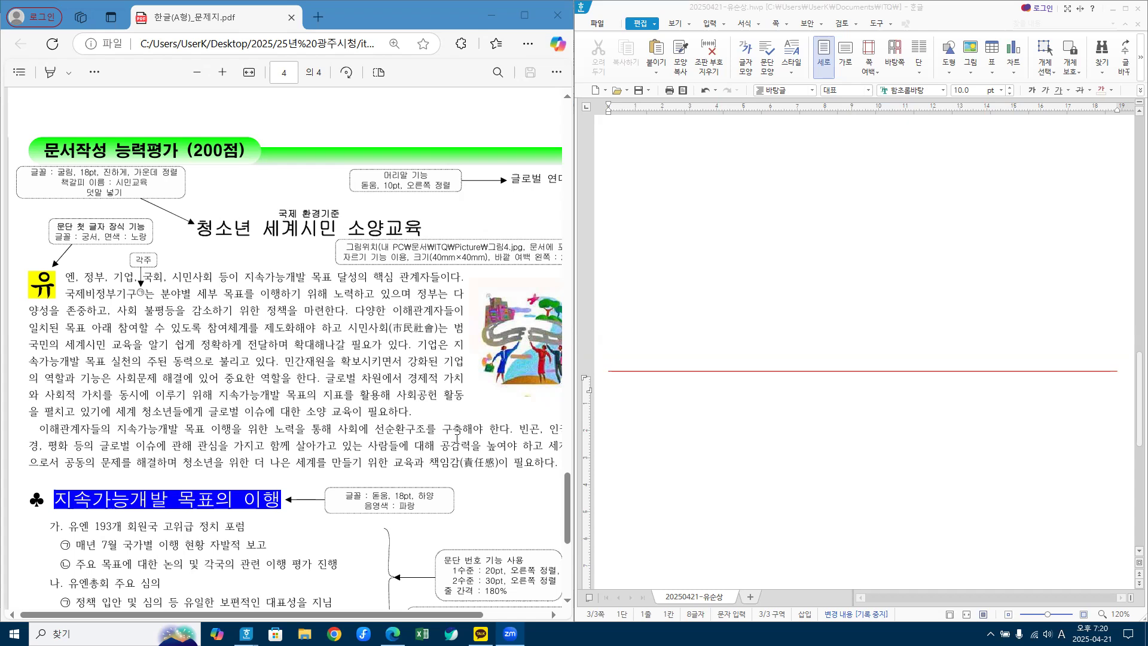
Step: Type the title 청소년 세계시민 소양교육 on the first line of the new answer page
{"action": "left_click", "coordinate": [639, 411]}
{"action": "type", "text": "청소년"}
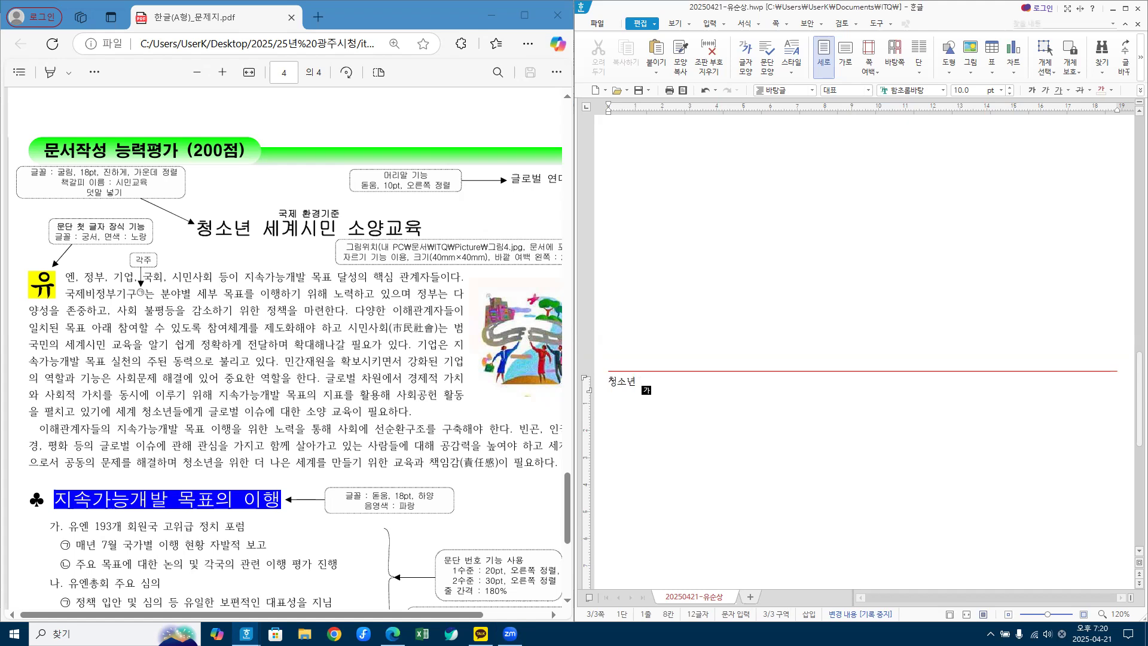
{"action": "scroll", "coordinate": [692, 400], "scroll_direction": "up", "scroll_amount": 10}
{"action": "scroll", "coordinate": [706, 172], "scroll_direction": "up", "scroll_amount": 5}
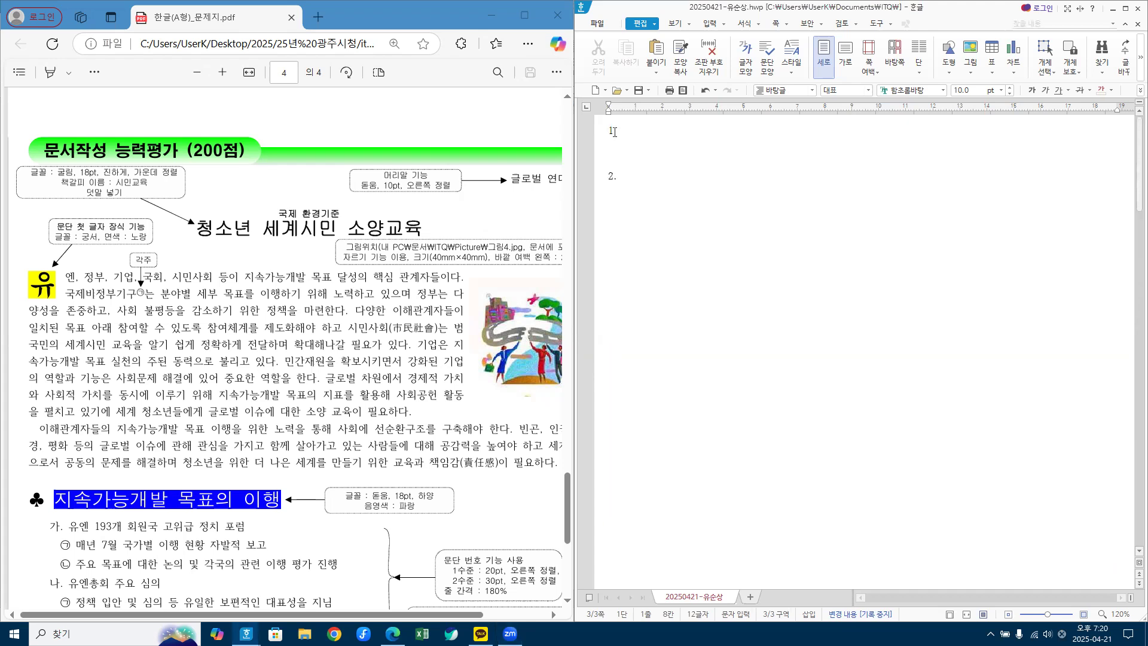
{"action": "scroll", "coordinate": [629, 185], "scroll_direction": "down", "scroll_amount": 3}
{"action": "scroll", "coordinate": [686, 204], "scroll_direction": "down", "scroll_amount": 4}
{"action": "scroll", "coordinate": [658, 215], "scroll_direction": "down", "scroll_amount": 3}
{"action": "scroll", "coordinate": [625, 352], "scroll_direction": "down", "scroll_amount": 6}
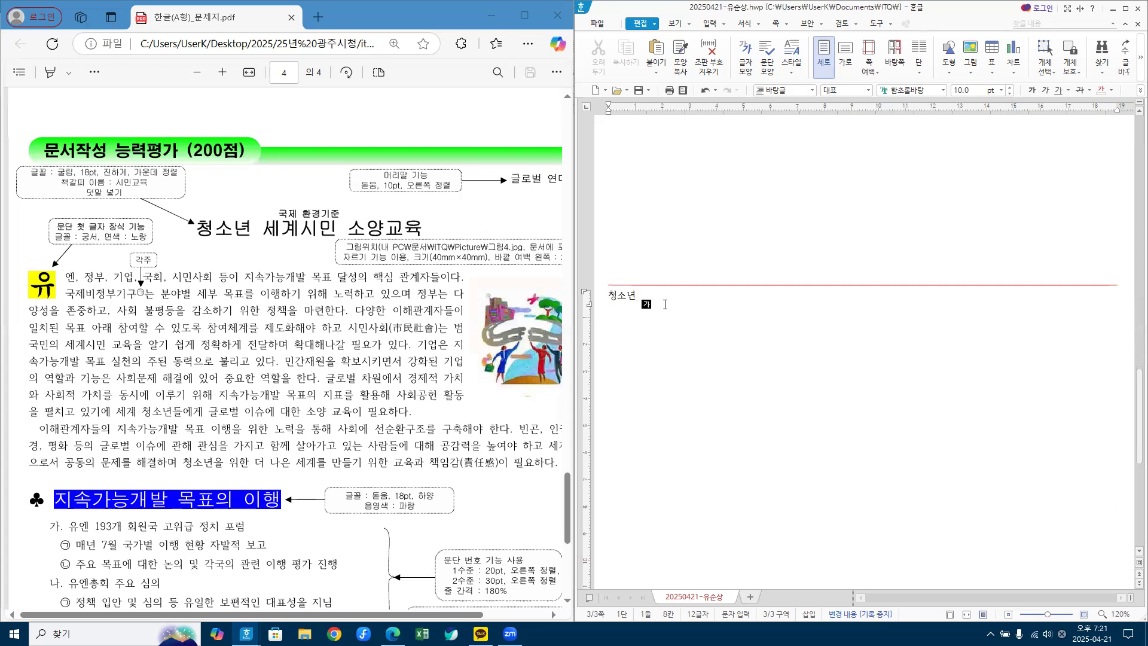
{"action": "type", "text": "세계시"}
{"action": "type", "text": "민 소양"}
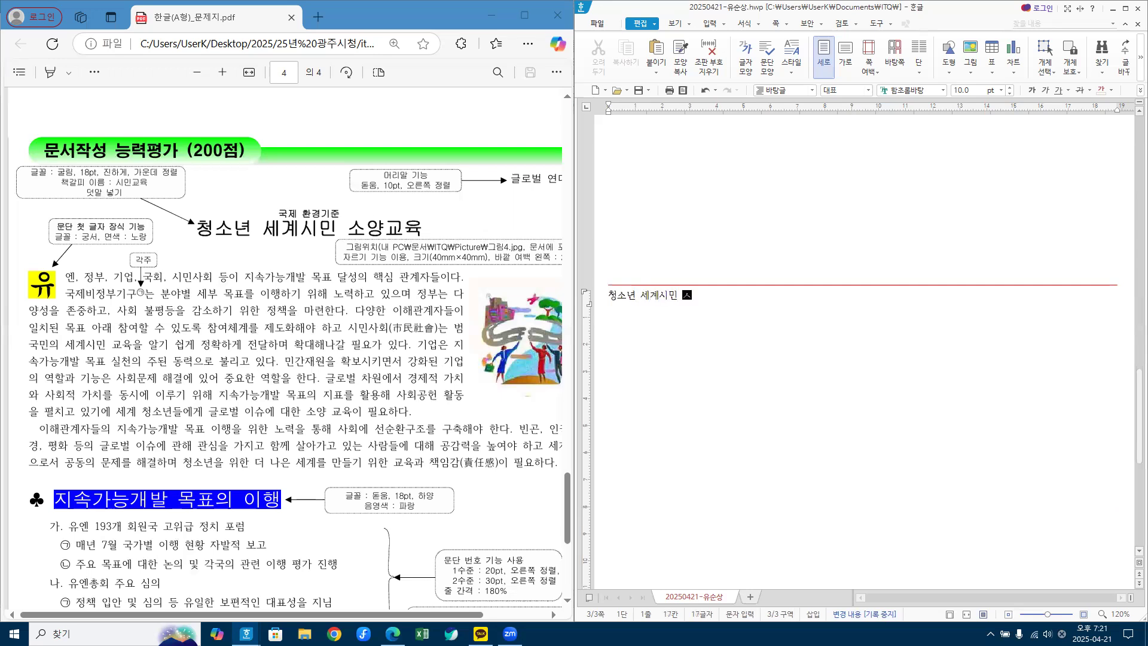
{"action": "type", "text": "교육"}
Step: Correct the final syllable to 육, add two blank lines, and mark 시민사회 in the question sheet
{"action": "key", "text": "BackSpace"}
{"action": "key", "text": "BackSpace"}
{"action": "key", "text": "BackSpace"}
{"action": "type", "text": "ㅇ육"}
{"action": "key", "text": "Return"}
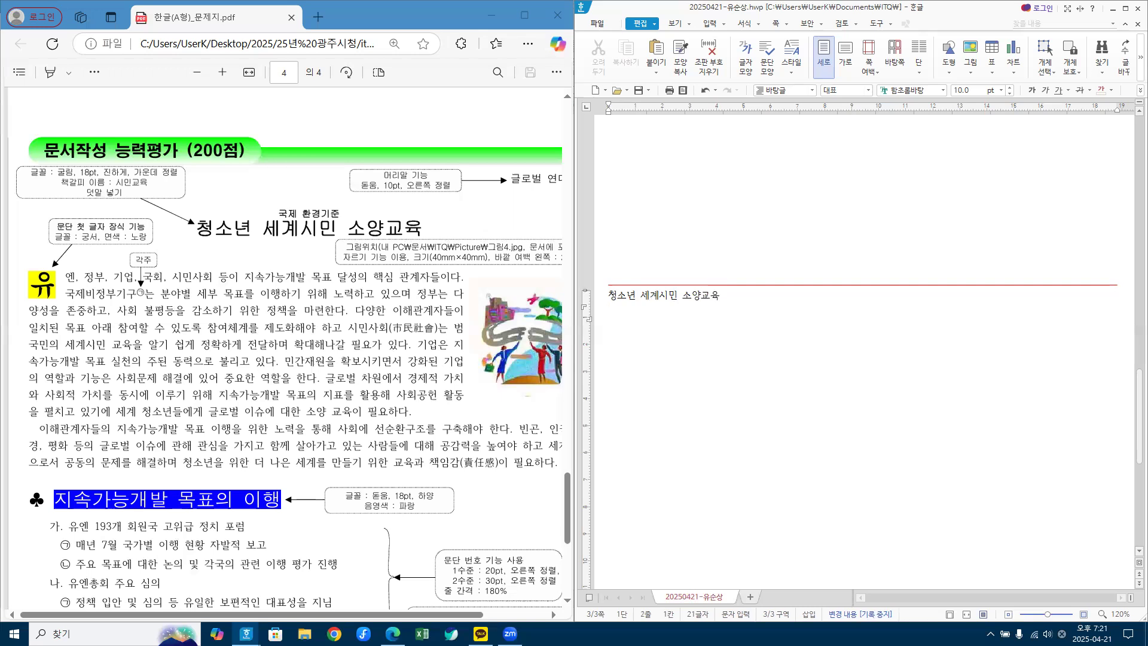
{"action": "key", "text": "Return"}
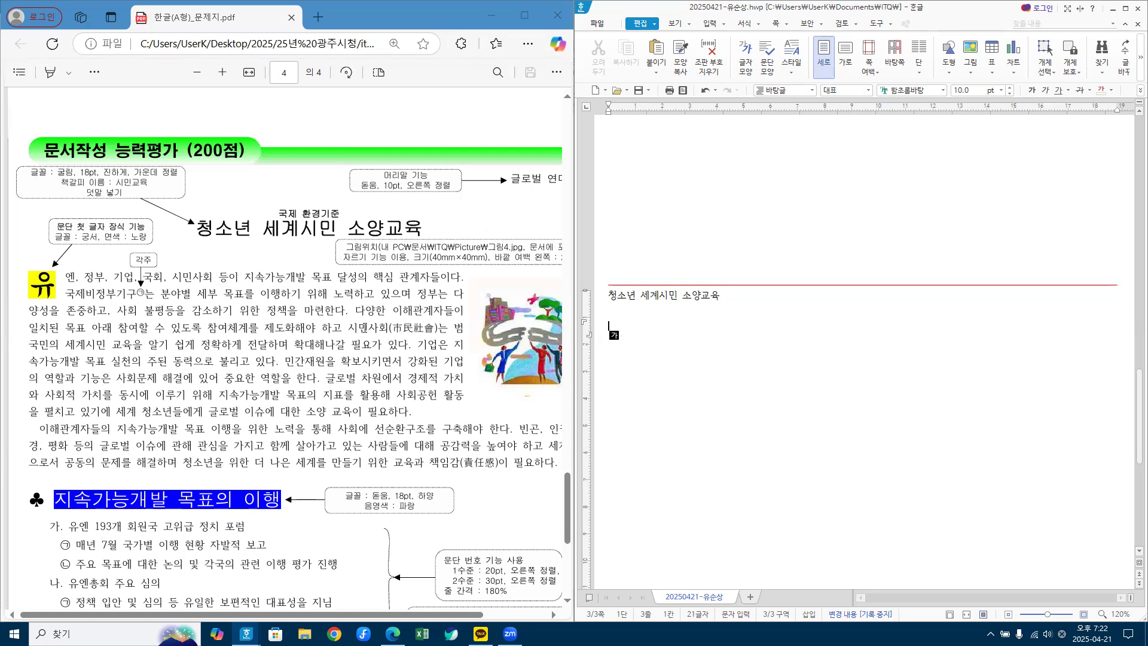
{"action": "left_click_drag", "start_coordinate": [349, 327], "coordinate": [440, 327]}
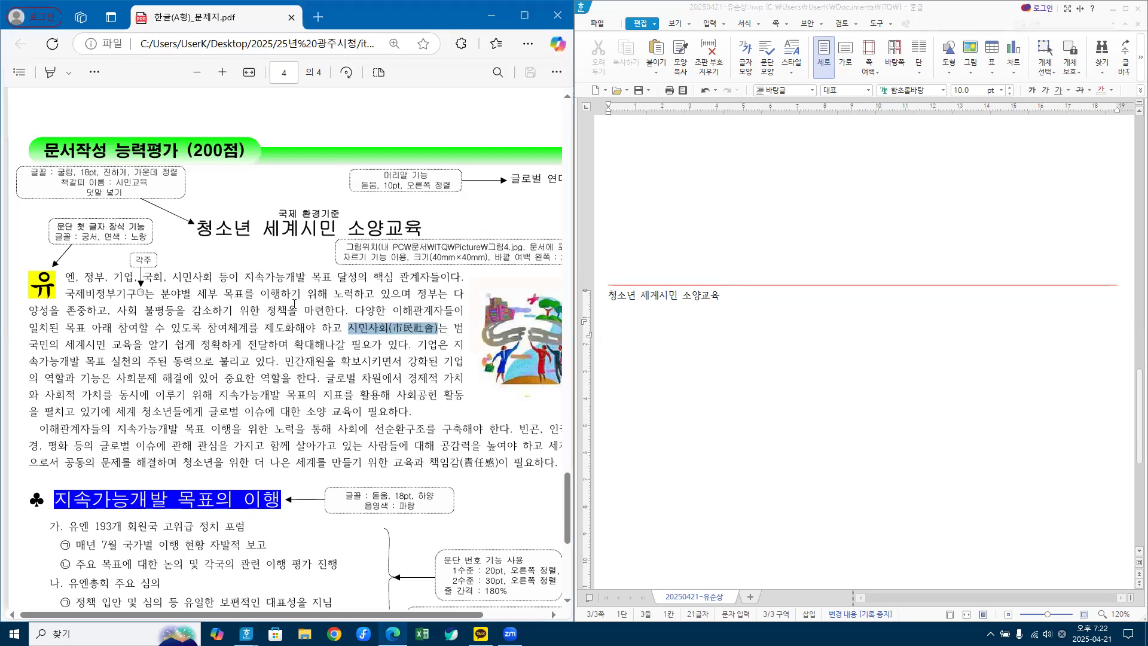
Step: Type 시민사회 on the empty line under the title and call up its hanja 市民社會
{"action": "left_click", "coordinate": [648, 366]}
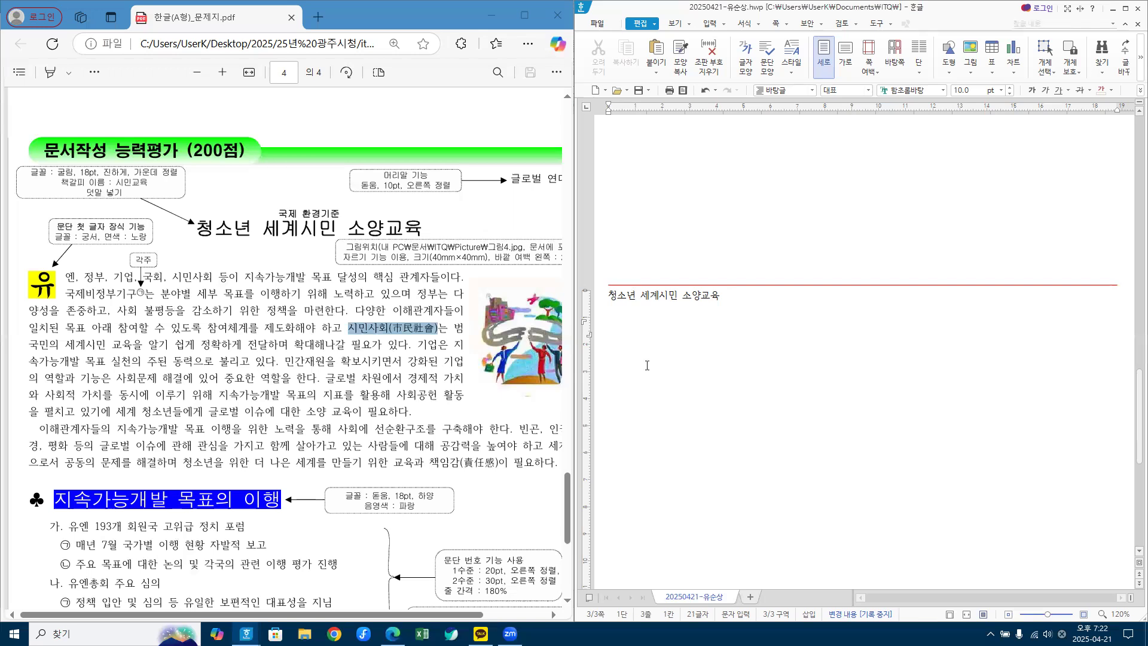
{"action": "key", "text": "Hangul"}
{"action": "type", "text": "시민ㅅㅏ회"}
{"action": "key", "text": "Hangul_Hanja"}
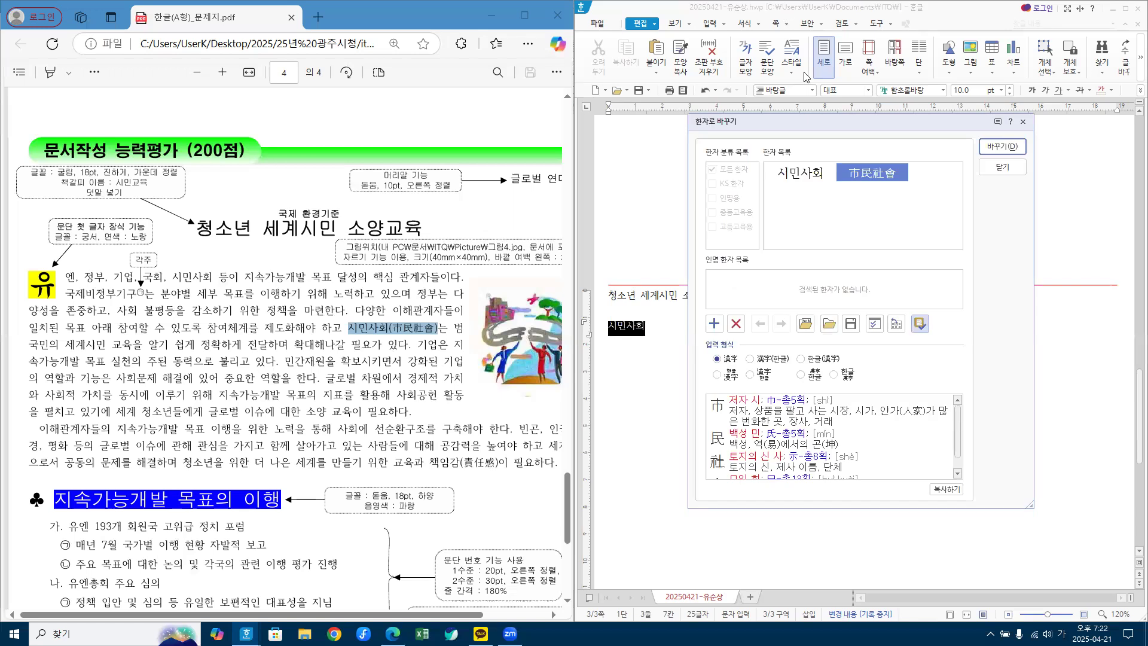
{"action": "mouse_move", "coordinate": [843, 179]}
{"action": "left_click", "coordinate": [491, 16]}
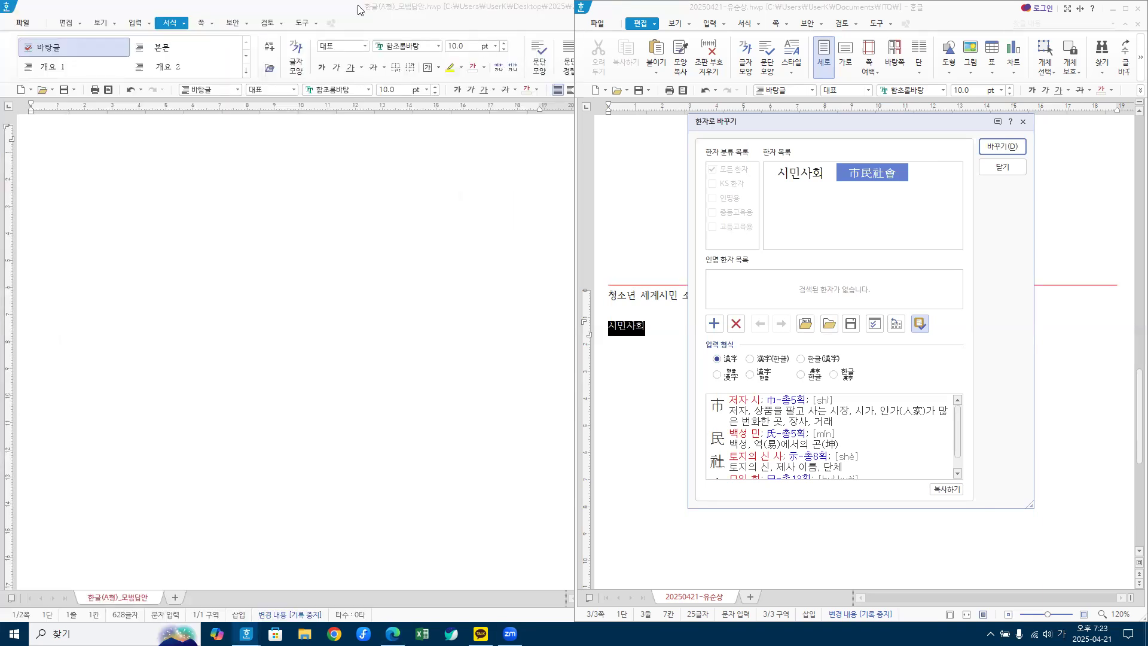
Step: Close the hanja conversion unconverted and minimize the 한글(A형)_모범답안 document without closing it
{"action": "left_click", "coordinate": [1002, 168]}
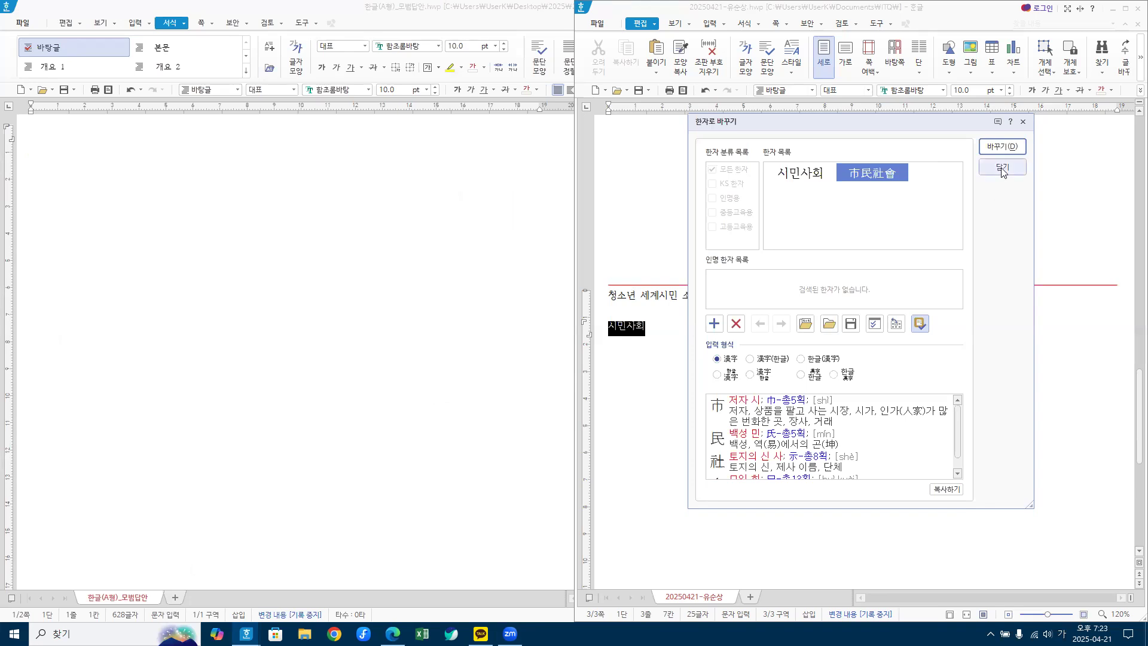
{"action": "double_click", "coordinate": [473, 14]}
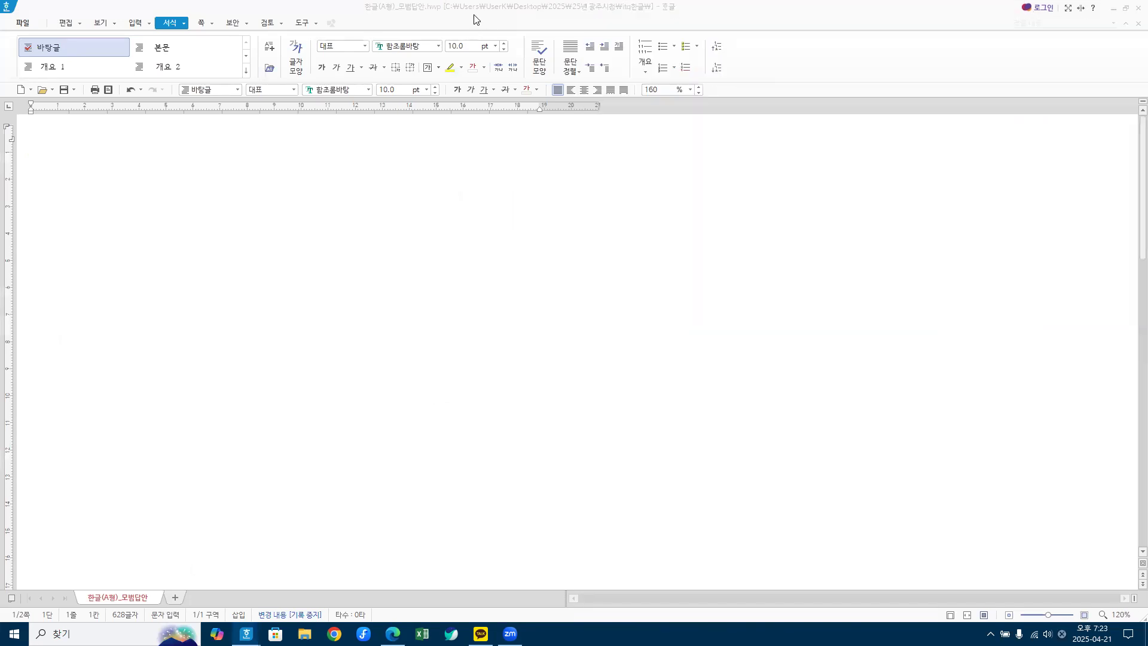
{"action": "left_click", "coordinate": [1134, 8]}
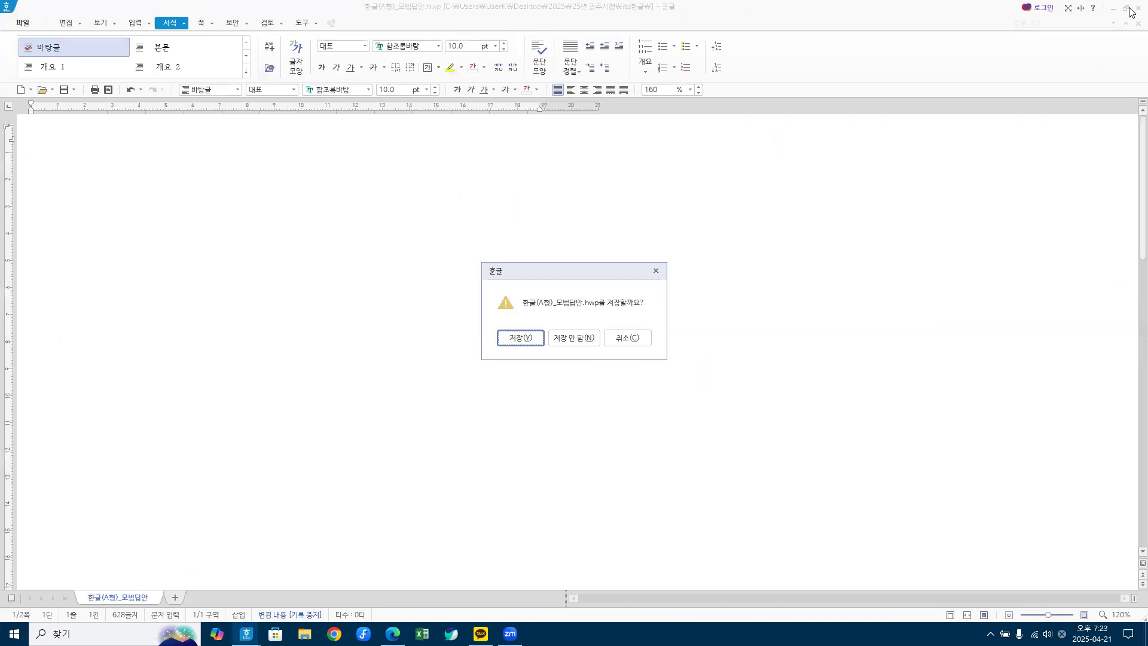
{"action": "left_click", "coordinate": [628, 336]}
{"action": "left_click", "coordinate": [1112, 11]}
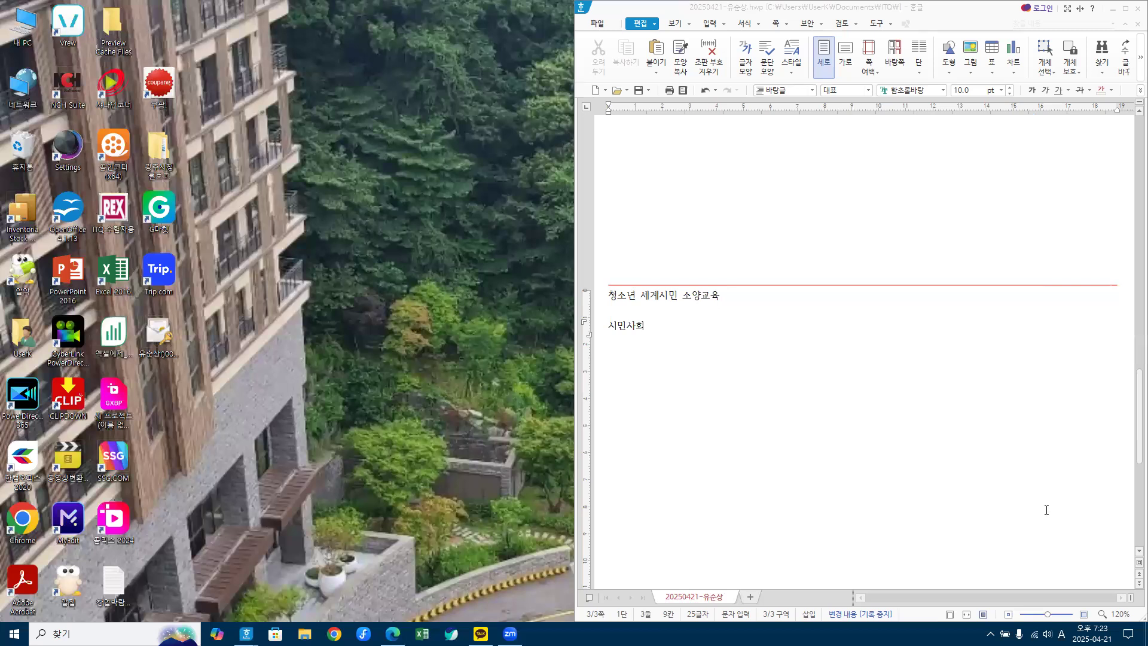
Step: Restore the answer document and the question sheet PDF from the taskbar
{"action": "left_click", "coordinate": [1113, 11]}
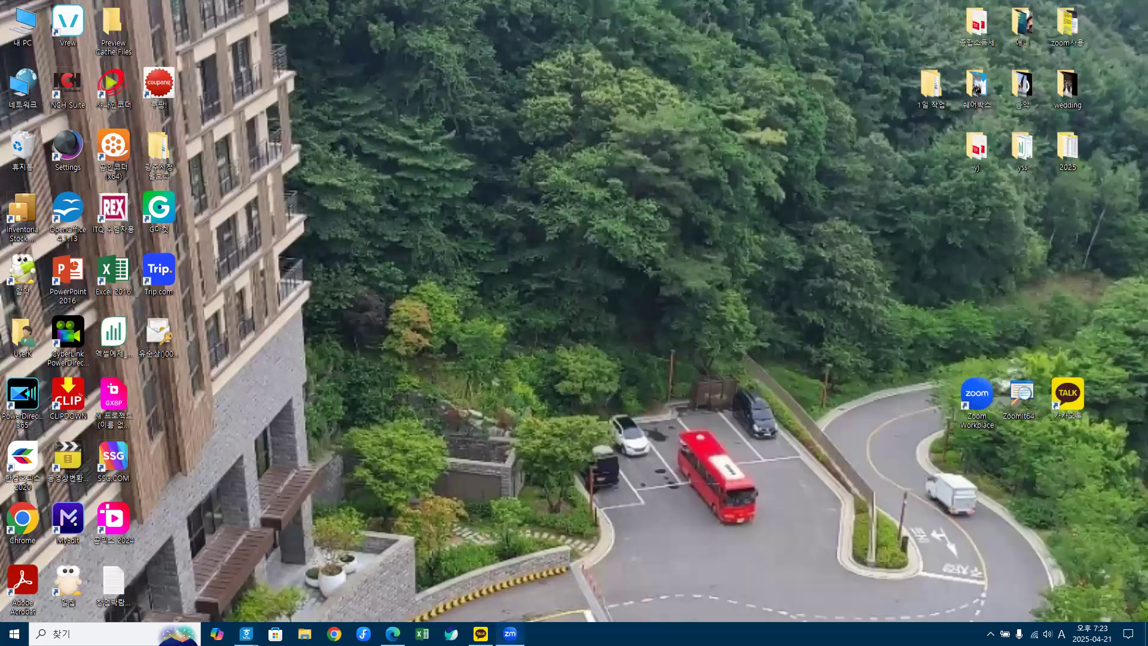
{"action": "double_click", "coordinate": [1020, 400]}
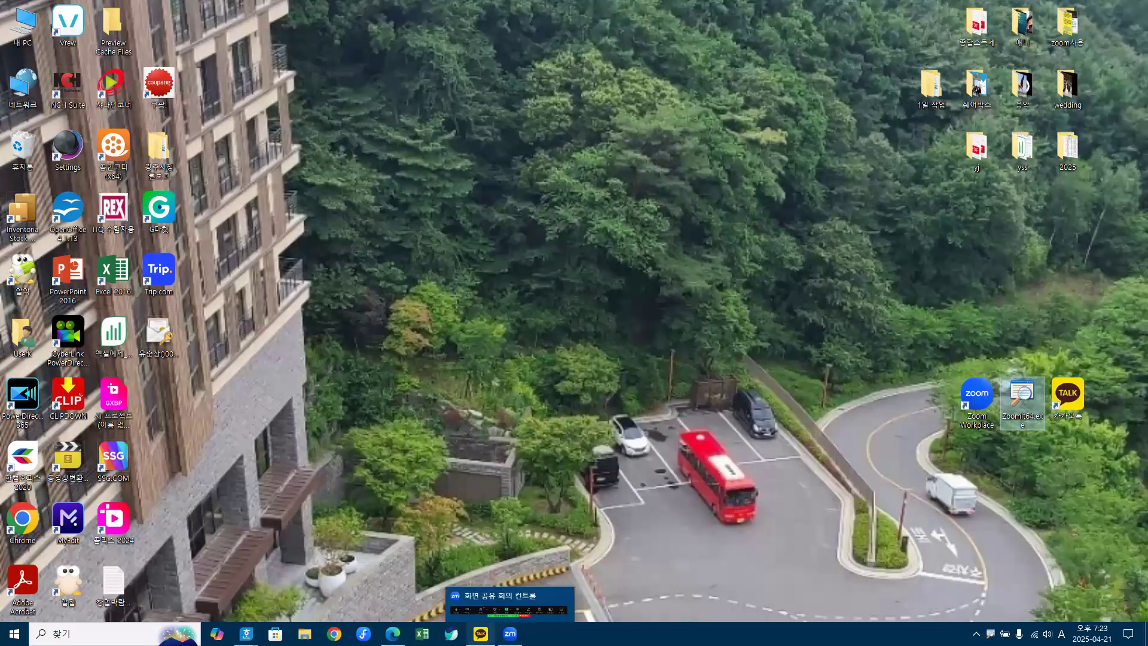
{"action": "mouse_move", "coordinate": [251, 630]}
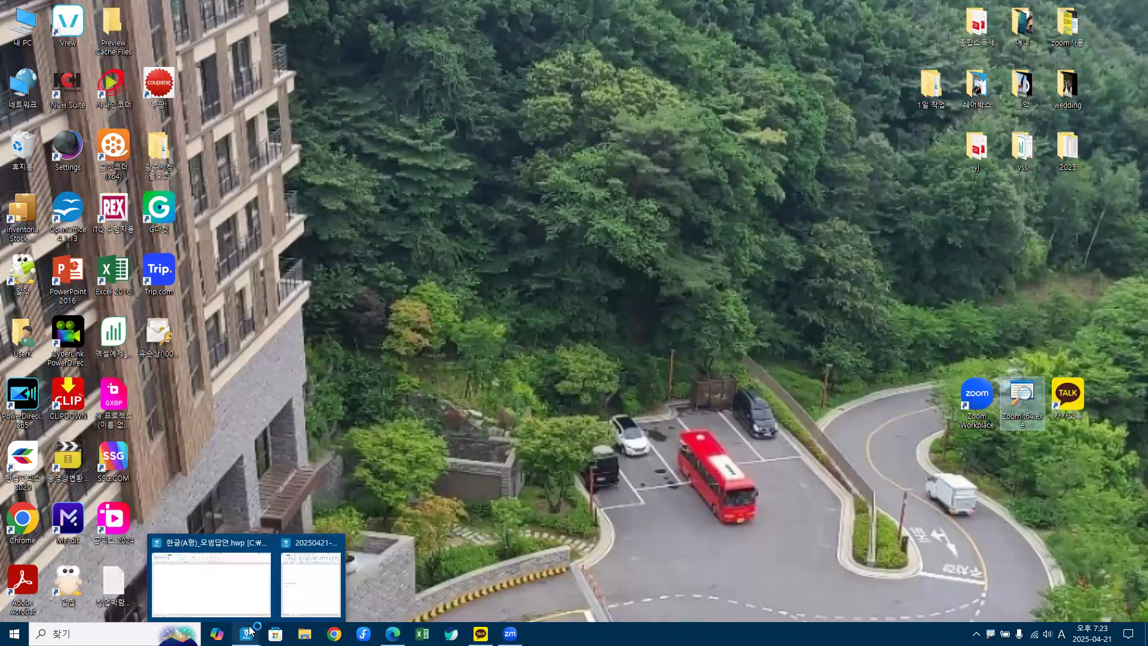
{"action": "left_click", "coordinate": [306, 584]}
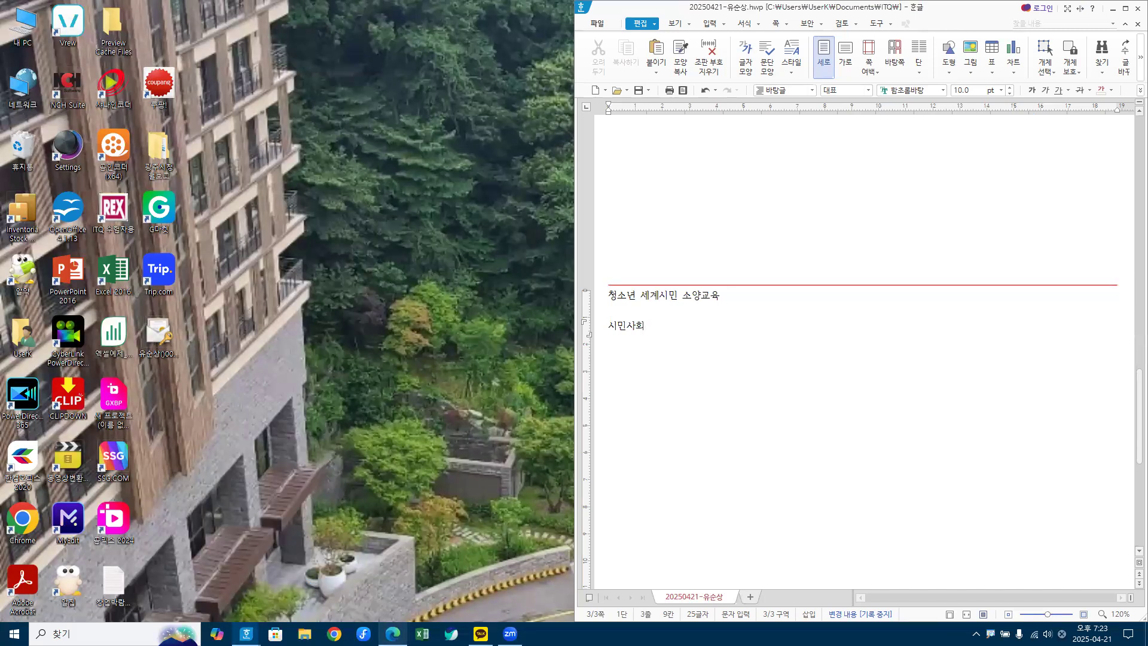
{"action": "left_click", "coordinate": [380, 588]}
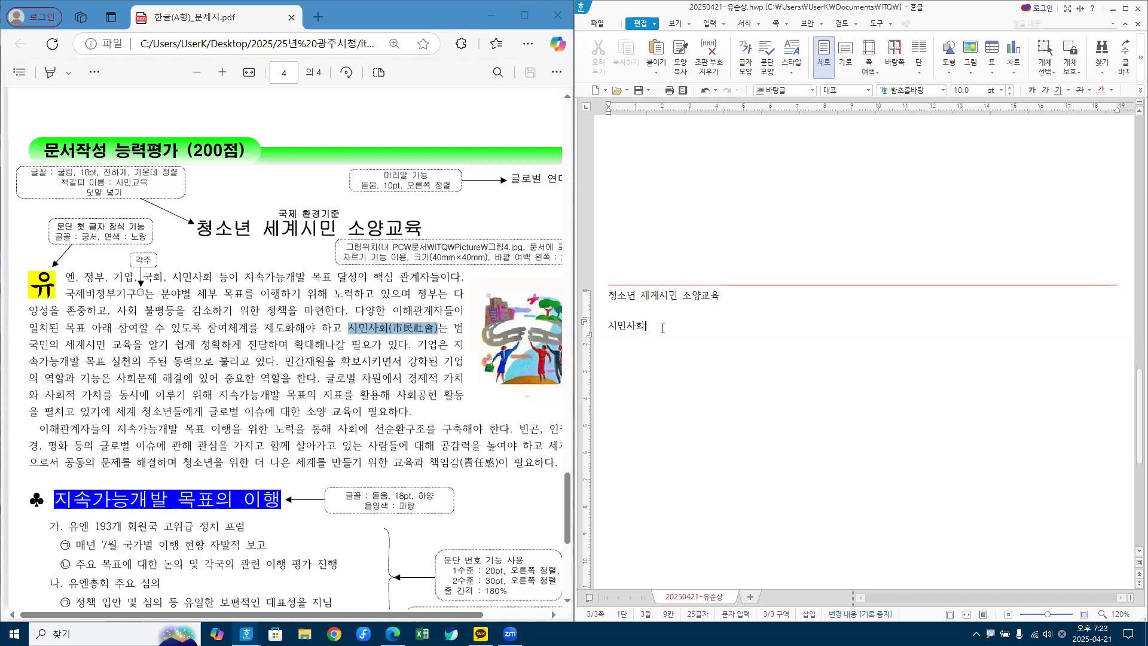
Step: Reopen the hanja conversion for 시민사회, offering 市民社會
{"action": "key", "text": "F9"}
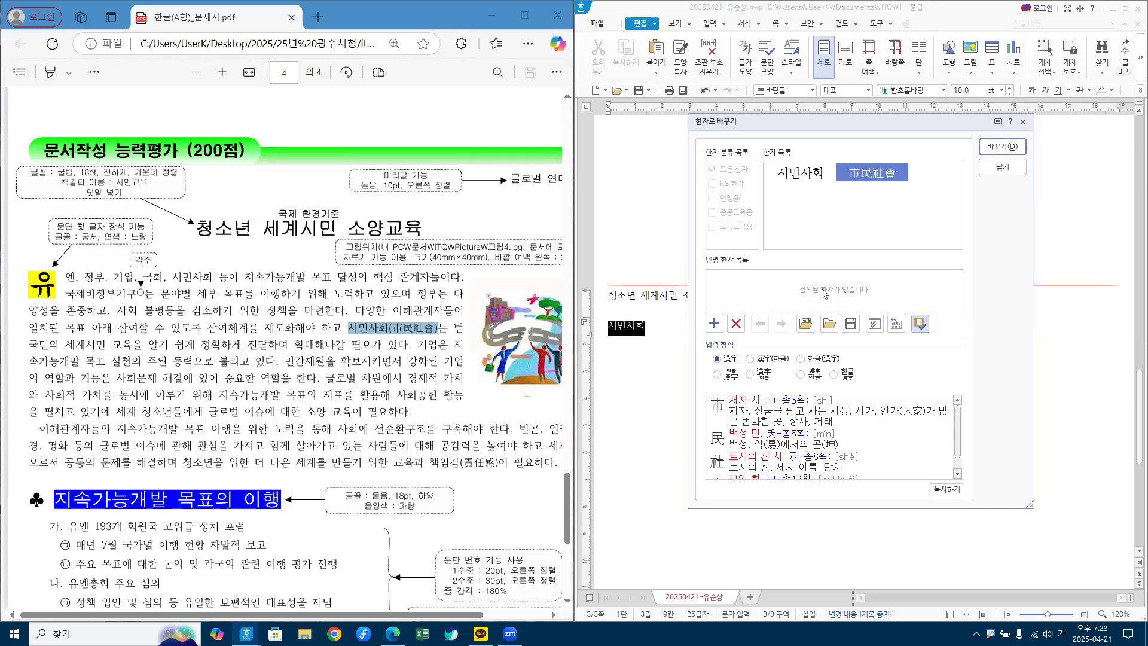
{"action": "mouse_move", "coordinate": [853, 177]}
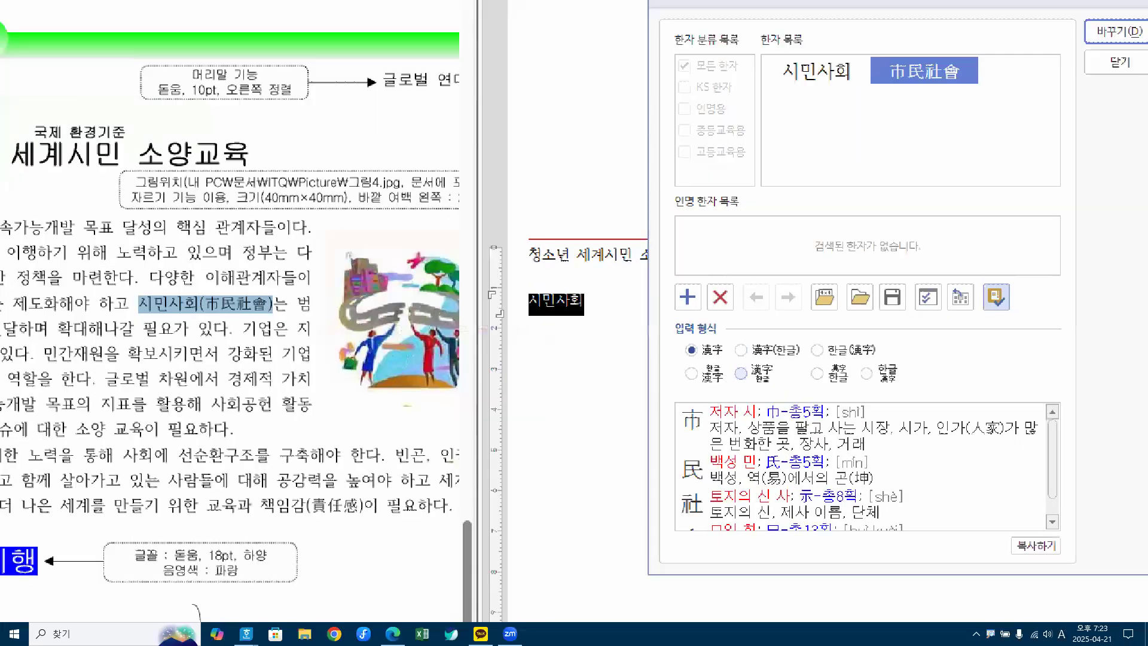
{"action": "mouse_move", "coordinate": [653, 318]}
{"action": "left_mouse_down"}
{"action": "mouse_move", "coordinate": [707, 389]}
{"action": "mouse_move", "coordinate": [957, 407]}
{"action": "left_mouse_up"}
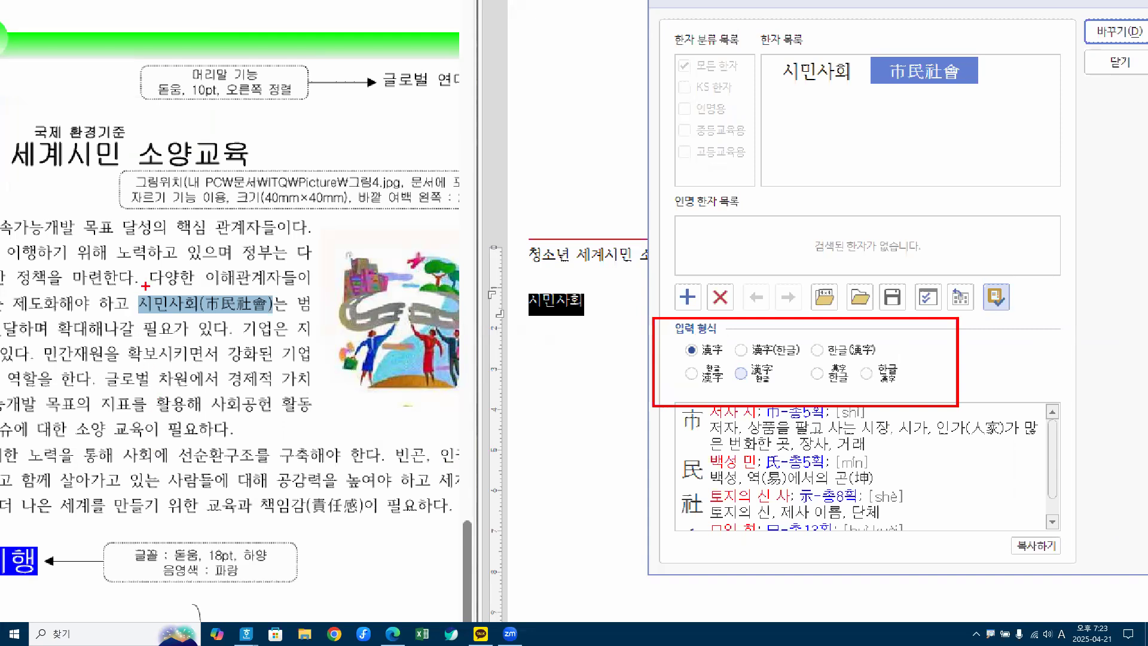
{"action": "left_click_drag", "start_coordinate": [143, 313], "coordinate": [272, 312]}
{"action": "mouse_move", "coordinate": [811, 339]}
{"action": "left_mouse_down"}
{"action": "mouse_move", "coordinate": [817, 350]}
{"action": "mouse_move", "coordinate": [835, 321]}
{"action": "left_mouse_up"}
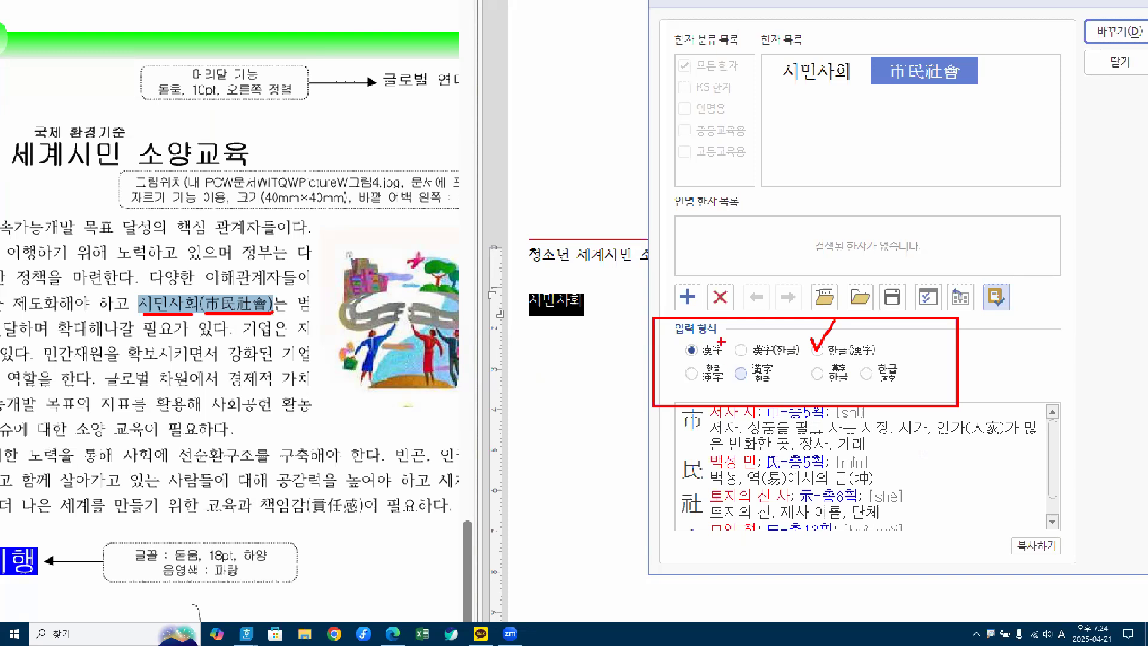
{"action": "mouse_move", "coordinate": [1108, 12]}
{"action": "left_mouse_down"}
{"action": "mouse_move", "coordinate": [1127, 38]}
{"action": "mouse_move", "coordinate": [1142, 5]}
{"action": "left_mouse_up"}
{"action": "key", "text": "Escape"}
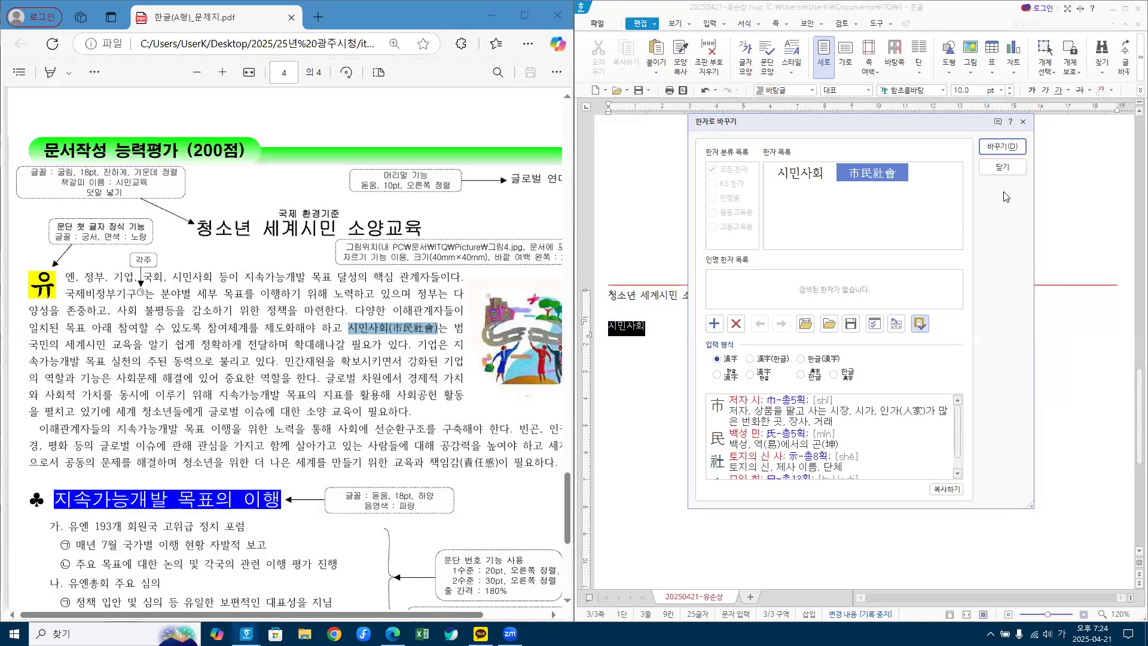
Step: Convert 시민사회 using the 한글(漢字) format so the line reads 시민사회(市民社會)
{"action": "left_click", "coordinate": [1001, 146]}
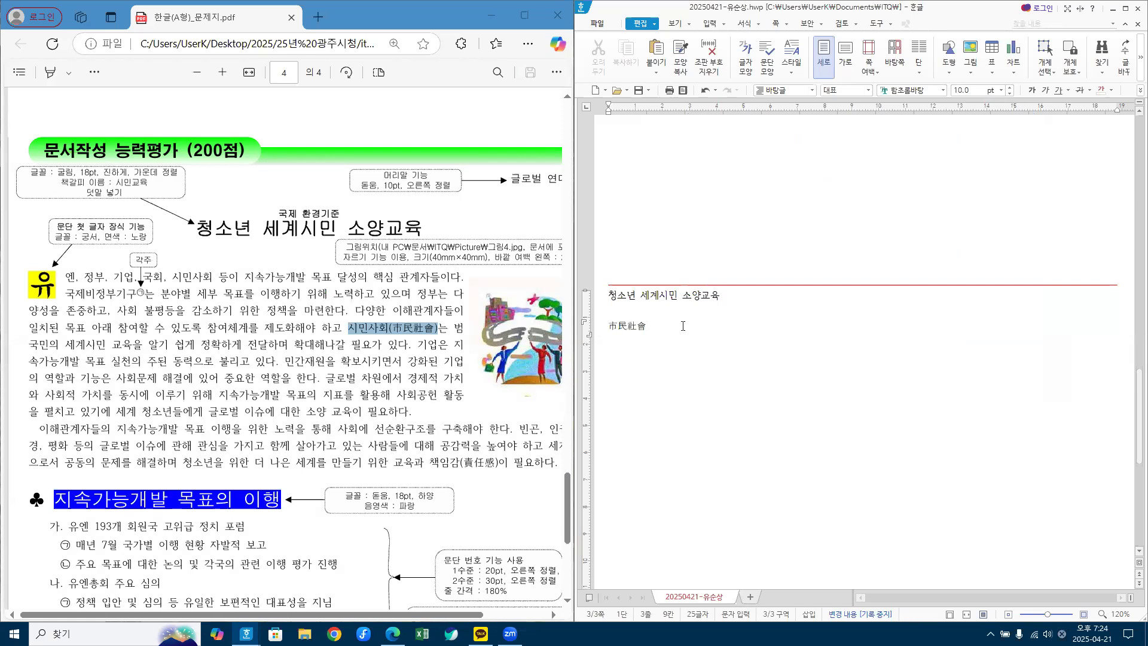
{"action": "left_click_drag", "start_coordinate": [608, 327], "coordinate": [682, 326]}
{"action": "type", "text": "시민사회"}
{"action": "key", "text": "F9"}
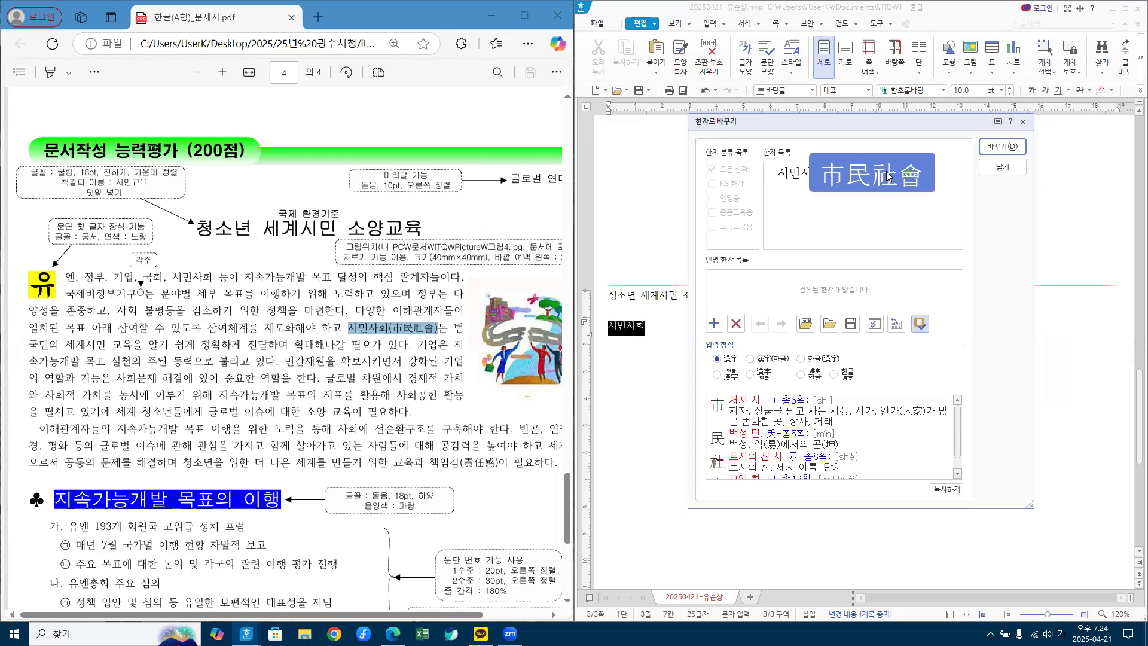
{"action": "left_click", "coordinate": [809, 362]}
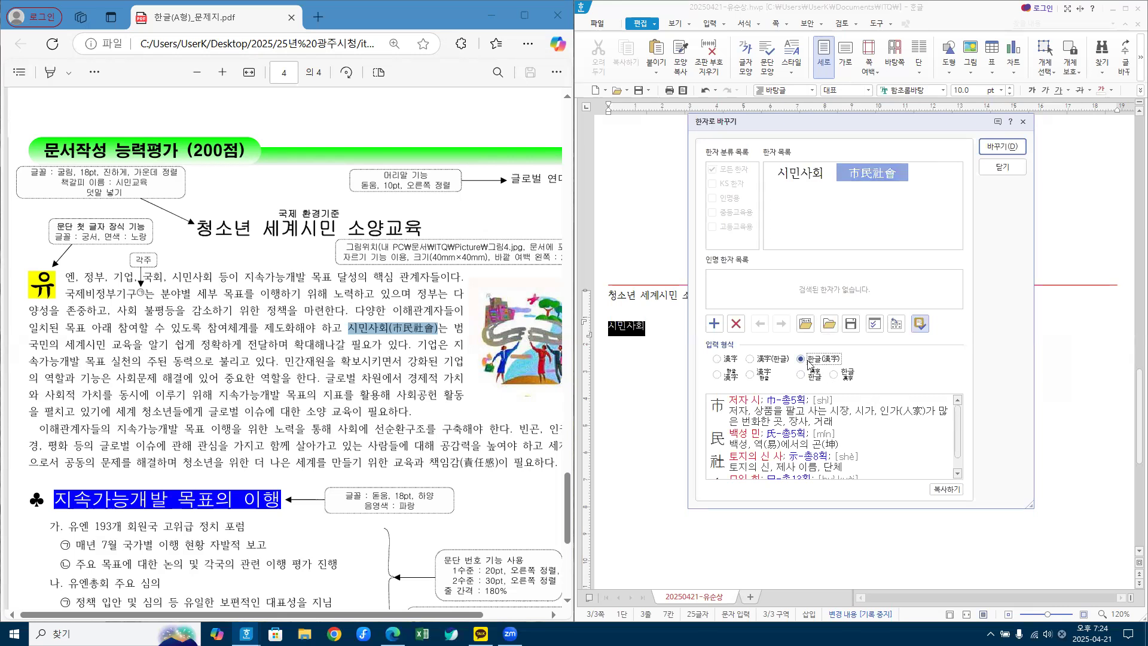
{"action": "left_click", "coordinate": [1002, 146]}
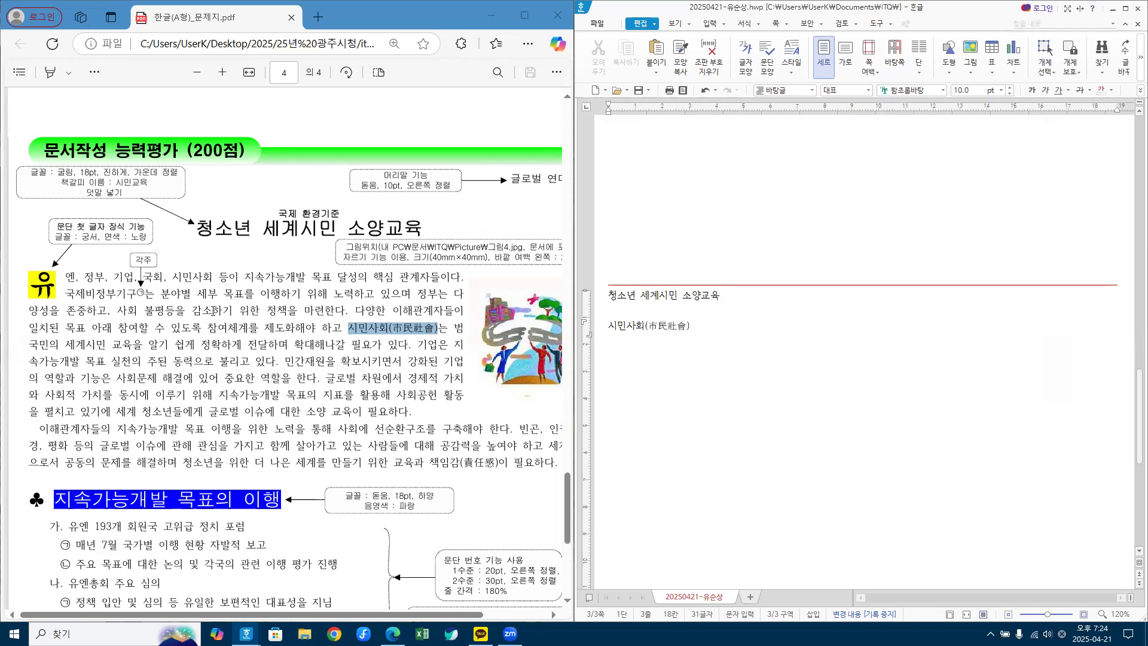
Step: Type 시민활동 after 시민사회(市民社會) and keep it as plain Hangul
{"action": "key", "text": "Hangul"}
{"action": "type", "text": "시민"}
{"action": "type", "text": "활동"}
{"action": "key", "text": "F9"}
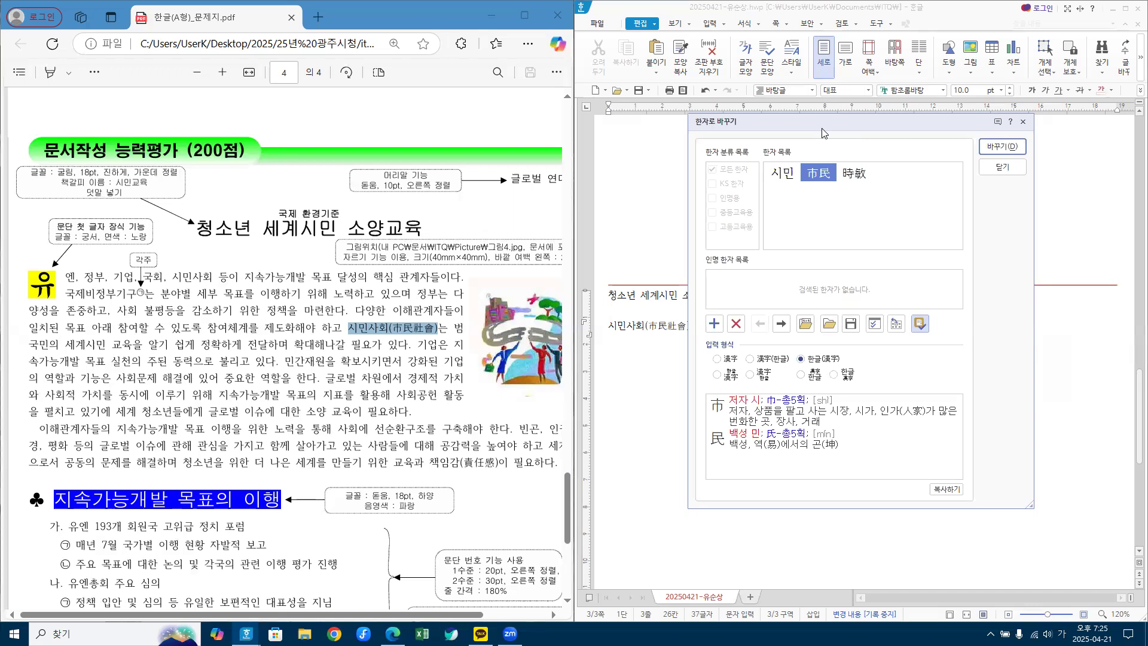
{"action": "left_click", "coordinate": [1010, 170]}
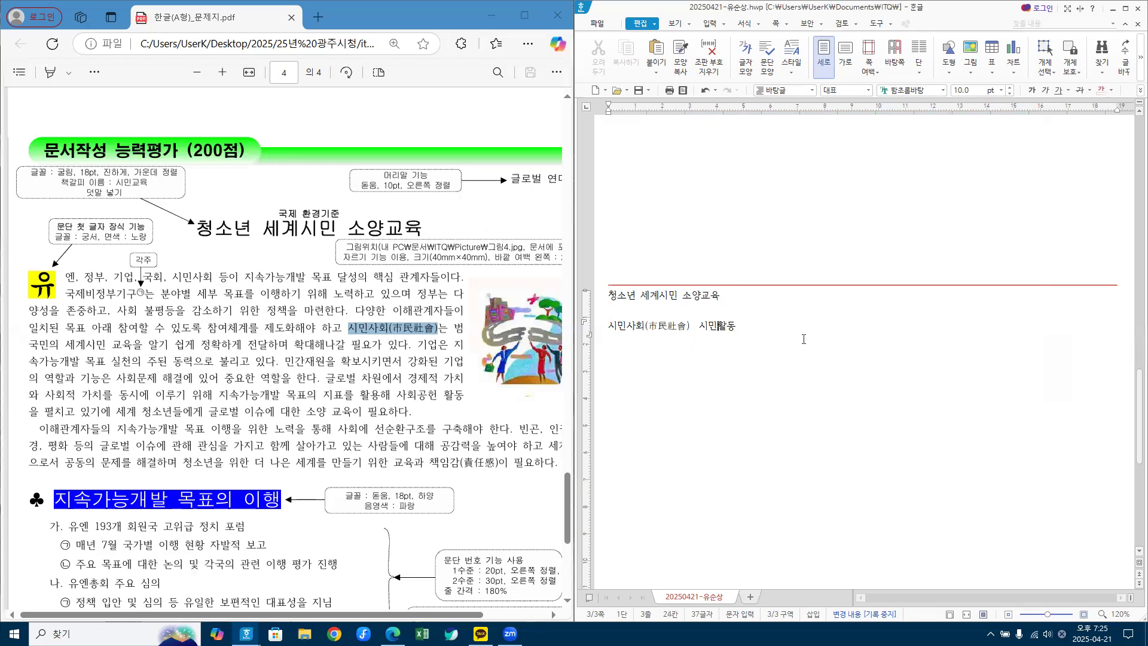
Step: Add '(시민활동' after the word and select the new 시민활동
{"action": "type", "text": "(시민활동"}
{"action": "left_click", "coordinate": [799, 326]}
{"action": "left_click_drag", "start_coordinate": [741, 325], "coordinate": [774, 328]}
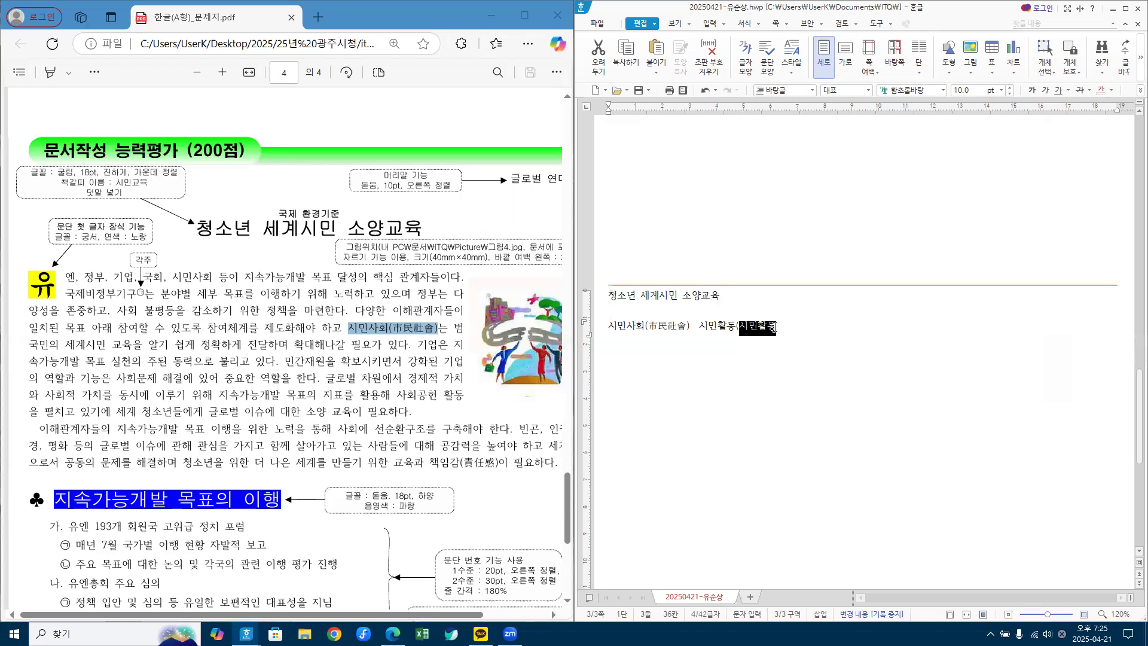
{"action": "left_click", "coordinate": [786, 327]}
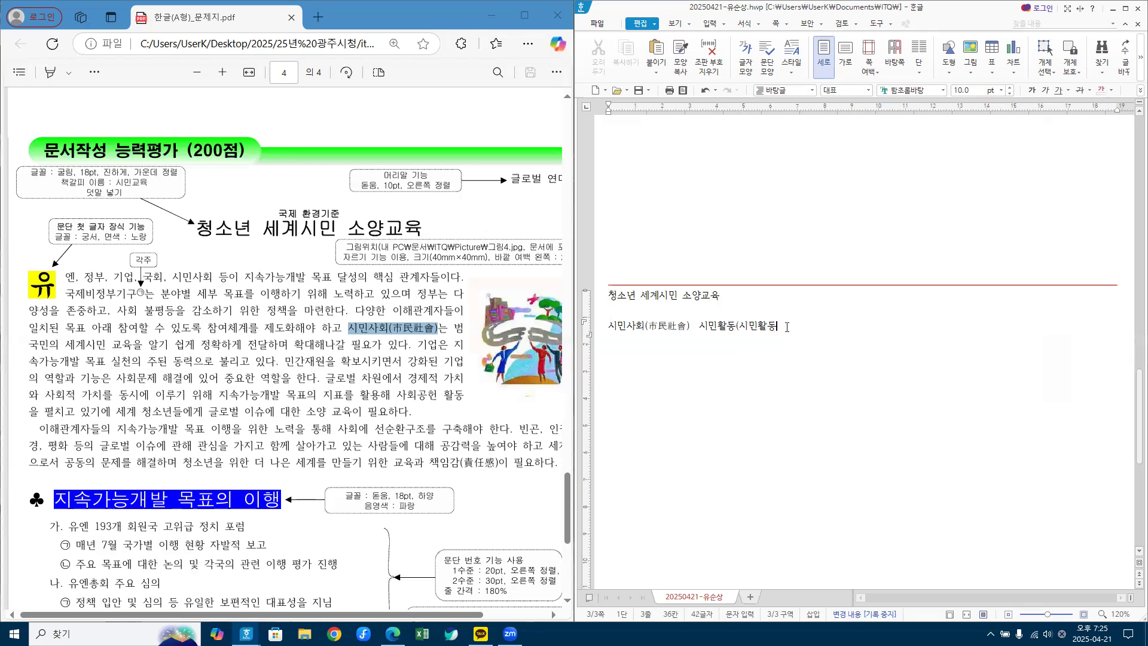
{"action": "left_click_drag", "start_coordinate": [740, 326], "coordinate": [781, 326]}
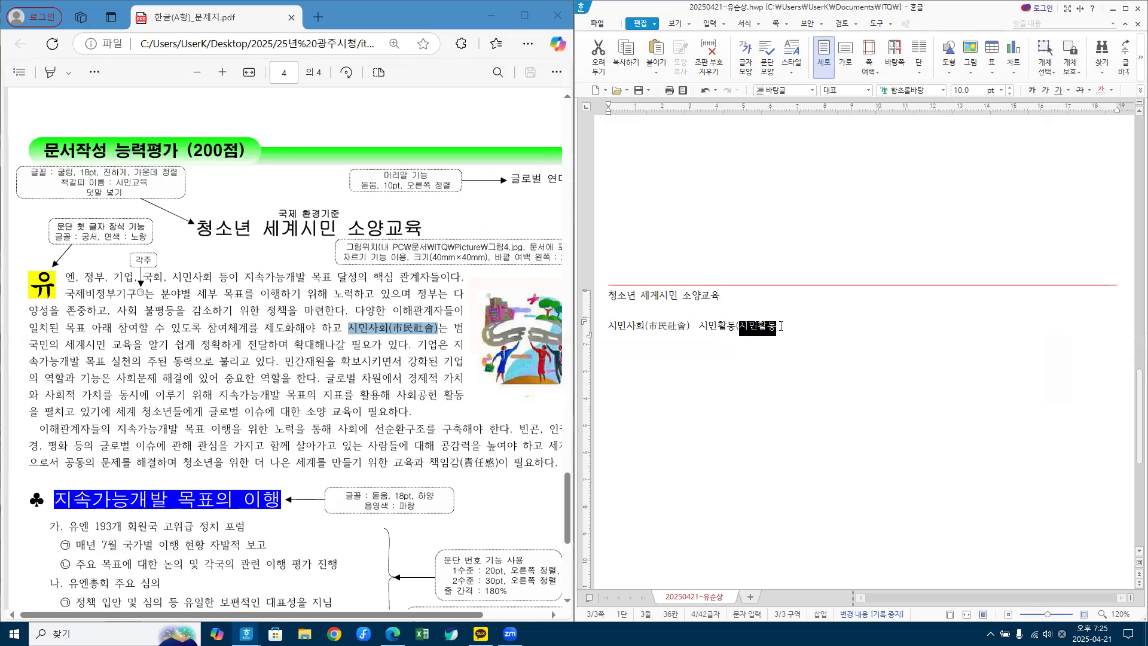
Step: Convert the selected 시민활동 to 市民活動 in 漢字 format, converting 市民 then 活動
{"action": "key", "text": "F9"}
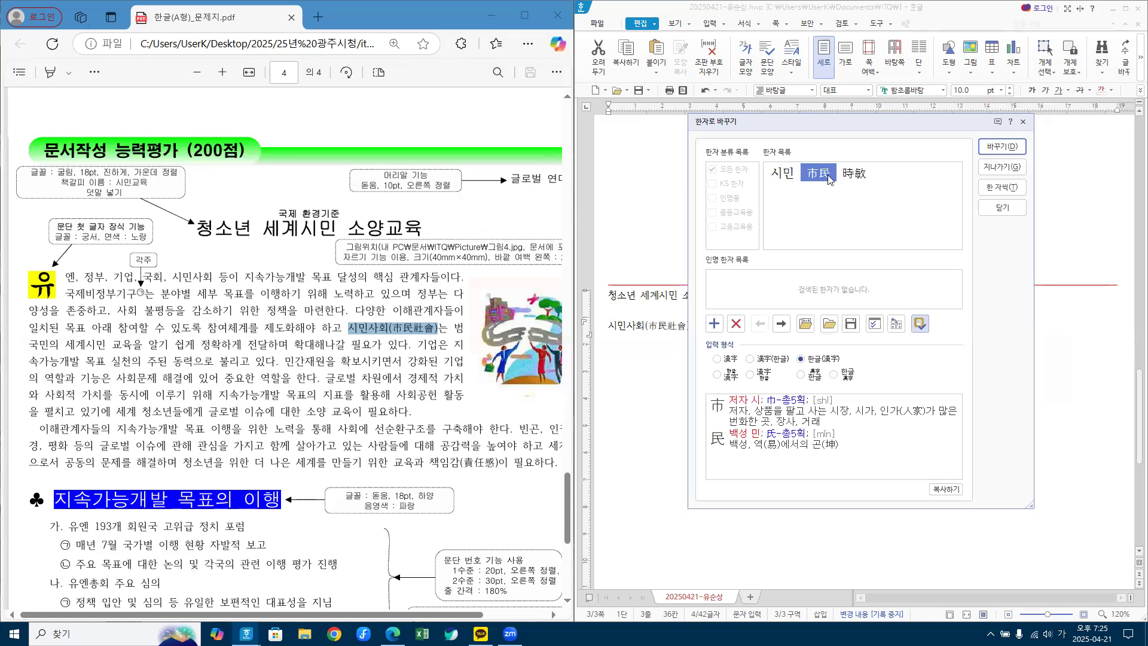
{"action": "mouse_move", "coordinate": [830, 179]}
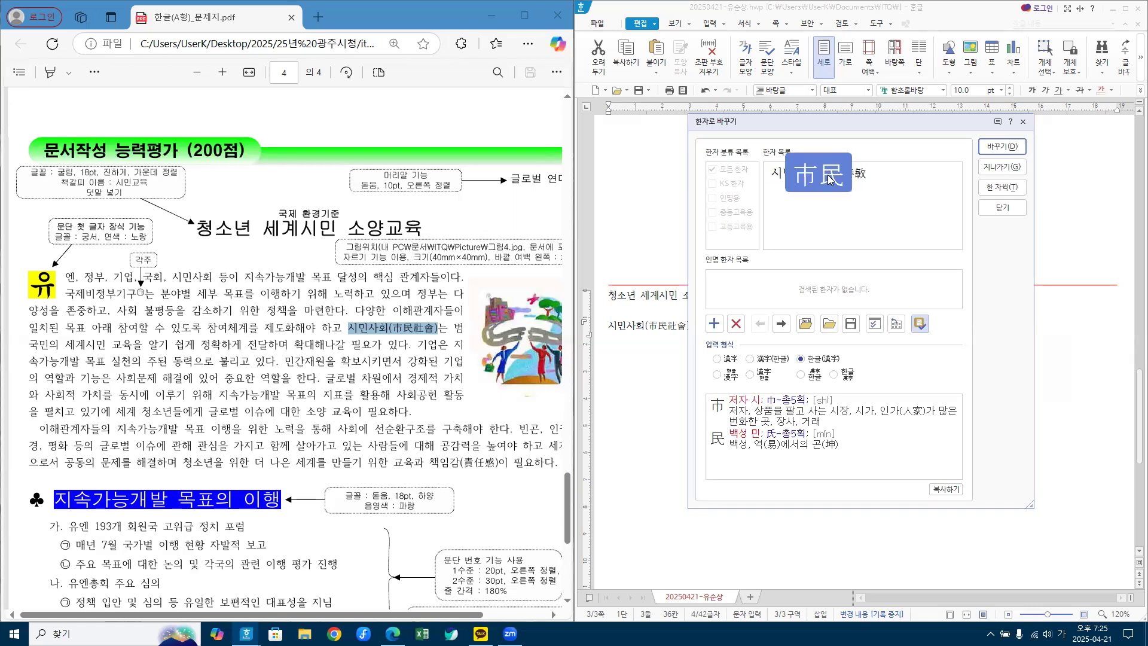
{"action": "key", "text": "ctrl+1"}
{"action": "left_click", "coordinate": [716, 361]}
{"action": "left_click_drag", "start_coordinate": [698, 346], "coordinate": [723, 348]}
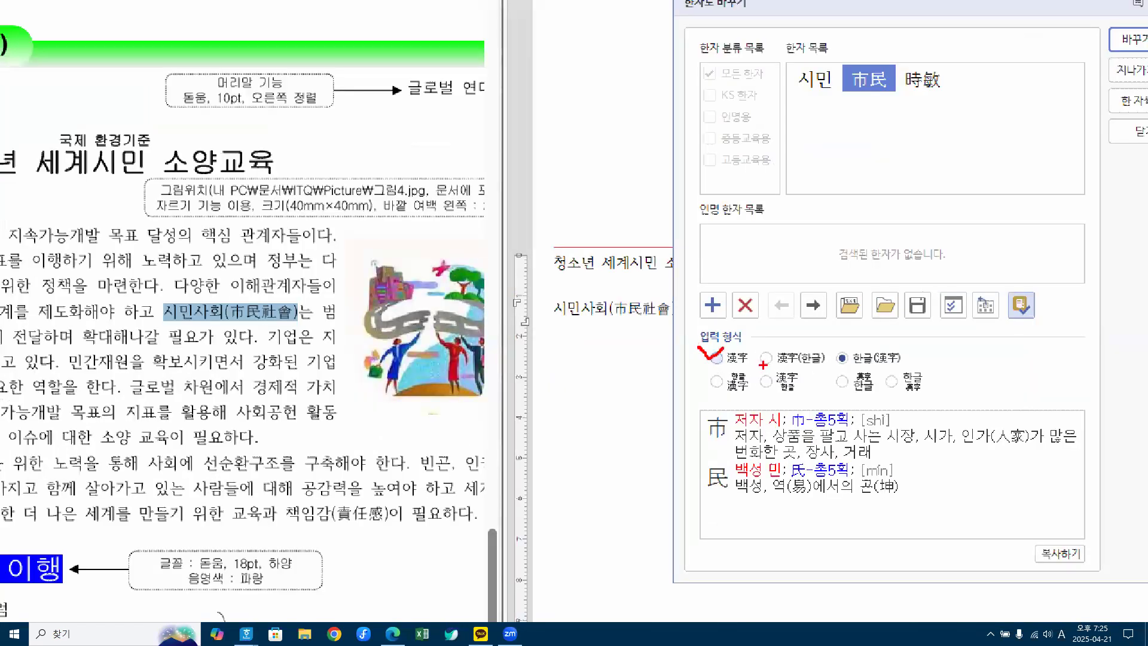
{"action": "key", "text": "Escape"}
{"action": "left_click", "coordinate": [717, 358]}
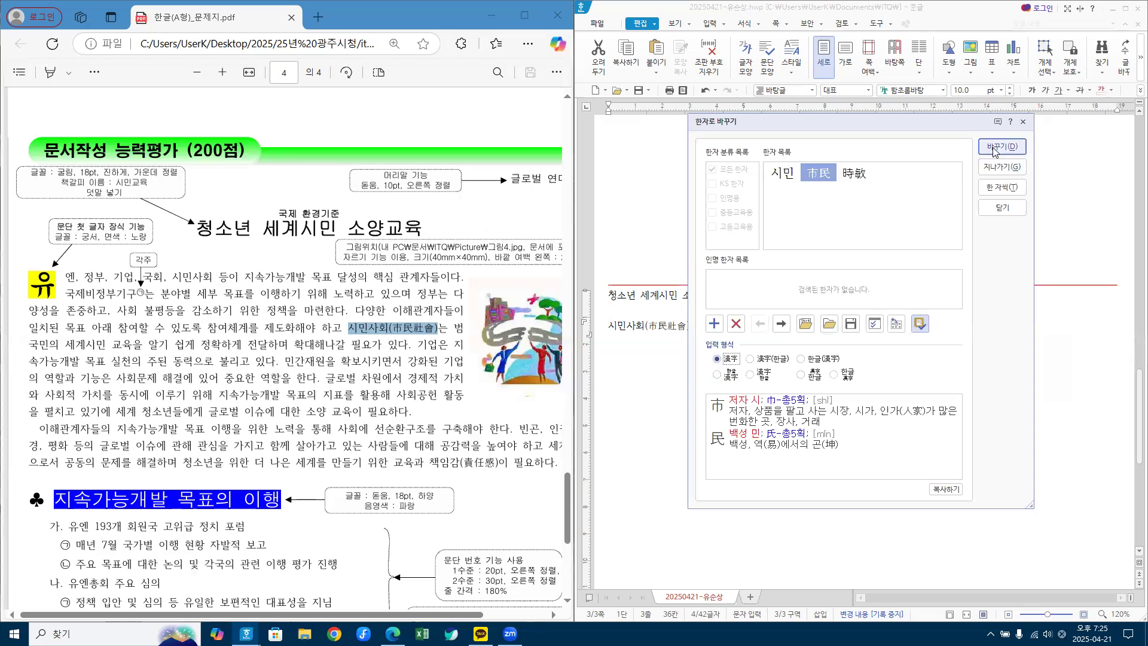
{"action": "key", "text": "ctrl+1"}
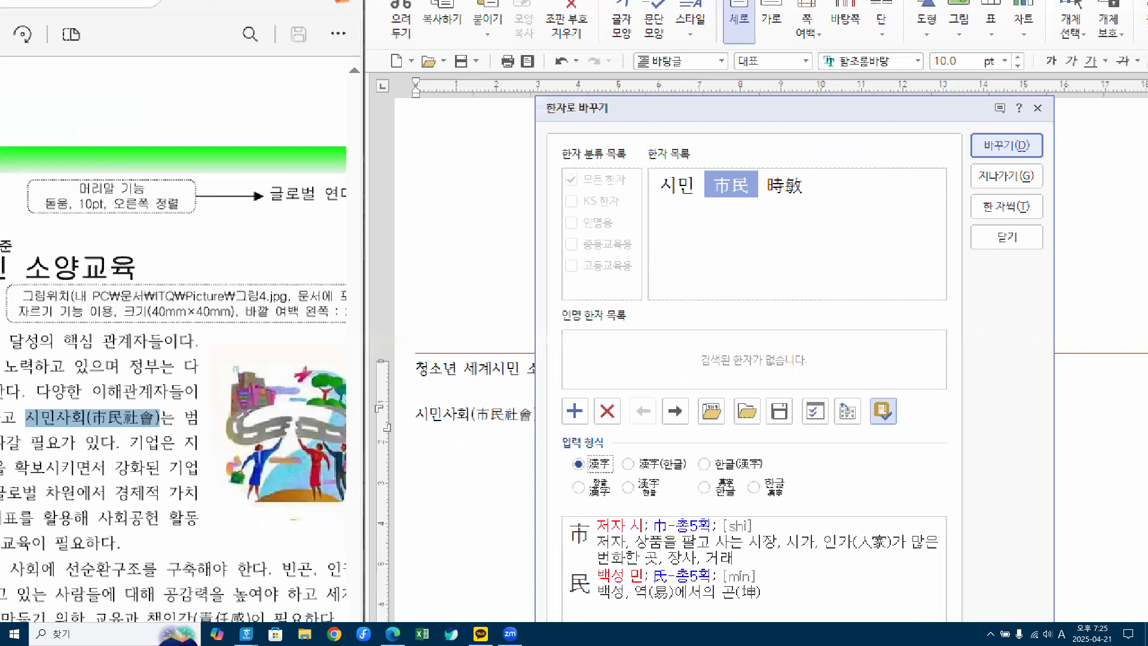
{"action": "left_click", "coordinate": [882, 151]}
{"action": "mouse_move", "coordinate": [764, 129]}
{"action": "left_mouse_down"}
{"action": "mouse_move", "coordinate": [775, 158]}
{"action": "mouse_move", "coordinate": [806, 110]}
{"action": "left_mouse_up"}
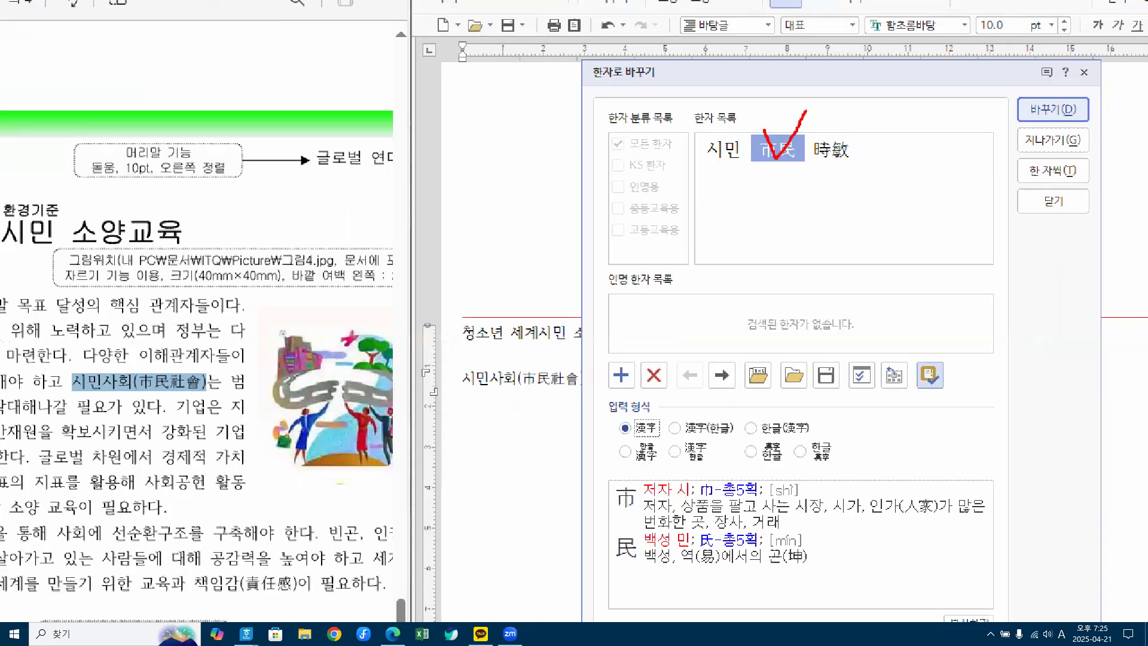
{"action": "mouse_move", "coordinate": [638, 419]}
{"action": "left_mouse_down"}
{"action": "mouse_move", "coordinate": [646, 432]}
{"action": "mouse_move", "coordinate": [660, 409]}
{"action": "left_mouse_up"}
{"action": "left_click_drag", "start_coordinate": [1052, 90], "coordinate": [1092, 89]}
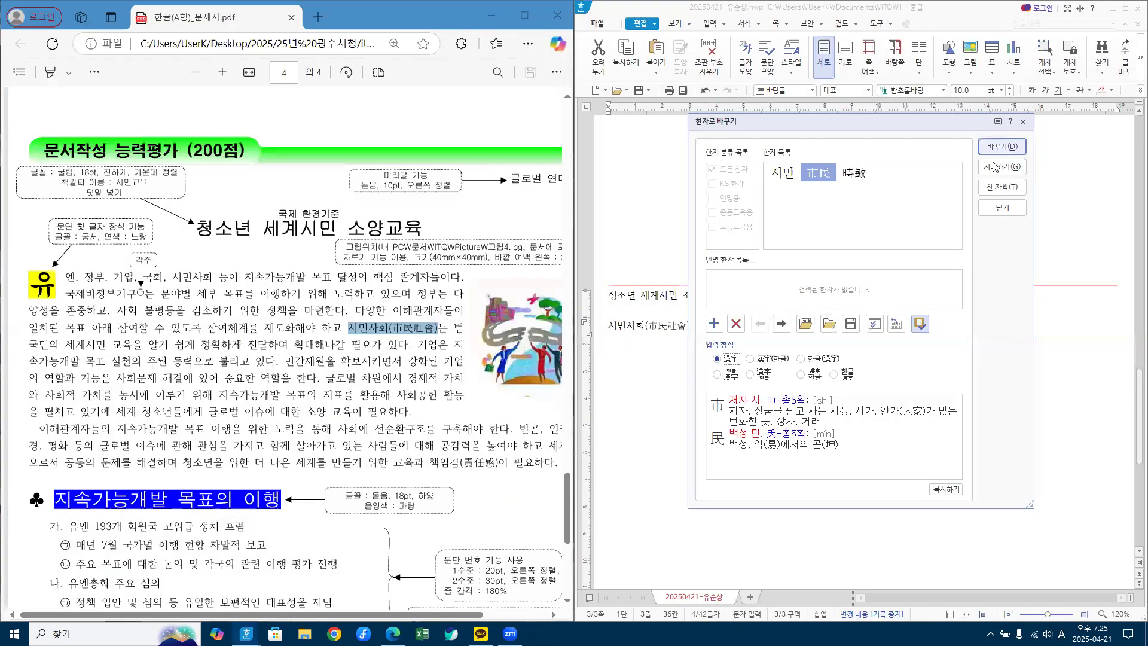
{"action": "left_click", "coordinate": [1052, 110]}
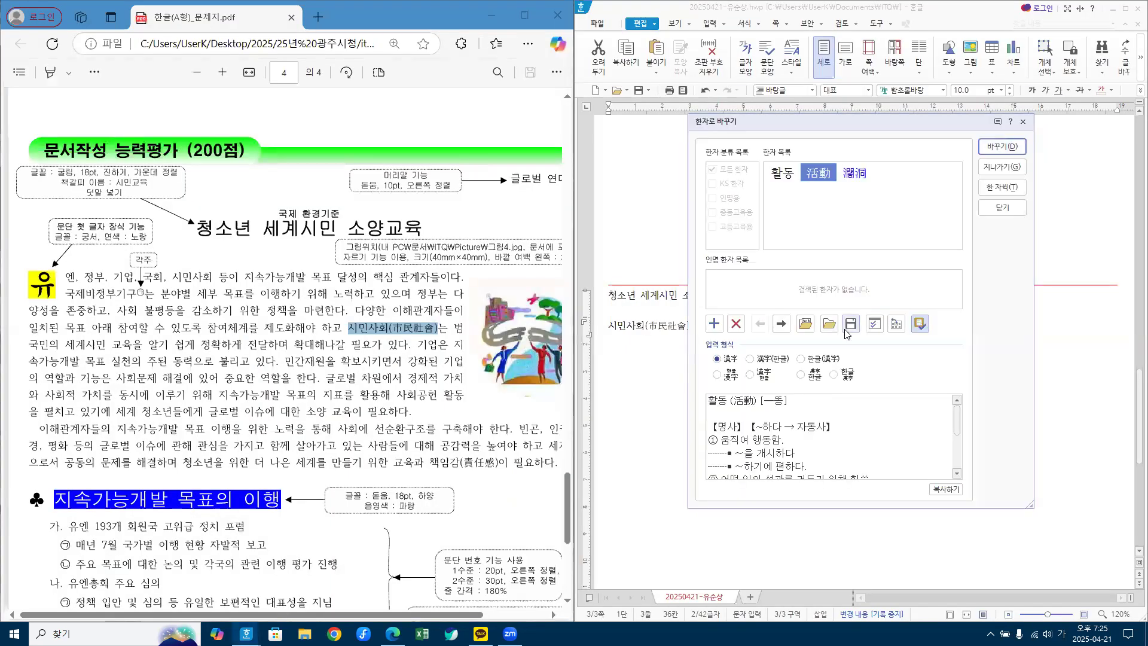
{"action": "mouse_move", "coordinate": [819, 176]}
{"action": "left_click", "coordinate": [1002, 146]}
{"action": "left_click", "coordinate": [818, 354]}
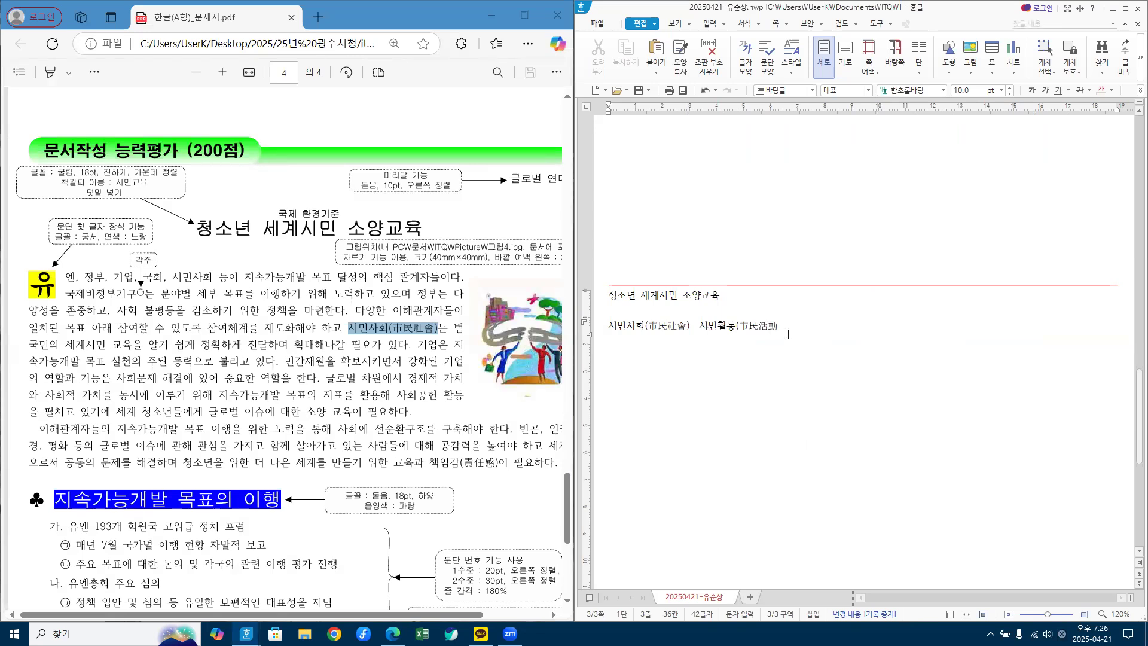
Step: Retype the phrase as 시민활동(시민활동) and call up hanja for the inner 시민활동
{"action": "key", "text": "Hangul"}
{"action": "left_click_drag", "start_coordinate": [701, 324], "coordinate": [822, 325]}
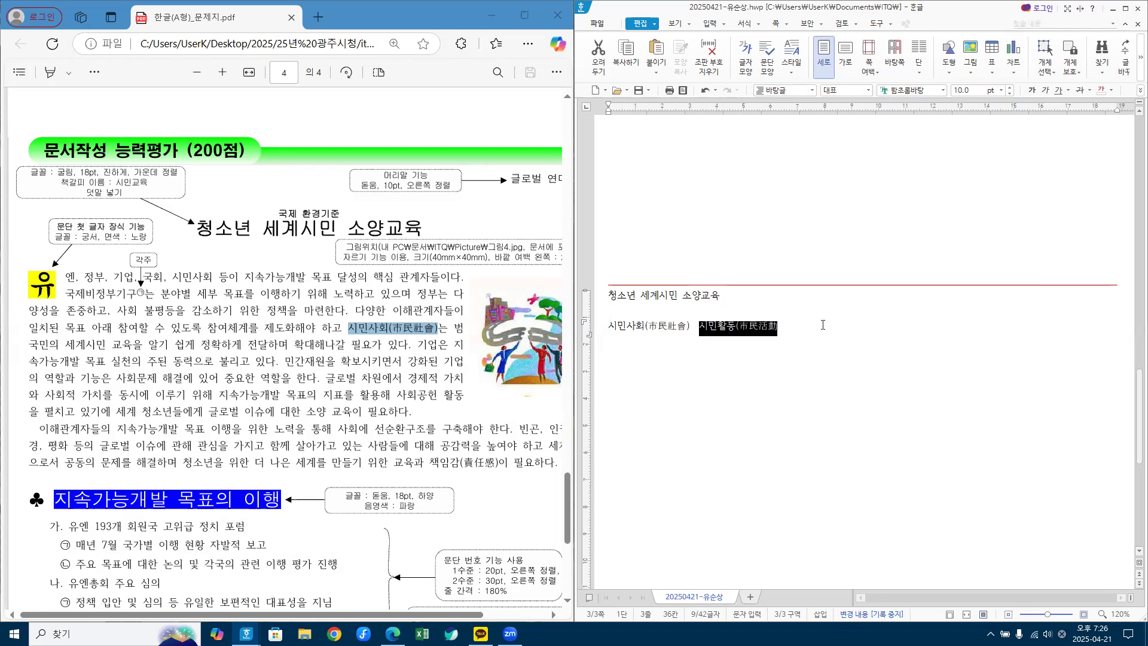
{"action": "type", "text": "시민활"}
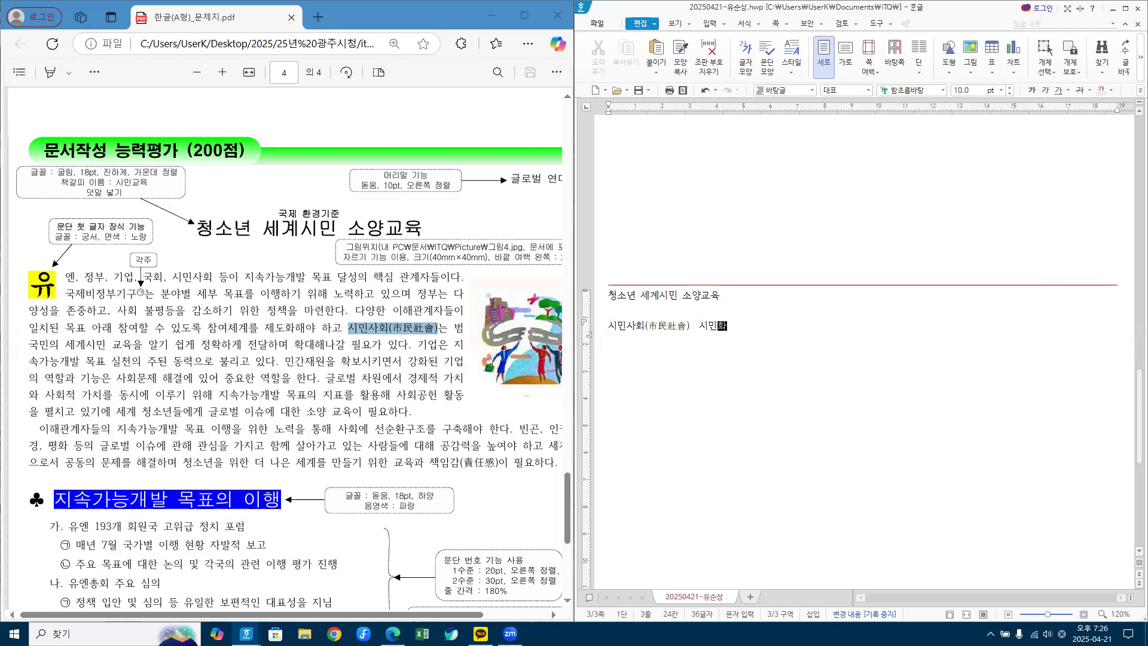
{"action": "type", "text": "도ㅇ(ㅅ"}
{"action": "type", "text": "ㅣ민활ㄷ"}
{"action": "type", "text": "ㅇ"}
{"action": "type", "text": ")"}
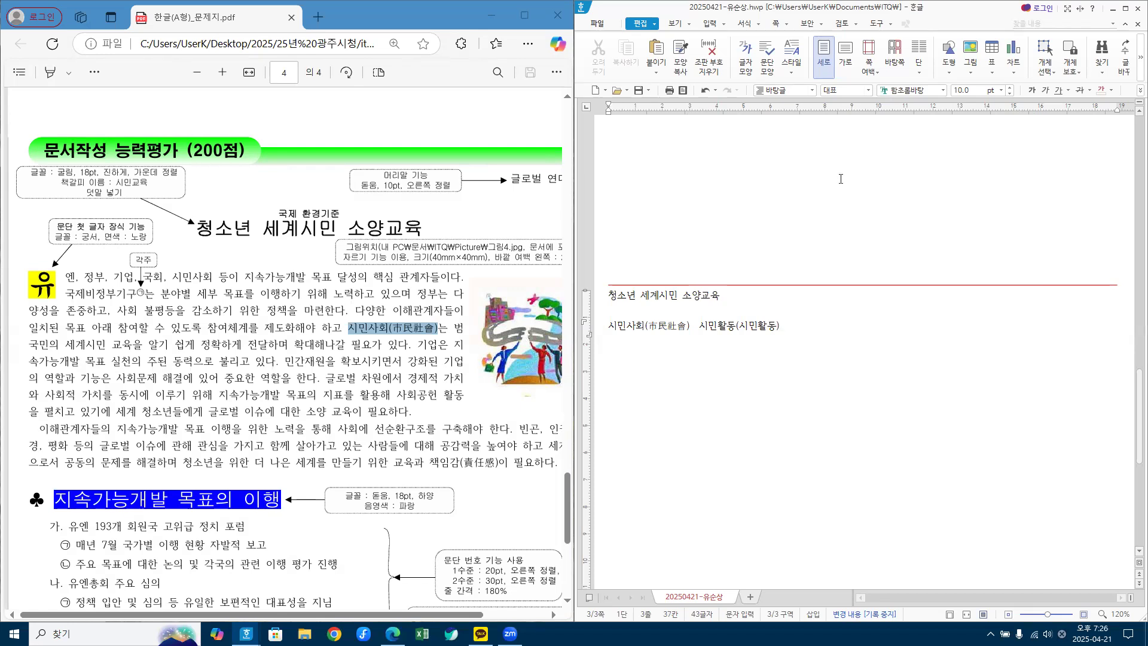
{"action": "left_click_drag", "start_coordinate": [740, 325], "coordinate": [772, 329]}
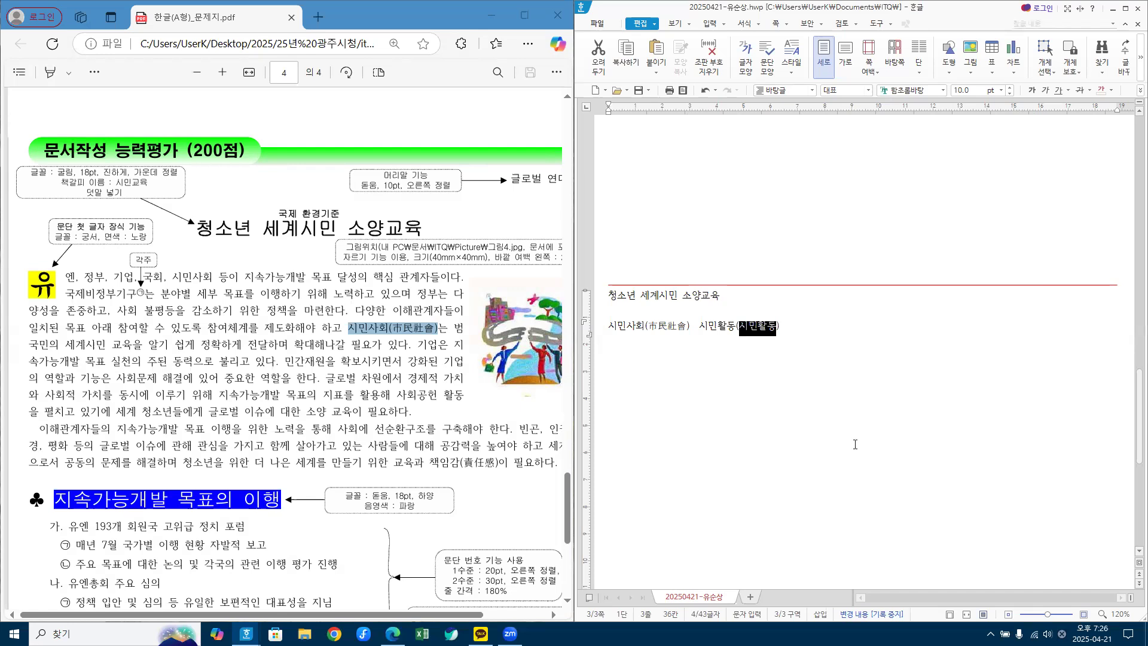
{"action": "key", "text": "F9"}
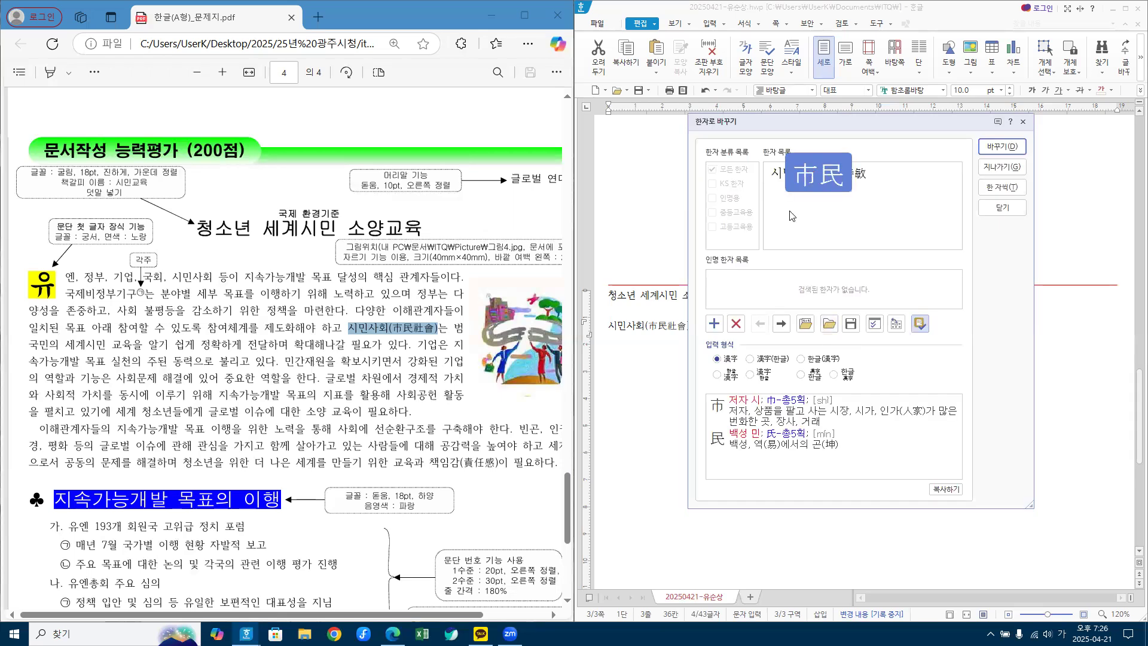
Step: Convert the inner word to 市民活動, giving 시민활동(市民活動), then type 경제차원
{"action": "left_click", "coordinate": [729, 358]}
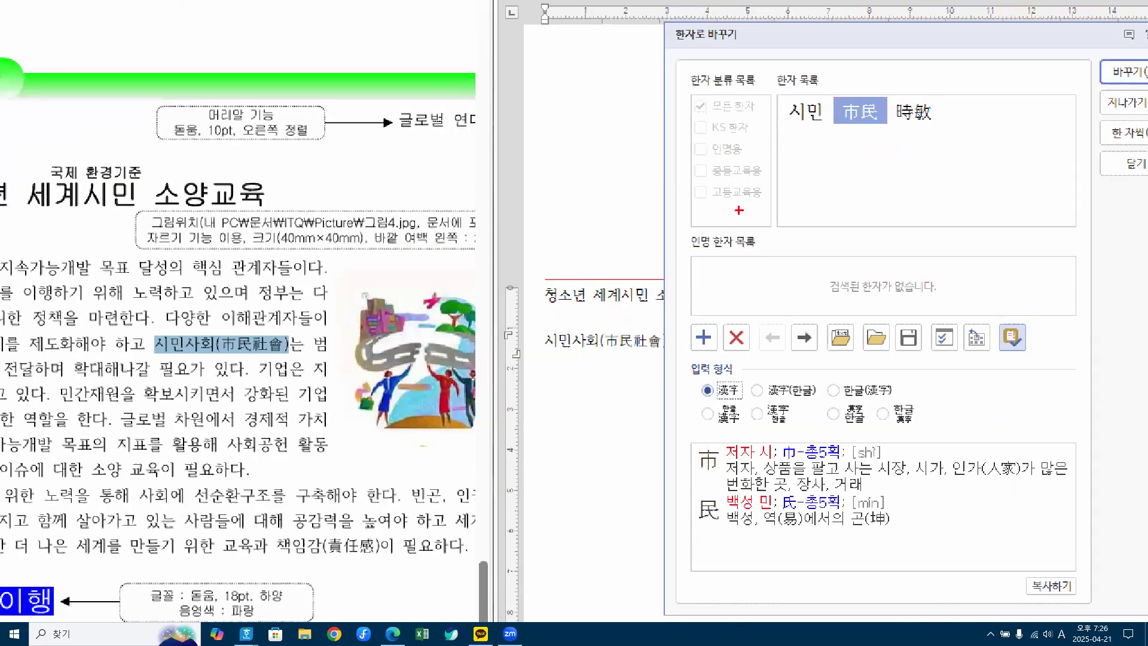
{"action": "mouse_move", "coordinate": [836, 88]}
{"action": "left_mouse_down"}
{"action": "mouse_move", "coordinate": [855, 111]}
{"action": "mouse_move", "coordinate": [881, 67]}
{"action": "left_mouse_up"}
{"action": "mouse_move", "coordinate": [717, 374]}
{"action": "left_mouse_down"}
{"action": "mouse_move", "coordinate": [728, 393]}
{"action": "mouse_move", "coordinate": [743, 365]}
{"action": "left_mouse_up"}
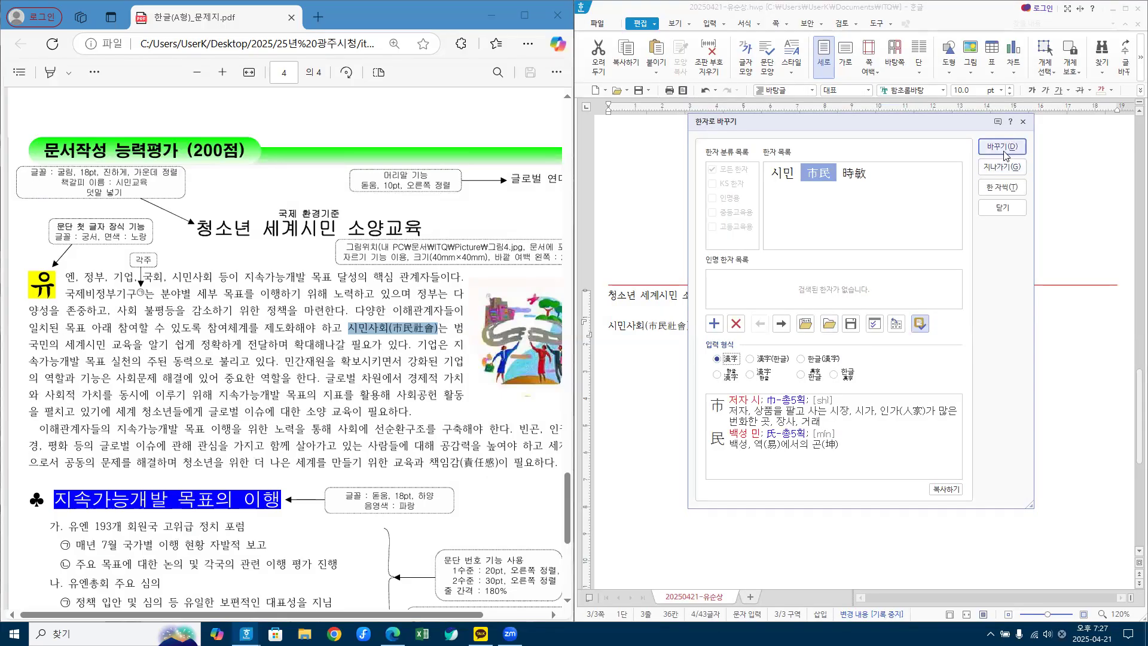
{"action": "left_click", "coordinate": [1004, 155]}
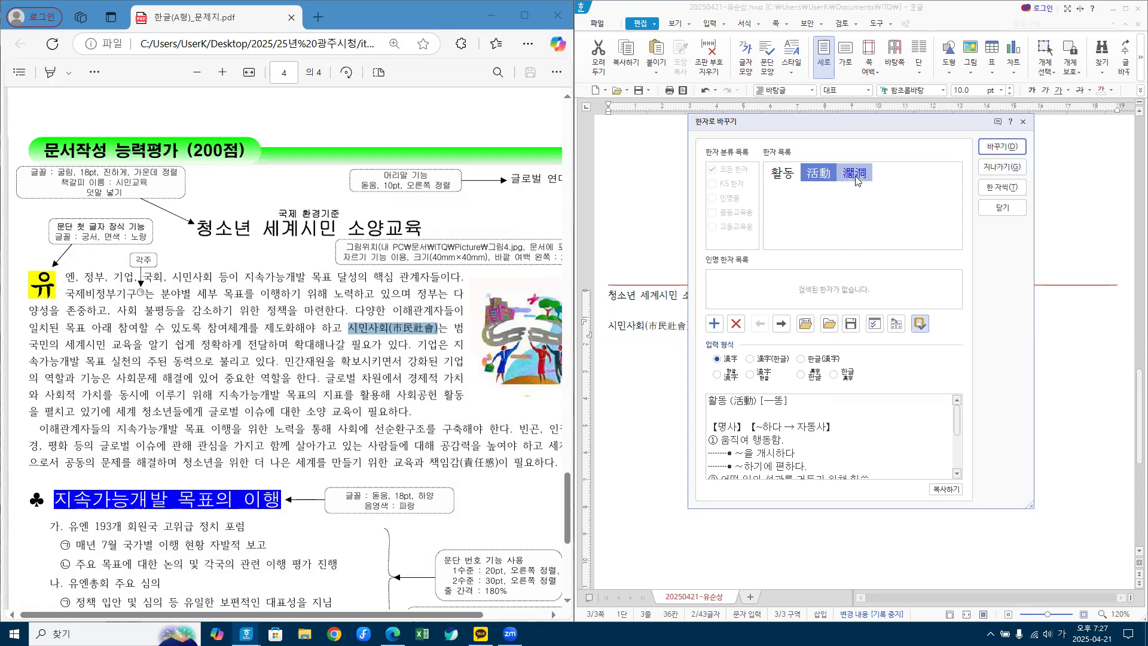
{"action": "mouse_move", "coordinate": [820, 185]}
{"action": "left_click", "coordinate": [995, 147]}
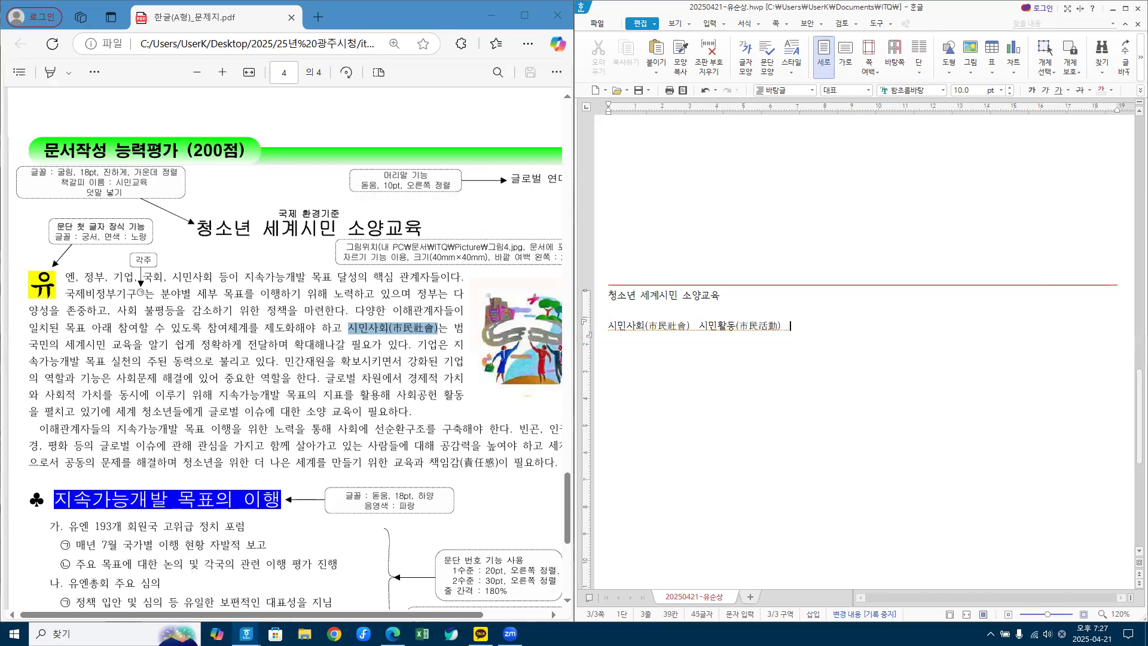
{"action": "type", "text": "경제차원"}
Step: Type (경제차원) right after 경제차원, skipping the first Hanja conversion
{"action": "key", "text": "F9"}
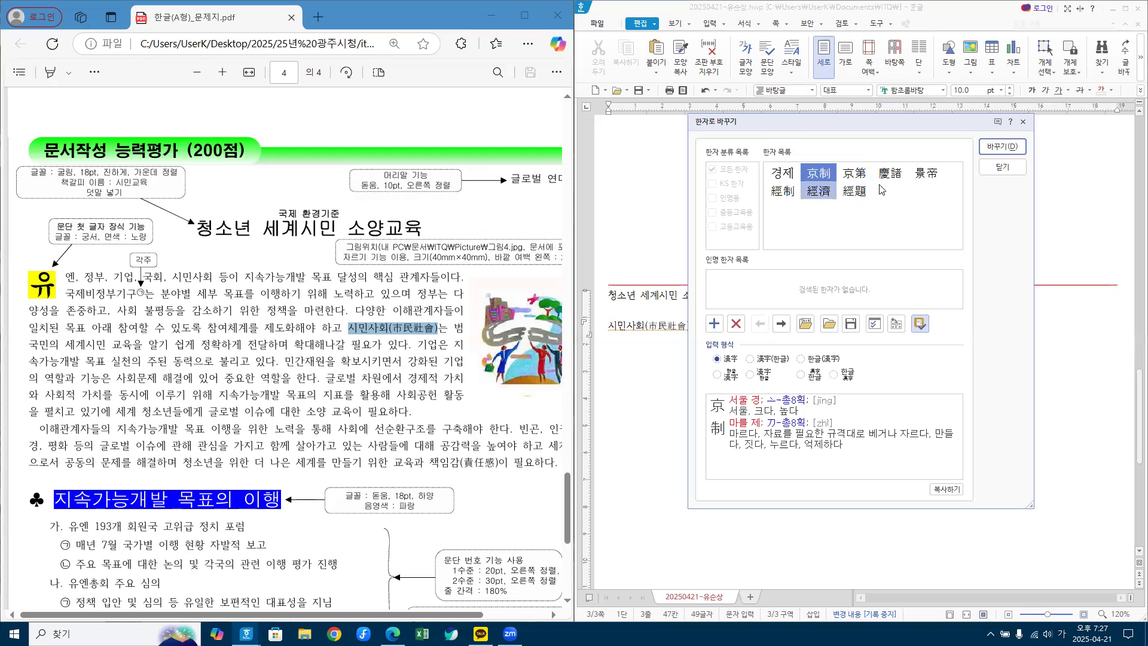
{"action": "left_click", "coordinate": [1008, 167]}
{"action": "left_click", "coordinate": [838, 327]}
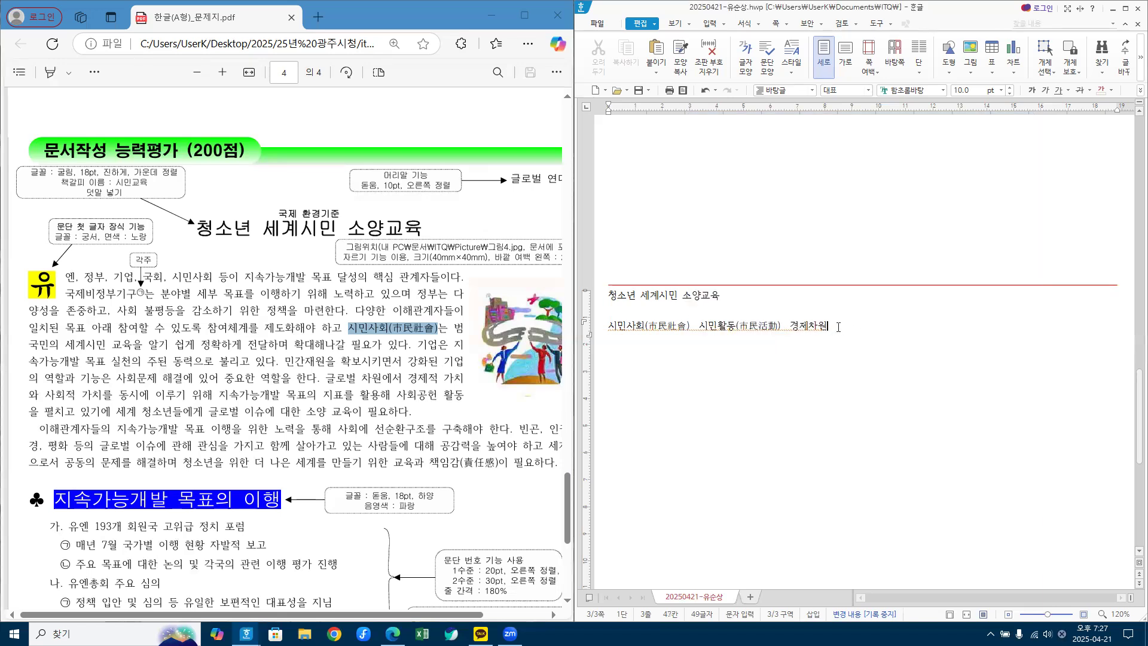
{"action": "type", "text": "(경제"}
{"action": "type", "text": "차원"}
{"action": "type", "text": ")"}
Step: Convert the parenthesized 경제차원 to 經制次元, choosing 經制 and 次元
{"action": "left_click_drag", "start_coordinate": [829, 327], "coordinate": [862, 327]}
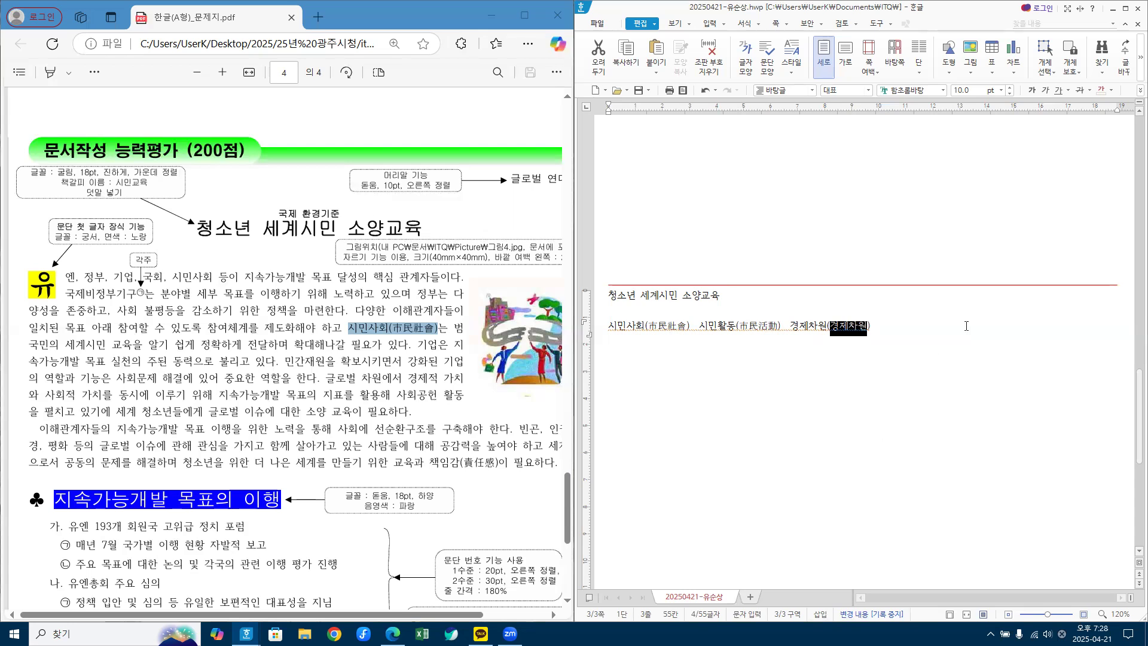
{"action": "key", "text": "F9"}
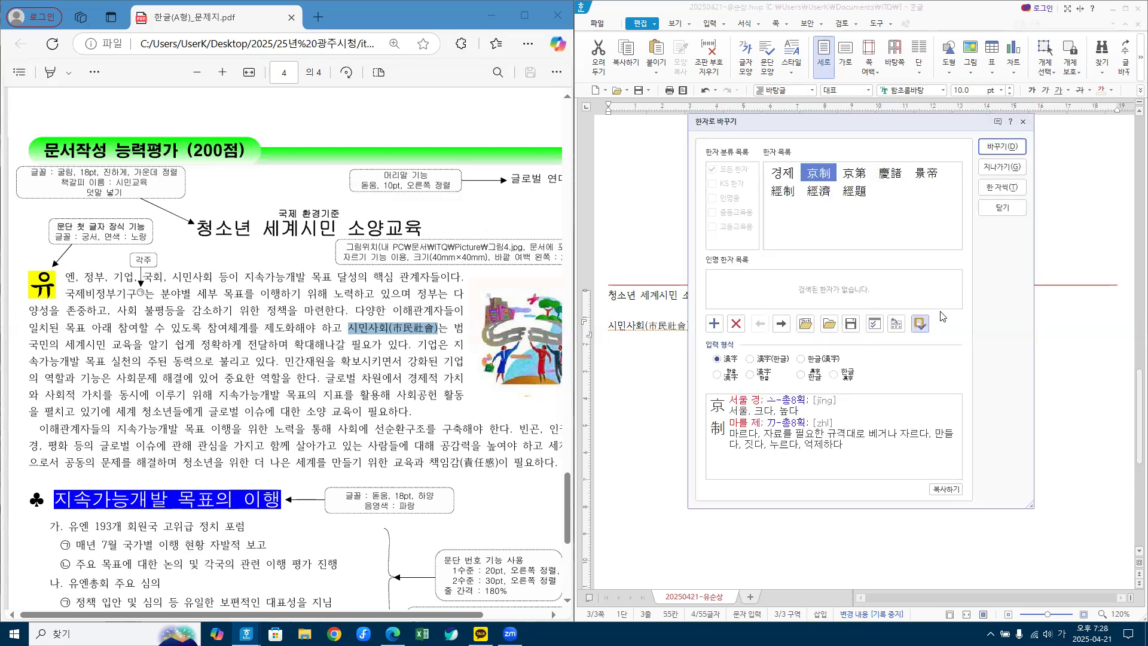
{"action": "left_click", "coordinate": [783, 191]}
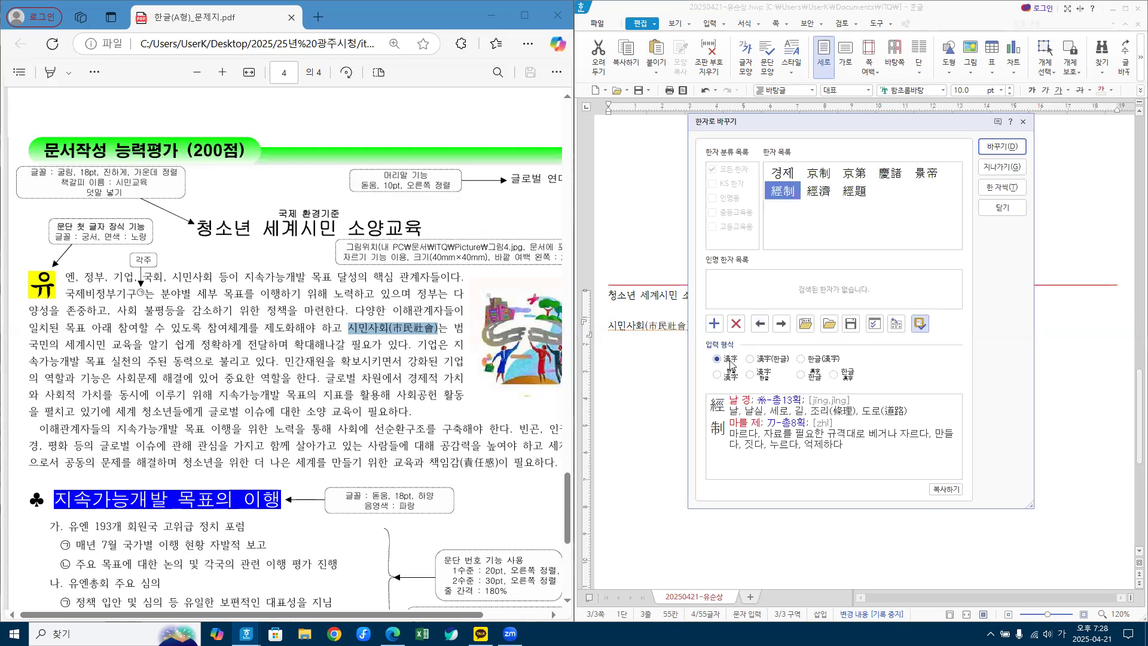
{"action": "left_click", "coordinate": [1003, 149]}
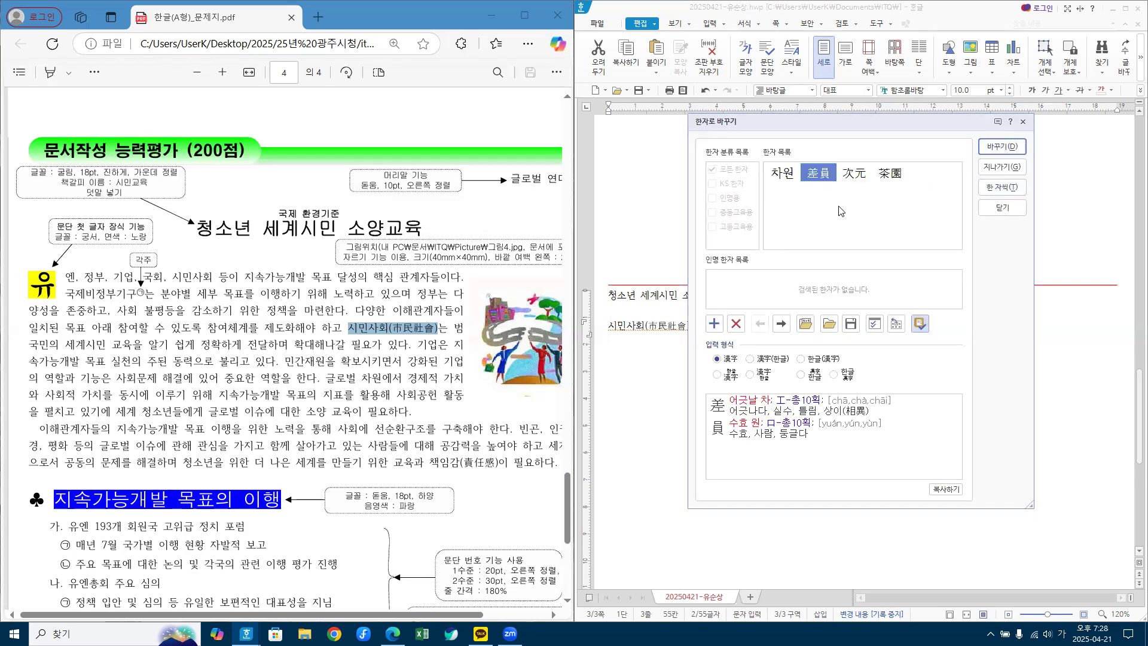
{"action": "left_click", "coordinate": [851, 178]}
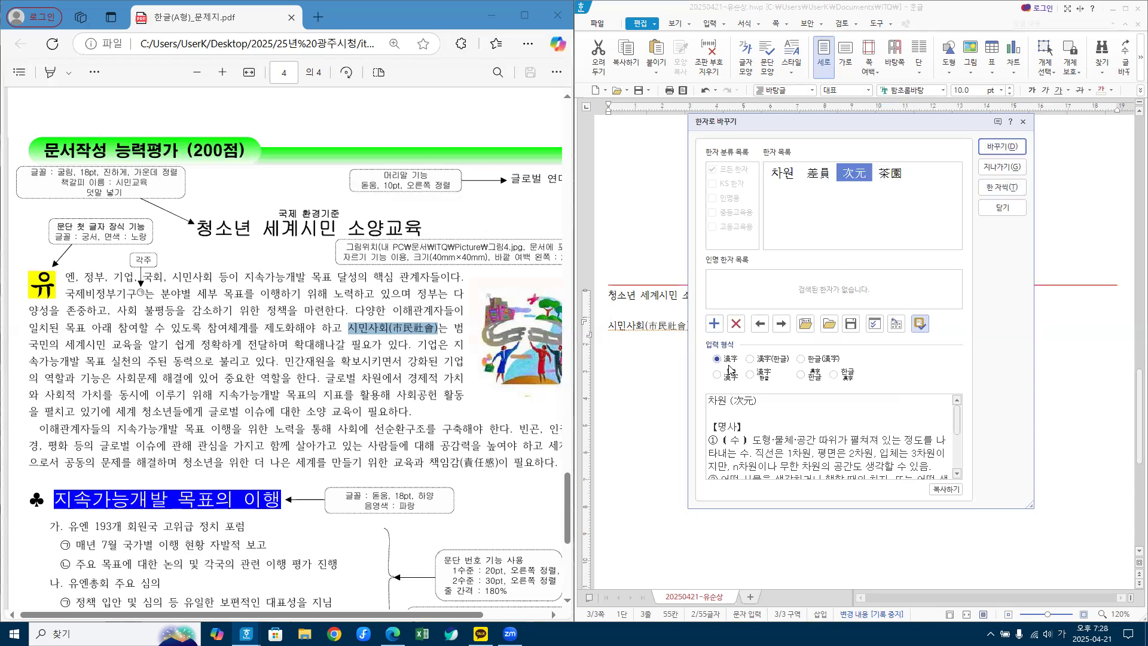
{"action": "left_click", "coordinate": [1007, 150]}
{"action": "key", "text": "Up"}
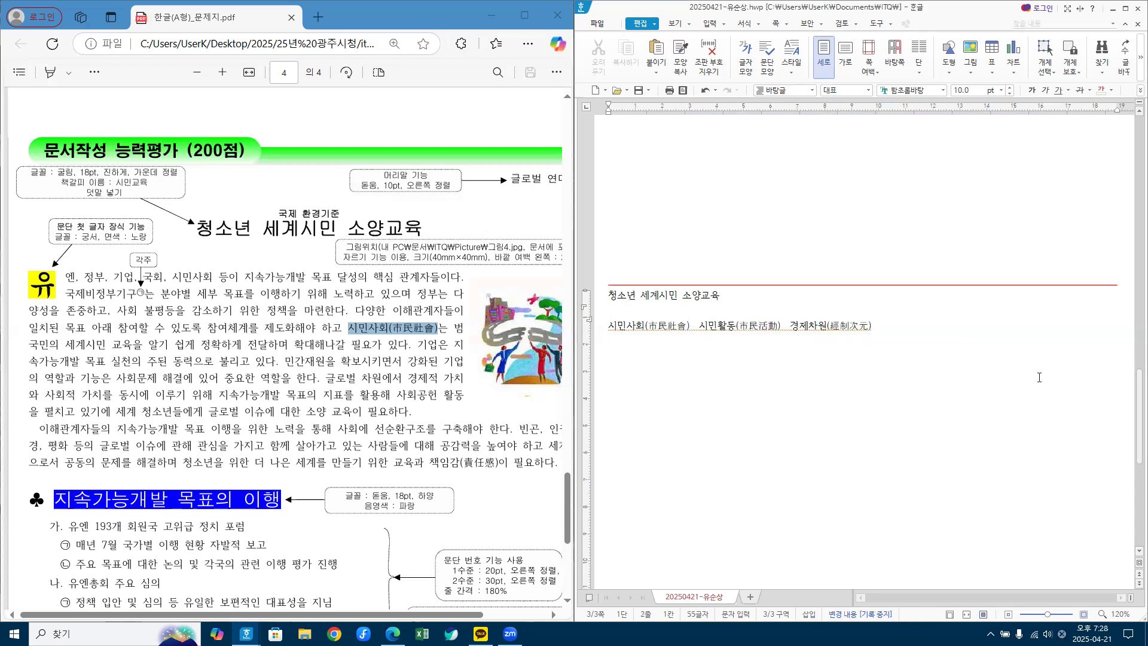
{"action": "left_click", "coordinate": [888, 331]}
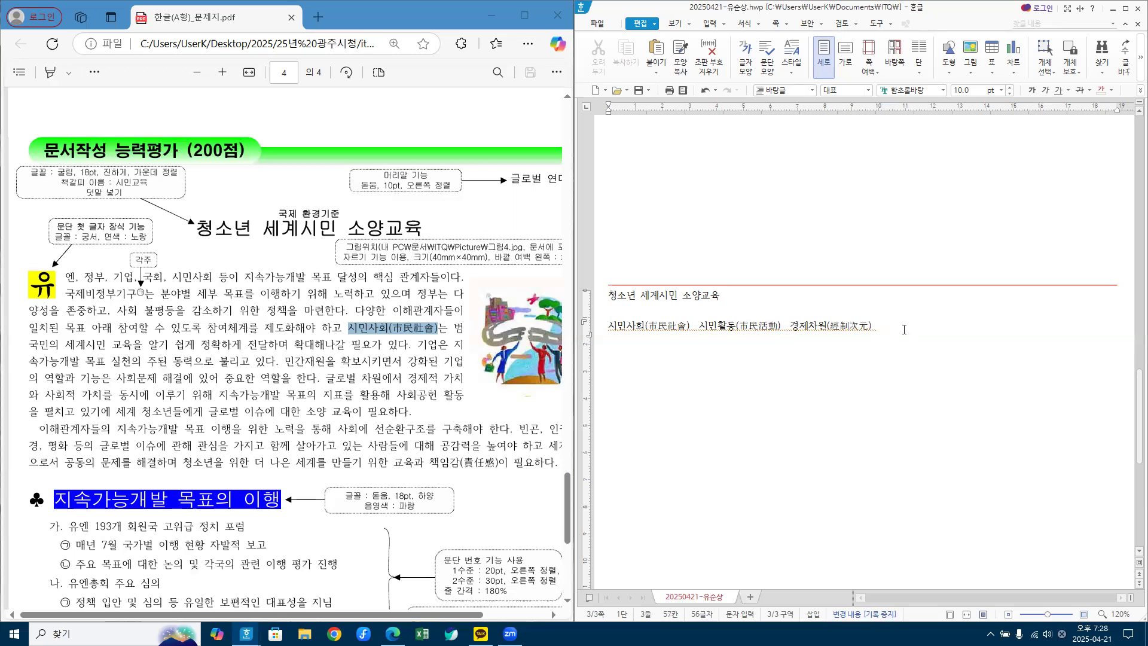
Step: Type a practice name and convert its first character to Hanja
{"action": "left_click", "coordinate": [885, 326]}
{"action": "key", "text": "shift+Left"}
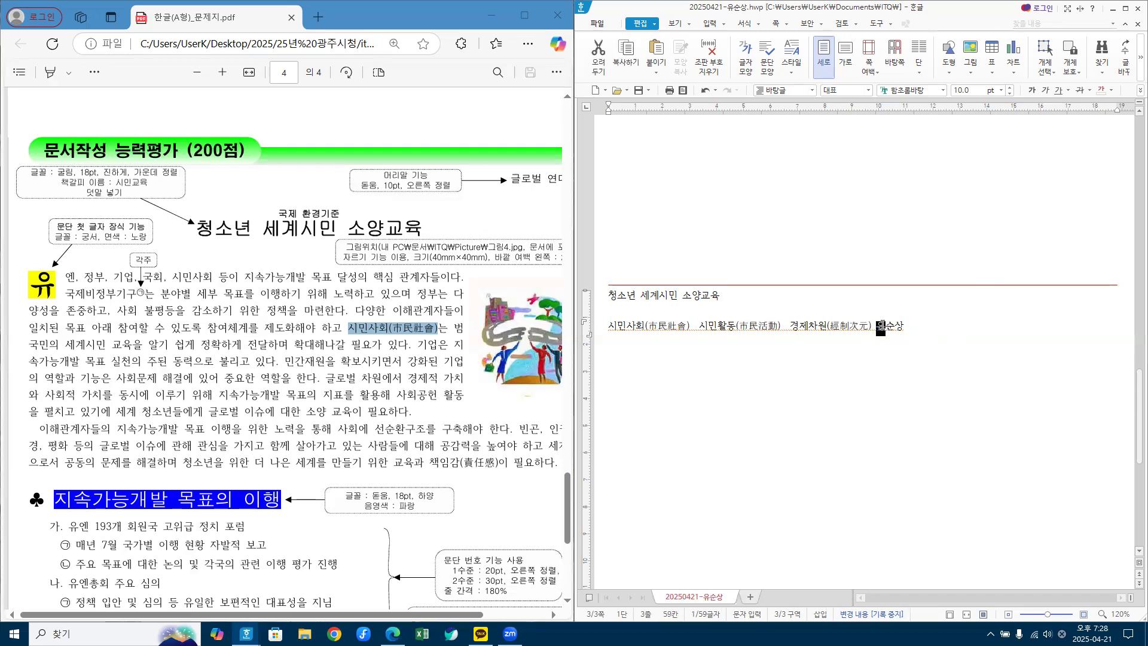
{"action": "key", "text": "F12"}
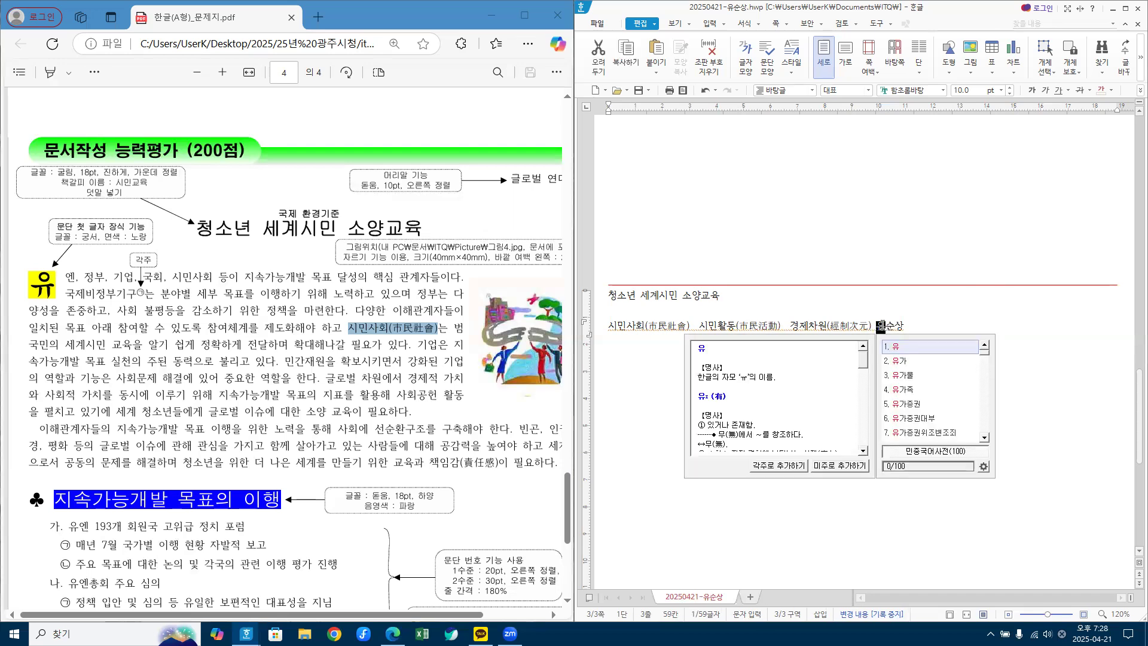
{"action": "key", "text": "F9"}
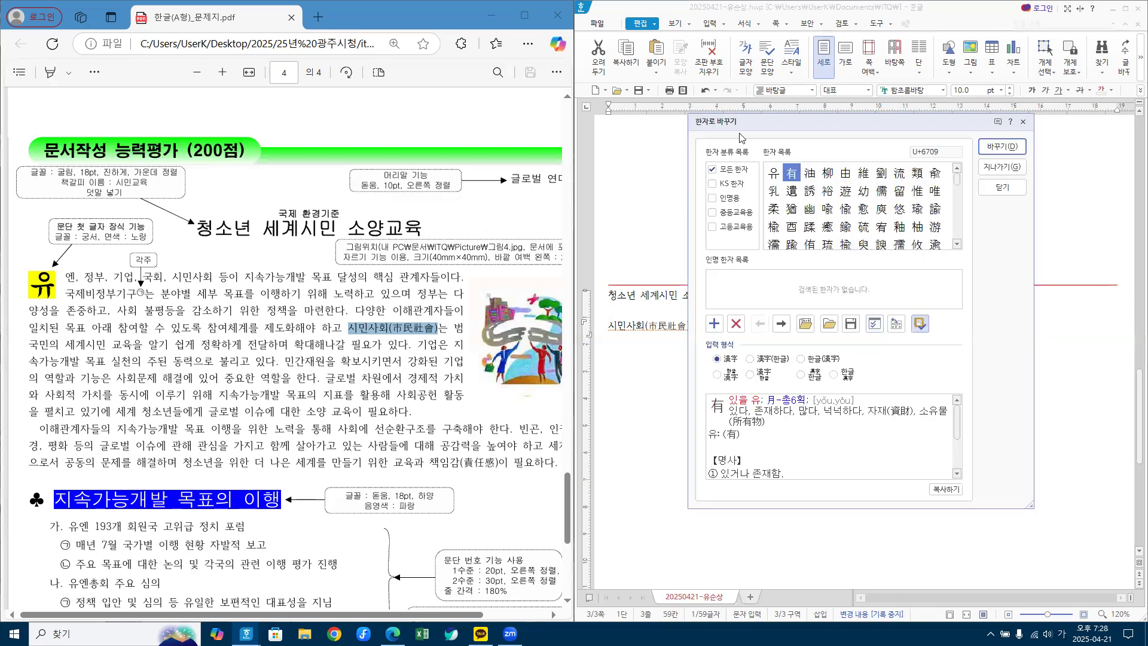
{"action": "key", "text": "Right"}
{"action": "key", "text": "Right"}
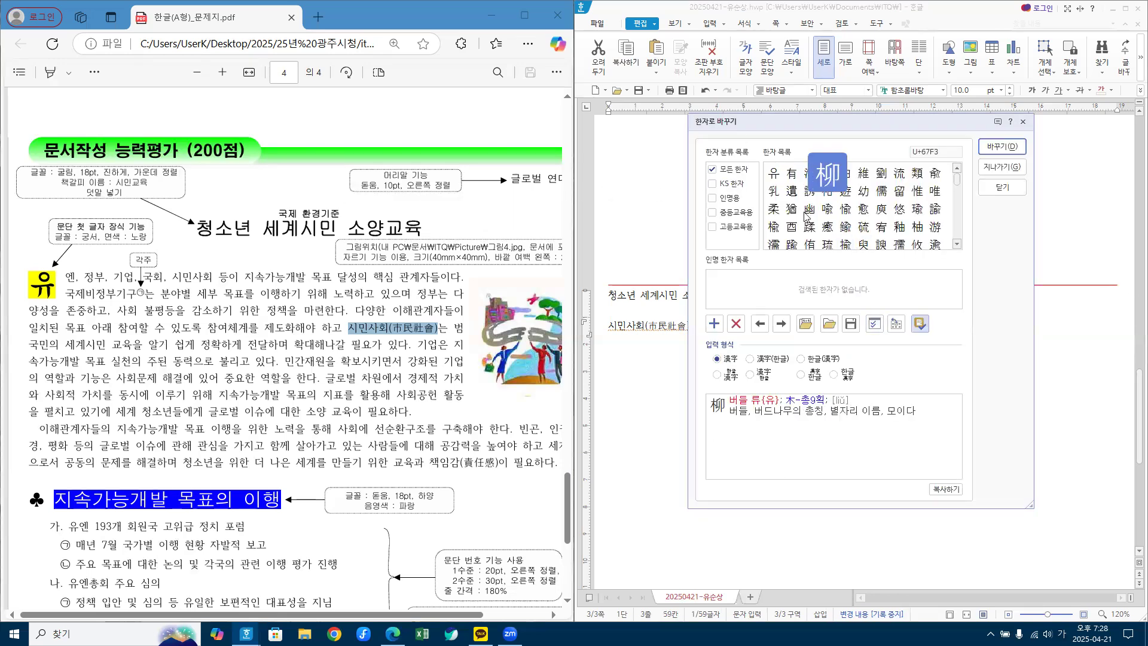
{"action": "left_click", "coordinate": [990, 152]}
Step: Convert the practice name's second and third characters to Hanja
{"action": "left_click_drag", "start_coordinate": [886, 327], "coordinate": [895, 325]}
{"action": "key", "text": "F12"}
{"action": "key", "text": "F9"}
{"action": "left_click", "coordinate": [795, 178]}
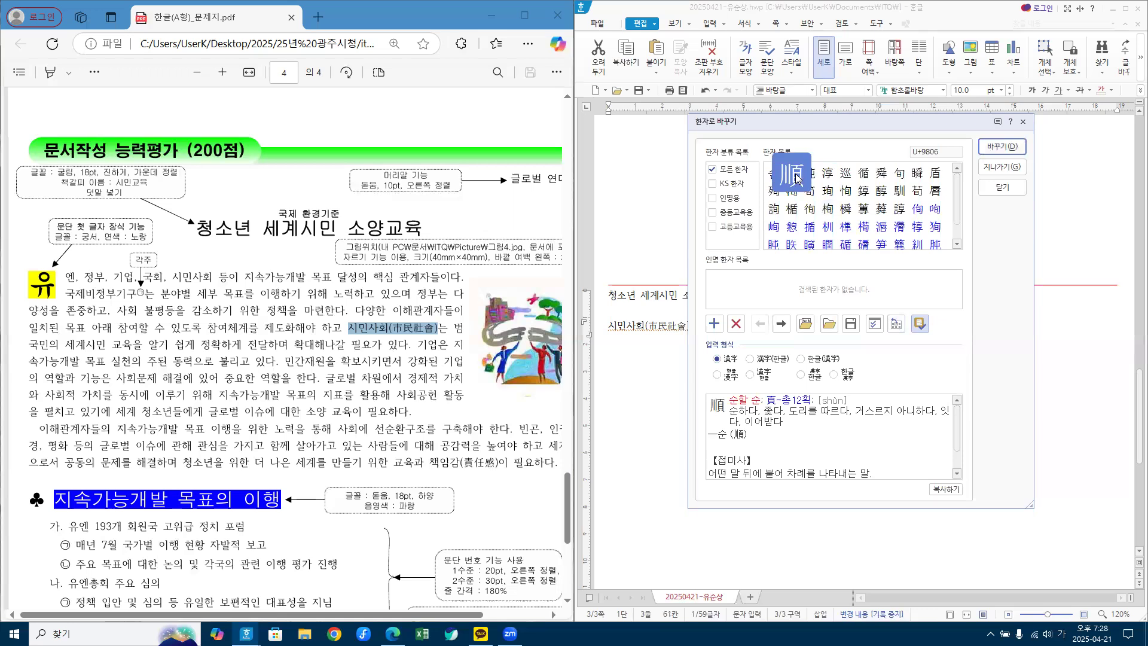
{"action": "left_click", "coordinate": [1002, 146]}
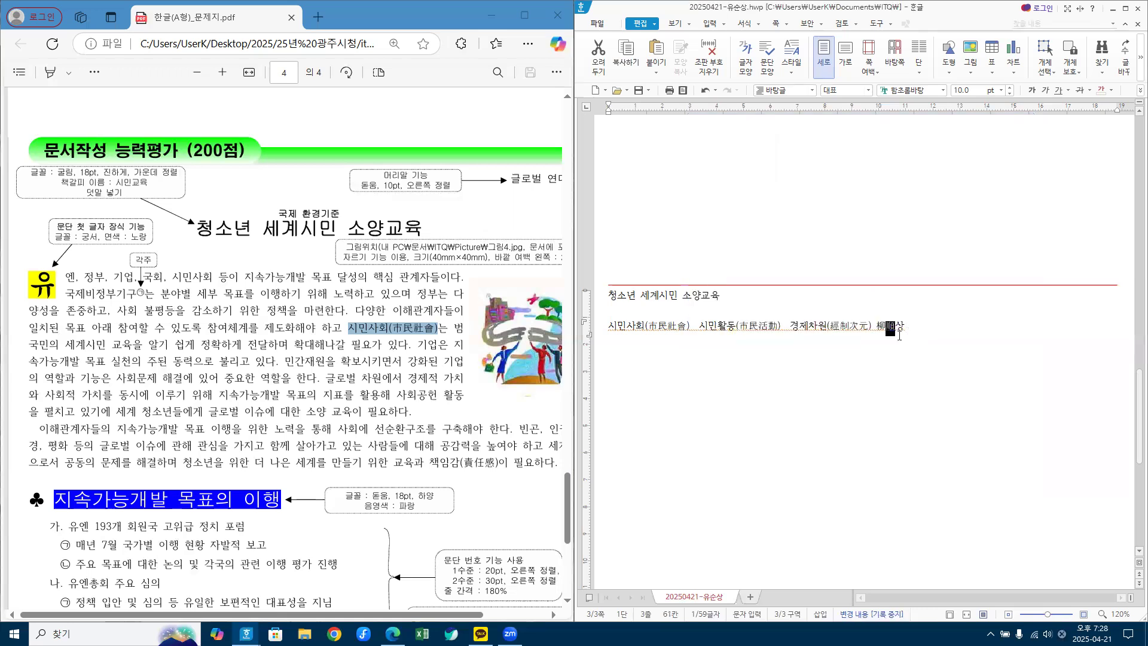
{"action": "key", "text": "Right"}
{"action": "key", "text": "shift+Right"}
{"action": "key", "text": "F9"}
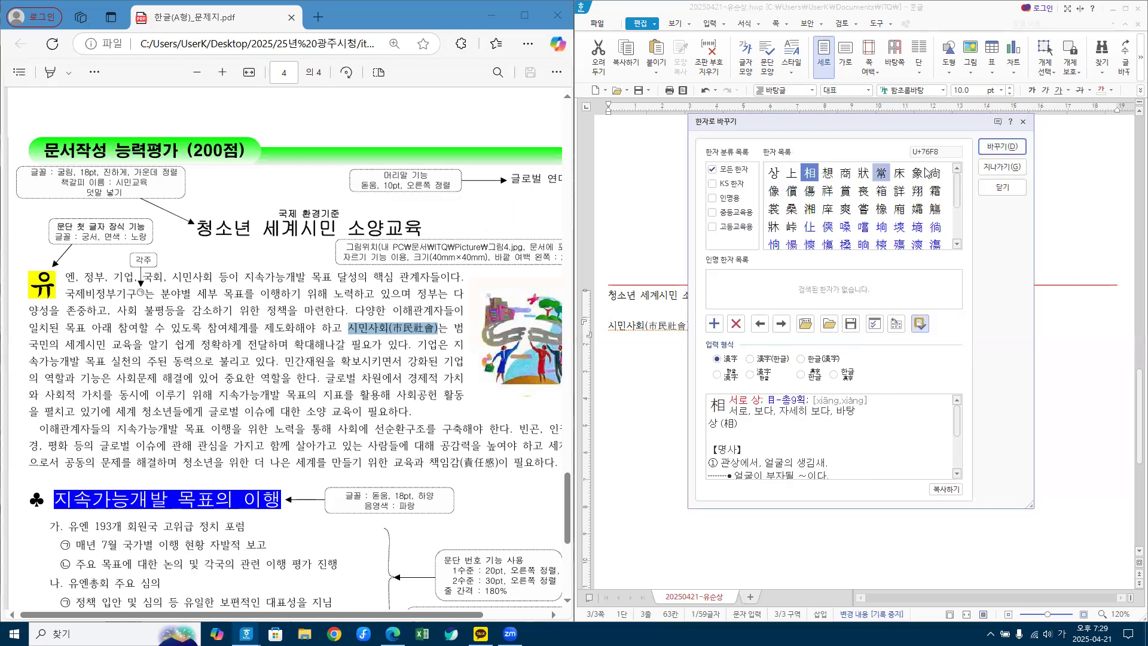
{"action": "left_click", "coordinate": [1002, 146]}
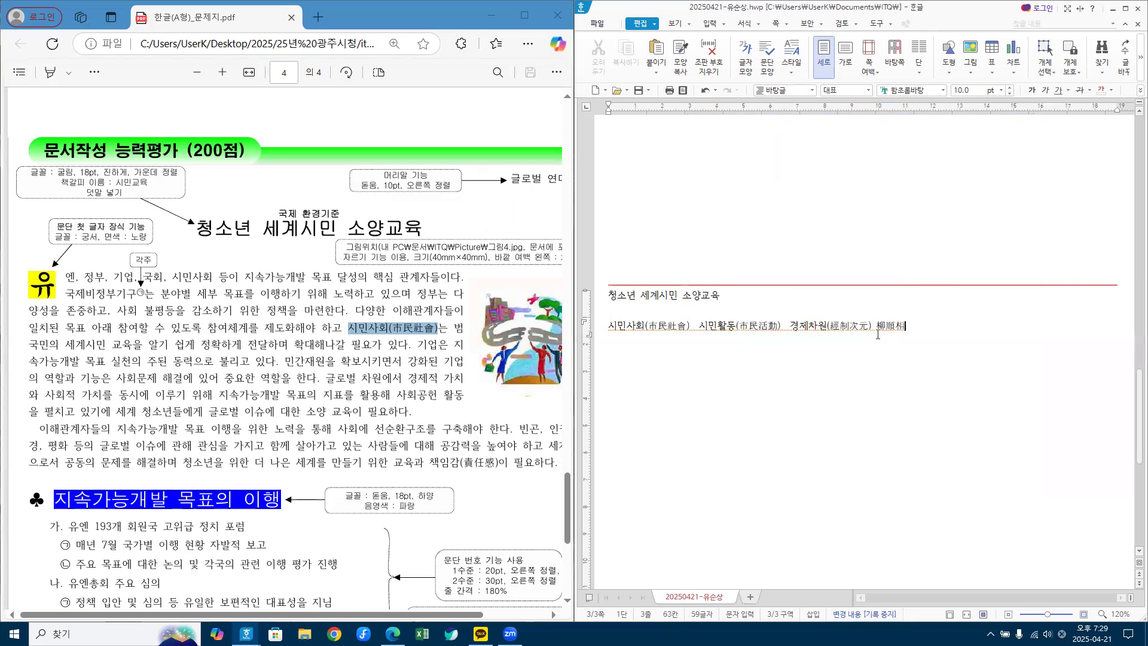
Step: Delete the Hanja-converted name and type 책임감 in its place
{"action": "left_click_drag", "start_coordinate": [876, 326], "coordinate": [929, 326]}
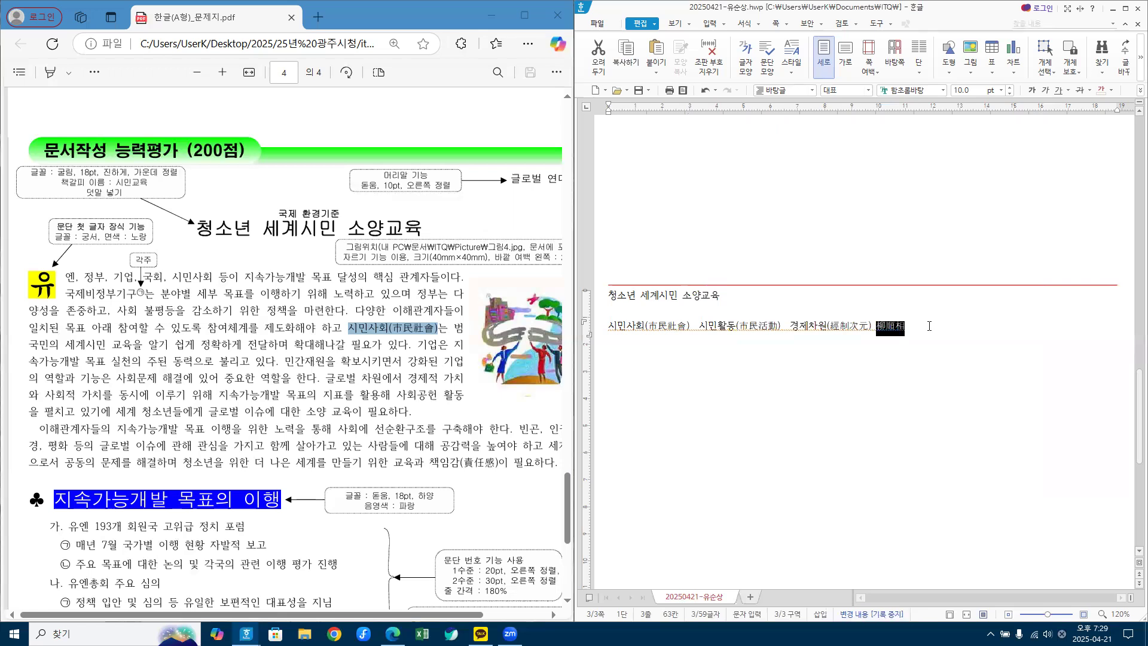
{"action": "key", "text": "Delete"}
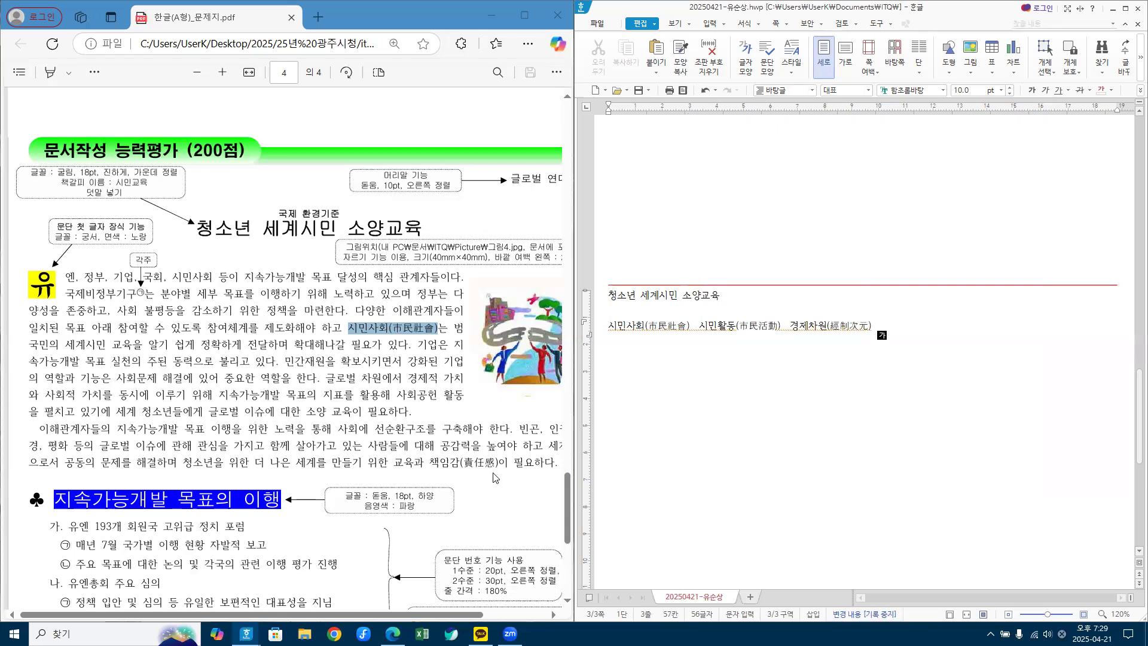
{"action": "type", "text": "책임감"}
Step: Convert 책임감 to 책임감(責任感) using the 한글(漢字) input format
{"action": "key", "text": "F9"}
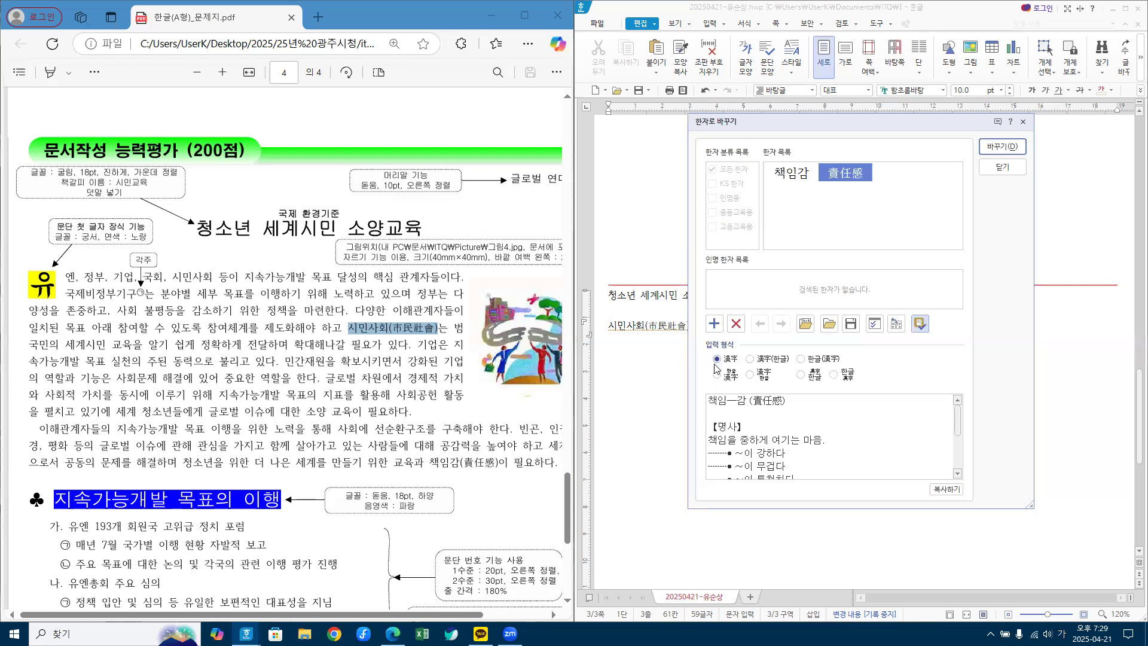
{"action": "left_click", "coordinate": [832, 359]}
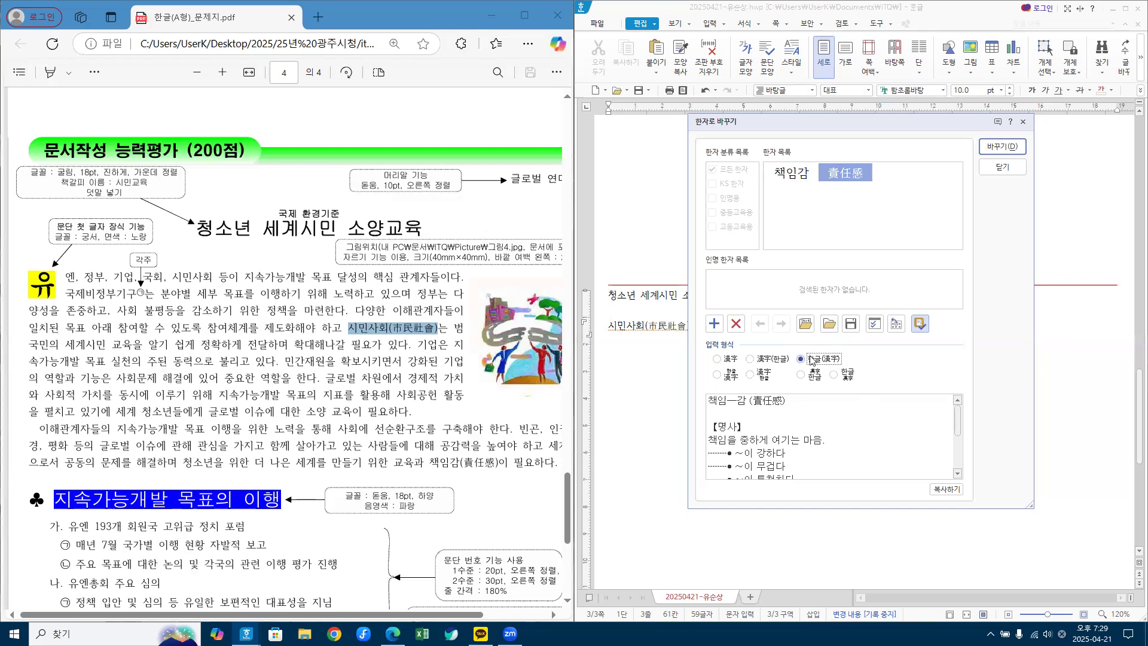
{"action": "left_click", "coordinate": [1001, 147]}
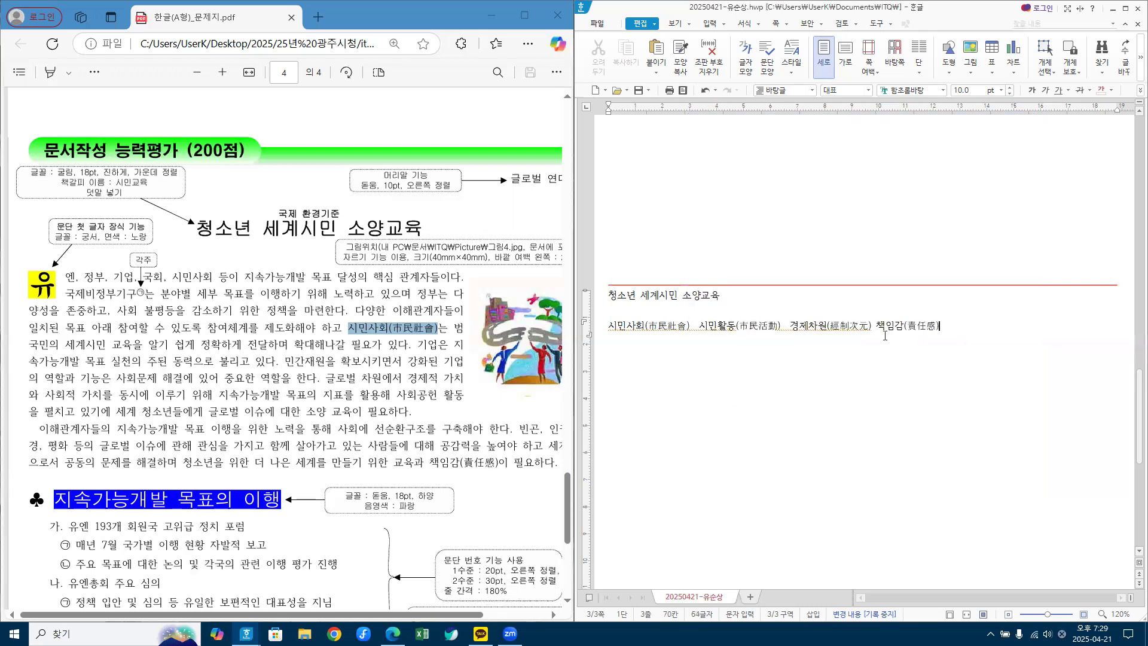
Step: Delete the entire practice line of Hanja words
{"action": "left_click_drag", "start_coordinate": [937, 325], "coordinate": [571, 327]}
{"action": "key", "text": "Delete"}
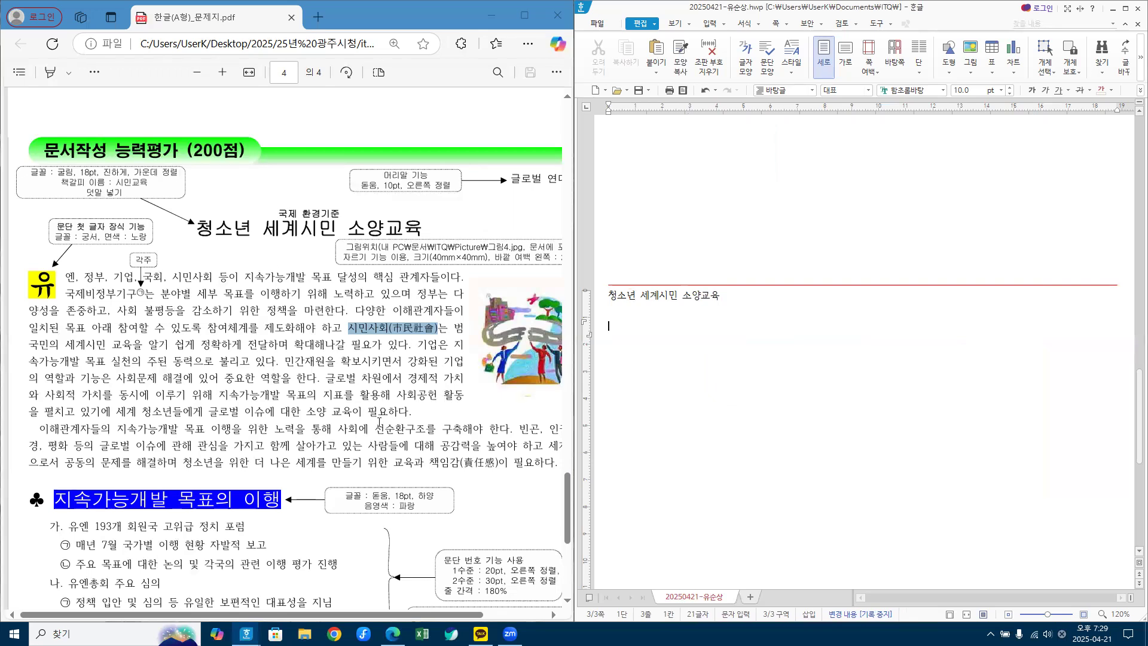
{"action": "left_click", "coordinate": [418, 415]}
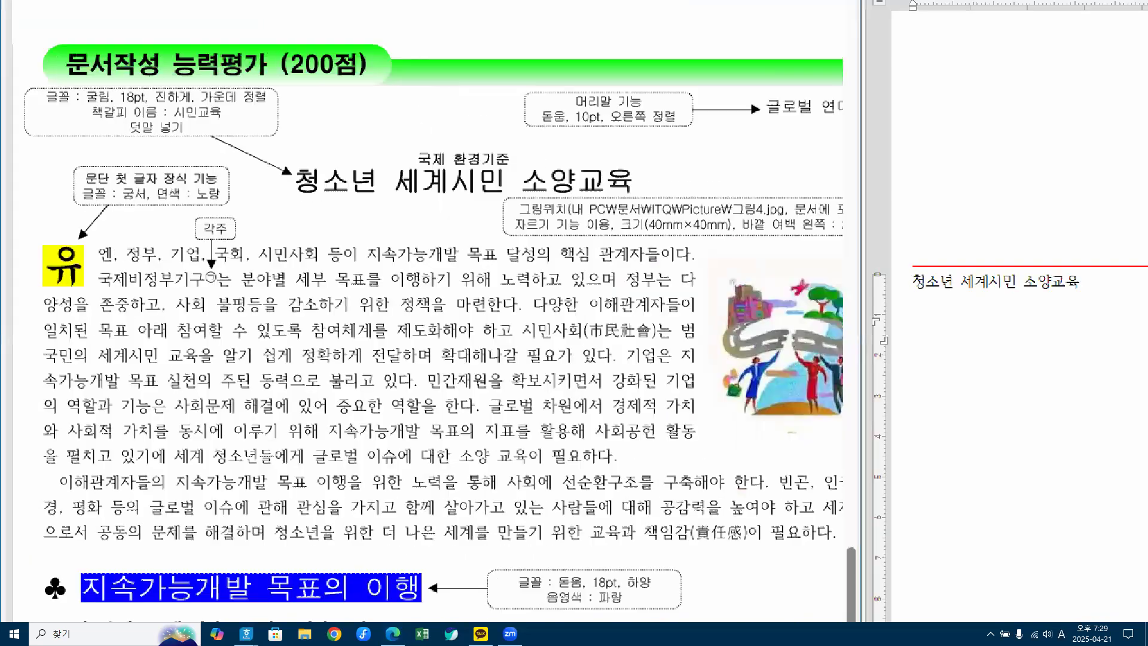
Step: Mark footnote ㉠ and the paragraph boundaries in red on the exam PDF, then clear the markings
{"action": "mouse_move", "coordinate": [219, 286]}
{"action": "left_mouse_down"}
{"action": "mouse_move", "coordinate": [206, 287]}
{"action": "mouse_move", "coordinate": [210, 273]}
{"action": "mouse_move", "coordinate": [222, 285]}
{"action": "mouse_move", "coordinate": [223, 265]}
{"action": "mouse_move", "coordinate": [214, 277]}
{"action": "mouse_move", "coordinate": [224, 287]}
{"action": "left_mouse_up"}
{"action": "mouse_move", "coordinate": [41, 251]}
{"action": "left_mouse_down"}
{"action": "mouse_move", "coordinate": [42, 411]}
{"action": "mouse_move", "coordinate": [345, 460]}
{"action": "mouse_move", "coordinate": [617, 463]}
{"action": "mouse_move", "coordinate": [660, 448]}
{"action": "mouse_move", "coordinate": [698, 239]}
{"action": "mouse_move", "coordinate": [131, 230]}
{"action": "mouse_move", "coordinate": [48, 246]}
{"action": "left_mouse_up"}
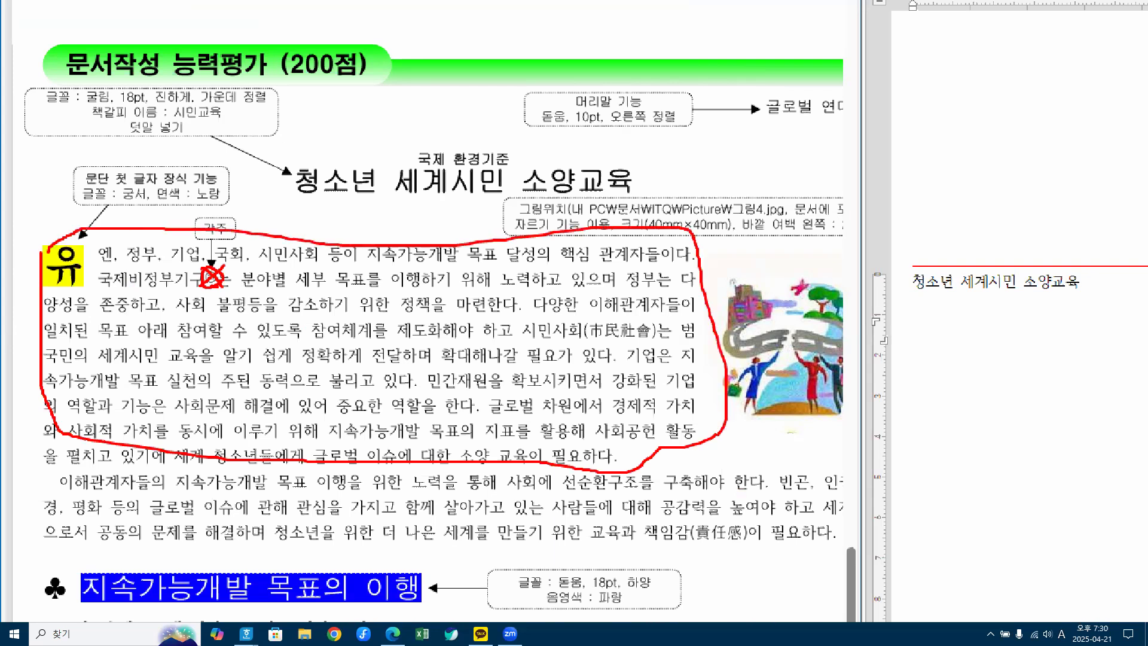
{"action": "mouse_move", "coordinate": [615, 450]}
{"action": "left_mouse_down"}
{"action": "mouse_move", "coordinate": [612, 466]}
{"action": "mouse_move", "coordinate": [605, 459]}
{"action": "mouse_move", "coordinate": [643, 464]}
{"action": "left_mouse_up"}
{"action": "mouse_move", "coordinate": [40, 487]}
{"action": "left_mouse_down"}
{"action": "mouse_move", "coordinate": [60, 458]}
{"action": "mouse_move", "coordinate": [84, 488]}
{"action": "mouse_move", "coordinate": [844, 496]}
{"action": "mouse_move", "coordinate": [825, 554]}
{"action": "mouse_move", "coordinate": [804, 550]}
{"action": "mouse_move", "coordinate": [810, 559]}
{"action": "left_mouse_up"}
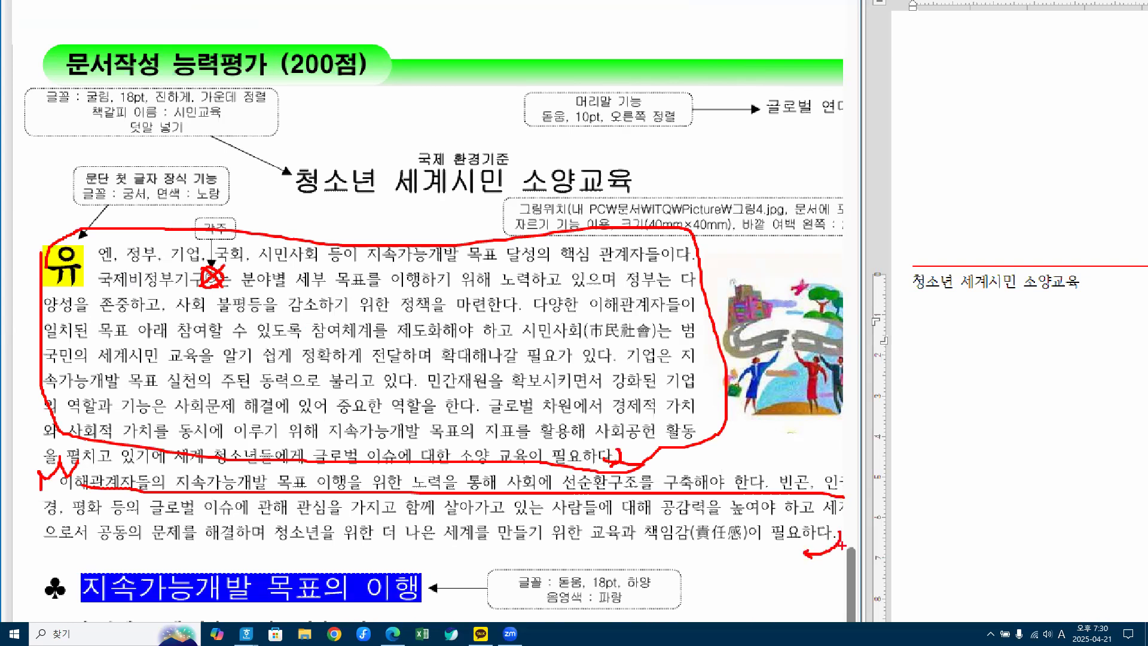
{"action": "key", "text": "Escape"}
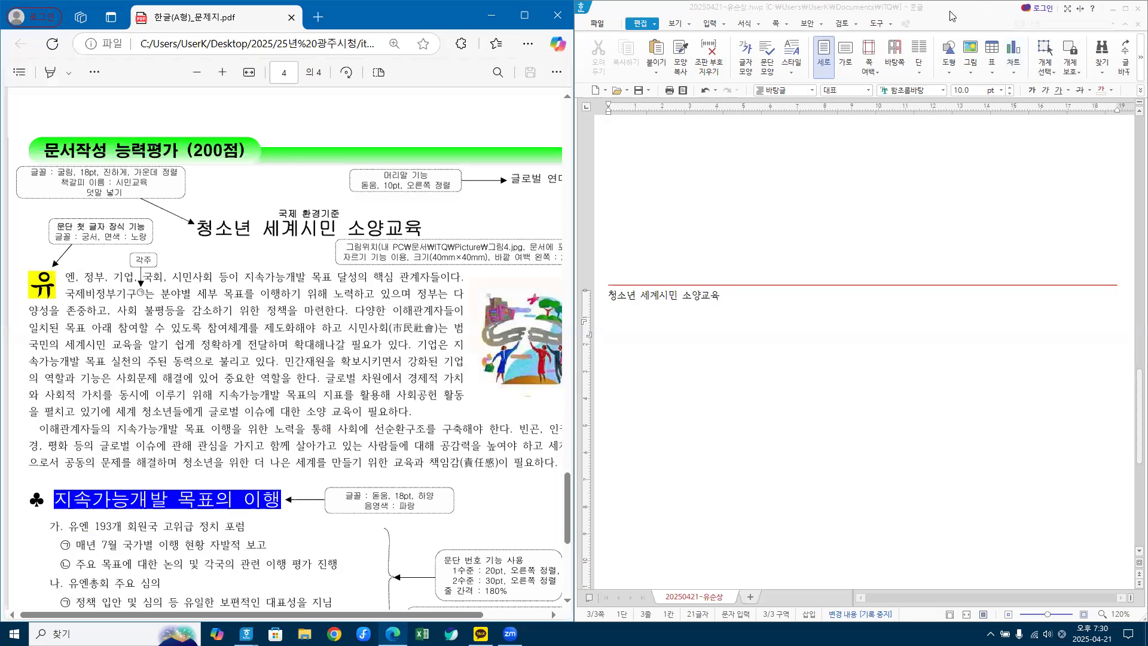
Step: Close the practice Hangul document without saving and bring up 한글(A형)_모범답안.hwp
{"action": "left_click_drag", "start_coordinate": [952, 17], "coordinate": [899, 183]}
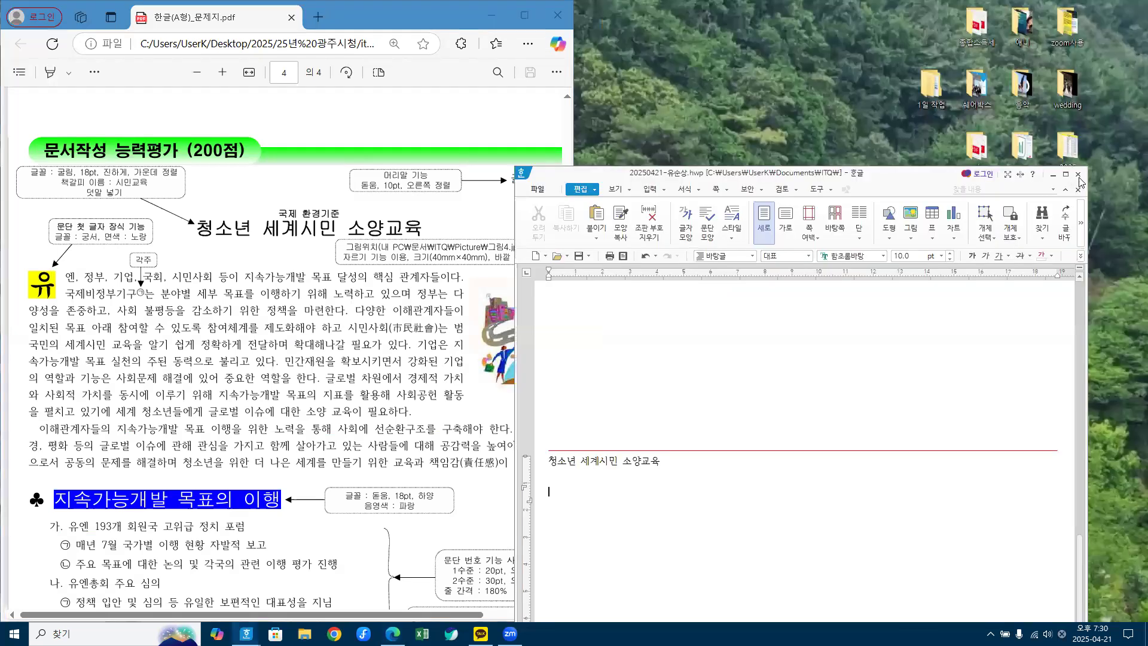
{"action": "left_click", "coordinate": [1078, 175]}
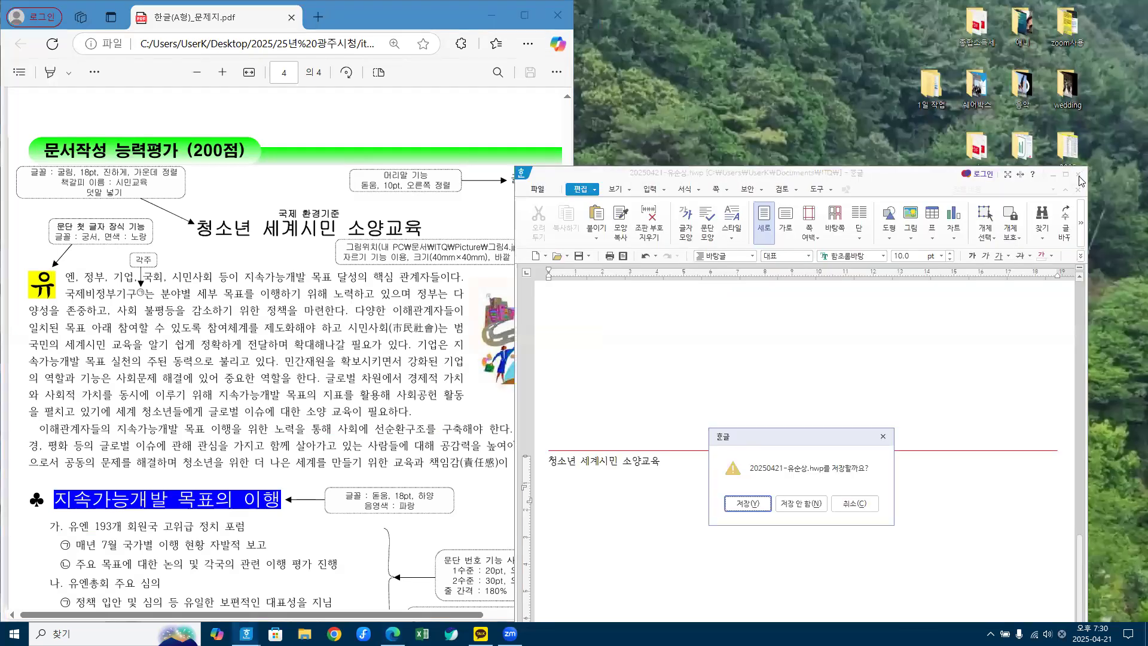
{"action": "left_click", "coordinate": [806, 510]}
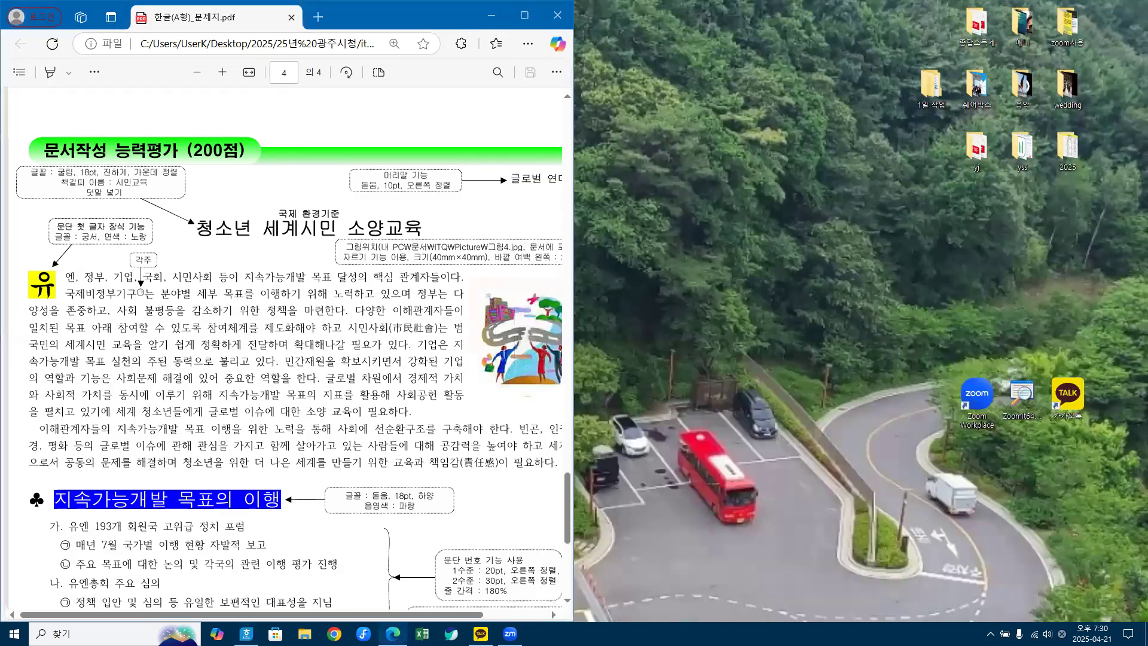
{"action": "mouse_move", "coordinate": [246, 632]}
{"action": "left_click", "coordinate": [242, 584]}
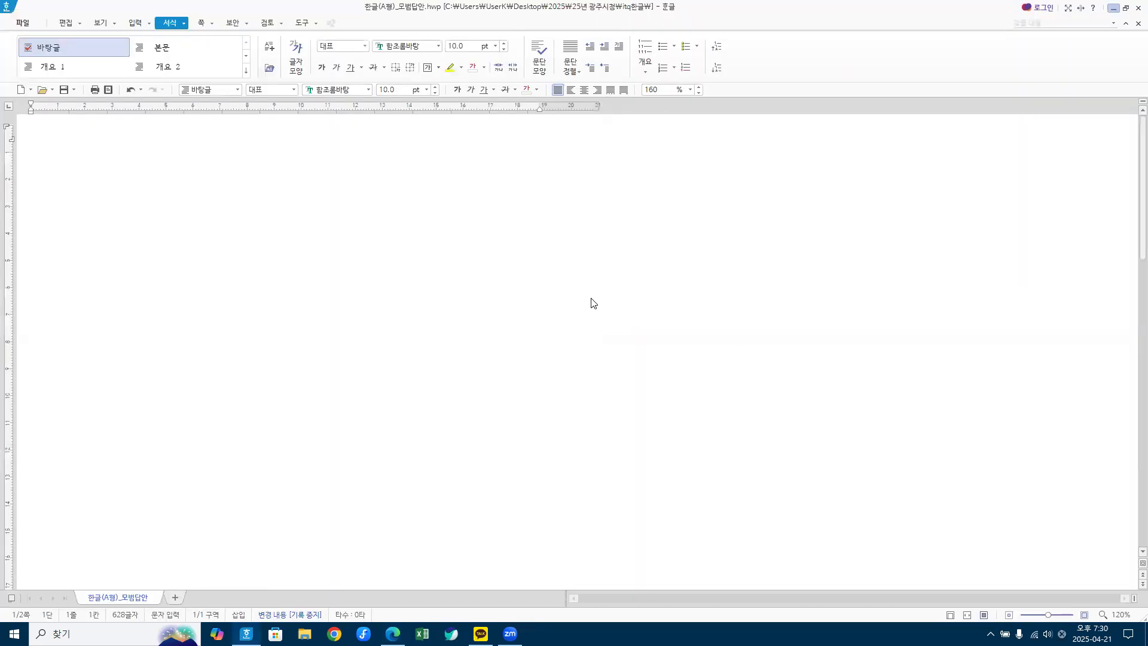
Step: Zoom the model answer to about 240% and place the caret on the empty line below the body text
{"action": "scroll", "coordinate": [210, 355], "scroll_direction": "down", "scroll_amount": 3}
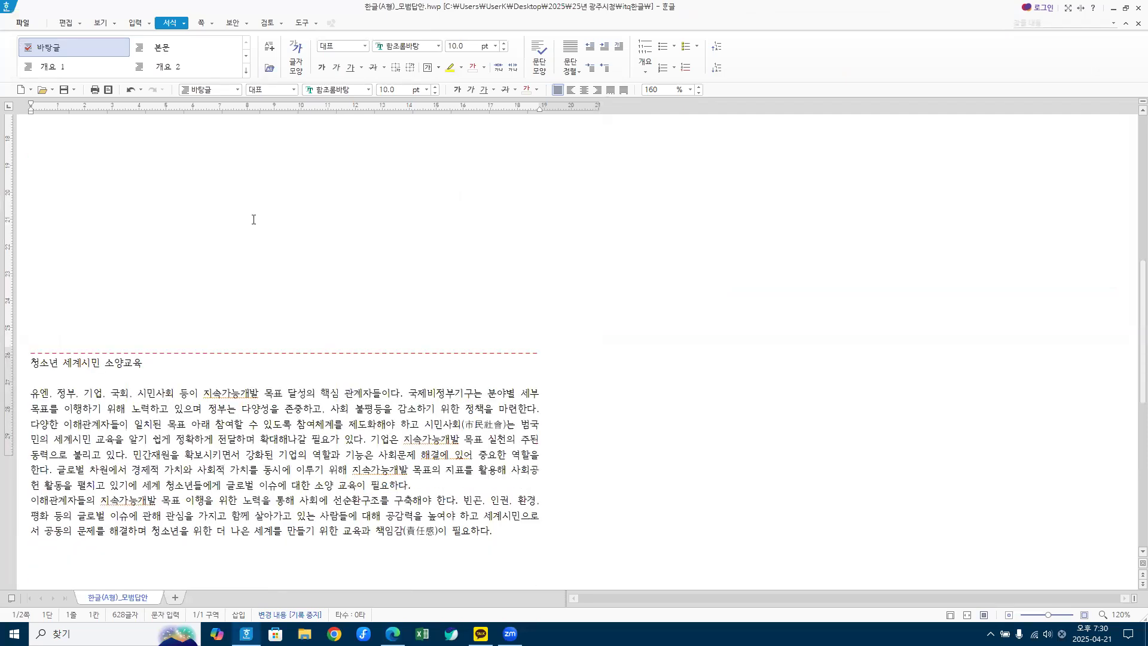
{"action": "scroll", "coordinate": [254, 219], "scroll_direction": "down", "scroll_amount": 1}
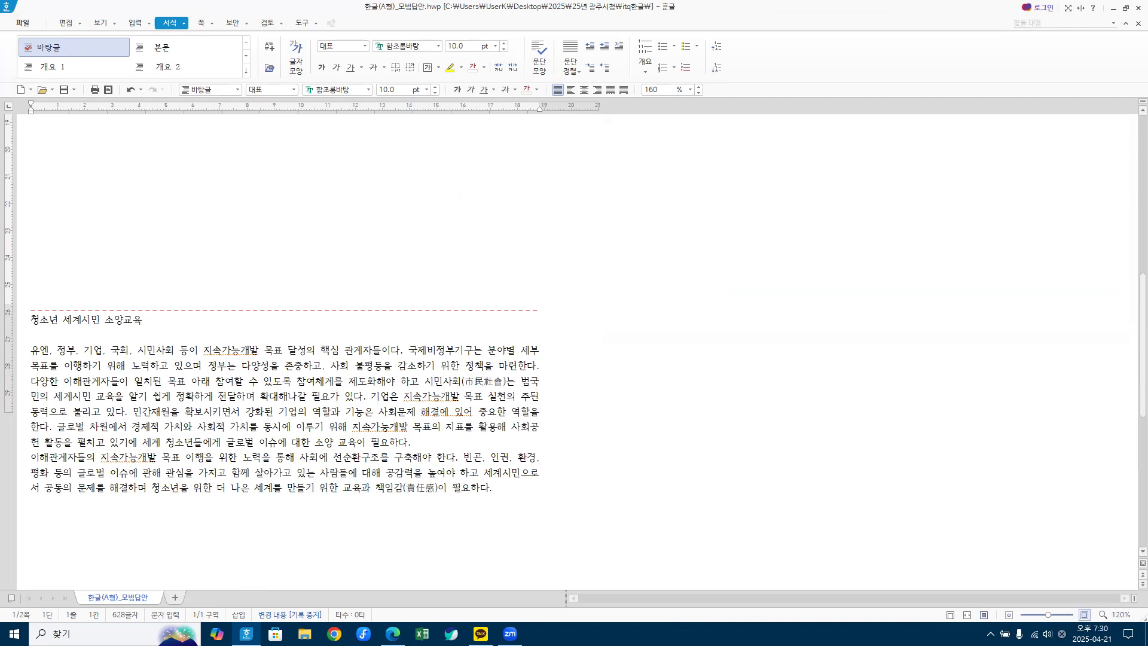
{"action": "left_click", "coordinate": [1085, 616]}
{"action": "left_click", "coordinate": [1085, 616]}
{"action": "left_click", "coordinate": [1085, 616]}
{"action": "left_click", "coordinate": [1085, 615]}
{"action": "left_click", "coordinate": [1084, 616]}
{"action": "left_click", "coordinate": [1084, 616]}
{"action": "left_click", "coordinate": [1085, 615]}
{"action": "left_click", "coordinate": [1085, 616]}
{"action": "left_click", "coordinate": [1085, 615]}
{"action": "left_click", "coordinate": [1085, 615]}
{"action": "left_click", "coordinate": [1085, 616]}
{"action": "left_click", "coordinate": [1085, 615]}
{"action": "left_click", "coordinate": [1085, 616]}
{"action": "left_click", "coordinate": [1085, 616]}
{"action": "left_click", "coordinate": [1085, 616]}
{"action": "left_click", "coordinate": [1085, 616]}
{"action": "left_click", "coordinate": [1085, 616]}
{"action": "left_click", "coordinate": [1085, 615]}
{"action": "left_click", "coordinate": [1085, 616]}
{"action": "left_click", "coordinate": [1085, 616]}
{"action": "left_click", "coordinate": [1085, 616]}
{"action": "left_click", "coordinate": [1085, 615]}
{"action": "scroll", "coordinate": [418, 412], "scroll_direction": "down", "scroll_amount": 15}
{"action": "scroll", "coordinate": [428, 438], "scroll_direction": "down", "scroll_amount": 10}
{"action": "scroll", "coordinate": [466, 398], "scroll_direction": "down", "scroll_amount": 5}
{"action": "left_click", "coordinate": [187, 333]}
{"action": "scroll", "coordinate": [188, 333], "scroll_direction": "up", "scroll_amount": 5}
{"action": "scroll", "coordinate": [188, 333], "scroll_direction": "up", "scroll_amount": 2}
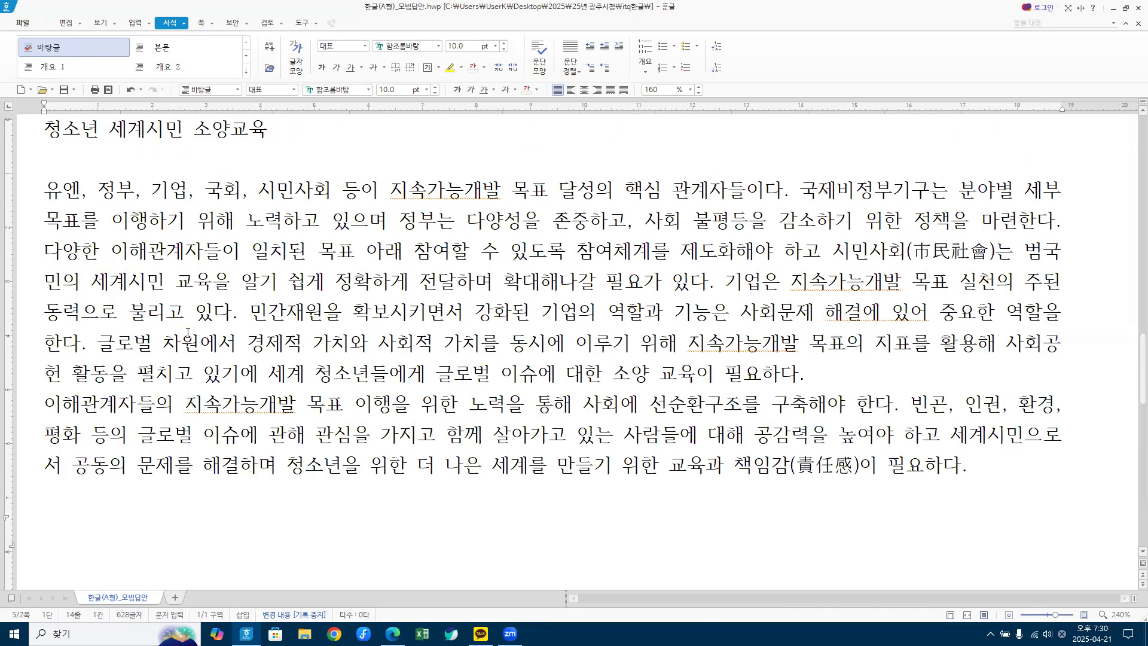
{"action": "scroll", "coordinate": [187, 333], "scroll_direction": "up", "scroll_amount": 2}
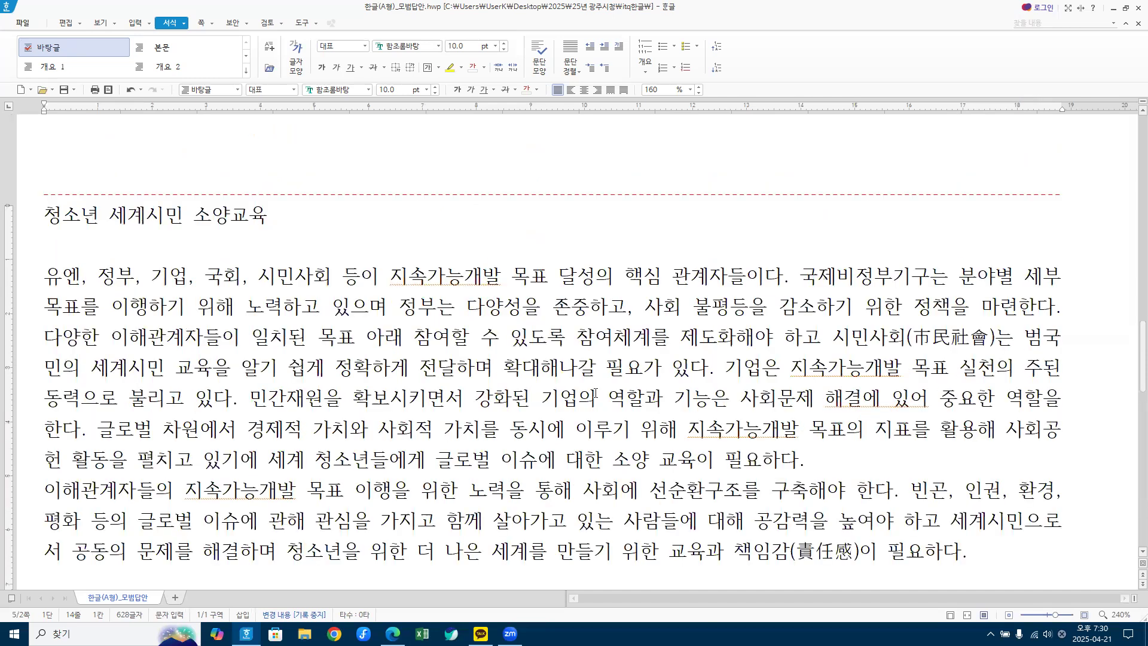
{"action": "scroll", "coordinate": [421, 311], "scroll_direction": "down", "scroll_amount": 2}
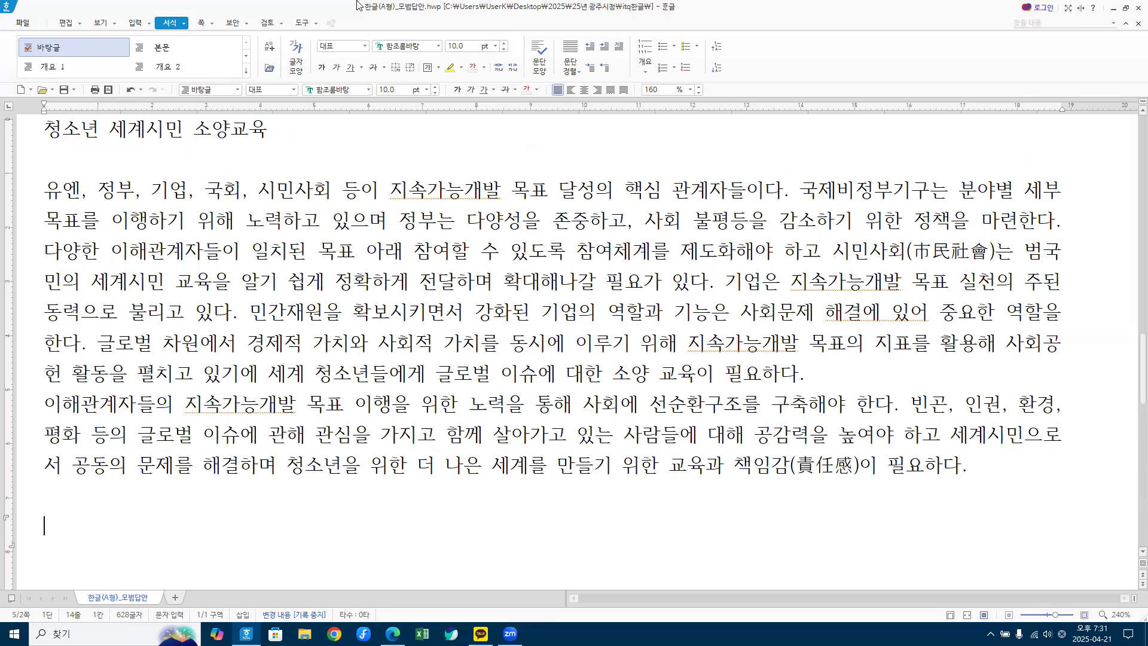
{"action": "key", "text": "Hangul"}
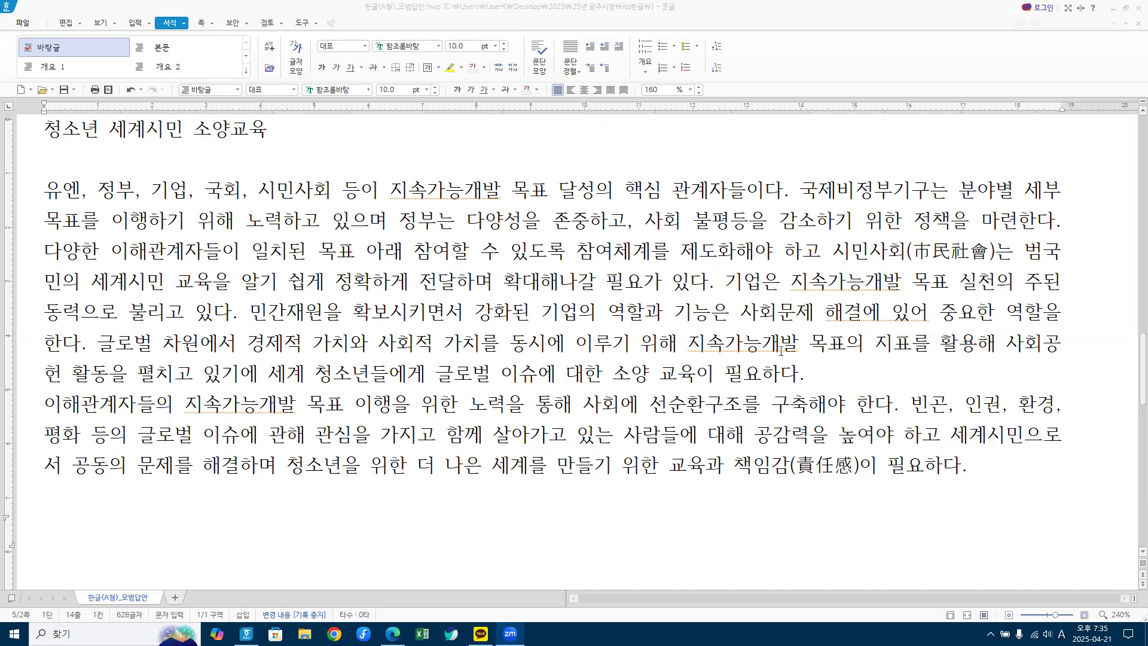
Step: Place the insertion point right after 역할을 and switch input to Korean
{"action": "left_click", "coordinate": [144, 338]}
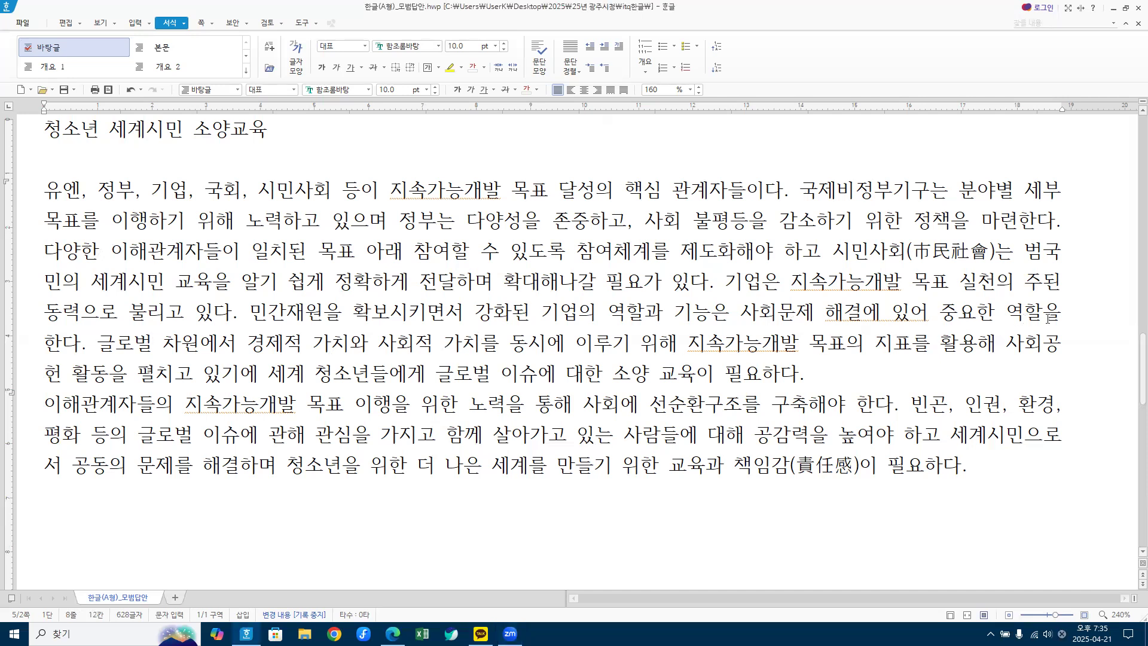
{"action": "left_click", "coordinate": [1067, 312]}
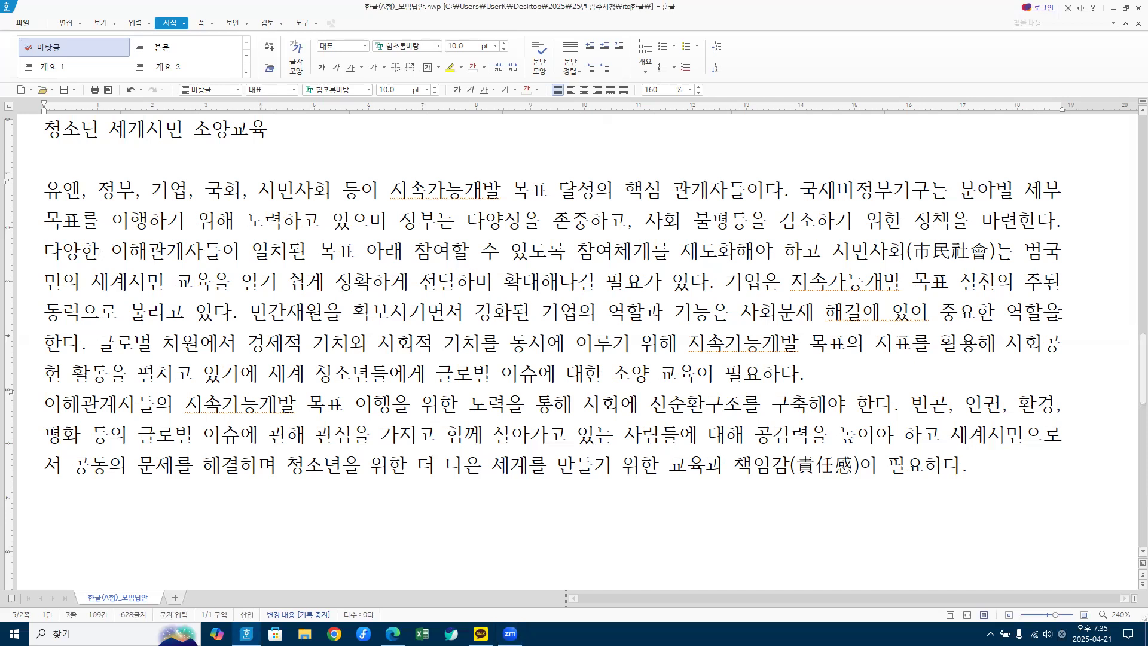
{"action": "left_click", "coordinate": [1081, 314]}
{"action": "key", "text": "Hangul"}
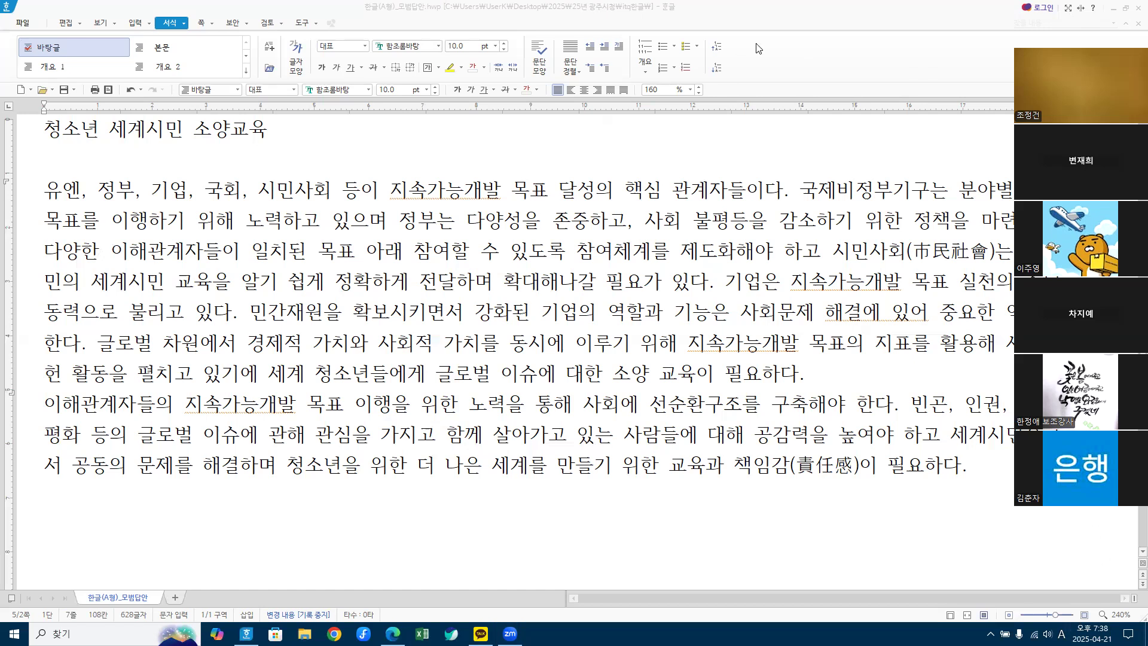
Step: Capture the full screen with Win+Shift+S, paste and send it in KakaoTalk, then close the chat
{"action": "key", "text": "shift+super+s"}
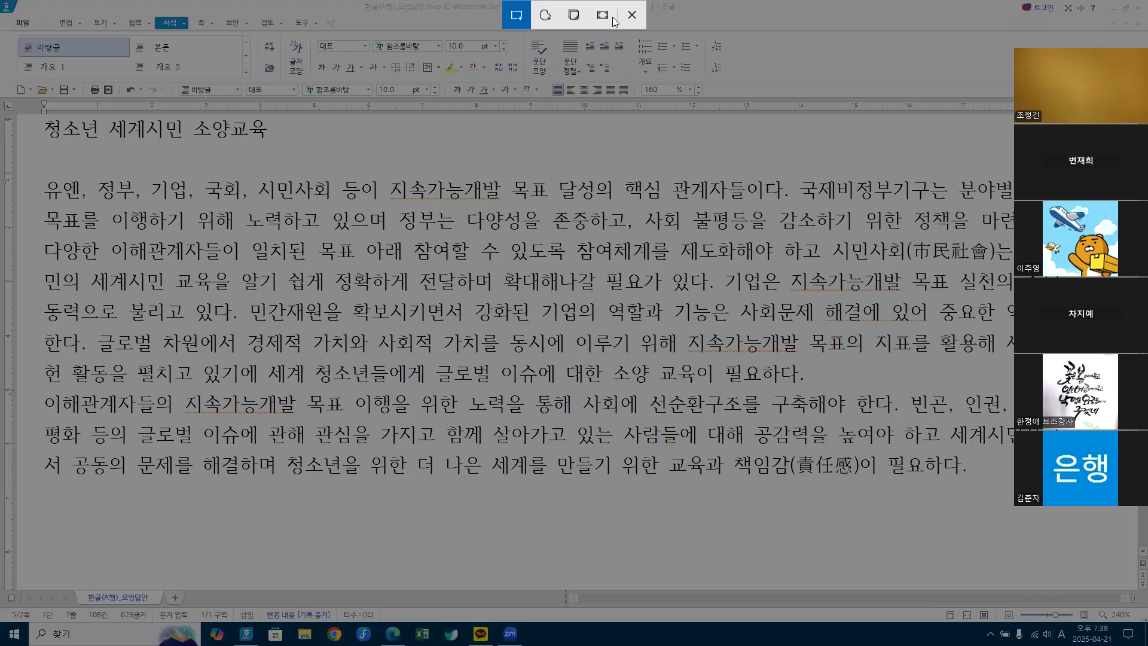
{"action": "left_click", "coordinate": [609, 18]}
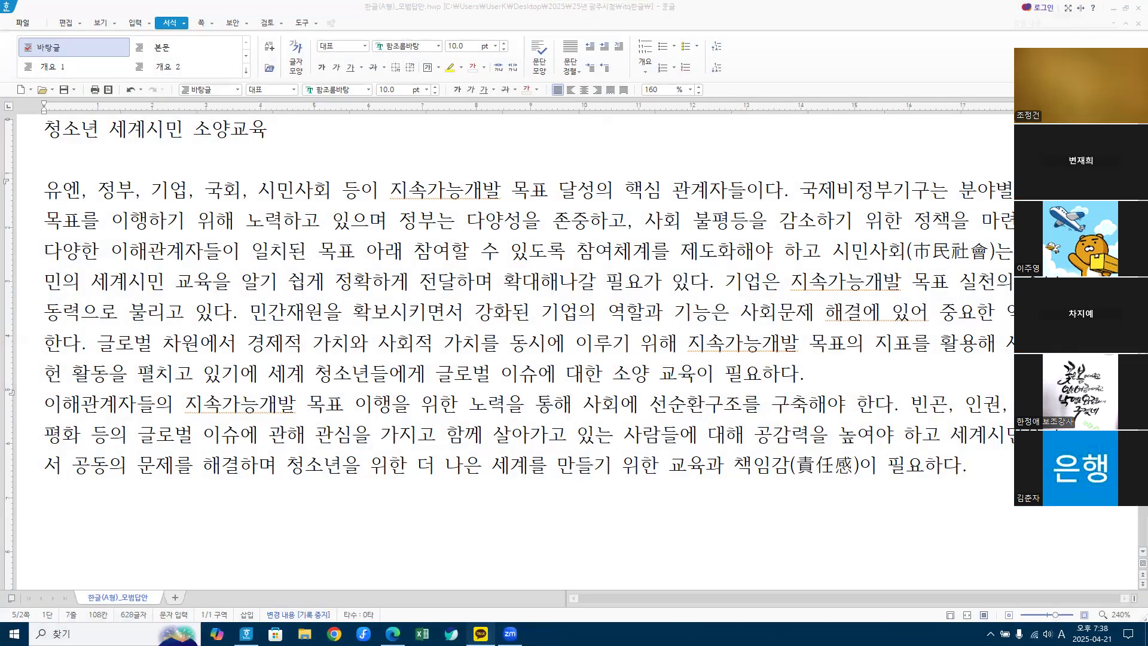
{"action": "left_click", "coordinate": [480, 633]}
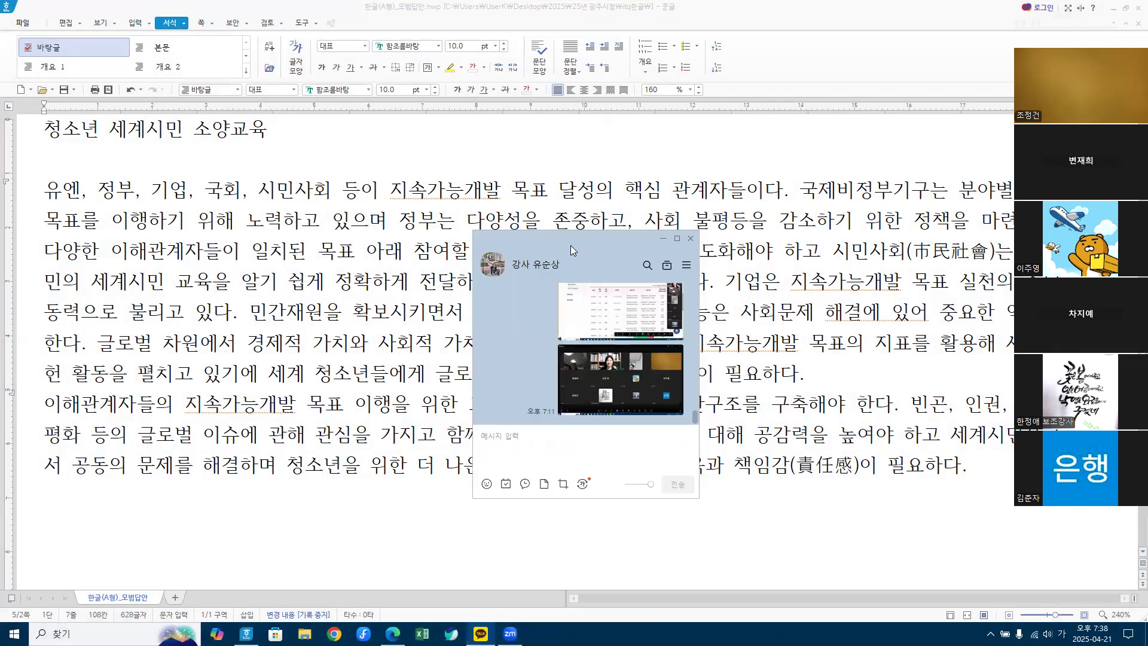
{"action": "left_click_drag", "start_coordinate": [570, 245], "coordinate": [807, 32]}
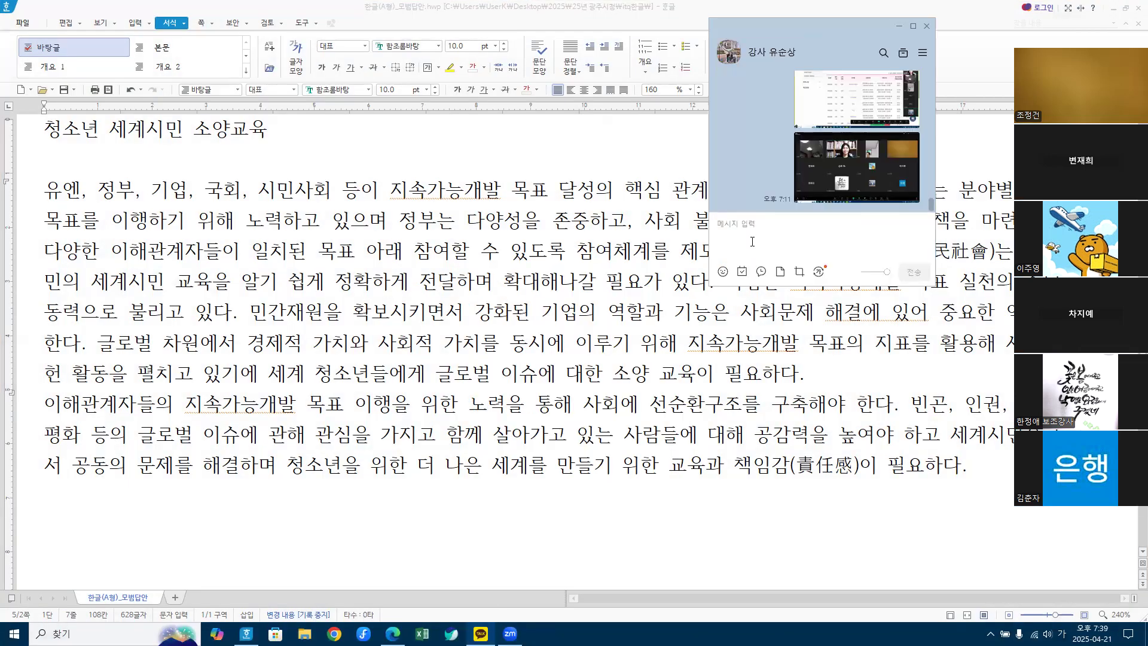
{"action": "key", "text": "ctrl+v"}
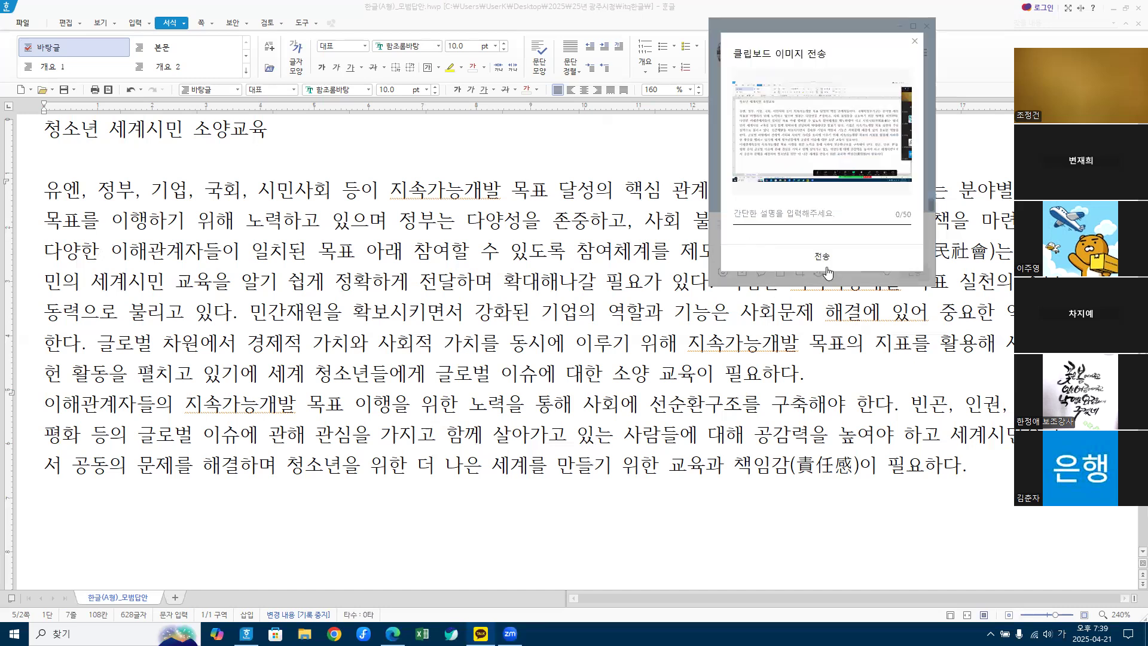
{"action": "key", "text": "Return"}
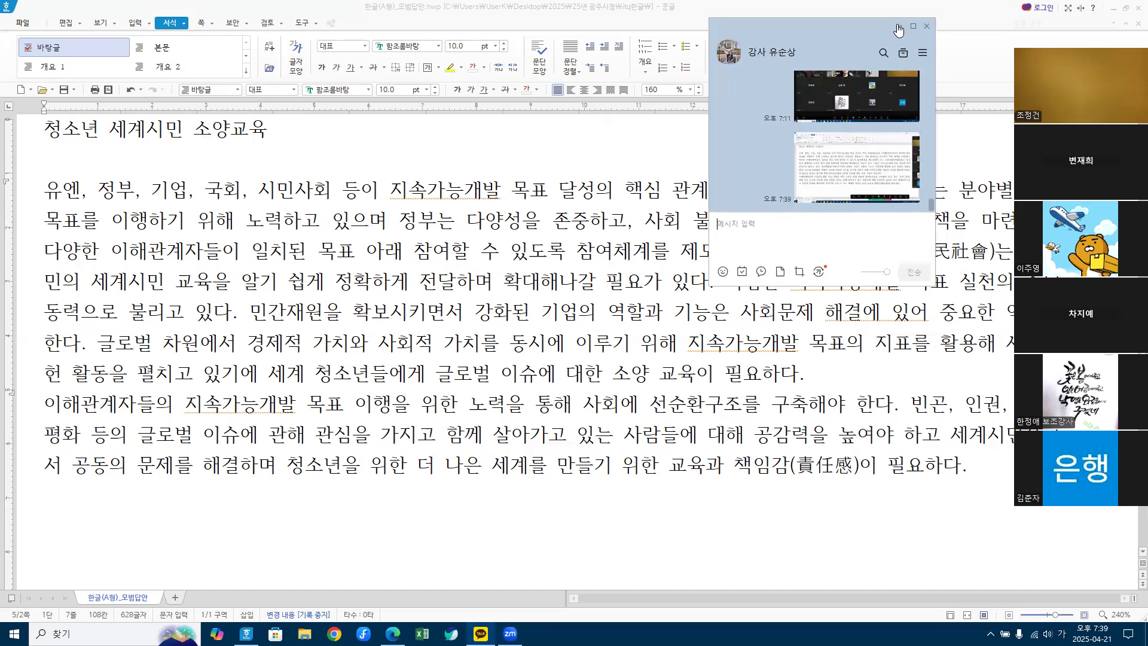
{"action": "left_click", "coordinate": [925, 25]}
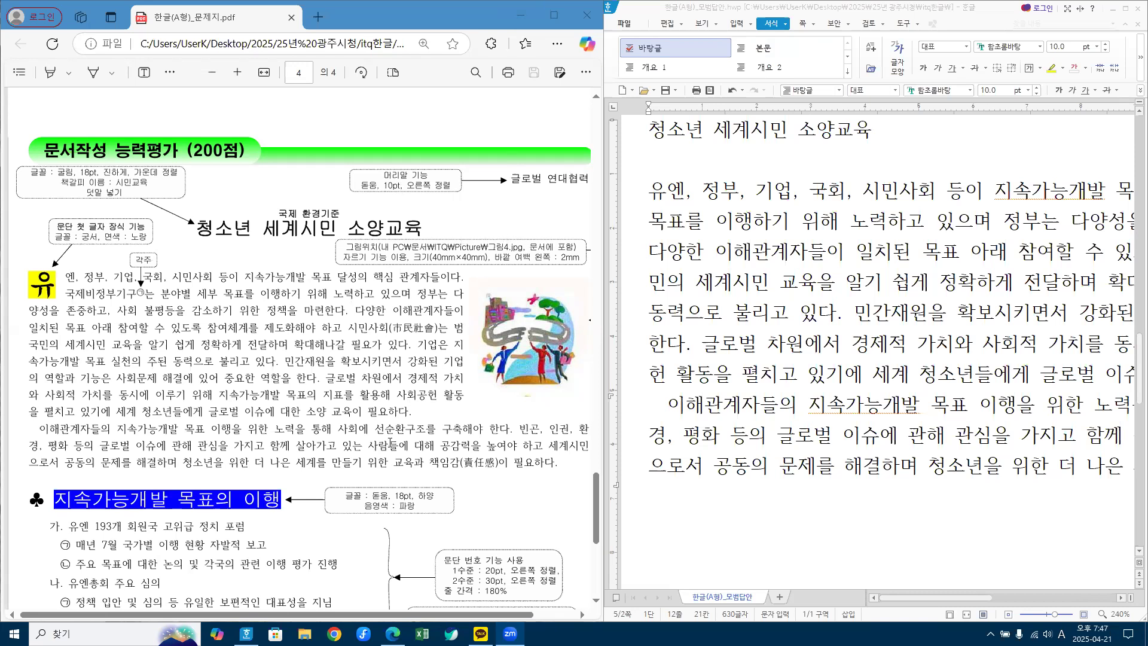
Step: Check the exam PDF's header note, then focus the Hangul document and open the 쪽 menu
{"action": "scroll", "coordinate": [838, 422], "scroll_direction": "down", "scroll_amount": 6}
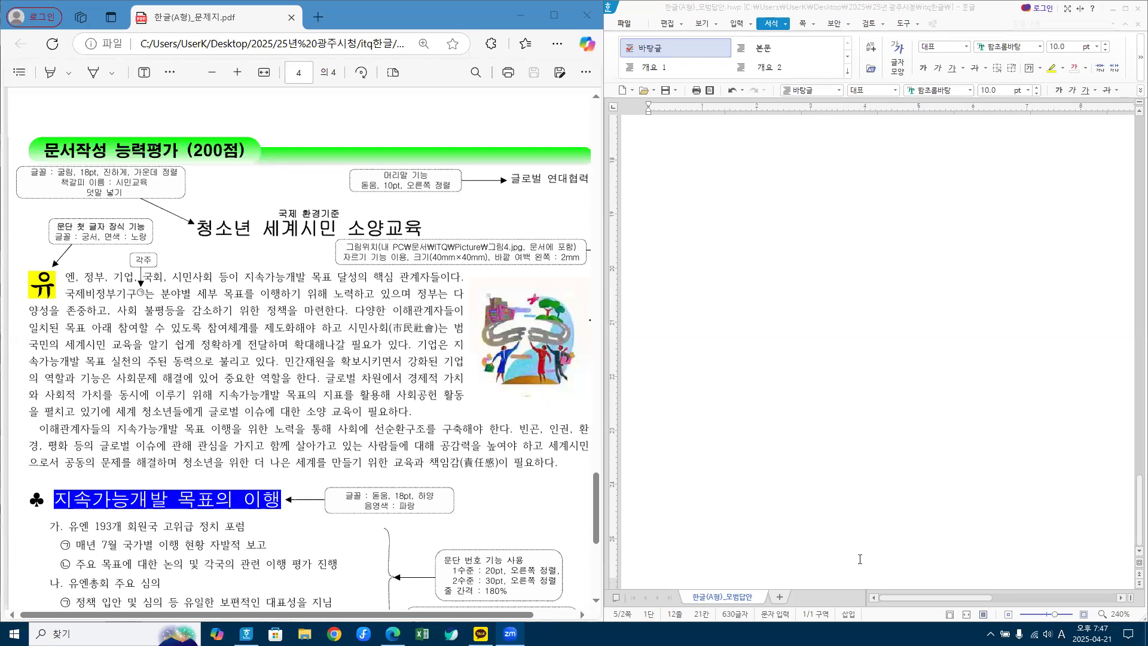
{"action": "scroll", "coordinate": [860, 559], "scroll_direction": "up", "scroll_amount": 8}
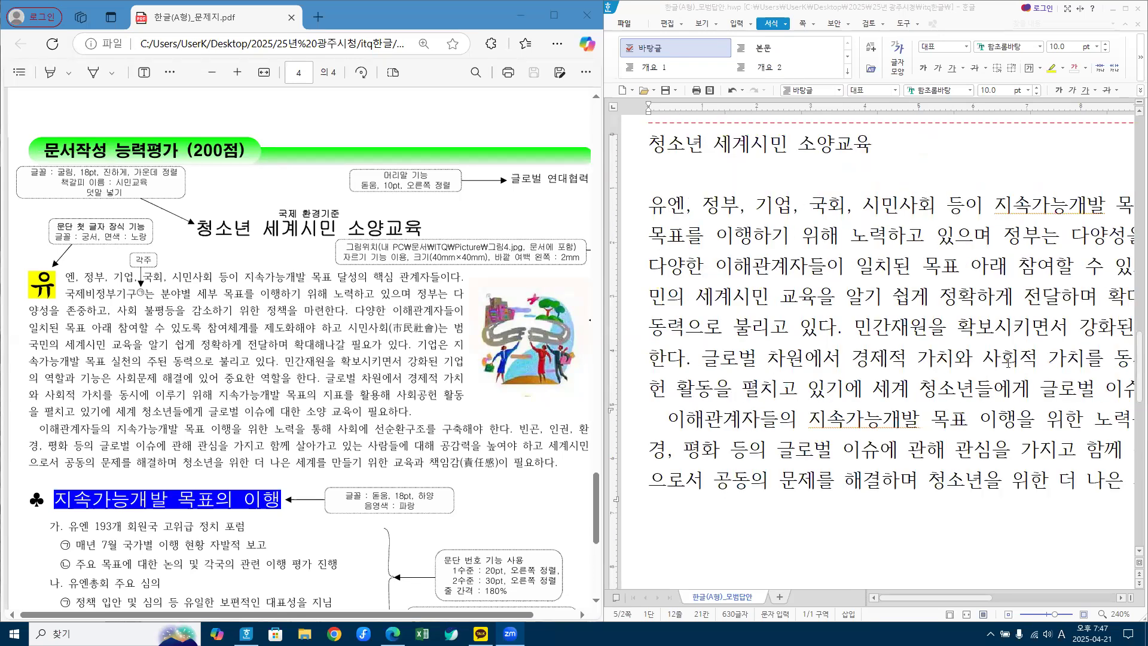
{"action": "scroll", "coordinate": [1008, 363], "scroll_direction": "down", "scroll_amount": 2}
{"action": "left_click", "coordinate": [869, 171]}
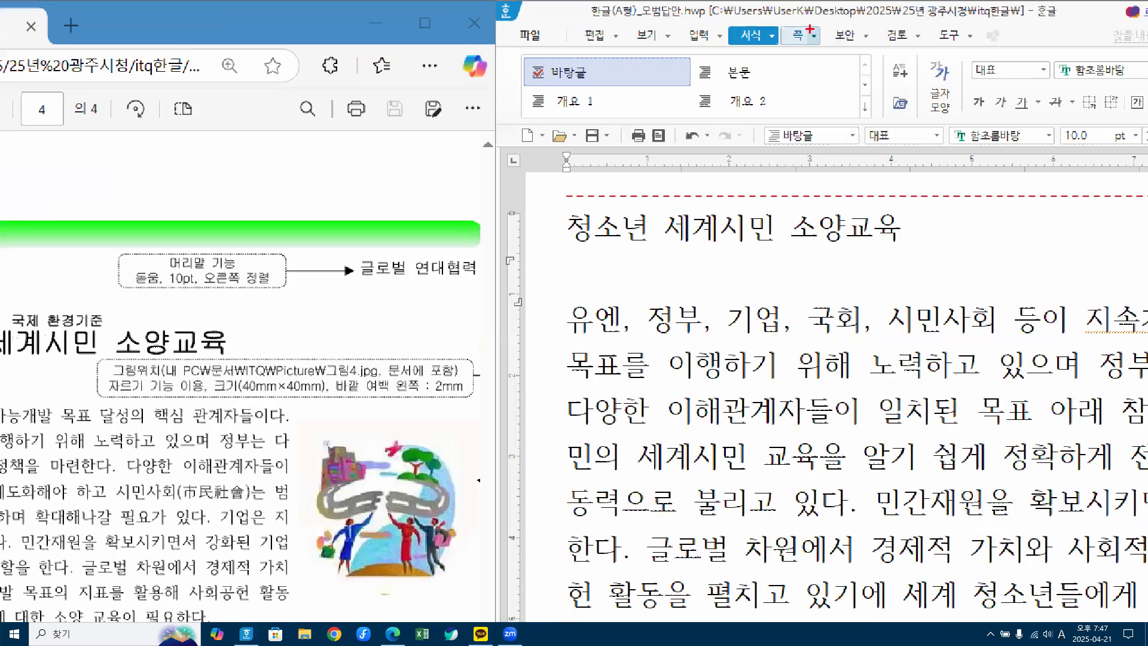
{"action": "left_click_drag", "start_coordinate": [808, 27], "coordinate": [840, 14]}
{"action": "left_click", "coordinate": [815, 38]}
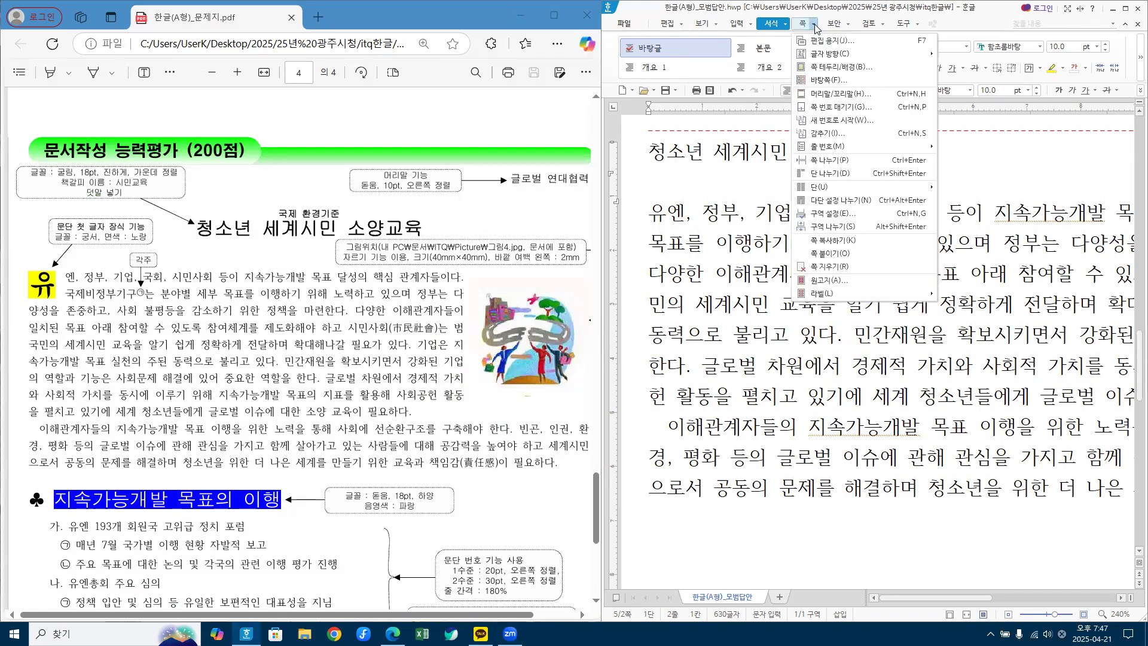
Step: Open 머리말/꼬리말 and create a 머리말 applied to 양쪽 pages
{"action": "left_click", "coordinate": [852, 98]}
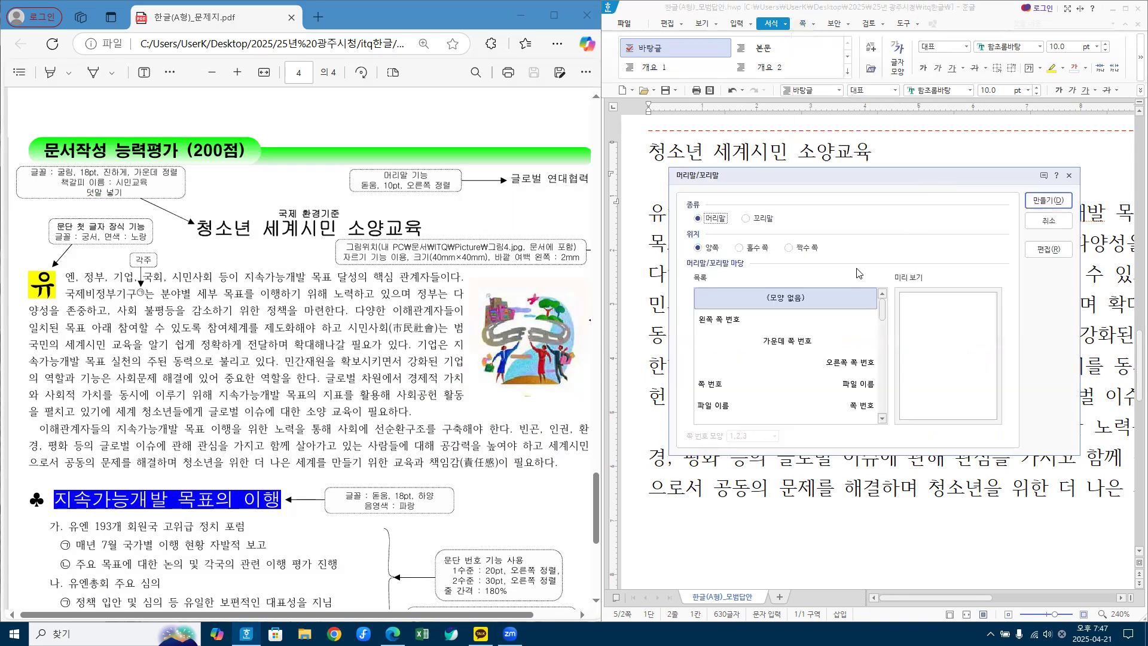
{"action": "left_click_drag", "start_coordinate": [743, 180], "coordinate": [742, 123]}
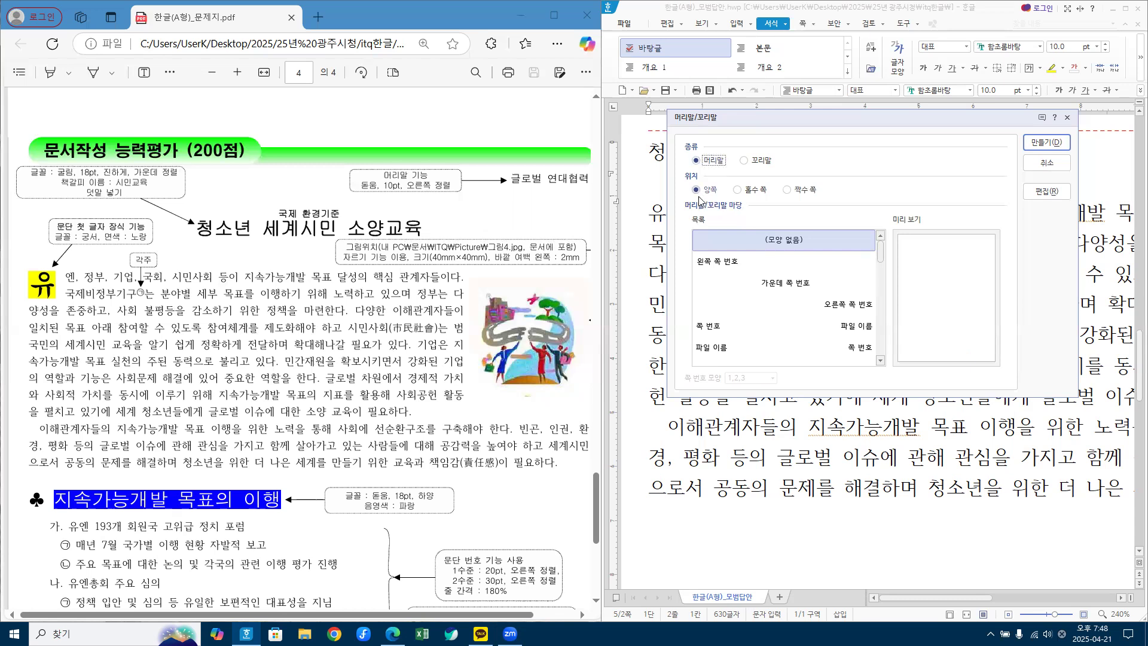
{"action": "left_click", "coordinate": [1056, 143]}
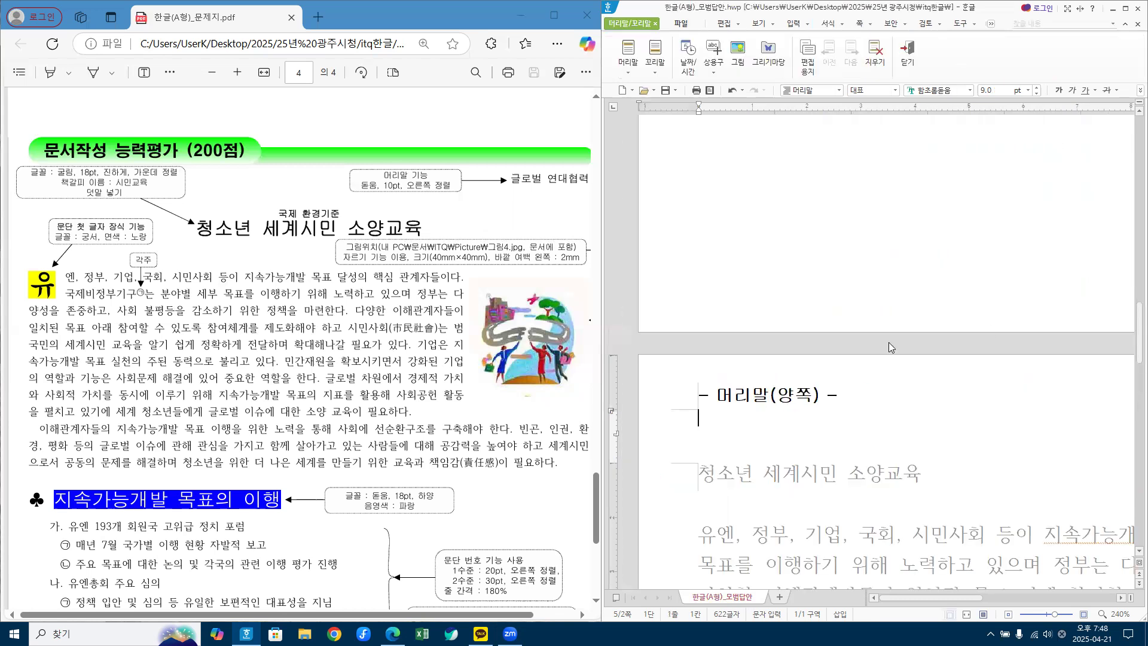
Step: Type 글로벌 연대협력 into the header in Korean and select the header line
{"action": "scroll", "coordinate": [770, 418], "scroll_direction": "down", "scroll_amount": 2}
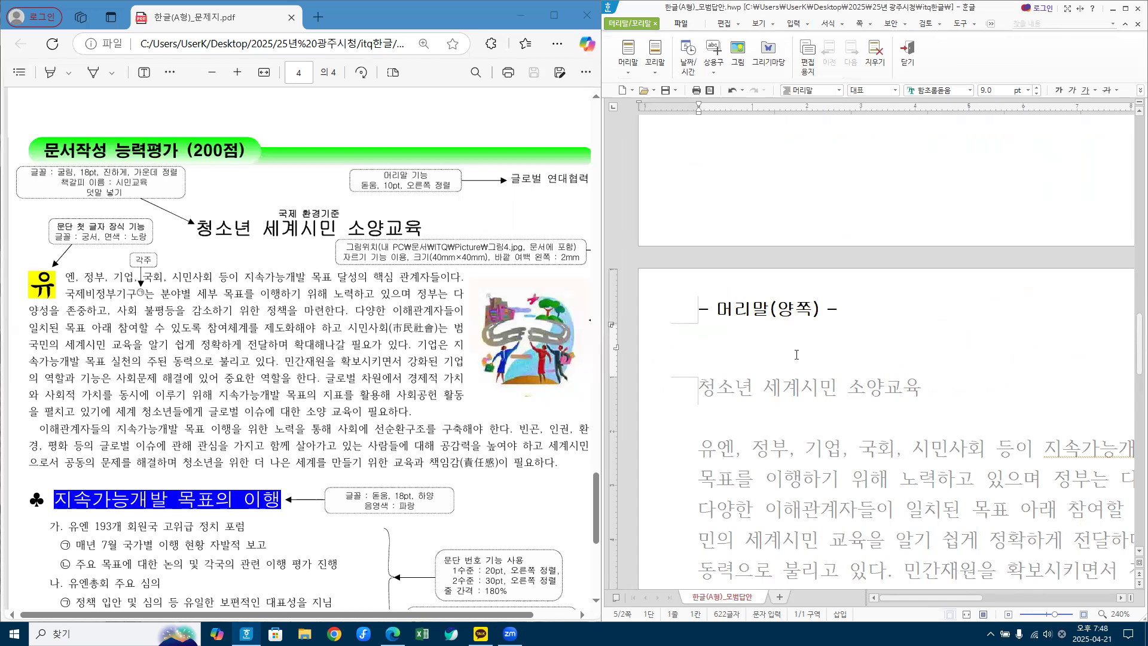
{"action": "scroll", "coordinate": [811, 428], "scroll_direction": "down", "scroll_amount": 4}
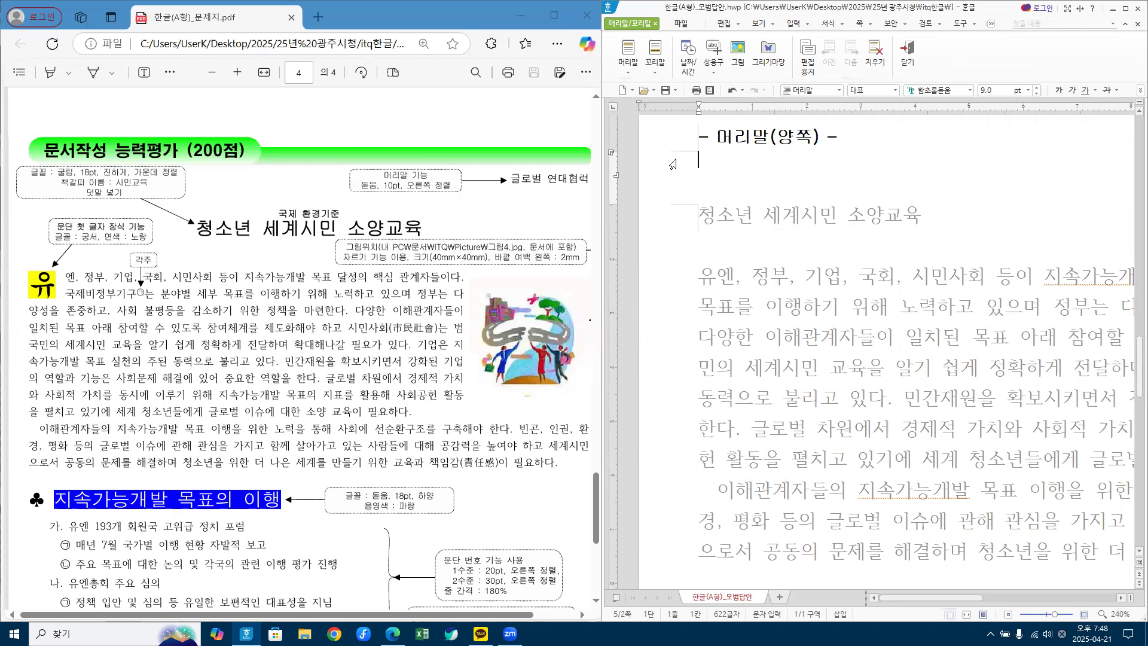
{"action": "key", "text": "Hangul"}
{"action": "type", "text": "글로"}
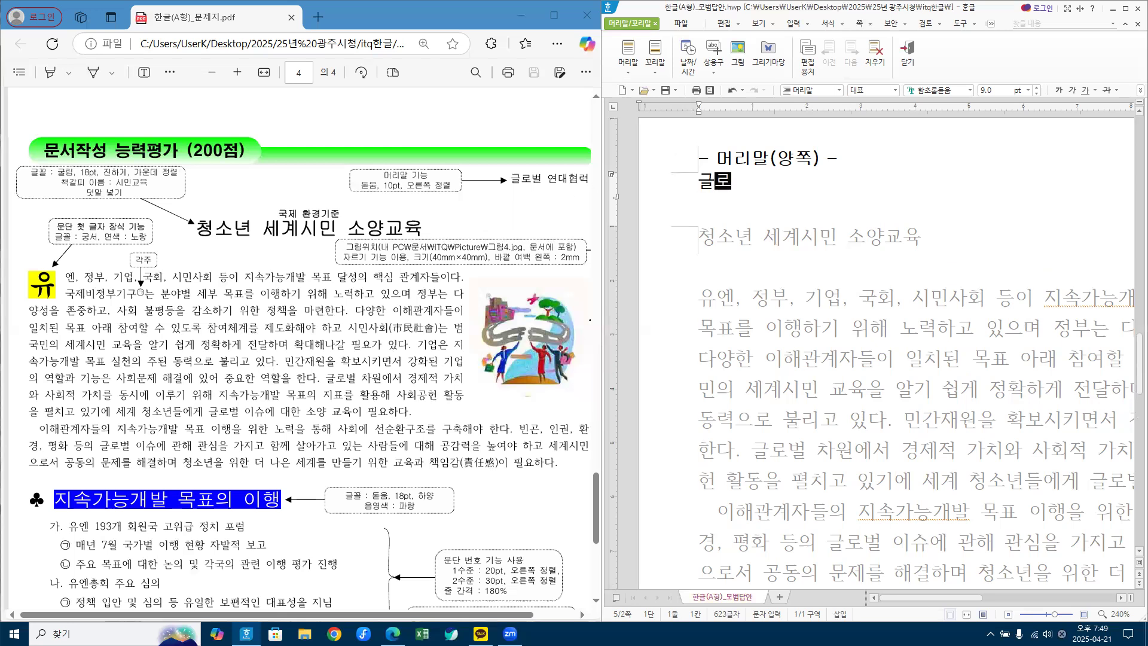
{"action": "type", "text": "버ㄹ 연대"}
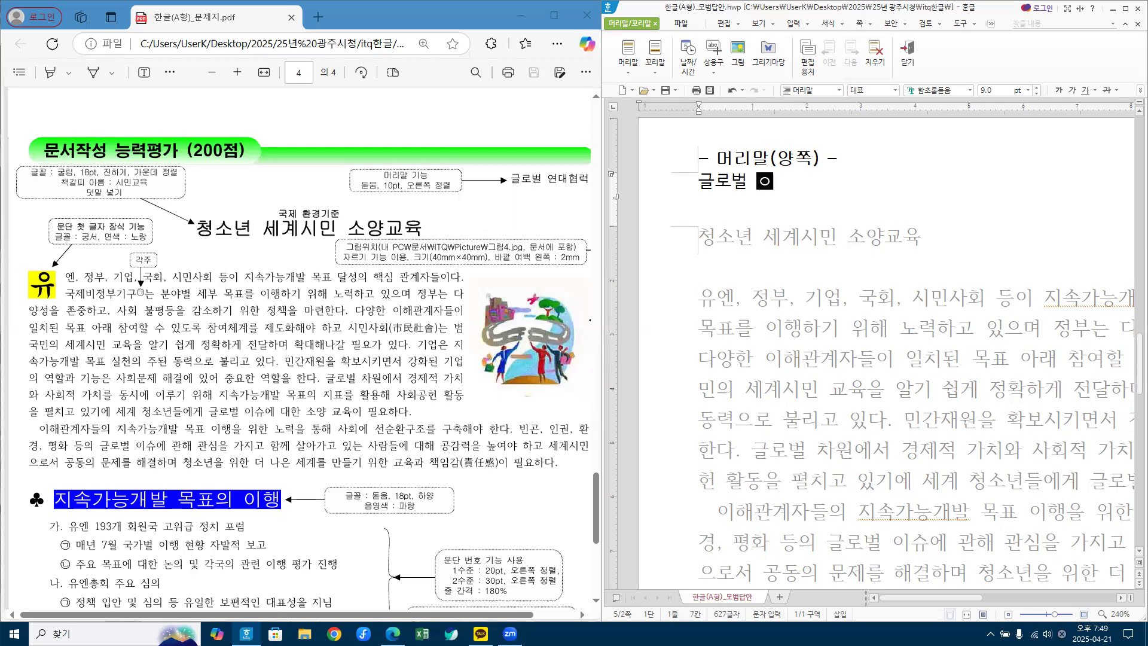
{"action": "type", "text": "협력"}
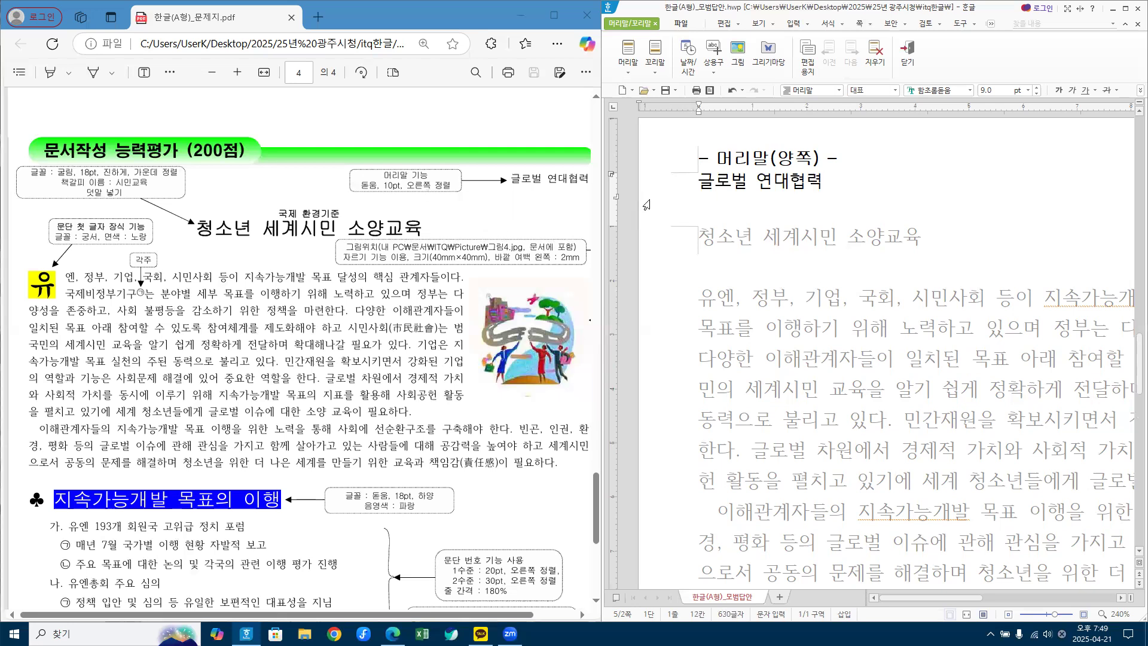
{"action": "left_click", "coordinate": [675, 195]}
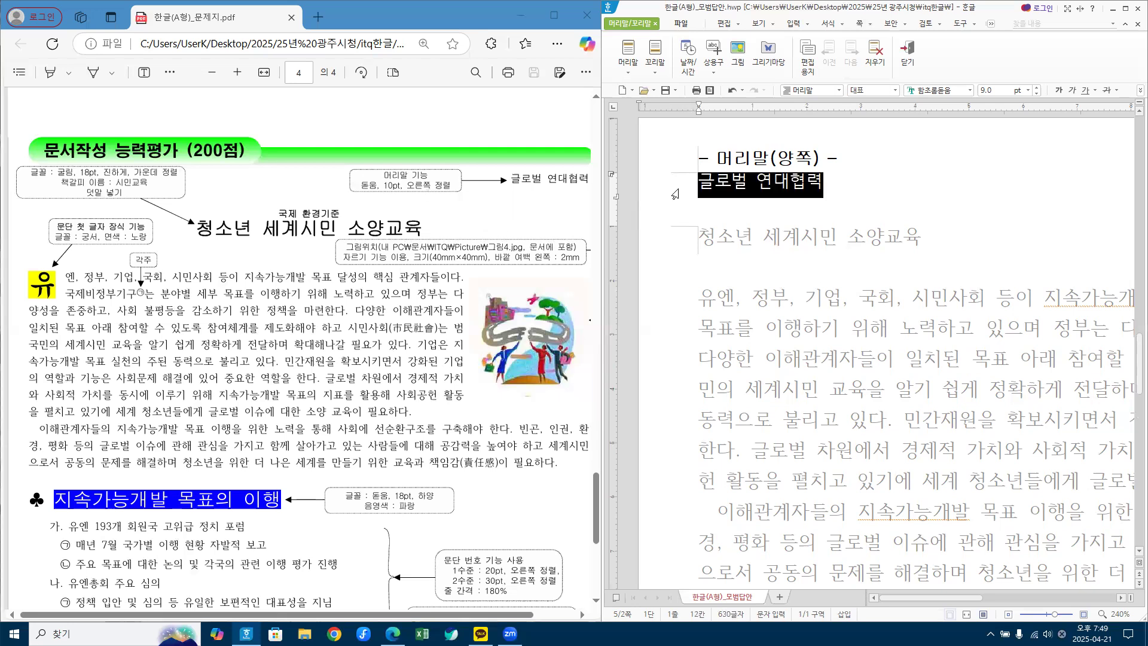
Step: Give the header 글로벌 연대협력 the 돋움 font at 10 pt and align it right
{"action": "left_click", "coordinate": [949, 90]}
{"action": "type", "text": "ㄷ"}
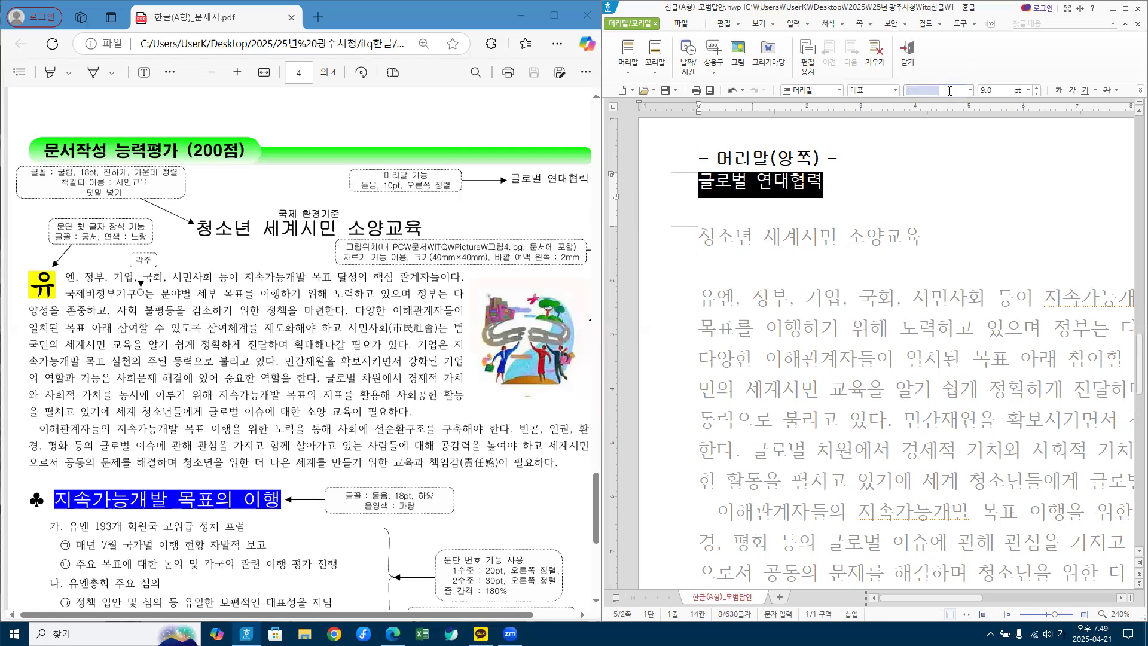
{"action": "type", "text": "ㅗㄷ"}
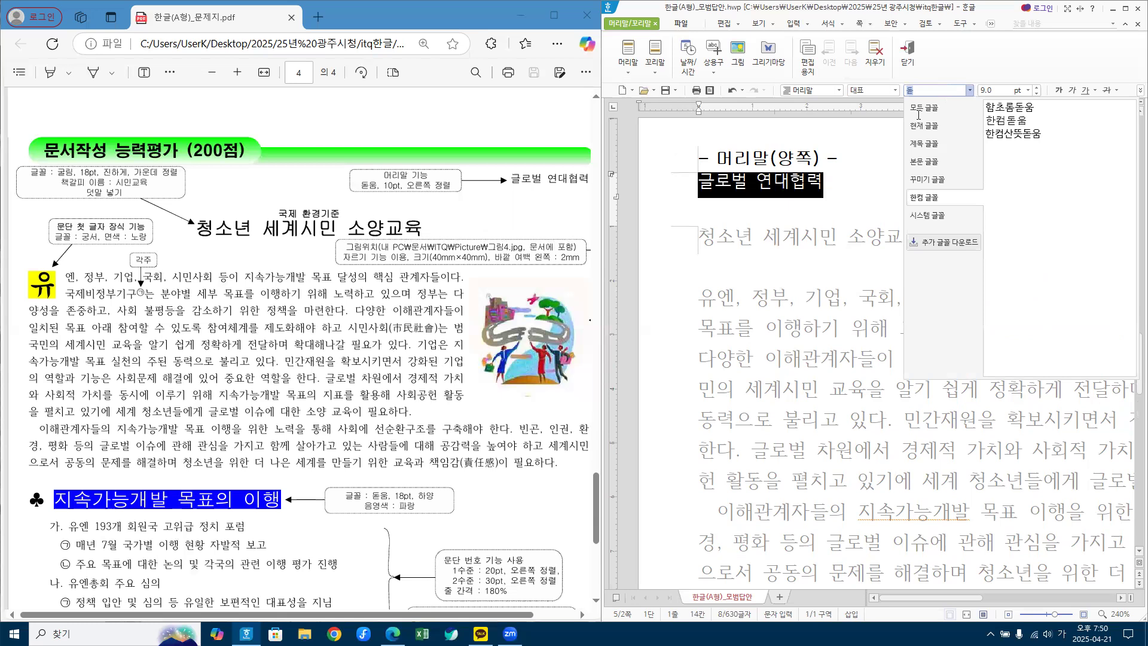
{"action": "left_click", "coordinate": [924, 109]}
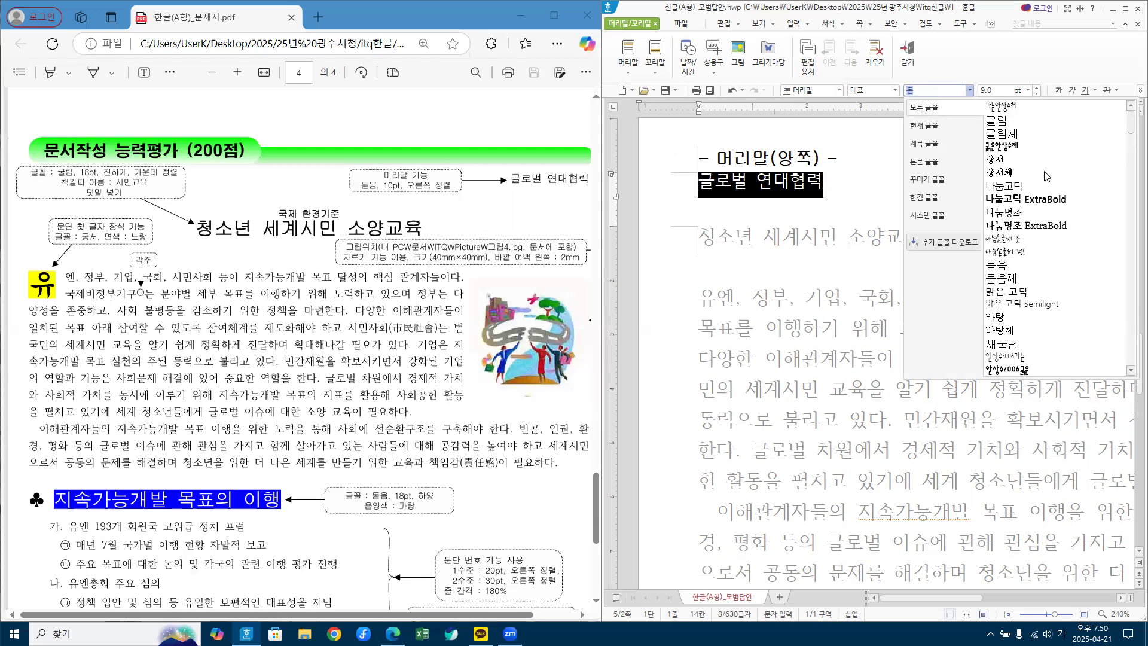
{"action": "left_click", "coordinate": [1002, 264]}
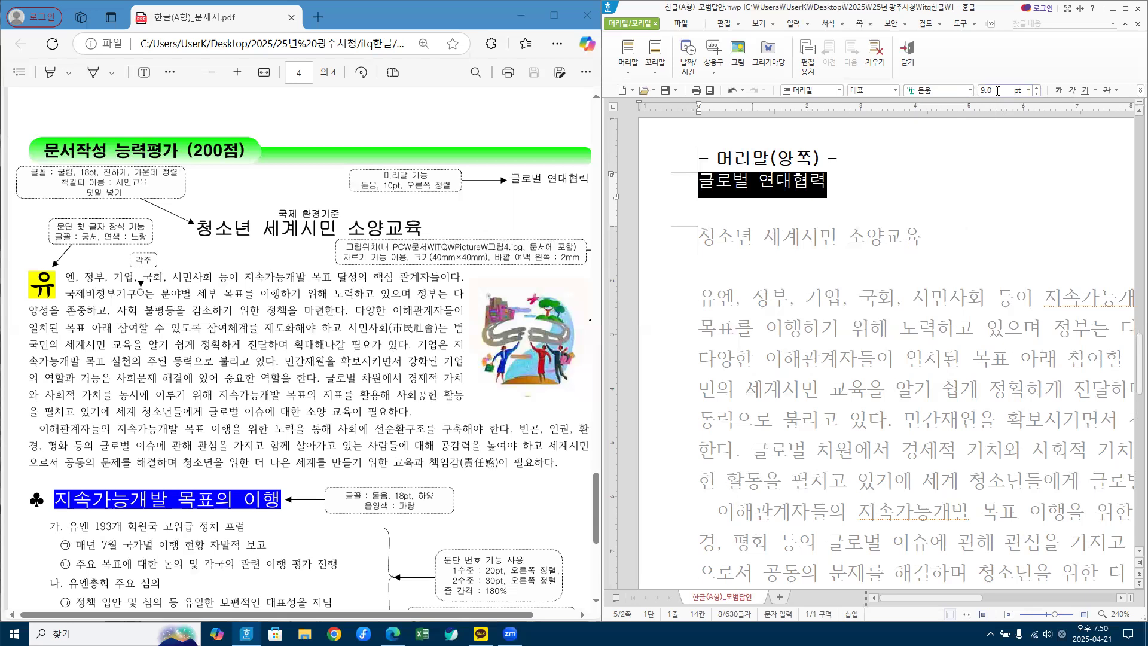
{"action": "left_click_drag", "start_coordinate": [940, 82], "coordinate": [919, 84]}
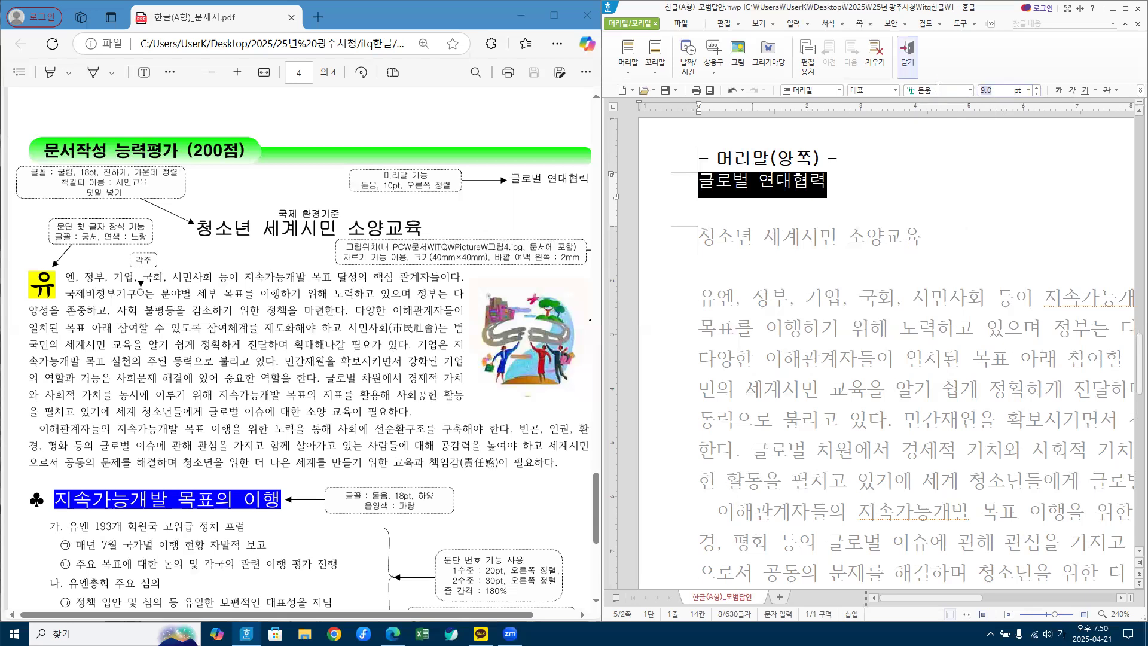
{"action": "type", "text": "10"}
{"action": "key", "text": "Return"}
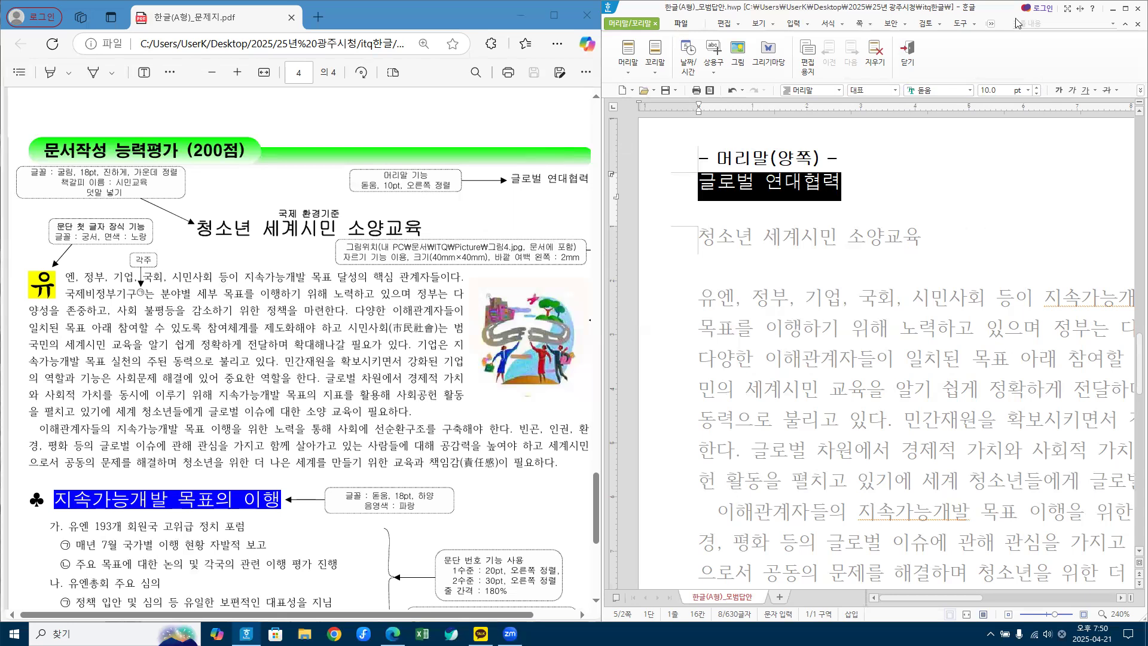
{"action": "left_click", "coordinate": [1126, 11]}
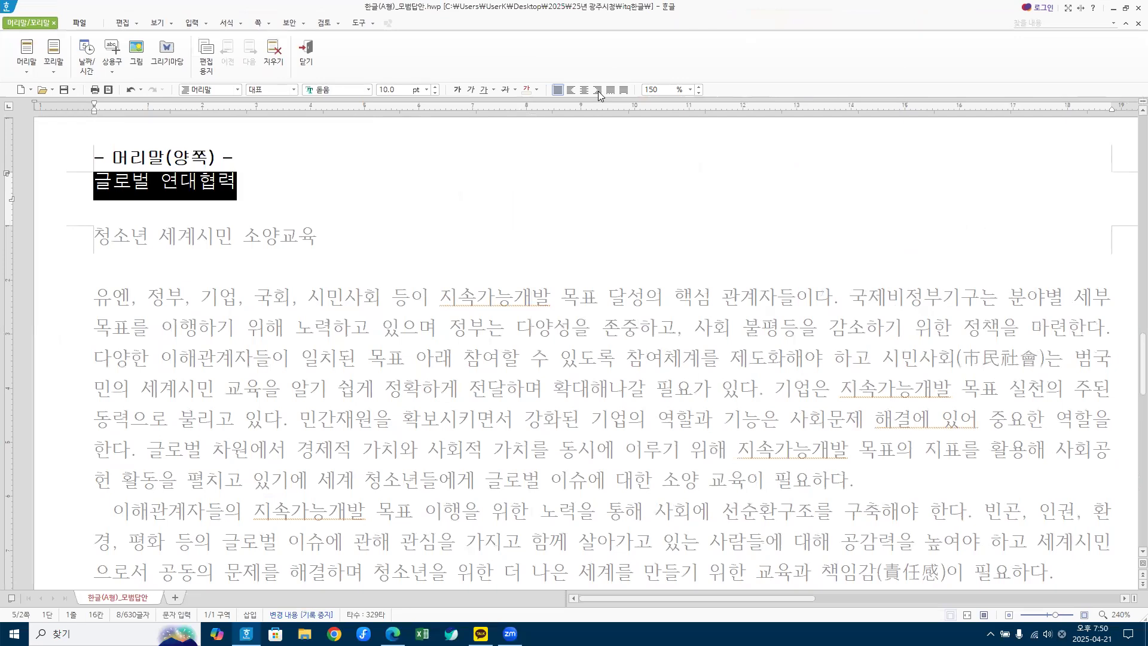
{"action": "left_click", "coordinate": [597, 89]}
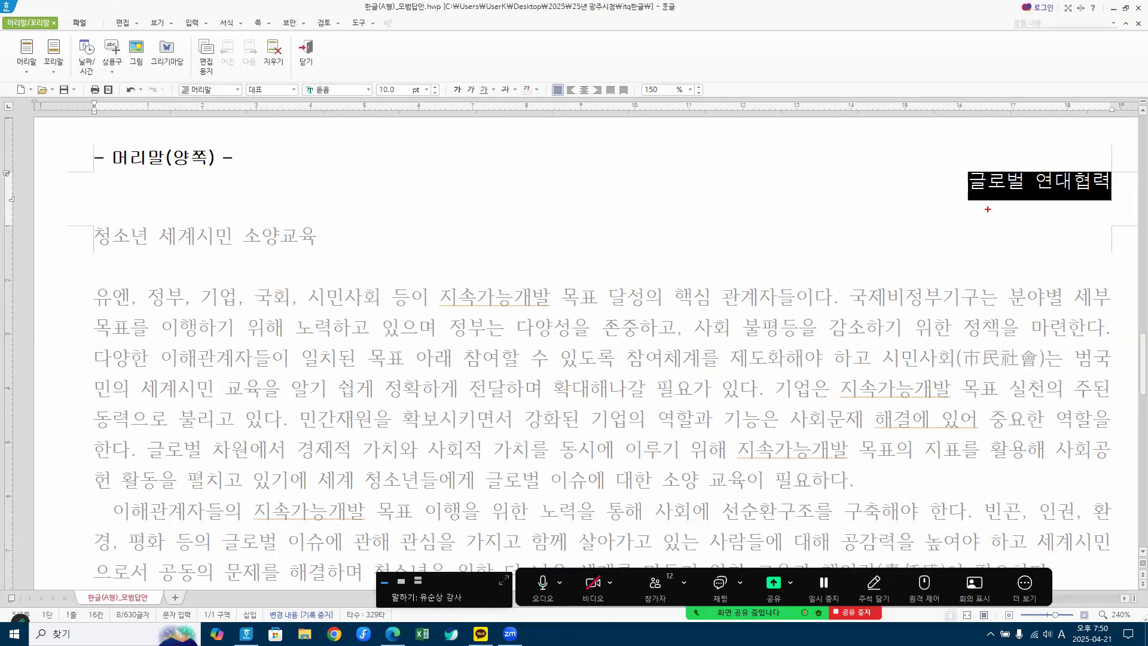
Step: Deselect the finished header 글로벌 연대협력 and exit the header editor
{"action": "mouse_move", "coordinate": [1053, 225]}
{"action": "left_mouse_down"}
{"action": "mouse_move", "coordinate": [990, 164]}
{"action": "mouse_move", "coordinate": [1037, 223]}
{"action": "left_mouse_up"}
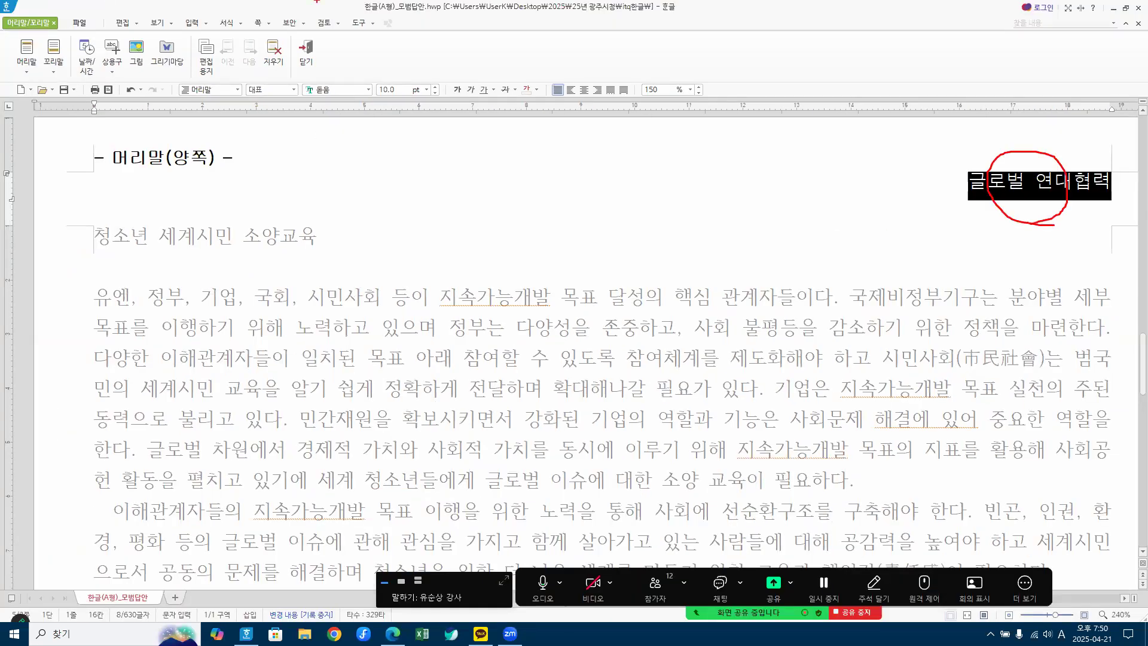
{"action": "mouse_move", "coordinate": [309, 75]}
{"action": "left_mouse_down"}
{"action": "mouse_move", "coordinate": [355, 107]}
{"action": "mouse_move", "coordinate": [419, 110]}
{"action": "left_mouse_up"}
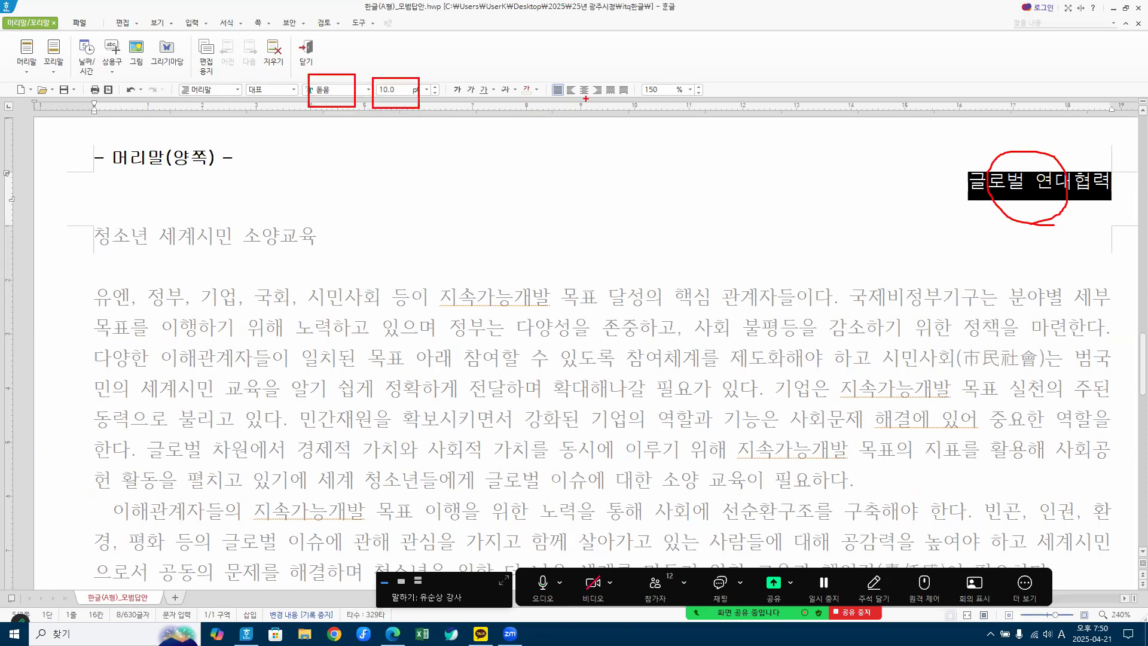
{"action": "mouse_move", "coordinate": [594, 82]}
{"action": "left_mouse_down"}
{"action": "mouse_move", "coordinate": [596, 97]}
{"action": "mouse_move", "coordinate": [603, 83]}
{"action": "left_mouse_up"}
{"action": "left_click", "coordinate": [821, 191]}
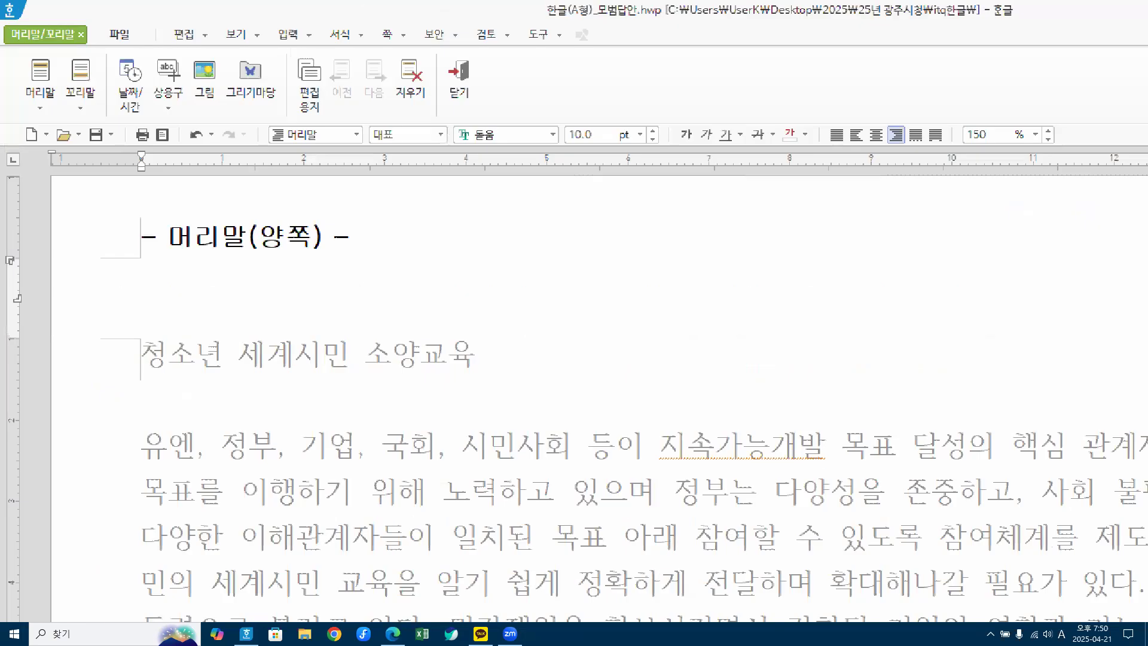
{"action": "left_click_drag", "start_coordinate": [31, 37], "coordinate": [87, 1]}
{"action": "mouse_move", "coordinate": [475, 120]}
{"action": "left_mouse_down"}
{"action": "mouse_move", "coordinate": [442, 75]}
{"action": "mouse_move", "coordinate": [485, 108]}
{"action": "mouse_move", "coordinate": [472, 117]}
{"action": "left_mouse_up"}
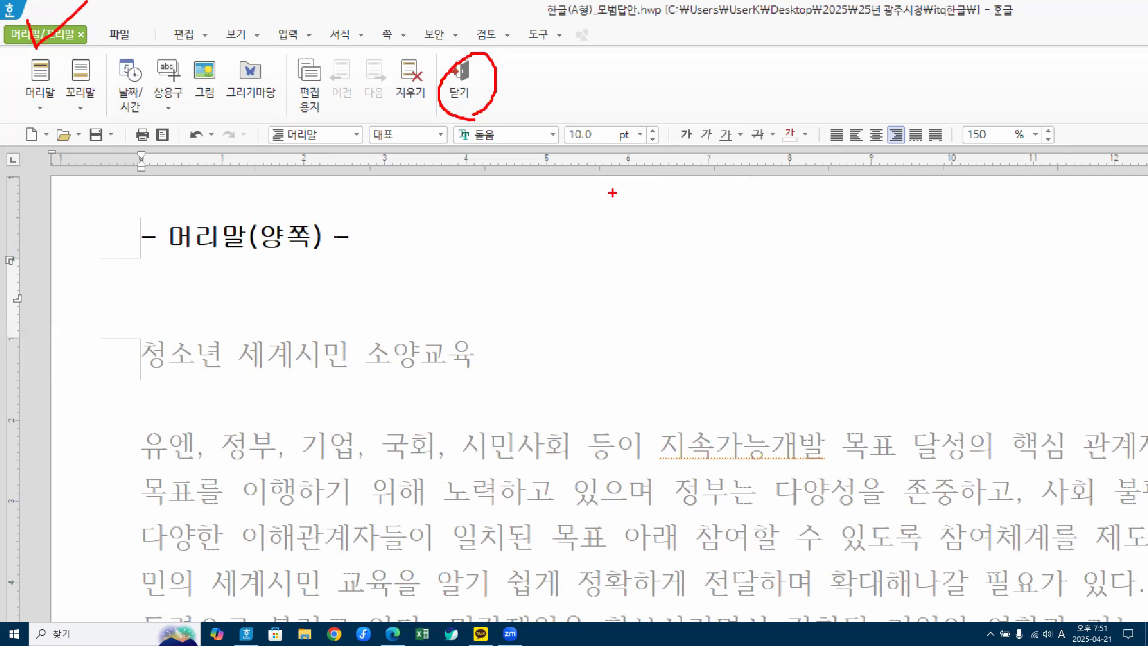
{"action": "key", "text": "Escape"}
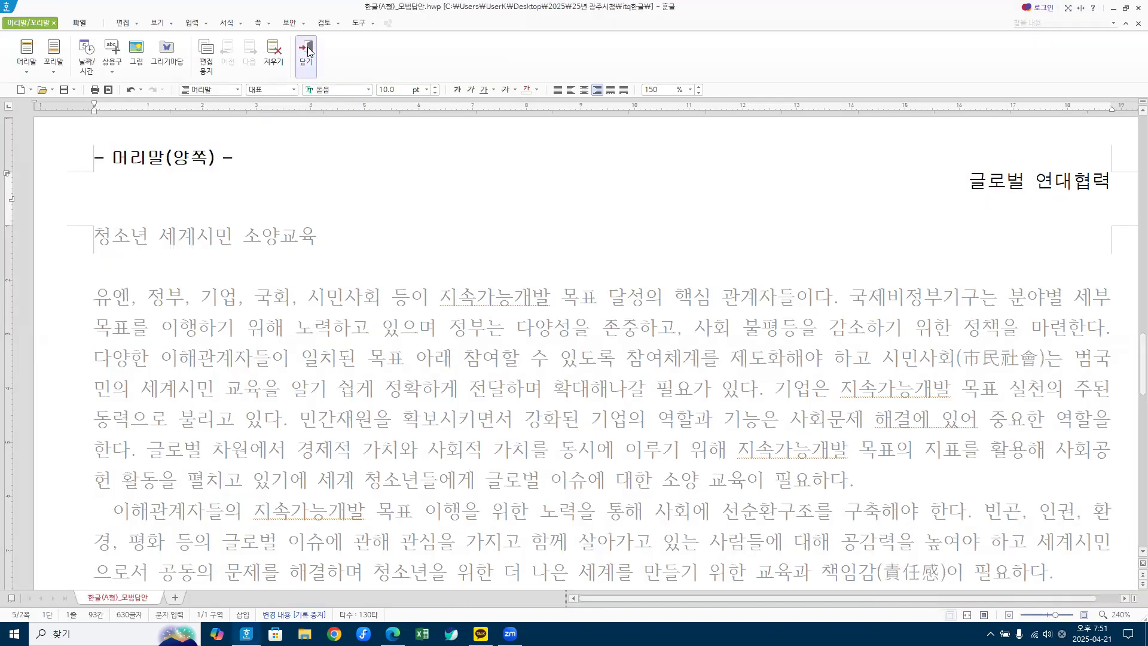
Step: Recheck the header 글로벌 연대협력, return to the body, and restore the window beside the PDF
{"action": "left_click", "coordinate": [308, 48]}
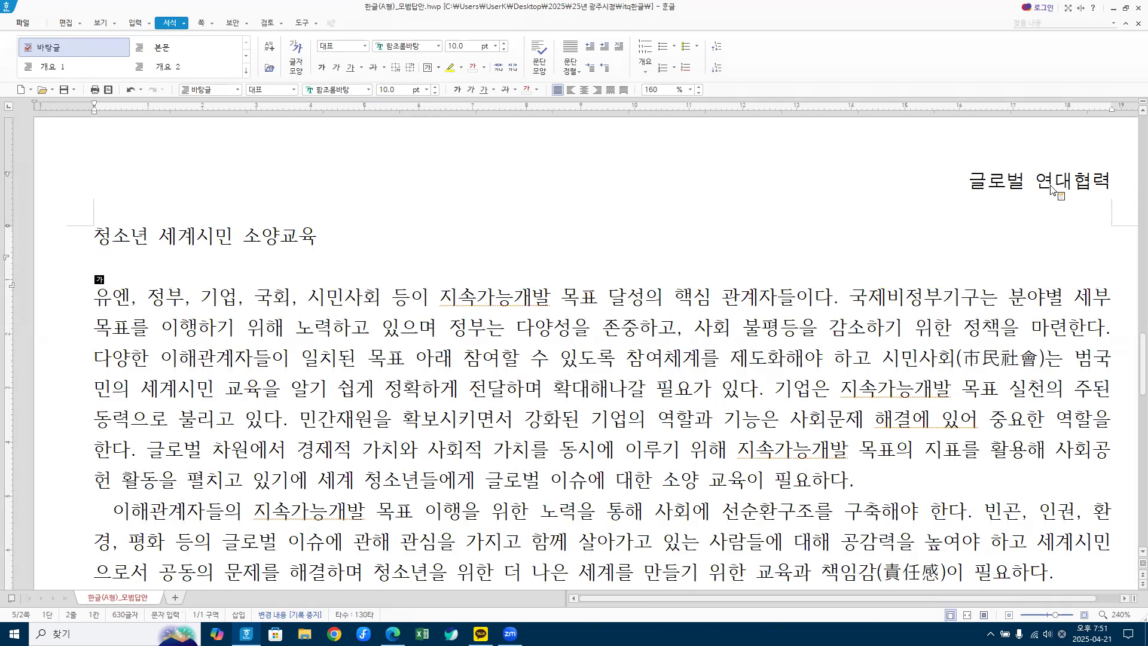
{"action": "key", "text": "Left"}
{"action": "double_click", "coordinate": [1010, 183]}
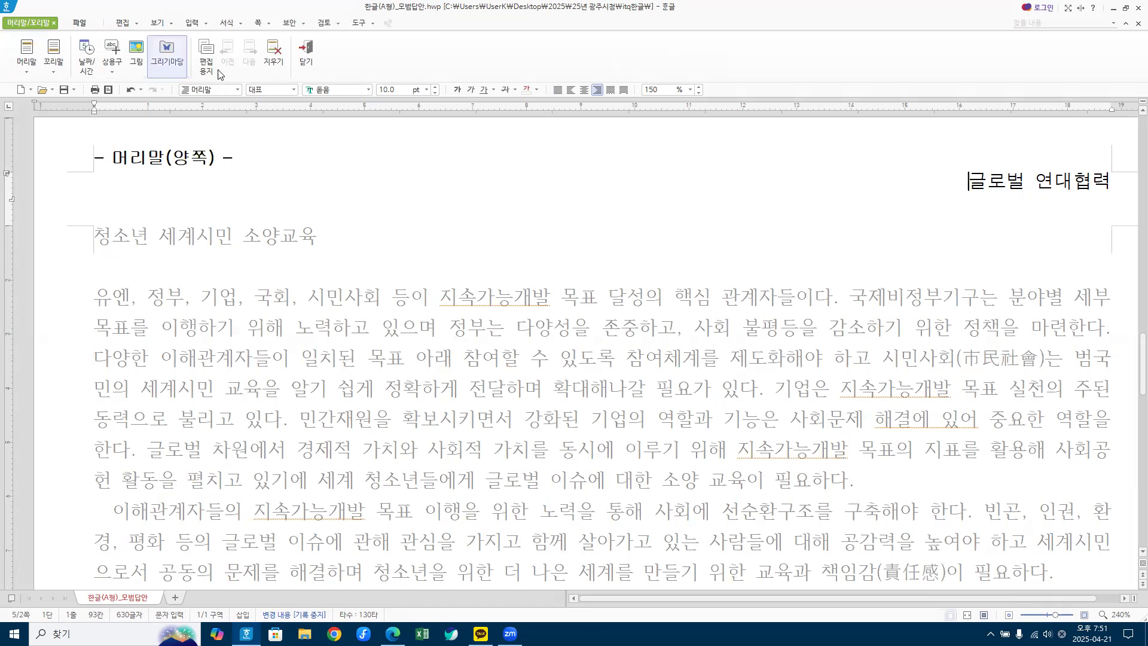
{"action": "left_click", "coordinate": [305, 50]}
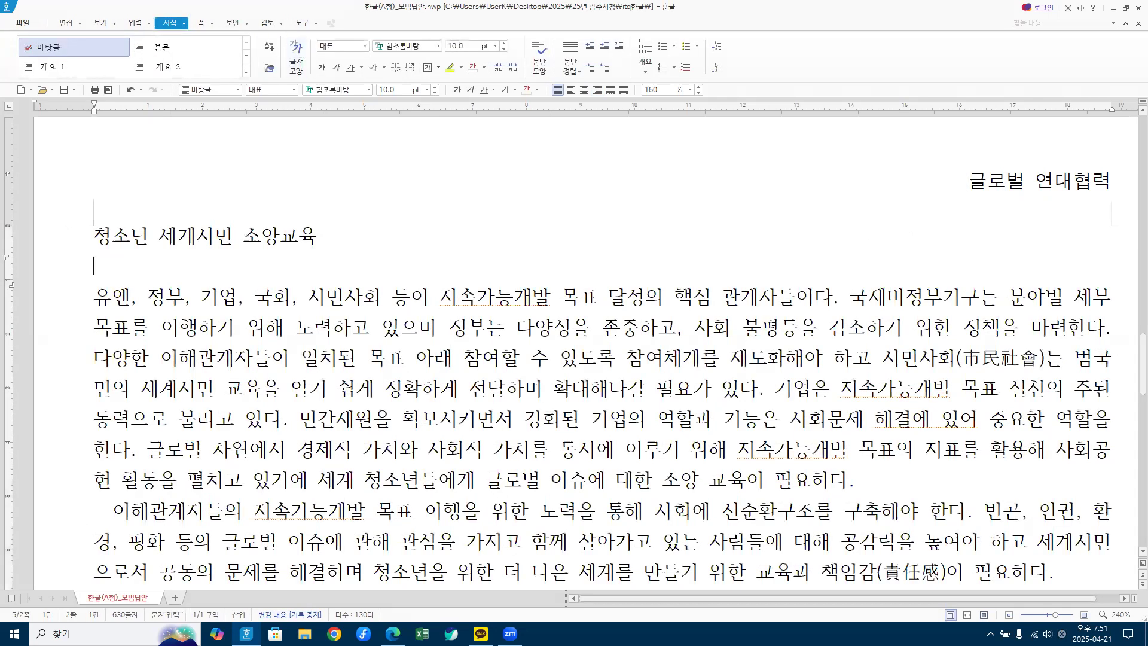
{"action": "double_click", "coordinate": [1037, 187]}
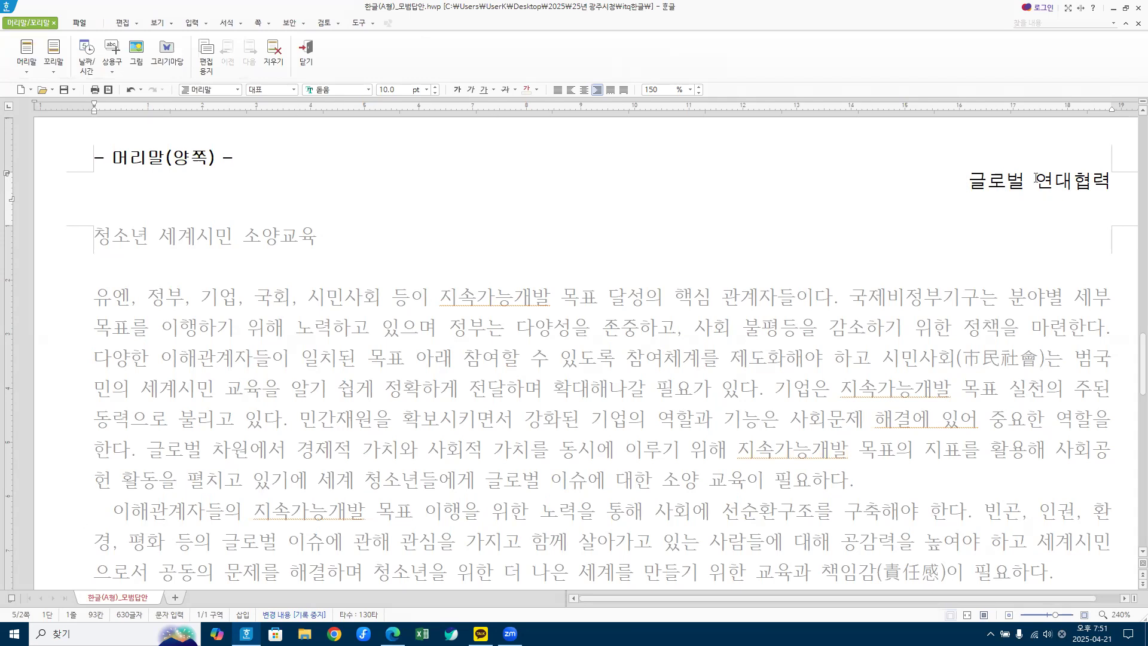
{"action": "left_click", "coordinate": [306, 52]}
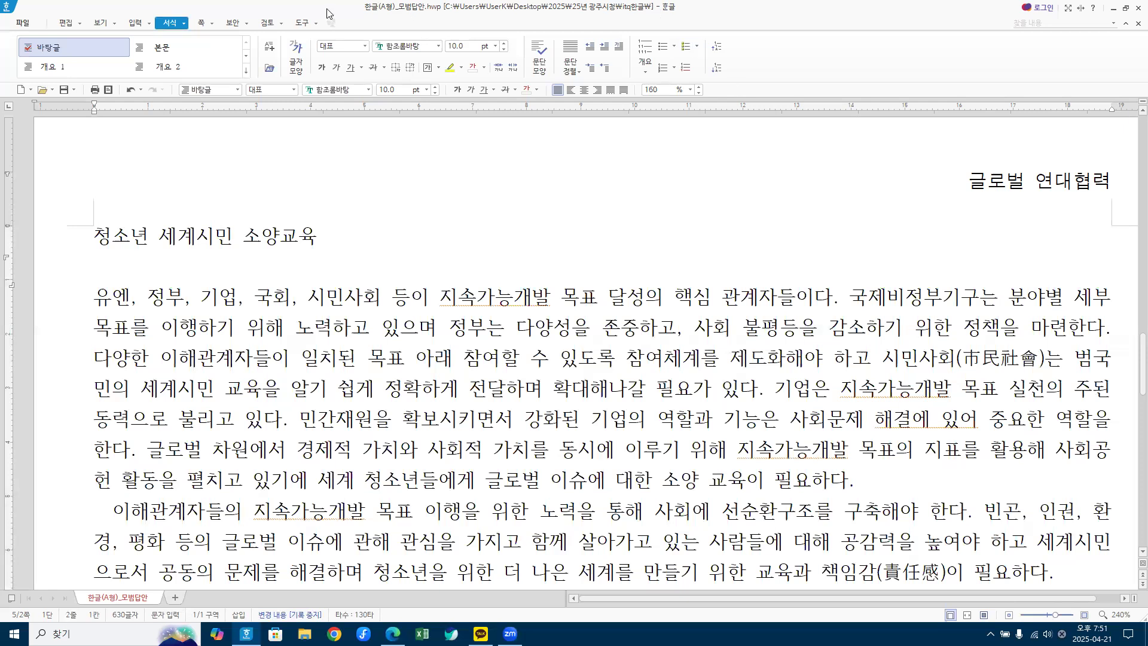
{"action": "left_click", "coordinate": [1126, 8]}
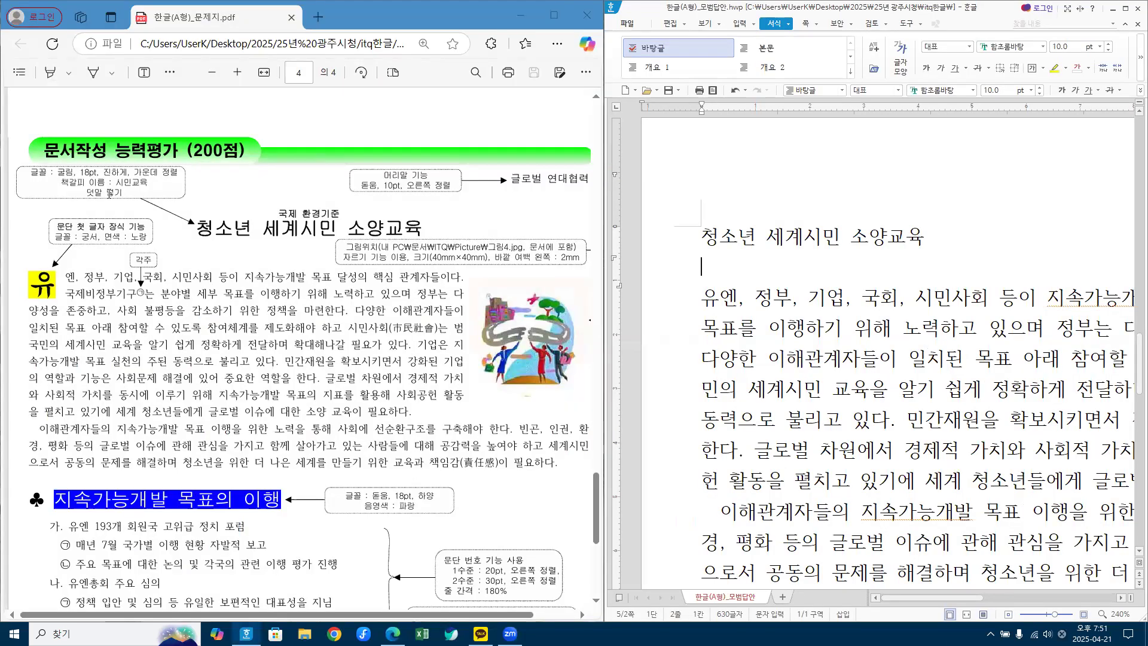
Step: Set the title line 청소년 세계시민 소양교육 to 굴림 at 18 pt
{"action": "left_click", "coordinate": [680, 248]}
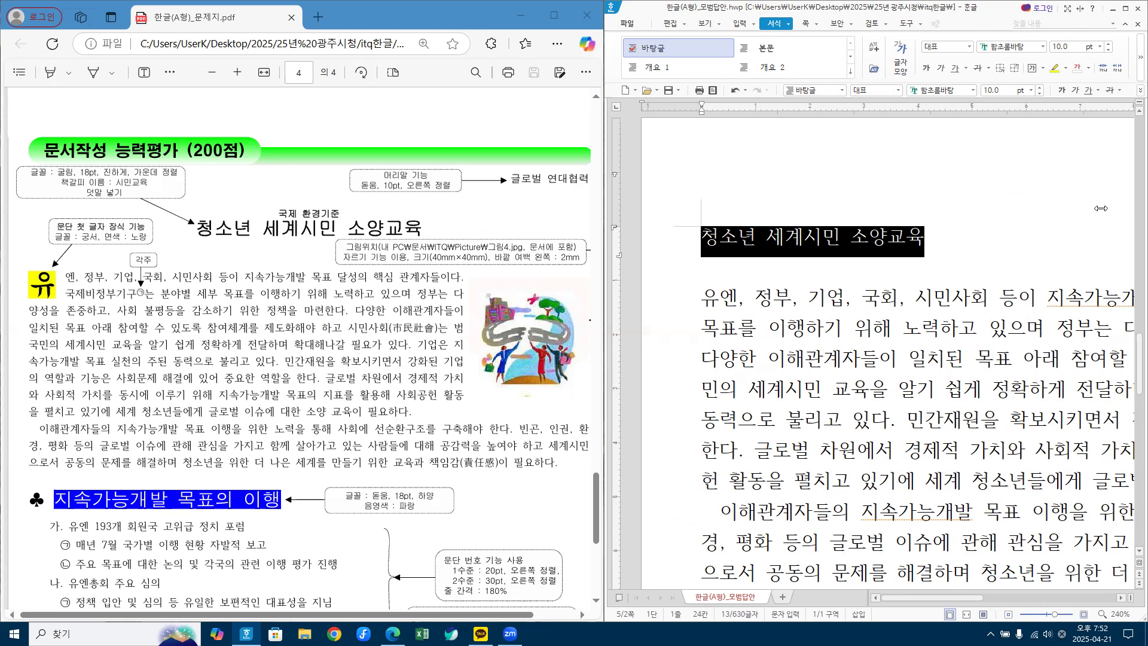
{"action": "left_click", "coordinate": [955, 88]}
{"action": "type", "text": "굴림"}
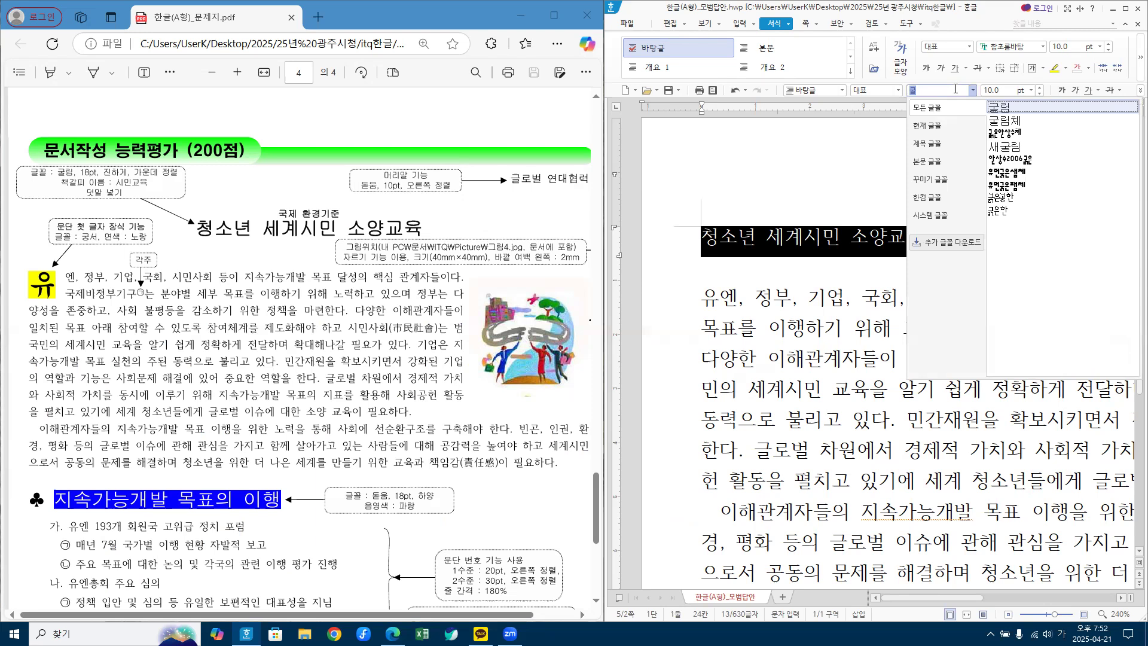
{"action": "key", "text": "Return"}
{"action": "left_click", "coordinate": [1007, 90]}
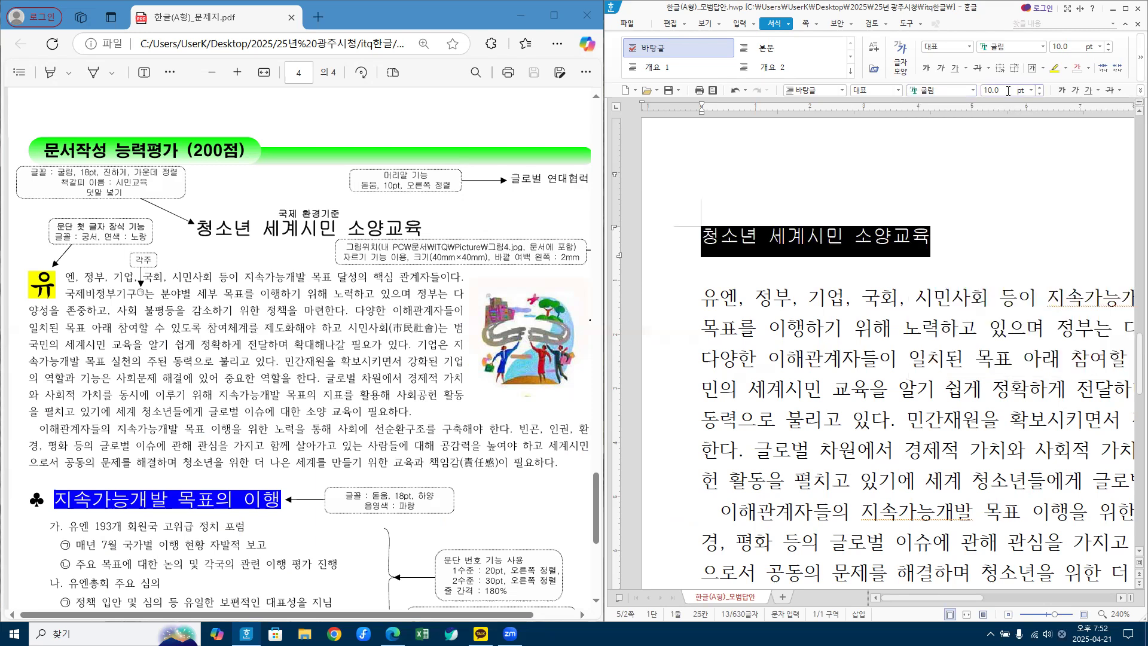
{"action": "type", "text": "18"}
{"action": "key", "text": "Return"}
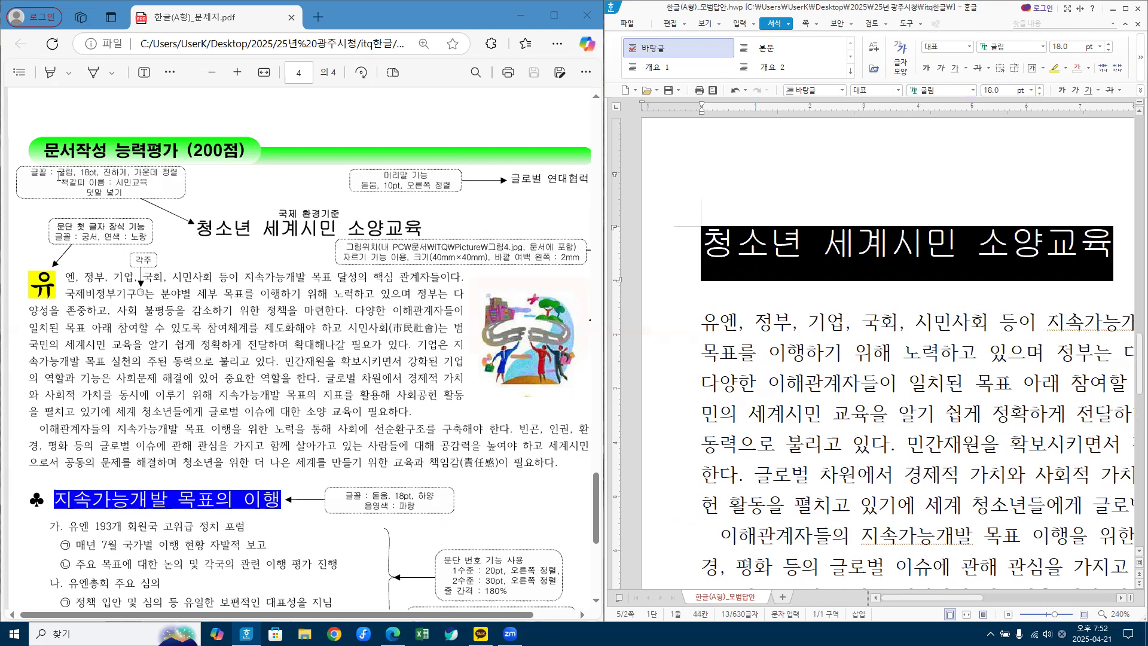
Step: Make the title bold and centred, then shrink the window back beside the PDF
{"action": "left_click", "coordinate": [1126, 10]}
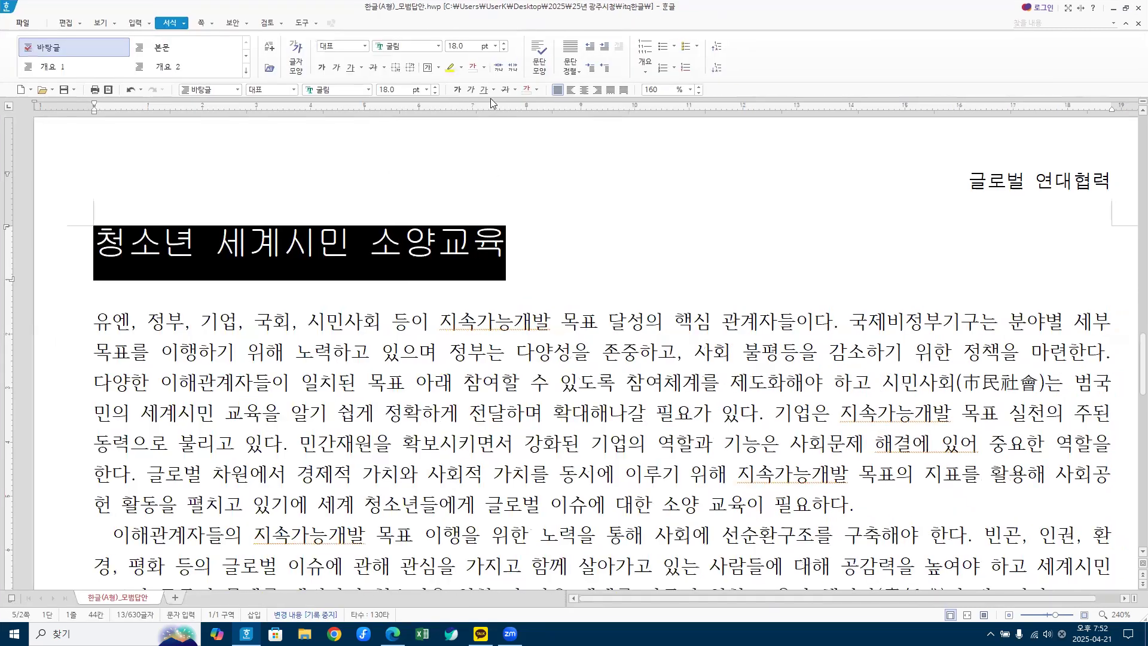
{"action": "left_click", "coordinate": [457, 90]}
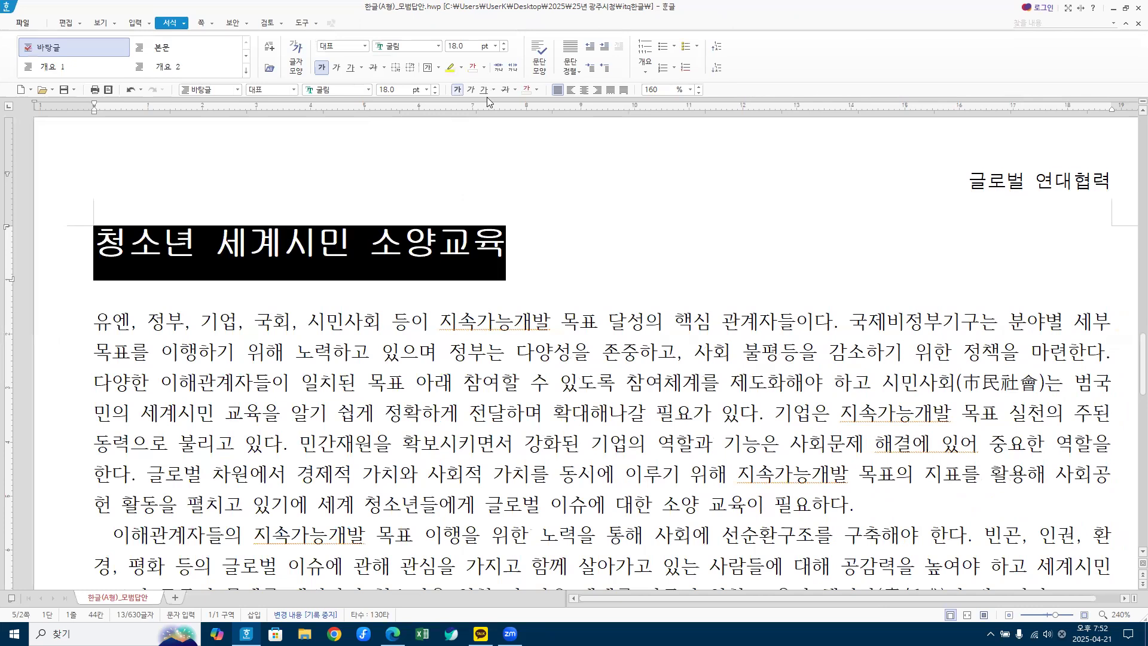
{"action": "left_click", "coordinate": [584, 93]}
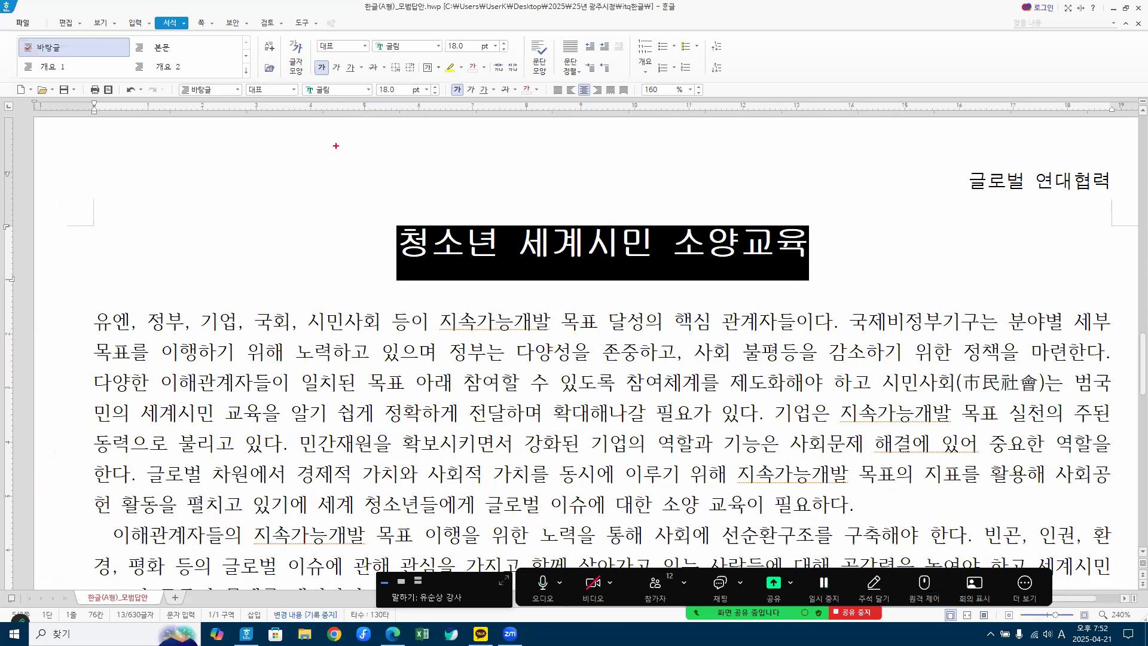
{"action": "mouse_move", "coordinate": [305, 77]}
{"action": "left_mouse_down"}
{"action": "mouse_move", "coordinate": [336, 103]}
{"action": "mouse_move", "coordinate": [405, 105]}
{"action": "mouse_move", "coordinate": [452, 87]}
{"action": "mouse_move", "coordinate": [465, 105]}
{"action": "left_mouse_up"}
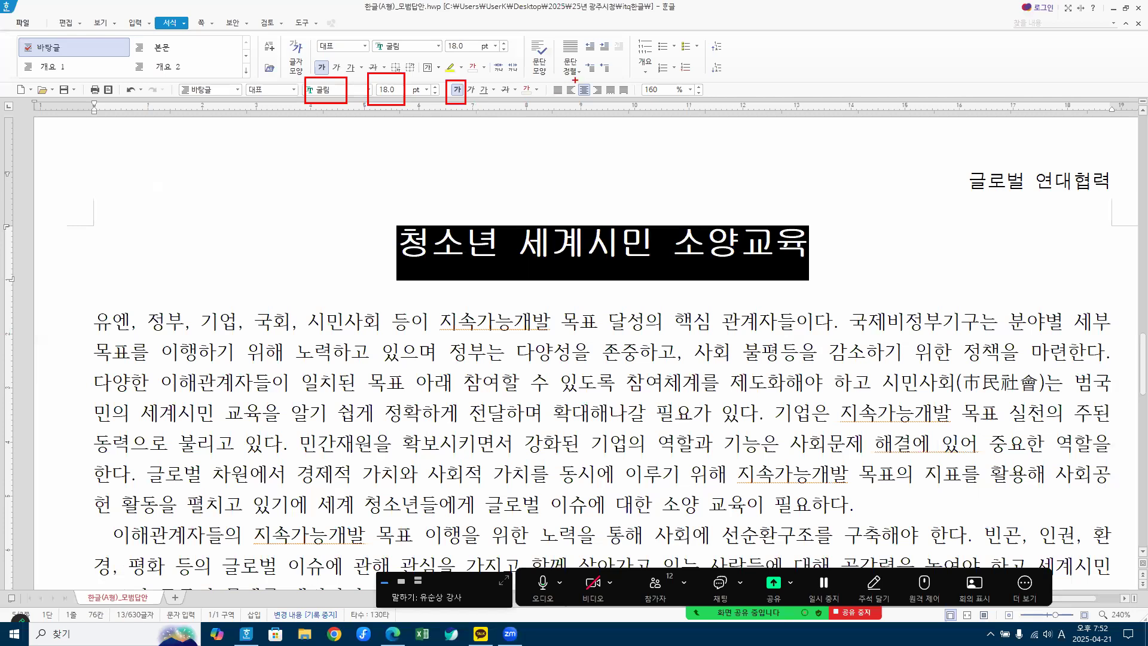
{"action": "left_click_drag", "start_coordinate": [574, 78], "coordinate": [593, 100]}
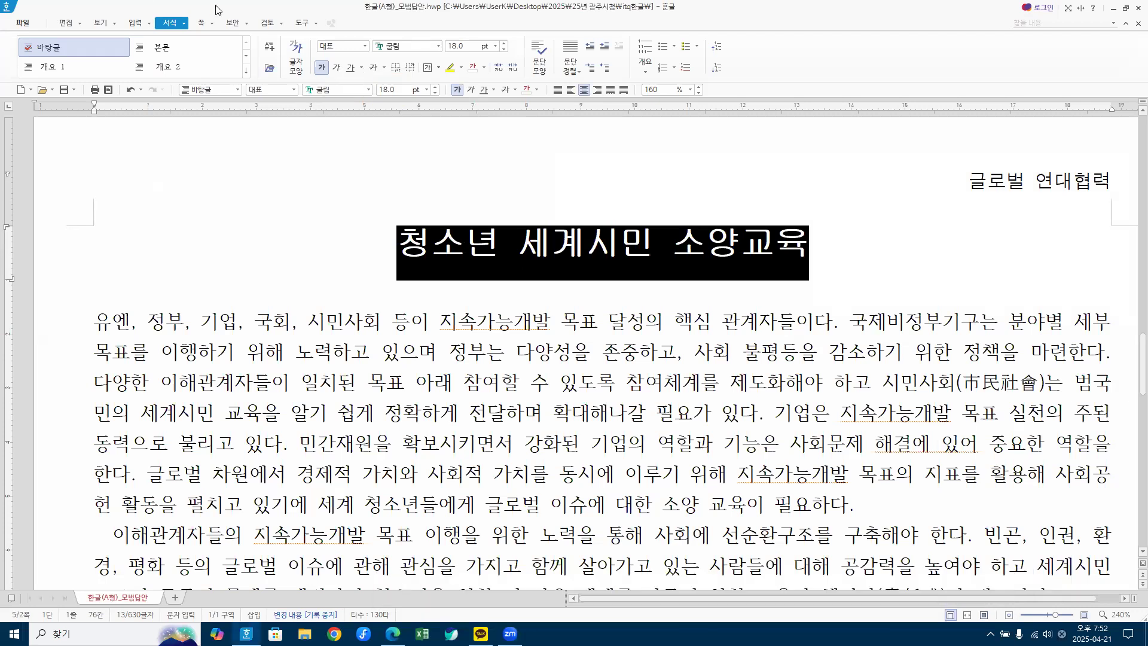
{"action": "double_click", "coordinate": [758, 9]}
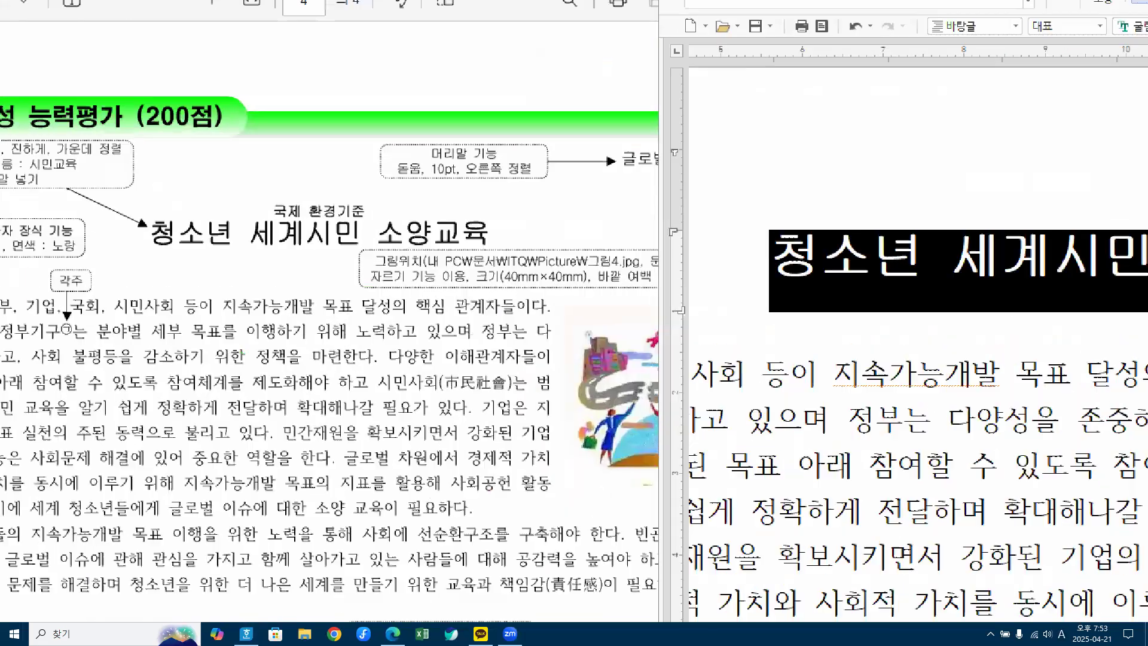
Step: Open the 입력 menu to prepare adding a 덧말 to the title
{"action": "mouse_move", "coordinate": [338, 212]}
{"action": "left_mouse_down"}
{"action": "mouse_move", "coordinate": [291, 204]}
{"action": "mouse_move", "coordinate": [359, 215]}
{"action": "left_mouse_up"}
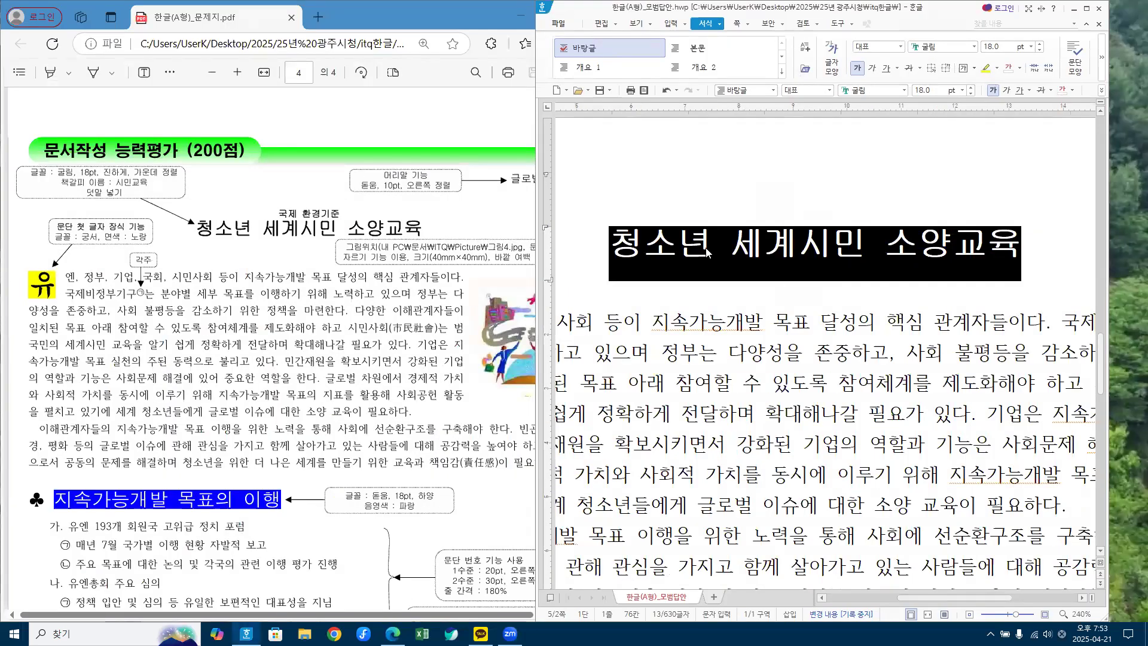
{"action": "left_click", "coordinate": [686, 25]}
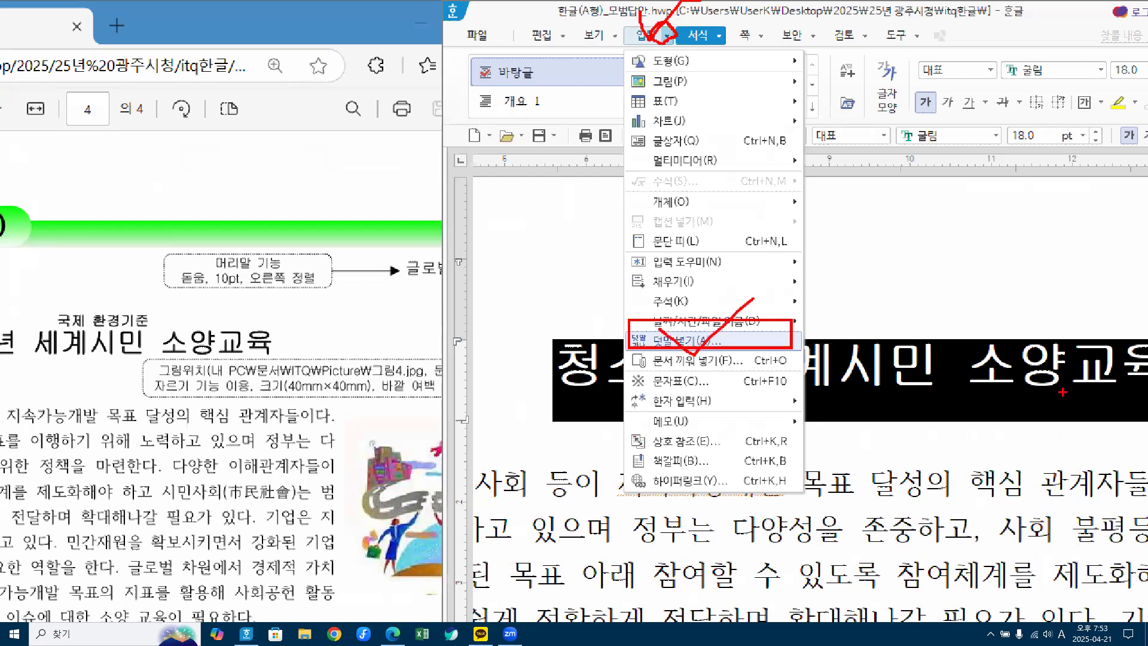
Step: Open the 덧말 넣기 dialog from the 입력 menu for the title
{"action": "key", "text": "Escape"}
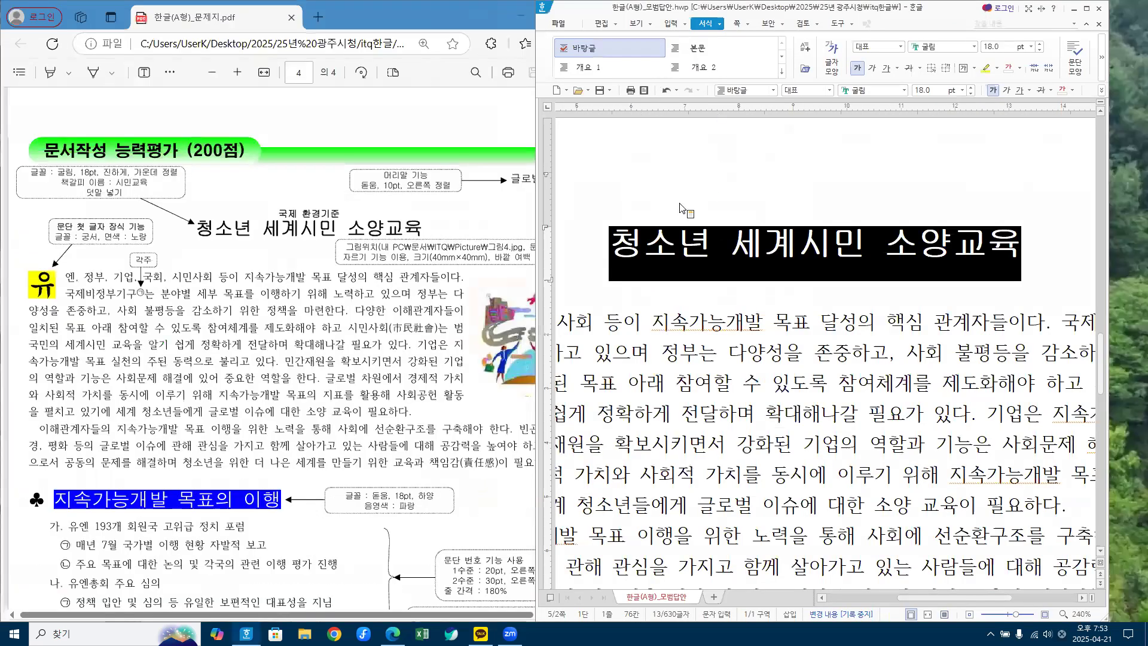
{"action": "left_click", "coordinate": [685, 27]}
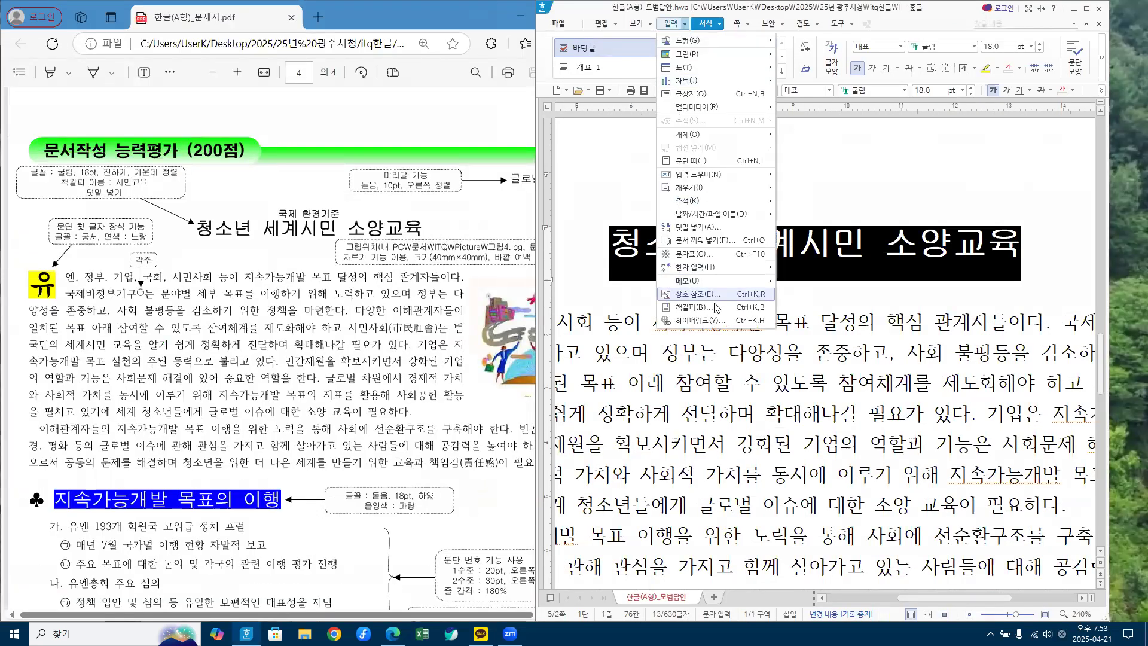
{"action": "left_click", "coordinate": [695, 228]}
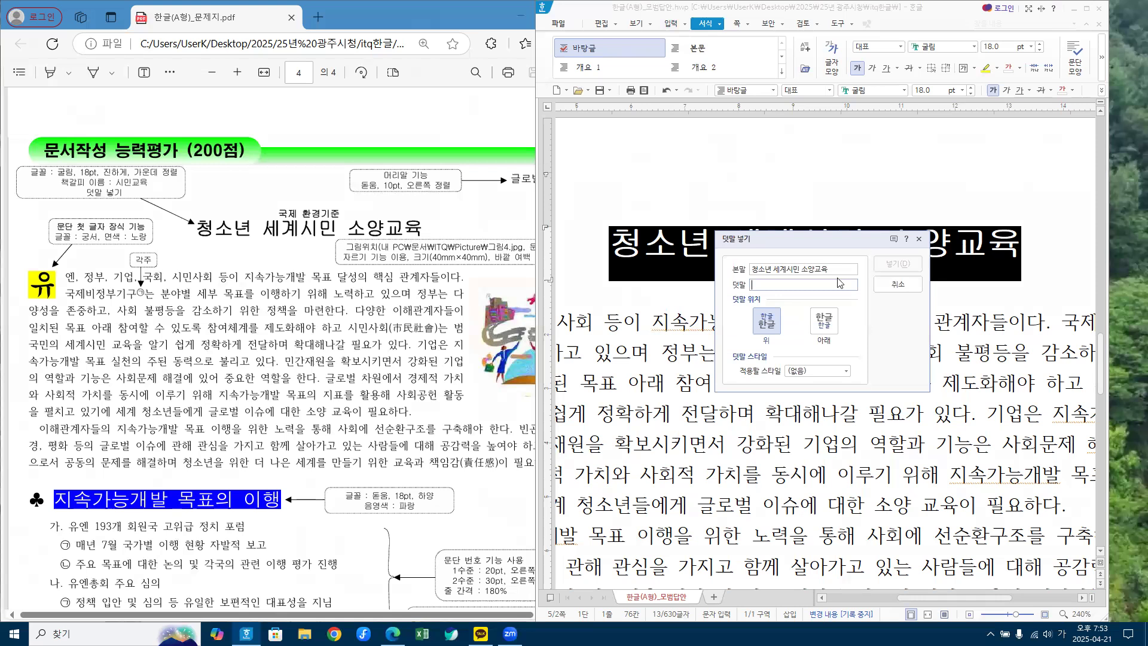
Step: Enter 국제 환경기준 as the ruby text, positioned above the title
{"action": "left_click", "coordinate": [773, 279]}
{"action": "type", "text": "국"}
{"action": "type", "text": "제"}
{"action": "type", "text": " 혼"}
{"action": "key", "text": "BackSpace"}
{"action": "key", "text": "BackSpace"}
{"action": "key", "text": "BackSpace"}
{"action": "type", "text": "환경기준"}
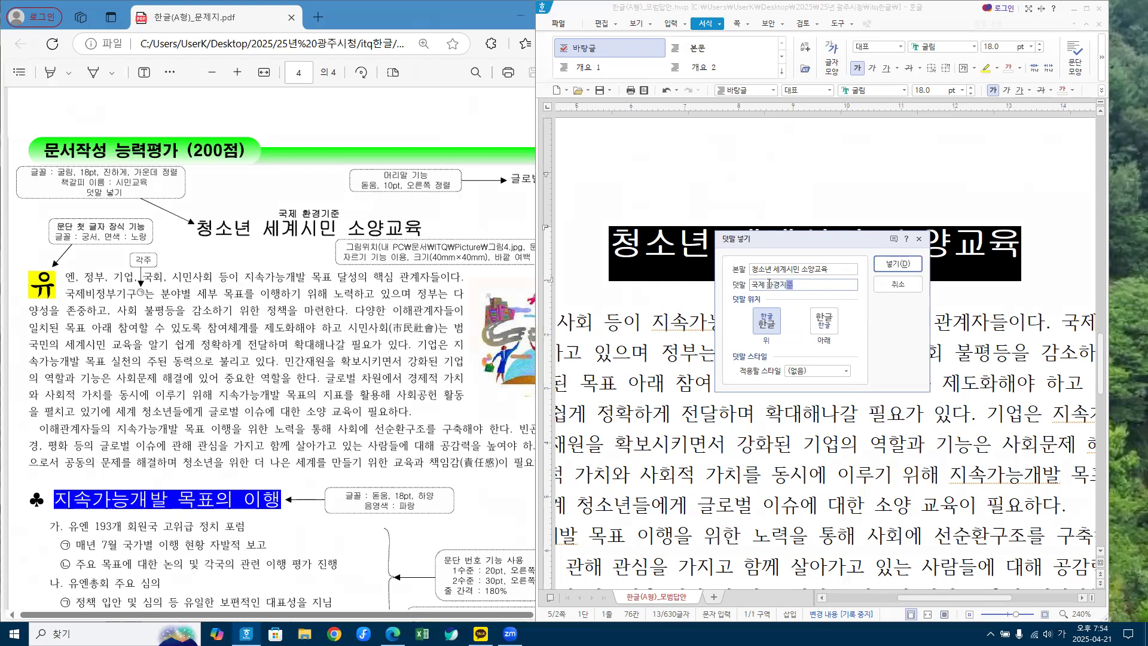
{"action": "key", "text": "BackSpace"}
{"action": "key", "text": "BackSpace"}
{"action": "key", "text": "BackSpace"}
{"action": "key", "text": "BackSpace"}
{"action": "type", "text": "기준"}
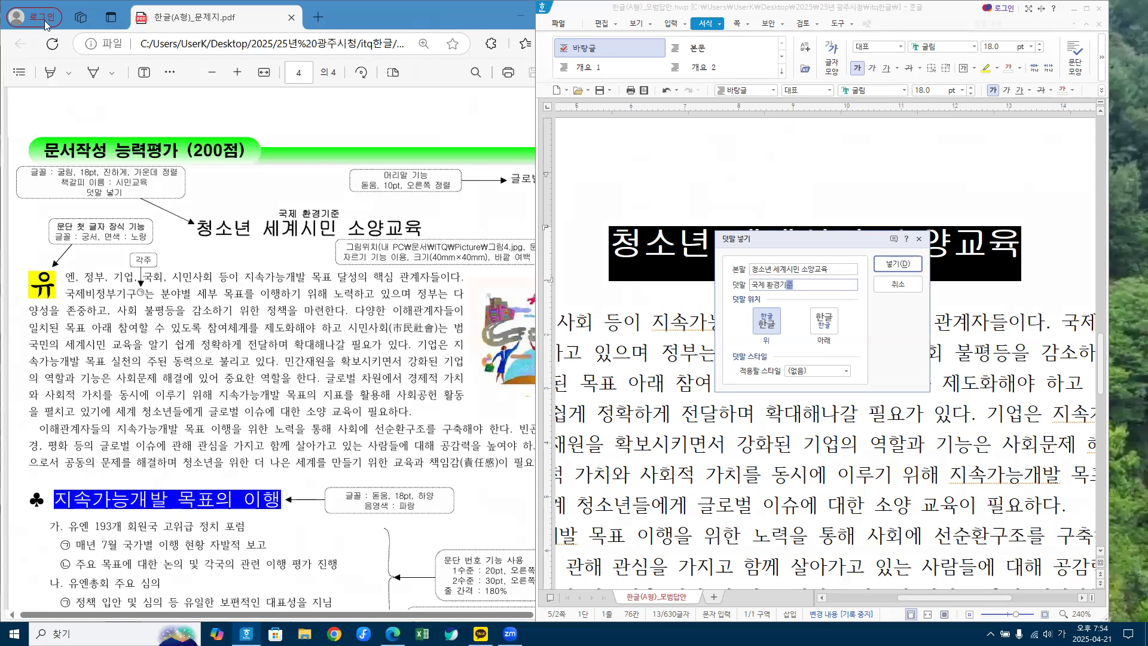
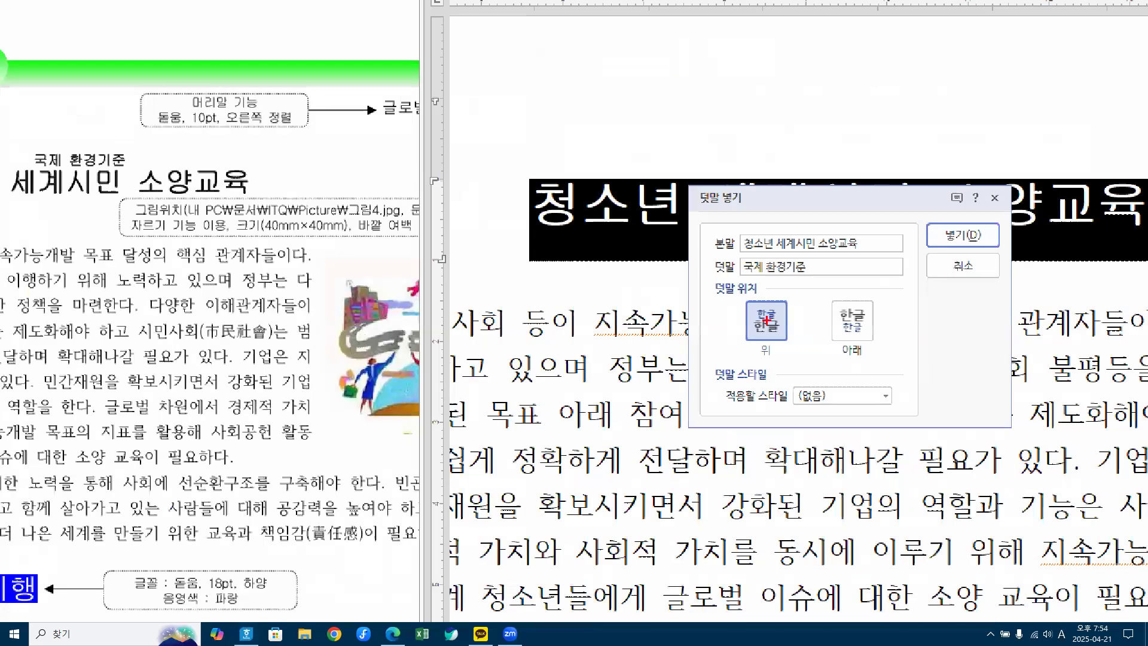
Step: Confirm the 덧말 with position 위 so 국제 환경기준 sits above the title
{"action": "mouse_move", "coordinate": [753, 300]}
{"action": "left_mouse_down"}
{"action": "mouse_move", "coordinate": [771, 328]}
{"action": "mouse_move", "coordinate": [787, 296]}
{"action": "left_mouse_up"}
{"action": "left_click_drag", "start_coordinate": [958, 221], "coordinate": [1020, 196]}
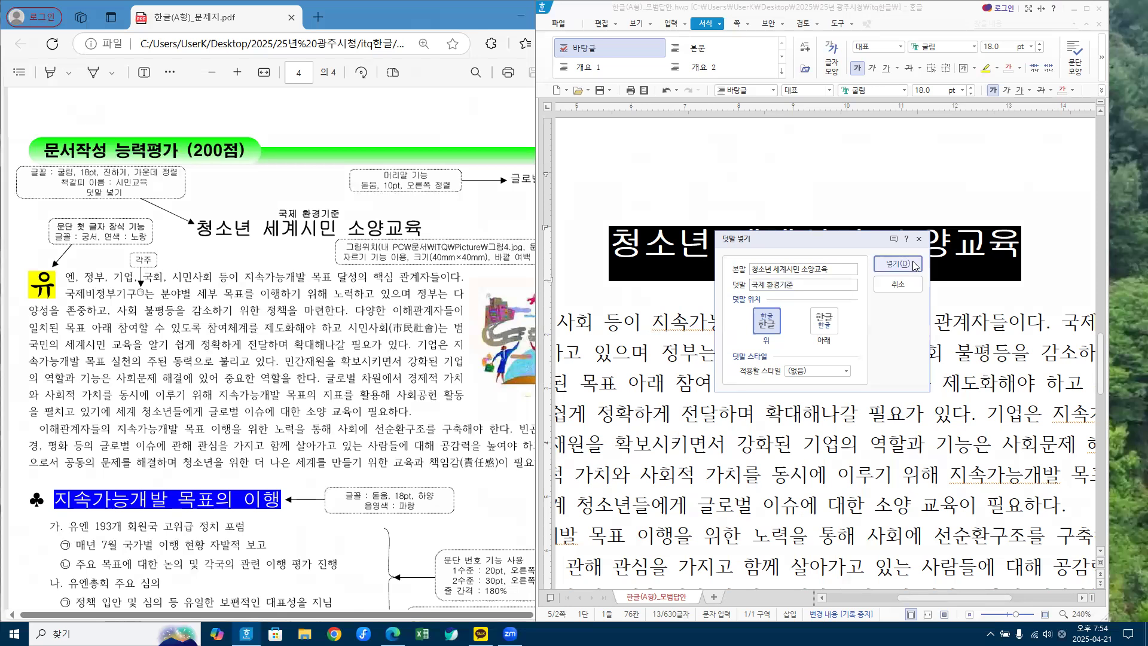
{"action": "left_click", "coordinate": [962, 235]}
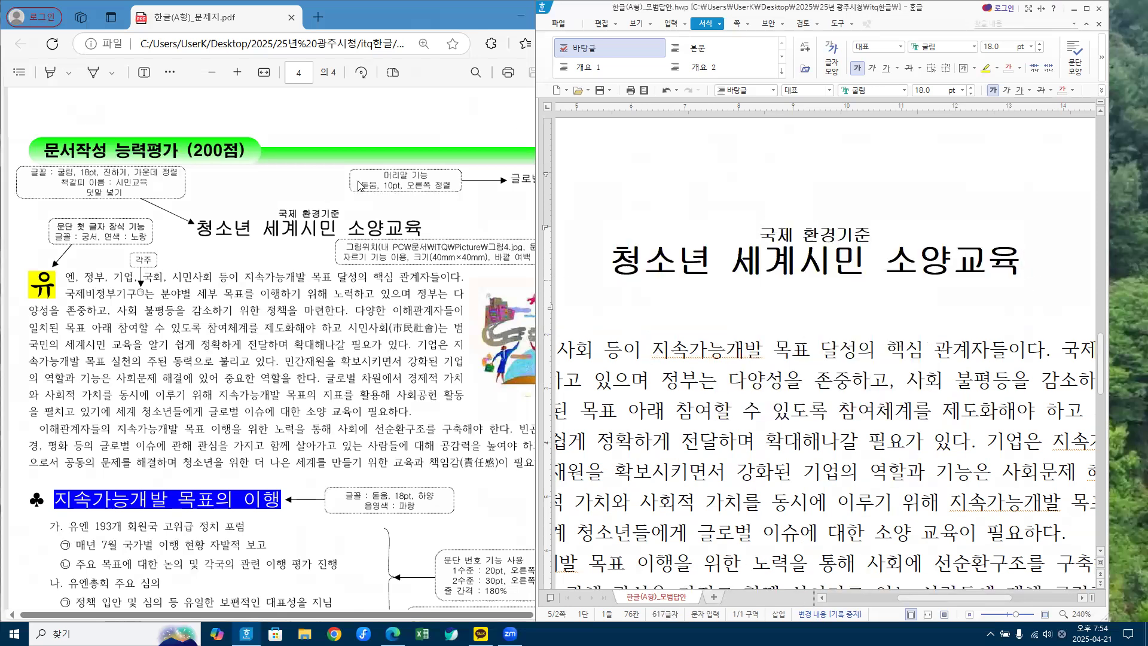
Step: Check the required bookmark name 시민교육 in the reference PDF, then return to Hangul
{"action": "left_click", "coordinate": [113, 188]}
{"action": "left_click_drag", "start_coordinate": [112, 187], "coordinate": [148, 188]}
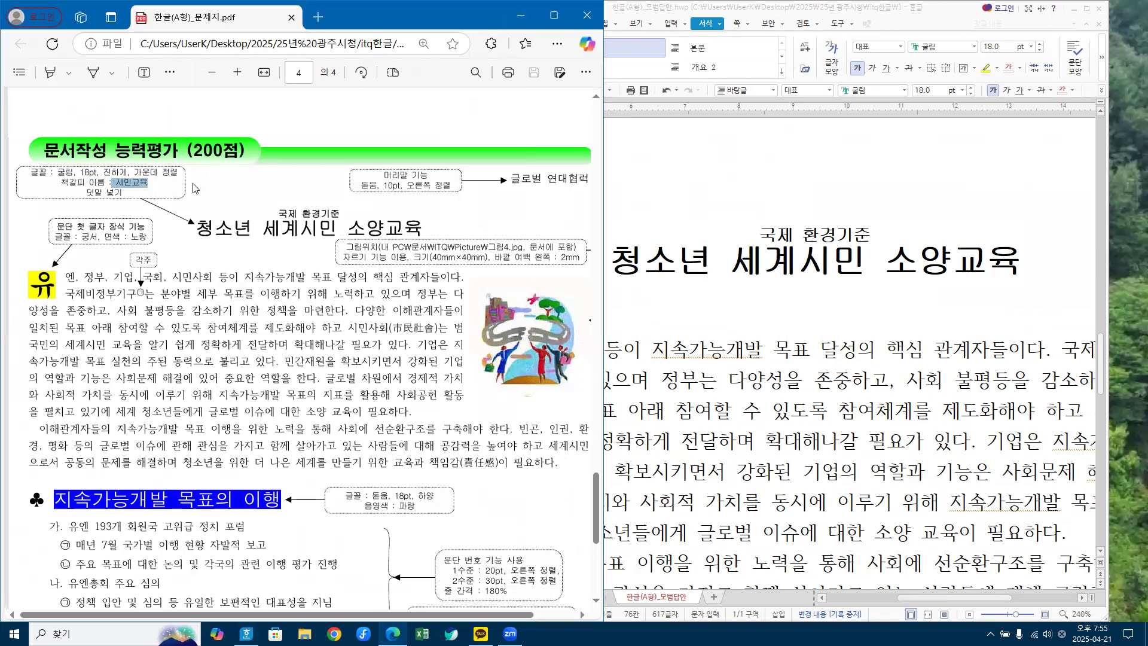
{"action": "left_click", "coordinate": [799, 261]}
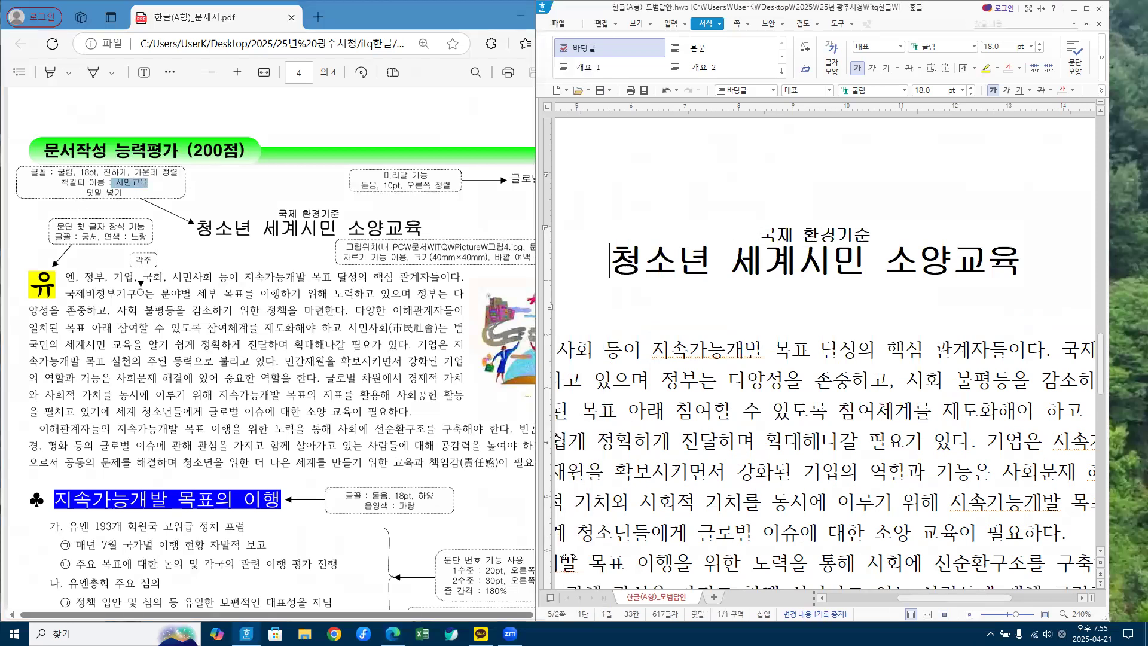
{"action": "left_click", "coordinate": [568, 556]}
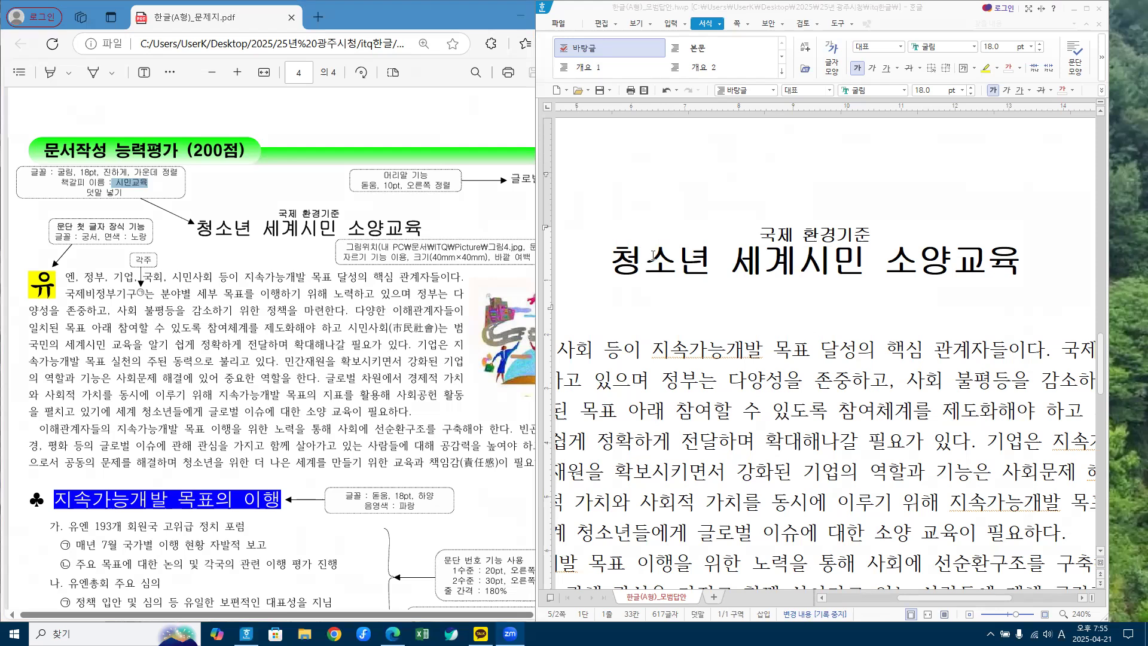
Step: Add a bookmark named 시민교육 at the start of the title 청소년 세계시민 소양교육
{"action": "left_click", "coordinate": [627, 252]}
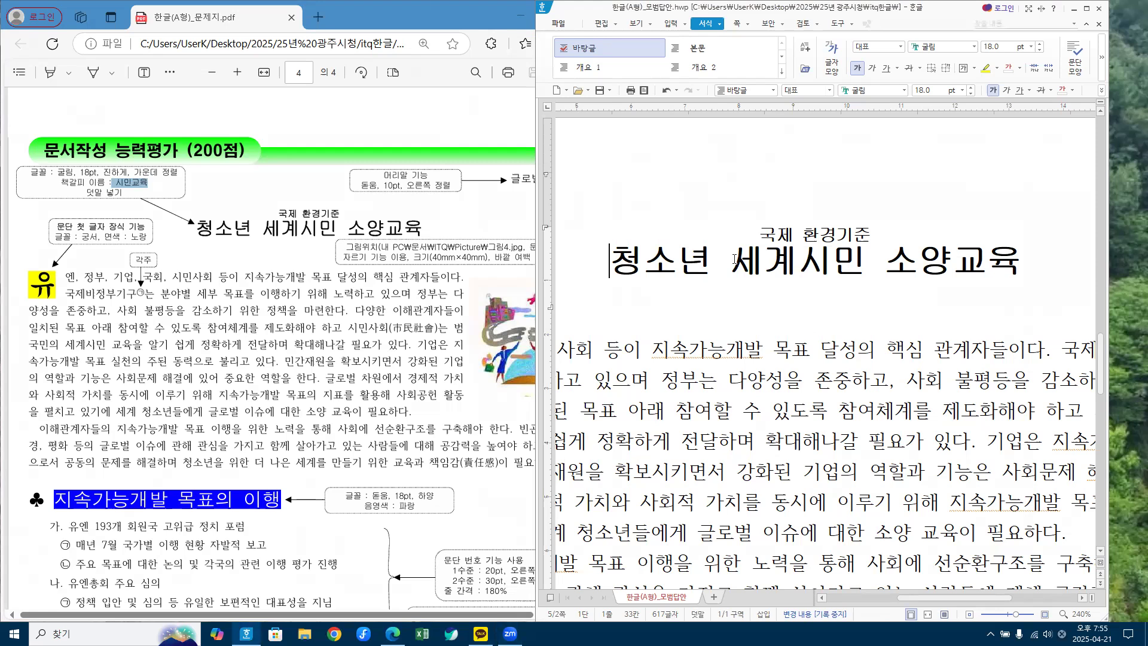
{"action": "key", "text": "End"}
{"action": "key", "text": "Home"}
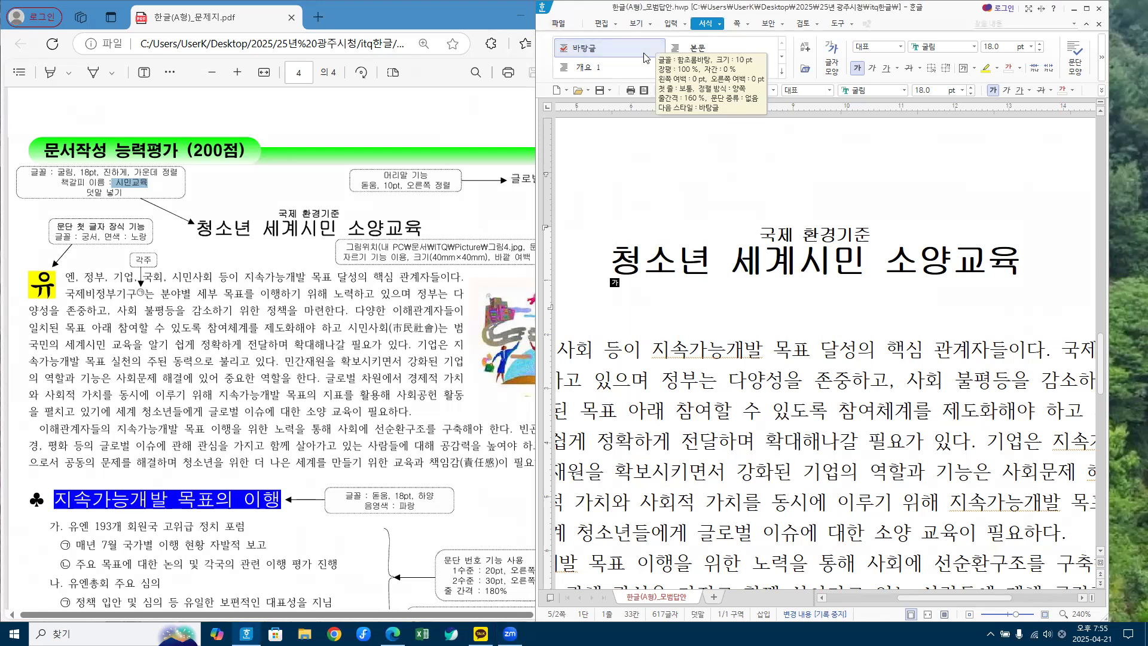
{"action": "left_click", "coordinate": [685, 24]}
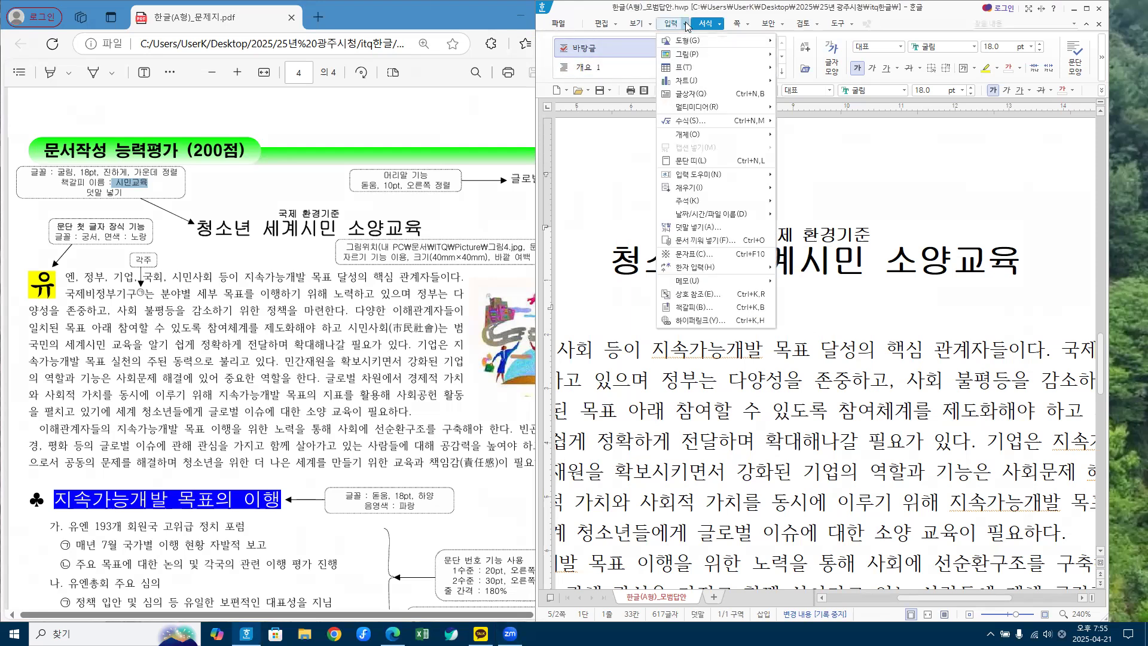
{"action": "left_click", "coordinate": [687, 308]}
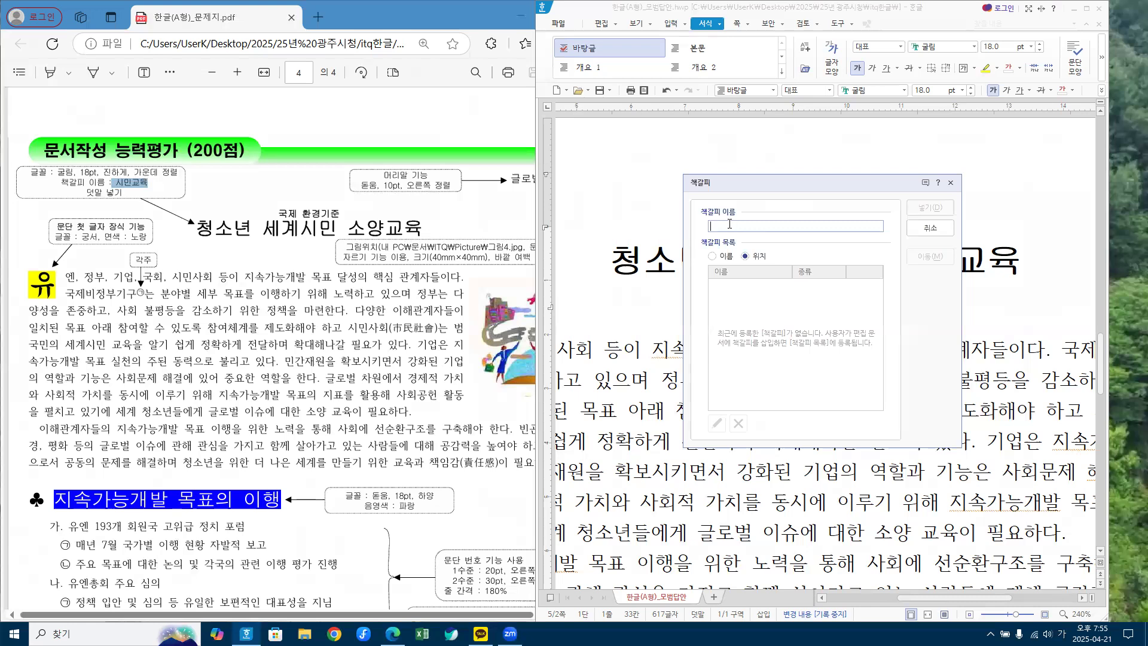
{"action": "type", "text": "시민교육"}
{"action": "left_click", "coordinate": [919, 206]}
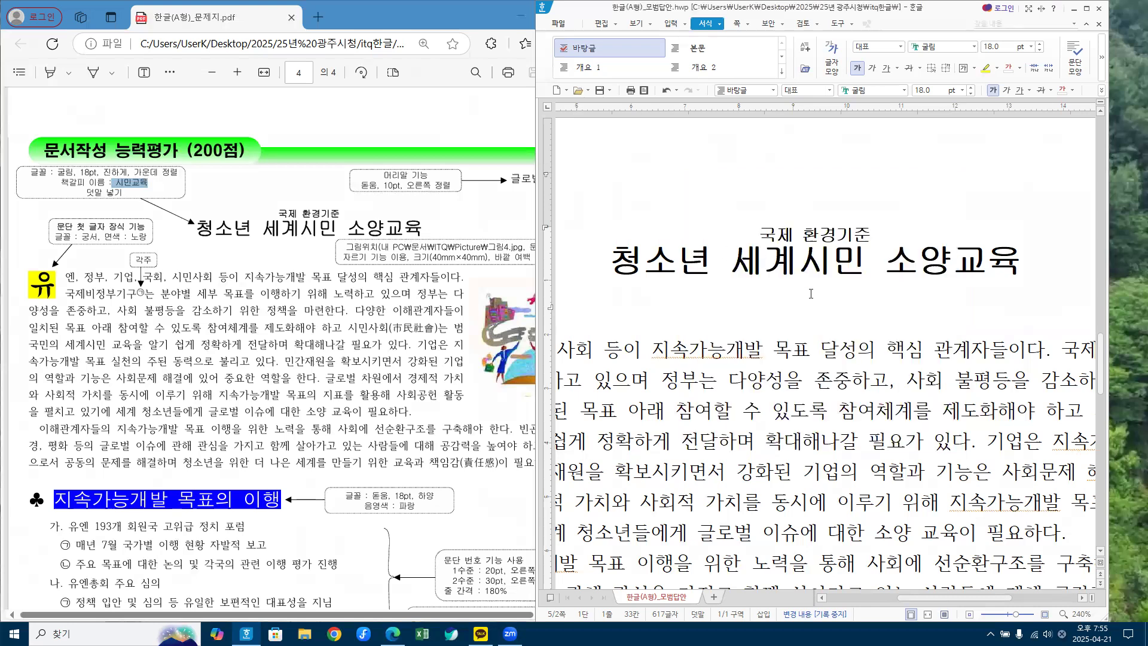
Step: Scroll through the page and maximize the Hangul window to full screen
{"action": "scroll", "coordinate": [986, 226], "scroll_direction": "up", "scroll_amount": 5}
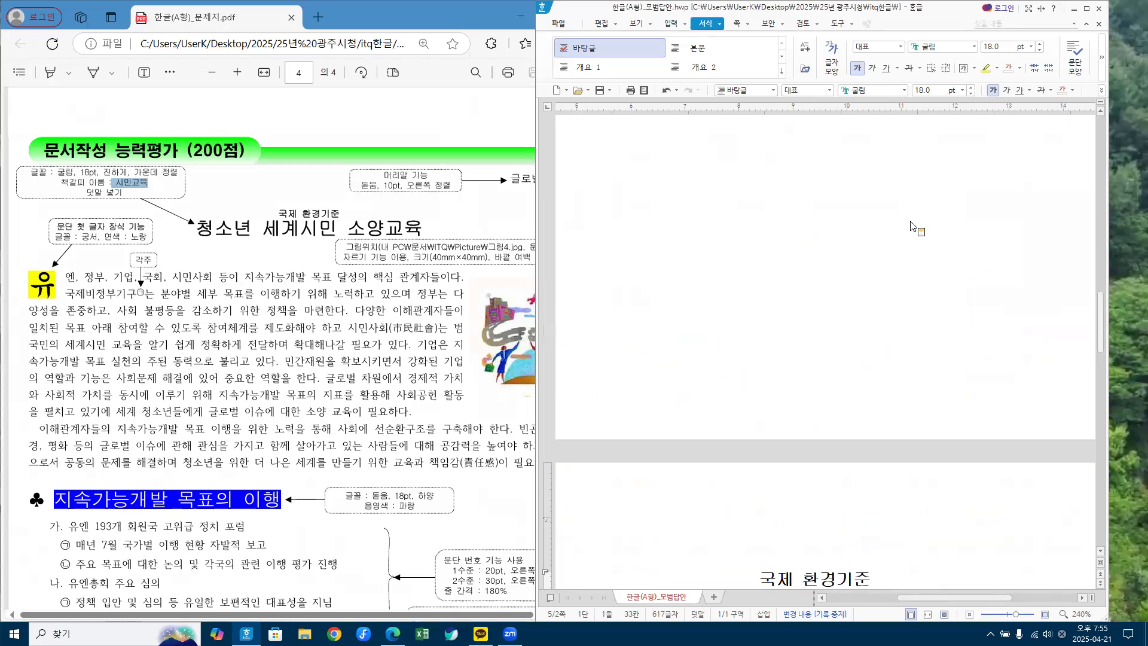
{"action": "scroll", "coordinate": [788, 224], "scroll_direction": "up", "scroll_amount": 5}
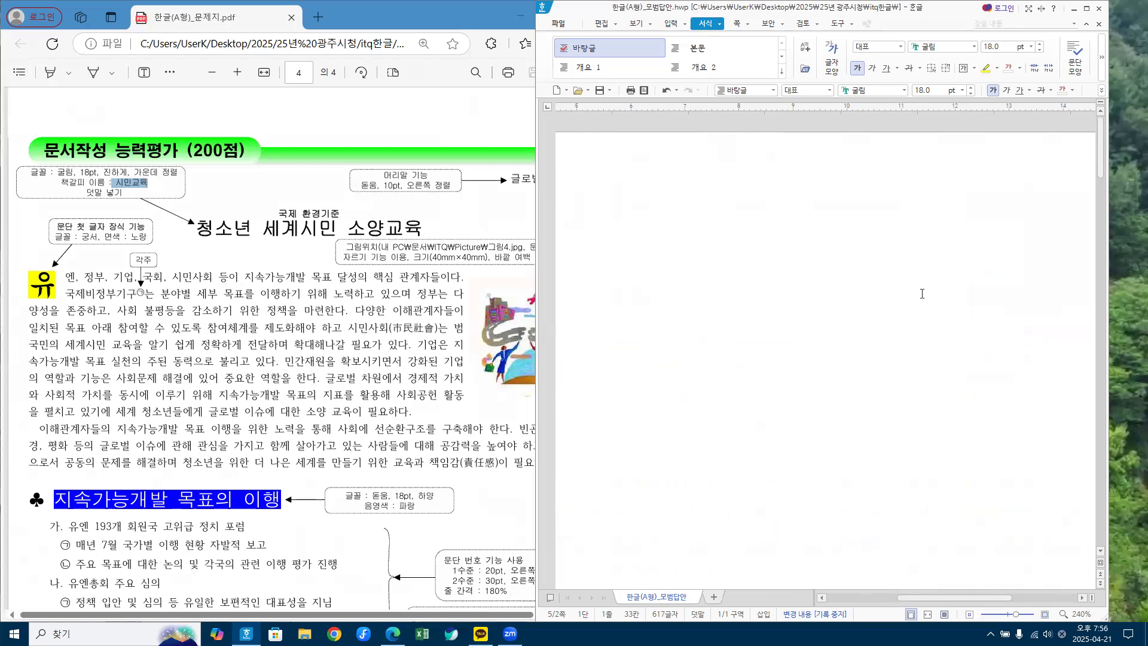
{"action": "scroll", "coordinate": [858, 345], "scroll_direction": "down", "scroll_amount": 10}
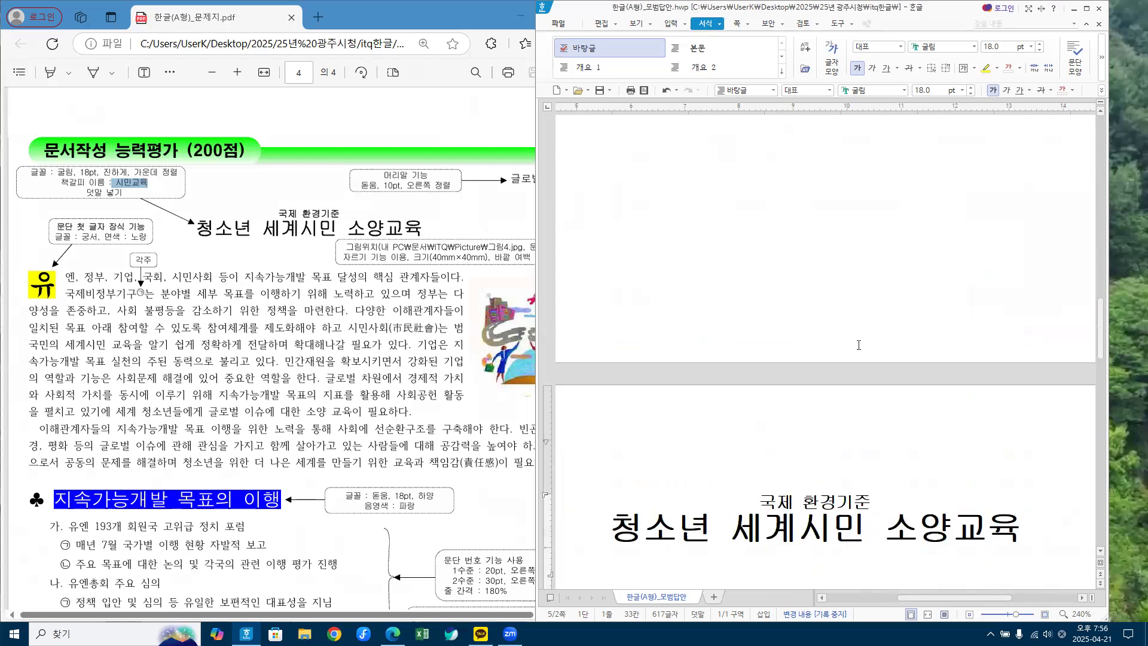
{"action": "scroll", "coordinate": [859, 345], "scroll_direction": "down", "scroll_amount": 4}
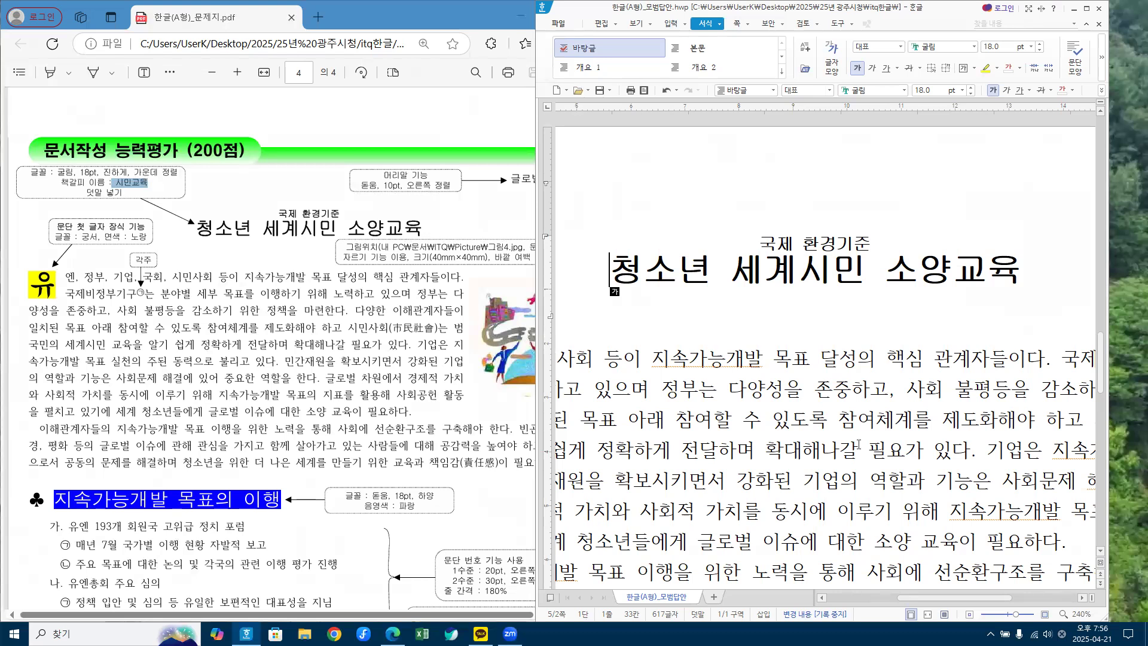
{"action": "left_click", "coordinate": [1086, 9]}
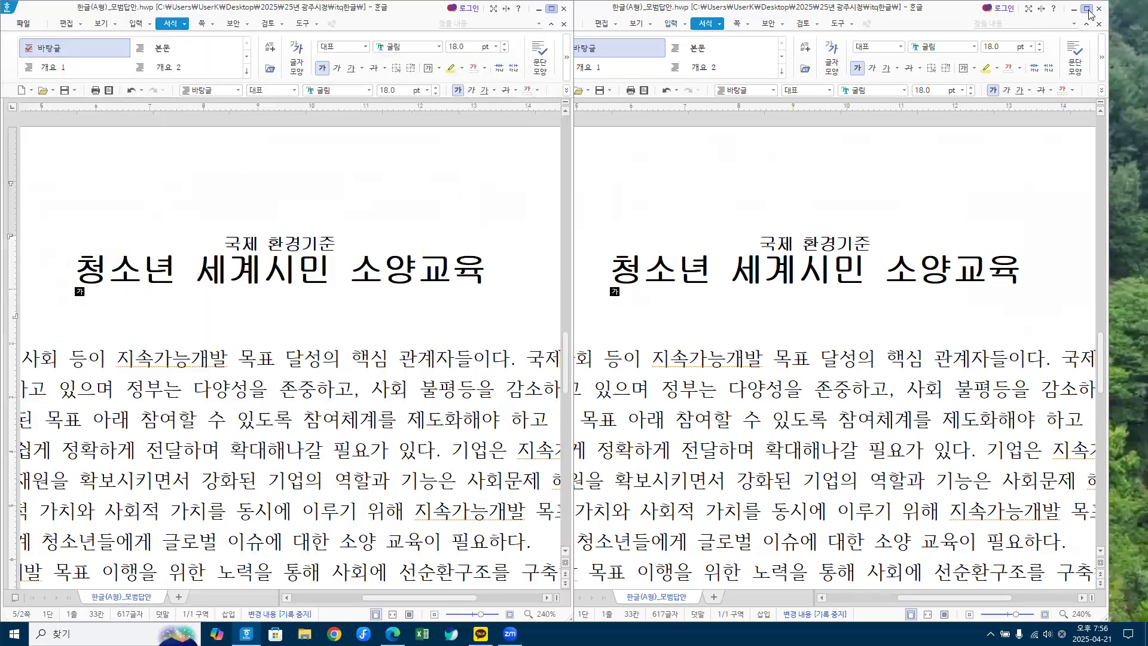
Step: Inspect the first body paragraph, then restore the Hangul window to half width beside the PDF
{"action": "left_click_drag", "start_coordinate": [100, 352], "coordinate": [861, 554]}
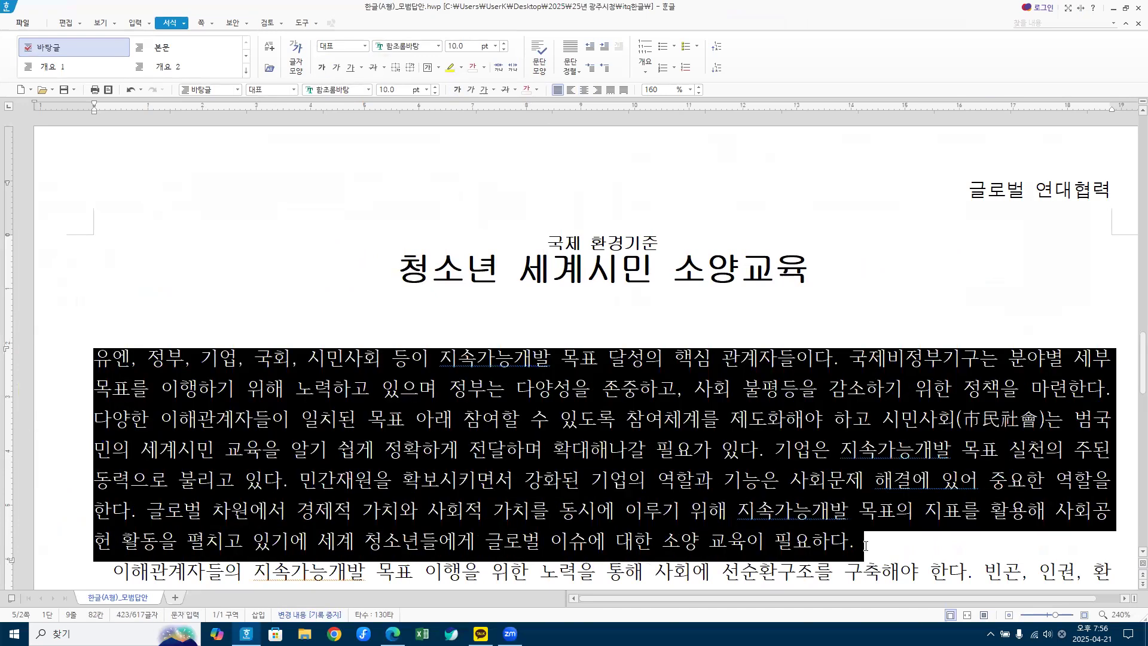
{"action": "left_click", "coordinate": [863, 546]}
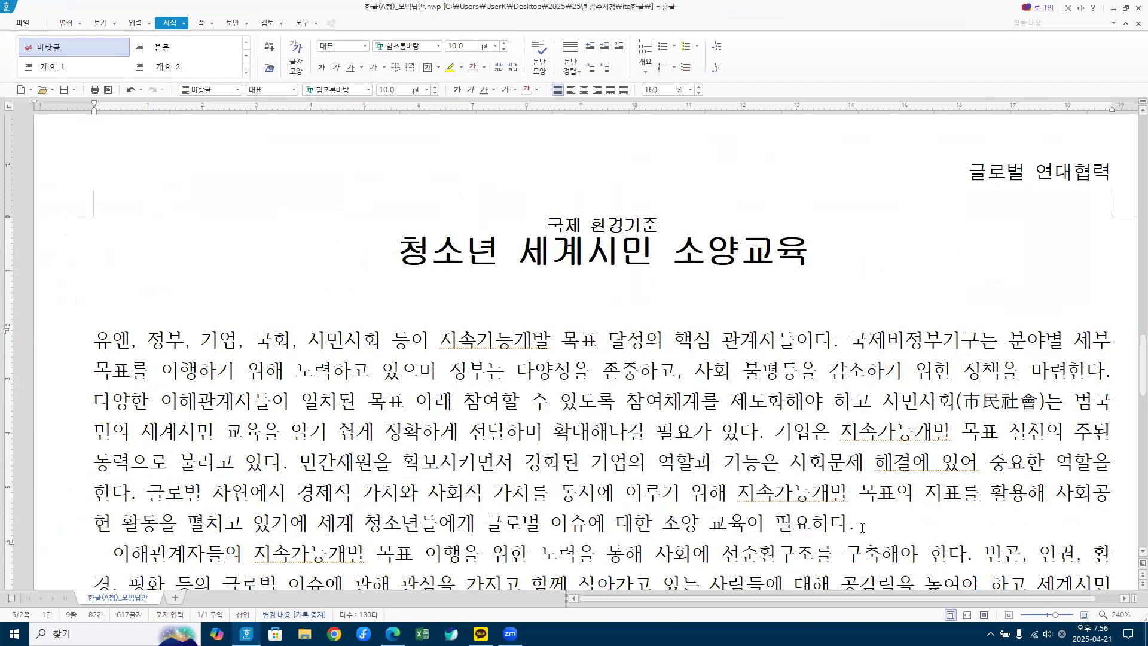
{"action": "left_click_drag", "start_coordinate": [326, 340], "coordinate": [389, 518]}
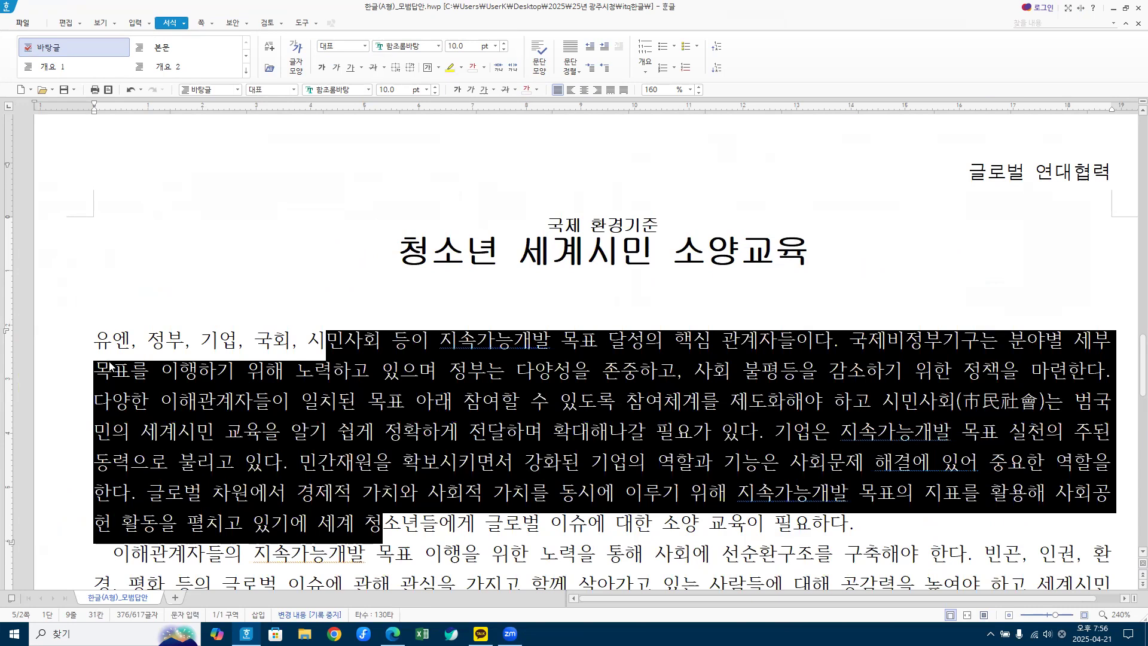
{"action": "left_click", "coordinate": [421, 373]}
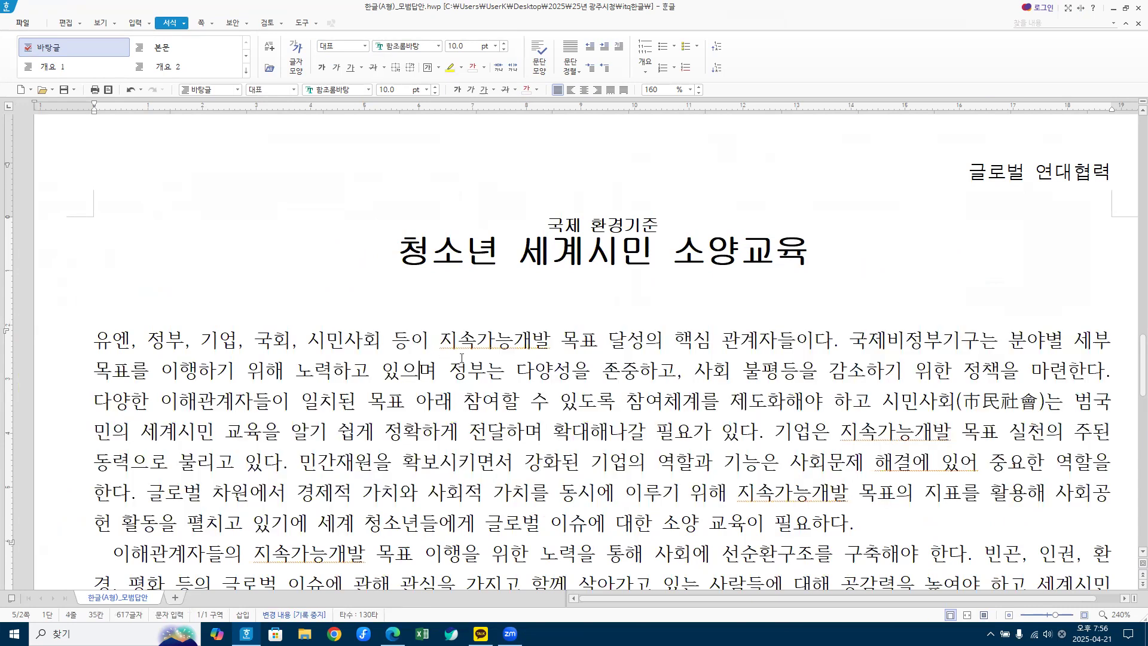
{"action": "left_click", "coordinate": [460, 428]}
{"action": "left_click", "coordinate": [109, 340]}
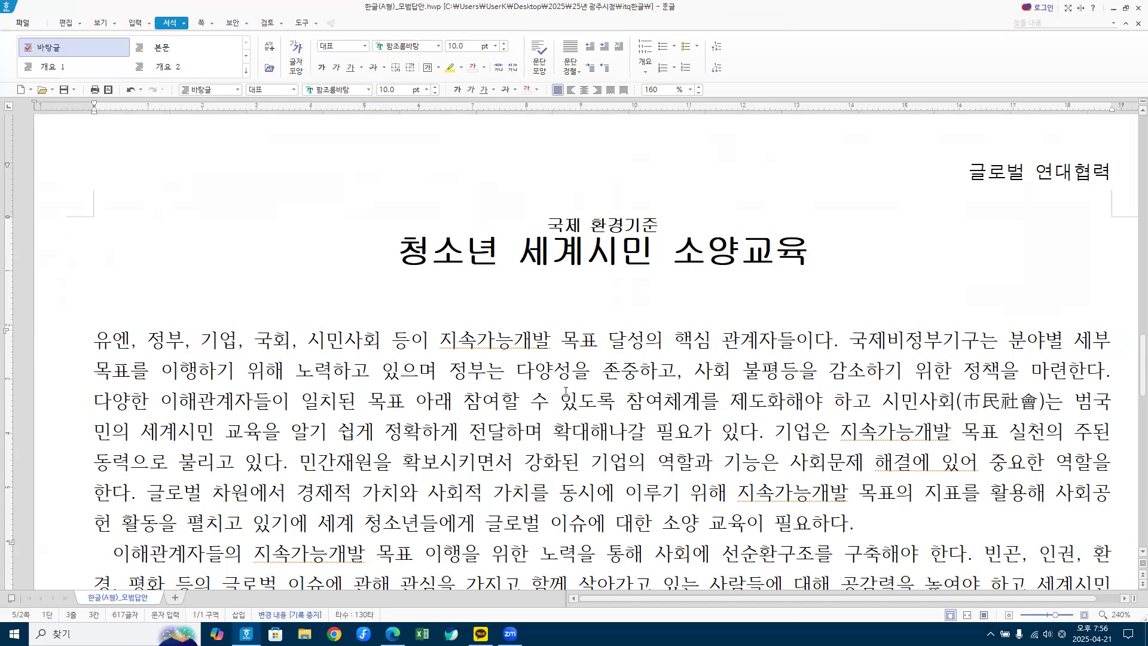
{"action": "left_click", "coordinate": [489, 341]}
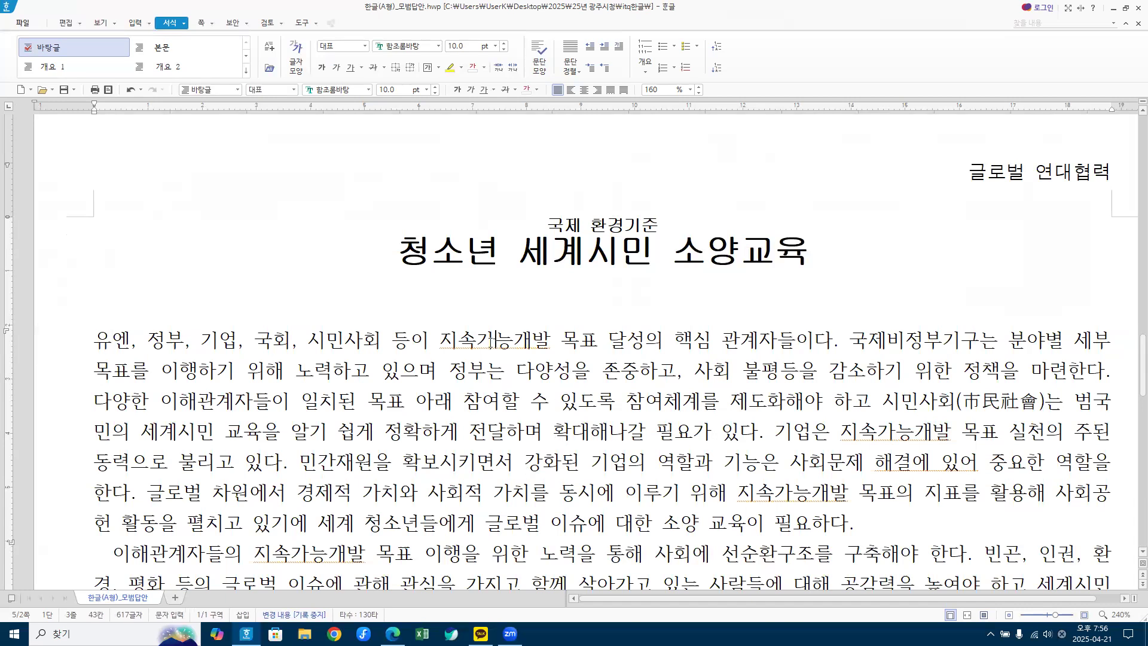
{"action": "double_click", "coordinate": [204, 7]}
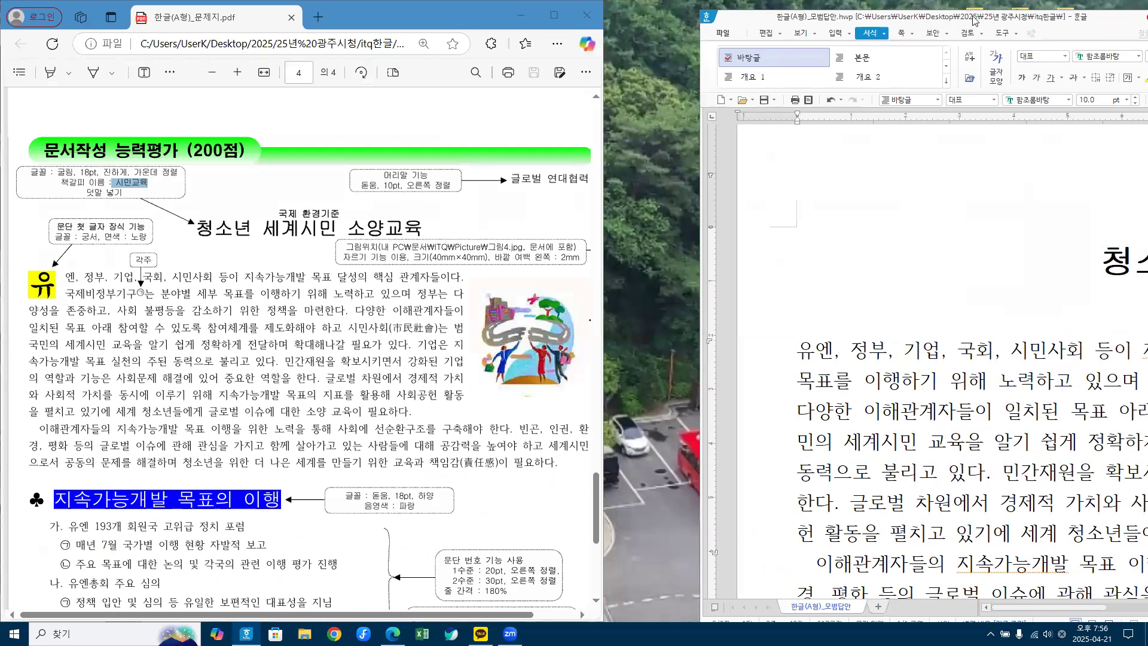
Step: Maximize the Hangul window and preview the 문단 첫 글자 장식 dialog, cancelling without changes
{"action": "left_click_drag", "start_coordinate": [897, 16], "coordinate": [817, 30]}
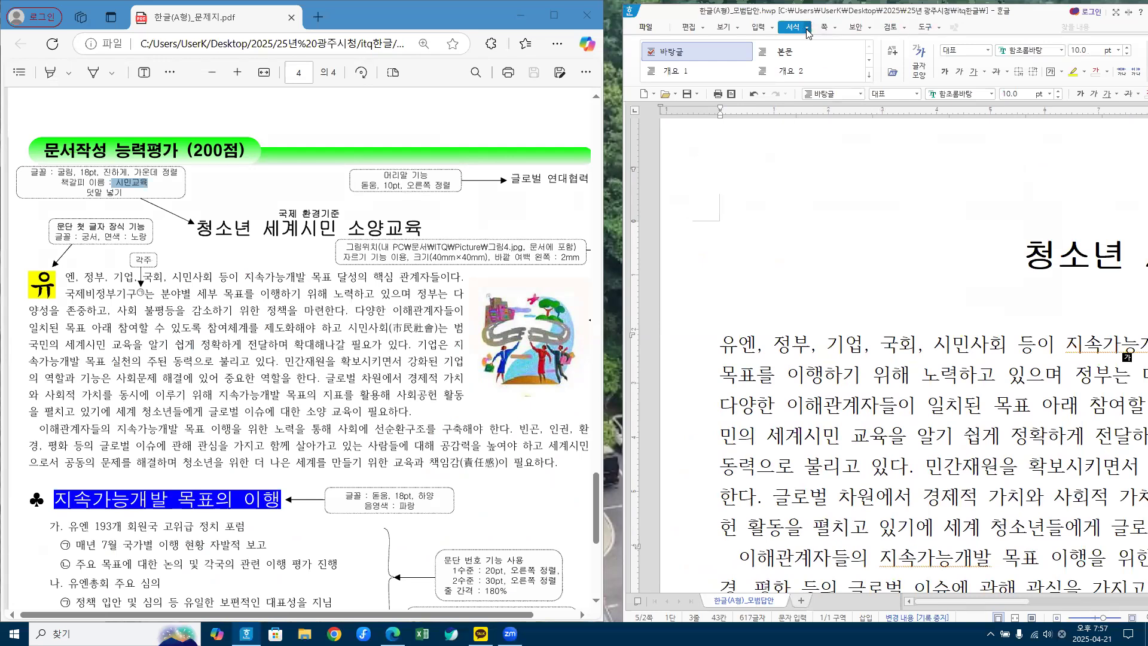
{"action": "left_click", "coordinate": [806, 30]}
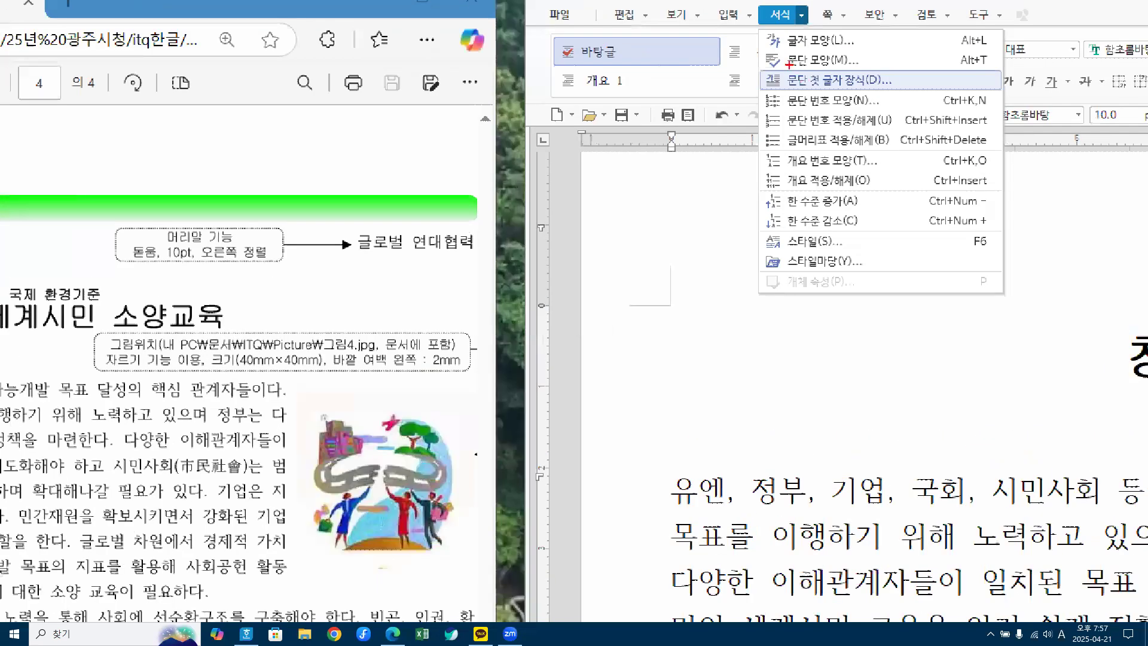
{"action": "left_click_drag", "start_coordinate": [806, 79], "coordinate": [833, 73]}
{"action": "key", "text": "Escape"}
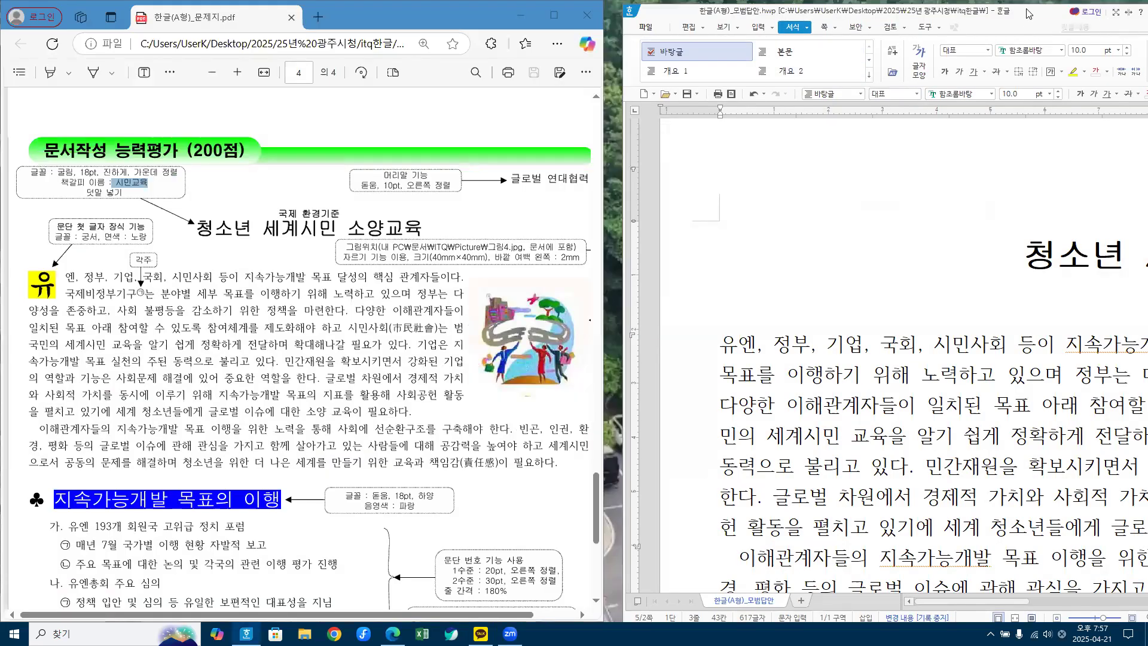
{"action": "left_click_drag", "start_coordinate": [1028, 13], "coordinate": [259, 4]}
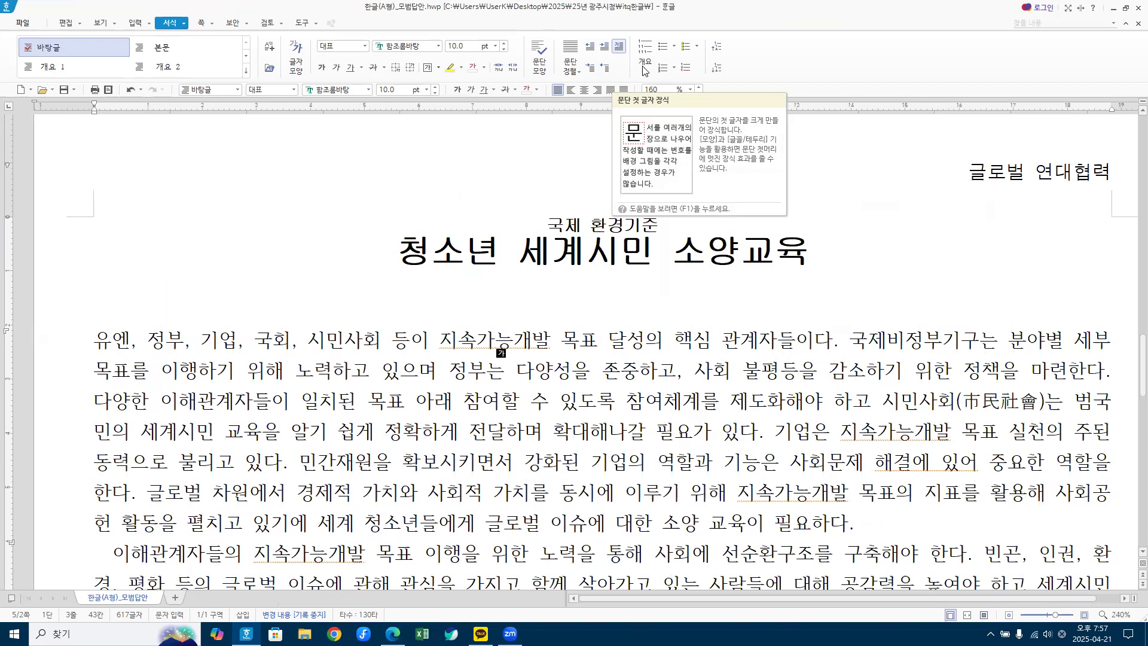
{"action": "left_click", "coordinate": [185, 25]}
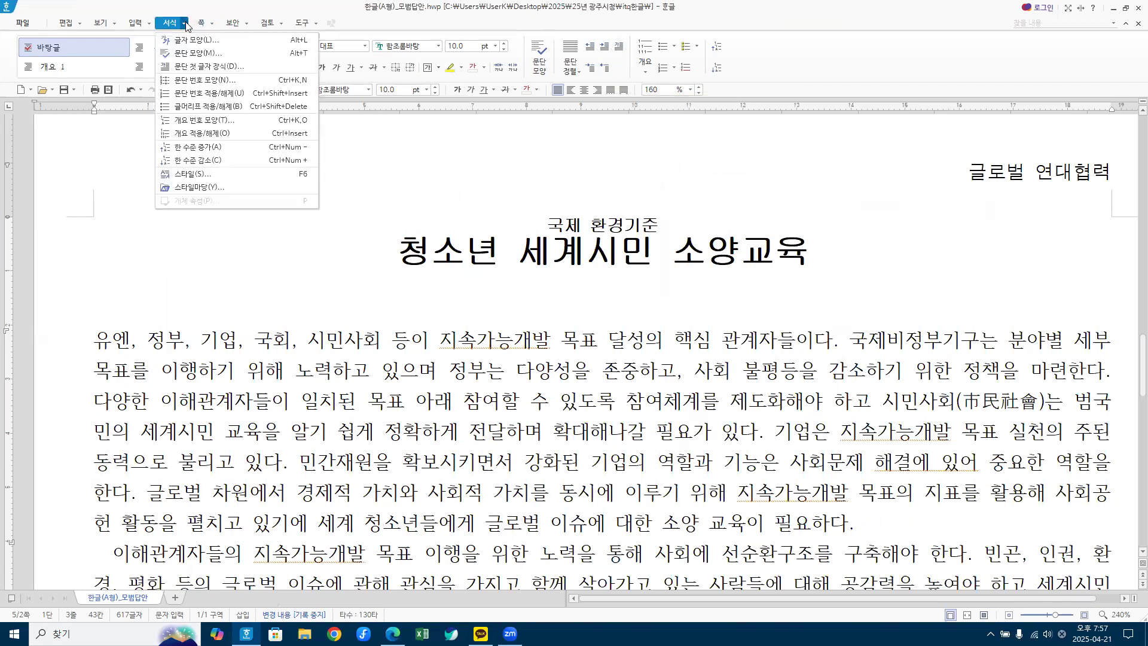
{"action": "left_click", "coordinate": [216, 67]}
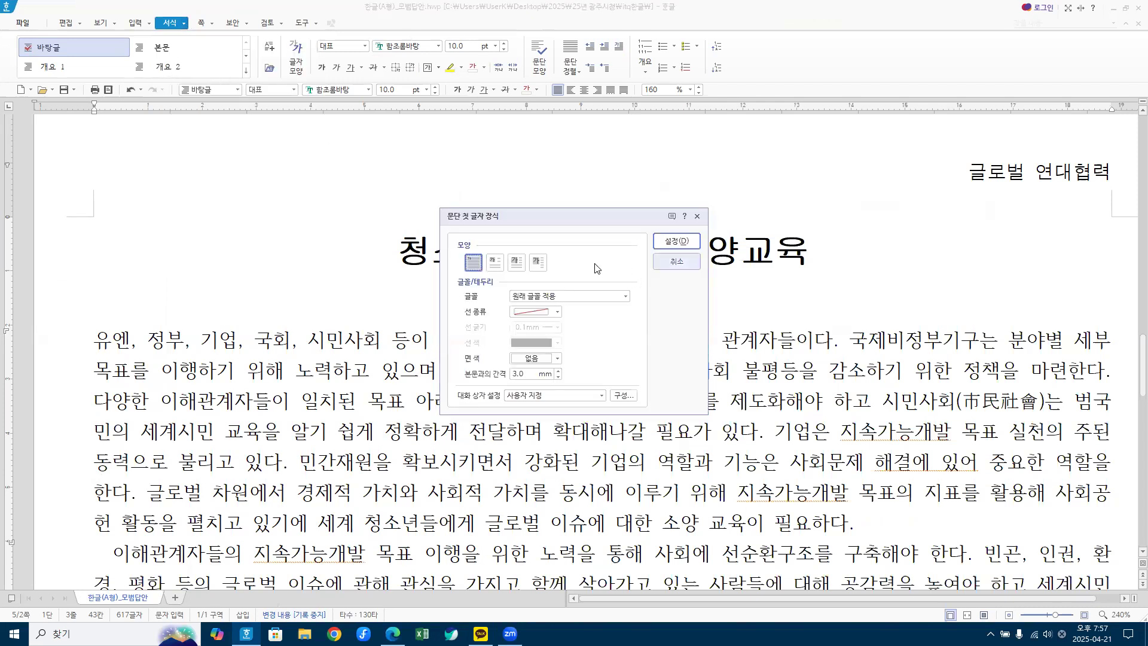
{"action": "left_click", "coordinate": [666, 262]}
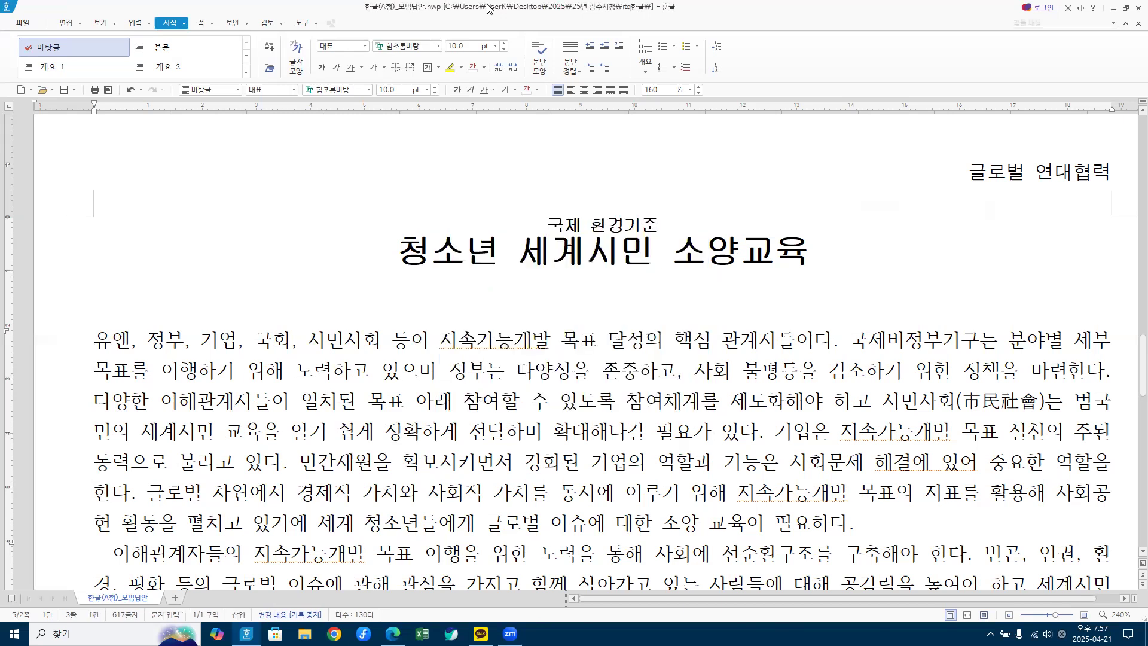
Step: Restore the window beside the reference and choose the 2줄 drop-cap shape for the first paragraph
{"action": "double_click", "coordinate": [417, 14]}
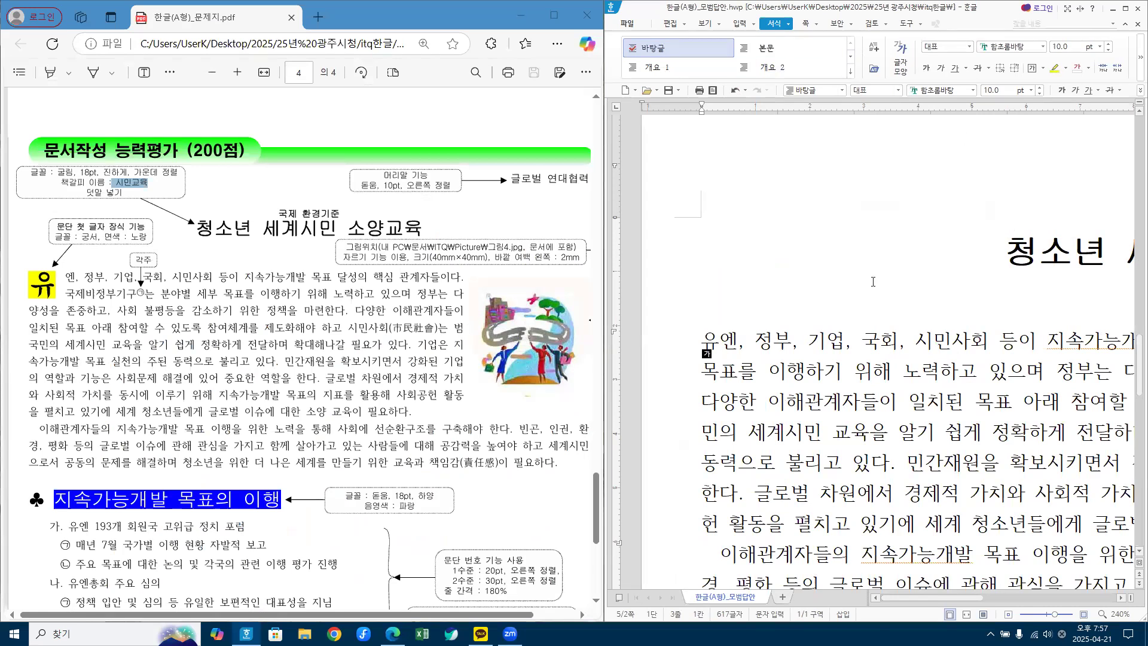
{"action": "left_click", "coordinate": [843, 342]}
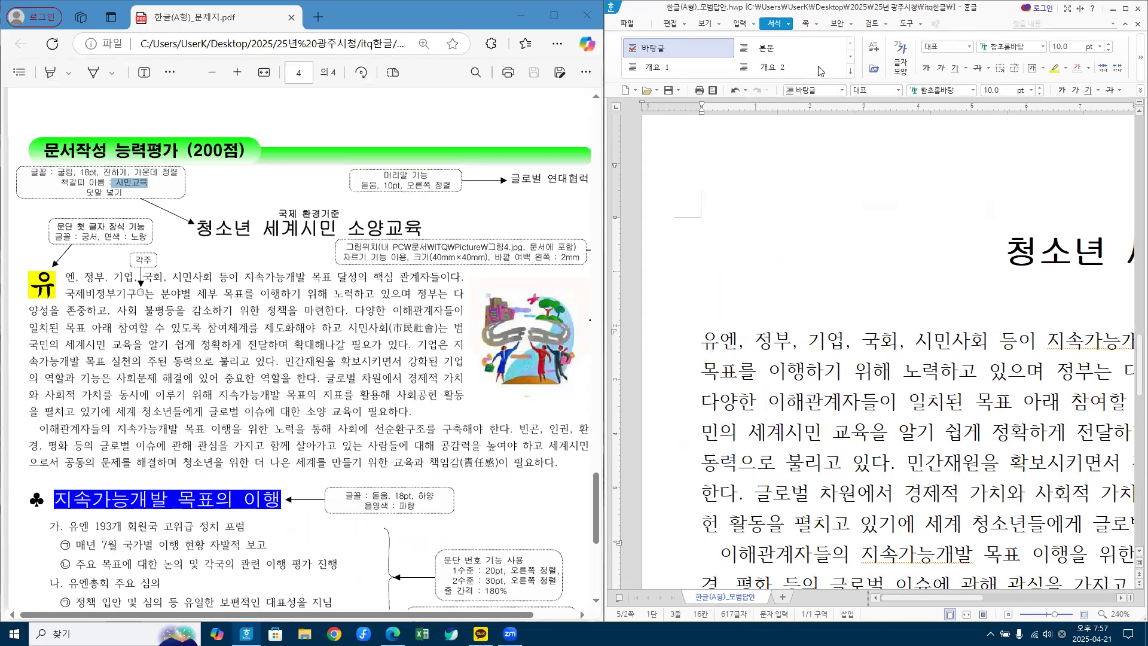
{"action": "left_click", "coordinate": [789, 25]}
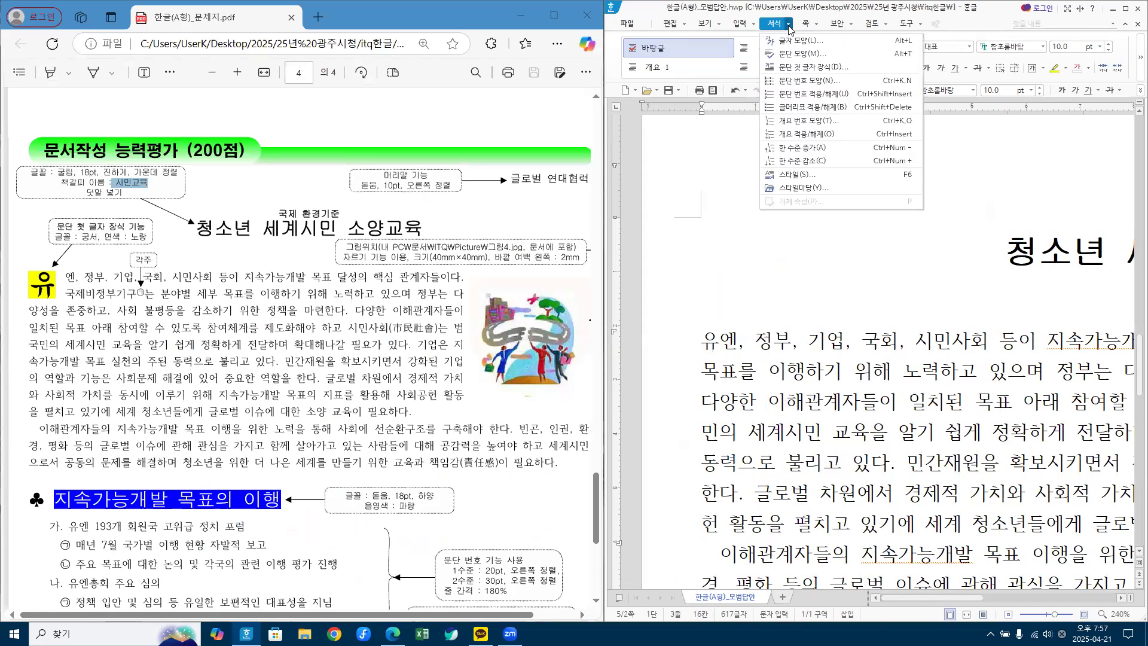
{"action": "left_click", "coordinate": [813, 67]}
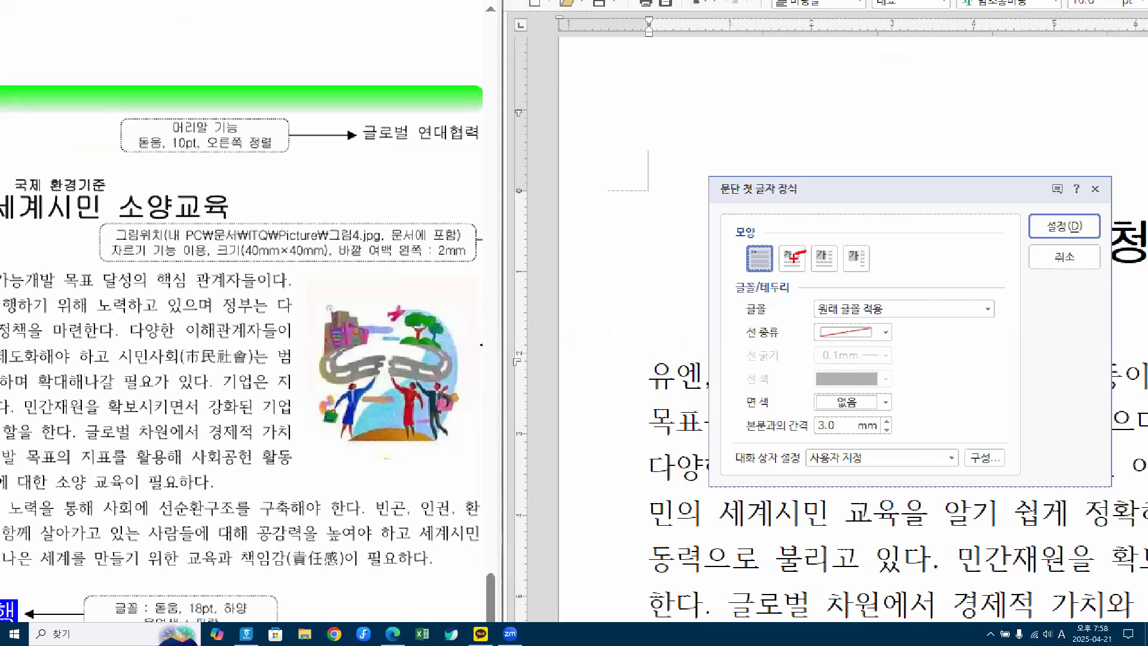
{"action": "mouse_move", "coordinate": [789, 259]}
{"action": "left_mouse_down"}
{"action": "mouse_move", "coordinate": [773, 258]}
{"action": "mouse_move", "coordinate": [782, 245]}
{"action": "left_mouse_up"}
{"action": "mouse_move", "coordinate": [203, 272]}
{"action": "left_mouse_down"}
{"action": "mouse_move", "coordinate": [226, 309]}
{"action": "mouse_move", "coordinate": [201, 263]}
{"action": "mouse_move", "coordinate": [195, 293]}
{"action": "left_mouse_up"}
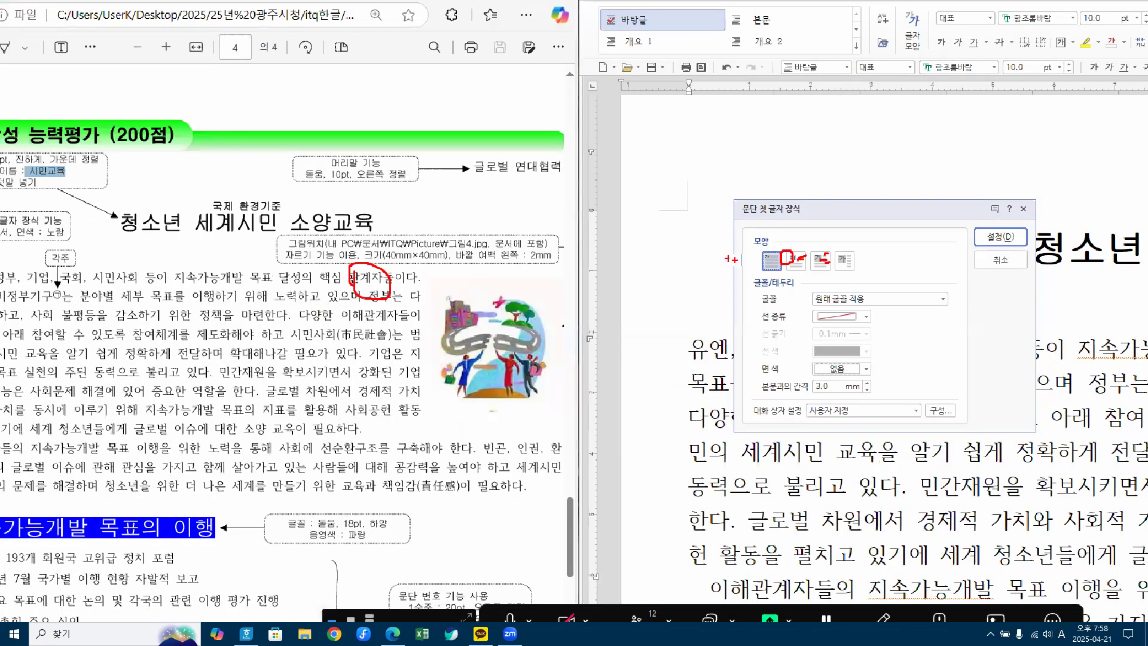
{"action": "mouse_move", "coordinate": [786, 238]}
{"action": "left_mouse_down"}
{"action": "mouse_move", "coordinate": [791, 263]}
{"action": "mouse_move", "coordinate": [831, 233]}
{"action": "left_mouse_up"}
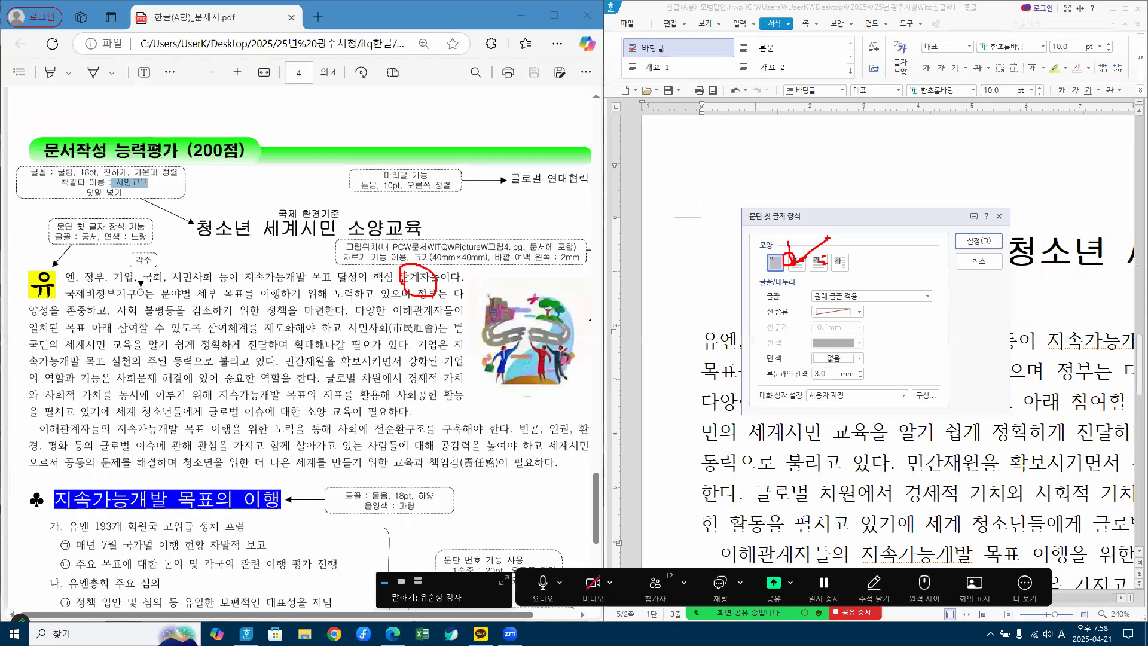
{"action": "key", "text": "Escape"}
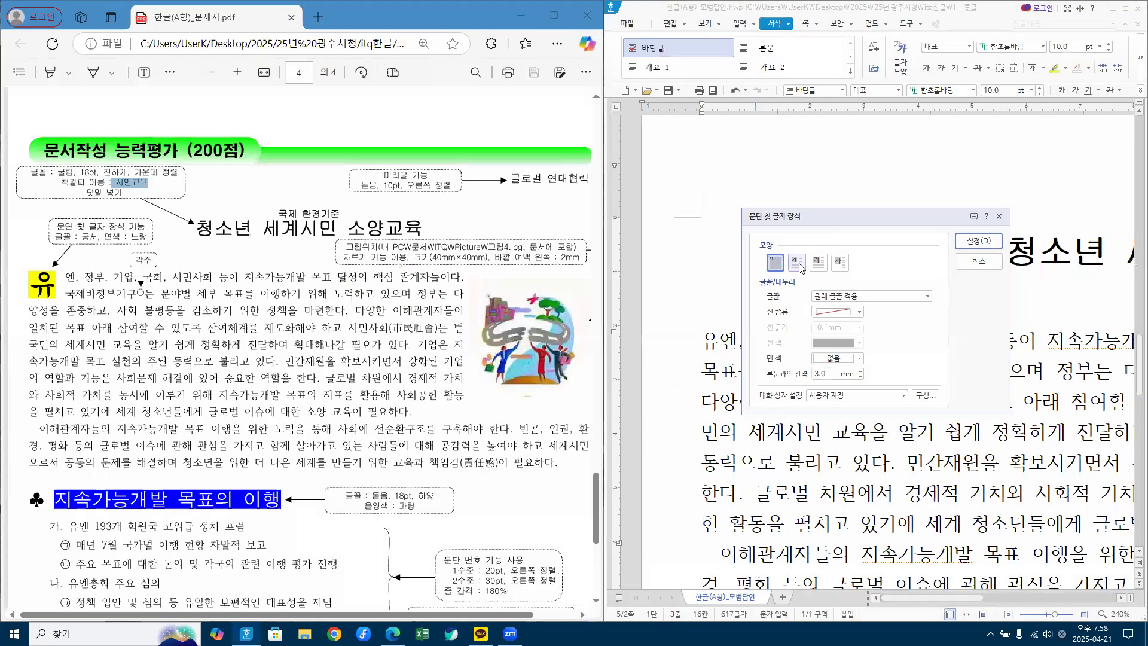
{"action": "left_click", "coordinate": [796, 263]}
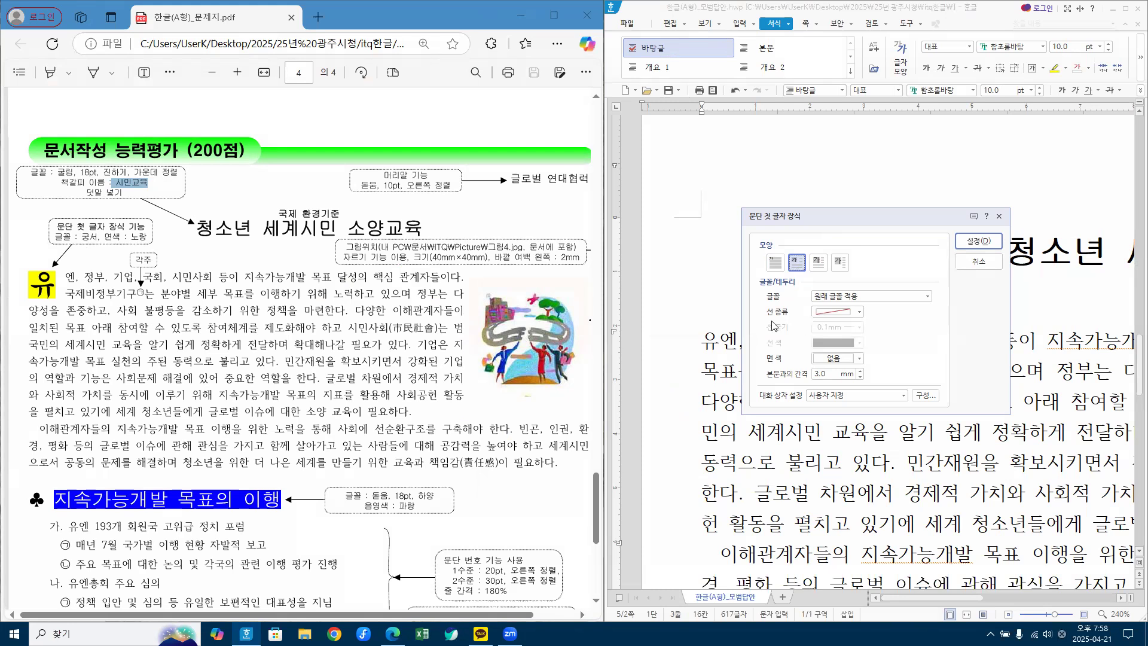
Step: Set the drop cap font to 궁서 and its fill colour to yellow, then apply it
{"action": "left_click", "coordinate": [864, 297]}
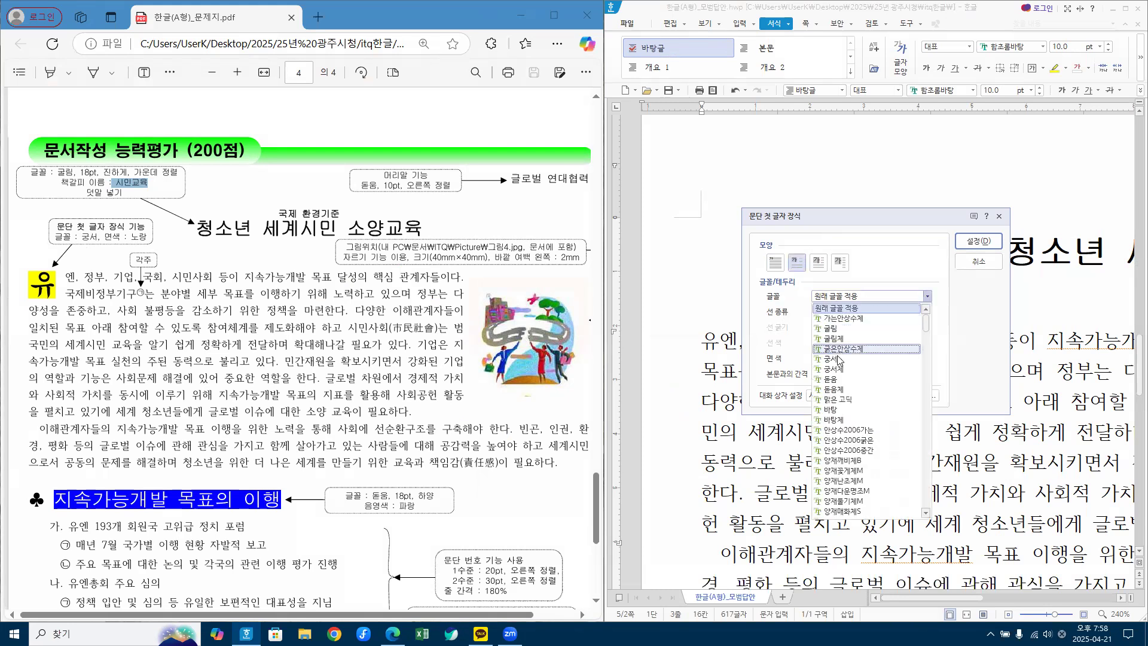
{"action": "mouse_move", "coordinate": [925, 326]}
{"action": "left_mouse_down"}
{"action": "mouse_move", "coordinate": [928, 361]}
{"action": "mouse_move", "coordinate": [927, 314]}
{"action": "left_mouse_up"}
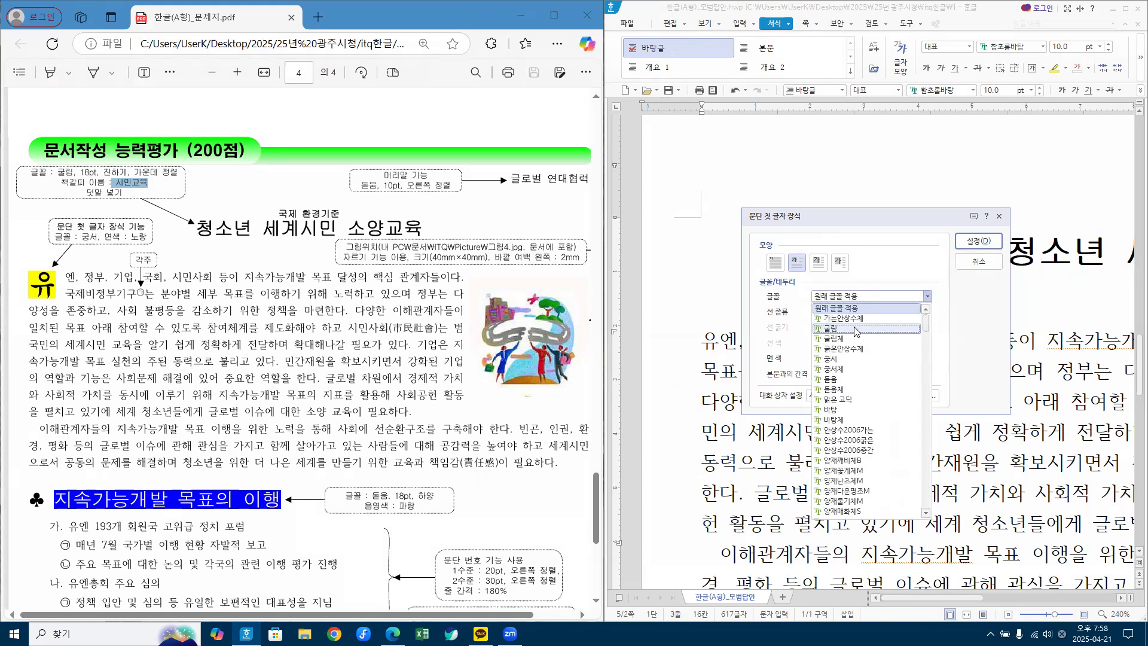
{"action": "mouse_move", "coordinate": [926, 325]}
{"action": "left_mouse_down"}
{"action": "mouse_move", "coordinate": [926, 375]}
{"action": "mouse_move", "coordinate": [924, 307]}
{"action": "left_mouse_up"}
{"action": "left_click", "coordinate": [832, 360]}
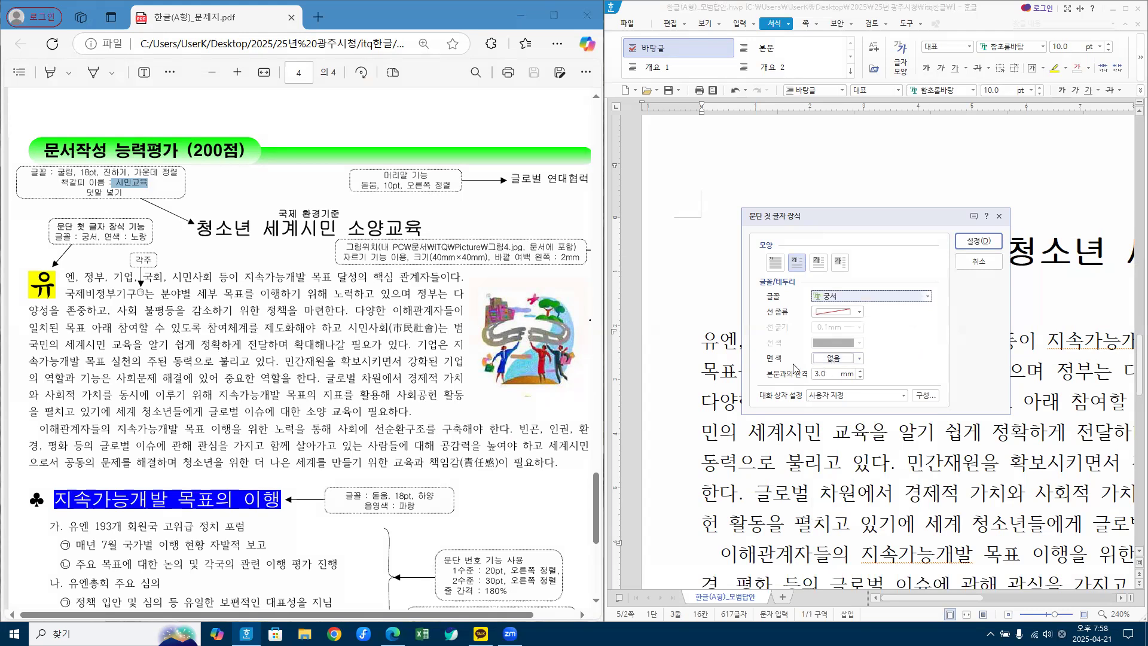
{"action": "left_click", "coordinate": [845, 364]}
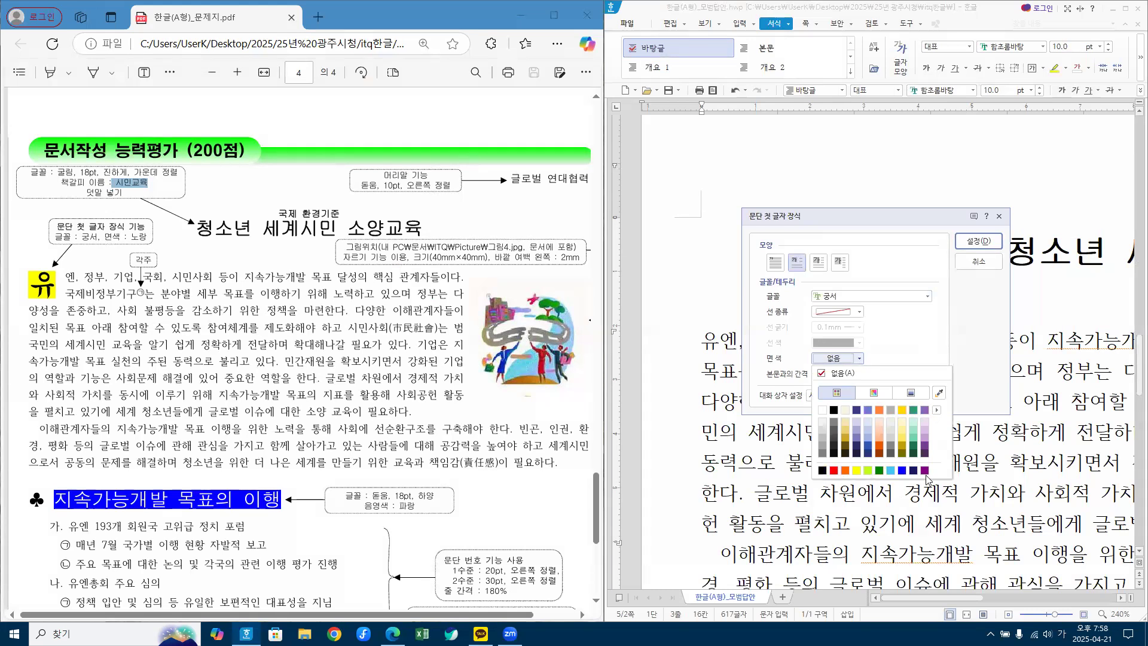
{"action": "left_click", "coordinate": [856, 470]}
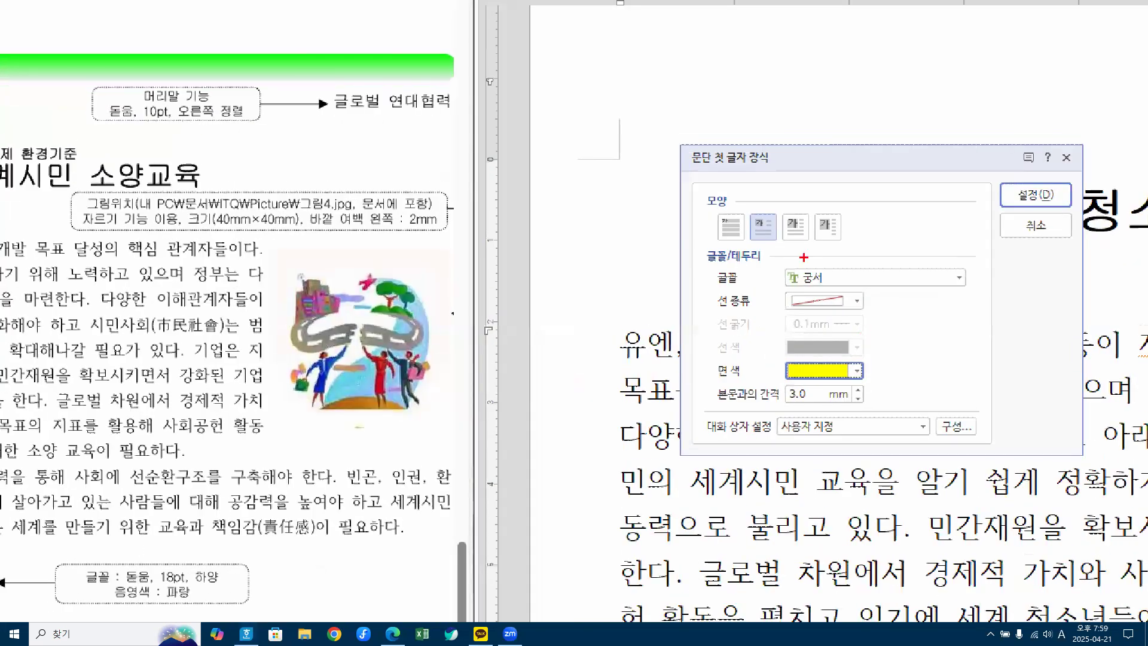
{"action": "left_click_drag", "start_coordinate": [750, 202], "coordinate": [785, 176]}
{"action": "mouse_move", "coordinate": [789, 261]}
{"action": "left_mouse_down"}
{"action": "mouse_move", "coordinate": [789, 289]}
{"action": "mouse_move", "coordinate": [874, 289]}
{"action": "left_mouse_up"}
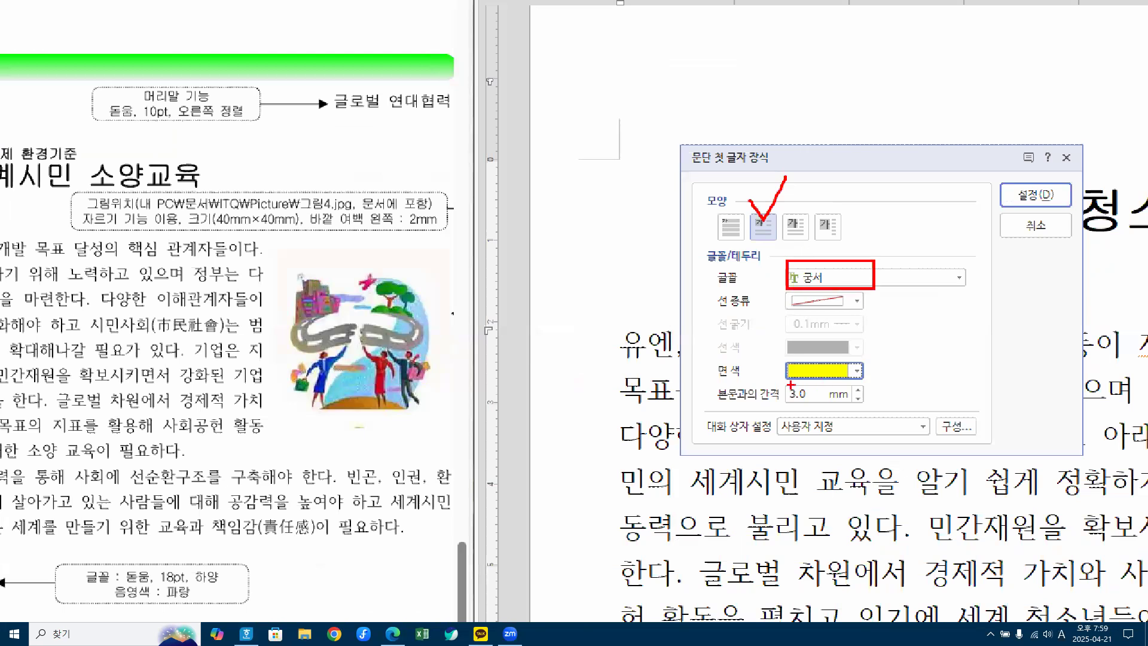
{"action": "left_click_drag", "start_coordinate": [777, 354], "coordinate": [880, 380]}
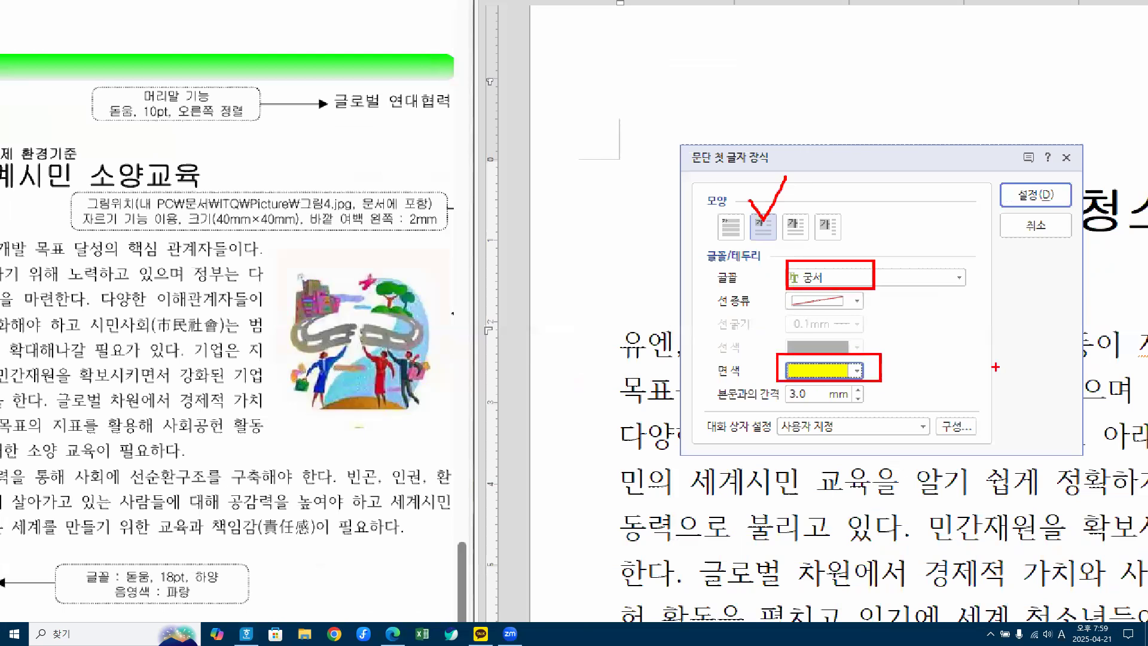
{"action": "left_click_drag", "start_coordinate": [1032, 186], "coordinate": [1065, 179]}
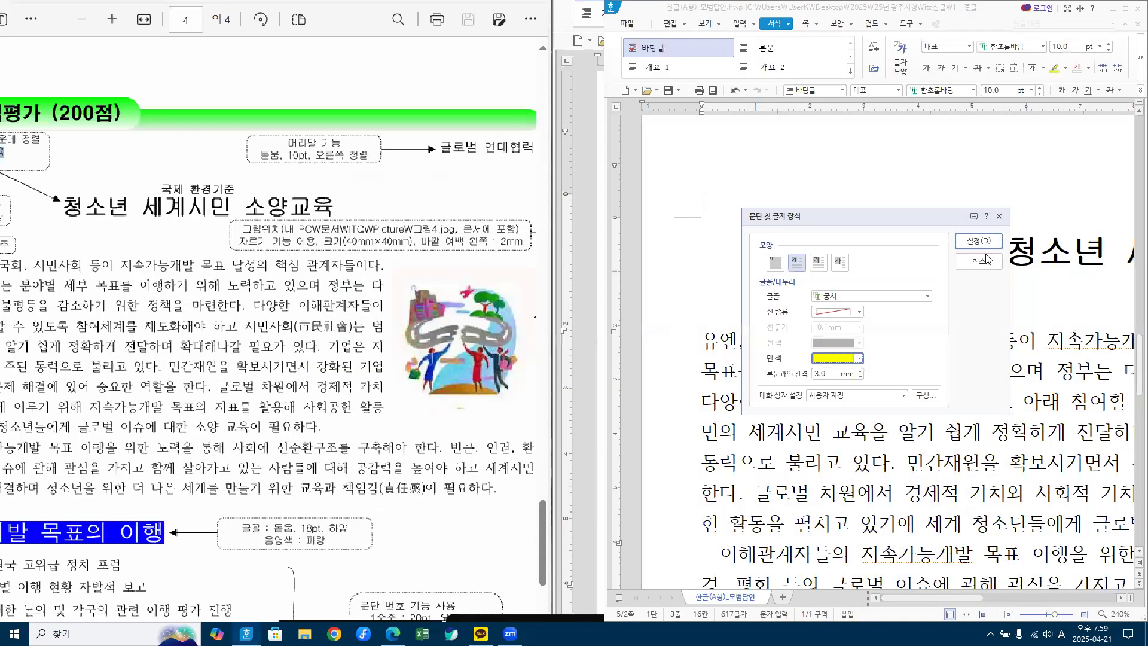
{"action": "left_click", "coordinate": [1035, 195]}
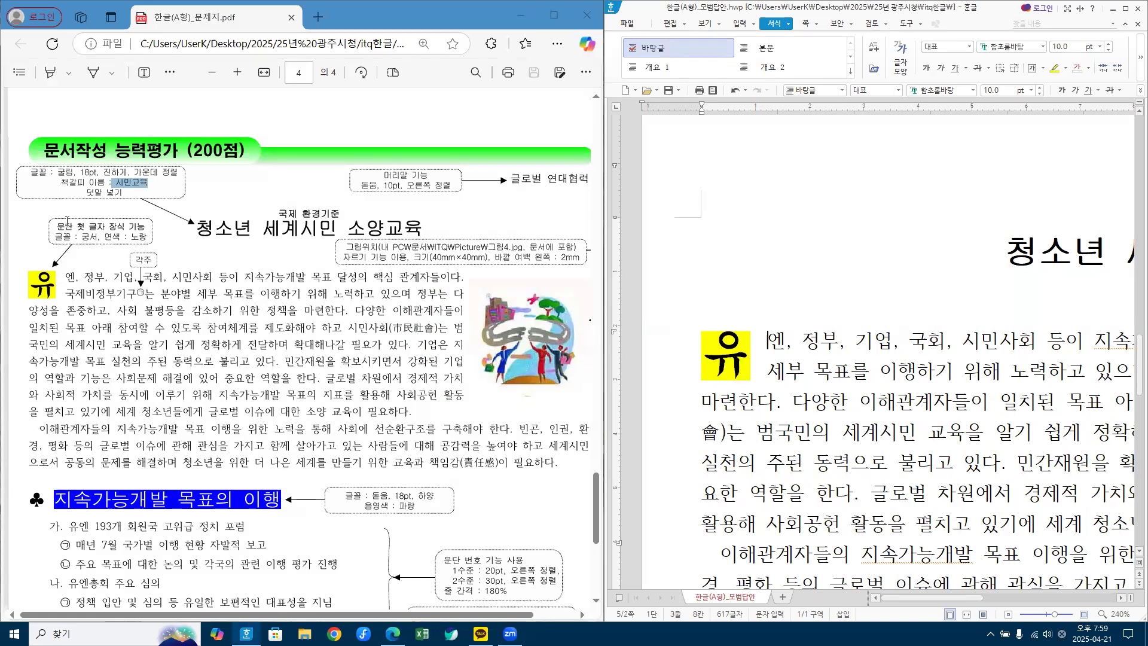
{"action": "key", "text": "Hangul"}
{"action": "left_click_drag", "start_coordinate": [68, 293], "coordinate": [132, 293]}
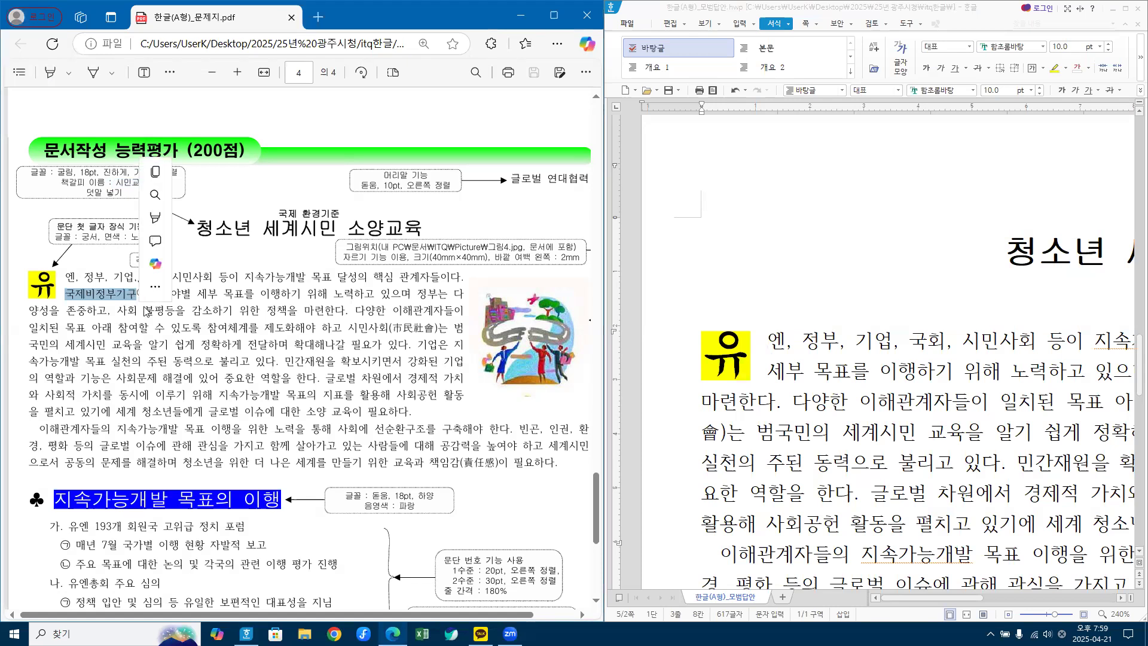
{"action": "left_click", "coordinate": [141, 292]}
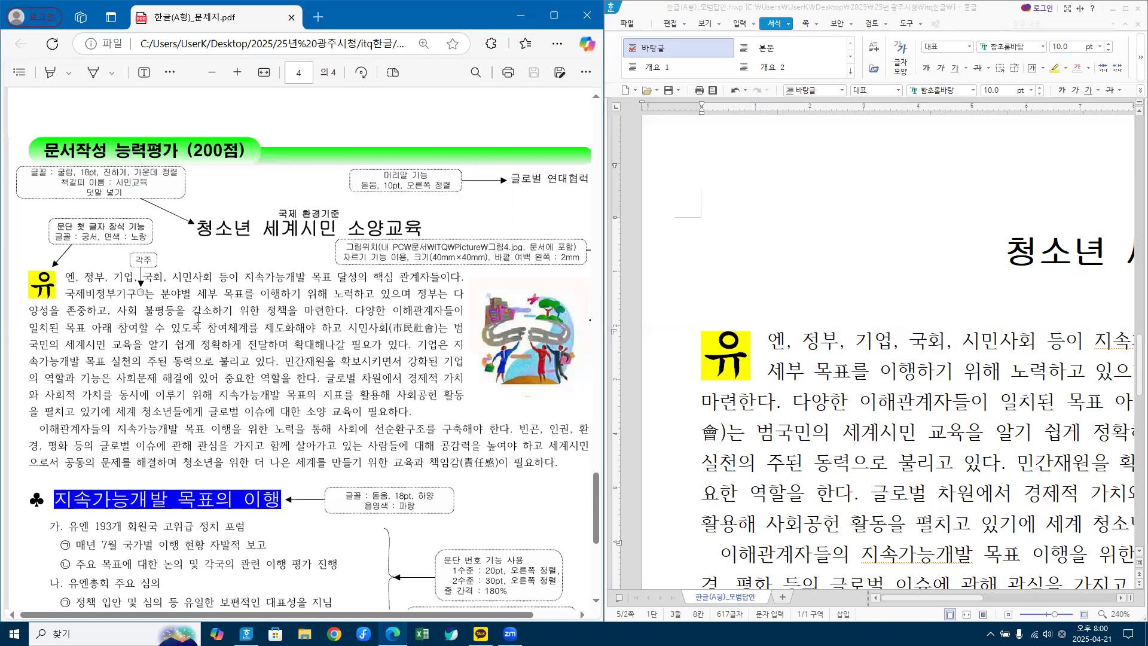
{"action": "scroll", "coordinate": [199, 318], "scroll_direction": "down", "scroll_amount": 3}
{"action": "scroll", "coordinate": [199, 318], "scroll_direction": "down", "scroll_amount": 2}
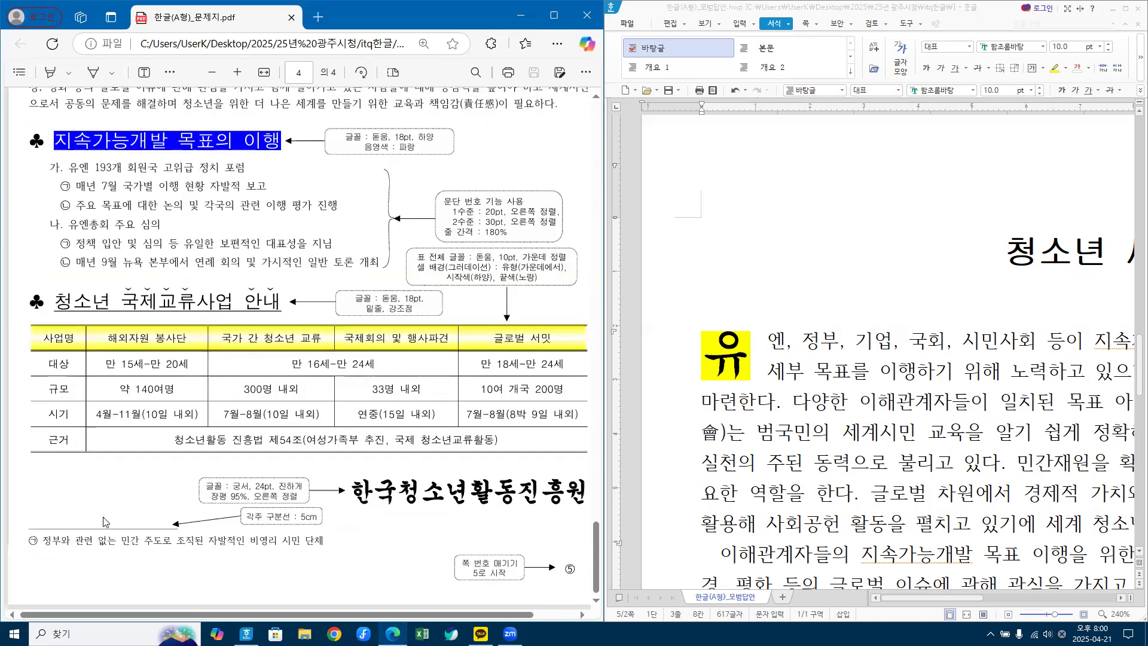
{"action": "left_click_drag", "start_coordinate": [27, 541], "coordinate": [312, 553]}
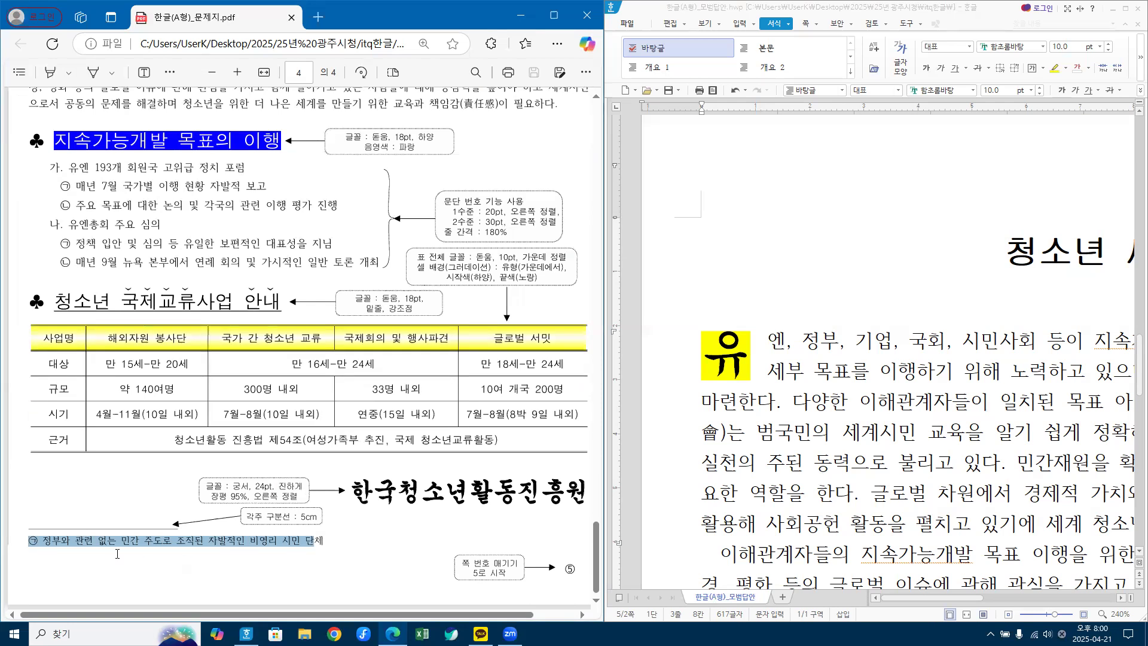
{"action": "left_click", "coordinate": [267, 555]}
{"action": "scroll", "coordinate": [272, 536], "scroll_direction": "up", "scroll_amount": 5}
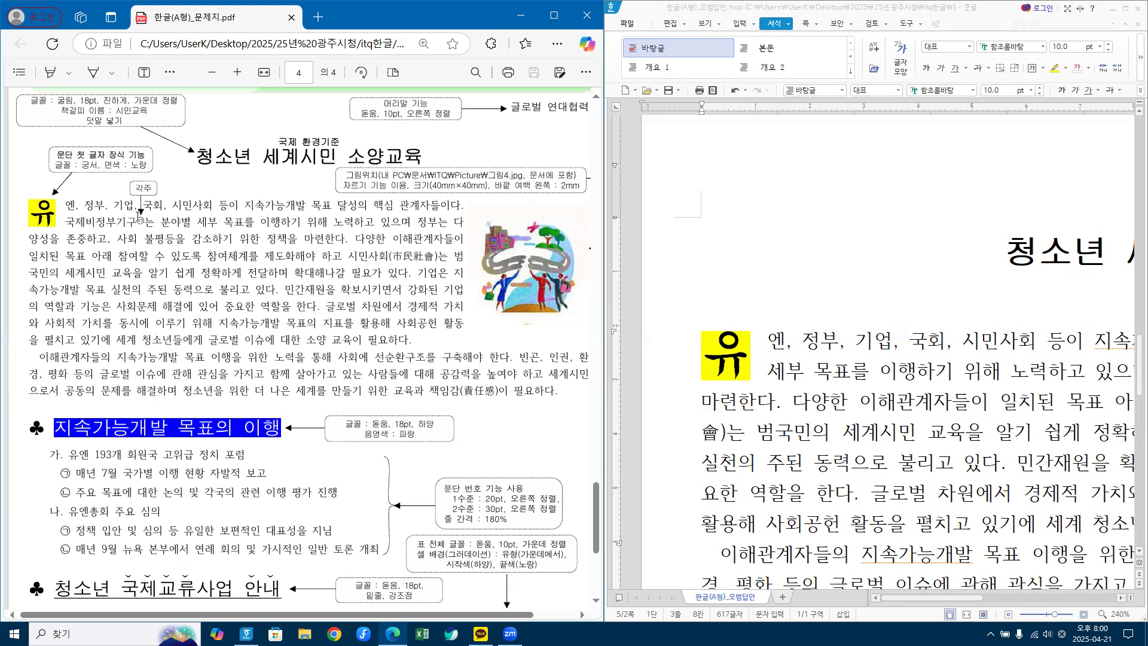
{"action": "scroll", "coordinate": [132, 309], "scroll_direction": "down", "scroll_amount": 5}
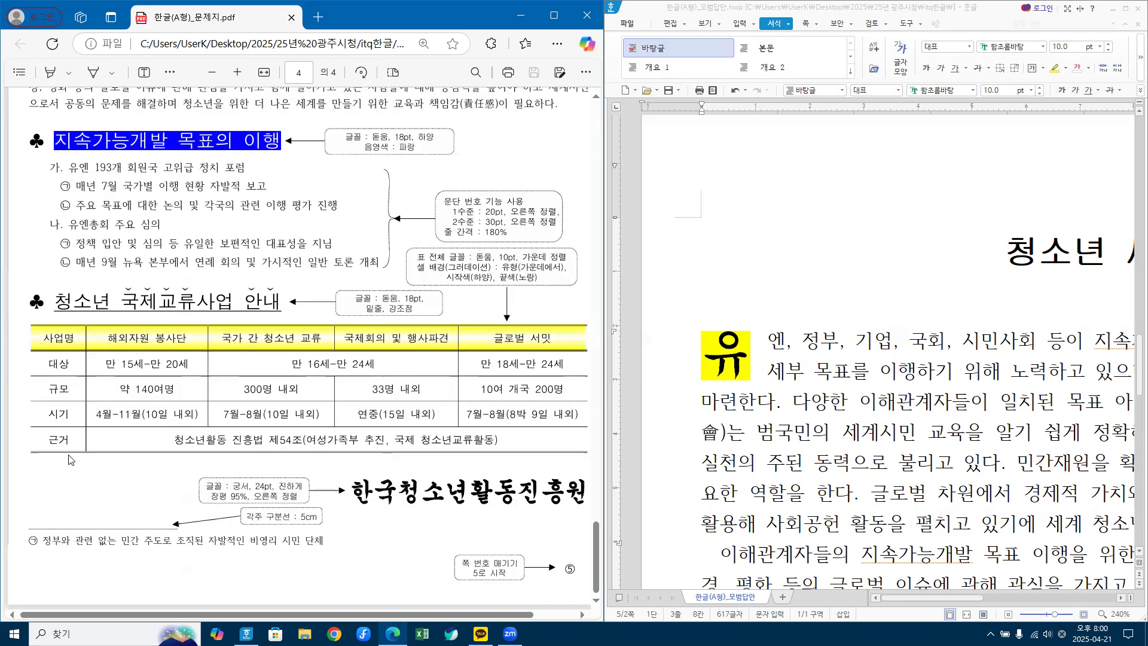
{"action": "scroll", "coordinate": [203, 154], "scroll_direction": "up", "scroll_amount": 5}
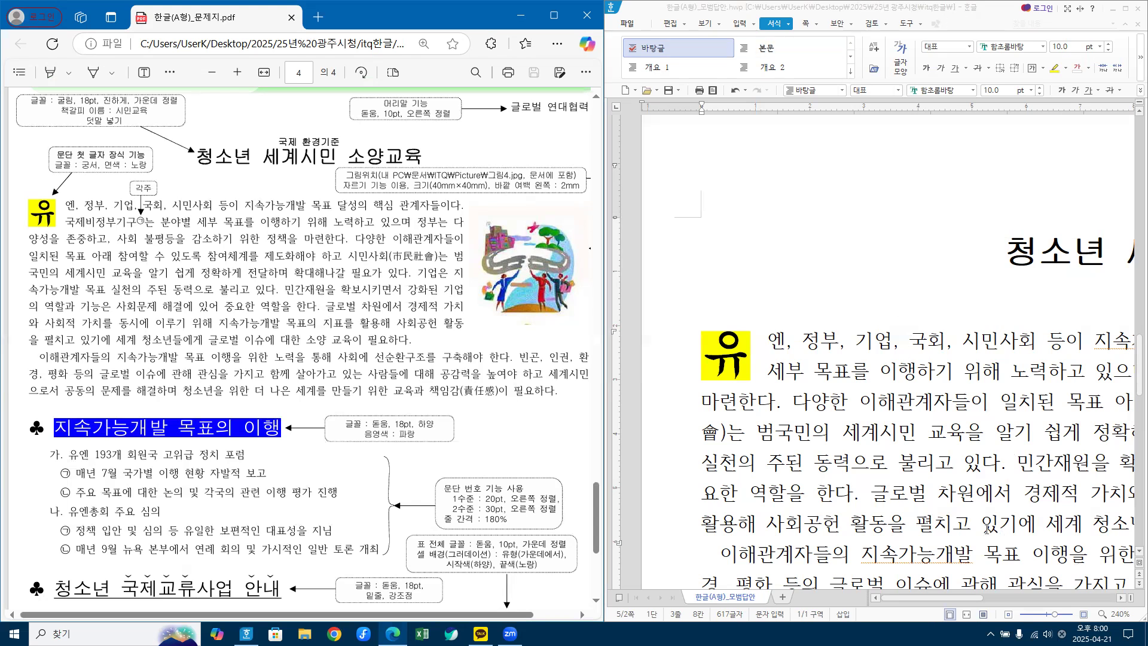
Step: Move the Hangul window left and stretch its right edge to the screen edge
{"action": "left_click", "coordinate": [1060, 615]}
{"action": "scroll", "coordinate": [1060, 615], "scroll_direction": "down", "scroll_amount": 1}
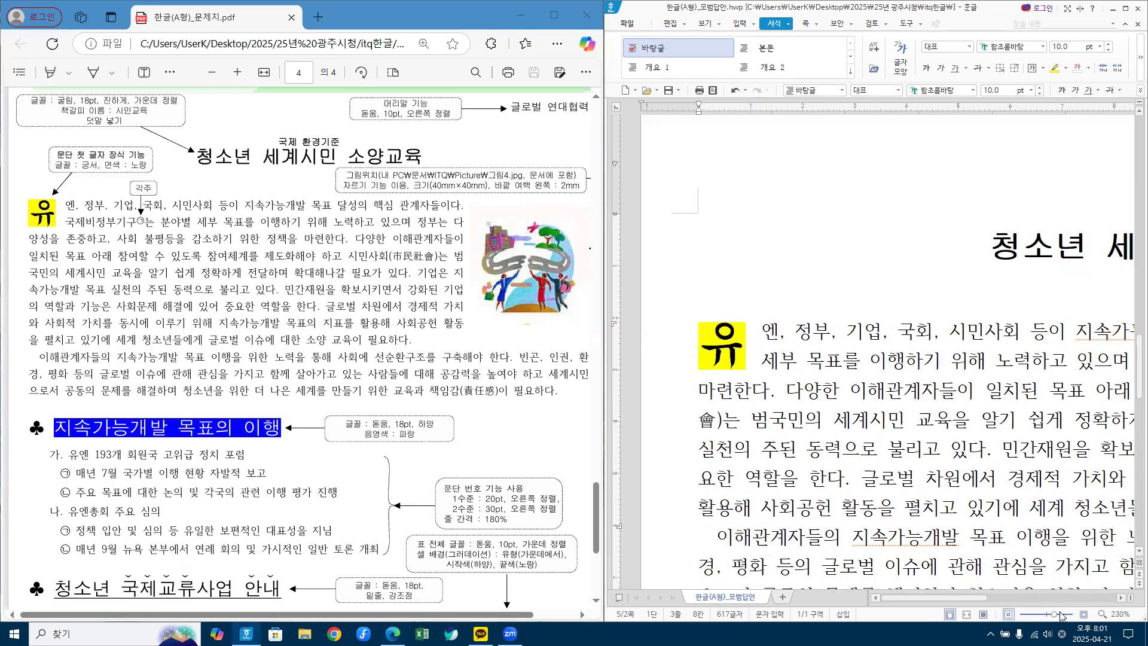
{"action": "scroll", "coordinate": [1059, 616], "scroll_direction": "down", "scroll_amount": 3}
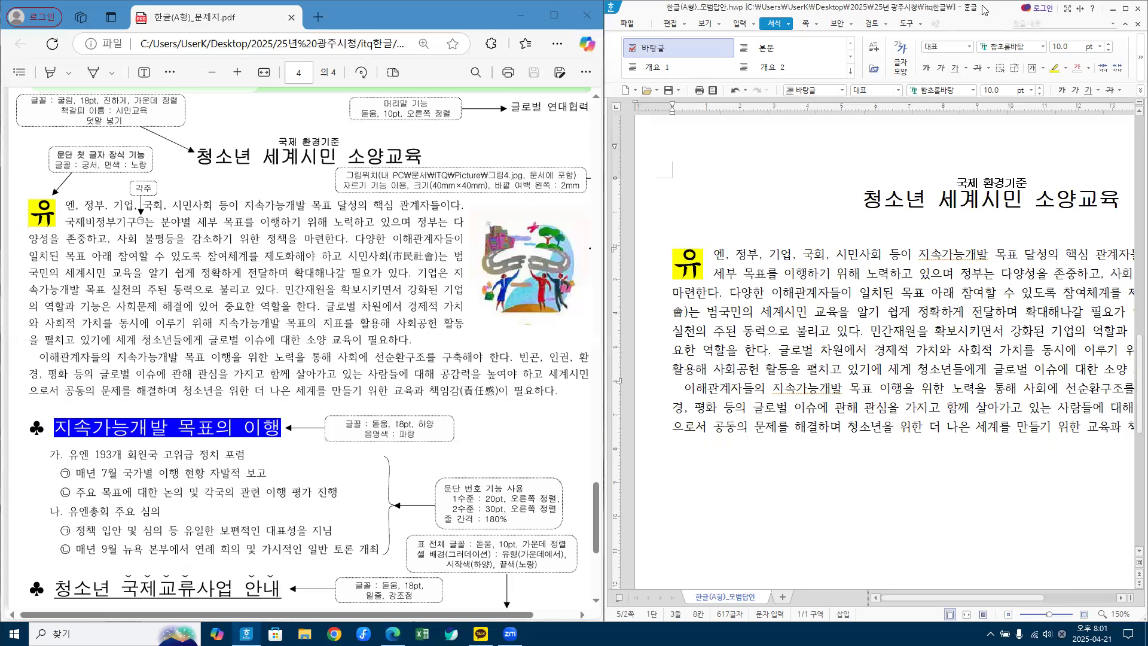
{"action": "left_click_drag", "start_coordinate": [983, 10], "coordinate": [887, 10]}
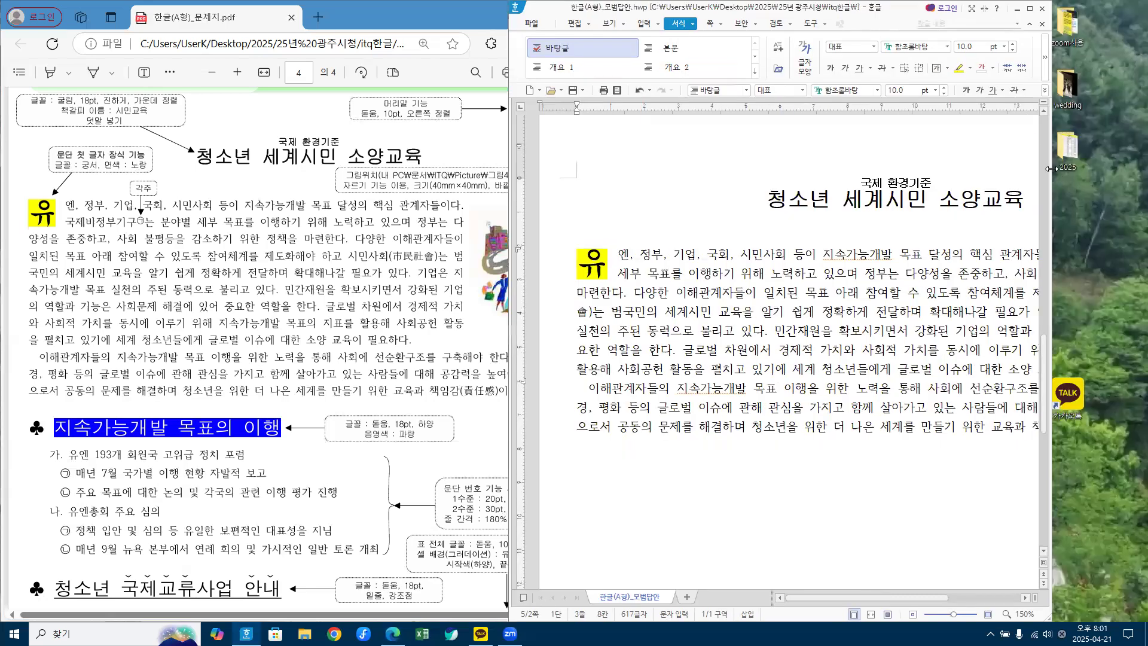
{"action": "left_click_drag", "start_coordinate": [1049, 169], "coordinate": [1145, 170]}
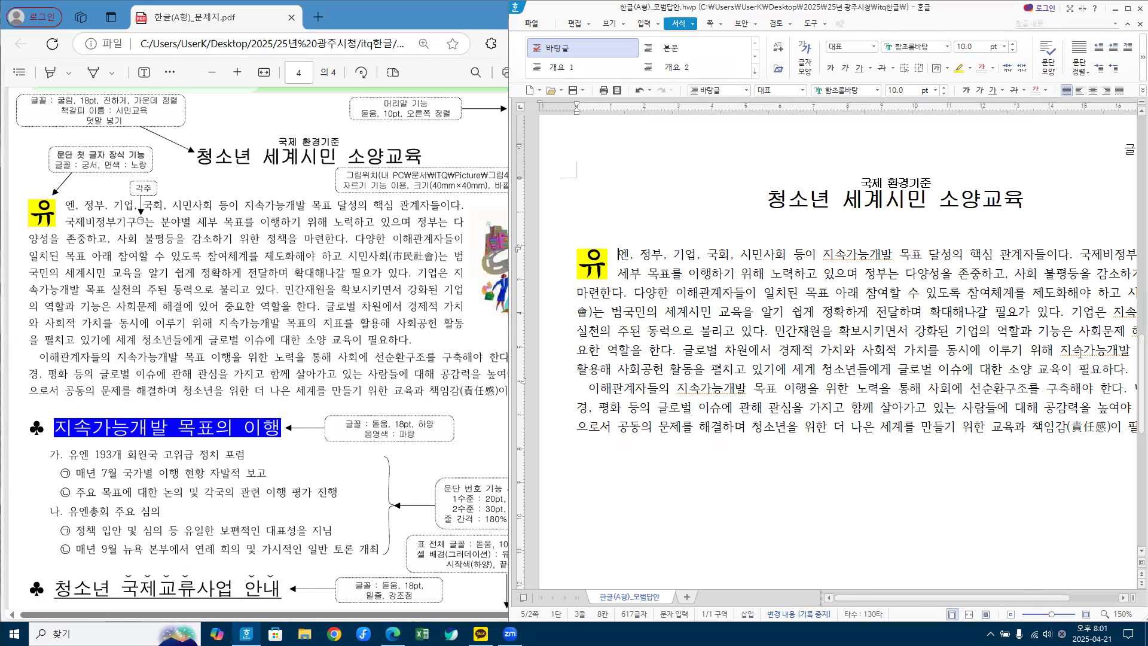
Step: Zoom the page to about 105% and place the caret after 국제비정부기구
{"action": "left_click", "coordinate": [1084, 615]}
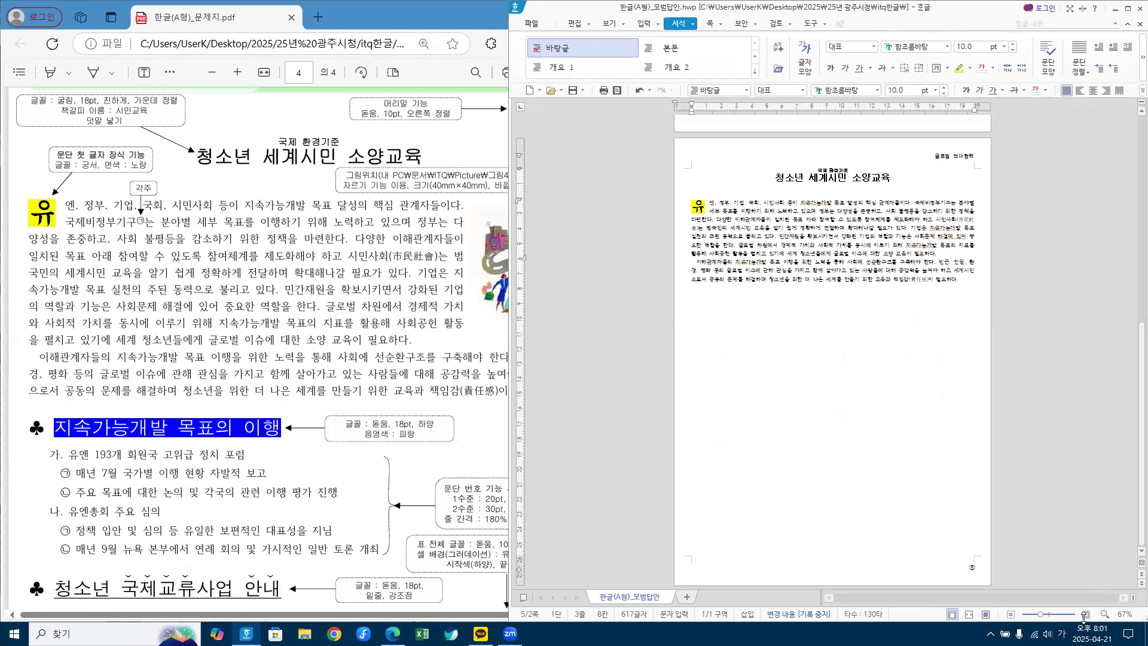
{"action": "left_click", "coordinate": [1087, 617]}
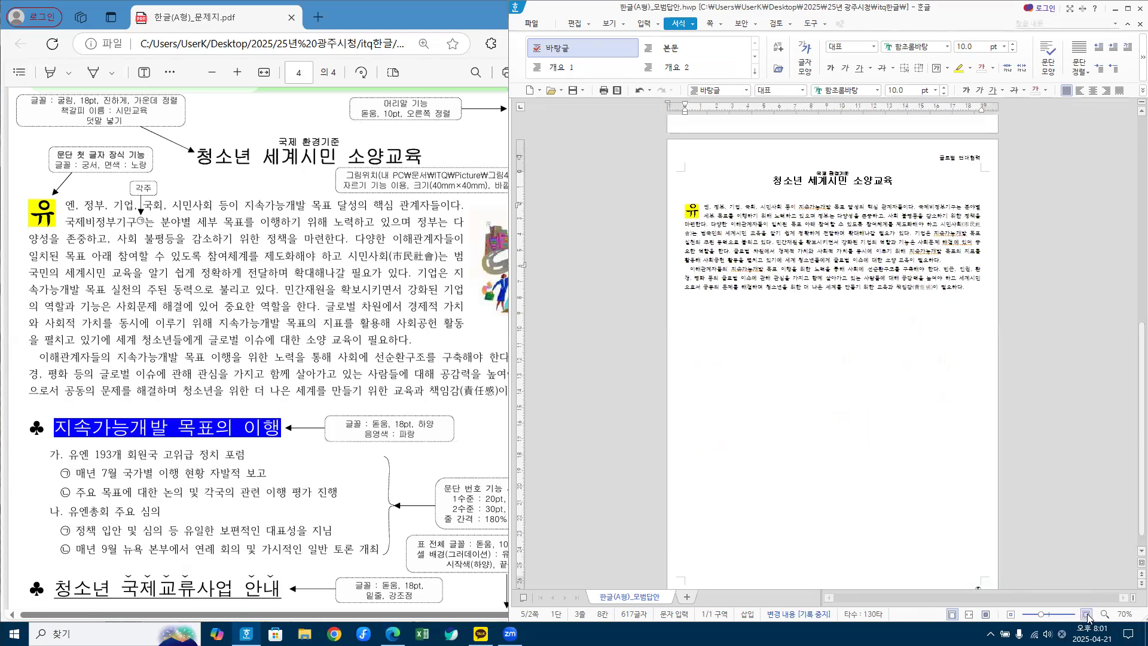
{"action": "left_click", "coordinate": [1088, 615]}
{"action": "left_click", "coordinate": [1088, 617]}
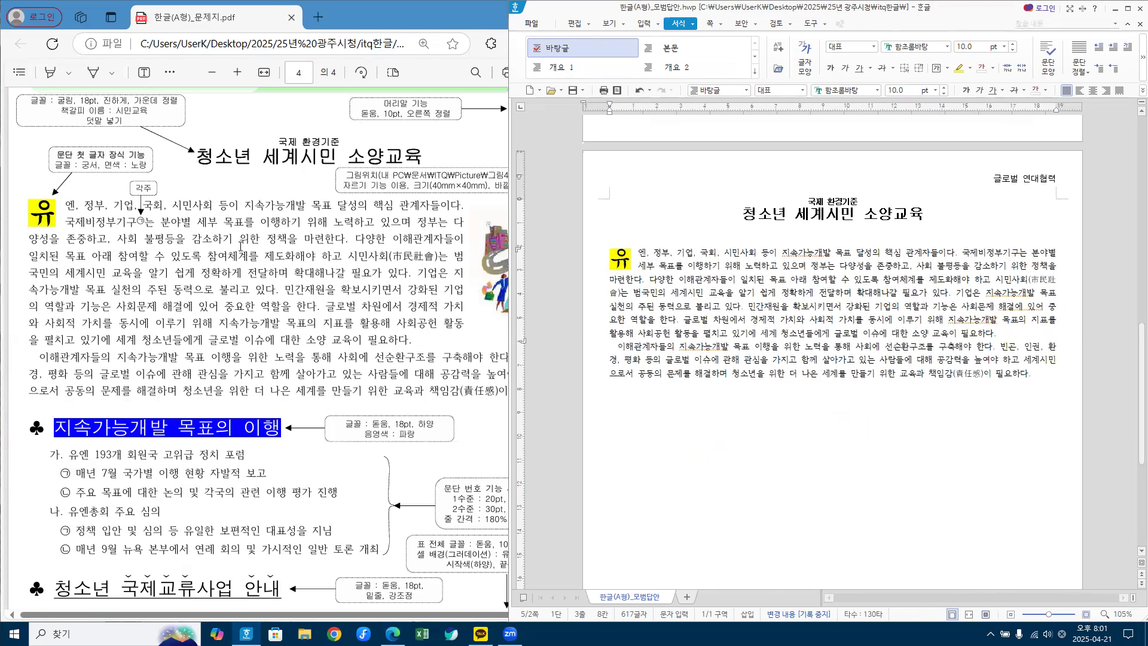
{"action": "left_click", "coordinate": [1016, 251]}
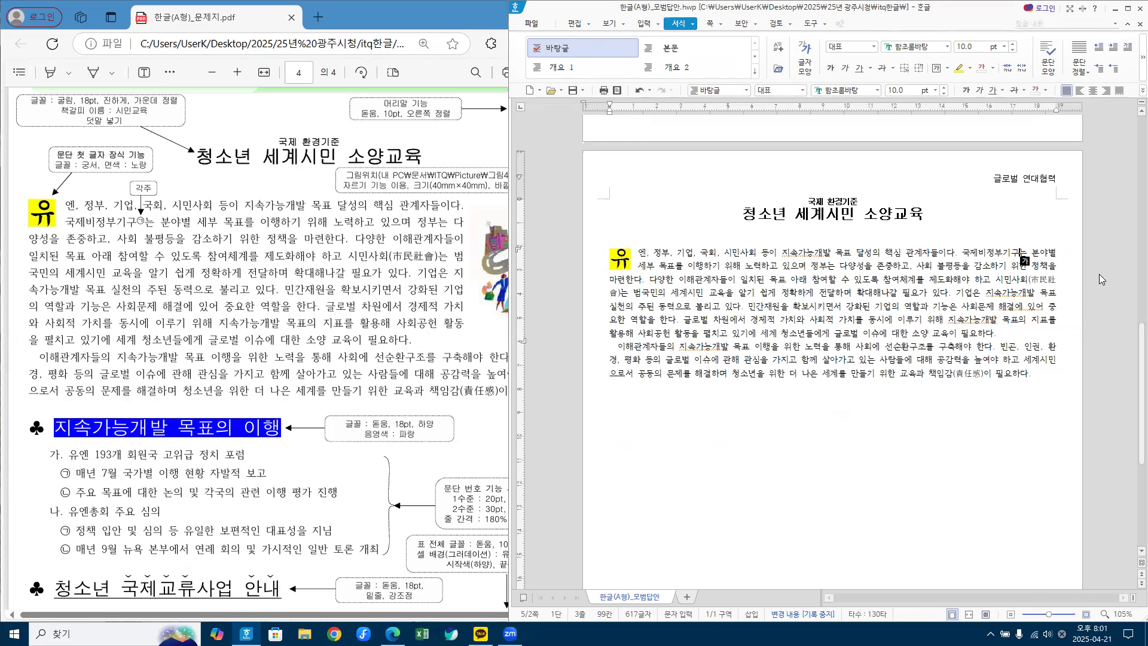
Step: Insert a footnote after 국제비정부기구 using 입력 > 주석 > 각주
{"action": "left_click", "coordinate": [657, 24]}
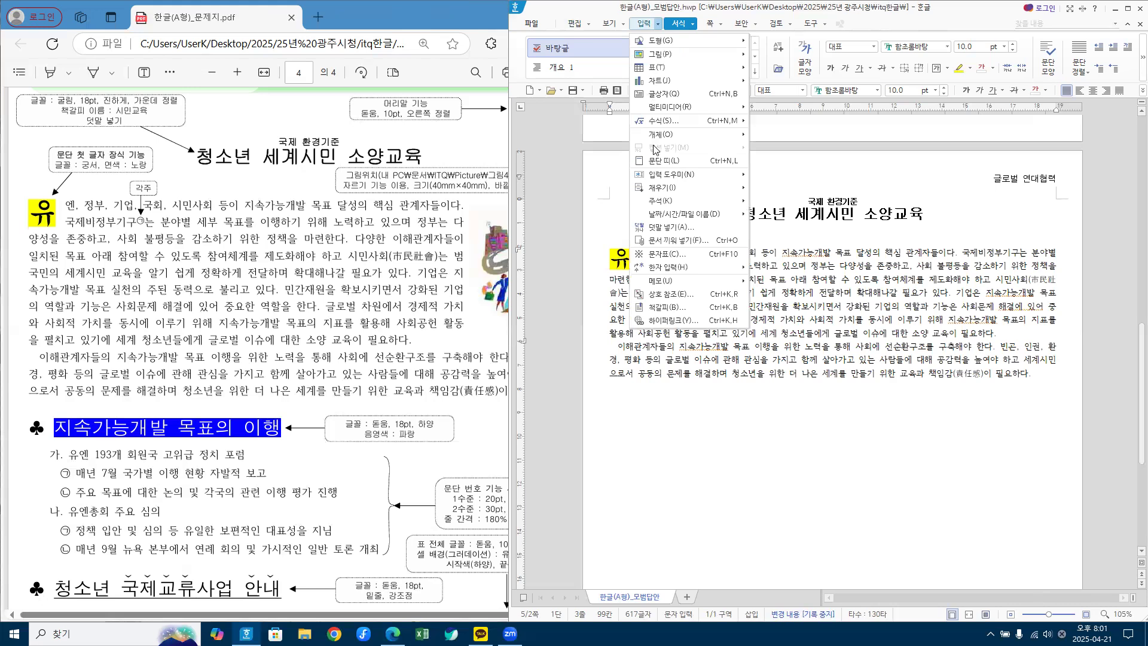
{"action": "mouse_move", "coordinate": [672, 202]}
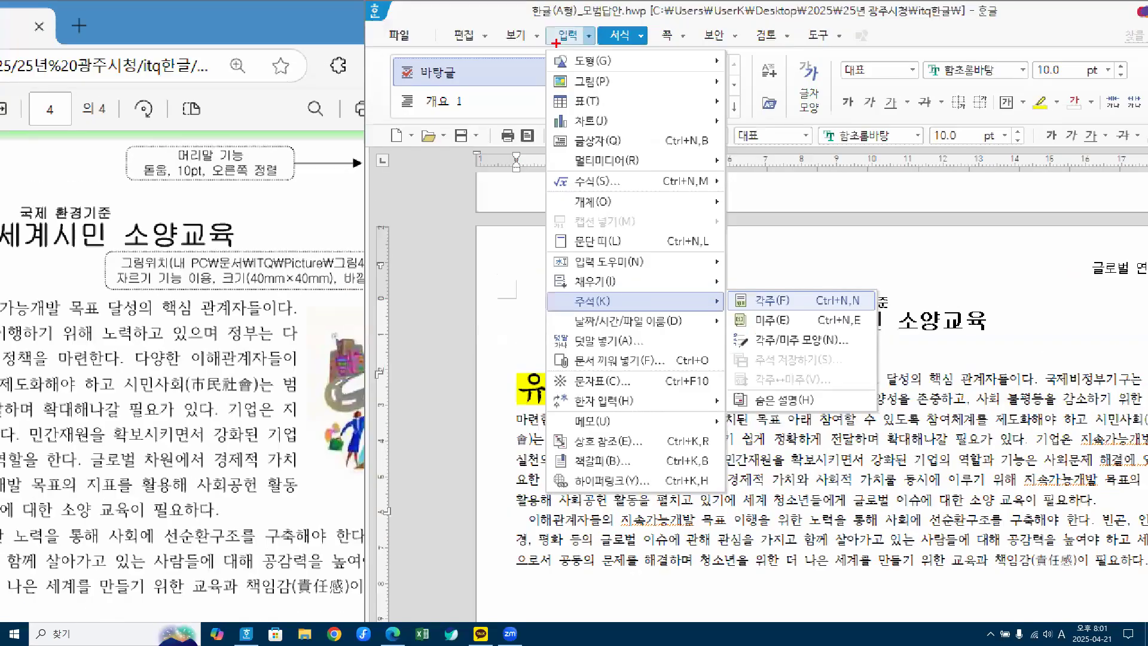
{"action": "mouse_move", "coordinate": [577, 19]}
{"action": "left_mouse_down"}
{"action": "mouse_move", "coordinate": [585, 36]}
{"action": "mouse_move", "coordinate": [602, 8]}
{"action": "left_mouse_up"}
{"action": "left_click_drag", "start_coordinate": [555, 291], "coordinate": [645, 312]}
{"action": "mouse_move", "coordinate": [737, 285]}
{"action": "left_mouse_down"}
{"action": "mouse_move", "coordinate": [801, 313]}
{"action": "mouse_move", "coordinate": [805, 286]}
{"action": "mouse_move", "coordinate": [805, 317]}
{"action": "left_mouse_up"}
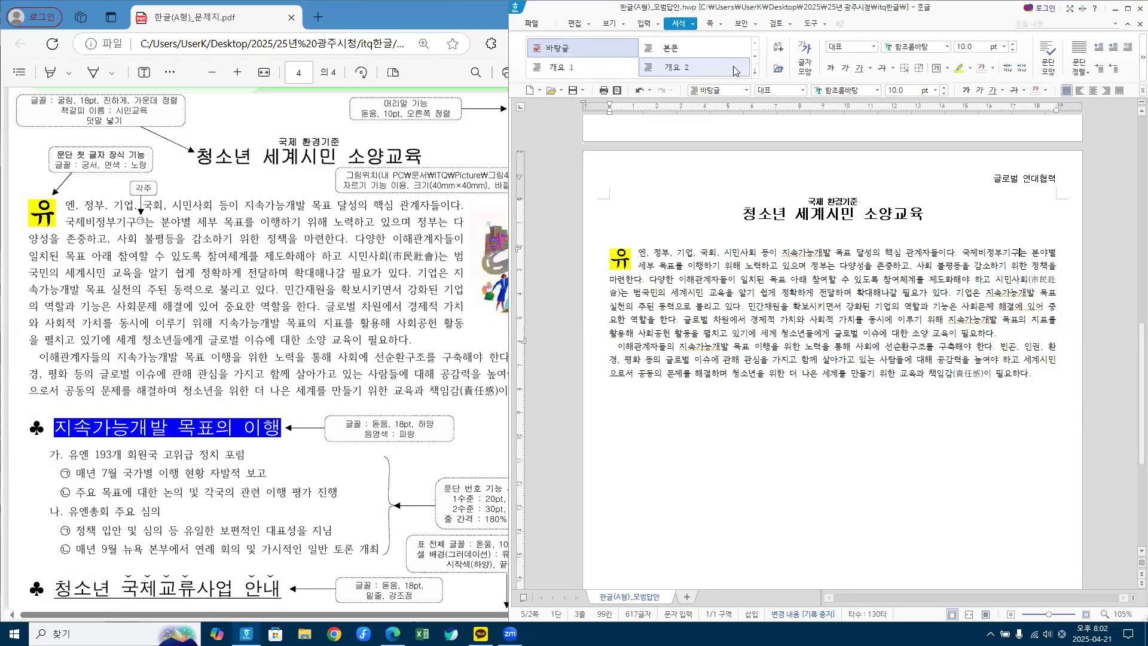
{"action": "left_click", "coordinate": [695, 24]}
{"action": "left_click", "coordinate": [694, 24]}
{"action": "left_click", "coordinate": [658, 25]}
{"action": "left_click", "coordinate": [657, 24]}
{"action": "left_click", "coordinate": [658, 25]}
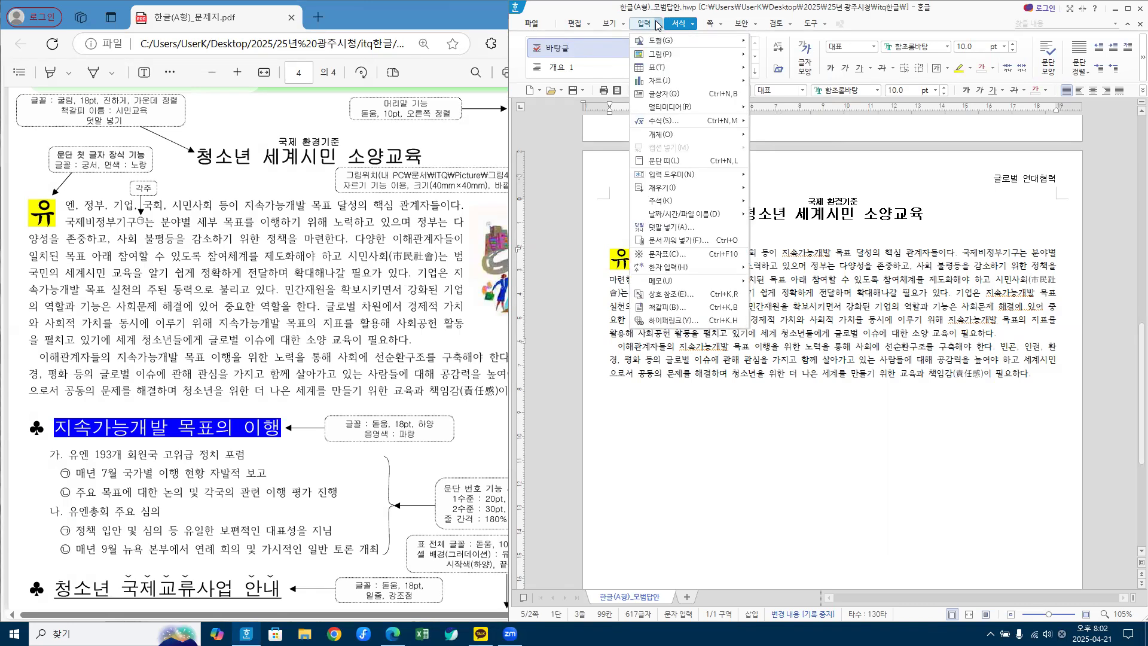
{"action": "mouse_move", "coordinate": [668, 205]}
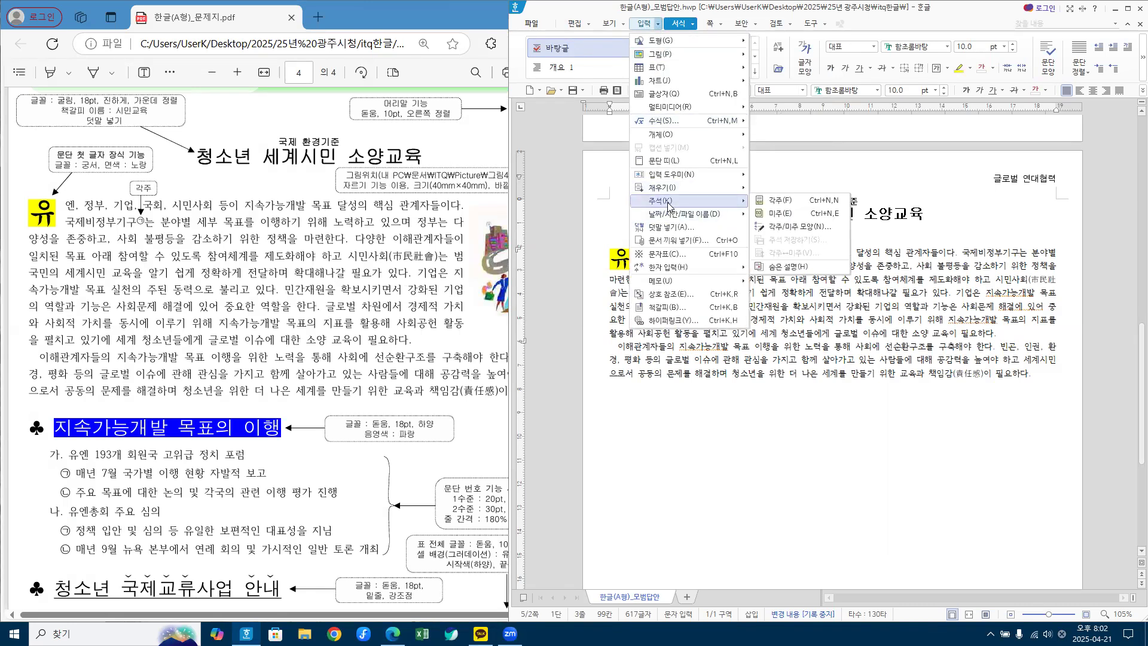
{"action": "left_click", "coordinate": [777, 200]}
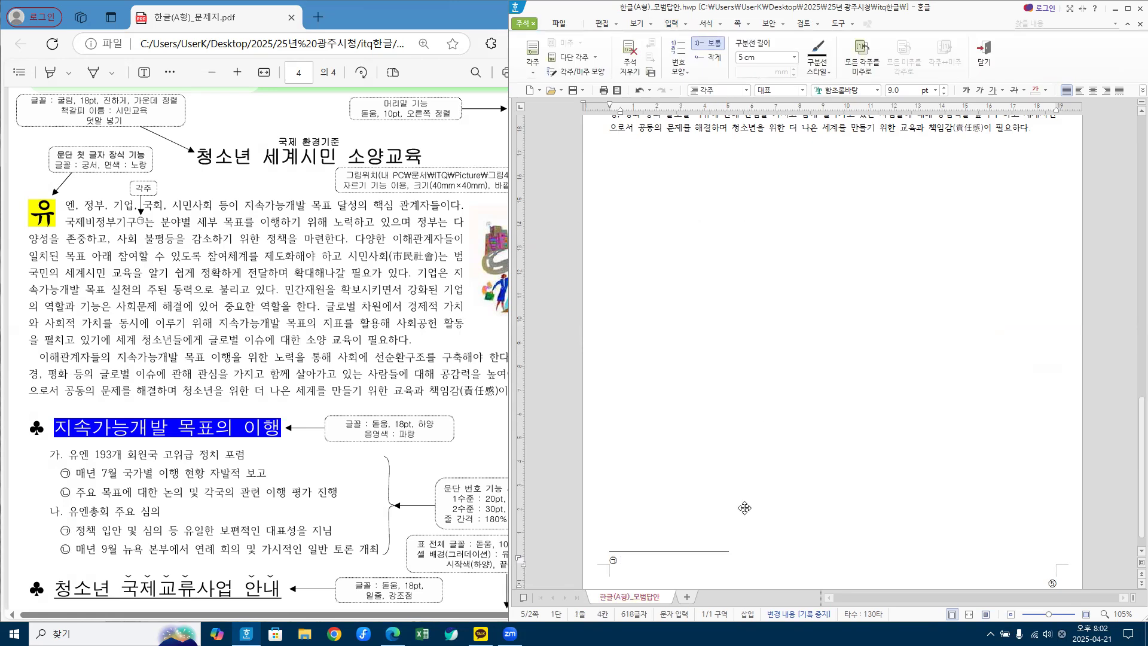
Step: Type the footnote text '정부와 관련 없는 민간 주도로 조직된 자발적인 비영리 시민 단체', fixing typos
{"action": "scroll", "coordinate": [746, 493], "scroll_direction": "down", "scroll_amount": 1}
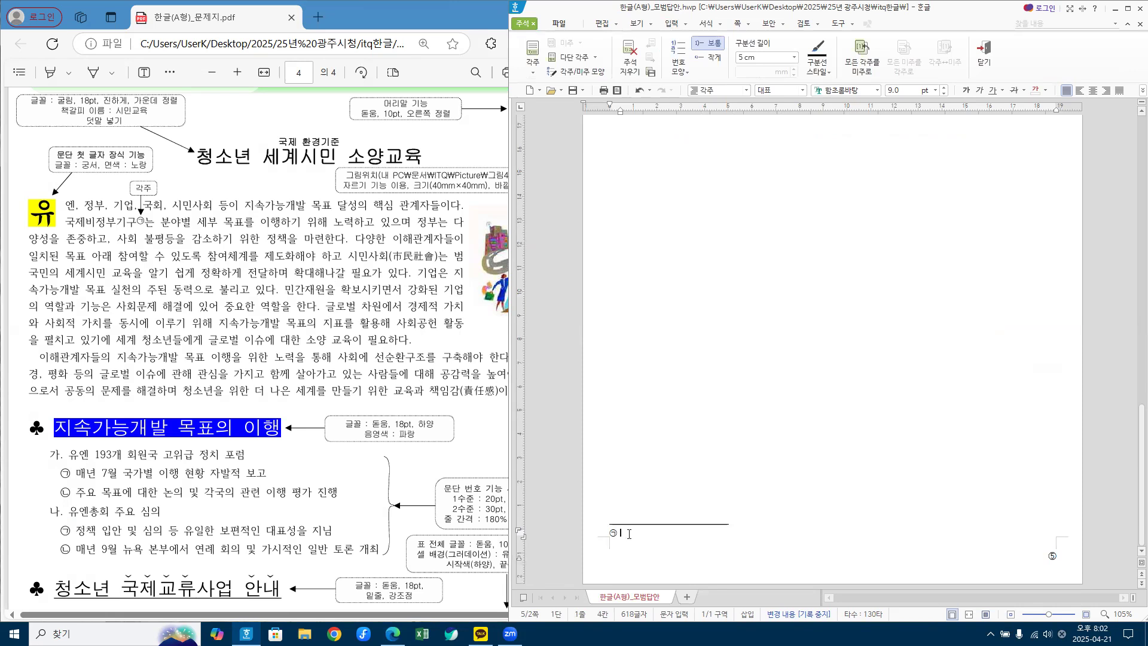
{"action": "scroll", "coordinate": [166, 413], "scroll_direction": "down", "scroll_amount": 5}
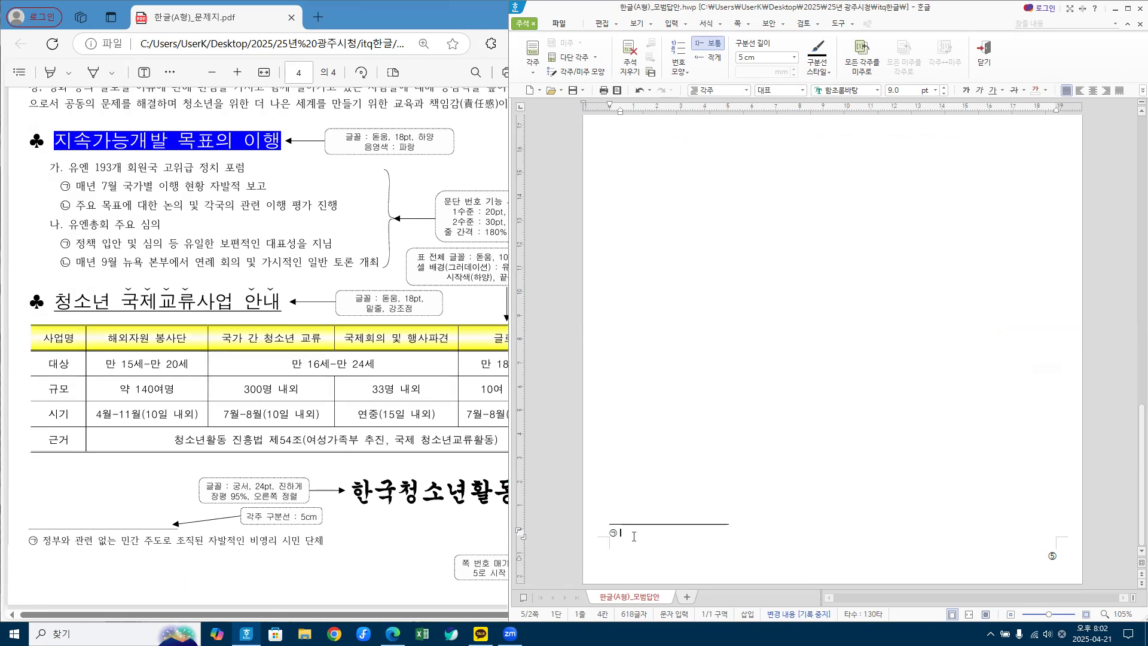
{"action": "type", "text": "ㅈㅓㅇㅂㅜㅇㅗㅏ"}
{"action": "type", "text": "ㄱㅗㅏㄴㄹㅕ"}
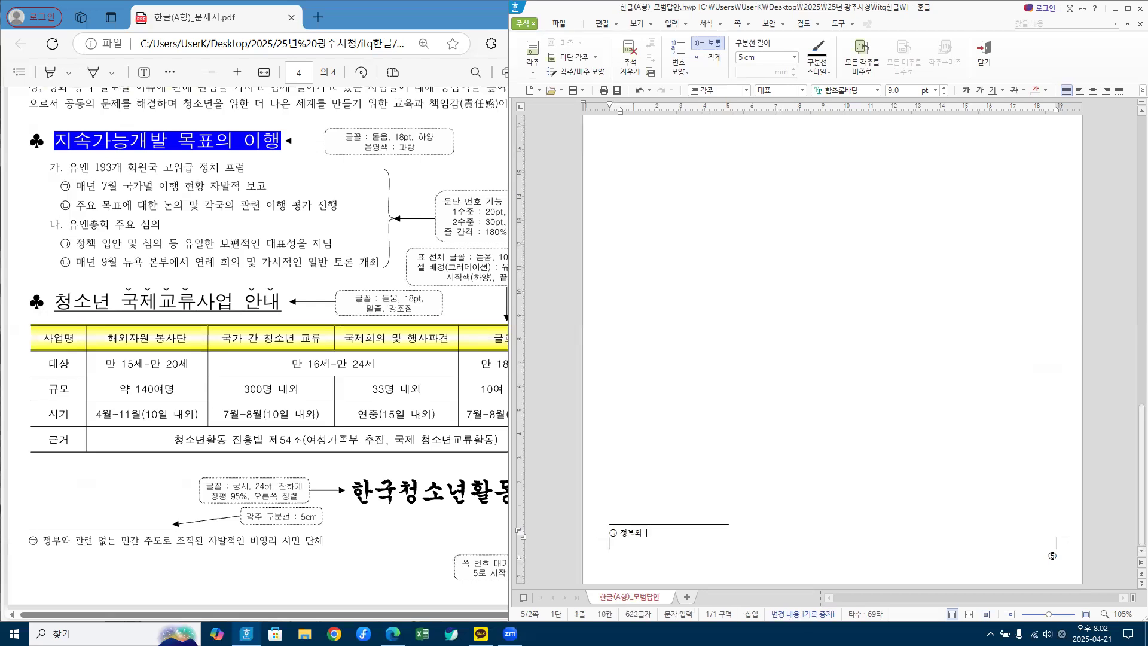
{"action": "type", "text": "ㄴ ㅇㅓㅂㅅㄴㅡㄴ ㅁㅣㄴㄱㅏㄴ ㅈㅜㄷㅗㄹㅗ ㅈㅗㅈㅣㄱㄷㅗㅣㄴ ㅈㅏ"}
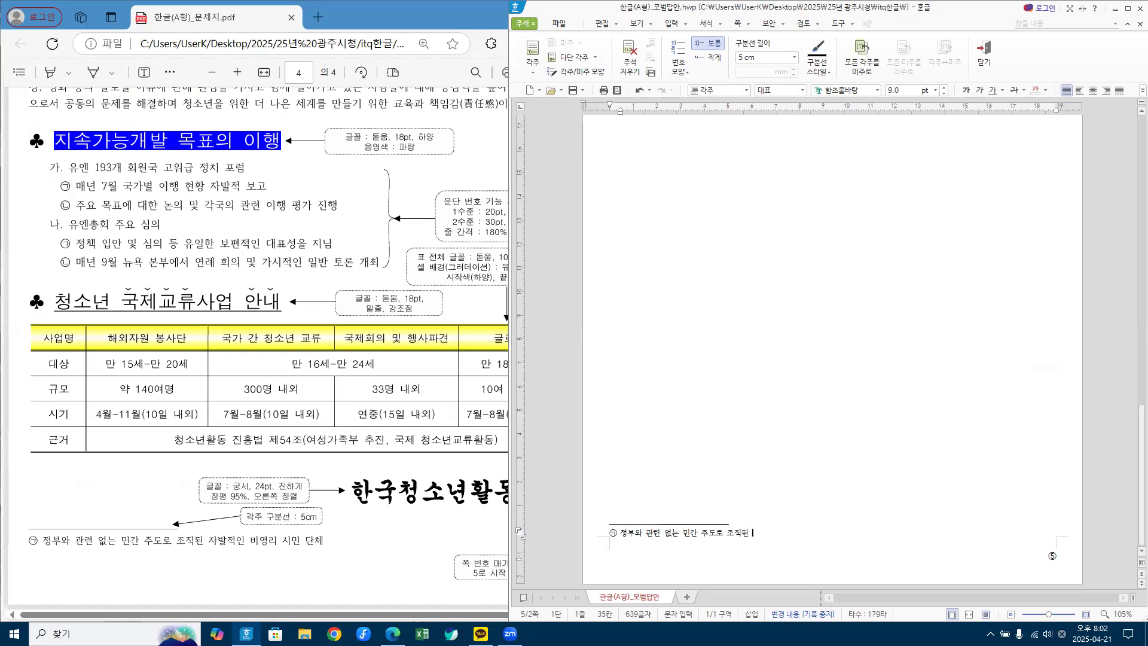
{"action": "key", "text": "BackSpace"}
{"action": "key", "text": "BackSpace"}
{"action": "type", "text": "ㅈㅏ"}
{"action": "key", "text": "BackSpace"}
{"action": "key", "text": "BackSpace"}
{"action": "type", "text": "ㅈㅏㅂㅏㄹㅈㅓㄱㅇㅣㄴ ㅂㅣㅇㅕㅇㅣ"}
{"action": "key", "text": "BackSpace"}
{"action": "key", "text": "BackSpace"}
{"action": "type", "text": "ㅇㄹㅣ ㅅㅣㅁㅣㄴ ㄷㅏㄴㅊㅔ"}
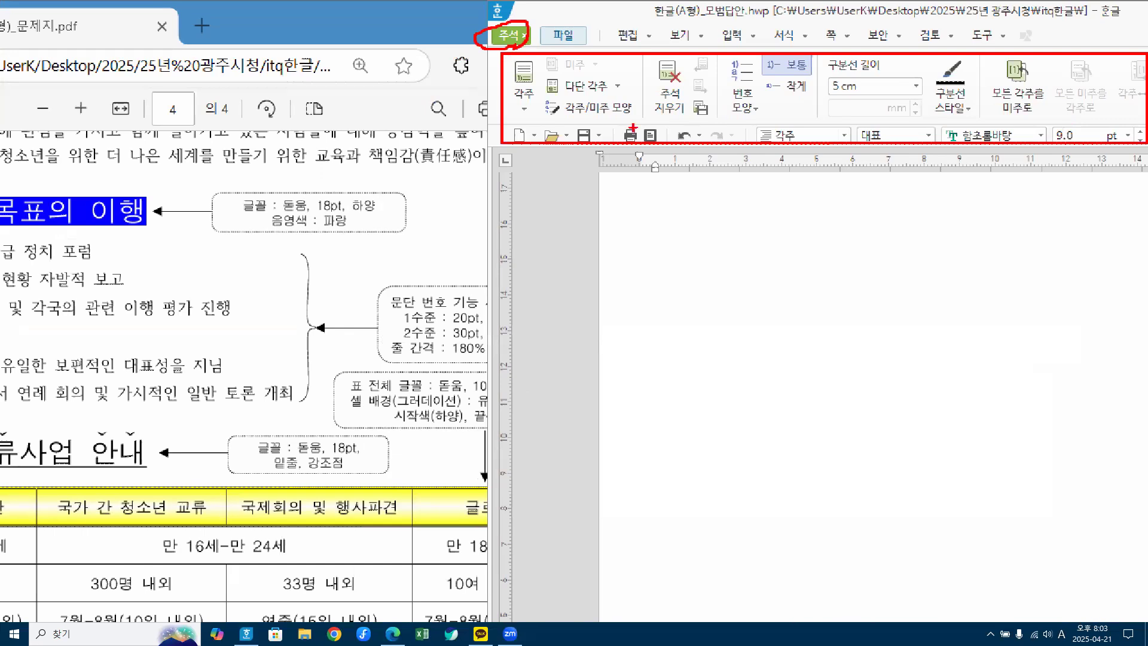
{"action": "mouse_move", "coordinate": [758, 123]}
{"action": "left_mouse_down"}
{"action": "mouse_move", "coordinate": [725, 96]}
{"action": "mouse_move", "coordinate": [759, 89]}
{"action": "mouse_move", "coordinate": [768, 117]}
{"action": "left_mouse_up"}
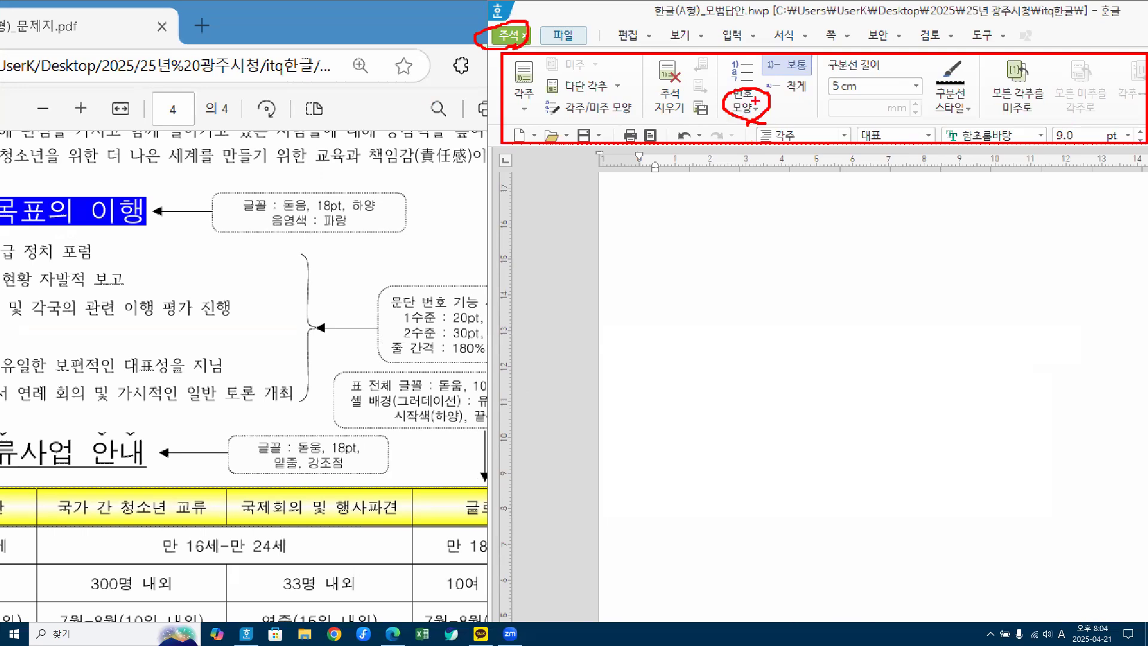
{"action": "key", "text": "Escape"}
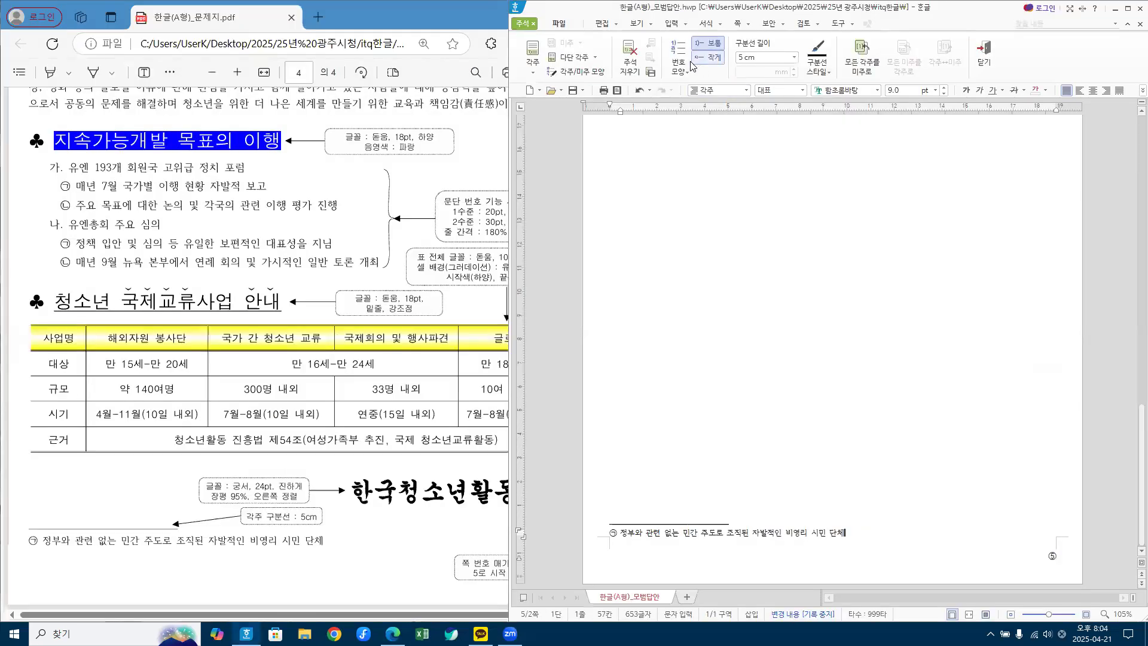
{"action": "left_click", "coordinate": [687, 73]}
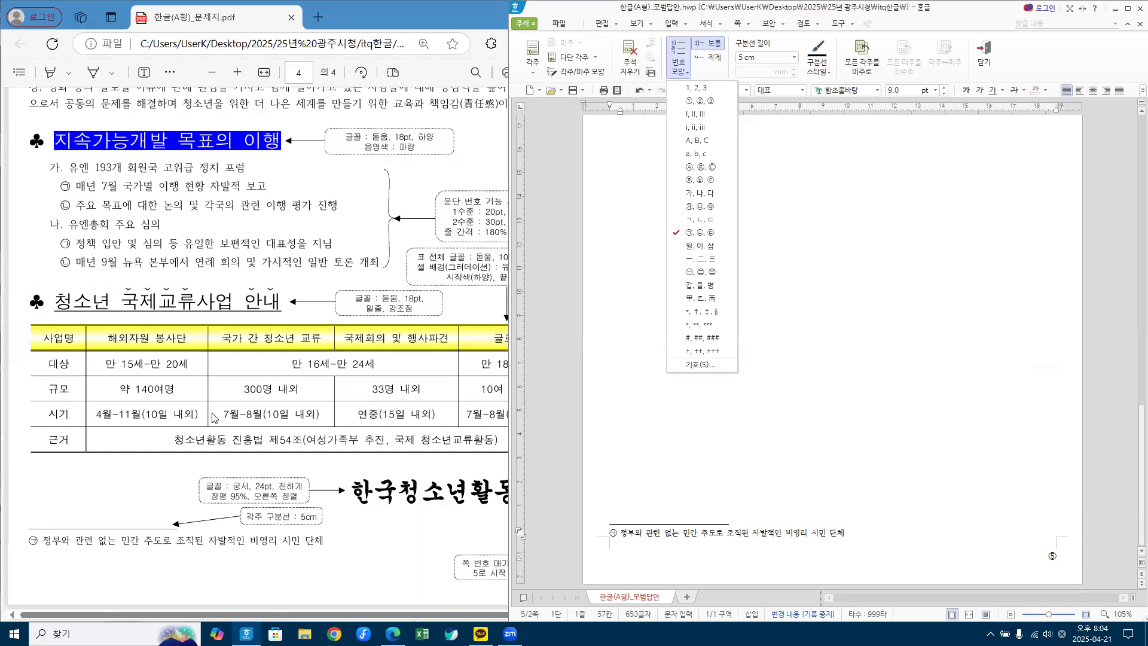
{"action": "left_click", "coordinate": [703, 239]}
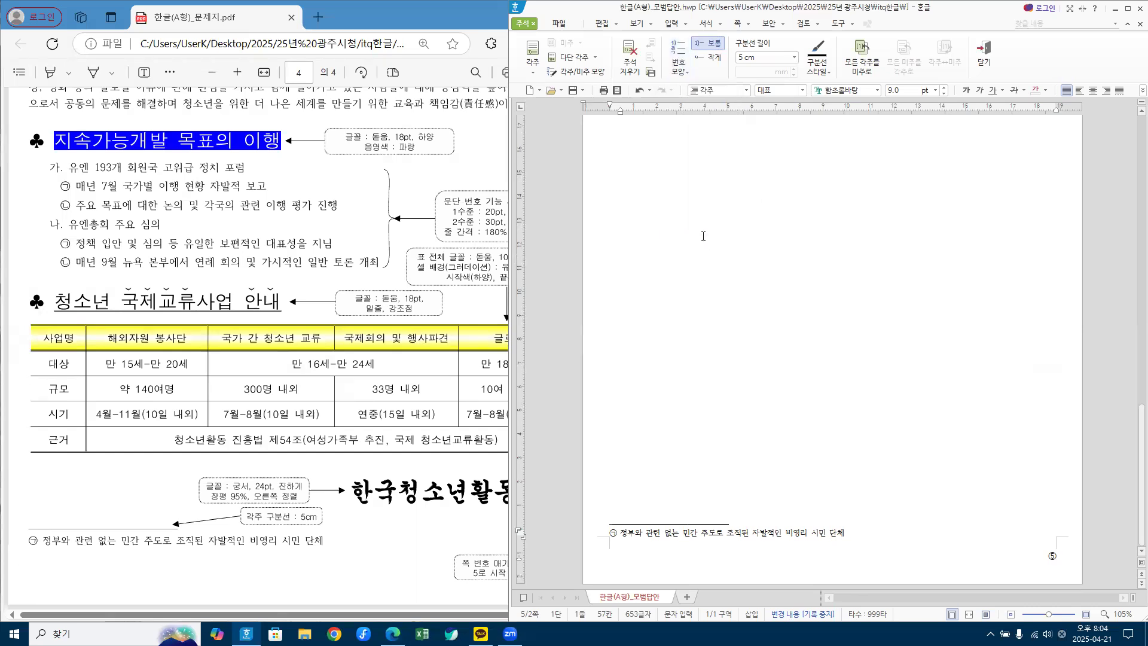
{"action": "left_click", "coordinate": [688, 72]}
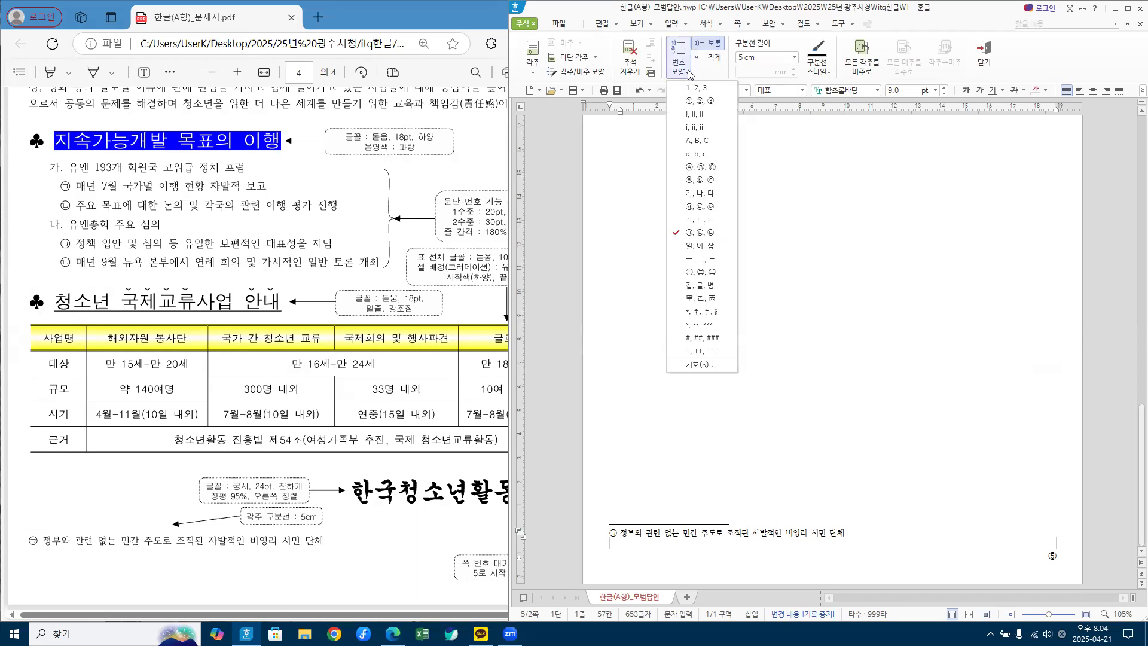
{"action": "left_click", "coordinate": [696, 140]}
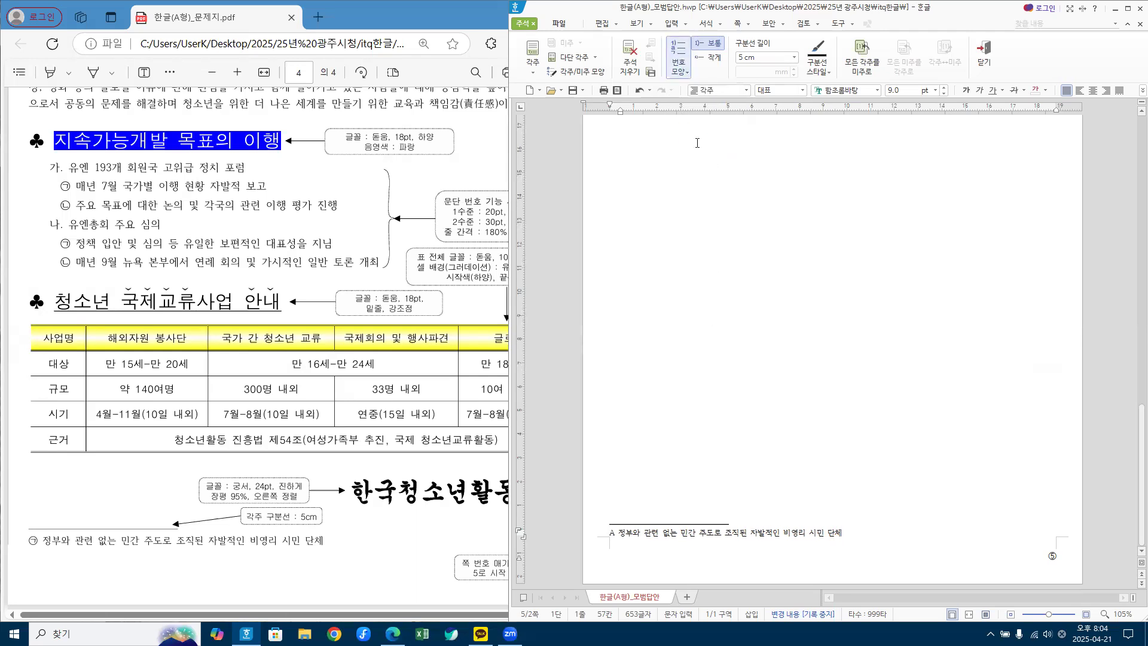
{"action": "left_click", "coordinate": [689, 72]}
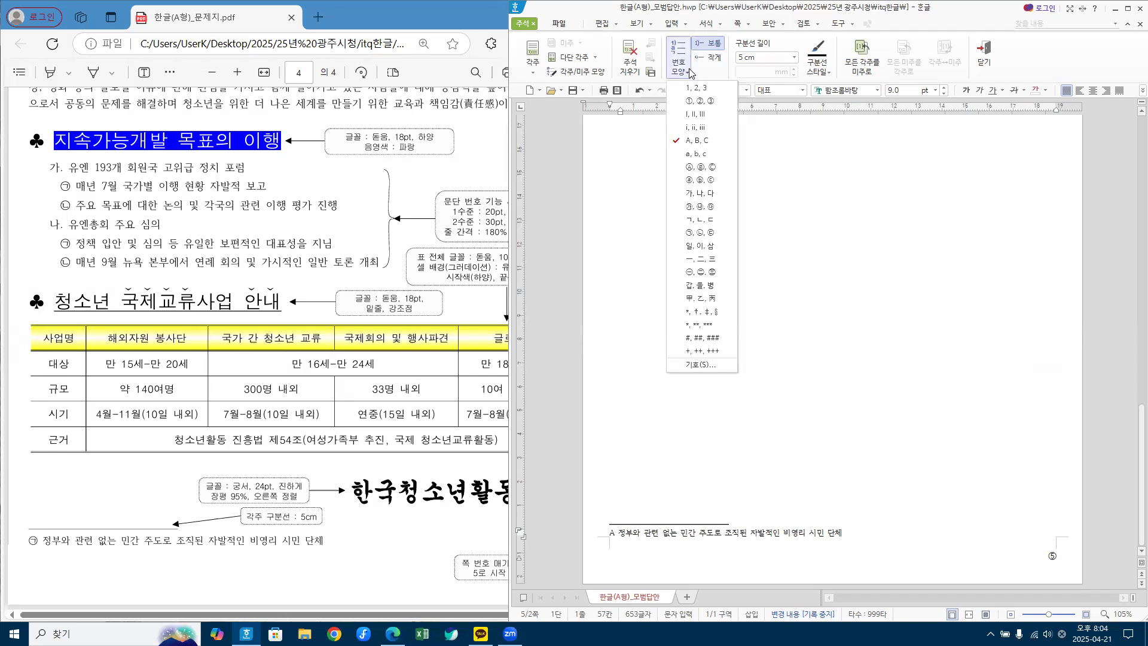
{"action": "left_click", "coordinate": [696, 117]}
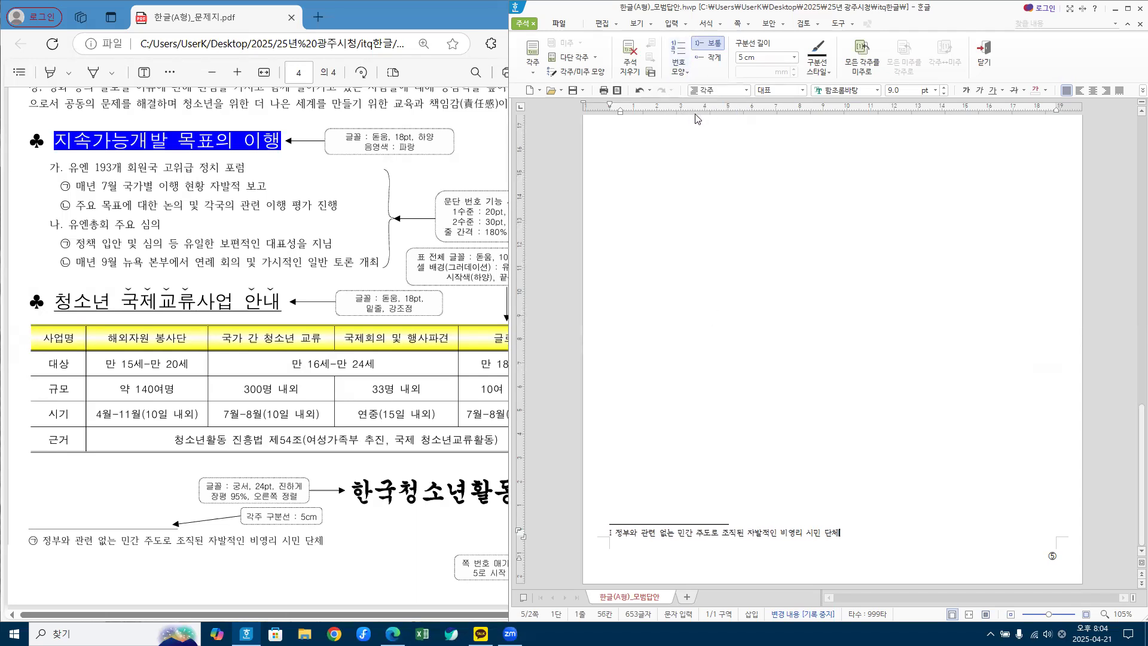
{"action": "left_click", "coordinate": [687, 72]}
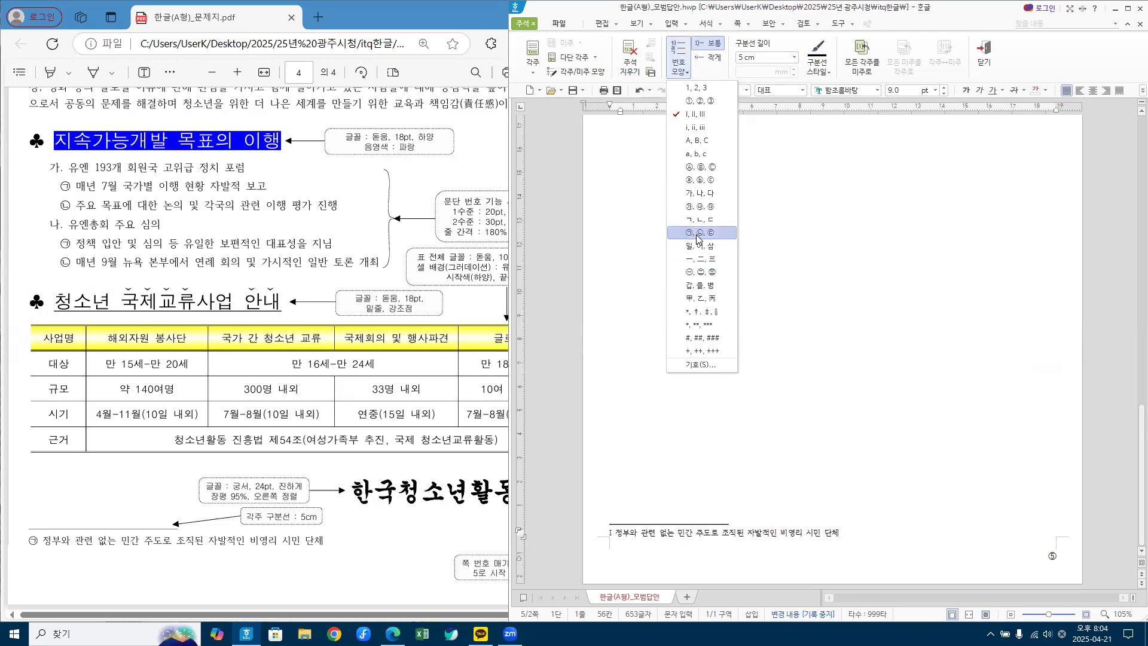
{"action": "left_click", "coordinate": [696, 233]}
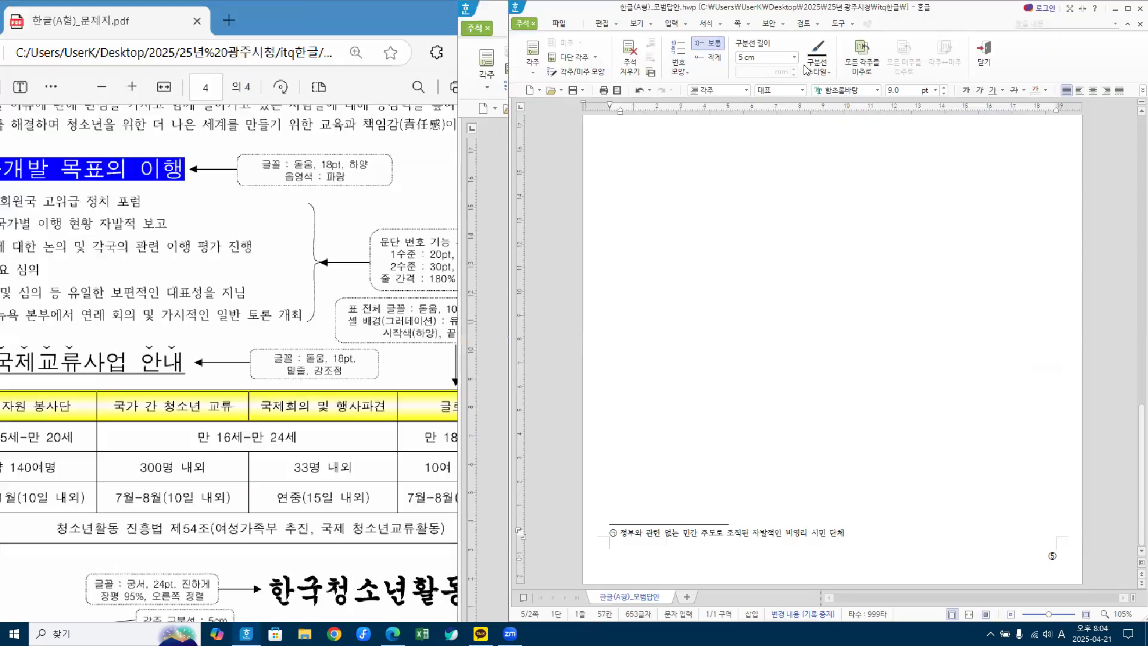
{"action": "left_click", "coordinate": [794, 58]}
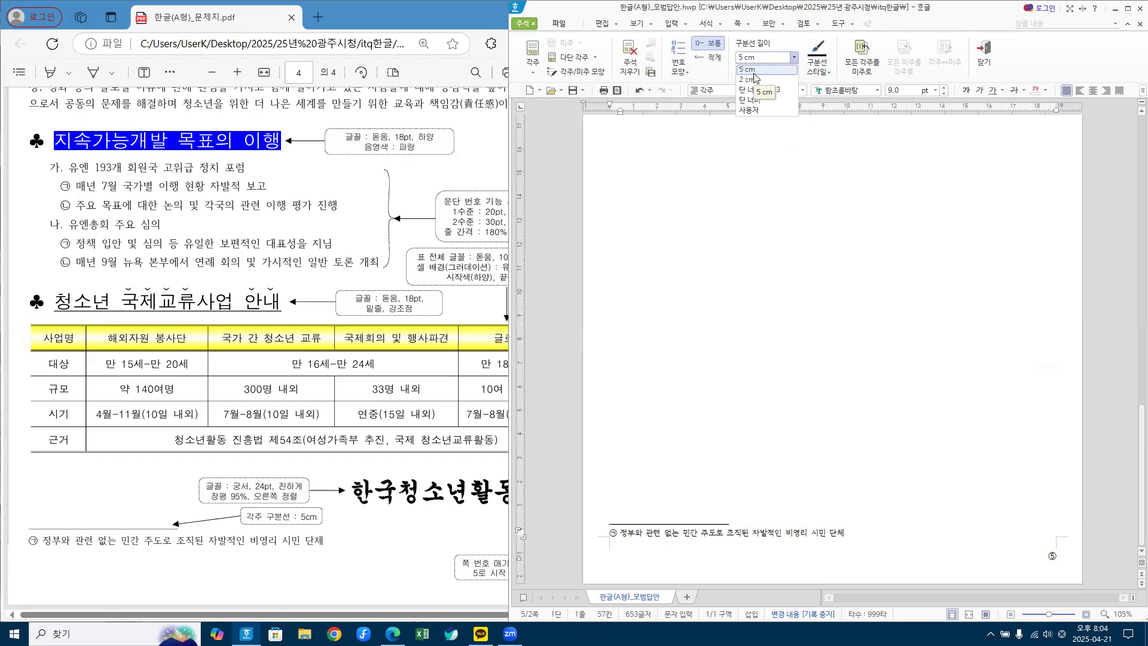
{"action": "left_click", "coordinate": [747, 80]}
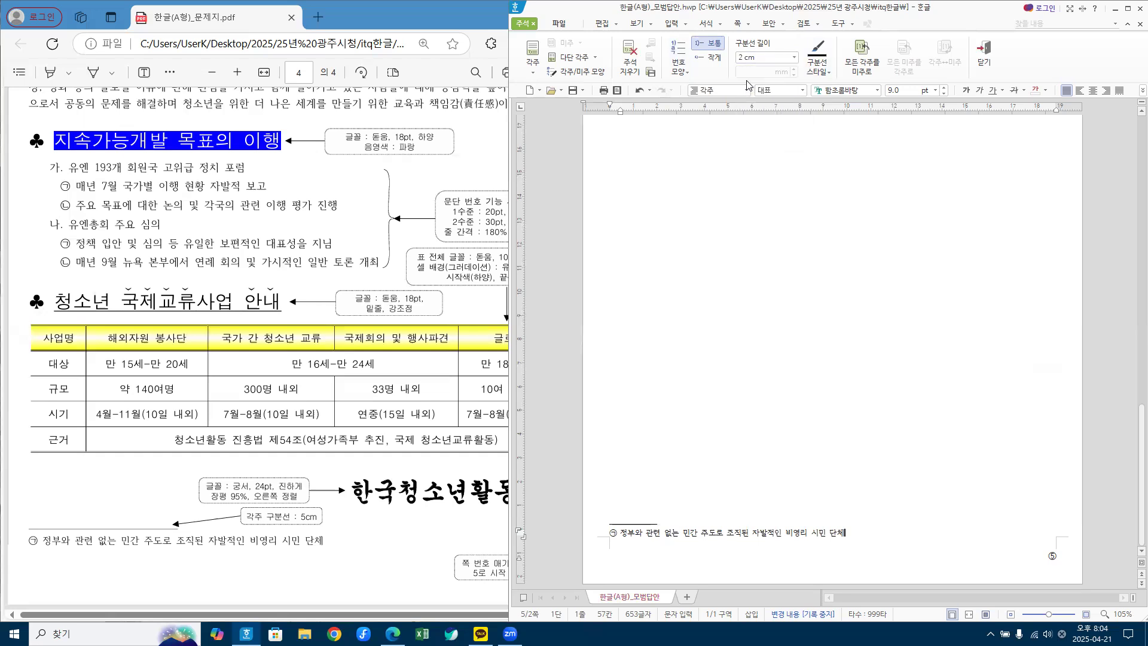
{"action": "left_click", "coordinate": [795, 58]}
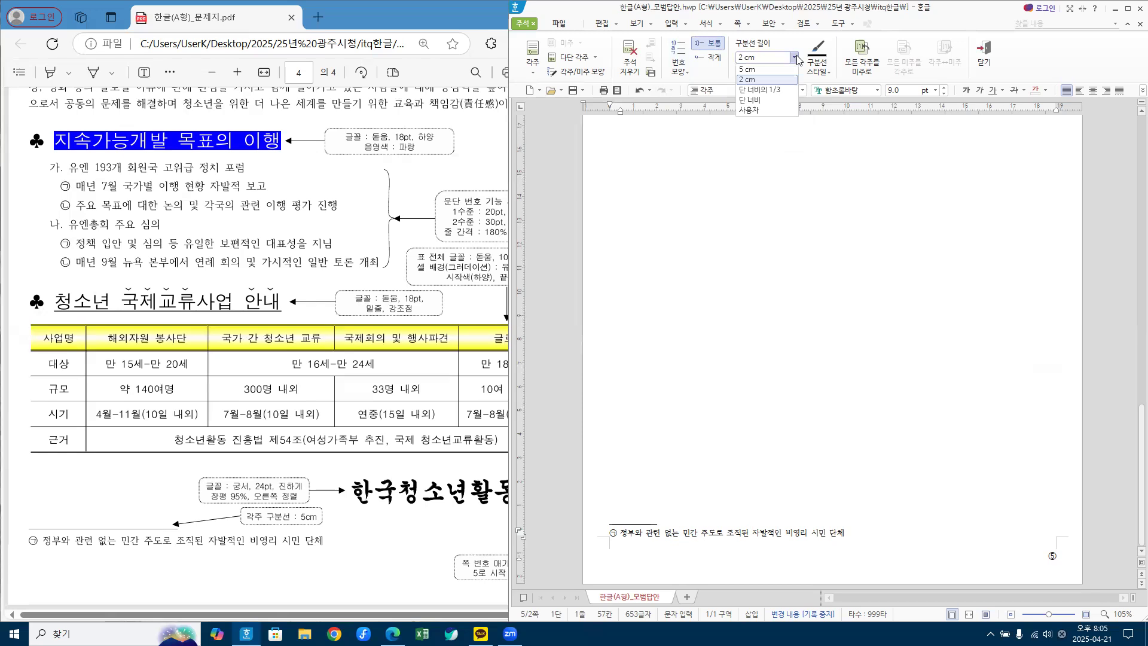
{"action": "left_click", "coordinate": [752, 100]}
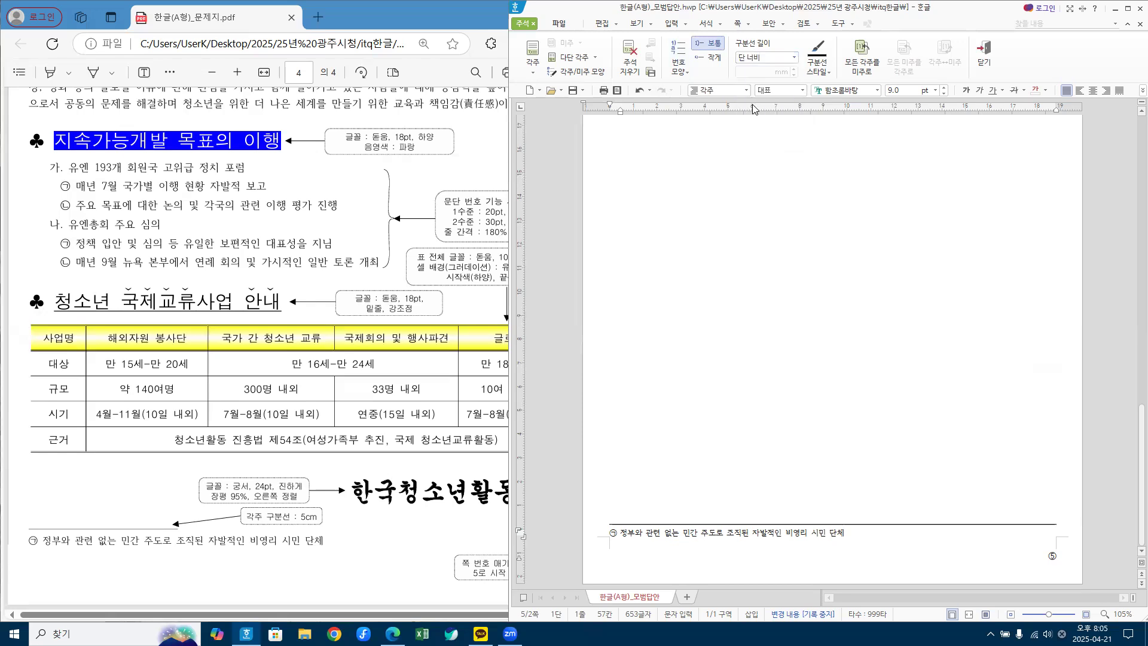
{"action": "left_click", "coordinate": [793, 58]}
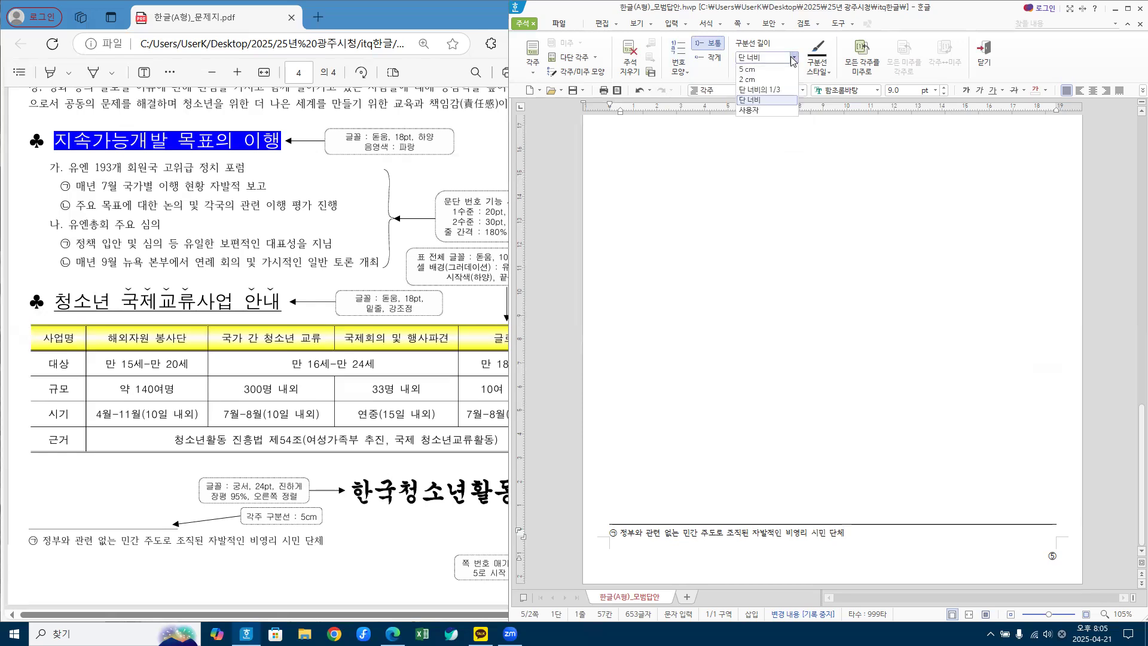
{"action": "left_click", "coordinate": [760, 69]}
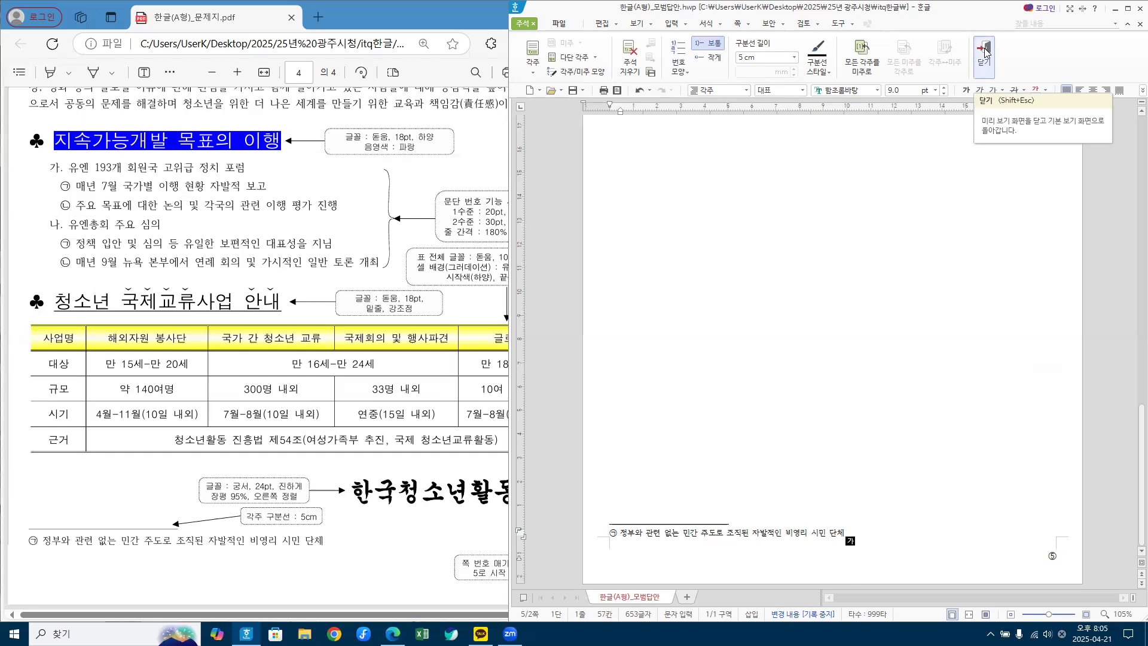
Step: Leave footnote editing with Shift+Esc, re-enter the footnote once, then close it with 닫기
{"action": "key", "text": "shift+Escape"}
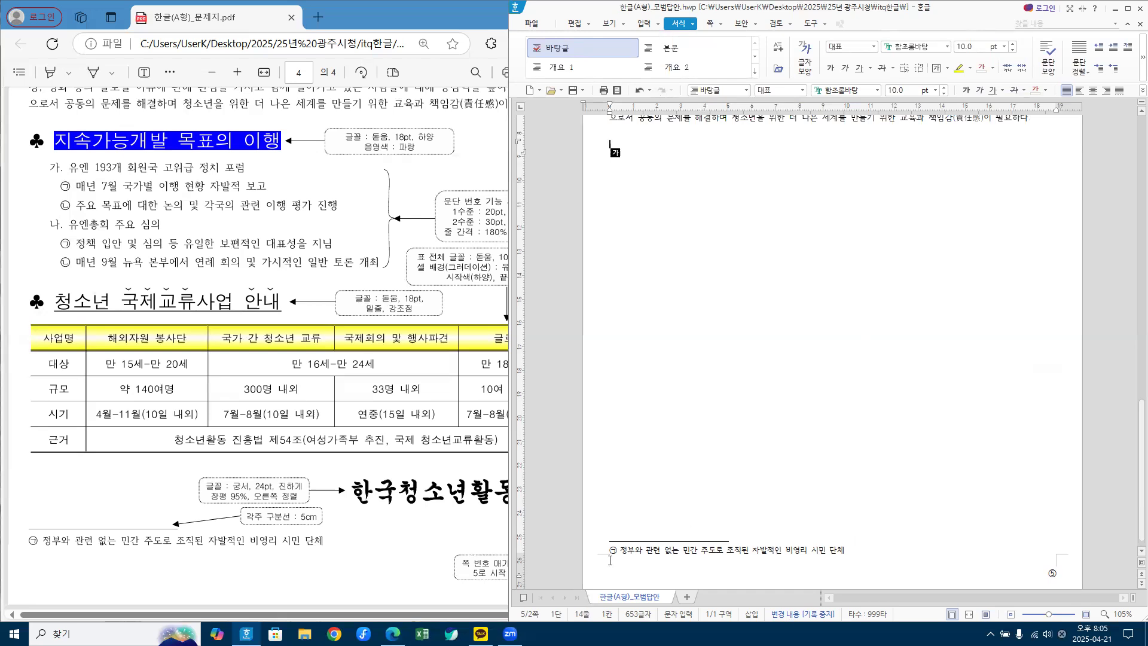
{"action": "left_click", "coordinate": [696, 553]}
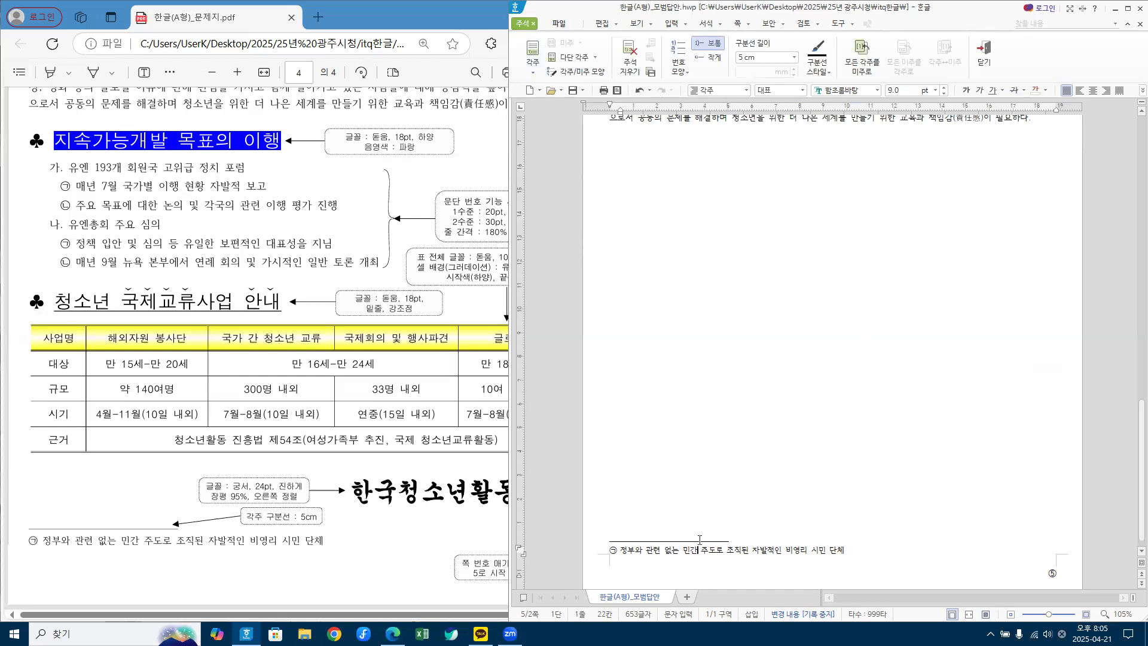
{"action": "left_click", "coordinate": [753, 551]}
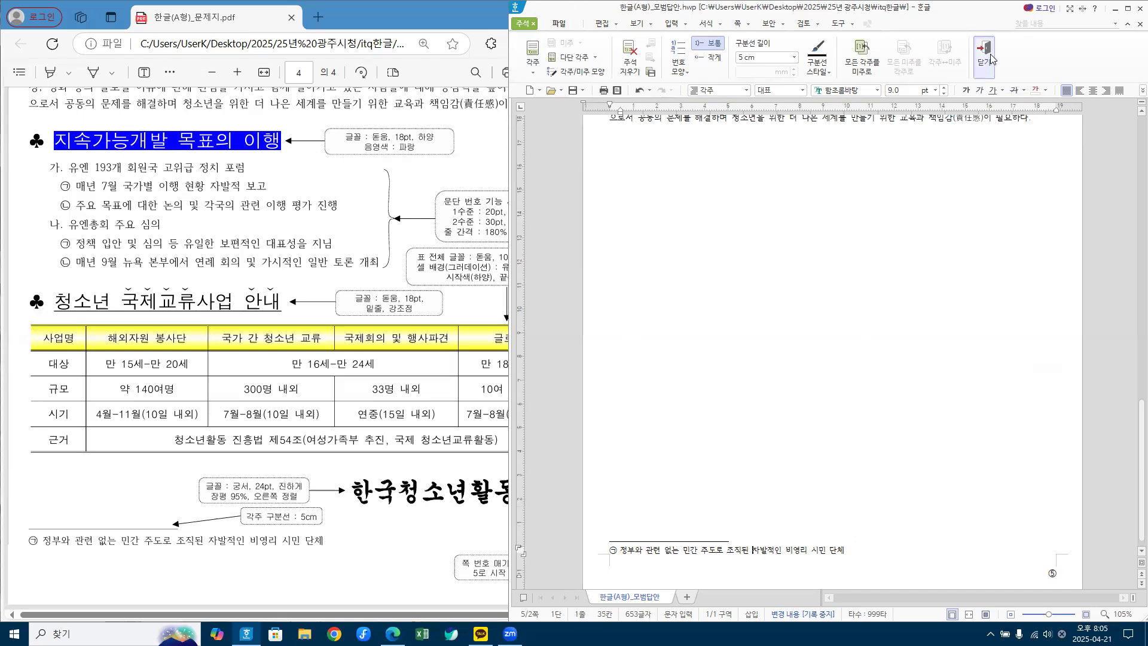
{"action": "left_click", "coordinate": [731, 169]}
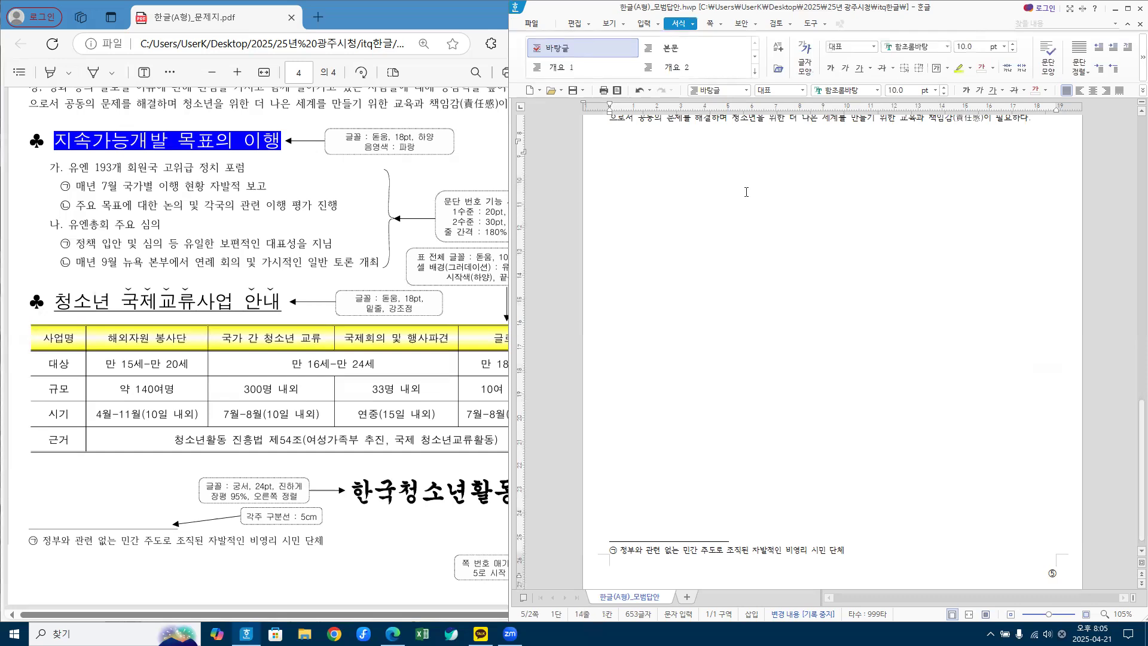
{"action": "left_click", "coordinate": [678, 555]}
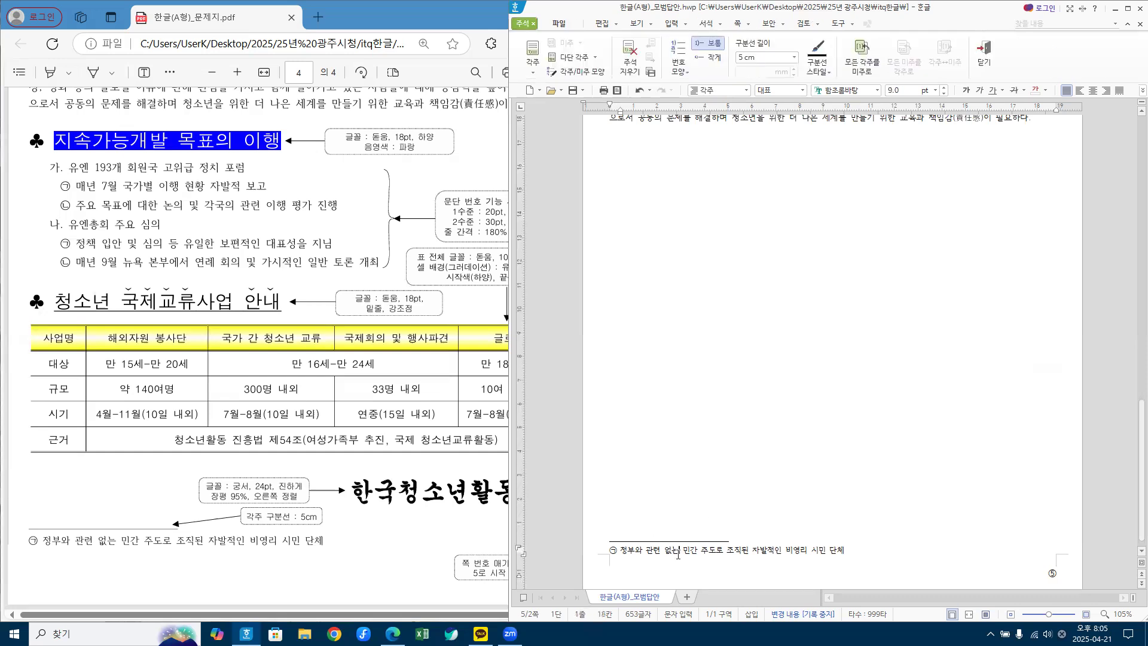
{"action": "left_click", "coordinate": [983, 53]}
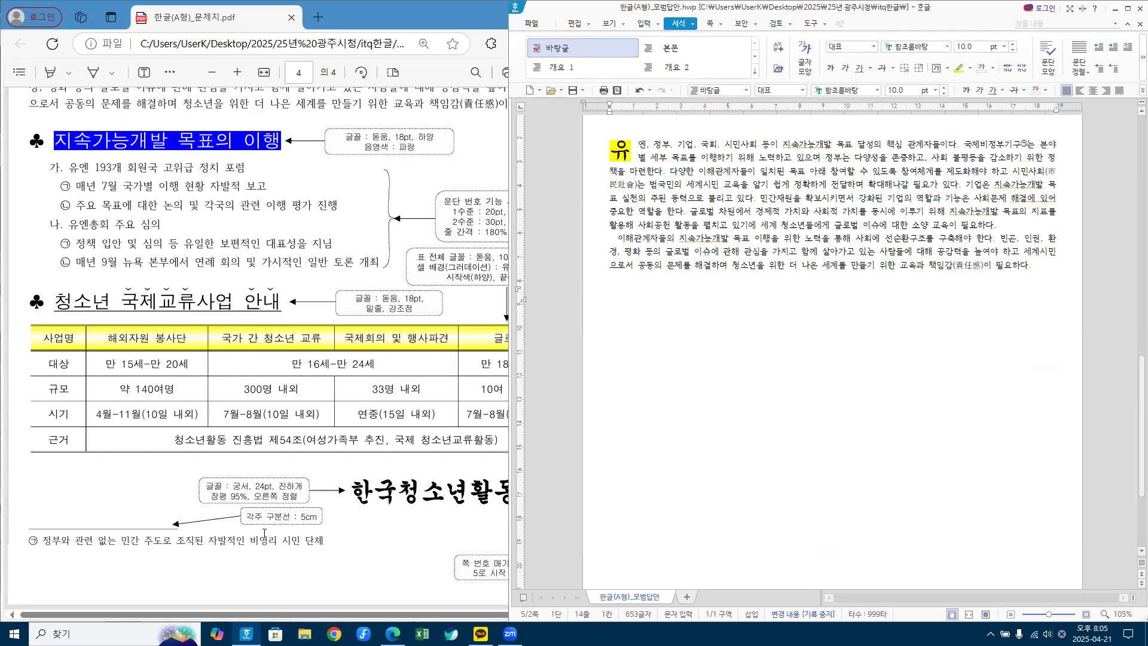
Step: Dock the Hangul window at full height beside the PDF picture instructions, with Korean input on
{"action": "scroll", "coordinate": [688, 298], "scroll_direction": "up", "scroll_amount": 3}
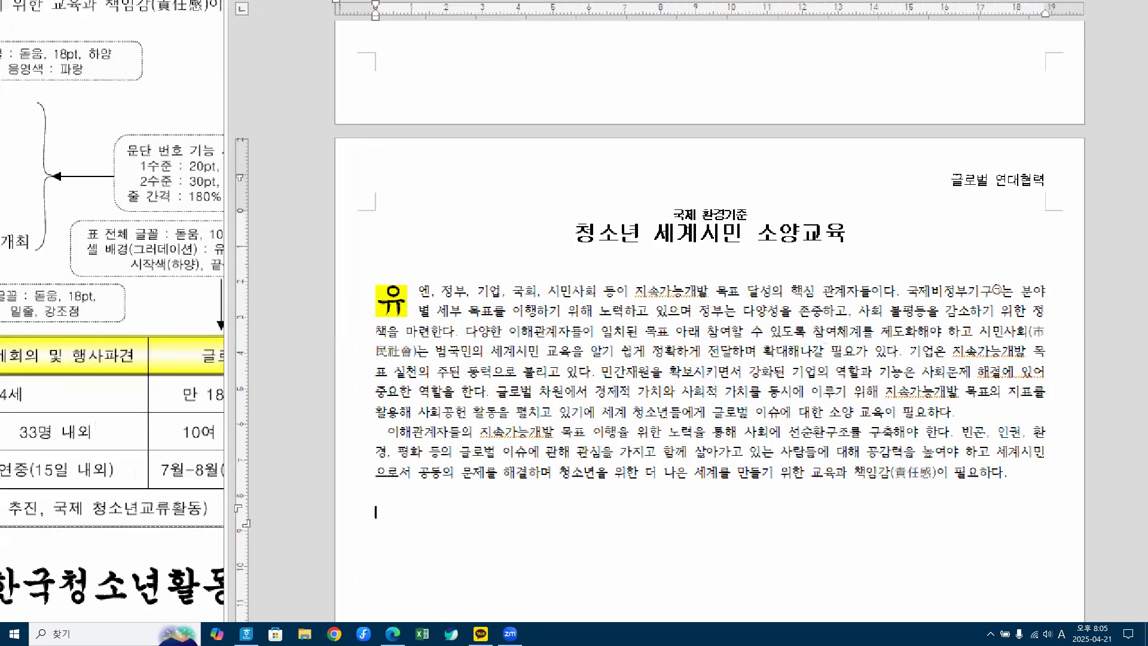
{"action": "left_click_drag", "start_coordinate": [1033, 302], "coordinate": [1004, 309]}
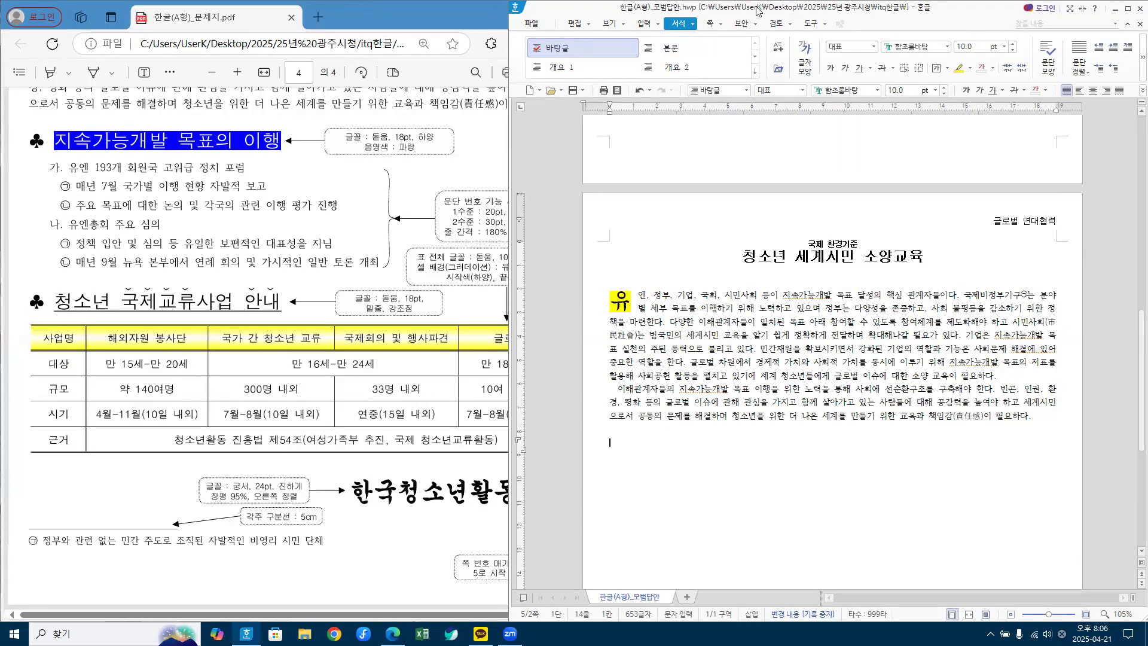
{"action": "left_click_drag", "start_coordinate": [756, 10], "coordinate": [1145, 1]}
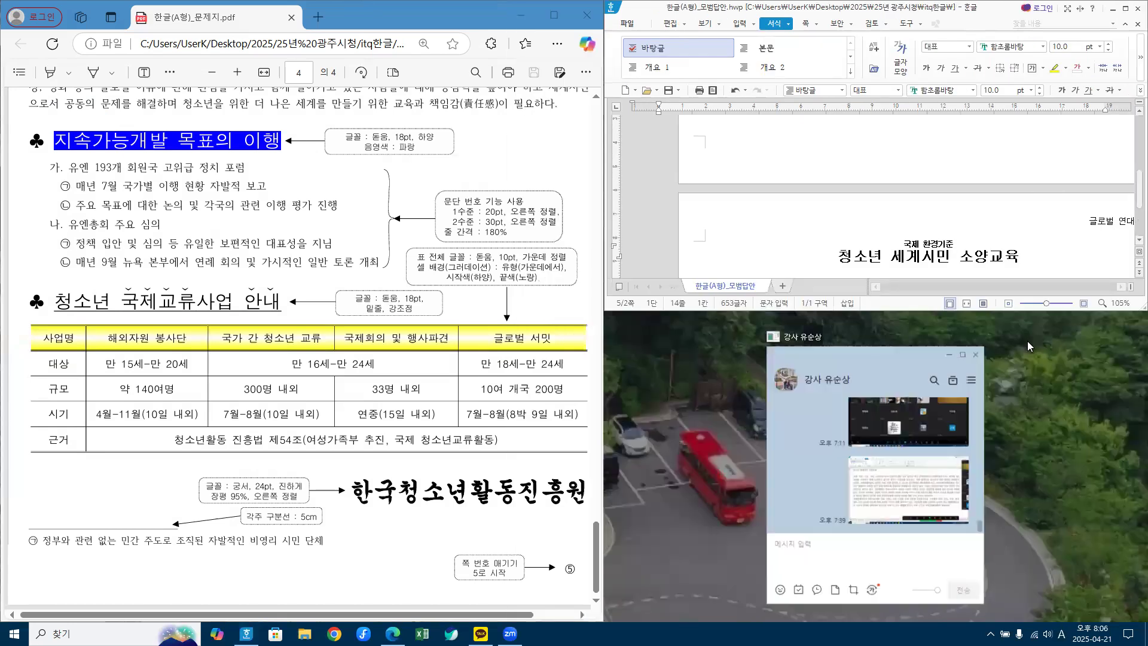
{"action": "double_click", "coordinate": [908, 311]}
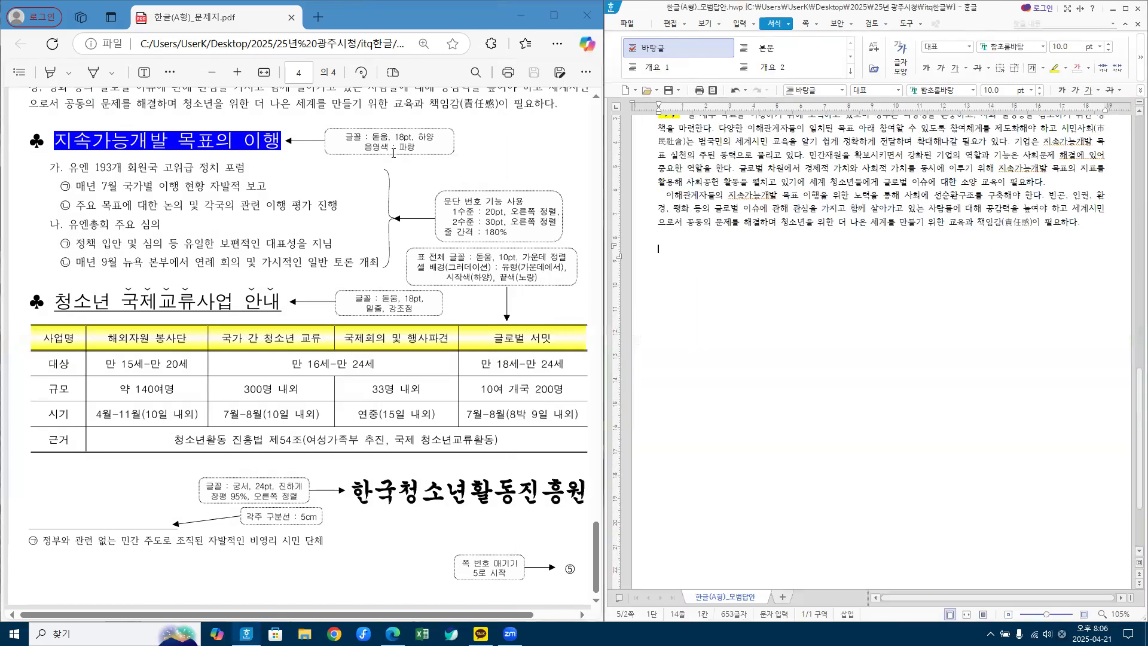
{"action": "scroll", "coordinate": [460, 162], "scroll_direction": "up", "scroll_amount": 5}
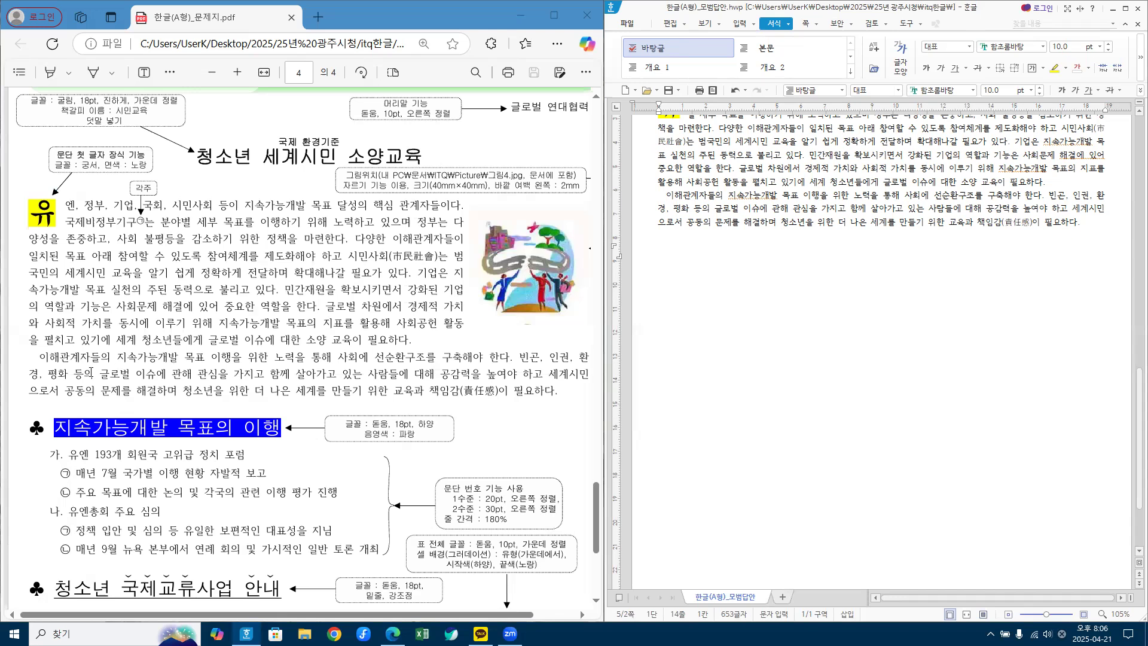
{"action": "key", "text": "Hangul"}
Step: Start a picture insert and browse to the 문서 > ITQ > picture folder
{"action": "left_click", "coordinate": [740, 25]}
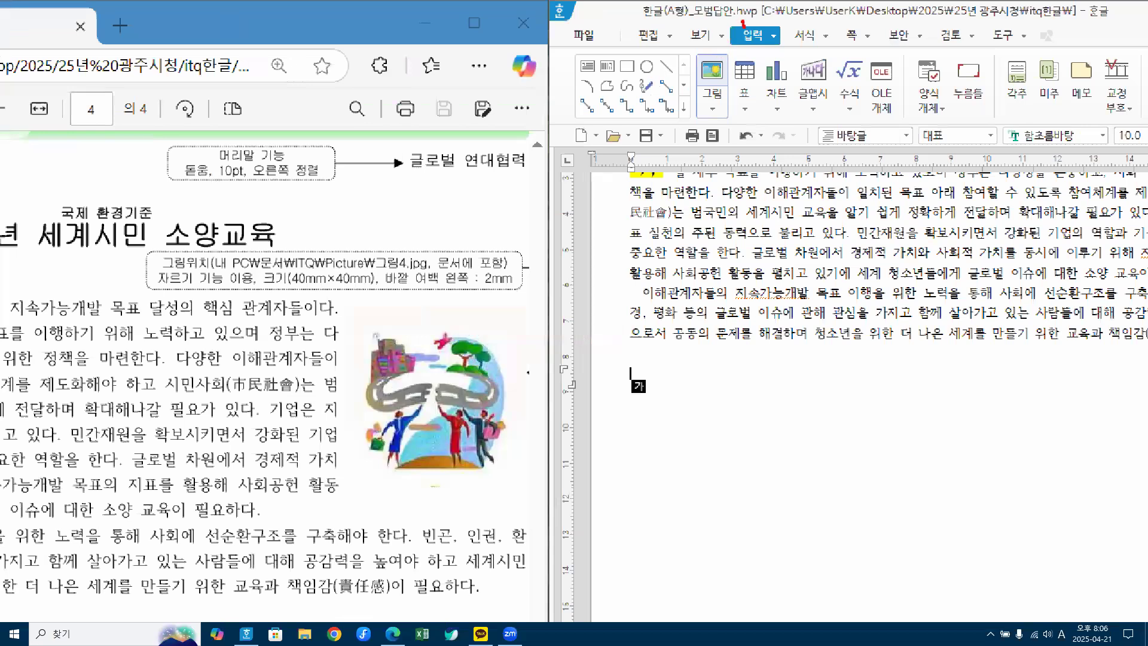
{"action": "left_click_drag", "start_coordinate": [742, 24], "coordinate": [775, 14]}
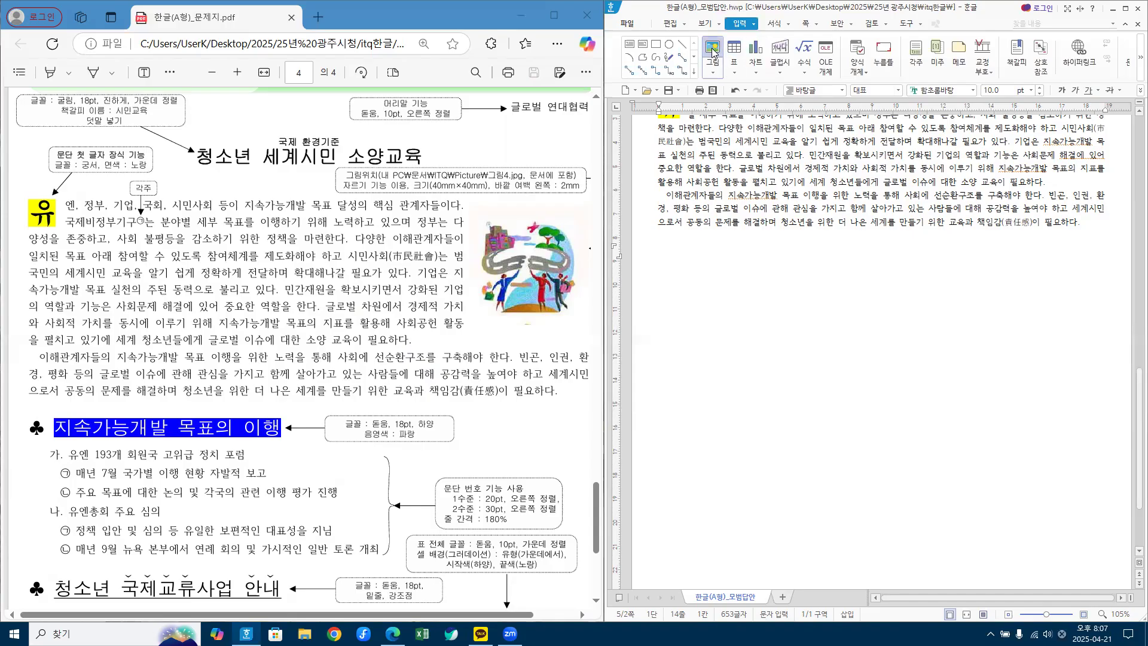
{"action": "left_click", "coordinate": [711, 53]}
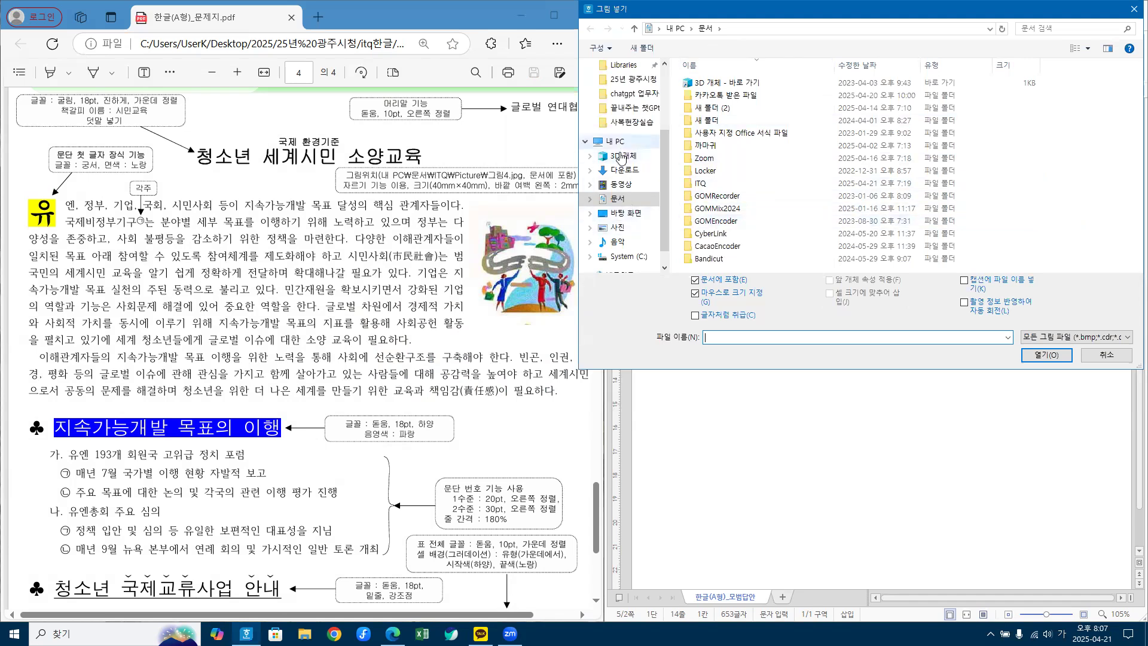
{"action": "left_click", "coordinate": [620, 202]}
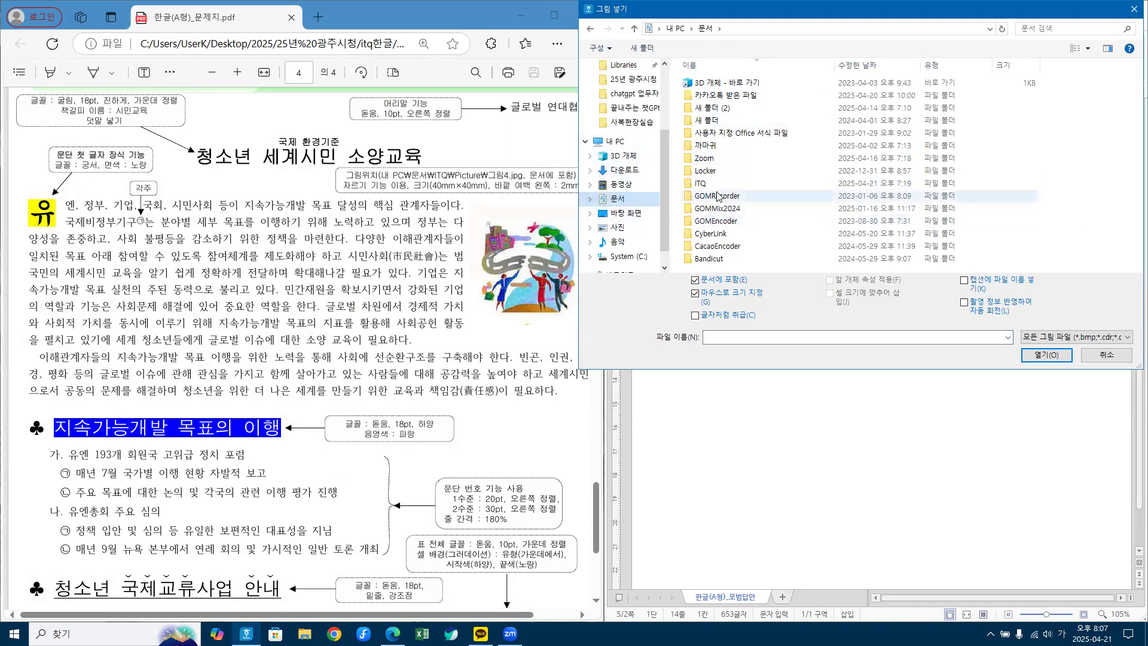
{"action": "double_click", "coordinate": [701, 184]}
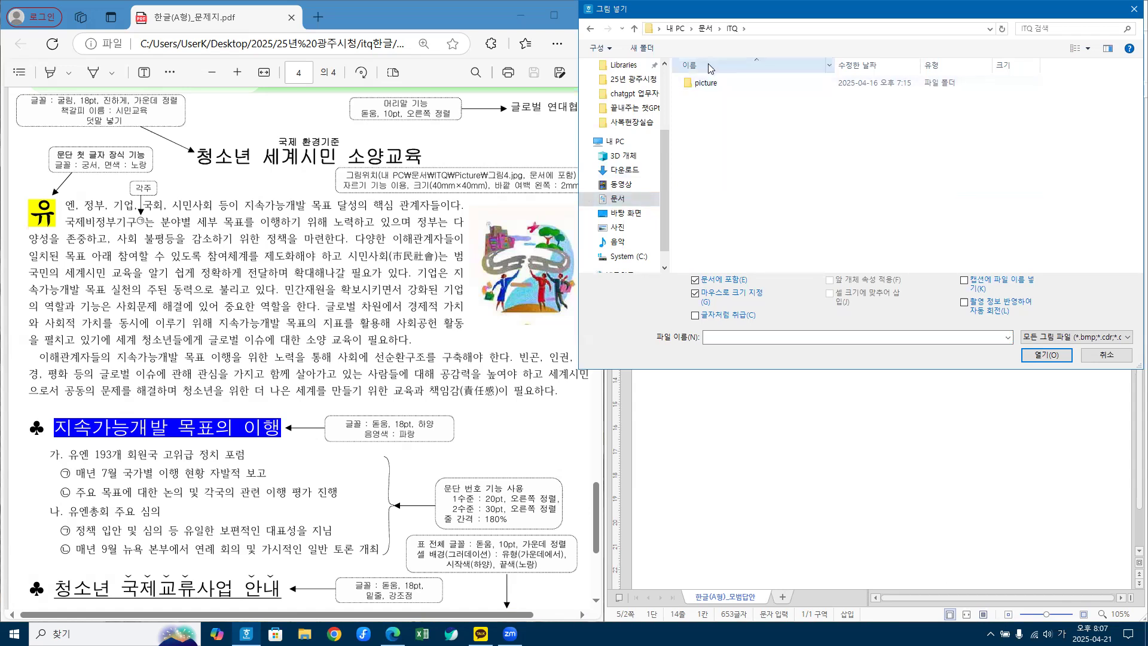
{"action": "left_click", "coordinate": [705, 87]}
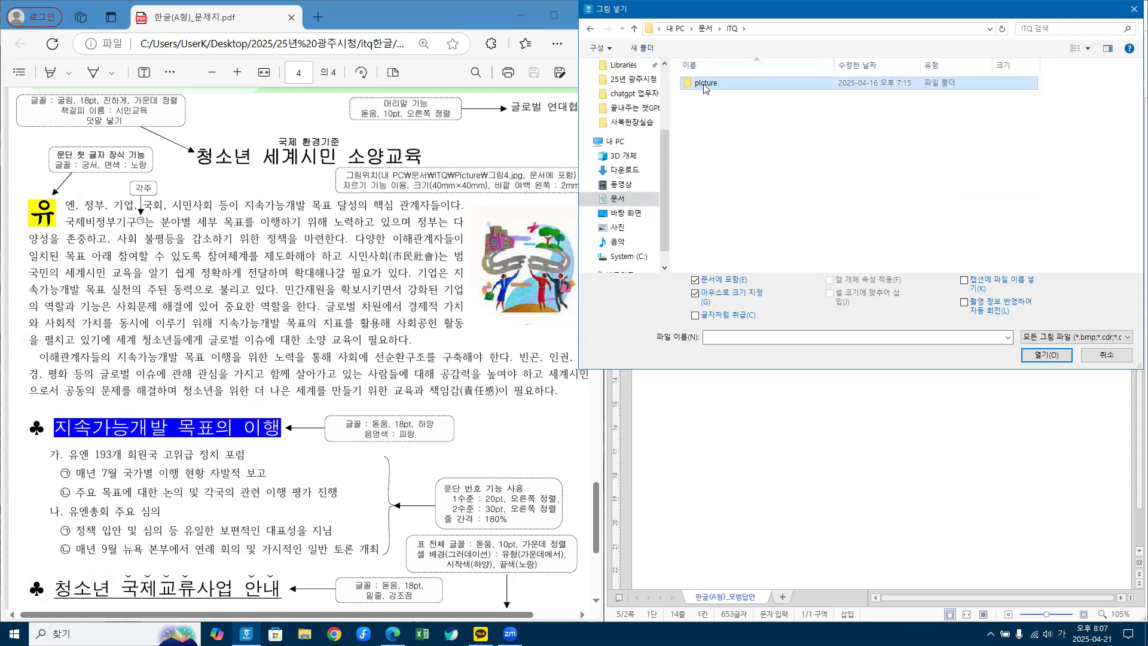
{"action": "double_click", "coordinate": [706, 87]}
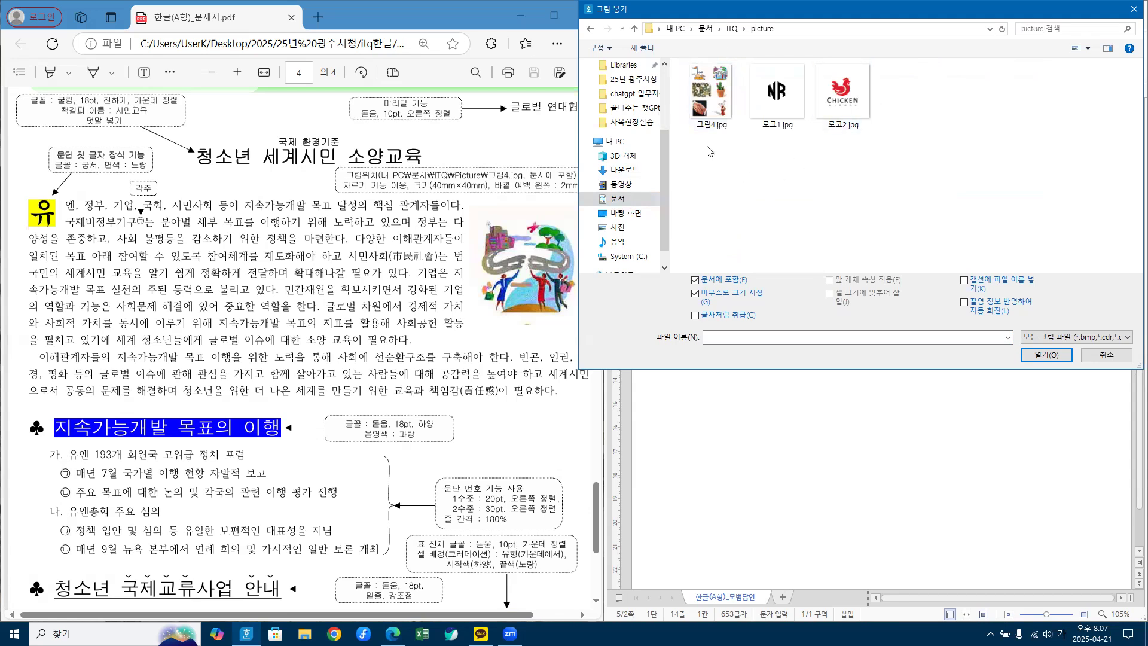
Step: Insert 그림4.jpg embedded in the document and draw it onto the page
{"action": "left_click", "coordinate": [711, 99]}
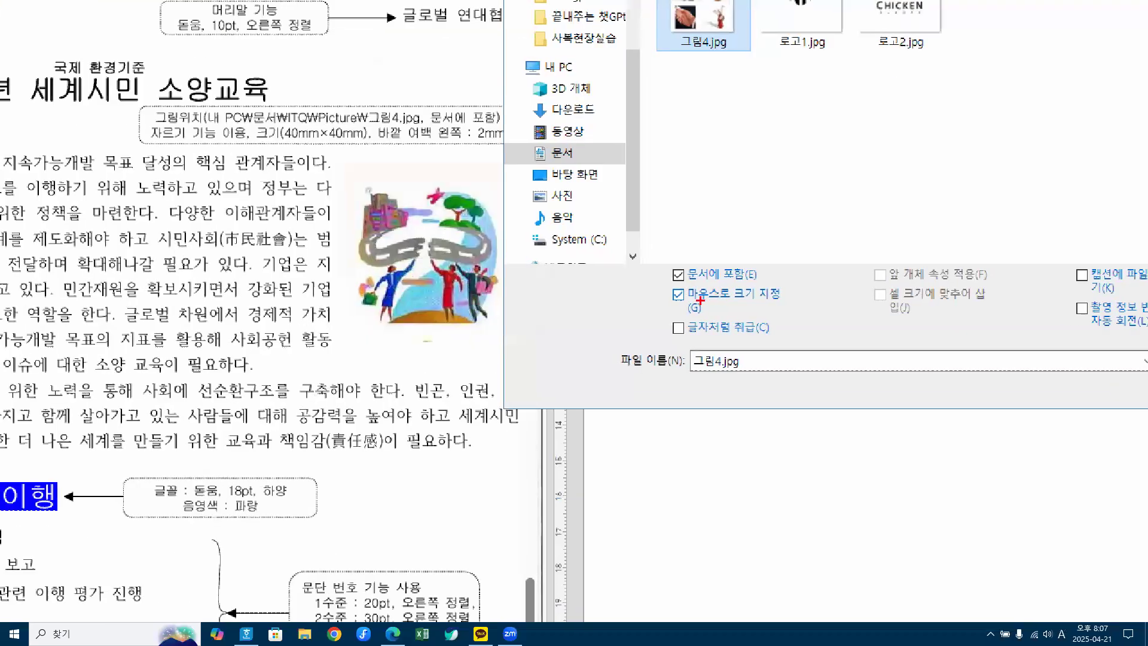
{"action": "mouse_move", "coordinate": [696, 298]}
{"action": "left_mouse_down"}
{"action": "mouse_move", "coordinate": [763, 291]}
{"action": "mouse_move", "coordinate": [679, 285]}
{"action": "left_mouse_up"}
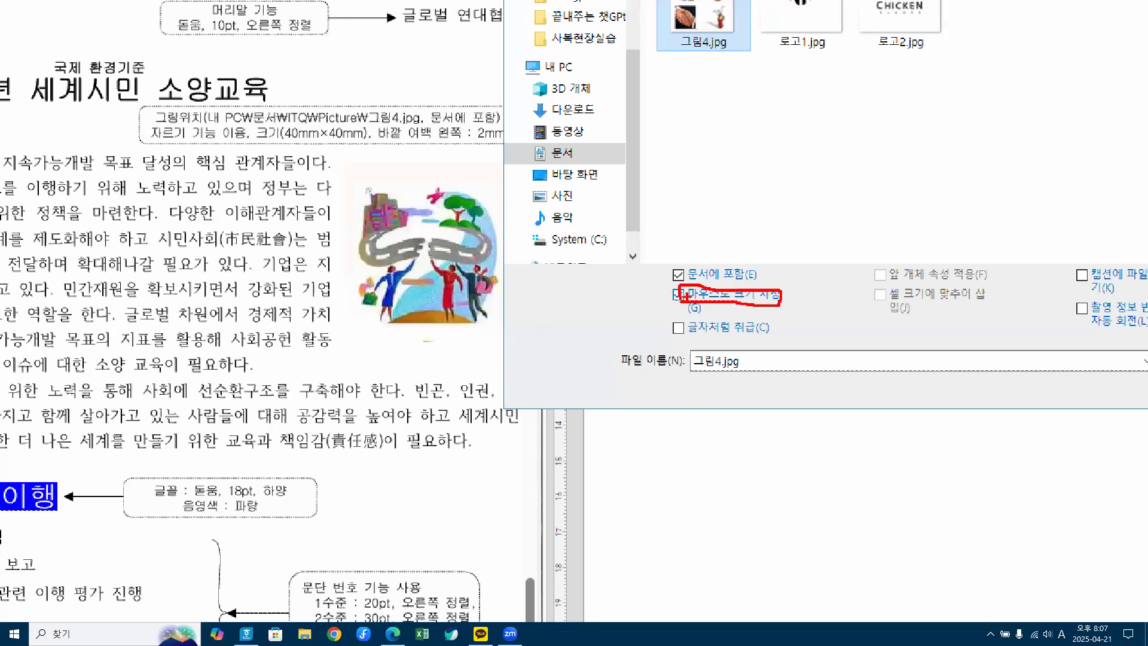
{"action": "mouse_move", "coordinate": [667, 270]}
{"action": "left_mouse_down"}
{"action": "mouse_move", "coordinate": [677, 277]}
{"action": "mouse_move", "coordinate": [692, 260]}
{"action": "left_mouse_up"}
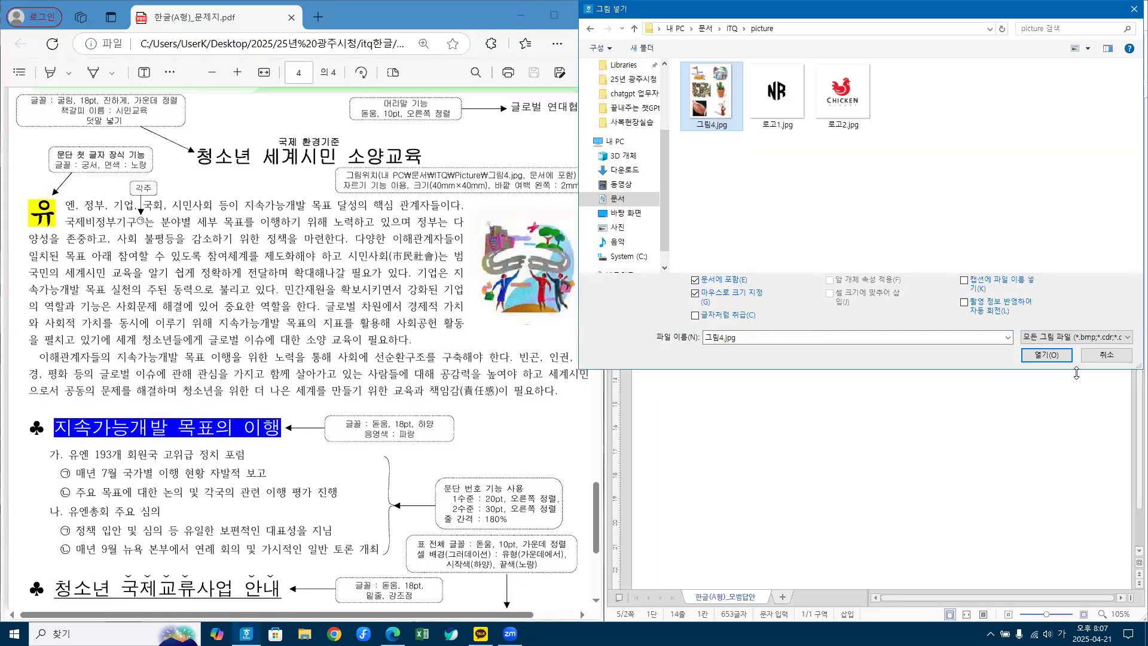
{"action": "left_click", "coordinate": [1061, 357]}
{"action": "left_click_drag", "start_coordinate": [702, 258], "coordinate": [834, 428]}
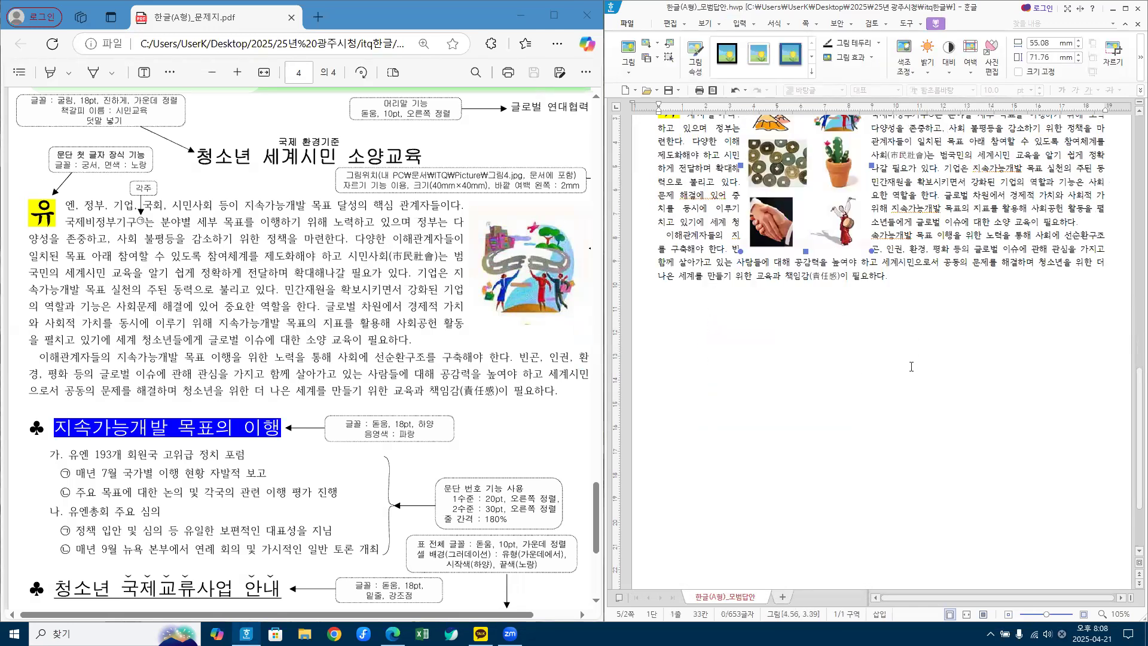
Step: Move 그림4.jpg left into the first paragraph, maximize the window, and reselect the picture
{"action": "scroll", "coordinate": [867, 377], "scroll_direction": "up", "scroll_amount": 5}
{"action": "left_click_drag", "start_coordinate": [832, 360], "coordinate": [887, 389]}
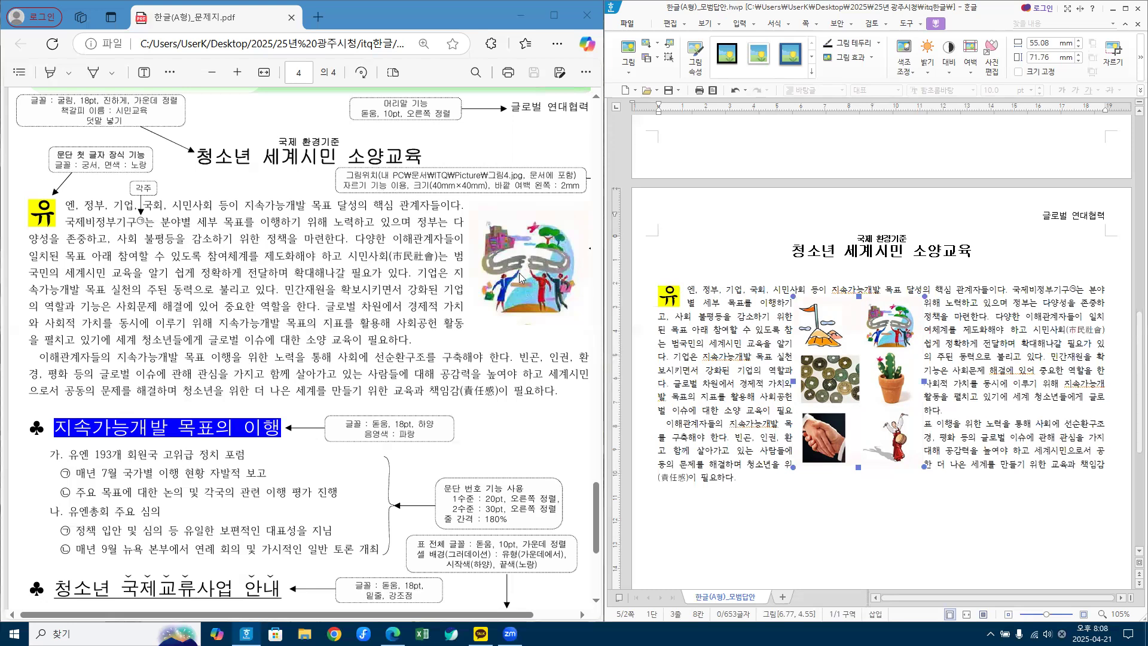
{"action": "left_click_drag", "start_coordinate": [867, 366], "coordinate": [821, 360]}
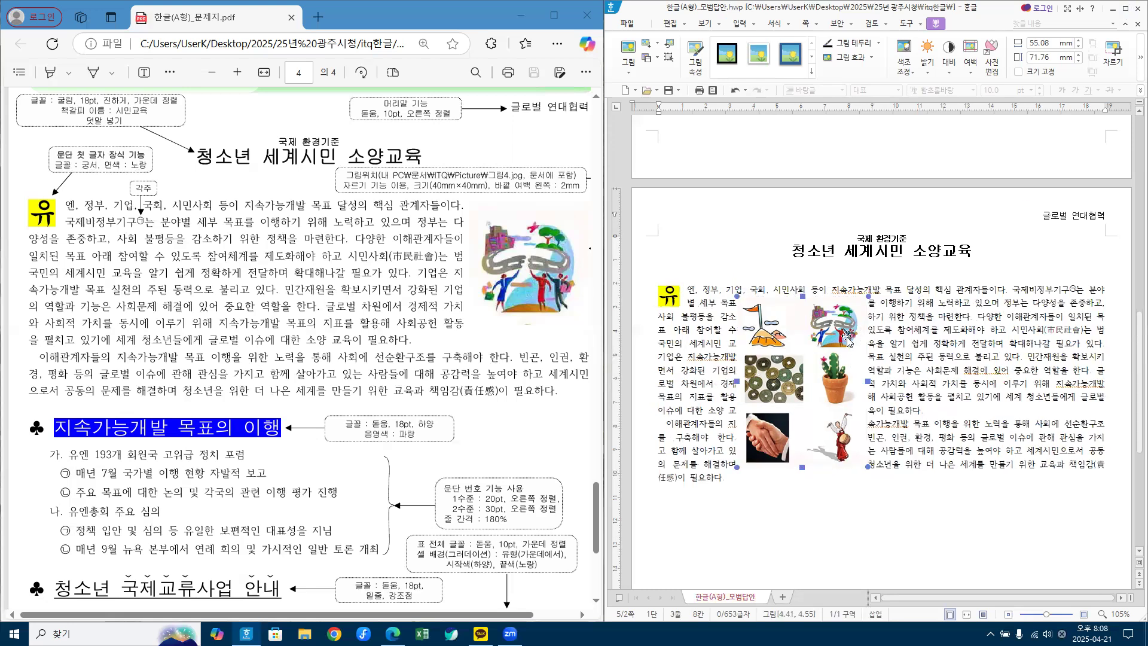
{"action": "left_click", "coordinate": [1124, 9]}
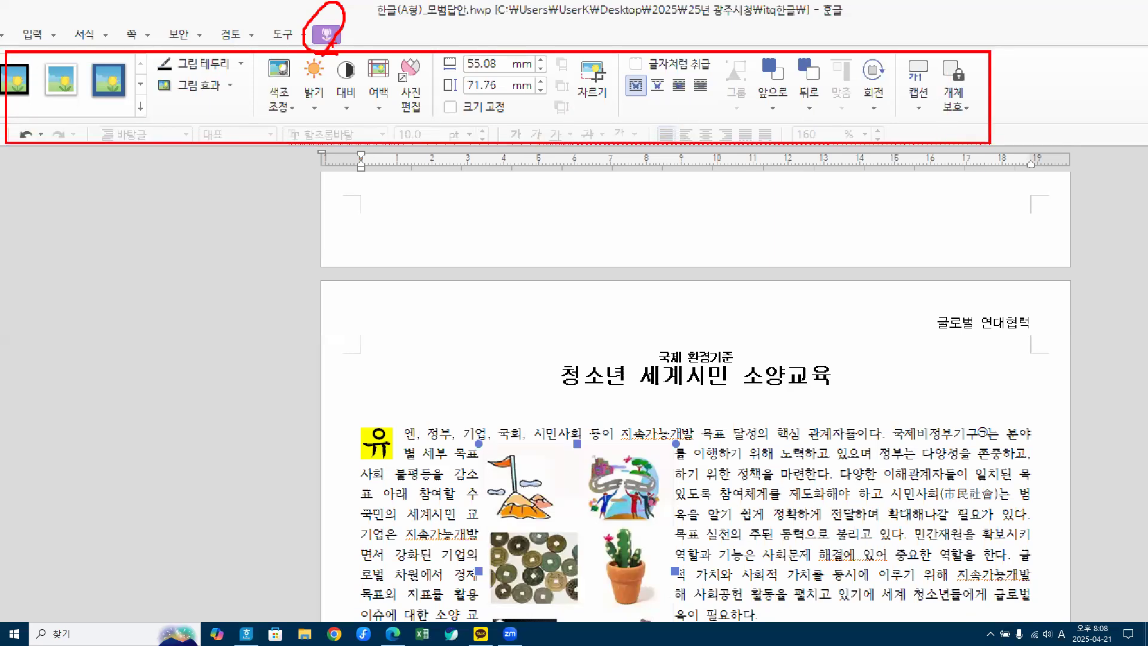
{"action": "key", "text": "Escape"}
{"action": "left_click", "coordinate": [643, 396]}
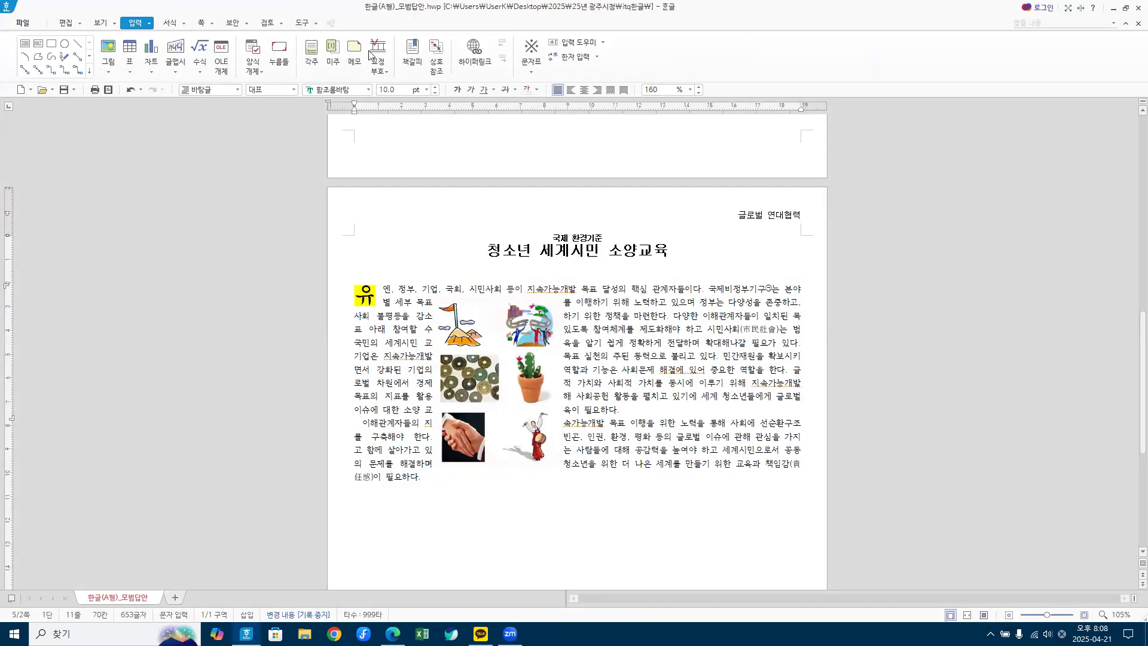
{"action": "left_click", "coordinate": [504, 371]}
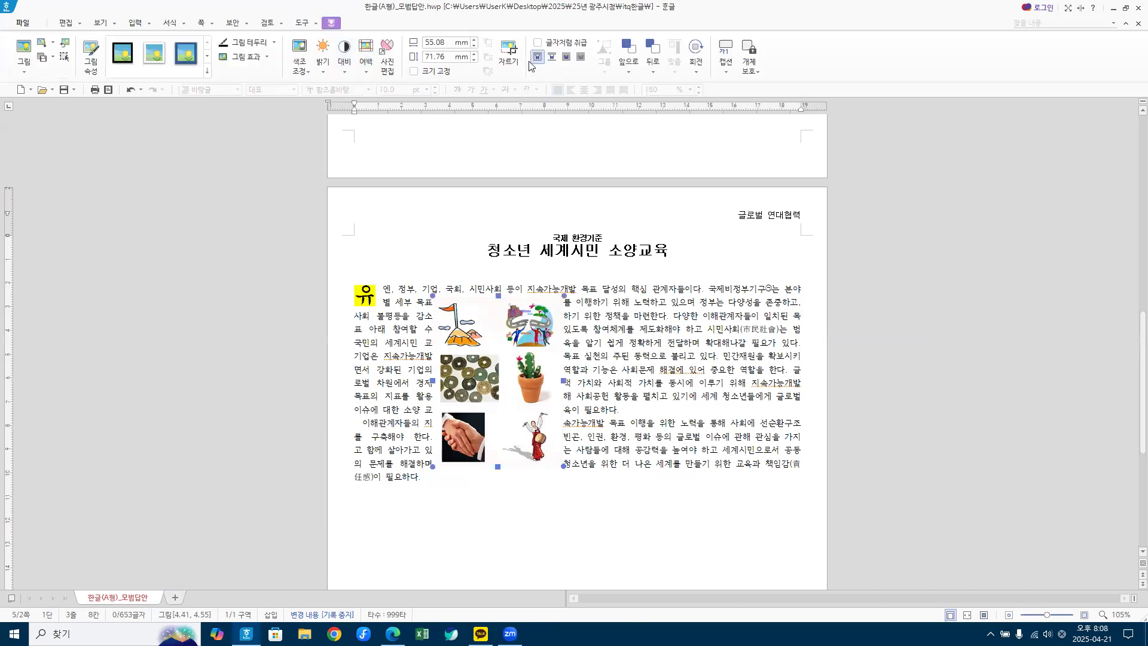
{"action": "key", "text": "ctrl+1"}
{"action": "left_click", "coordinate": [512, 81]}
Step: Turn on 자르기 cropping for the selected picture 그림4.jpg
{"action": "mouse_move", "coordinate": [476, 43]}
{"action": "left_mouse_down"}
{"action": "mouse_move", "coordinate": [482, 51]}
{"action": "mouse_move", "coordinate": [524, 40]}
{"action": "left_mouse_up"}
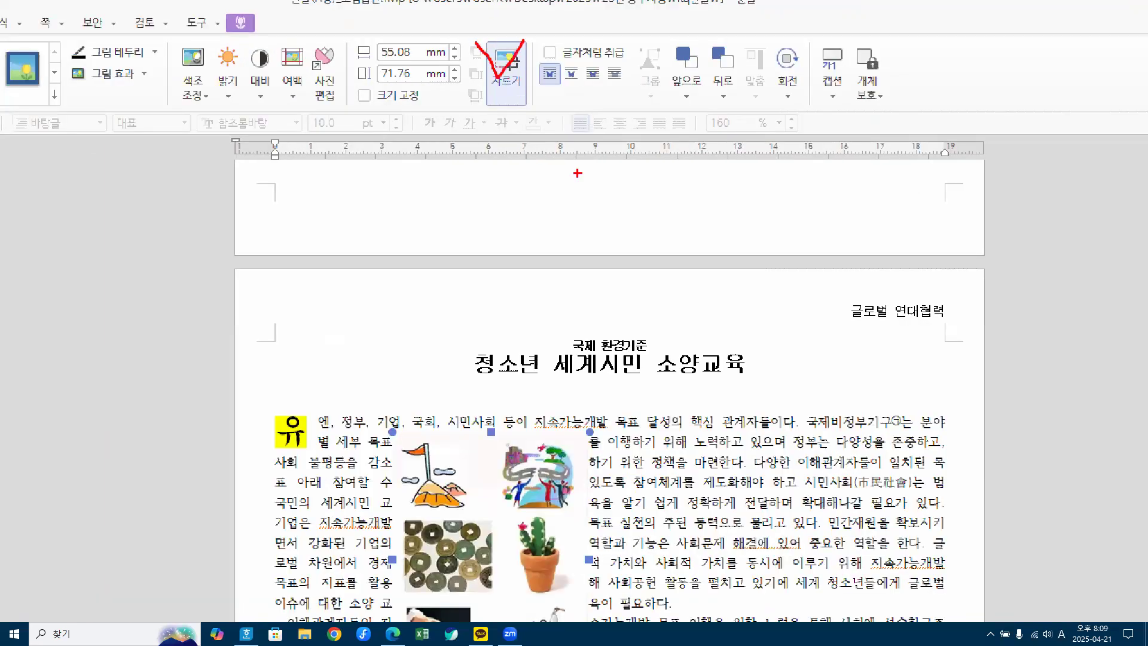
{"action": "key", "text": "Escape"}
{"action": "left_click", "coordinate": [511, 66]}
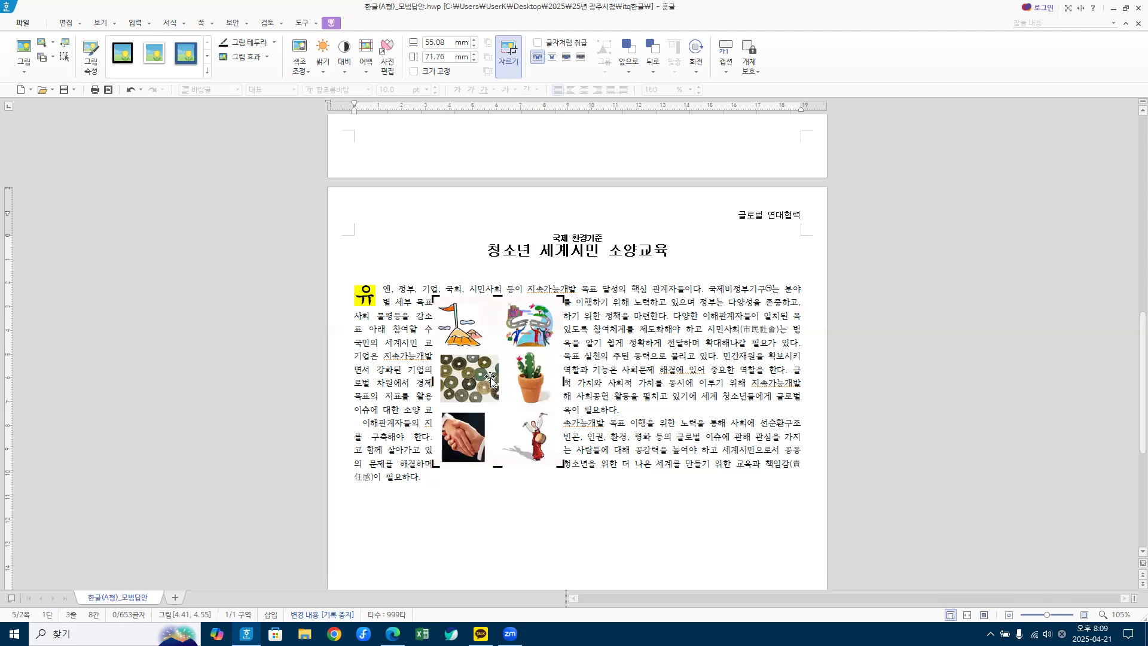
{"action": "key", "text": "ctrl+1"}
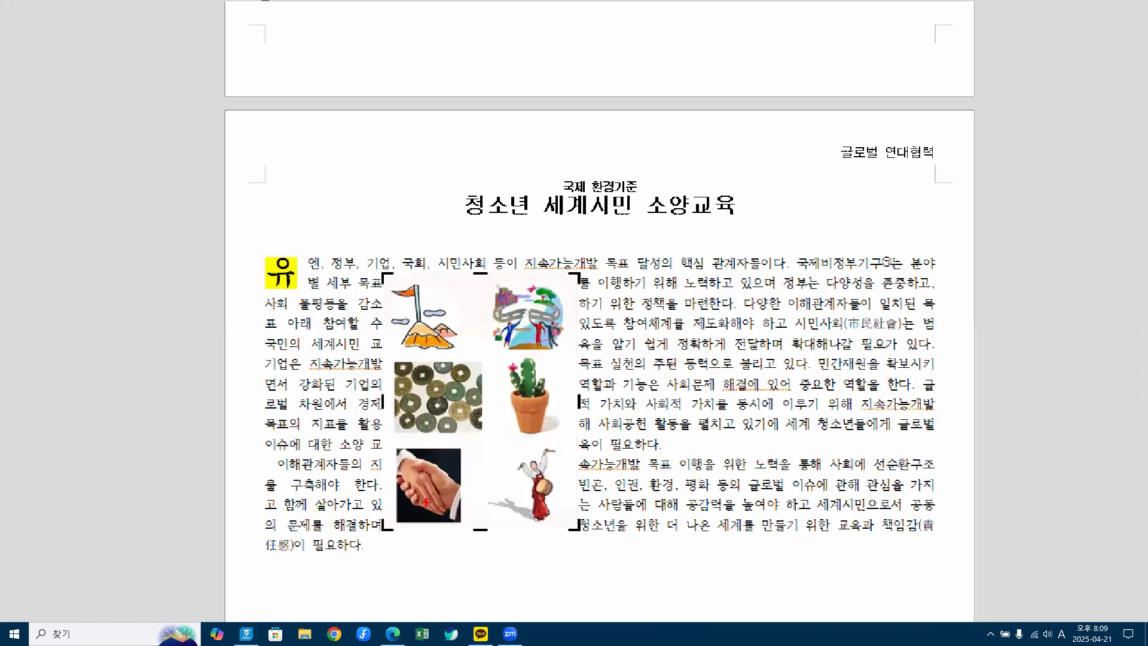
{"action": "mouse_move", "coordinate": [387, 534]}
{"action": "left_mouse_down"}
{"action": "mouse_move", "coordinate": [493, 360]}
{"action": "mouse_move", "coordinate": [505, 386]}
{"action": "left_mouse_up"}
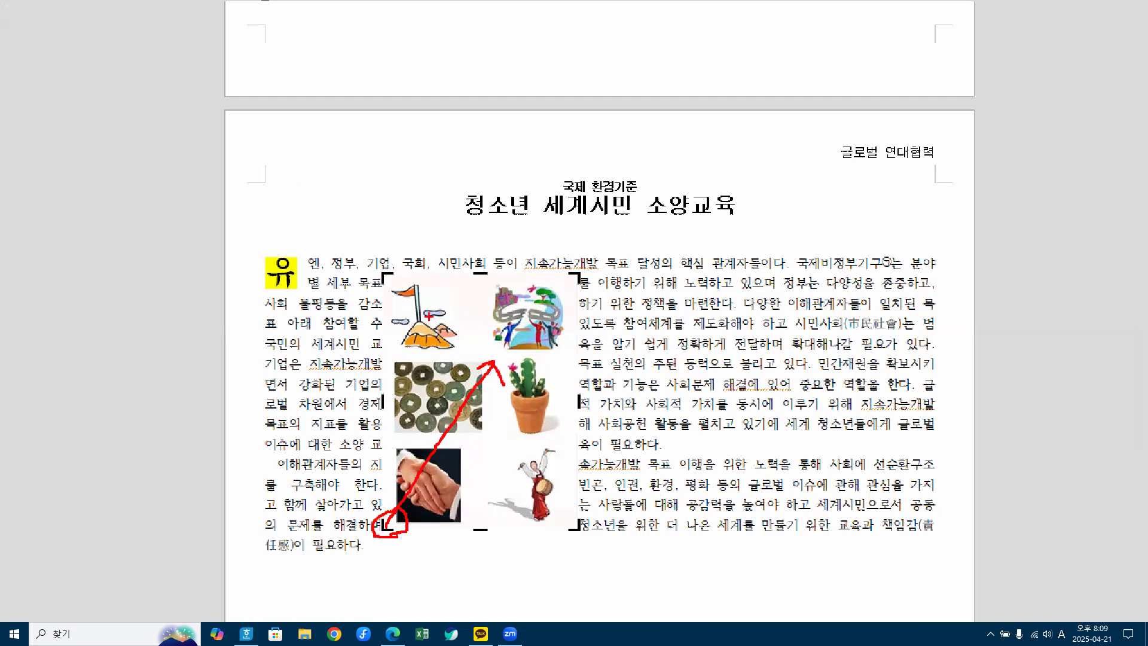
{"action": "mouse_move", "coordinate": [476, 278]}
{"action": "left_mouse_down"}
{"action": "mouse_move", "coordinate": [567, 384]}
{"action": "mouse_move", "coordinate": [583, 336]}
{"action": "left_mouse_up"}
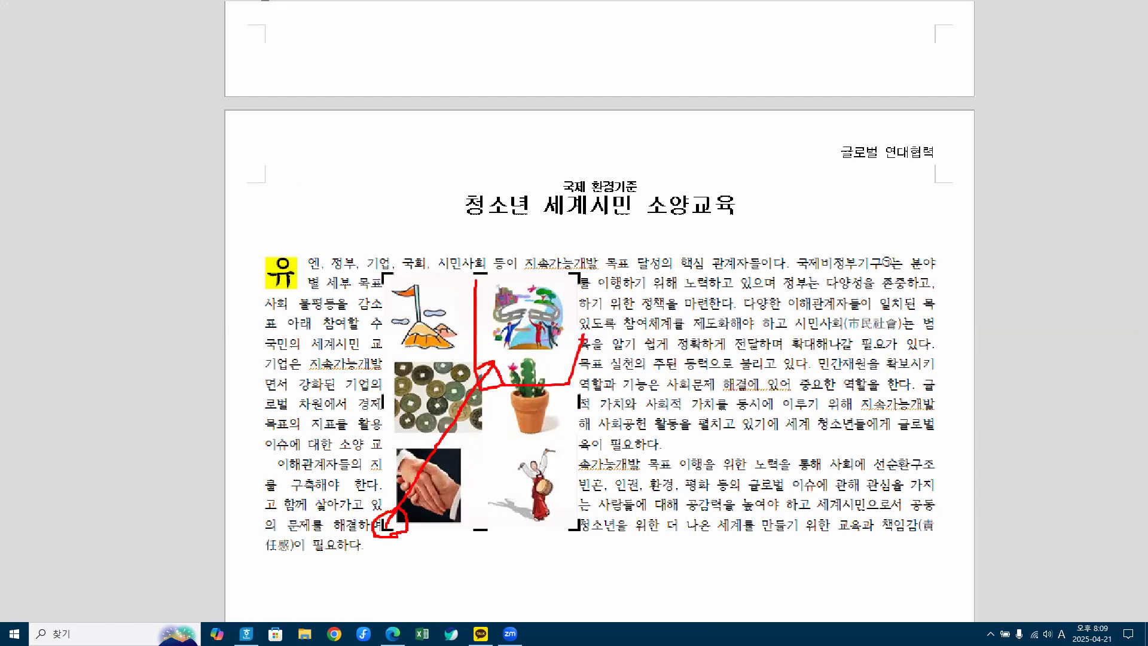
{"action": "key", "text": "Escape"}
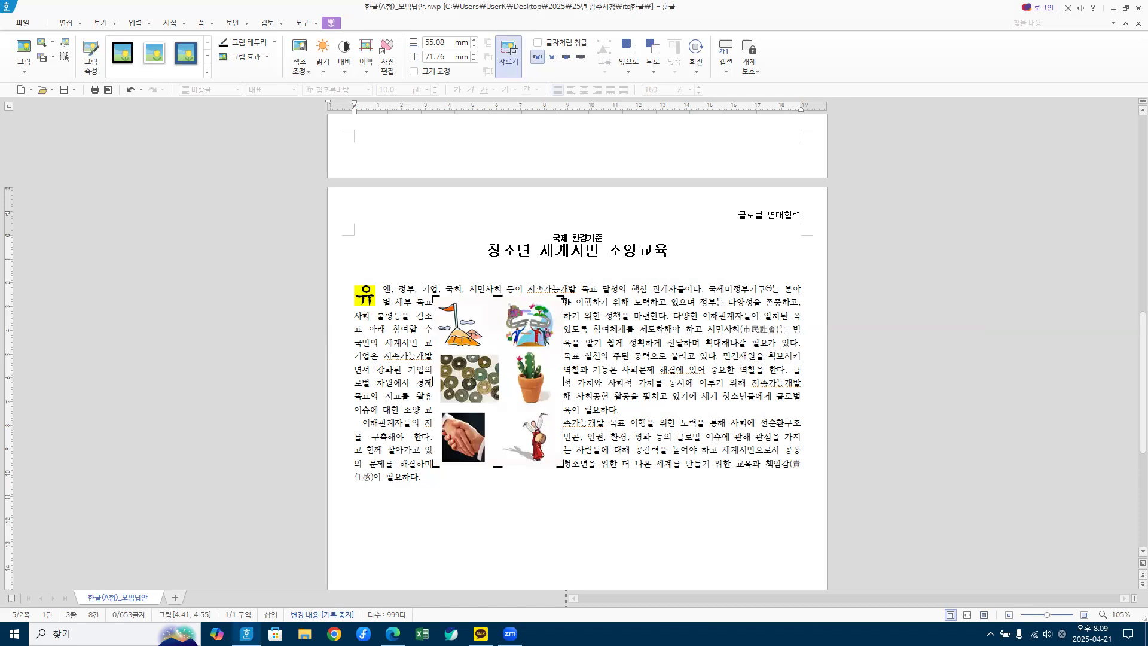
Step: Crop 그림4.jpg to its top-right image, about 25.15 × 20.87 mm, and reselect it
{"action": "left_click_drag", "start_coordinate": [562, 296], "coordinate": [505, 352]}
{"action": "left_click_drag", "start_coordinate": [504, 464], "coordinate": [507, 404]}
{"action": "left_click_drag", "start_coordinate": [507, 352], "coordinate": [564, 297]}
{"action": "left_click_drag", "start_coordinate": [560, 404], "coordinate": [562, 466]}
{"action": "left_click_drag", "start_coordinate": [434, 465], "coordinate": [496, 352]}
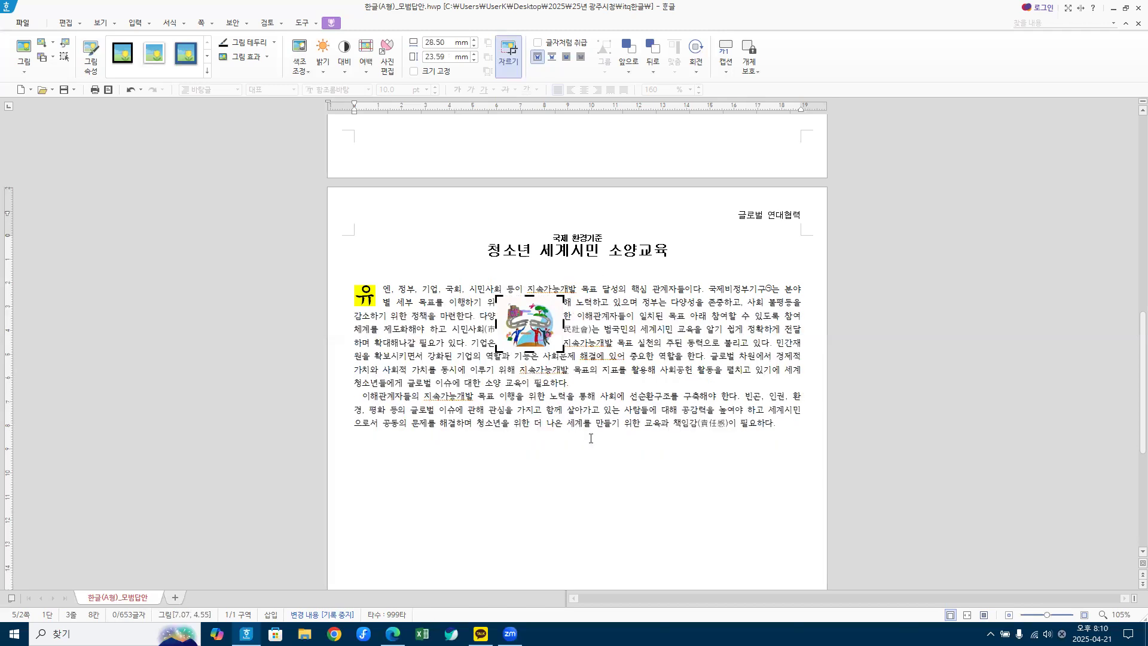
{"action": "left_click_drag", "start_coordinate": [496, 351], "coordinate": [499, 351]}
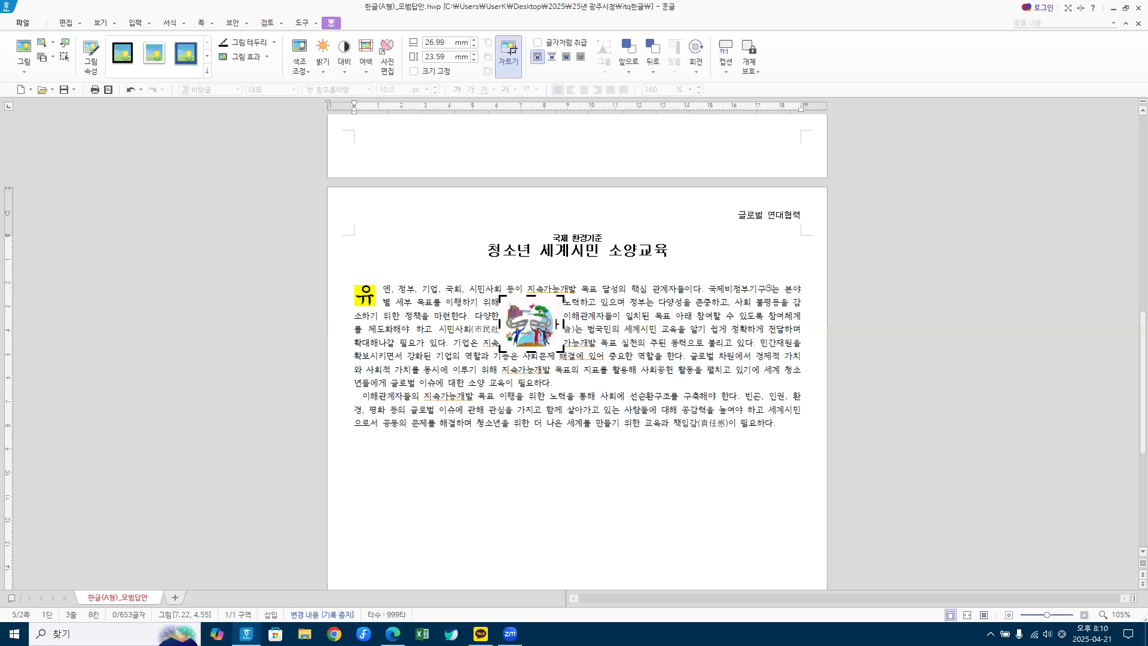
{"action": "left_click_drag", "start_coordinate": [562, 324], "coordinate": [530, 299]}
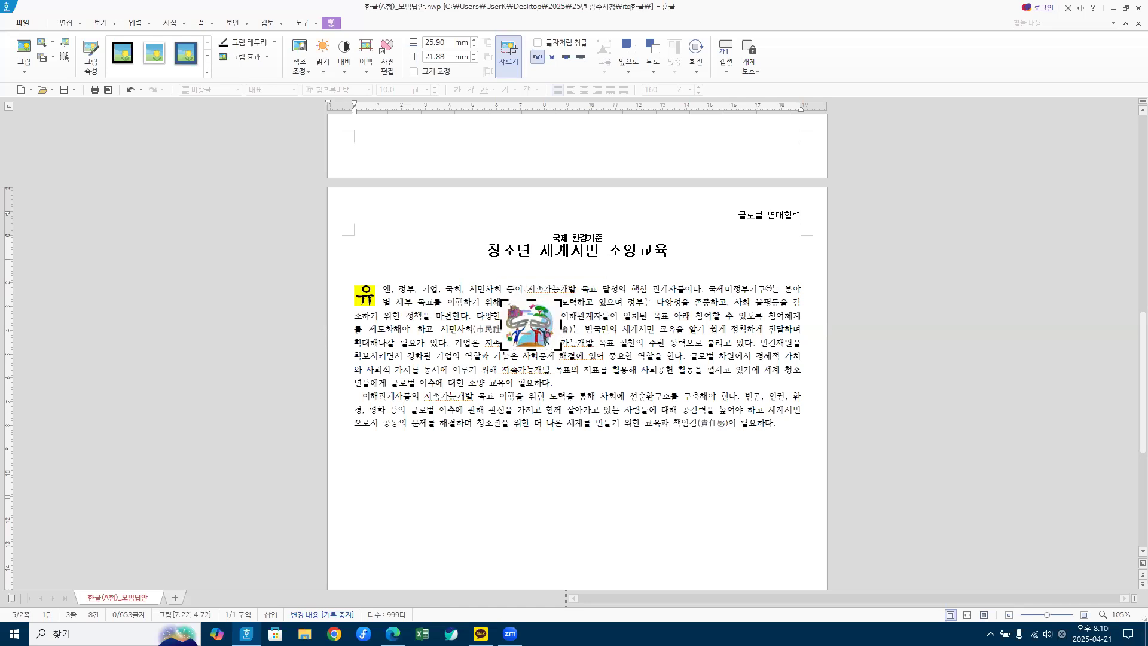
{"action": "left_click", "coordinate": [667, 414]}
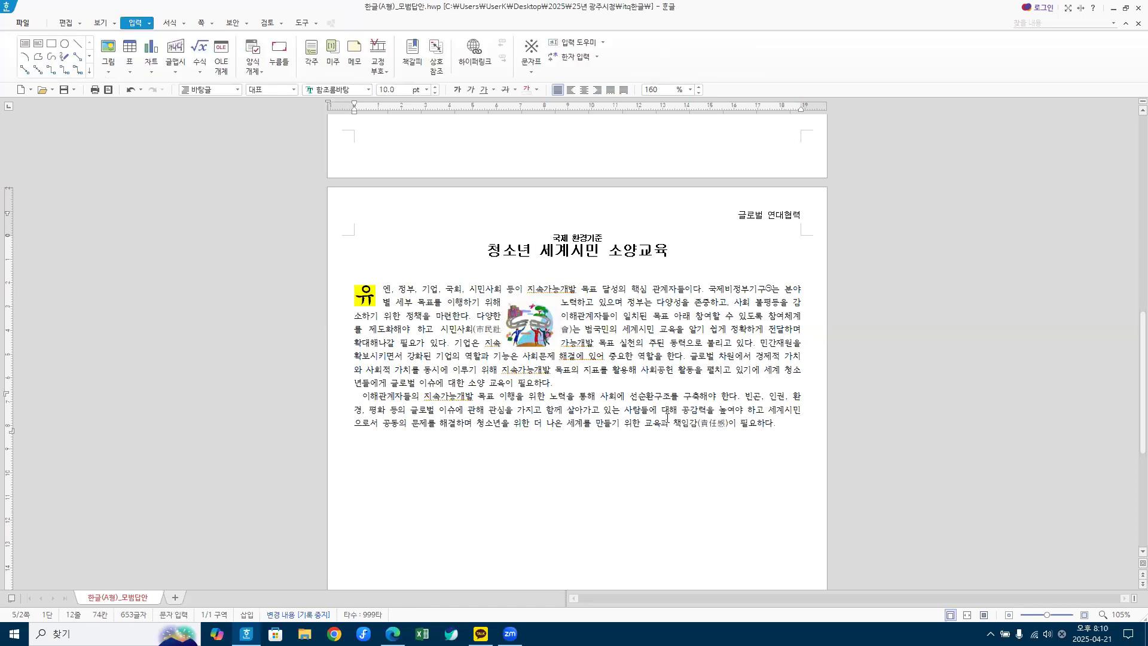
{"action": "double_click", "coordinate": [267, 12]}
{"action": "left_click", "coordinate": [843, 331]}
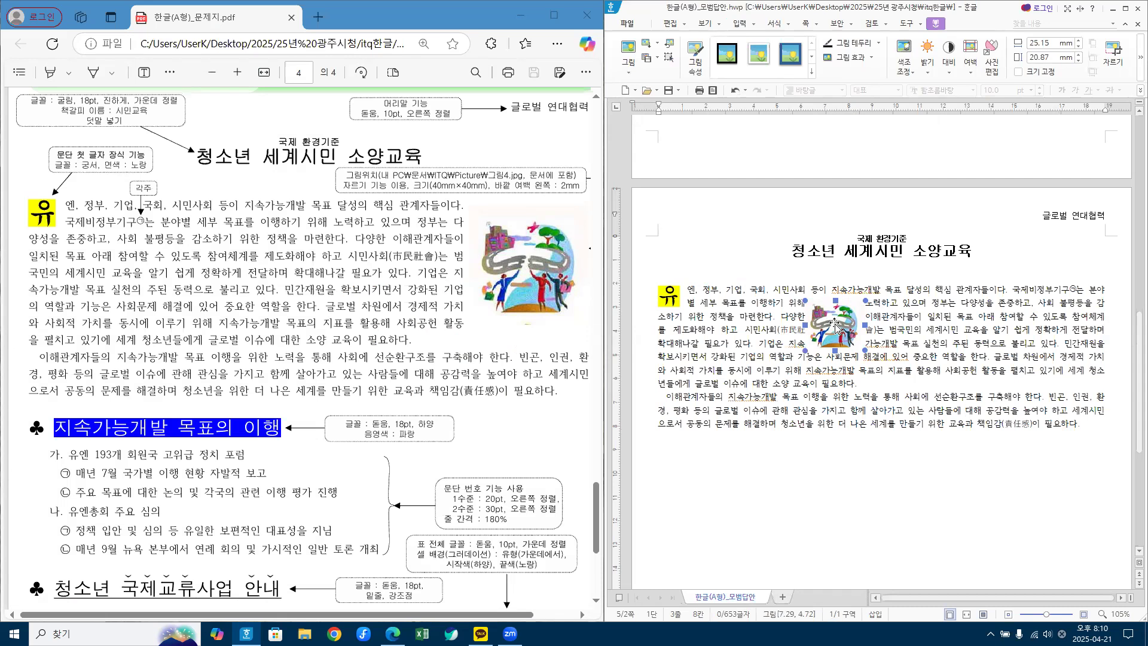
Step: Set the picture's width and height to 40 mm with 어울림 text wrapping
{"action": "double_click", "coordinate": [836, 328]}
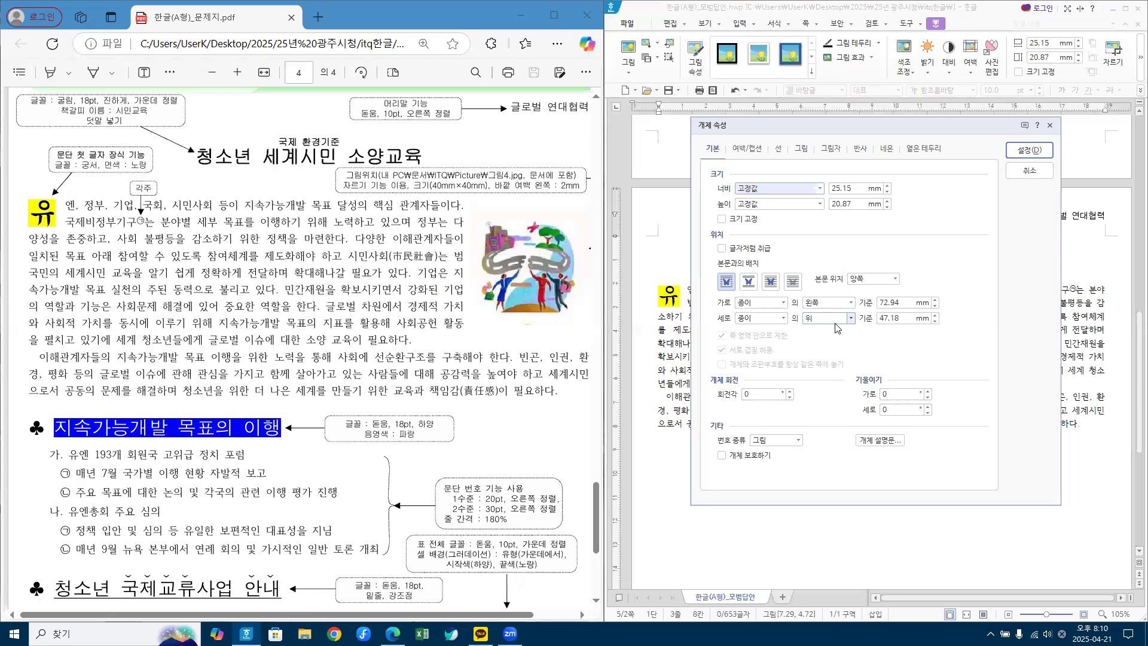
{"action": "left_click", "coordinate": [716, 148]}
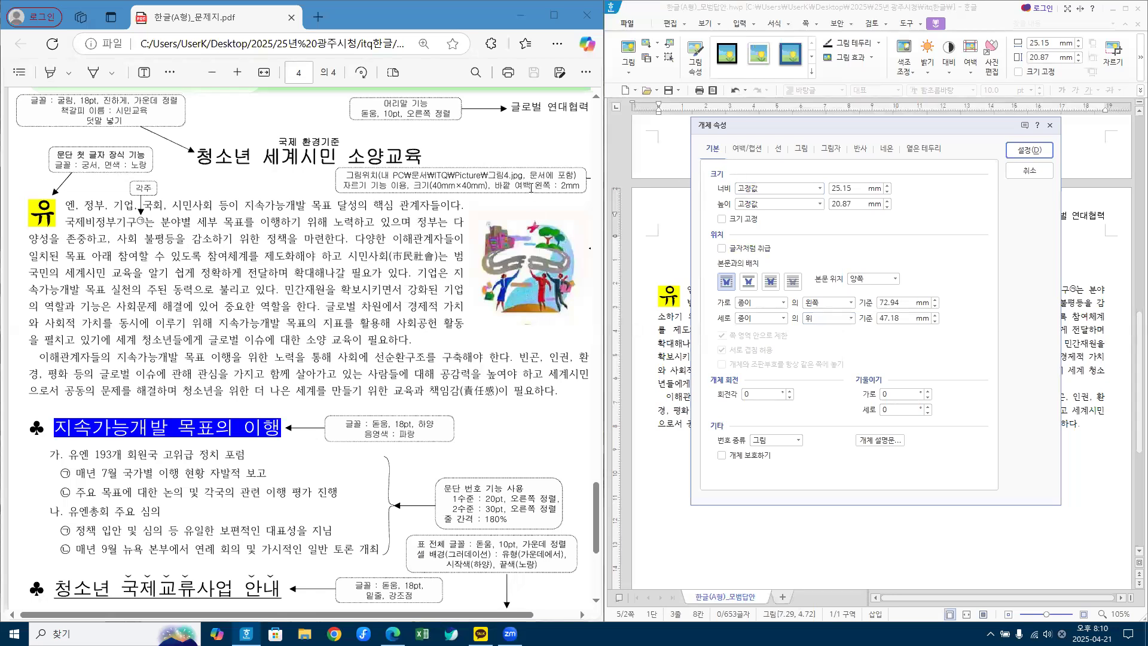
{"action": "left_click_drag", "start_coordinate": [856, 188], "coordinate": [789, 190]}
{"action": "type", "text": "40"}
{"action": "key", "text": "Tab"}
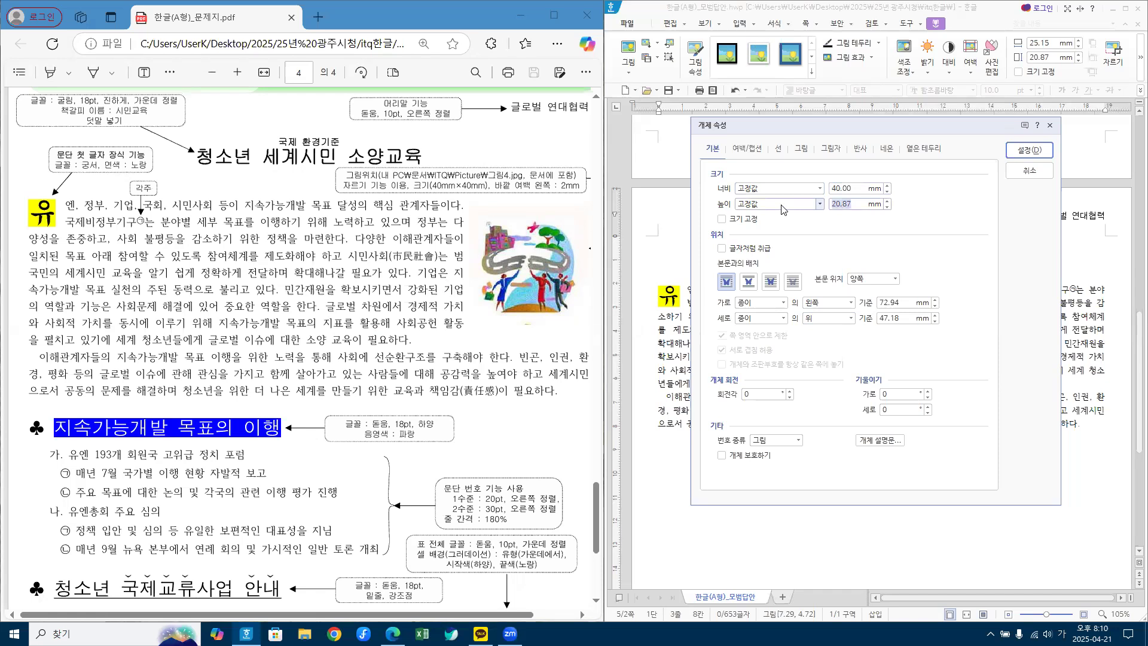
{"action": "type", "text": "40"}
{"action": "left_click", "coordinate": [721, 288]}
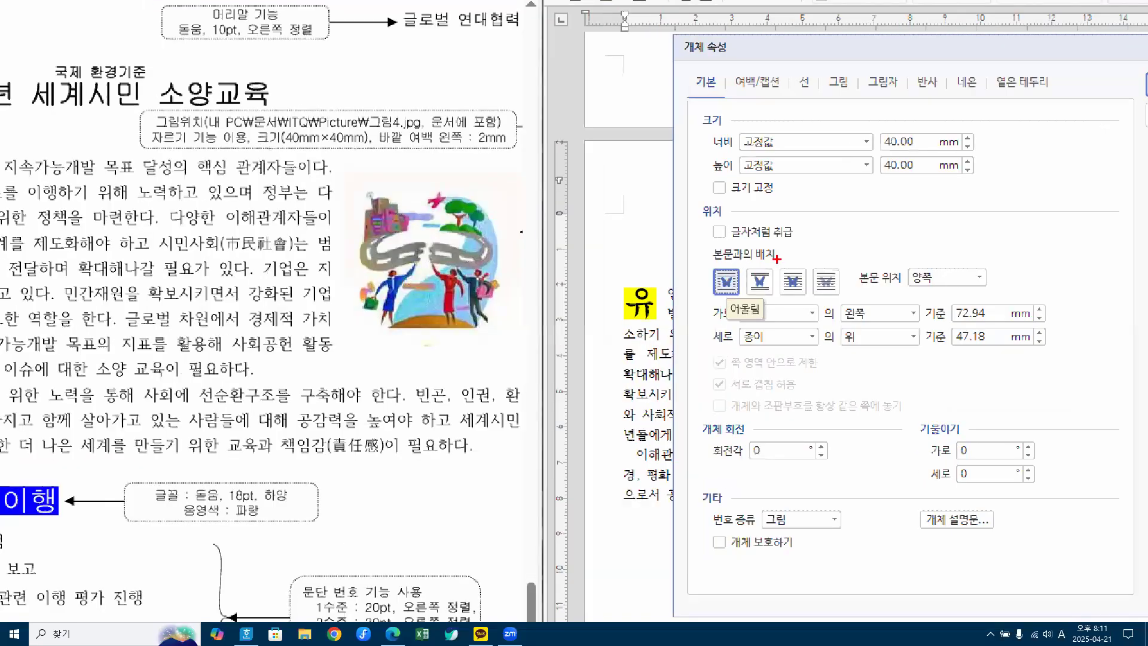
Step: Bring up the 여백/캡션 tab in the picture's properties dialog
{"action": "left_click_drag", "start_coordinate": [710, 262], "coordinate": [737, 252]}
{"action": "mouse_move", "coordinate": [314, 181]}
{"action": "left_mouse_down"}
{"action": "mouse_move", "coordinate": [188, 263]}
{"action": "mouse_move", "coordinate": [283, 153]}
{"action": "left_mouse_up"}
{"action": "left_click_drag", "start_coordinate": [439, 197], "coordinate": [460, 227]}
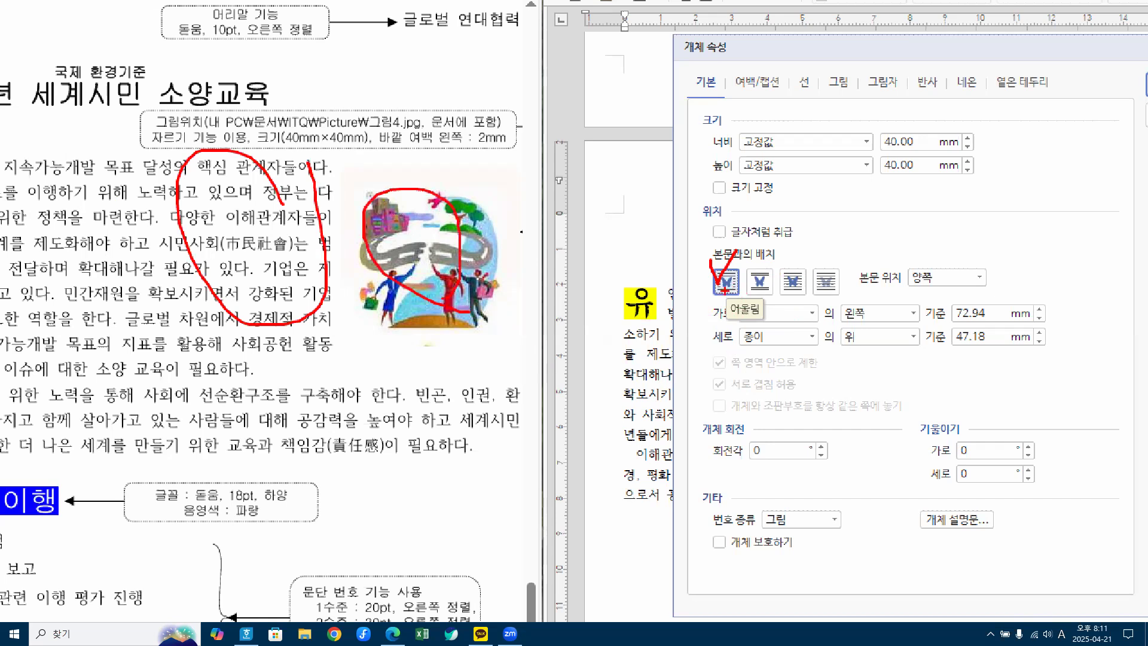
{"action": "mouse_move", "coordinate": [467, 154]}
{"action": "left_mouse_down"}
{"action": "mouse_move", "coordinate": [357, 132]}
{"action": "mouse_move", "coordinate": [515, 142]}
{"action": "mouse_move", "coordinate": [428, 168]}
{"action": "left_mouse_up"}
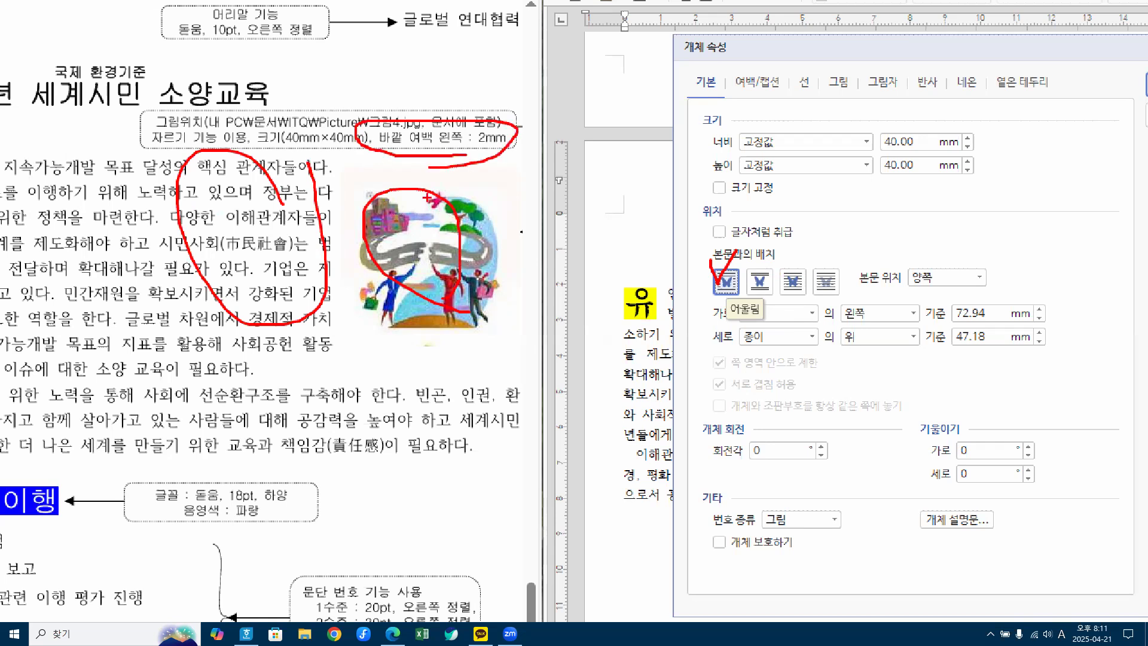
{"action": "mouse_move", "coordinate": [741, 62]}
{"action": "left_mouse_down"}
{"action": "mouse_move", "coordinate": [752, 97]}
{"action": "mouse_move", "coordinate": [787, 53]}
{"action": "left_mouse_up"}
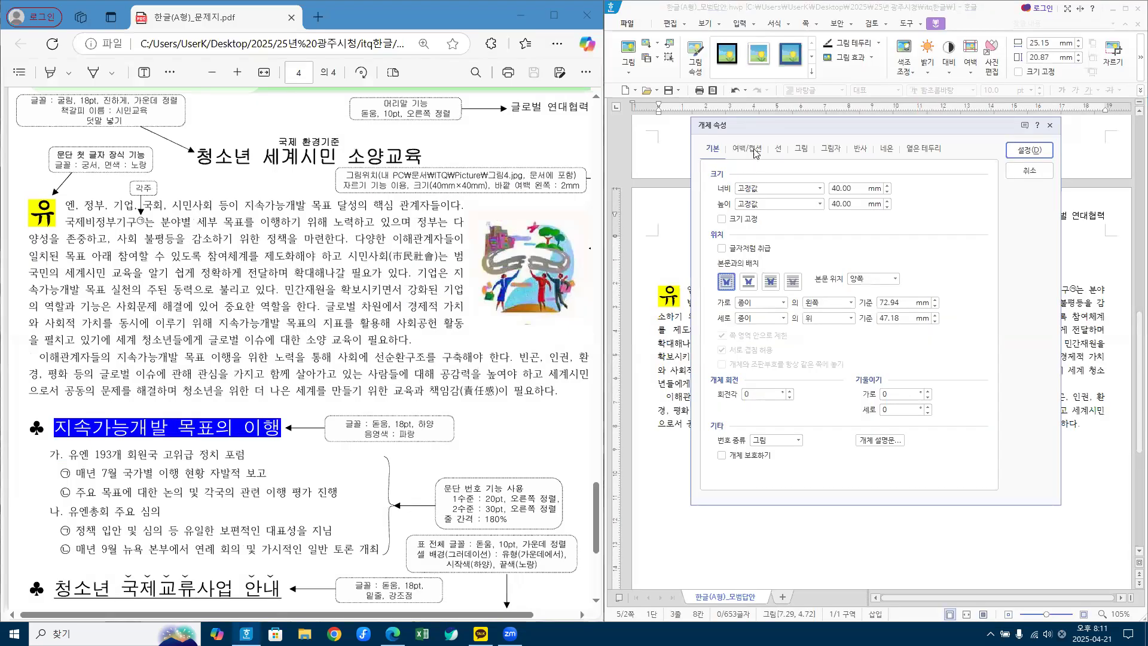
{"action": "left_click", "coordinate": [767, 82]}
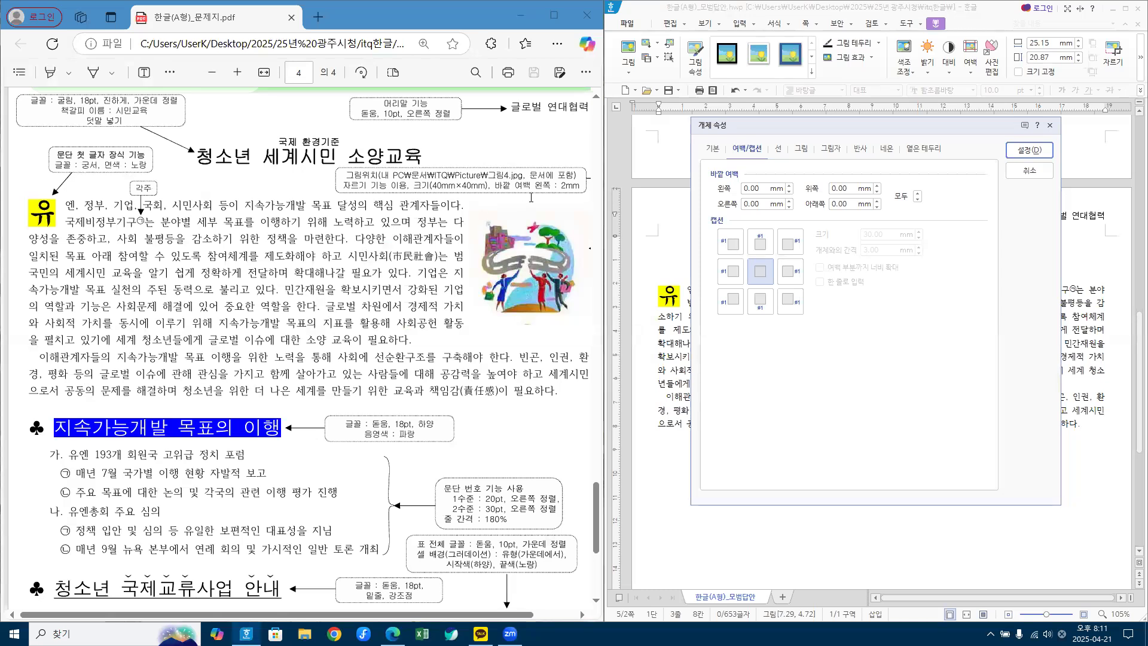
Step: Set the picture's left outer margin to 2 mm and apply with 설정
{"action": "key", "text": "ctrl+1"}
{"action": "left_click", "coordinate": [731, 177]}
{"action": "mouse_move", "coordinate": [745, 177]}
{"action": "left_mouse_down"}
{"action": "mouse_move", "coordinate": [682, 159]}
{"action": "mouse_move", "coordinate": [806, 210]}
{"action": "mouse_move", "coordinate": [832, 208]}
{"action": "left_mouse_up"}
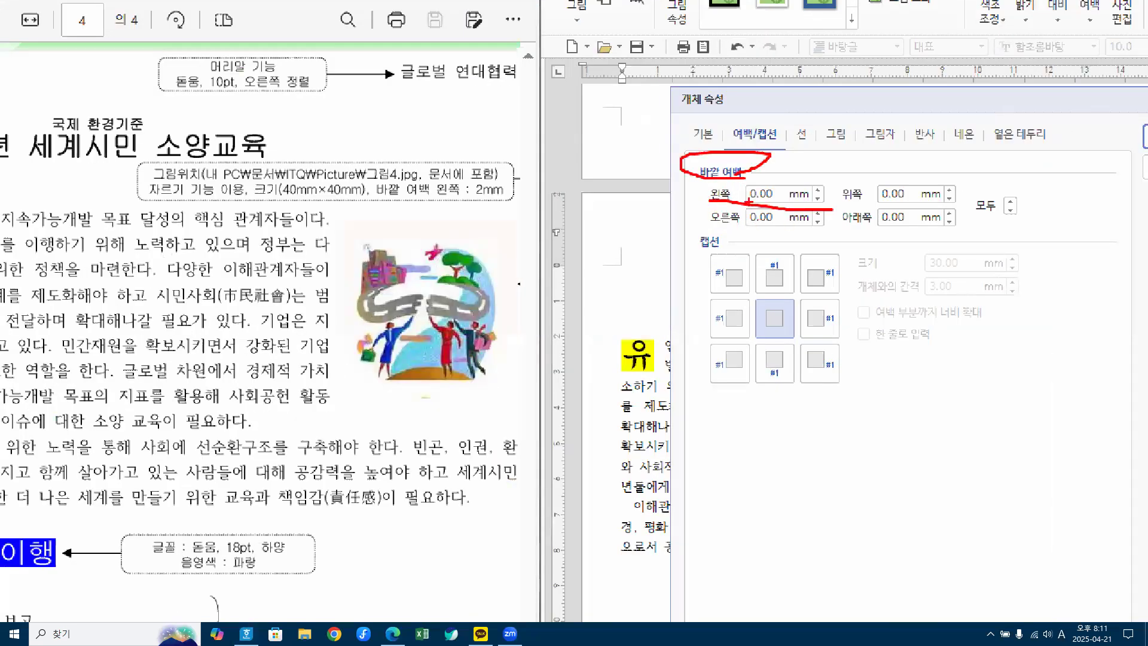
{"action": "left_click_drag", "start_coordinate": [749, 189], "coordinate": [758, 195]}
{"action": "key", "text": "Escape"}
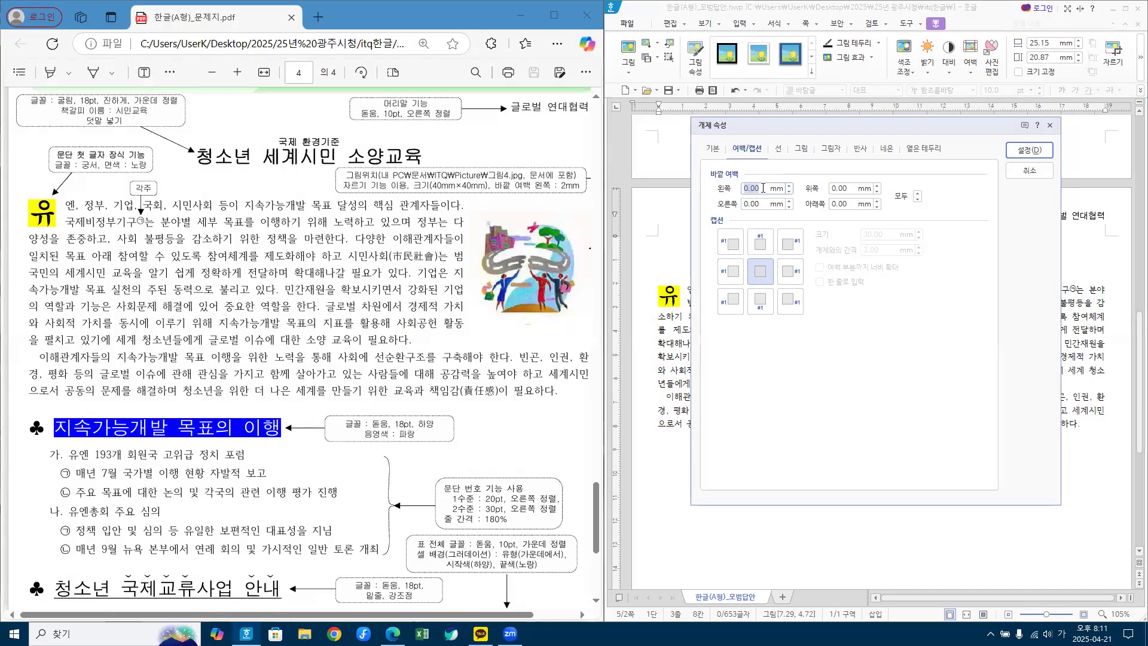
{"action": "type", "text": "2"}
{"action": "key", "text": "ctrl+1"}
{"action": "left_click", "coordinate": [761, 188]}
{"action": "mouse_move", "coordinate": [734, 111]}
{"action": "left_mouse_down"}
{"action": "mouse_move", "coordinate": [741, 131]}
{"action": "mouse_move", "coordinate": [769, 94]}
{"action": "left_mouse_up"}
{"action": "mouse_move", "coordinate": [750, 197]}
{"action": "left_mouse_down"}
{"action": "mouse_move", "coordinate": [685, 184]}
{"action": "mouse_move", "coordinate": [797, 169]}
{"action": "mouse_move", "coordinate": [742, 203]}
{"action": "left_mouse_up"}
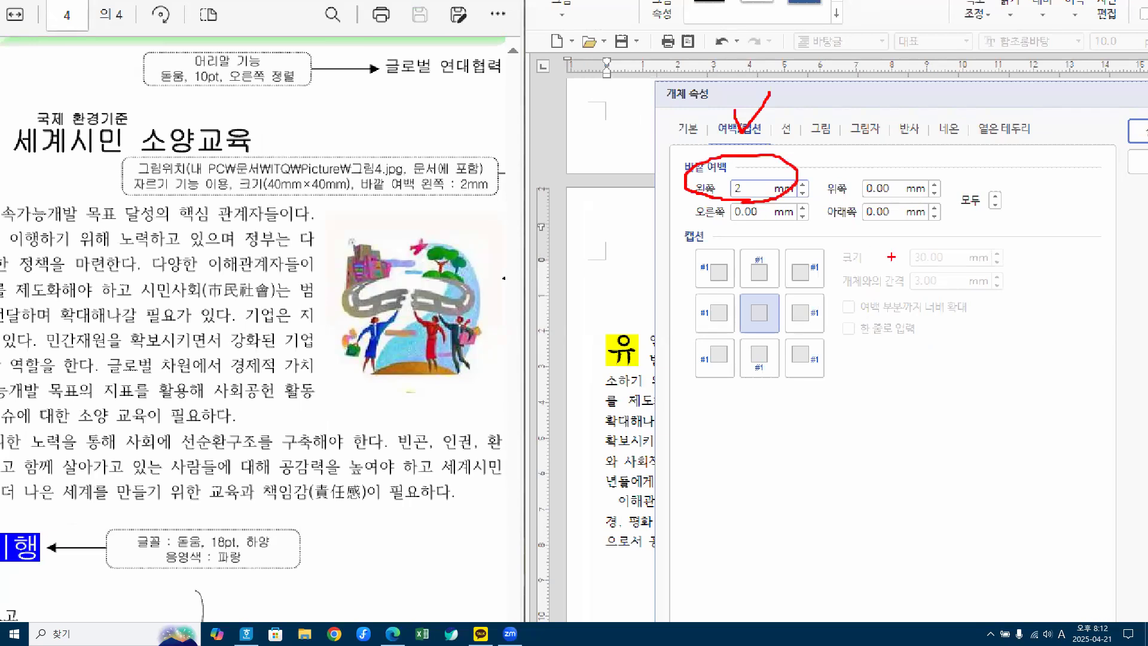
{"action": "key", "text": "Escape"}
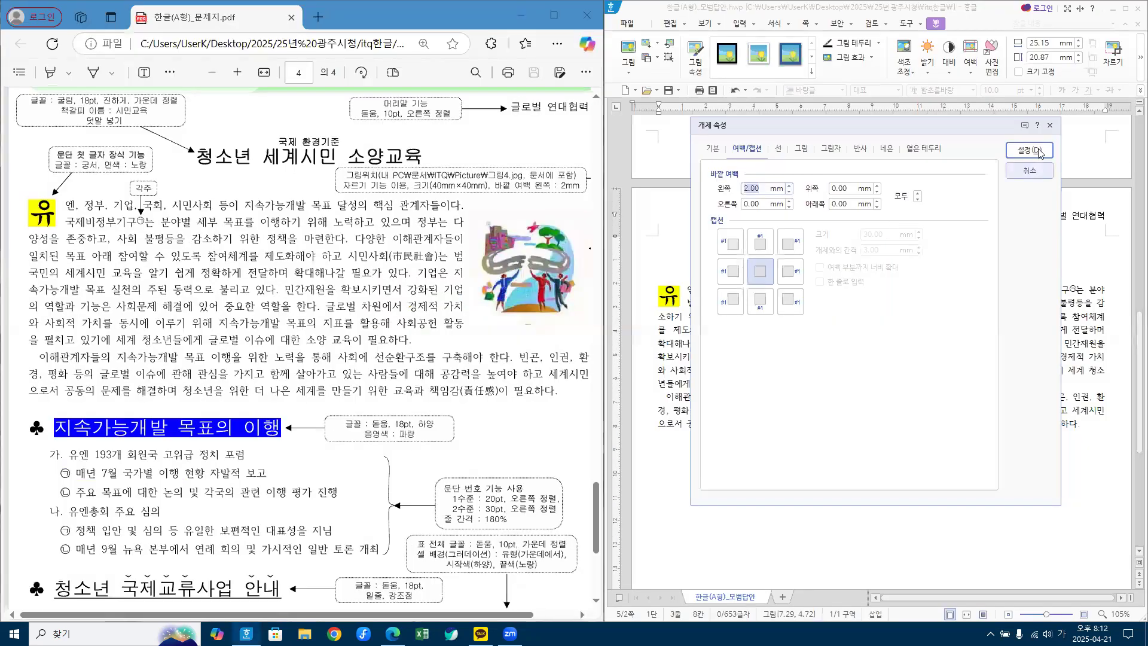
{"action": "left_click", "coordinate": [1037, 149]}
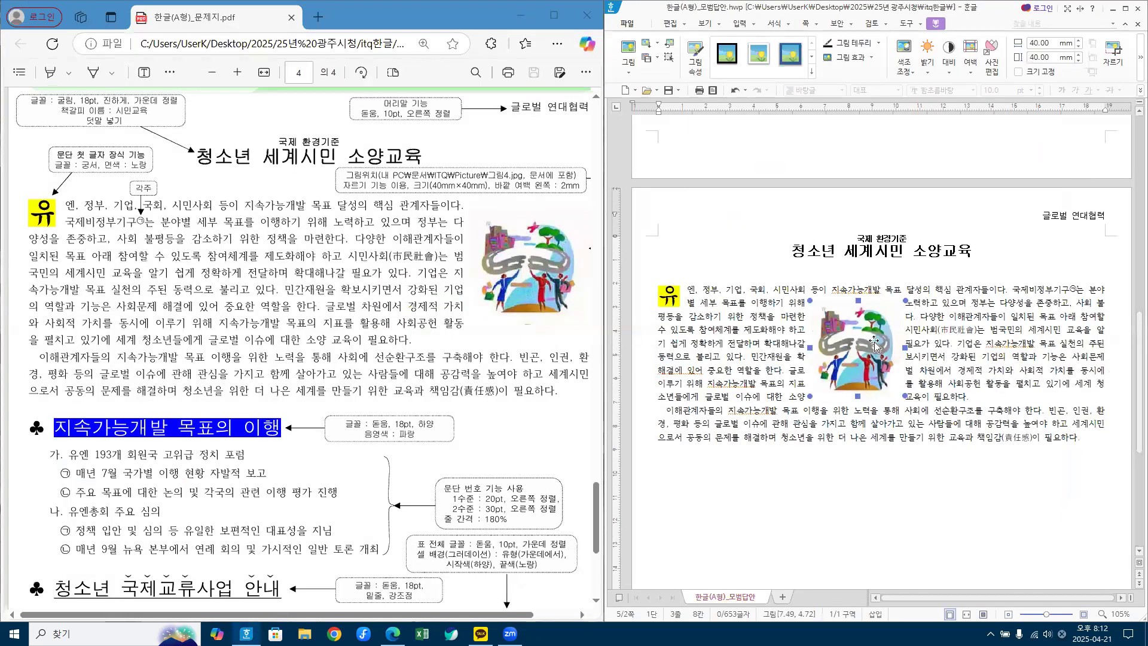
Step: Place the 40 × 40 mm picture at the first paragraph's right margin, nudging it into position
{"action": "left_click_drag", "start_coordinate": [874, 345], "coordinate": [1062, 329]}
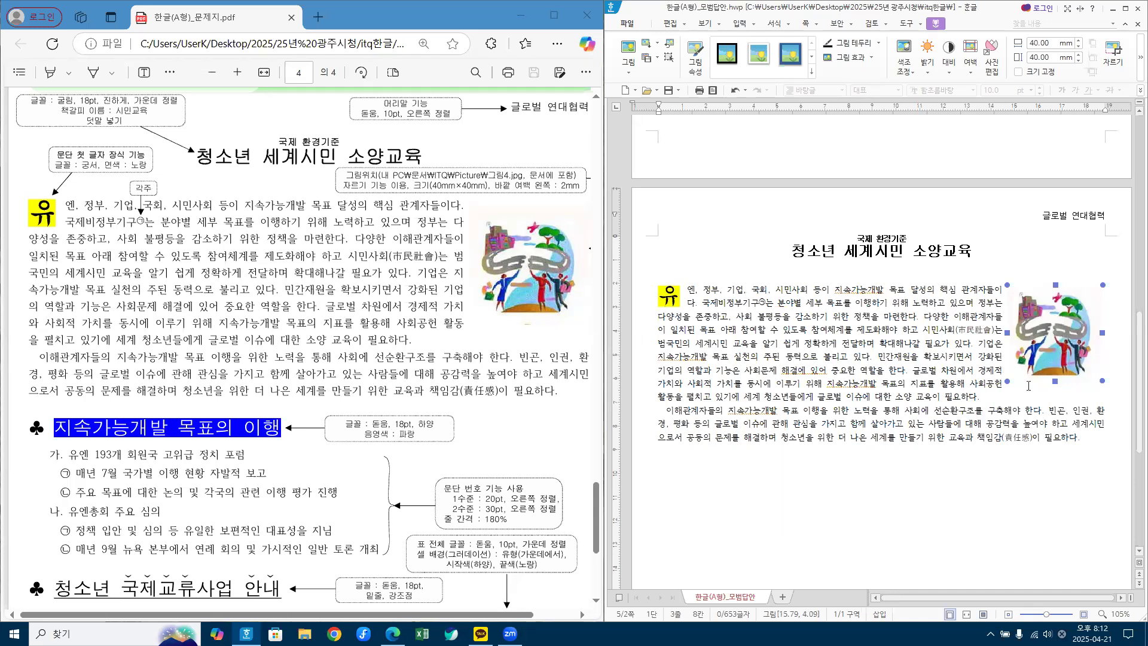
{"action": "left_click_drag", "start_coordinate": [1066, 346], "coordinate": [1071, 349]}
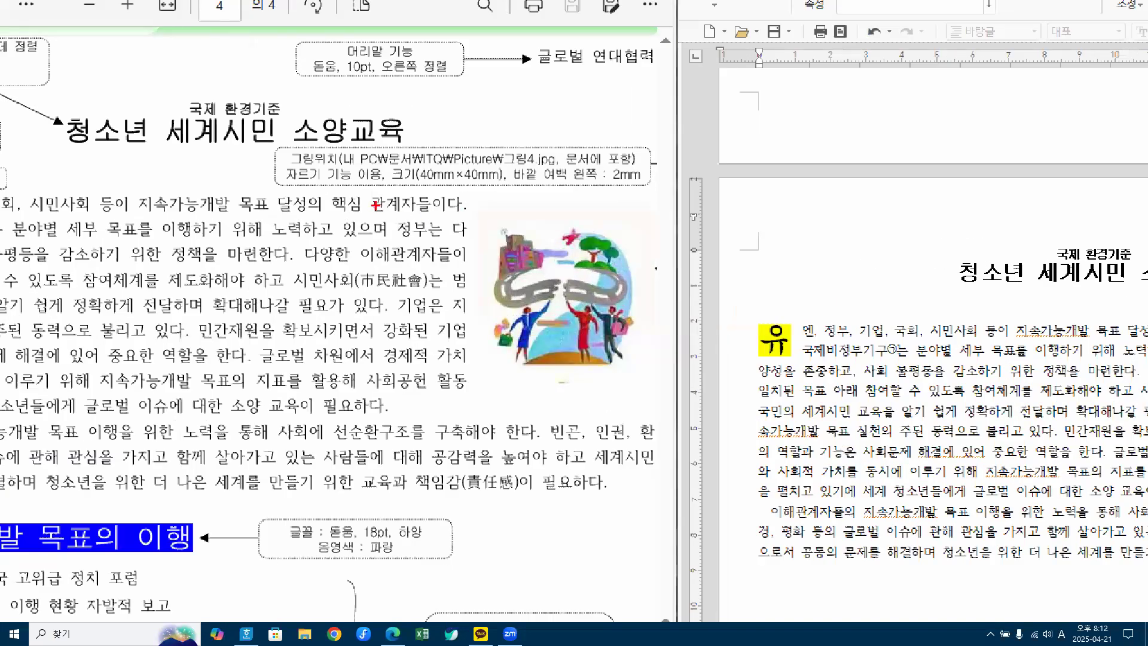
{"action": "mouse_move", "coordinate": [393, 207]}
{"action": "left_mouse_down"}
{"action": "mouse_move", "coordinate": [459, 207]}
{"action": "mouse_move", "coordinate": [473, 239]}
{"action": "mouse_move", "coordinate": [464, 256]}
{"action": "left_mouse_up"}
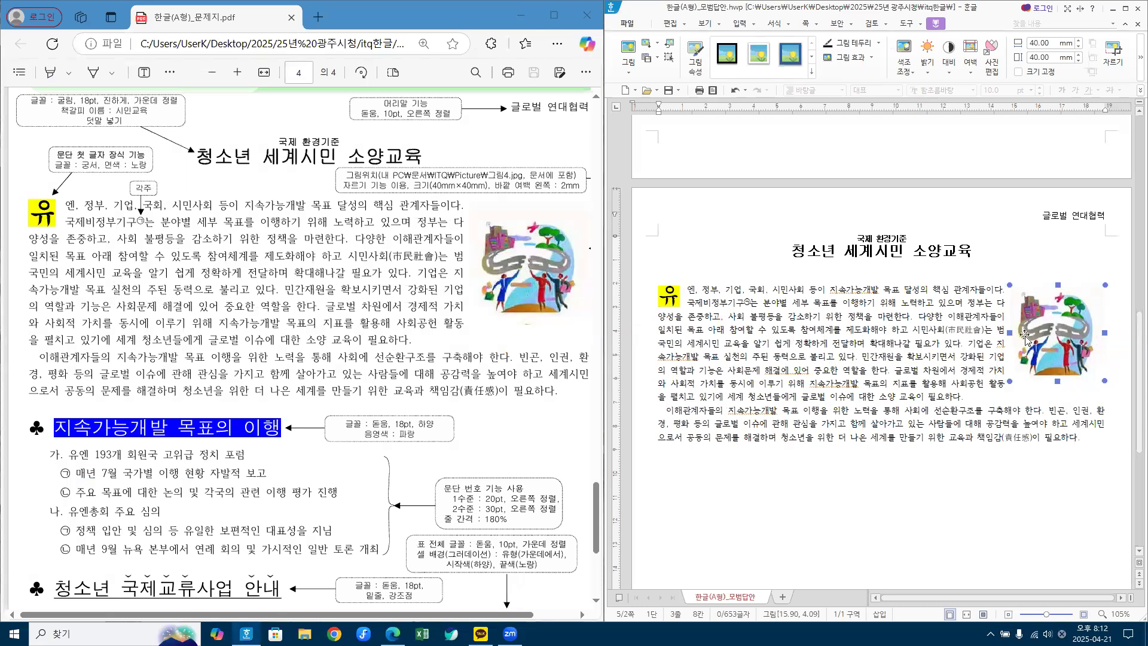
{"action": "left_click_drag", "start_coordinate": [1058, 324], "coordinate": [1059, 325]}
{"action": "key", "text": "Left"}
{"action": "key", "text": "Left"}
{"action": "key", "text": "Left"}
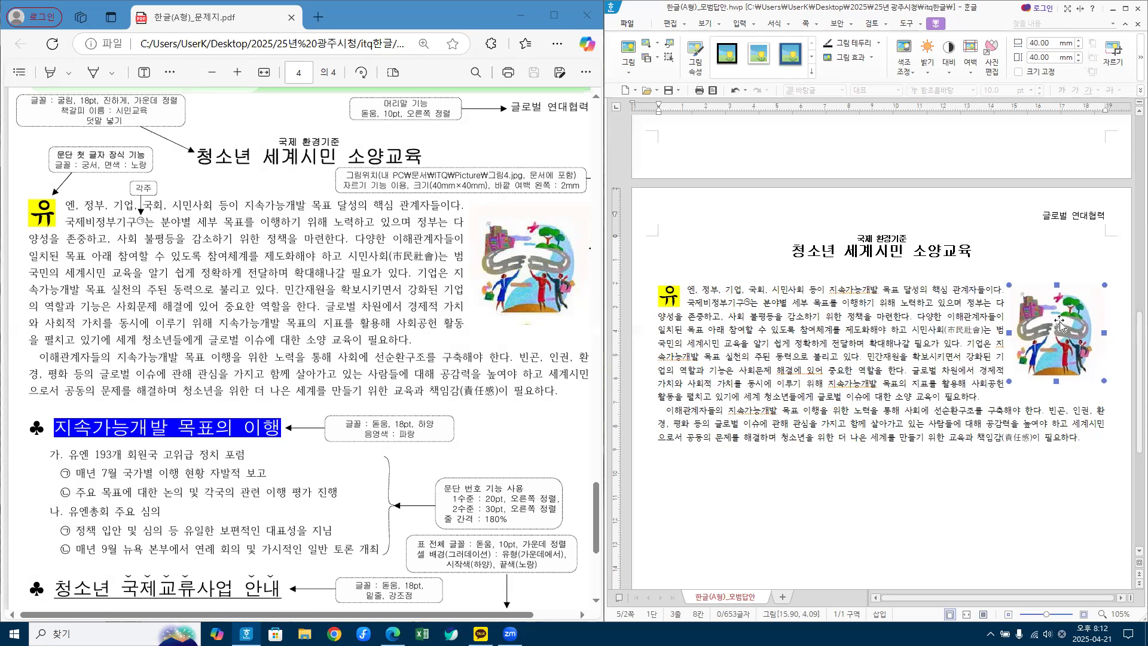
{"action": "key", "text": "Right"}
{"action": "key", "text": "Right"}
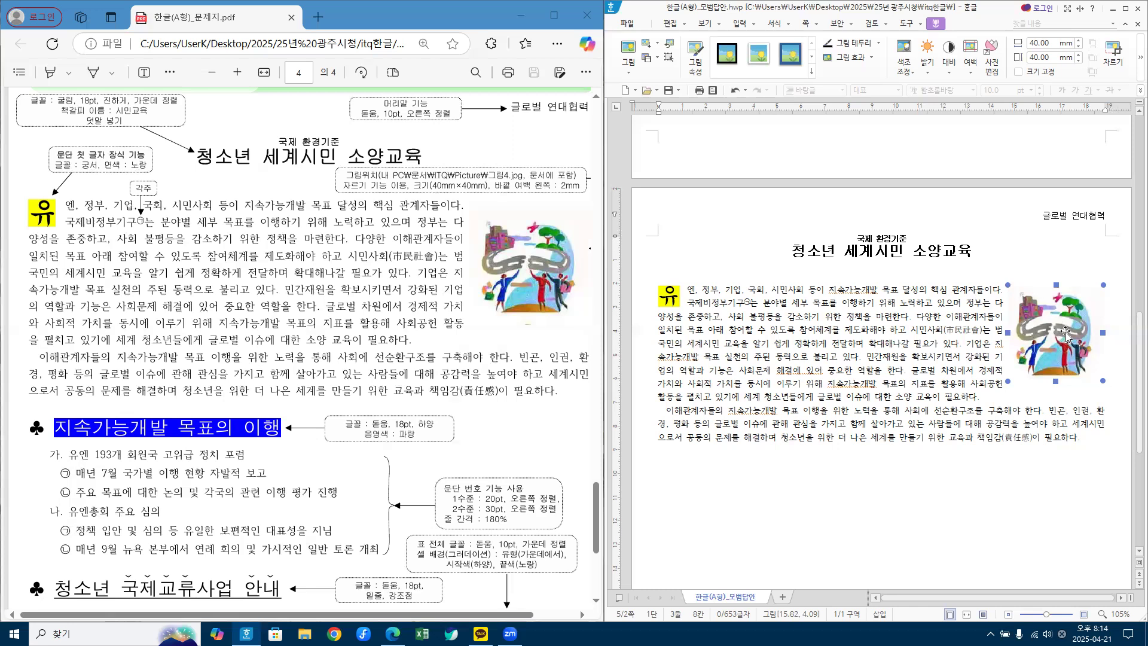
Step: Save the document, then select the title '정보격차 해소 정책' through the end of the body
{"action": "left_click", "coordinate": [988, 519]}
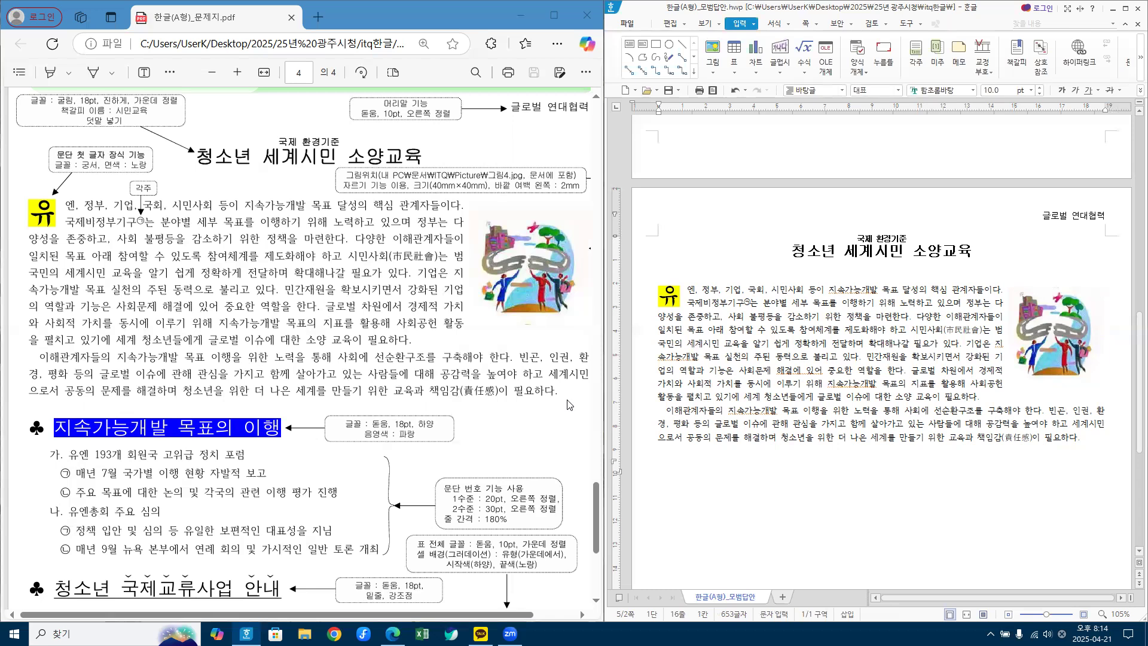
{"action": "key", "text": "Hangul"}
{"action": "left_click", "coordinate": [1048, 240]}
{"action": "left_click", "coordinate": [859, 239]}
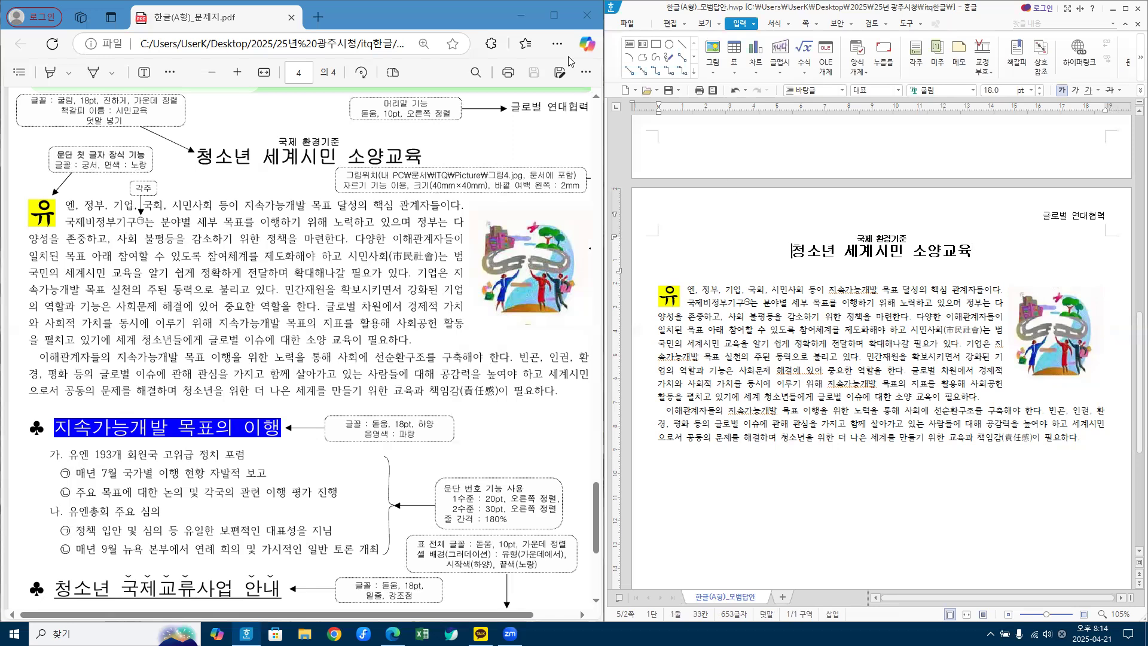
{"action": "left_click", "coordinate": [668, 94]}
{"action": "left_click", "coordinate": [796, 251]}
{"action": "left_click_drag", "start_coordinate": [792, 251], "coordinate": [1102, 476]}
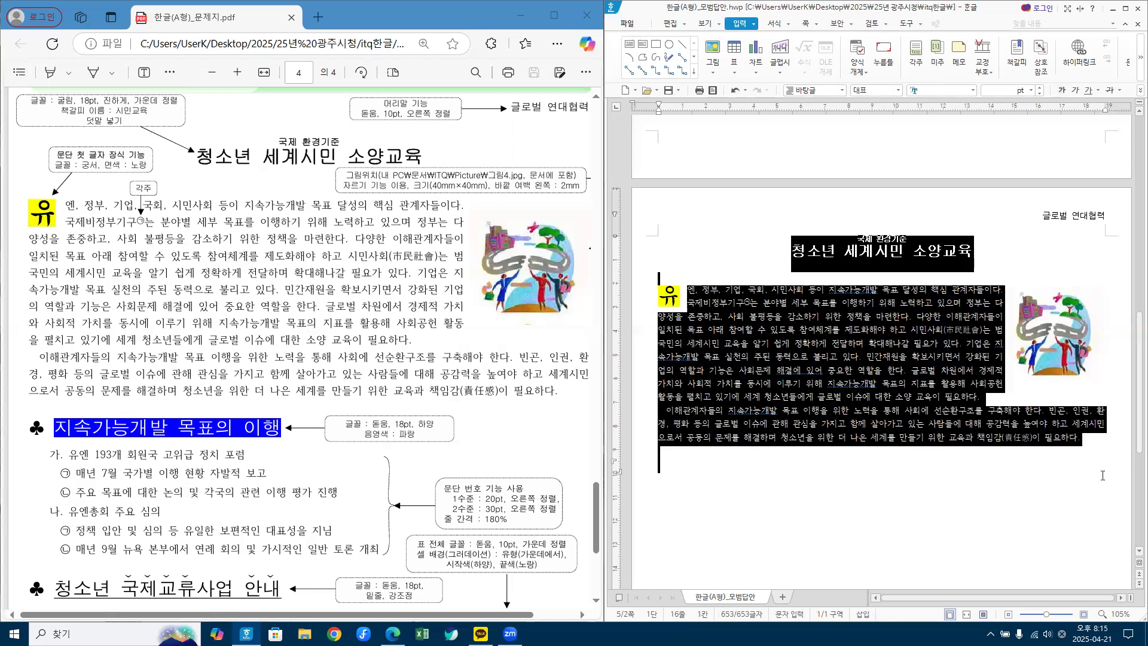
Step: Delete the selected title and both body paragraphs, leaving the cursor on a blank page
{"action": "key", "text": "Delete"}
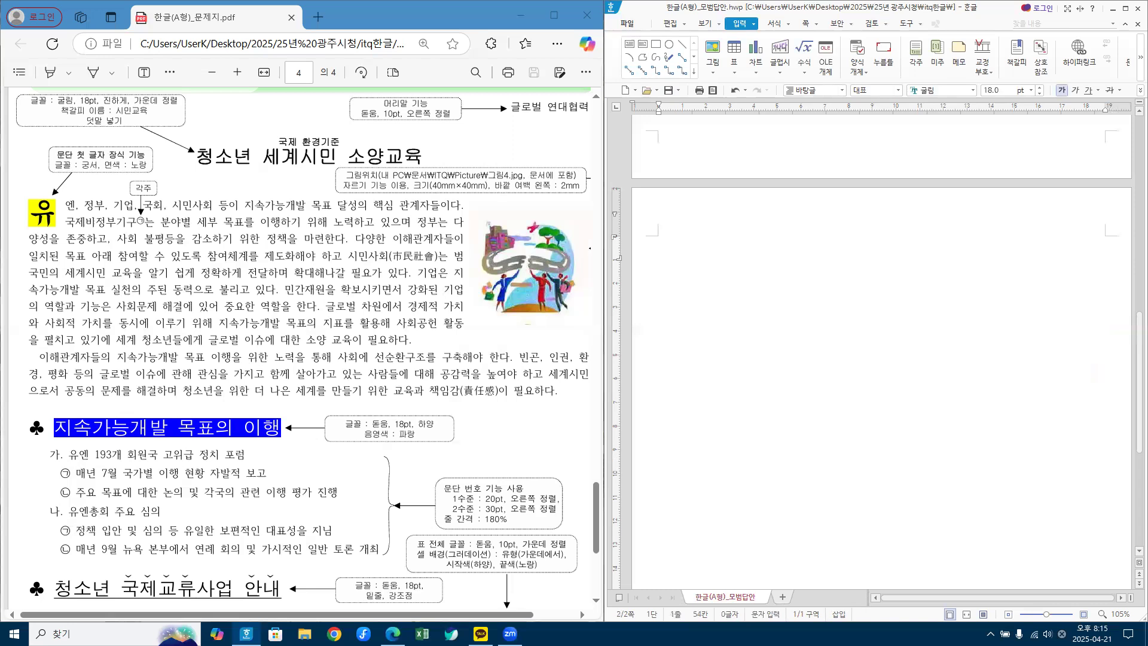
{"action": "scroll", "coordinate": [889, 346], "scroll_direction": "up", "scroll_amount": 3}
{"action": "scroll", "coordinate": [902, 355], "scroll_direction": "down", "scroll_amount": 2}
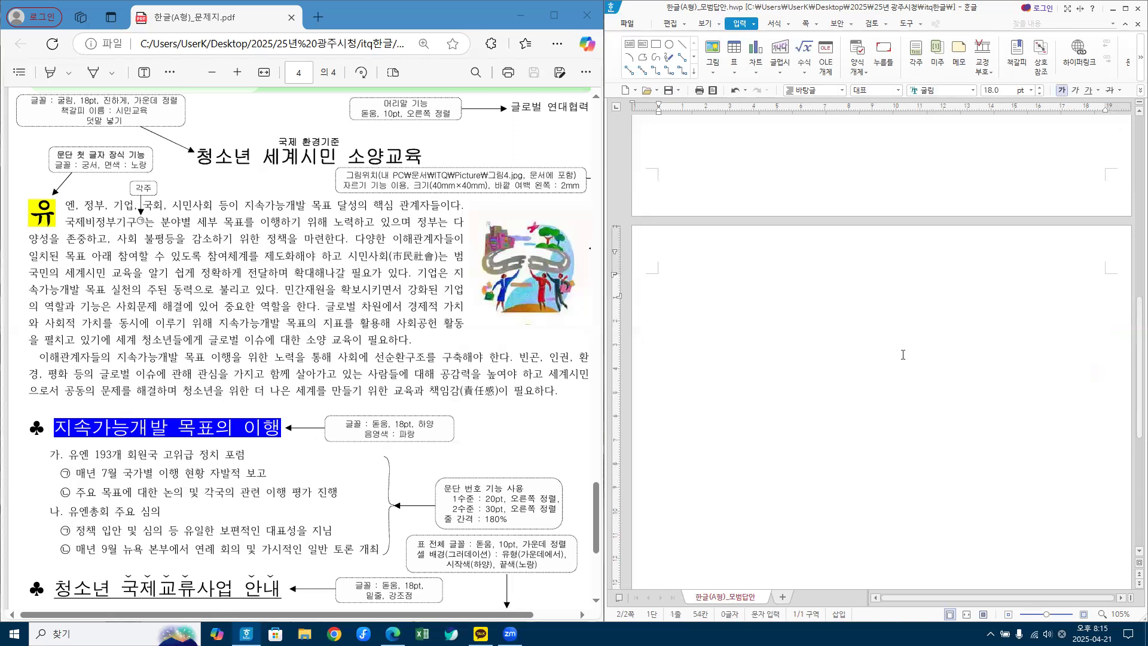
{"action": "scroll", "coordinate": [887, 307], "scroll_direction": "down", "scroll_amount": 2}
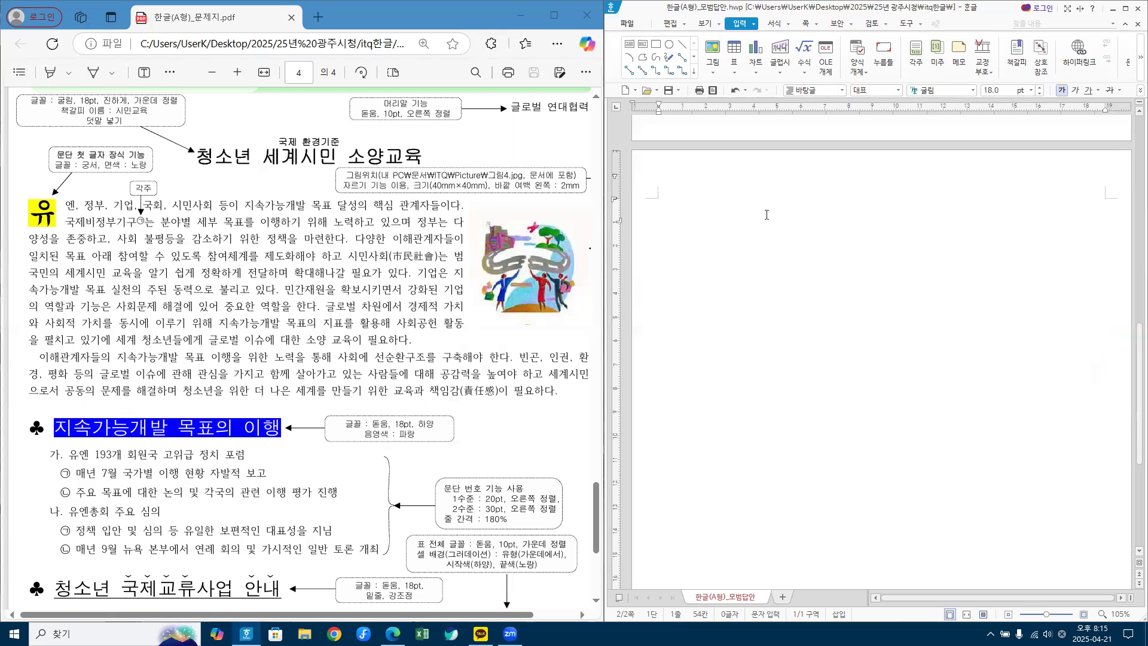
{"action": "left_click", "coordinate": [755, 255]}
{"action": "mouse_move", "coordinate": [393, 633]}
Step: Close the Edge reference PDF and bring up File Explorer at 내 PC
{"action": "left_click", "coordinate": [588, 17]}
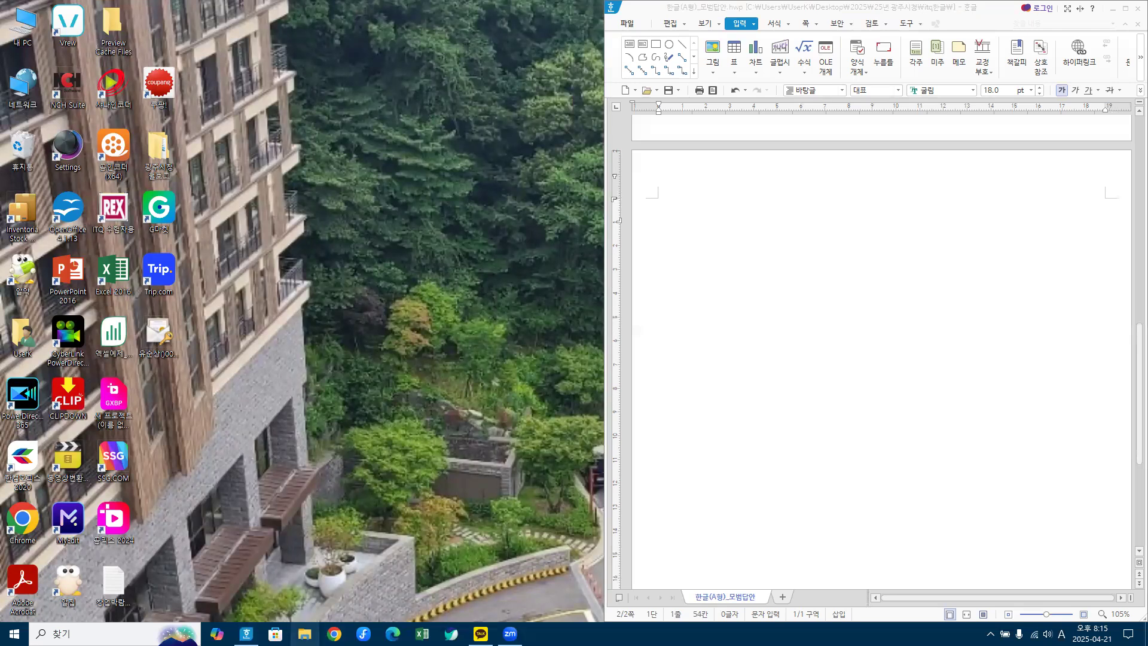
{"action": "left_click", "coordinate": [304, 633]}
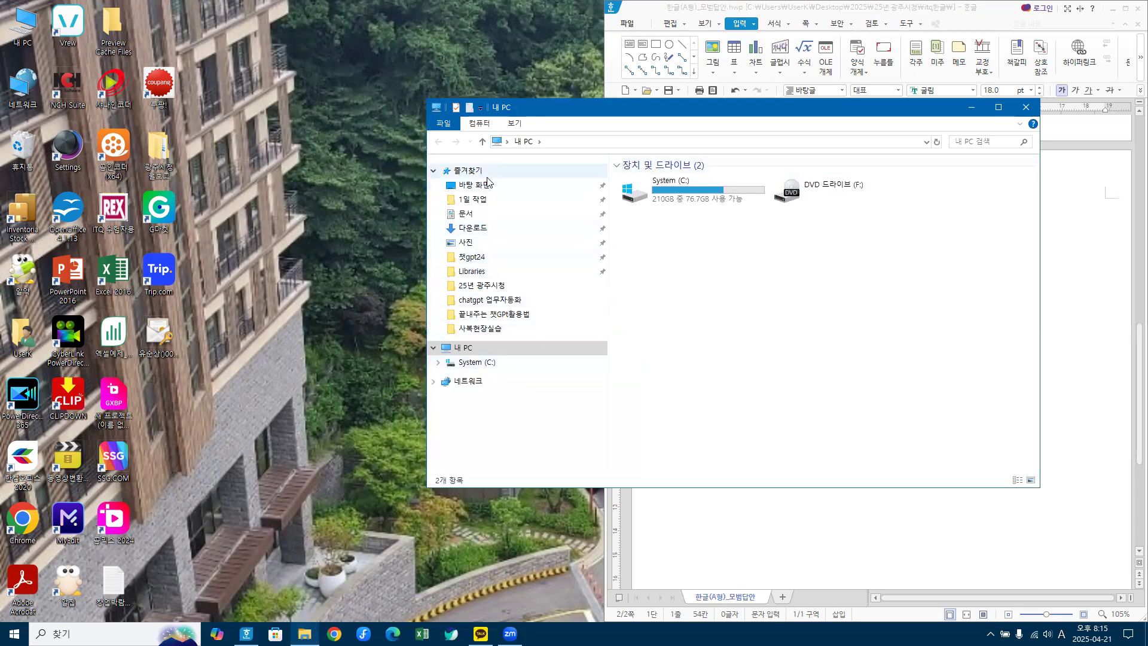
Step: Browse 바탕 화면 › 2025 › 25년 광주시청 › itq한글 › 문서작성1 and open the first KakaoTalk photo
{"action": "left_click", "coordinate": [469, 185]}
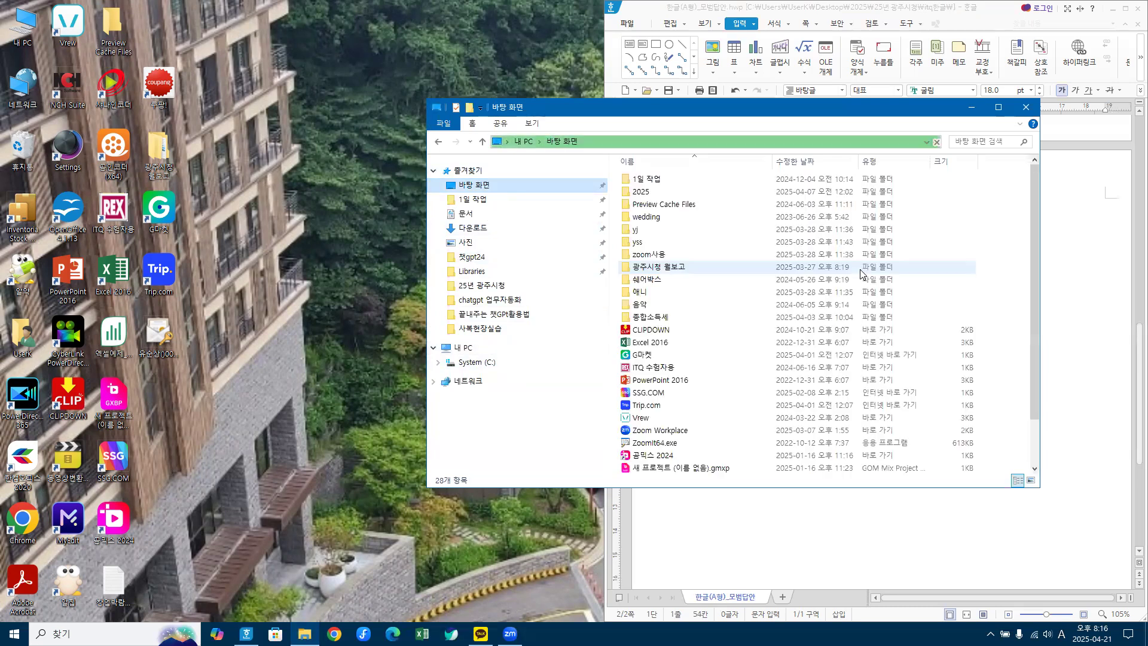
{"action": "double_click", "coordinate": [638, 191]}
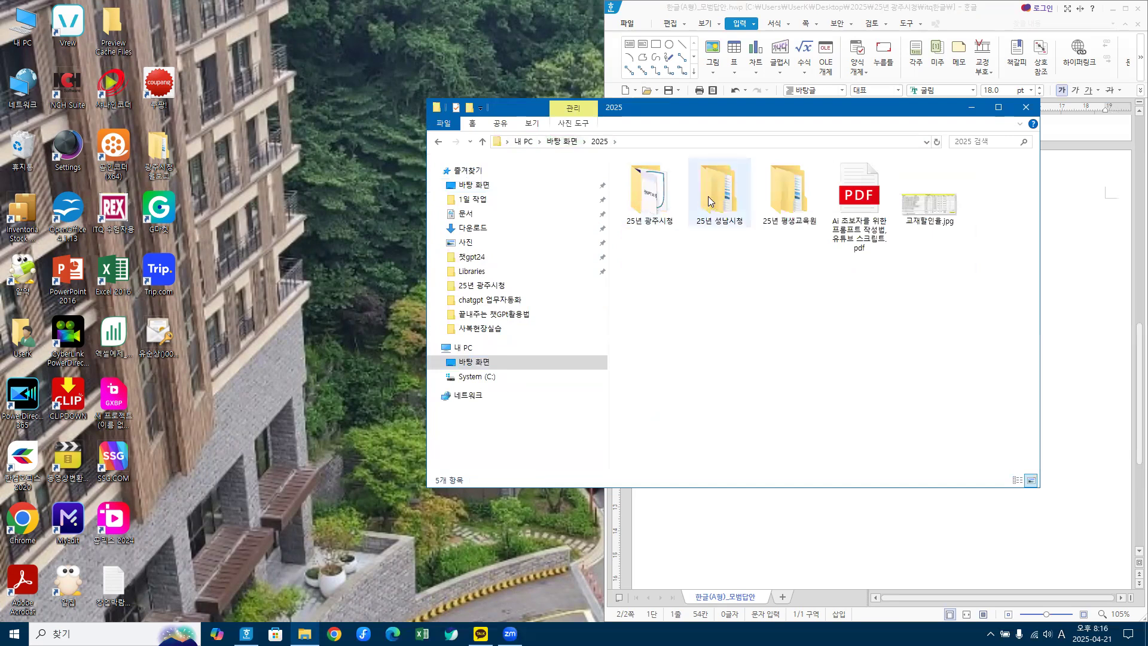
{"action": "double_click", "coordinate": [654, 206]}
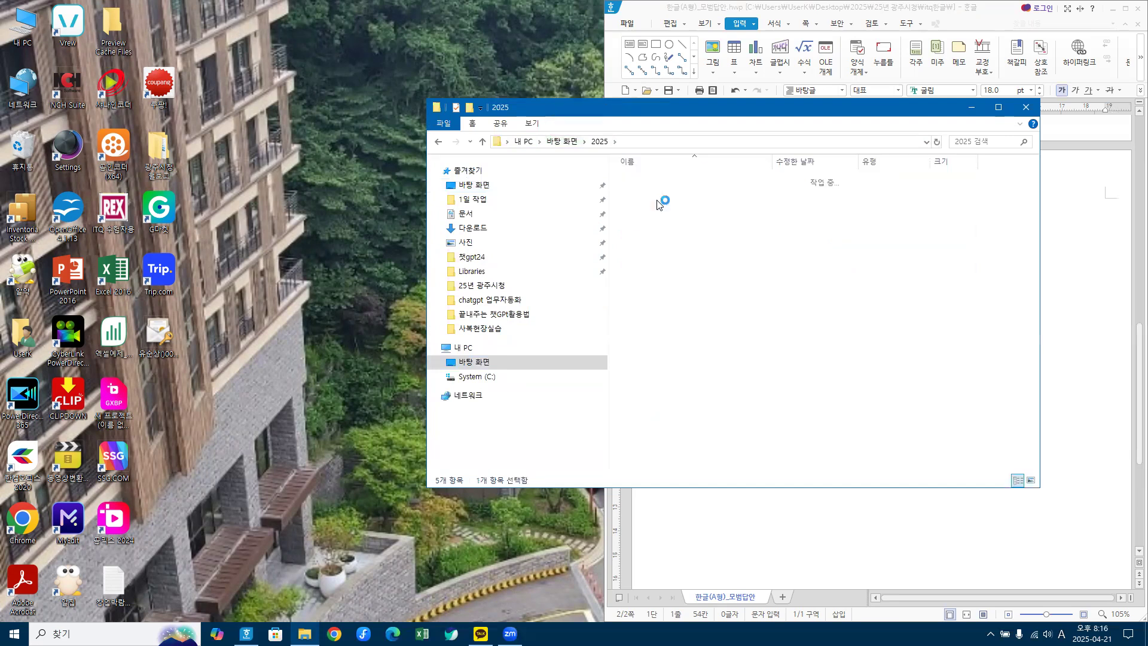
{"action": "double_click", "coordinate": [649, 205]}
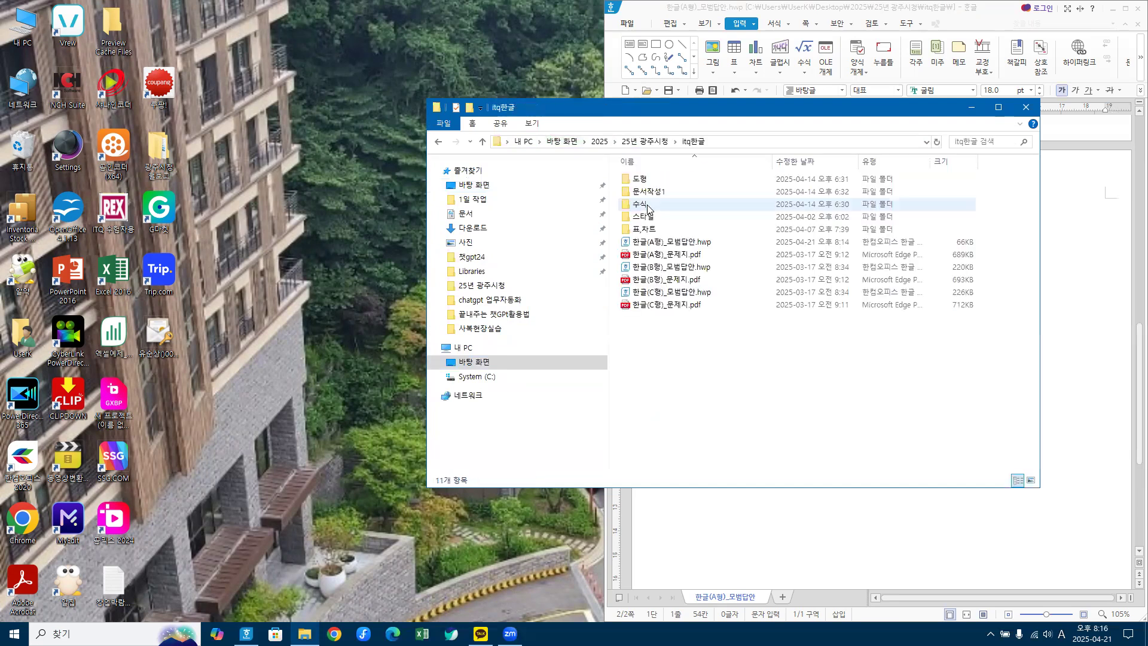
{"action": "double_click", "coordinate": [661, 195]}
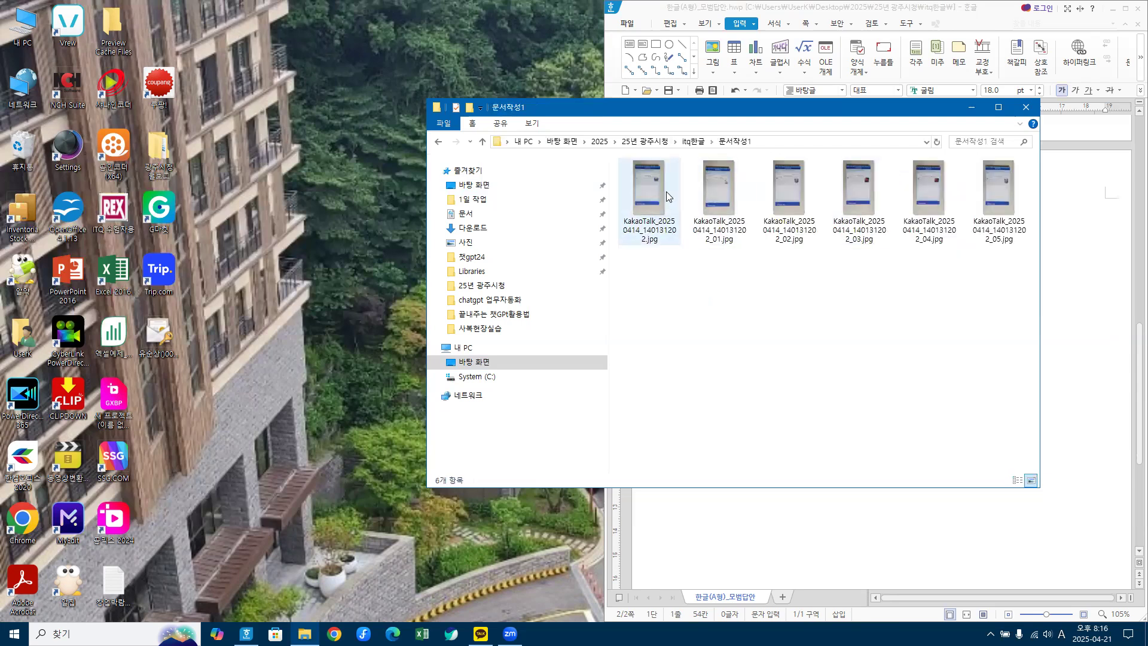
{"action": "left_click", "coordinate": [661, 190]}
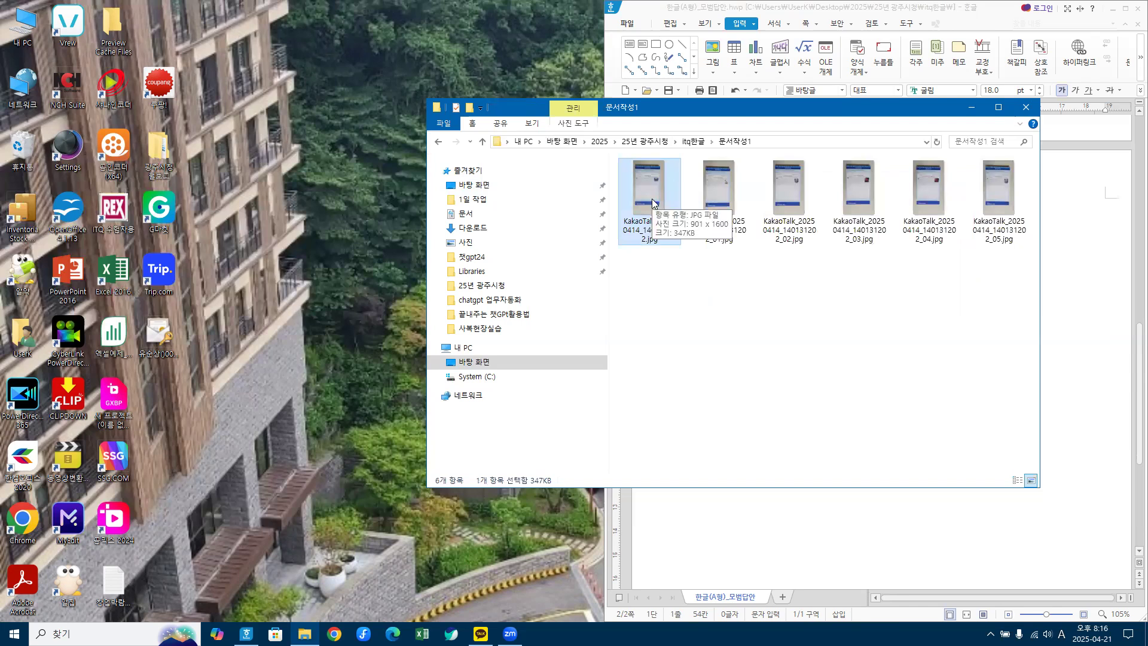
{"action": "double_click", "coordinate": [650, 191]}
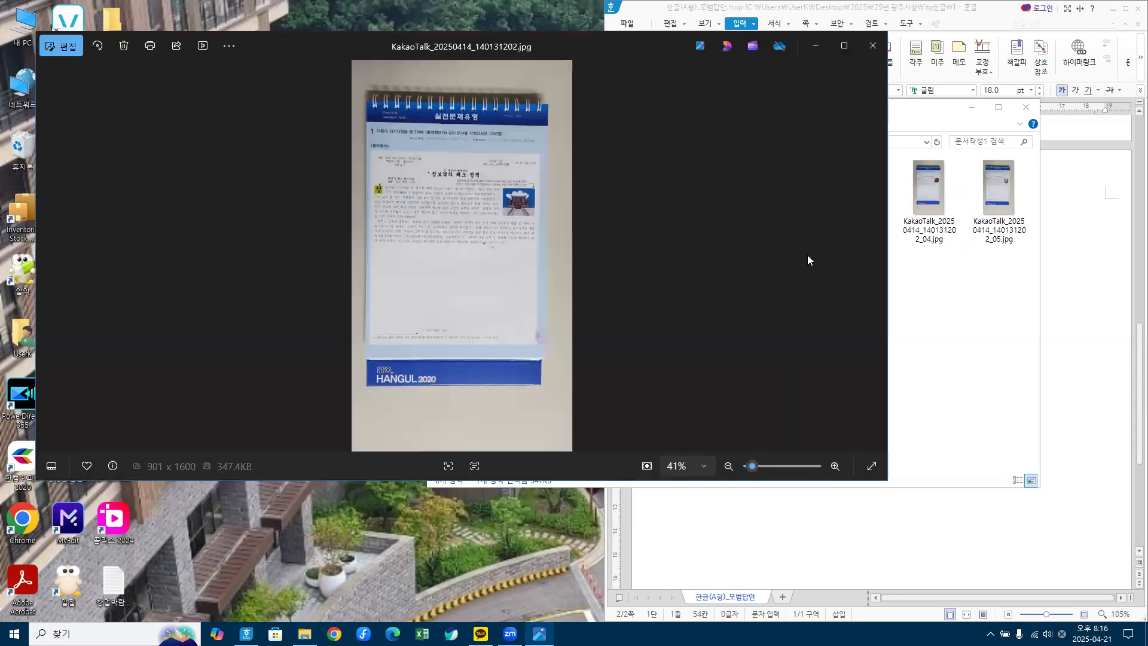
Step: Enlarge the exam photo to 133%, snap Photos to the left half, and pan to the text block
{"action": "left_click", "coordinate": [834, 466]}
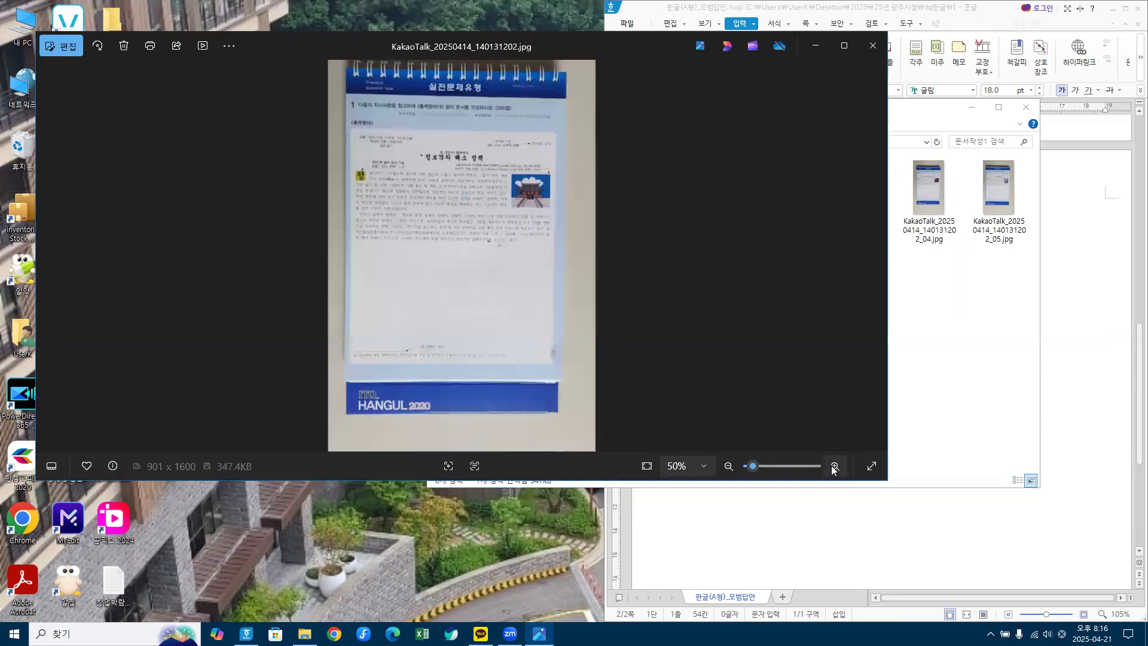
{"action": "left_click", "coordinate": [835, 466]}
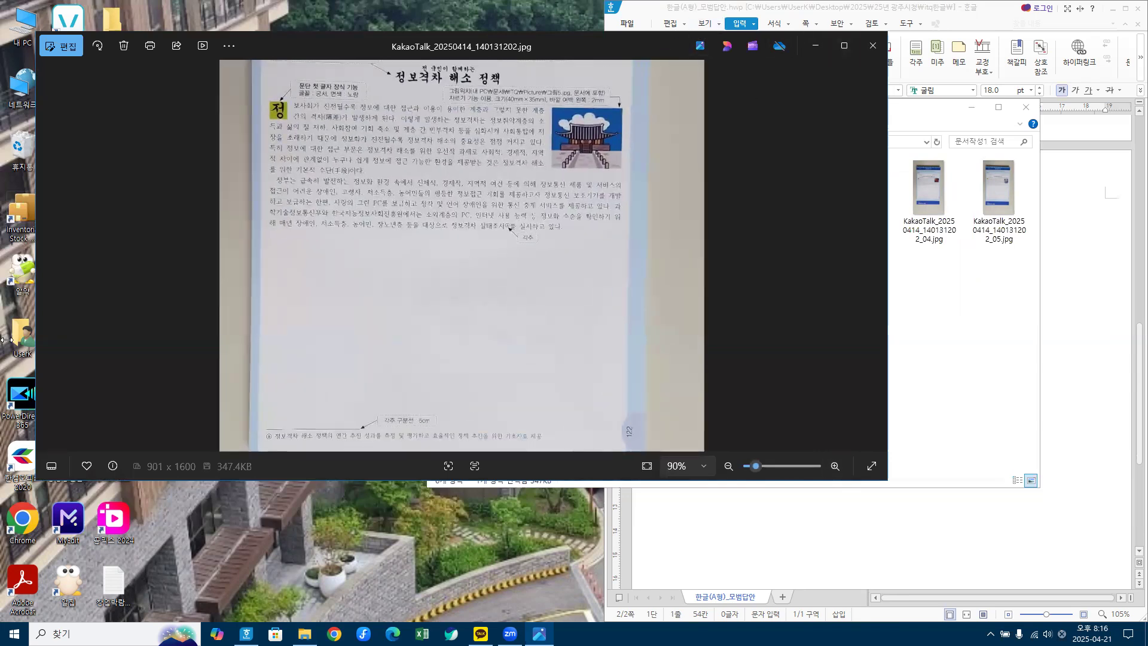
{"action": "key", "text": "super+Left"}
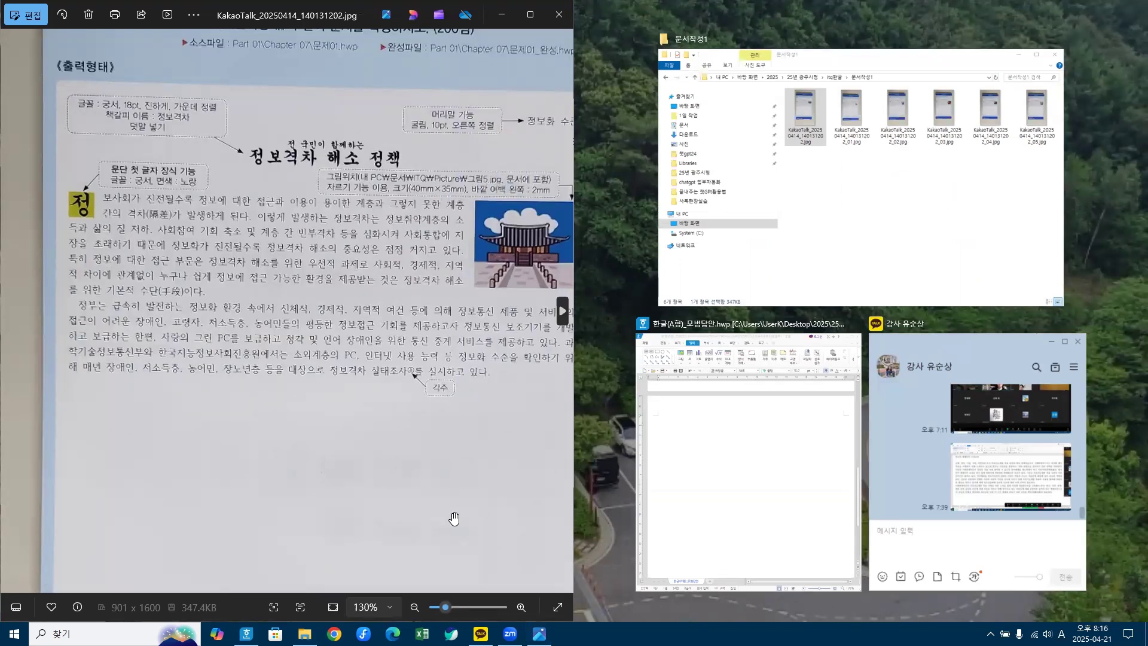
{"action": "scroll", "coordinate": [424, 364], "scroll_direction": "down", "scroll_amount": 3}
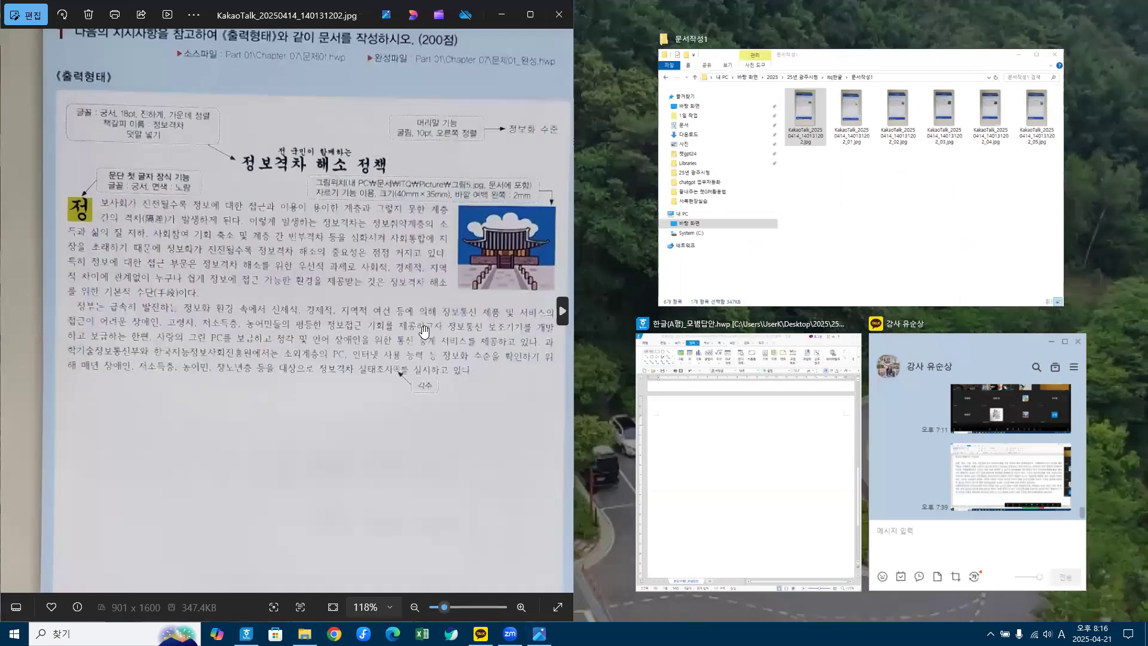
{"action": "scroll", "coordinate": [425, 364], "scroll_direction": "down", "scroll_amount": 5}
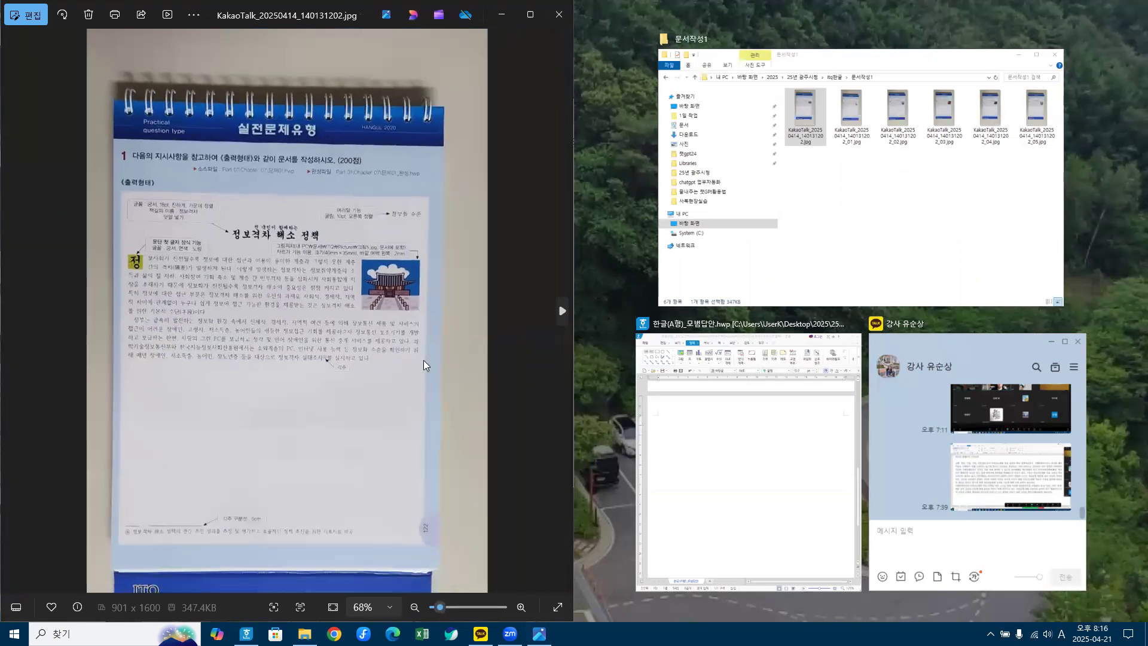
{"action": "scroll", "coordinate": [391, 305], "scroll_direction": "up", "scroll_amount": 5}
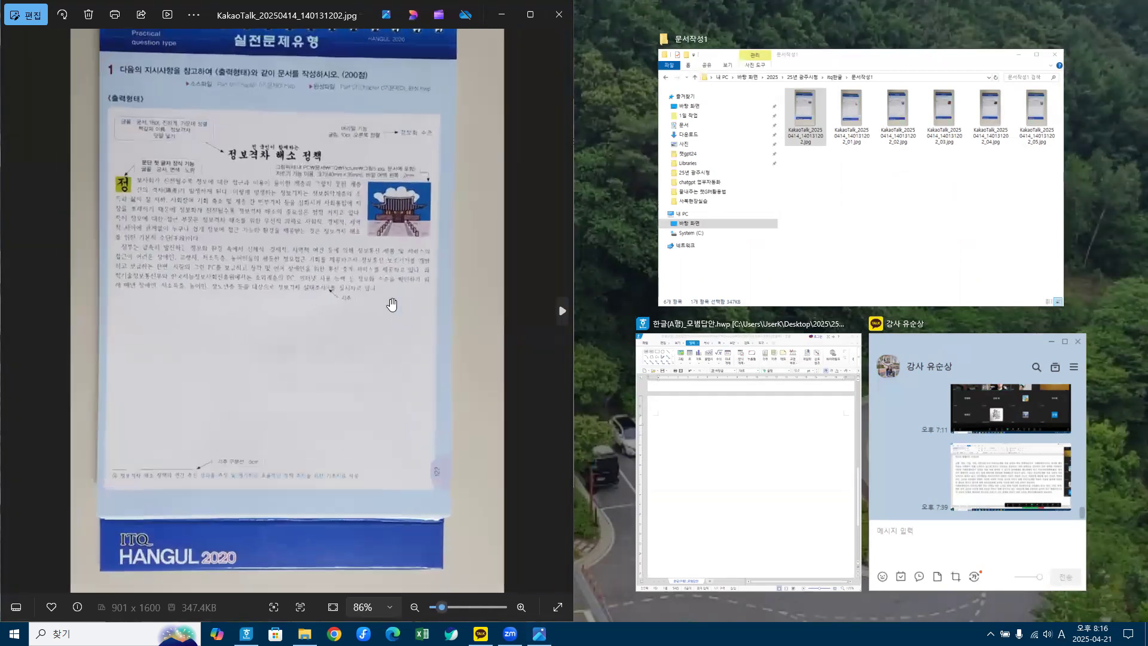
{"action": "scroll", "coordinate": [392, 305], "scroll_direction": "up", "scroll_amount": 3}
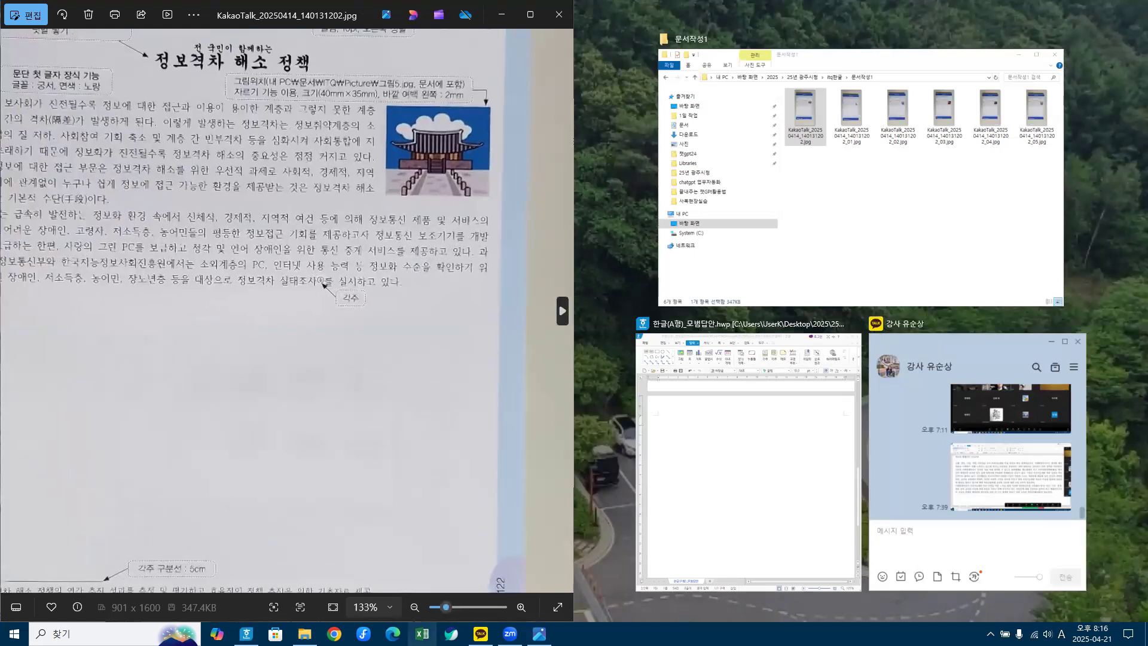
{"action": "left_click_drag", "start_coordinate": [171, 172], "coordinate": [246, 223]}
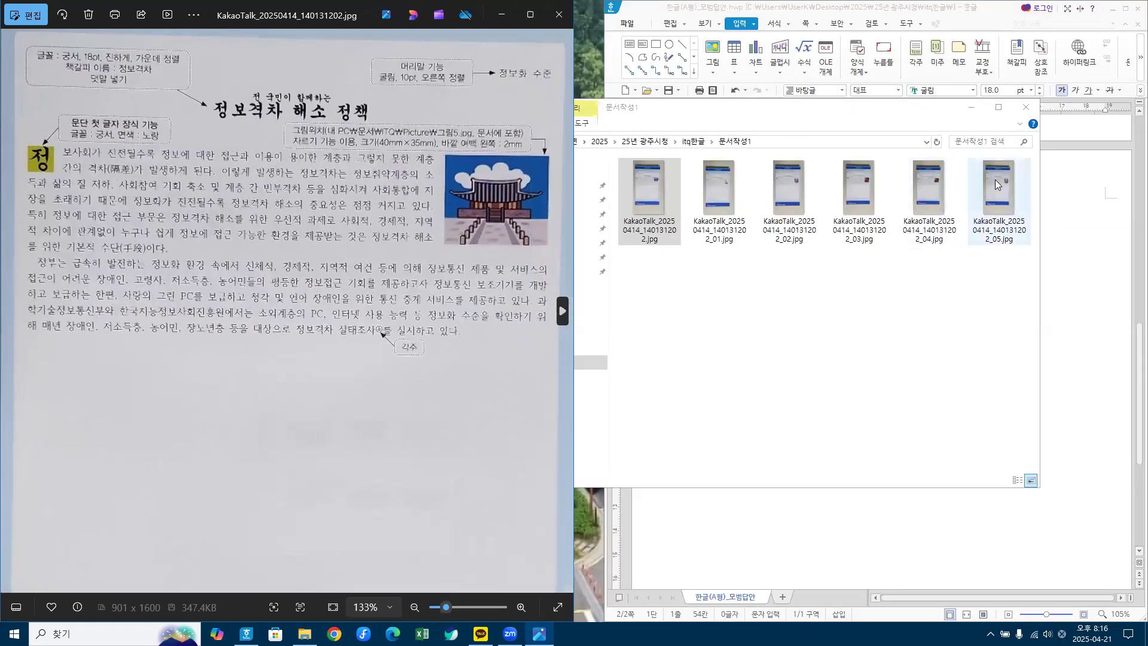
Step: Close the photo folder, widen the viewer, and switch to Korean input in the Hangul page
{"action": "left_click", "coordinate": [1026, 107]}
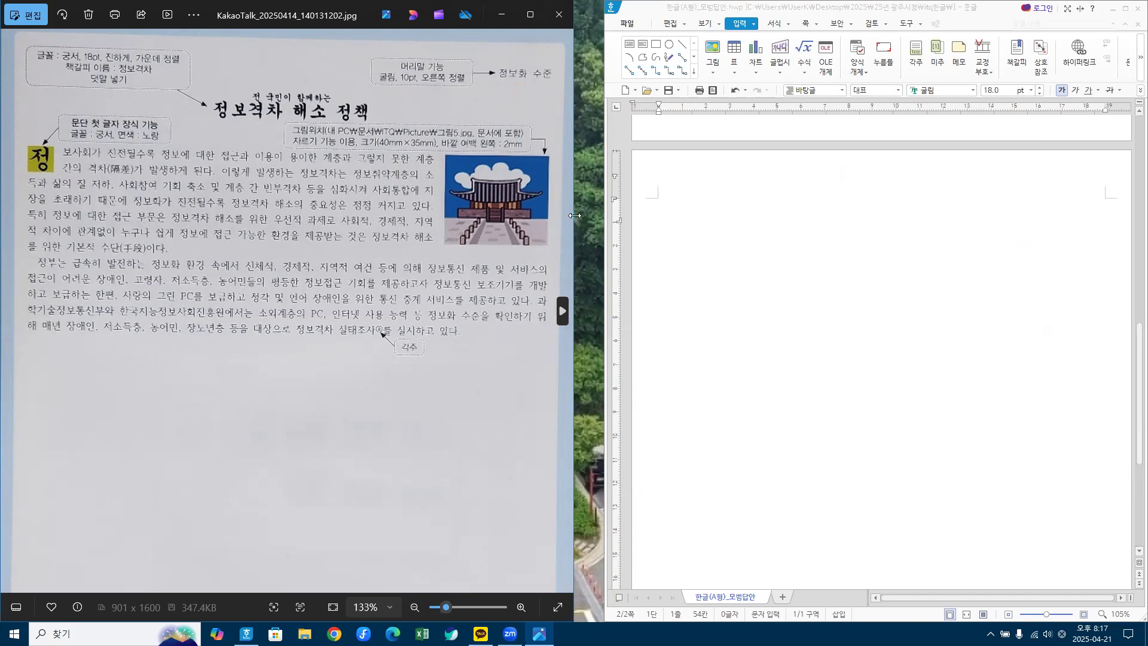
{"action": "left_click_drag", "start_coordinate": [574, 215], "coordinate": [609, 216]}
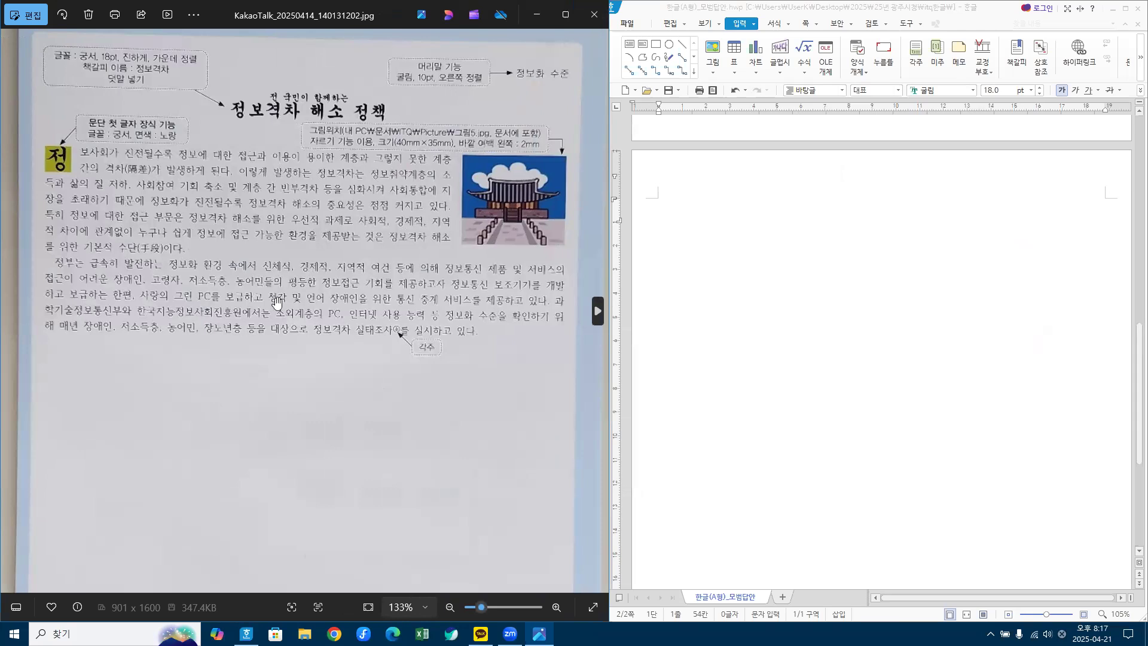
{"action": "left_click", "coordinate": [739, 192]}
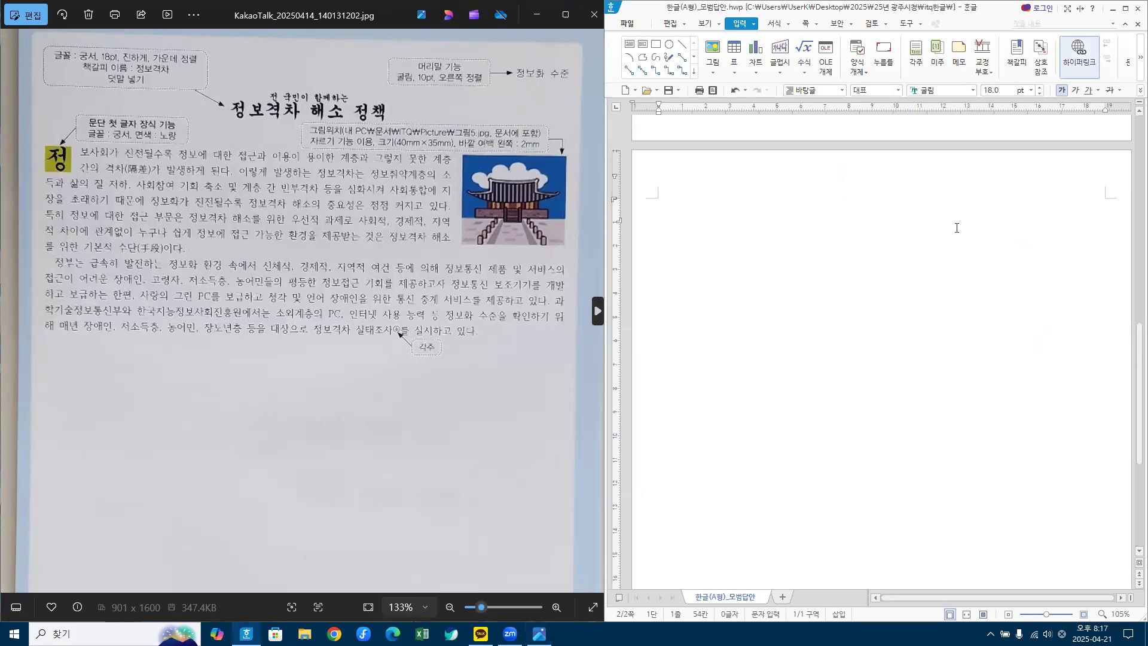
{"action": "key", "text": "Hangul"}
Step: Set 양쪽 정렬 (justified) alignment in the 문단 모양 dialog and return to the page
{"action": "right_click", "coordinate": [923, 241]}
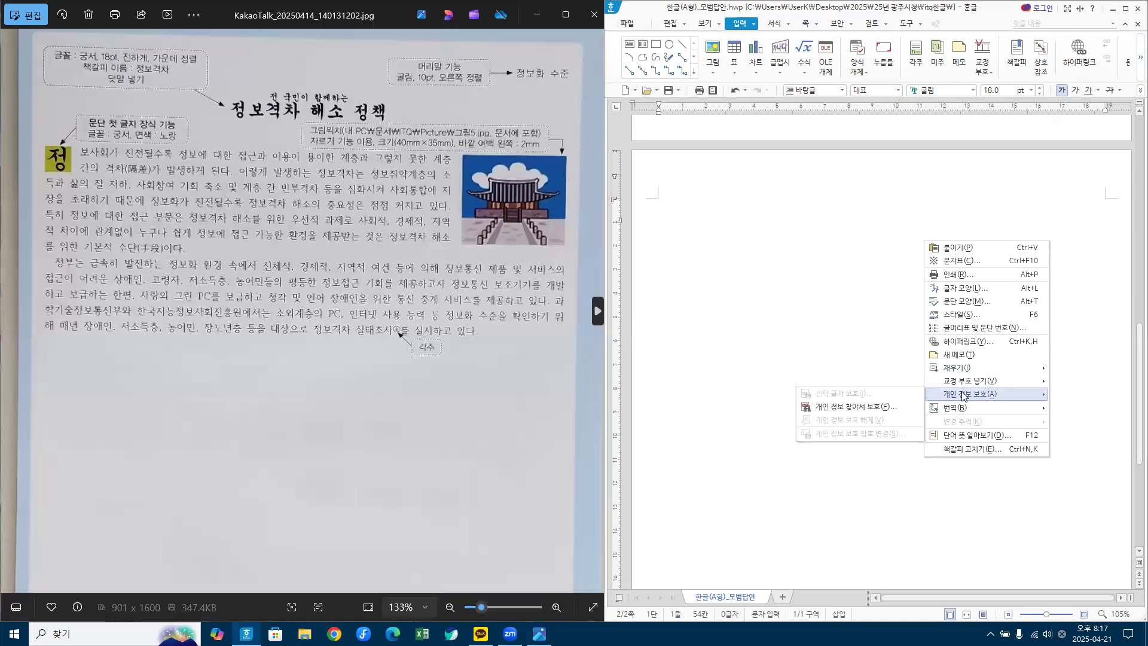
{"action": "left_click", "coordinate": [961, 300]}
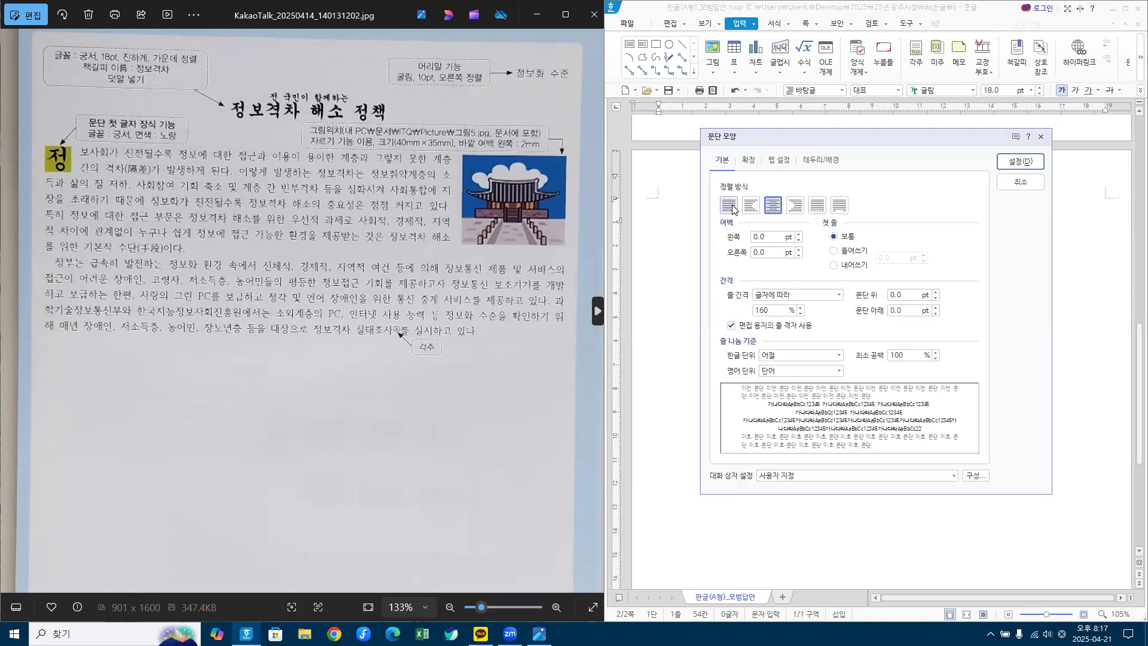
{"action": "left_click", "coordinate": [730, 206]}
{"action": "left_click", "coordinate": [1015, 163]}
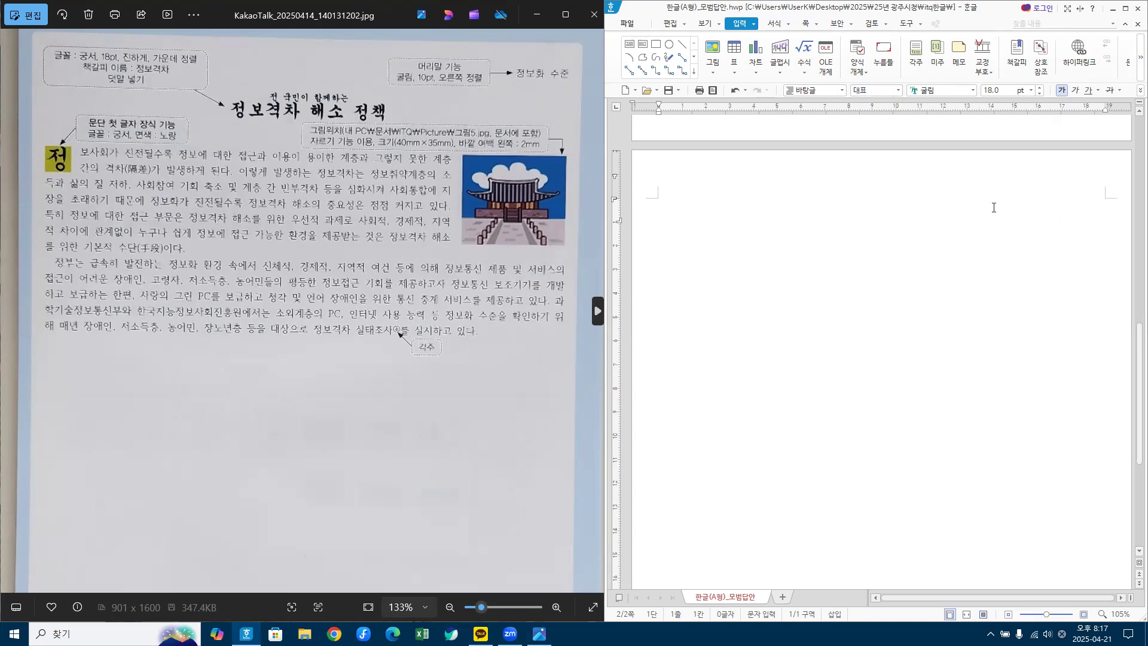
{"action": "left_click", "coordinate": [566, 528]}
Step: Type 정보격차, restyle it as 바탕글 (함초롬바탕 10 pt), and zoom to 175%
{"action": "left_click", "coordinate": [716, 235]}
{"action": "type", "text": "정보격"}
{"action": "type", "text": "차"}
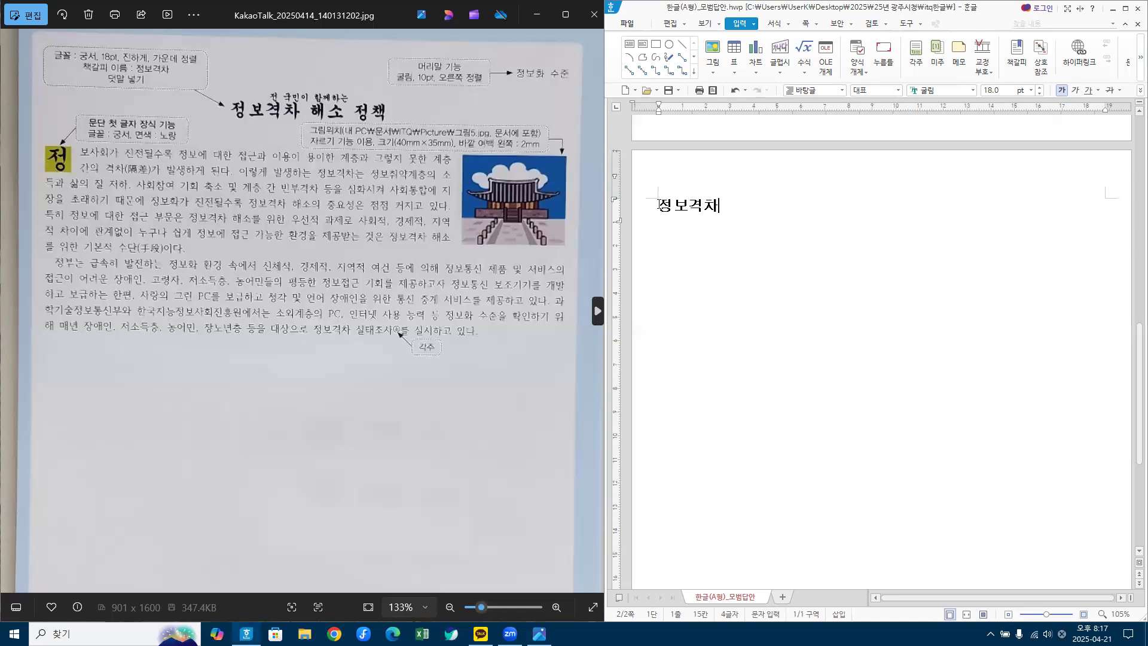
{"action": "left_click_drag", "start_coordinate": [660, 205], "coordinate": [815, 204]}
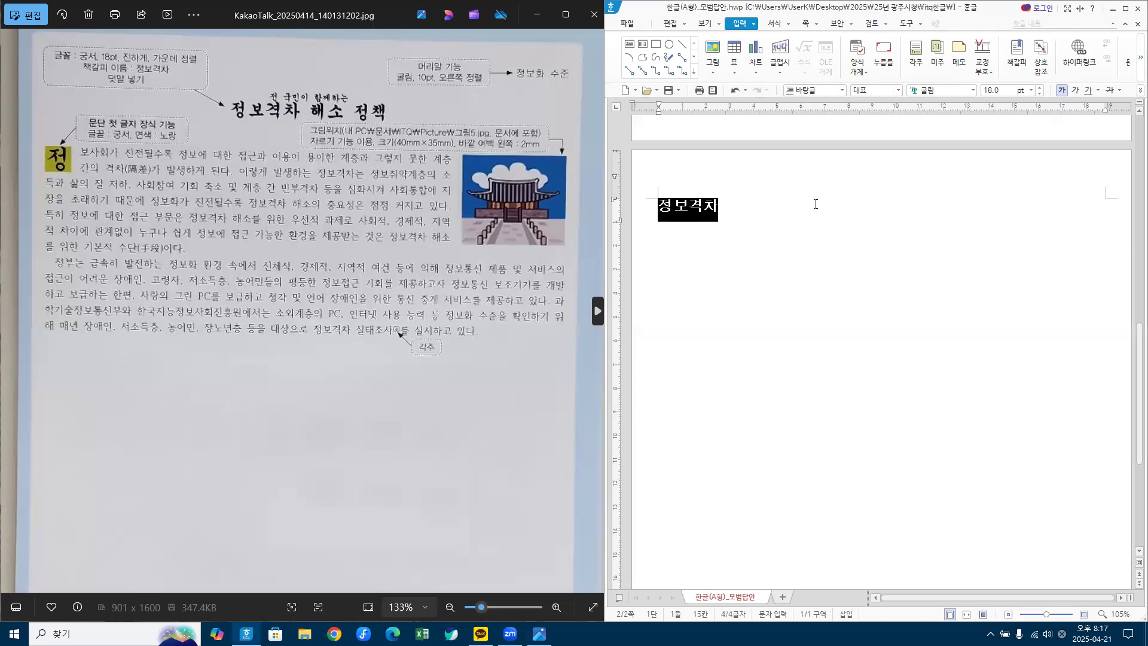
{"action": "left_click", "coordinate": [815, 96]}
{"action": "left_click", "coordinate": [808, 109]}
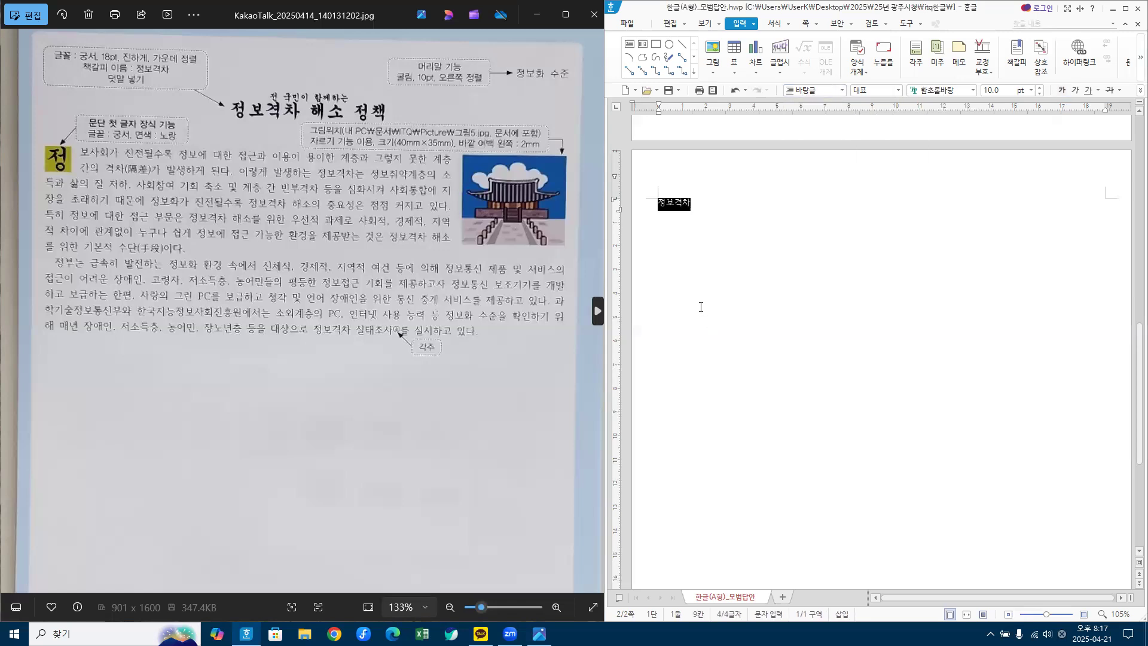
{"action": "left_click", "coordinate": [710, 207]}
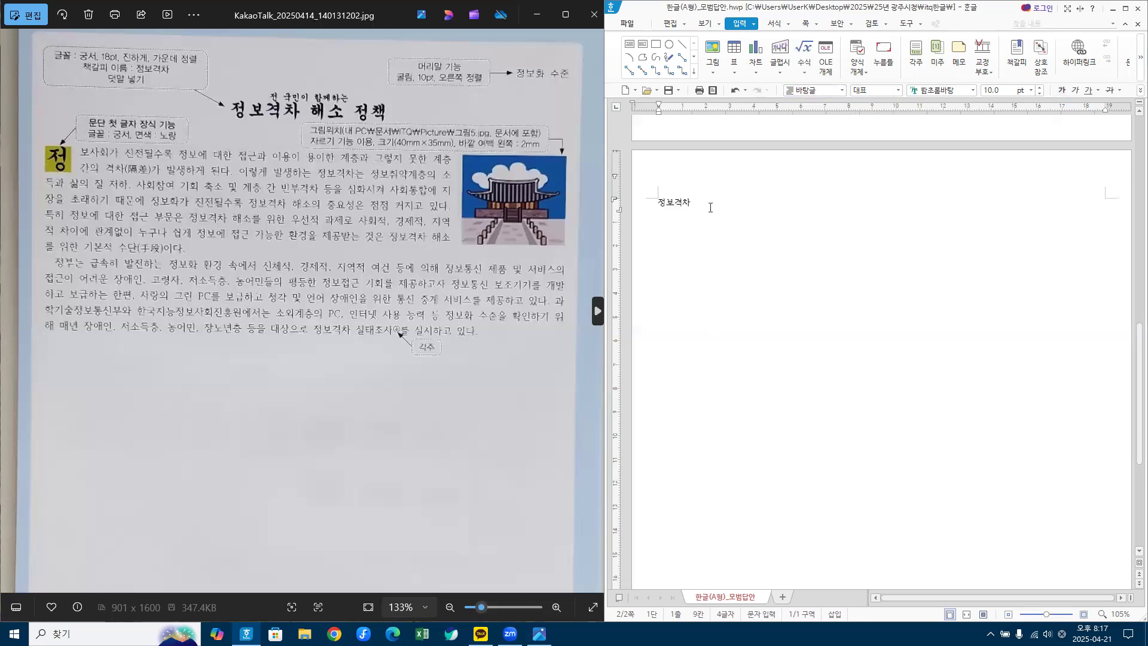
{"action": "left_click", "coordinate": [1083, 614]}
{"action": "left_click", "coordinate": [1082, 614]}
{"action": "left_click", "coordinate": [1083, 615]}
{"action": "left_click", "coordinate": [1083, 615]}
{"action": "left_click", "coordinate": [1083, 615]}
{"action": "left_click", "coordinate": [1083, 615]}
{"action": "left_click", "coordinate": [1083, 615]}
{"action": "scroll", "coordinate": [917, 391], "scroll_direction": "down", "scroll_amount": 2}
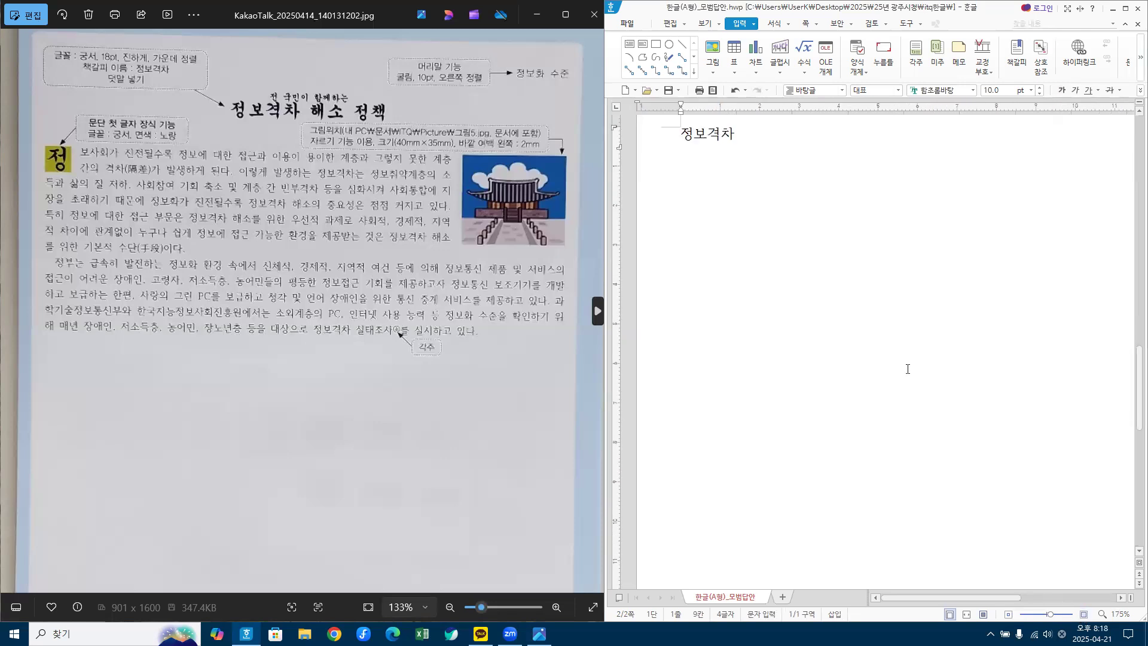
Step: Finish the title as 정보격차 해소 정책 and start a new line
{"action": "scroll", "coordinate": [757, 144], "scroll_direction": "up", "scroll_amount": 1}
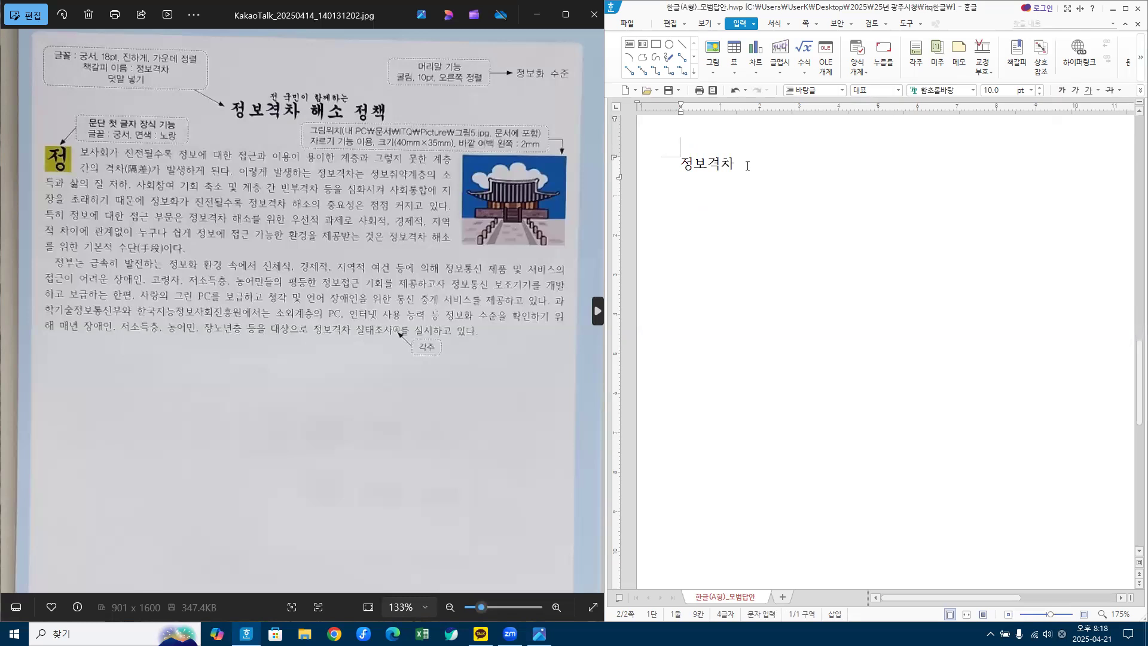
{"action": "type", "text": "해소 "}
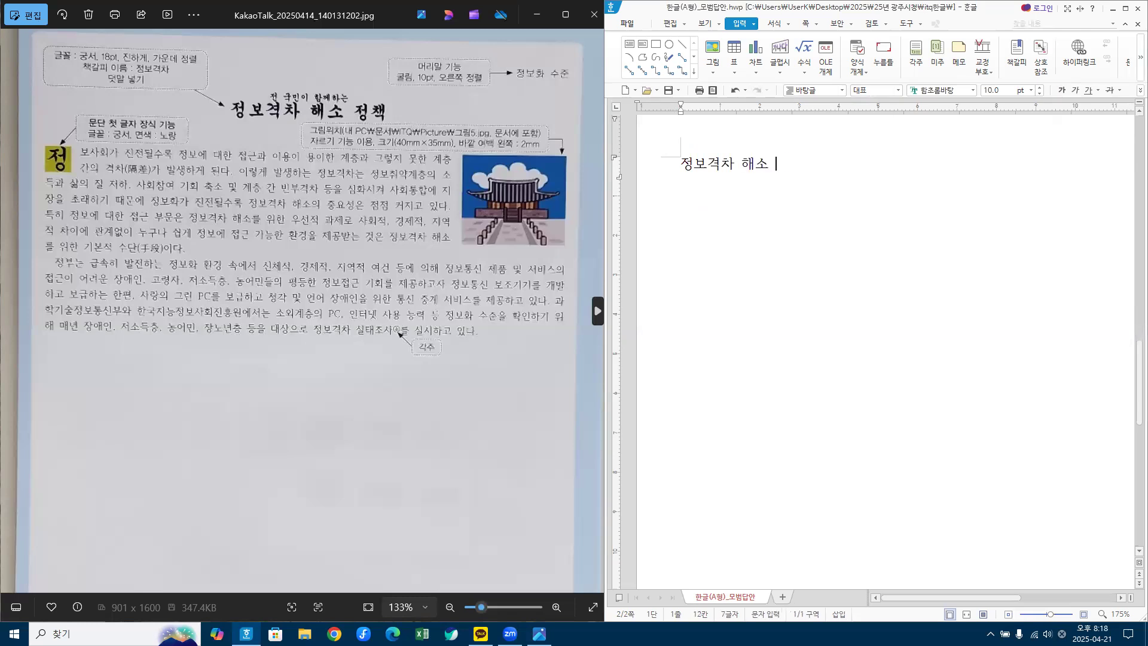
{"action": "type", "text": "정책"}
{"action": "key", "text": "Return"}
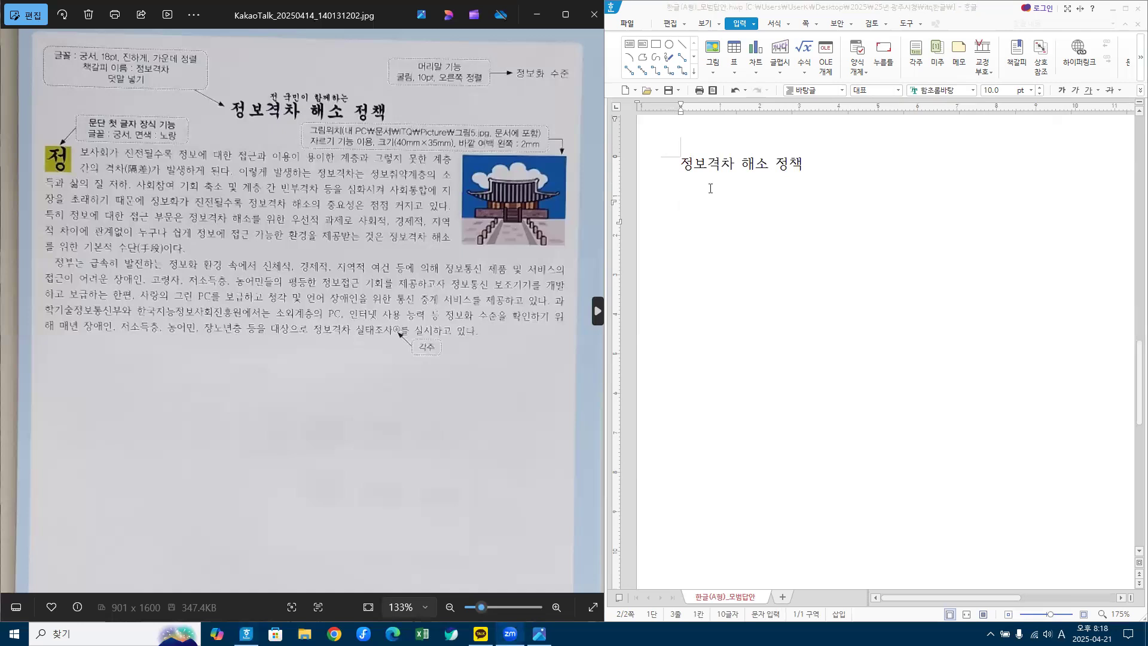
Step: Type the opening body sentence through 격차 and call up hanja choices for 격차 with F9
{"action": "left_click", "coordinate": [688, 212]}
{"action": "type", "text": "정보사회가 ㅅ"}
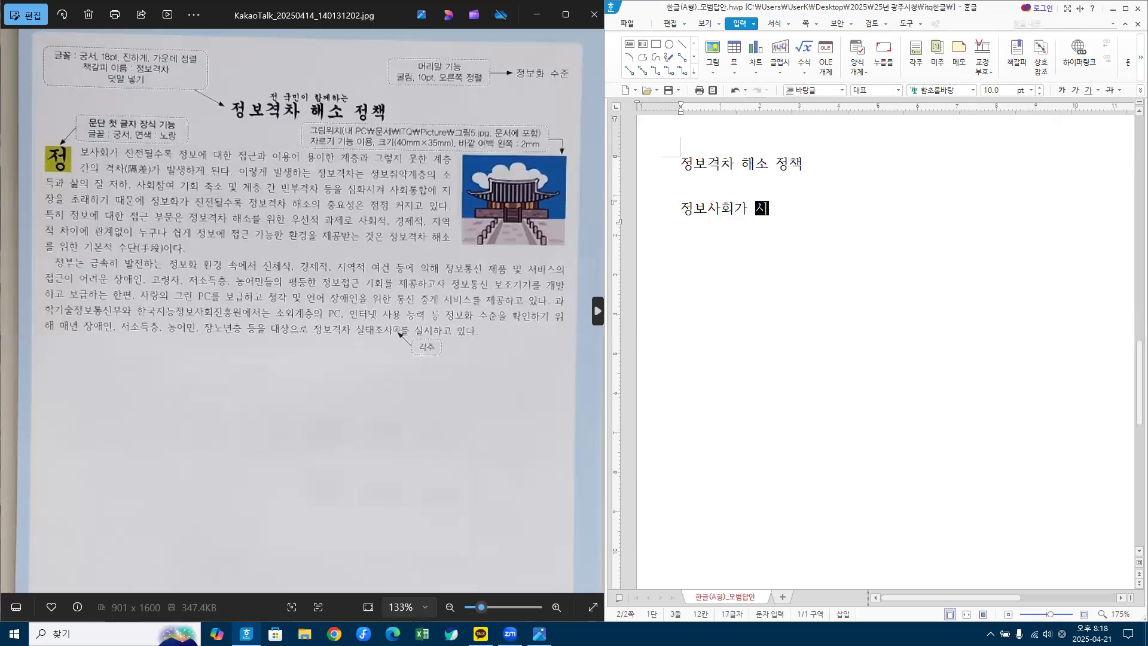
{"action": "key", "text": "BackSpace"}
{"action": "type", "text": "진저"}
{"action": "type", "text": "될술"}
{"action": "type", "text": "록 정보에"}
{"action": "type", "text": " 대한 접ㄱ"}
{"action": "type", "text": "근과 ㅇ"}
{"action": "type", "text": "용"}
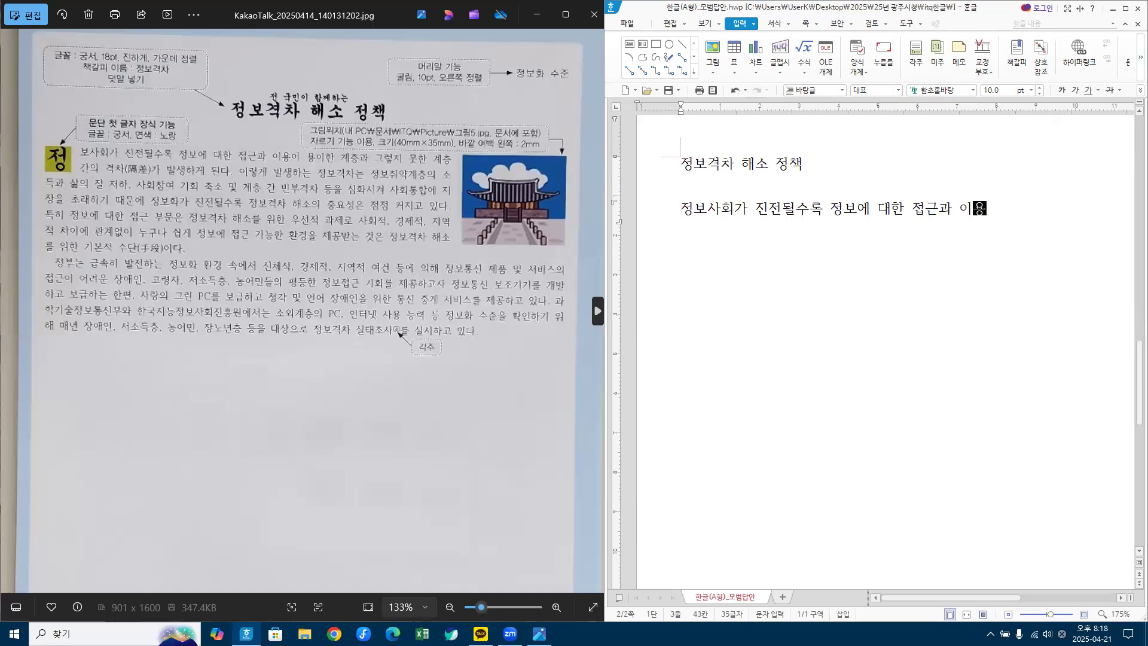
{"action": "type", "text": "이 용이한 계ㅊ층과 그렇"}
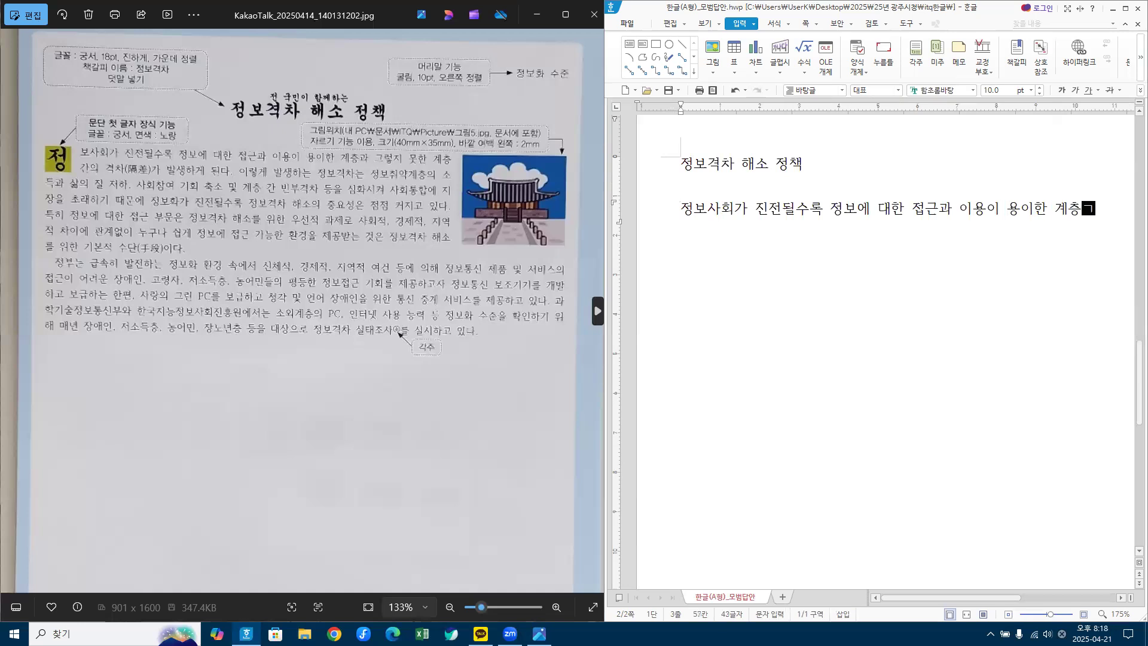
{"action": "type", "text": "기"}
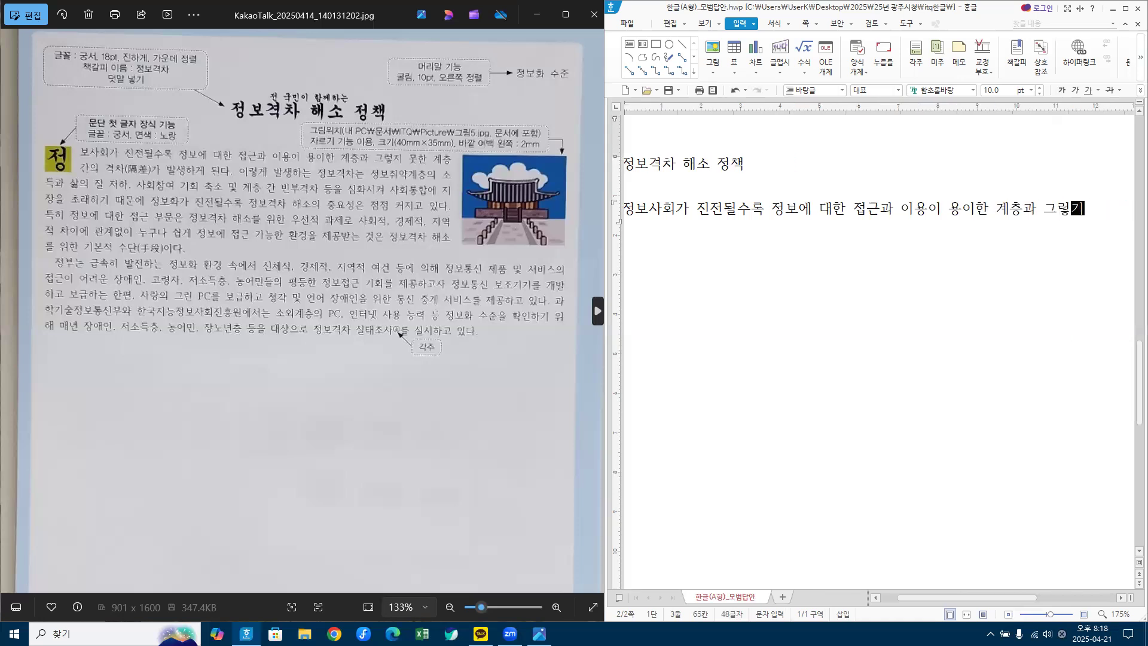
{"action": "key", "text": "BackSpace"}
{"action": "type", "text": "지 못하"}
{"action": "type", "text": "한 계"}
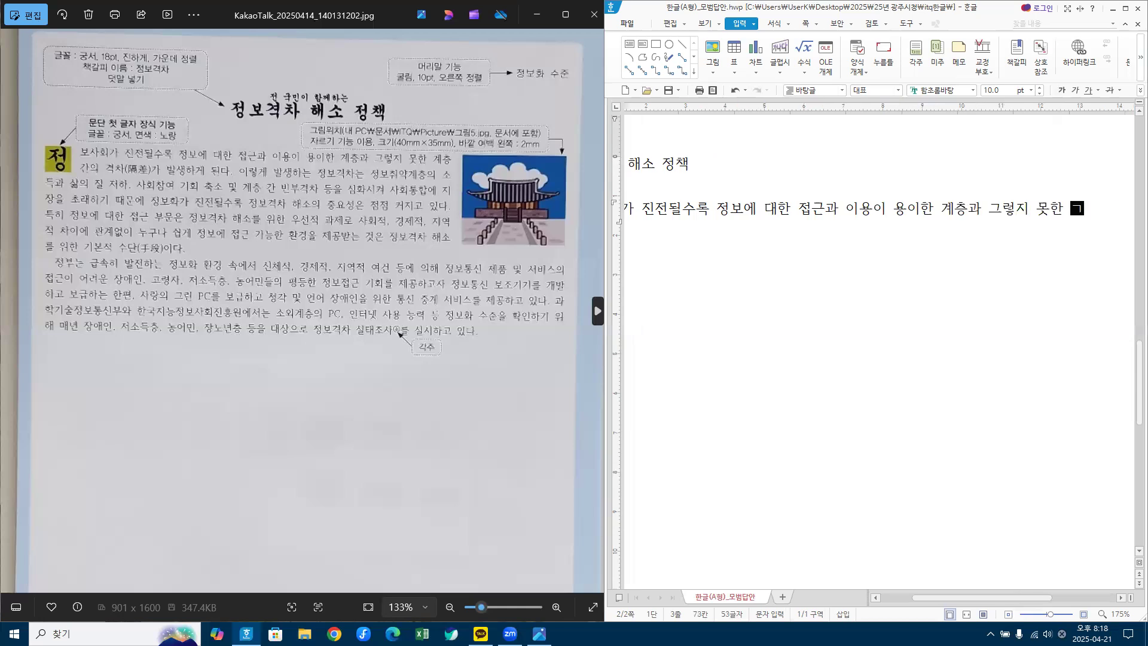
{"action": "type", "text": "층간의 격차"}
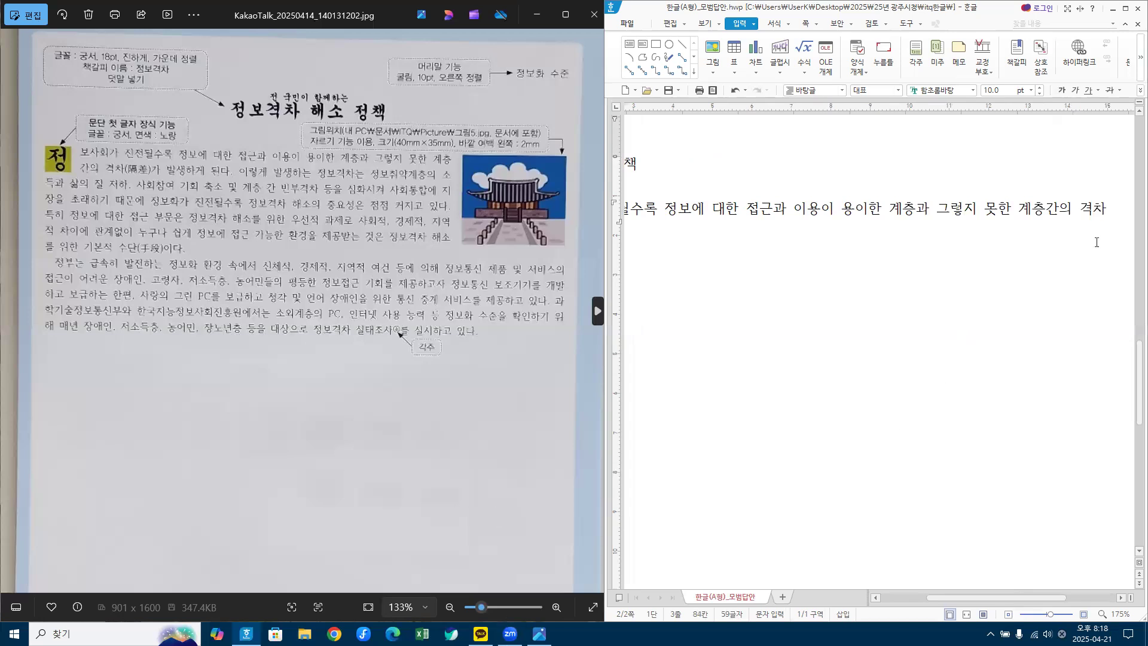
{"action": "left_click", "coordinate": [1106, 207]}
{"action": "key", "text": "F9"}
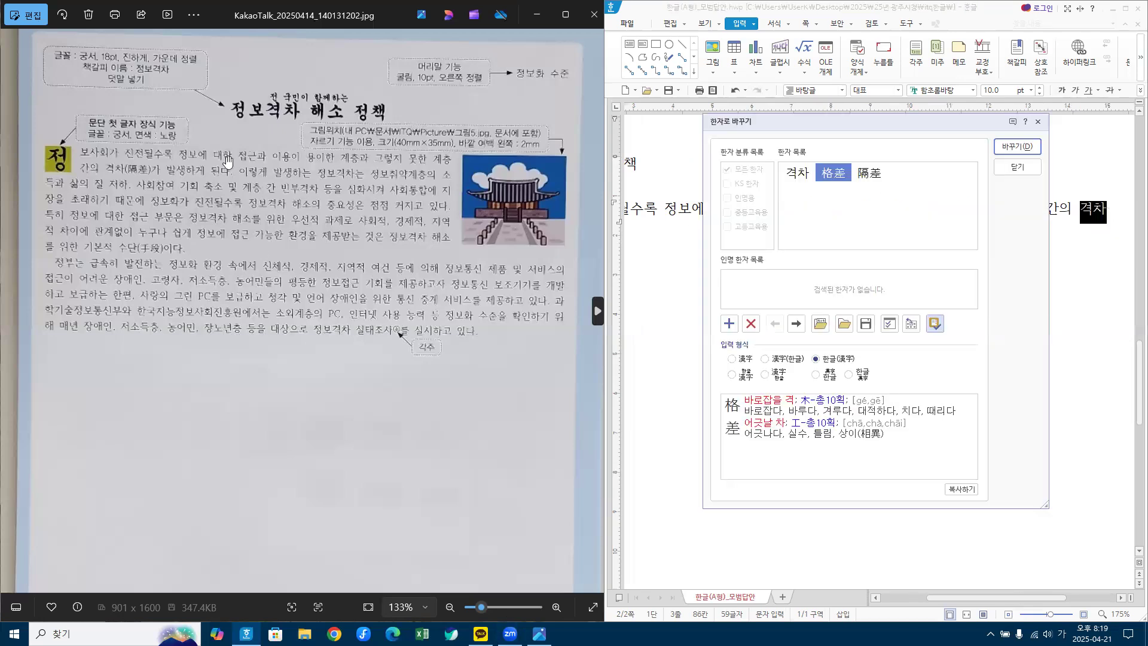
Step: Choose 隔差 and convert 격차 into 격차(隔差) in the body text
{"action": "left_click", "coordinate": [870, 179]}
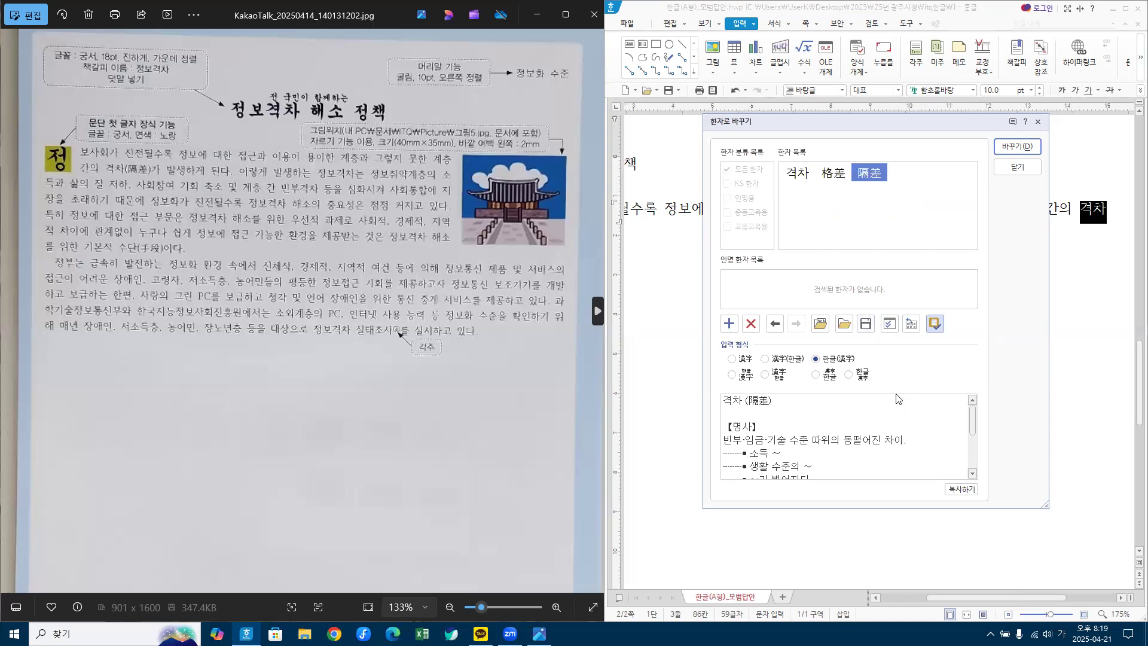
{"action": "left_click", "coordinate": [1017, 147]}
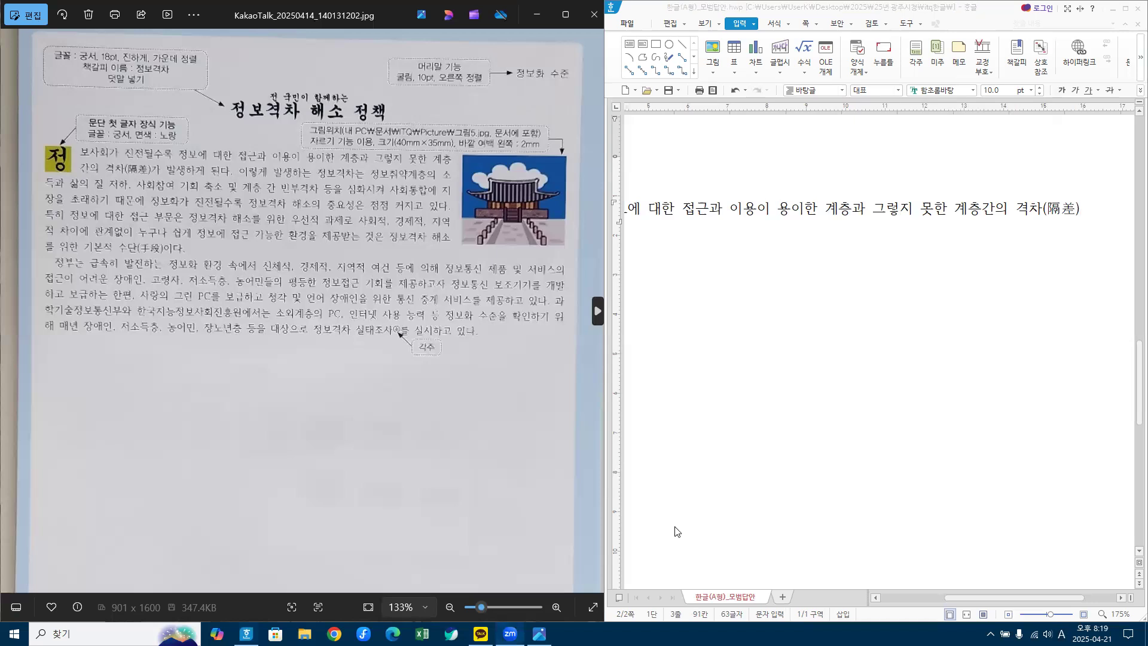
Step: Type the body text after 격차(隔差) through '…정보격차 해소의 중요성은 점점'
{"action": "left_click", "coordinate": [1090, 205]}
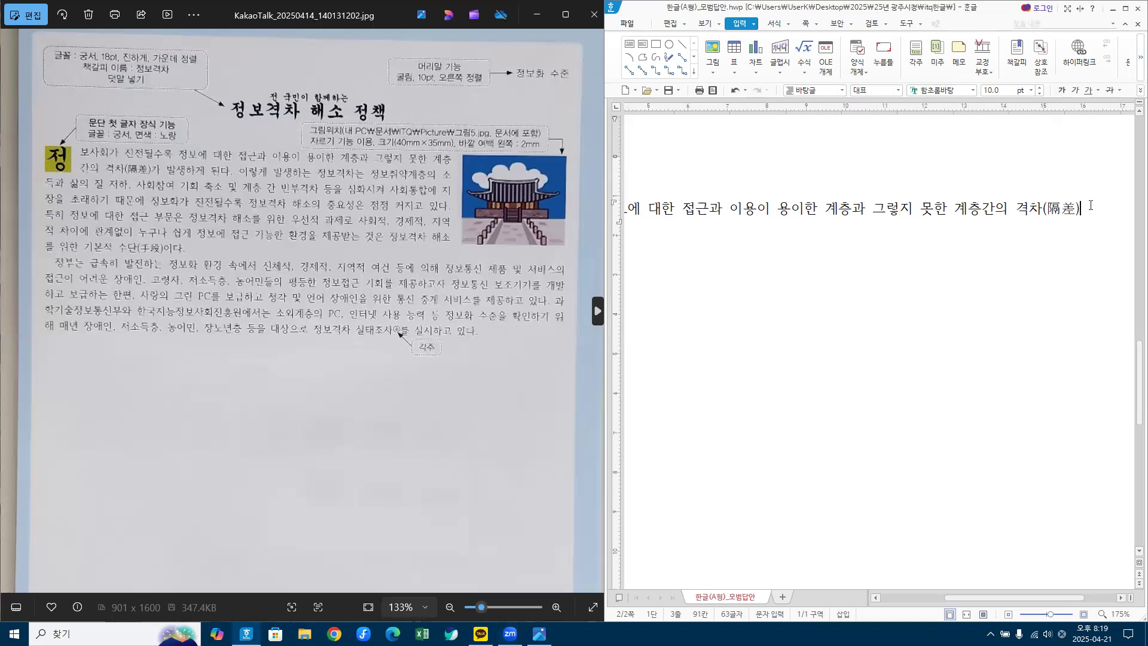
{"action": "type", "text": "가 발생하게 된다."}
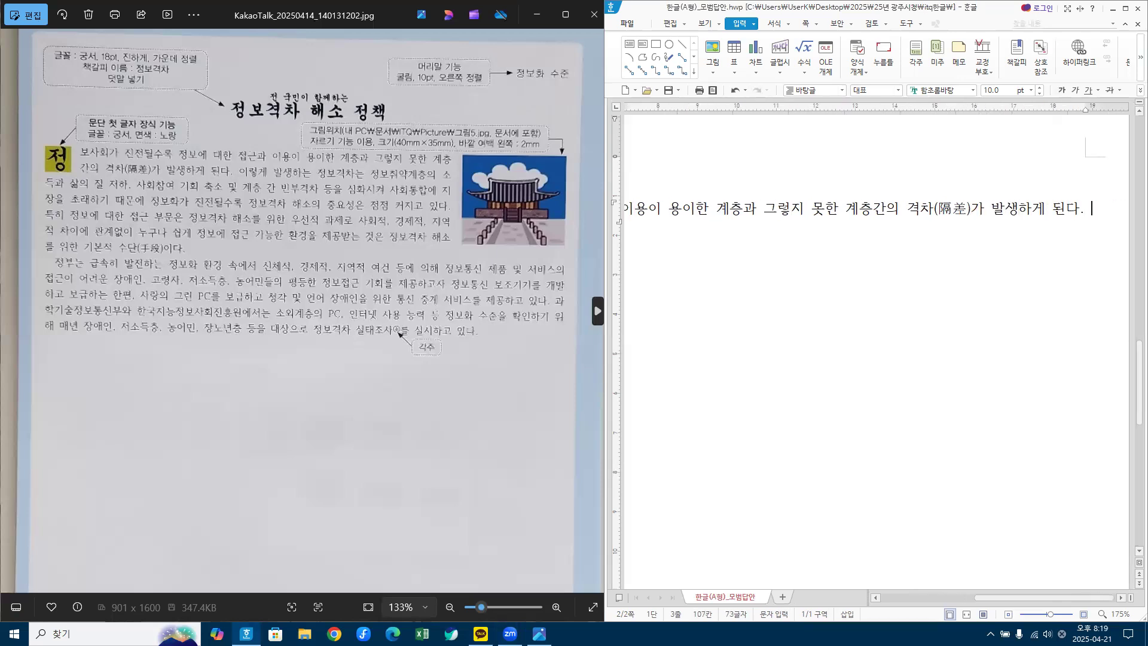
{"action": "key", "text": "Return"}
{"action": "type", "text": "이"}
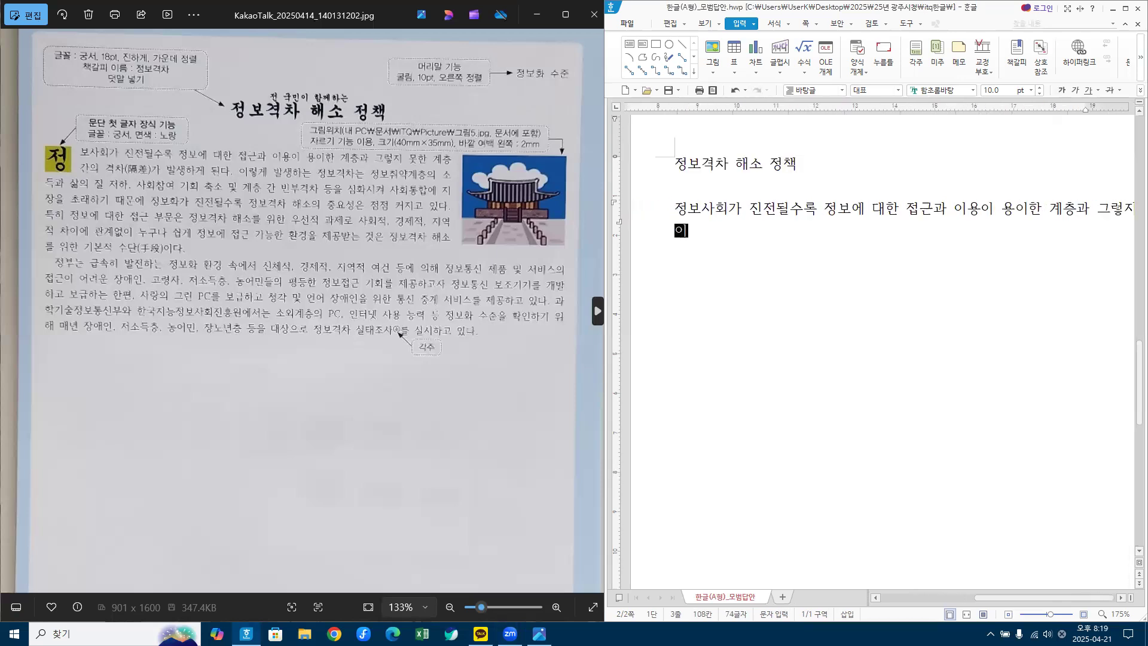
{"action": "type", "text": "렇게 발생"}
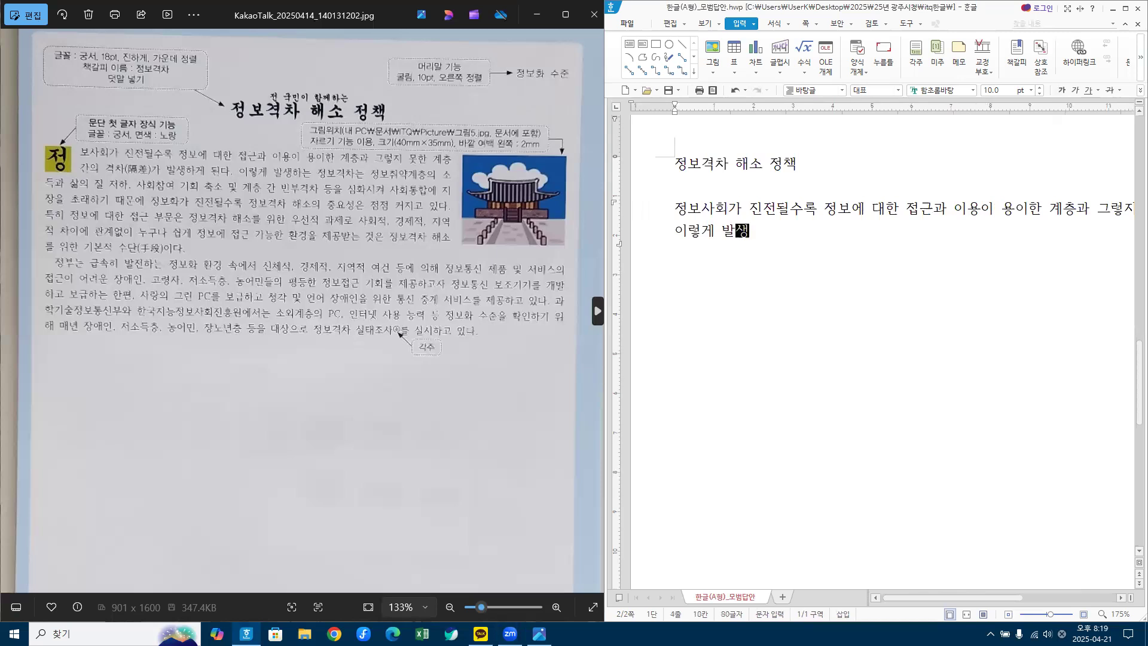
{"action": "type", "text": "하는 정보격차"}
{"action": "type", "text": "ㄴ"}
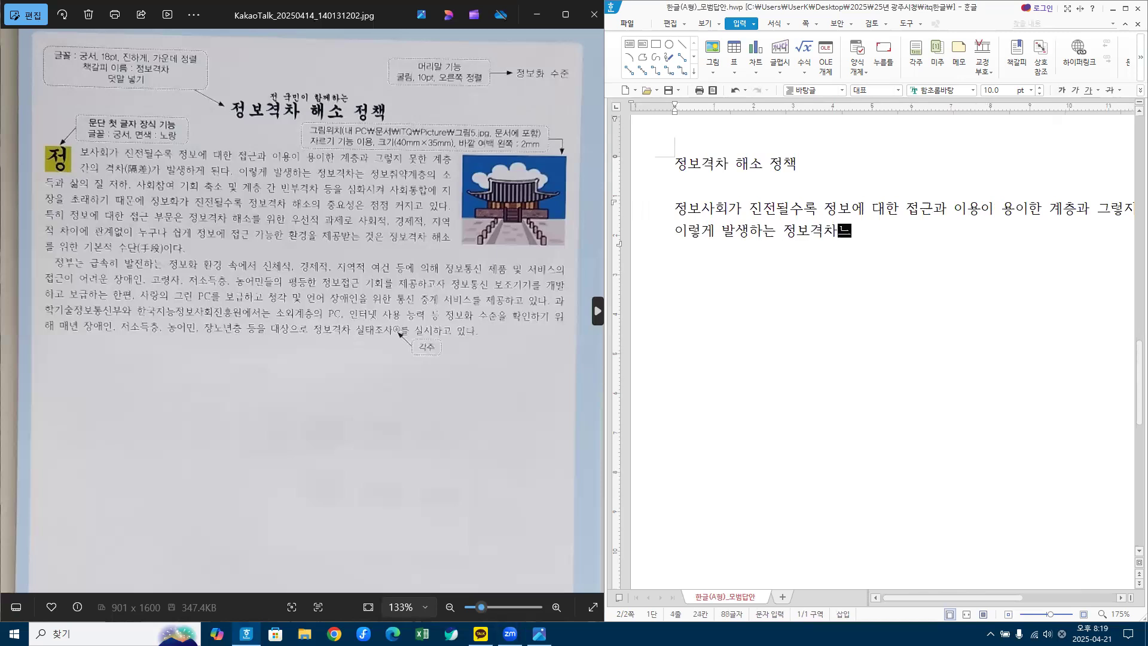
{"action": "type", "text": " 정보취야"}
{"action": "type", "text": "계층의 "}
{"action": "type", "text": "소득과 "}
{"action": "type", "text": "삶의 지"}
{"action": "type", "text": "ㄹ 저하,"}
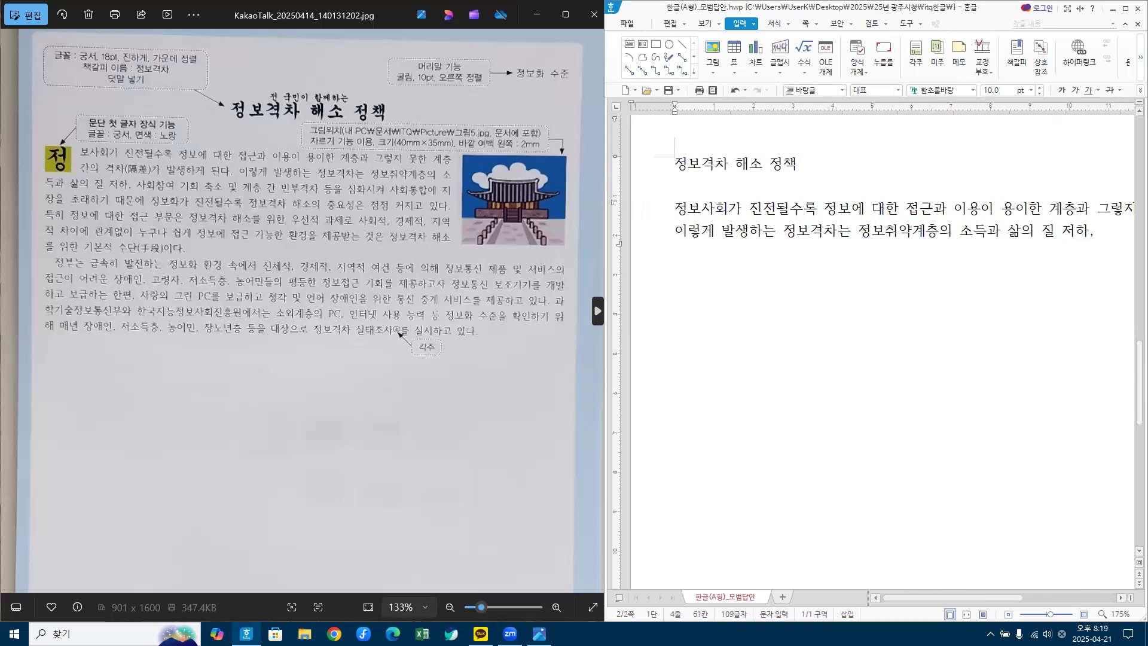
{"action": "type", "text": " 사회참여 기회"}
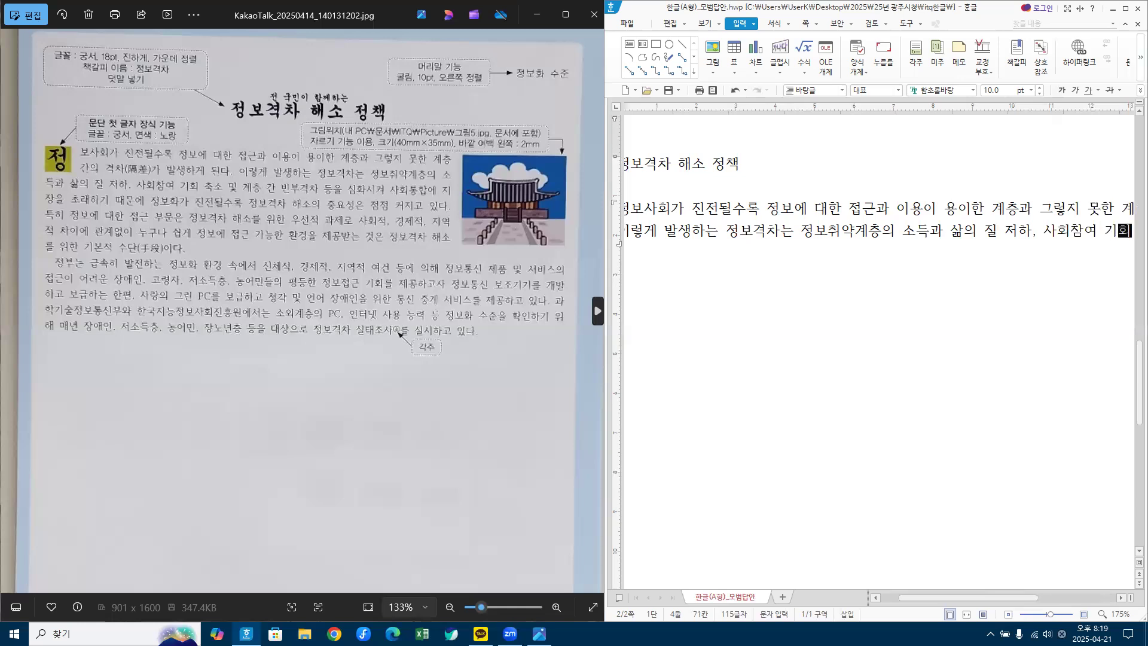
{"action": "type", "text": " 축소 및 계"}
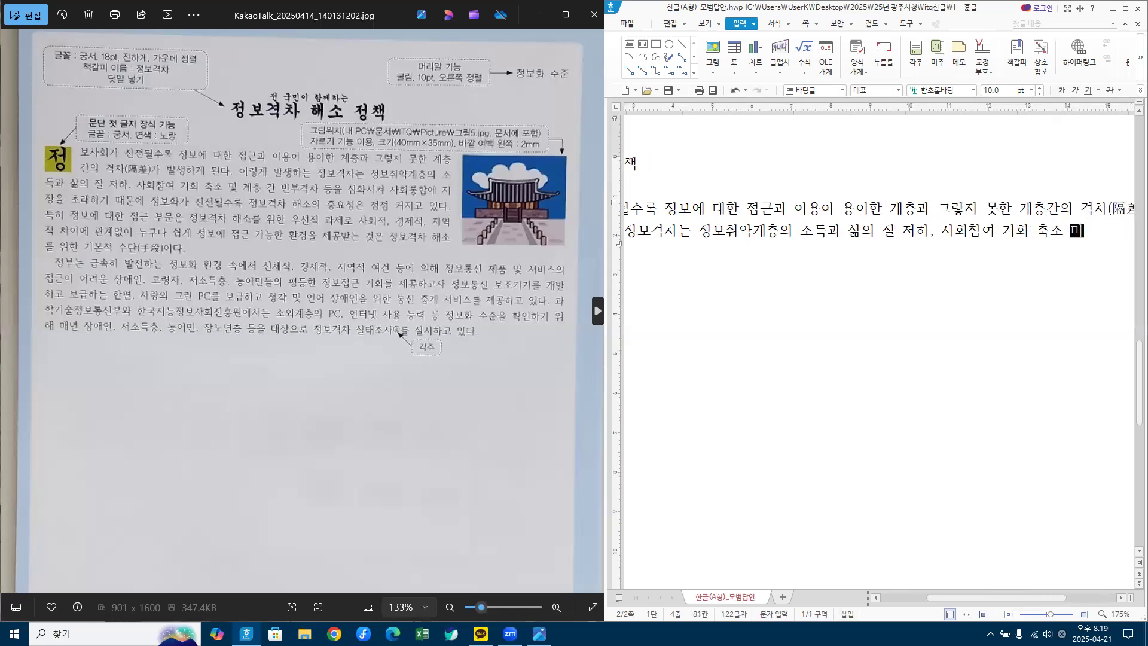
{"action": "type", "text": "층 간 빈부격차 "}
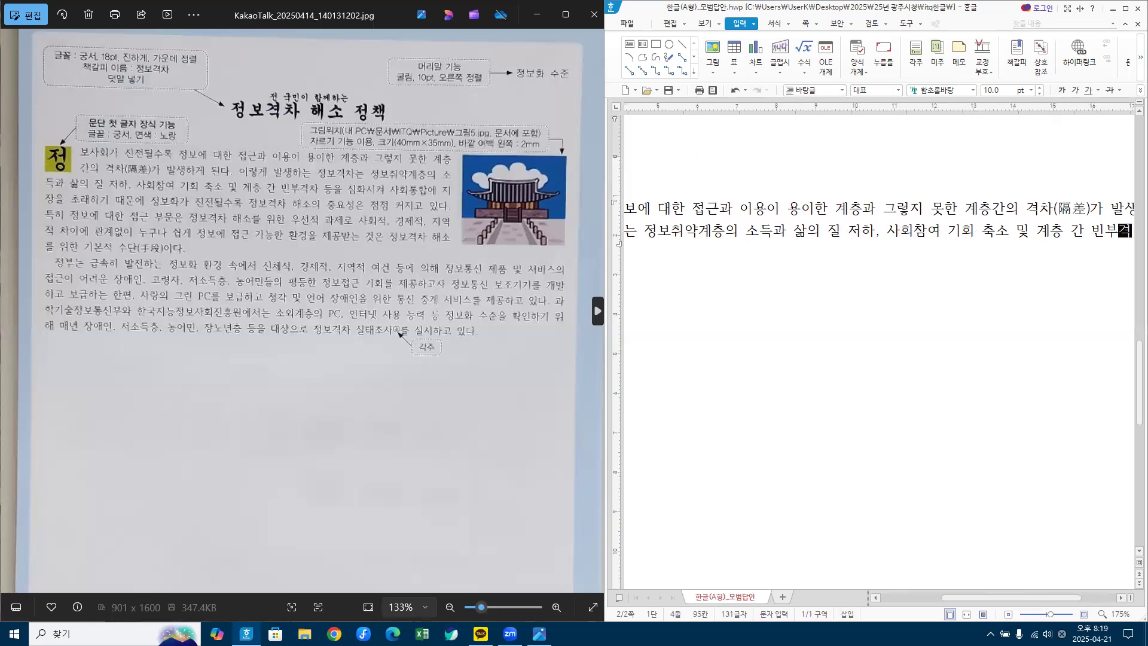
{"action": "type", "text": "등을 심화"}
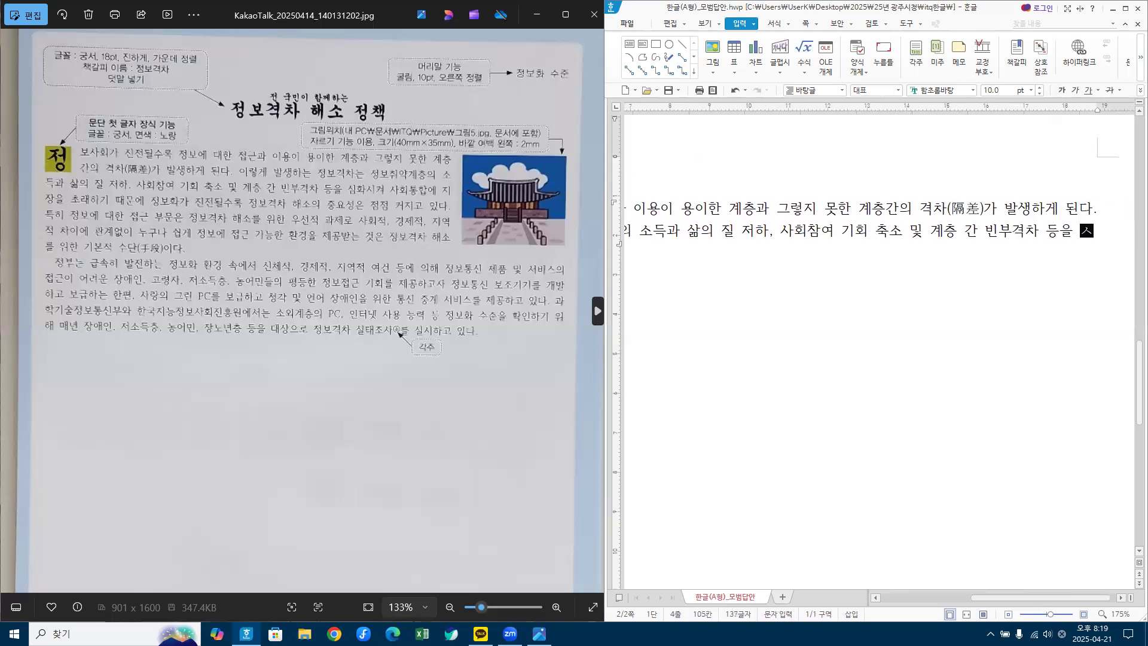
{"action": "type", "text": "시켜"}
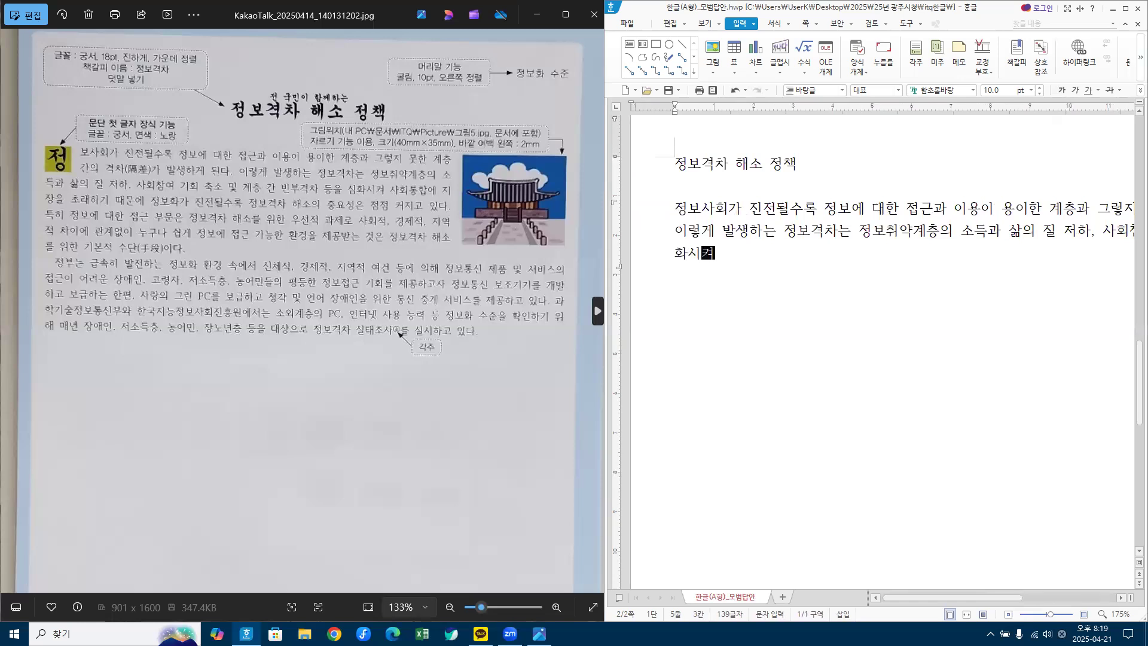
{"action": "type", "text": " 사회통합에 "}
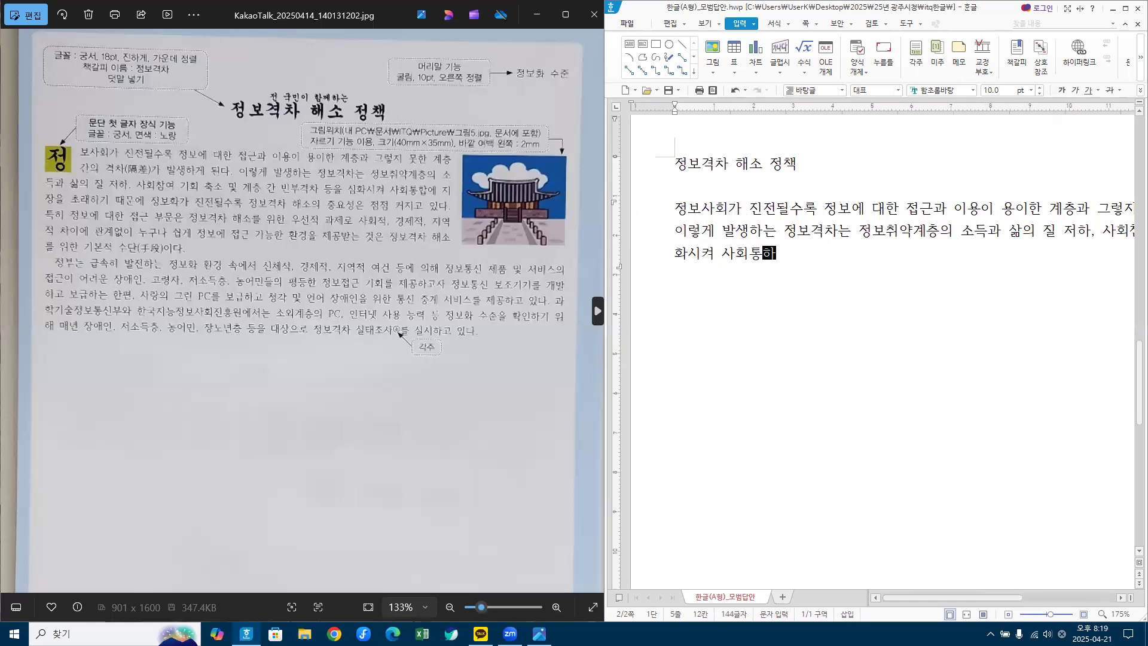
{"action": "type", "text": "지장을 초래"}
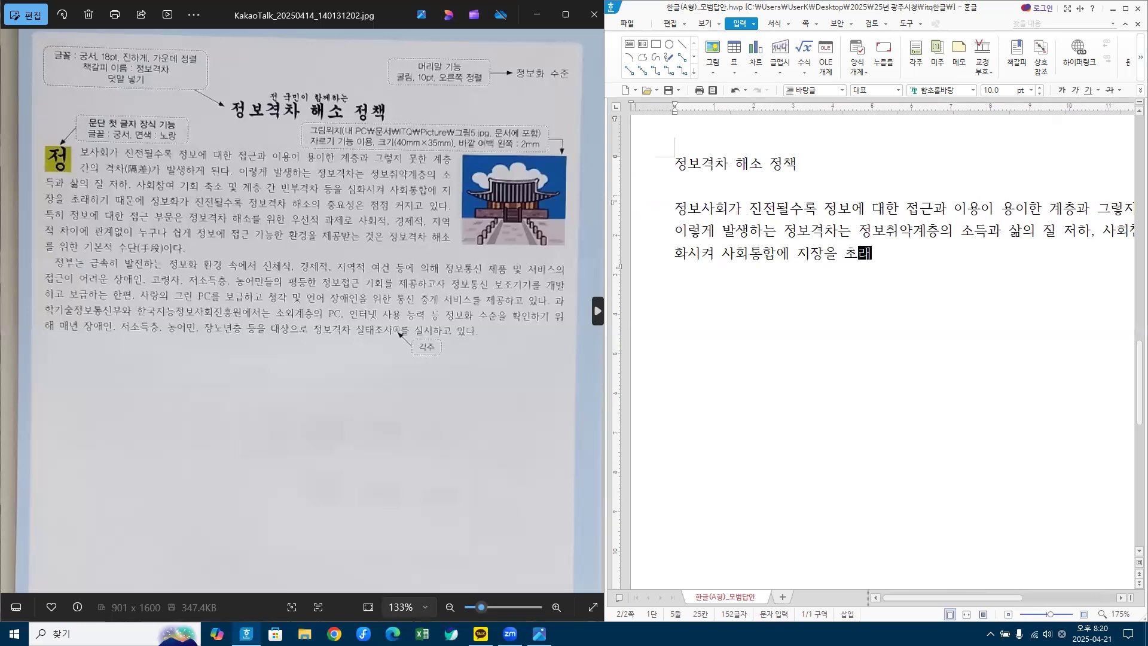
{"action": "type", "text": "하기 때문에 정"}
{"action": "type", "text": "보화가 지"}
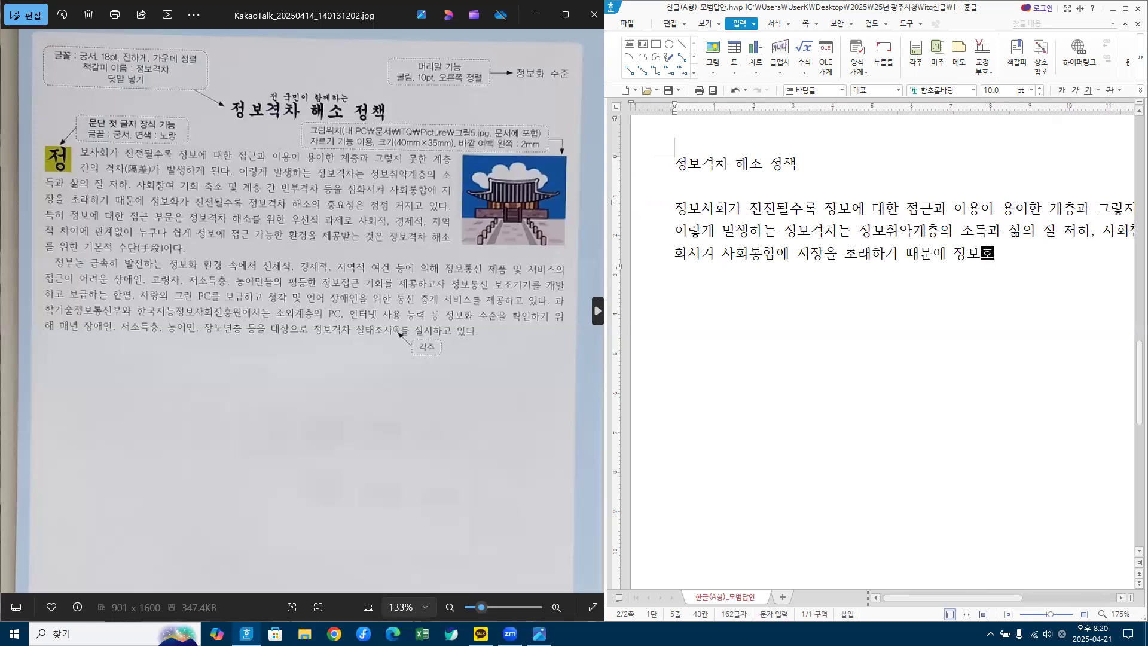
{"action": "type", "text": "ㄴ전될수"}
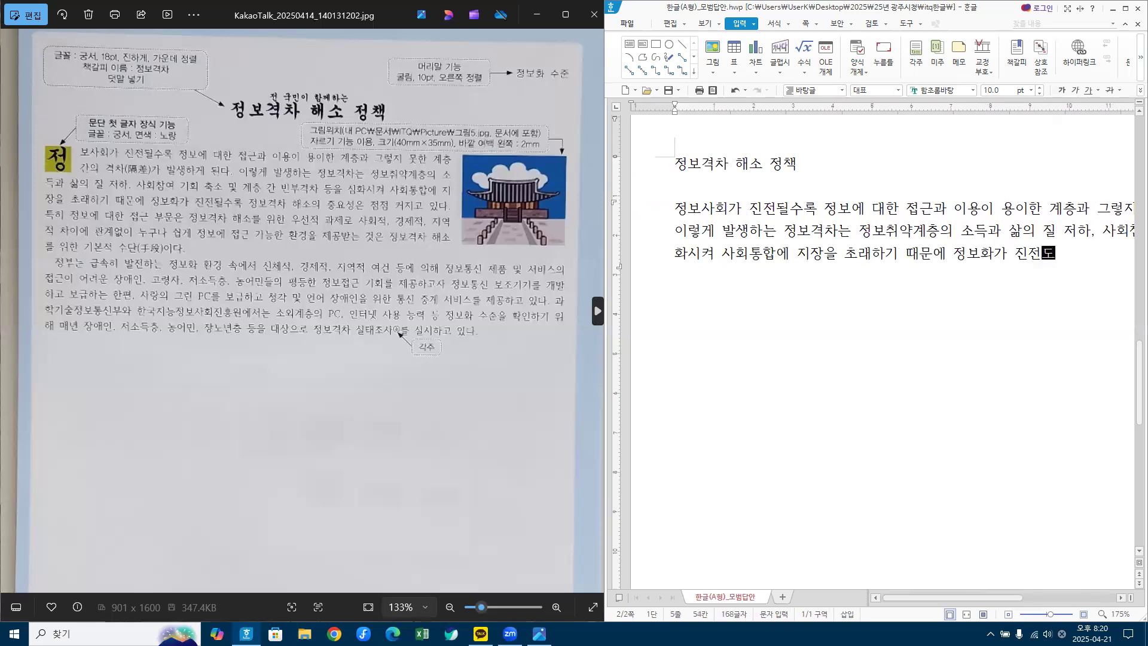
{"action": "type", "text": "록 정보격차 해"}
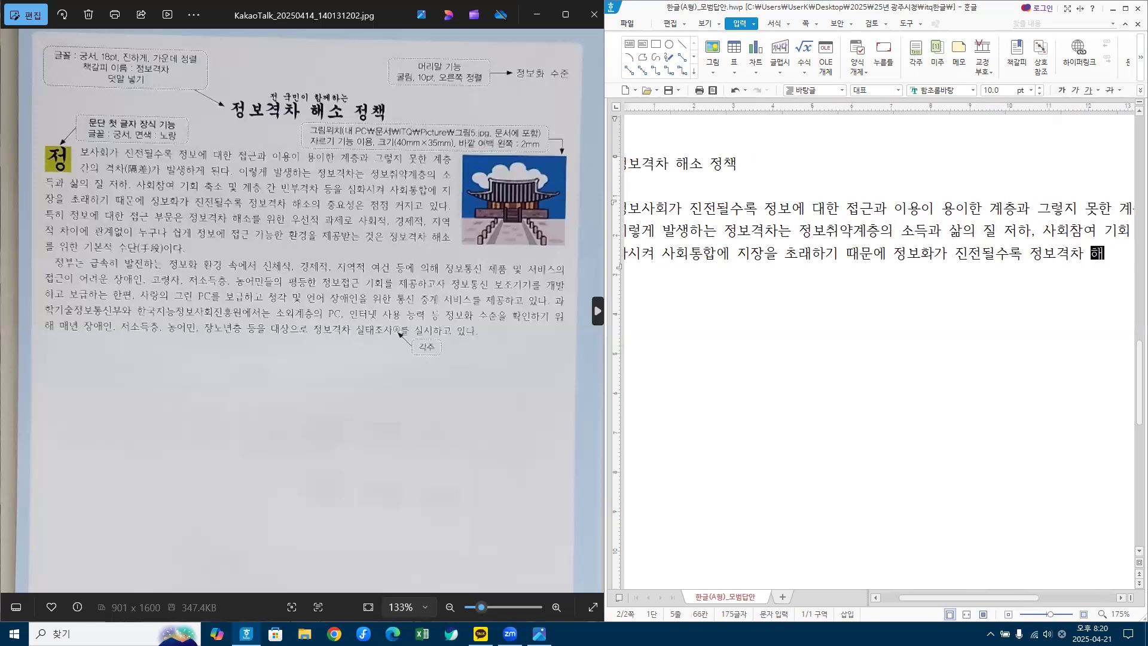
{"action": "type", "text": "소의 중요"}
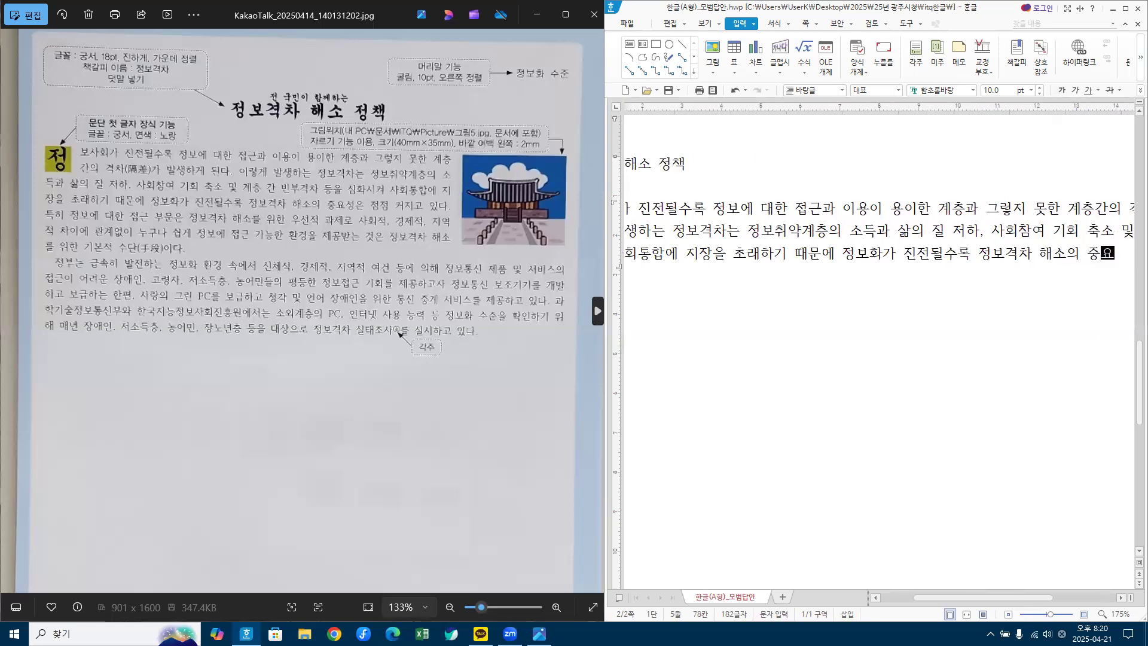
{"action": "type", "text": "성은 점"}
{"action": "type", "text": "점"}
{"action": "type", "text": "ㅓ지고 이"}
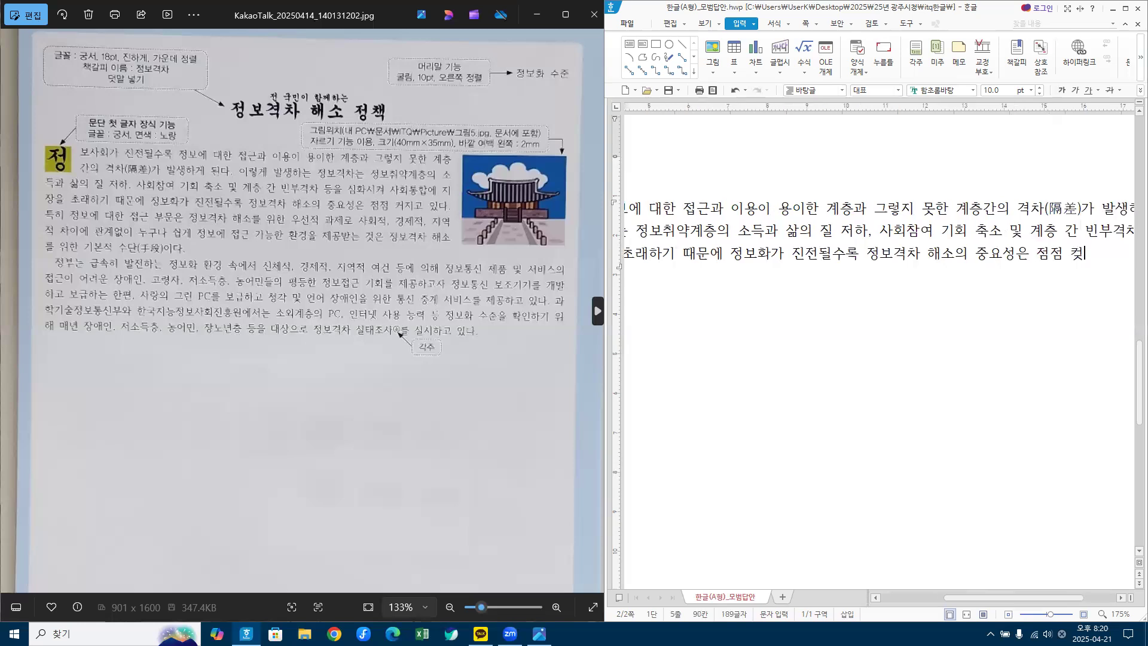
{"action": "type", "text": "ㅆ다. ㅌ"}
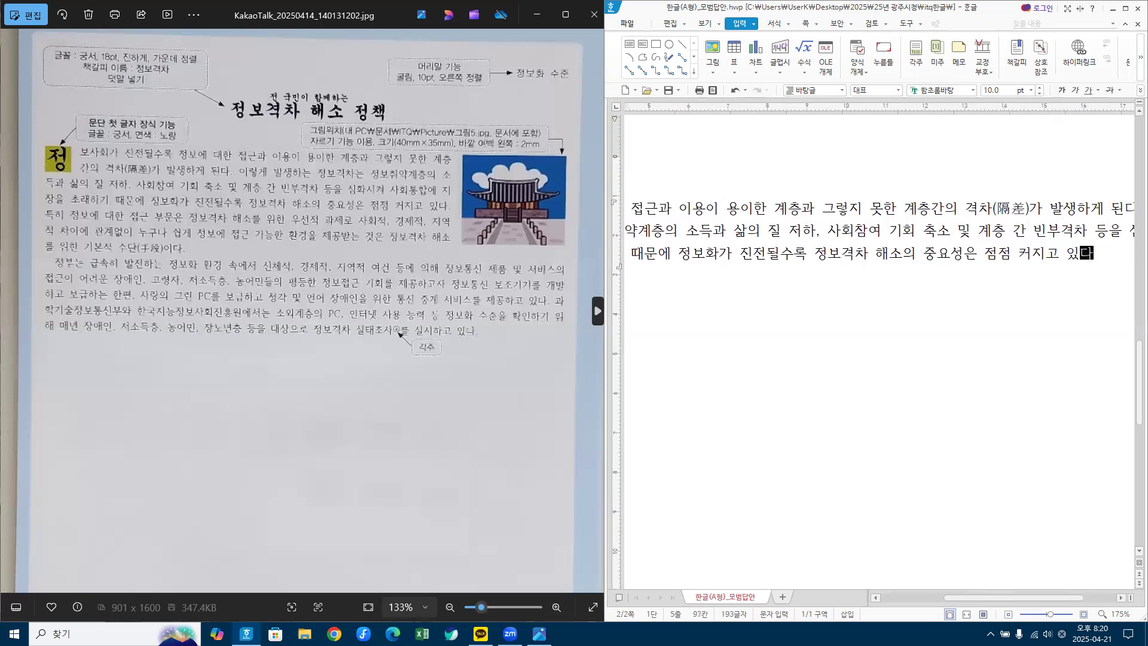
{"action": "type", "text": "ㅡㄱ히 정보에 "}
{"action": "type", "text": "대한 "}
{"action": "type", "text": "접"}
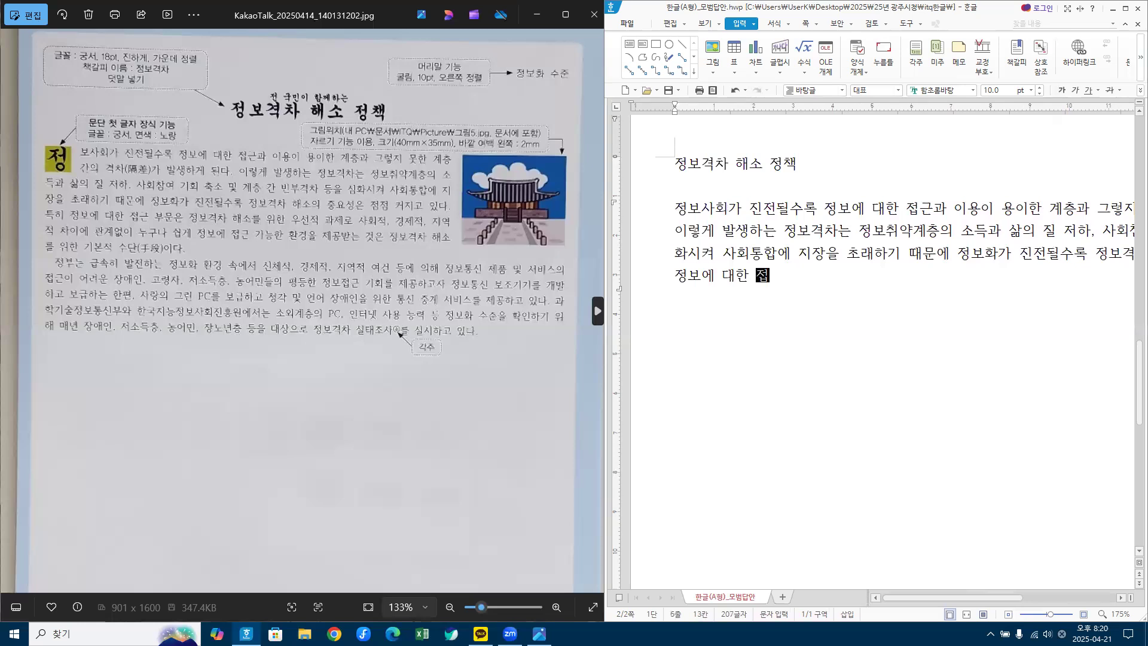
{"action": "type", "text": "그ㄴ ㅂㅜㅁㅜㄴㅇㅡㄴ ㅈㅓㅇㅂㅗㄱㅕㄱㅊㅏ ㅎㅐ"}
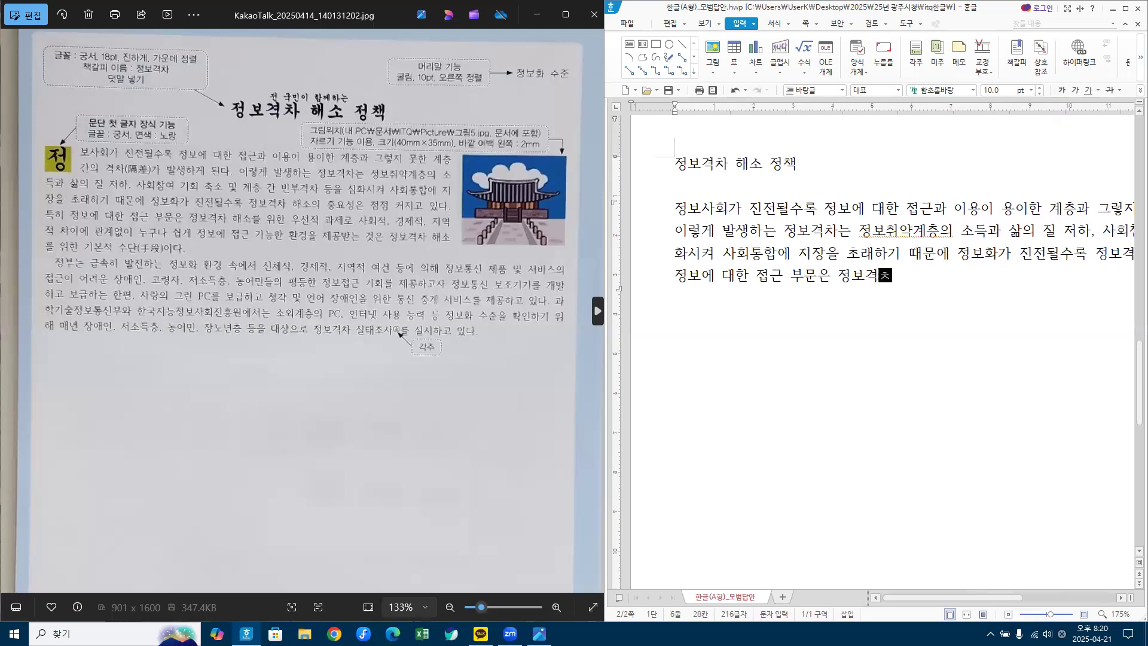
{"action": "type", "text": "ㅅㅗㄹㅡㄹ ㅇㅜㅣㅎㅏㄴ ㅇ"}
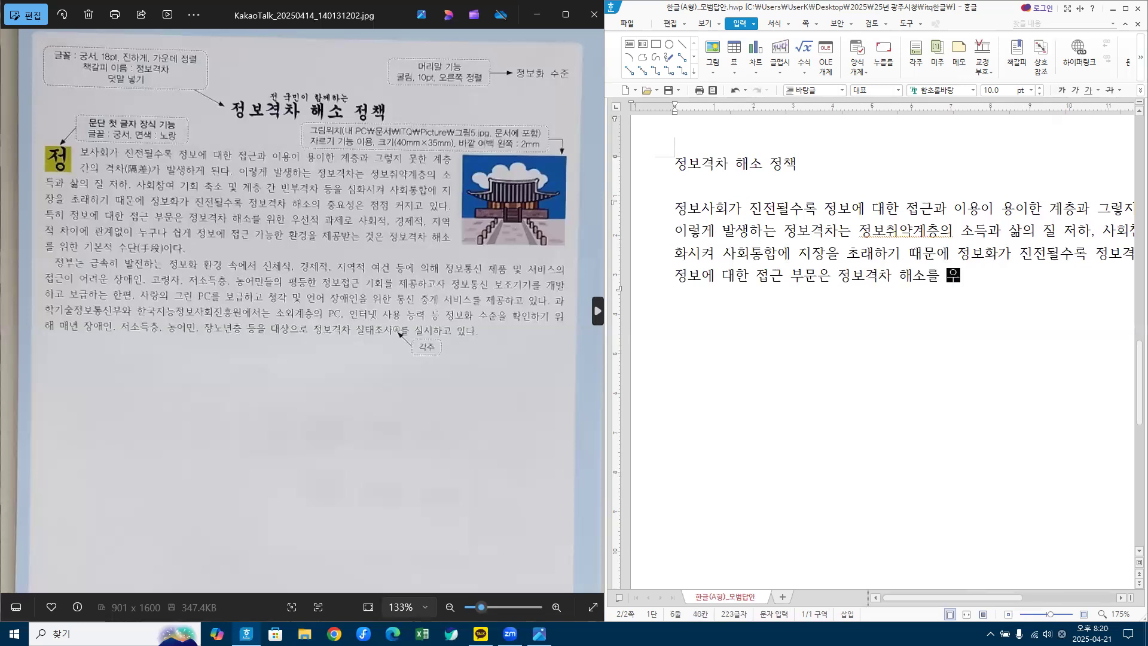
{"action": "type", "text": "ㅜㅅㅓㄴㅈㅓㄱ ㄱㅗㅏㅈㅔㄹㅗ ㅅㅏㅎㅗ"}
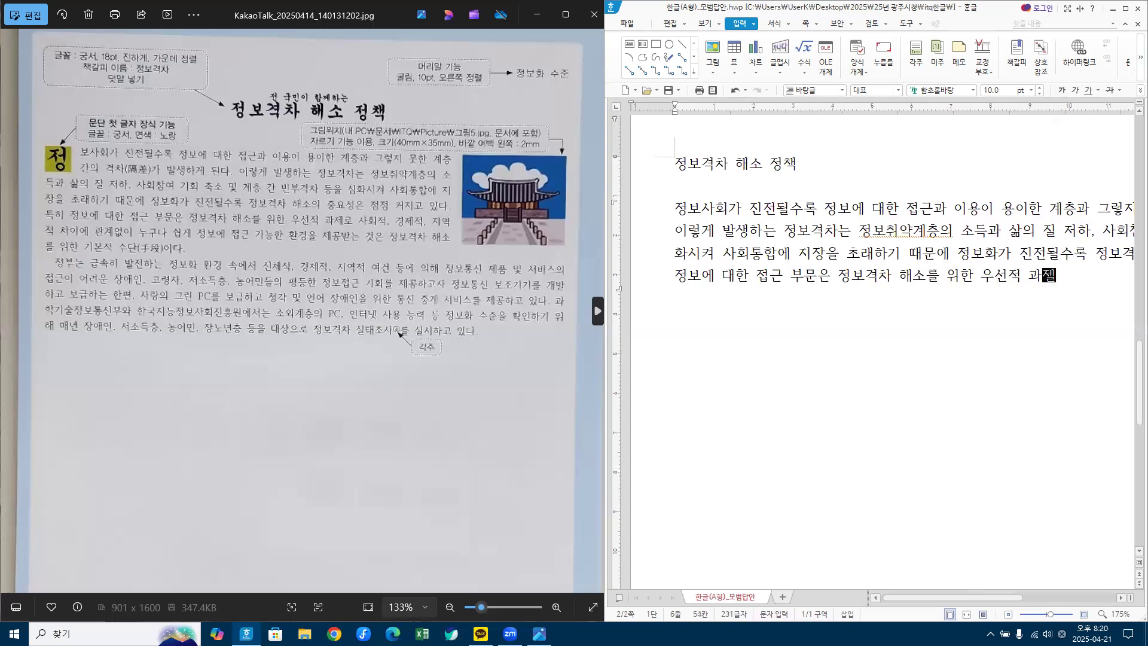
{"action": "type", "text": "ㅣㅈㅓㄱ, ㄱㅕㅇㅈㅔㅈㅓㄱ,"}
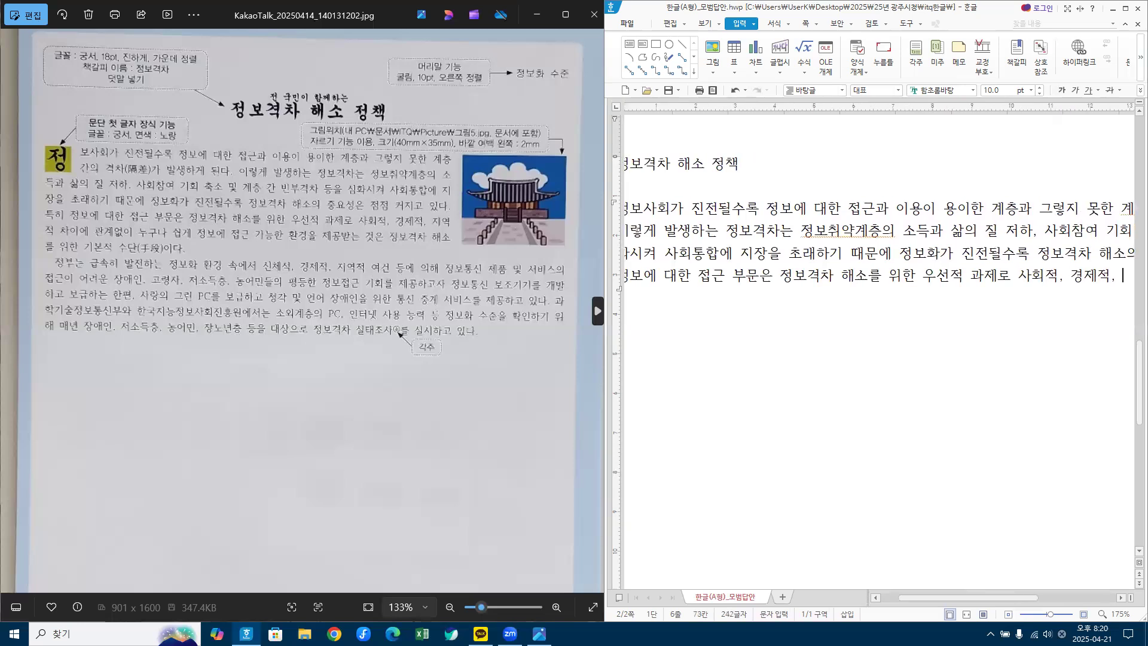
{"action": "type", "text": " ㅈㅣㅇㅕ"}
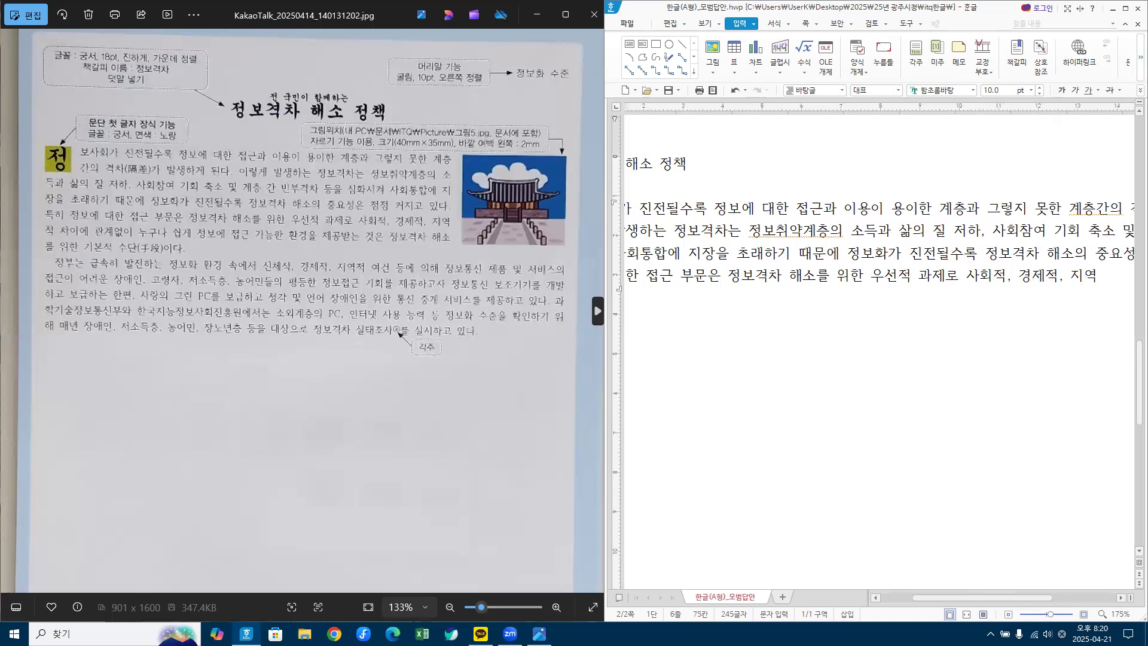
{"action": "type", "text": "ㄱㅈㅓㄱ ㅊㅏㅇㅣㅇㅔ ㄱㅗㅏㄴㄱㅖㅇㅓㅂㅅㅇㅣ ㄴ"}
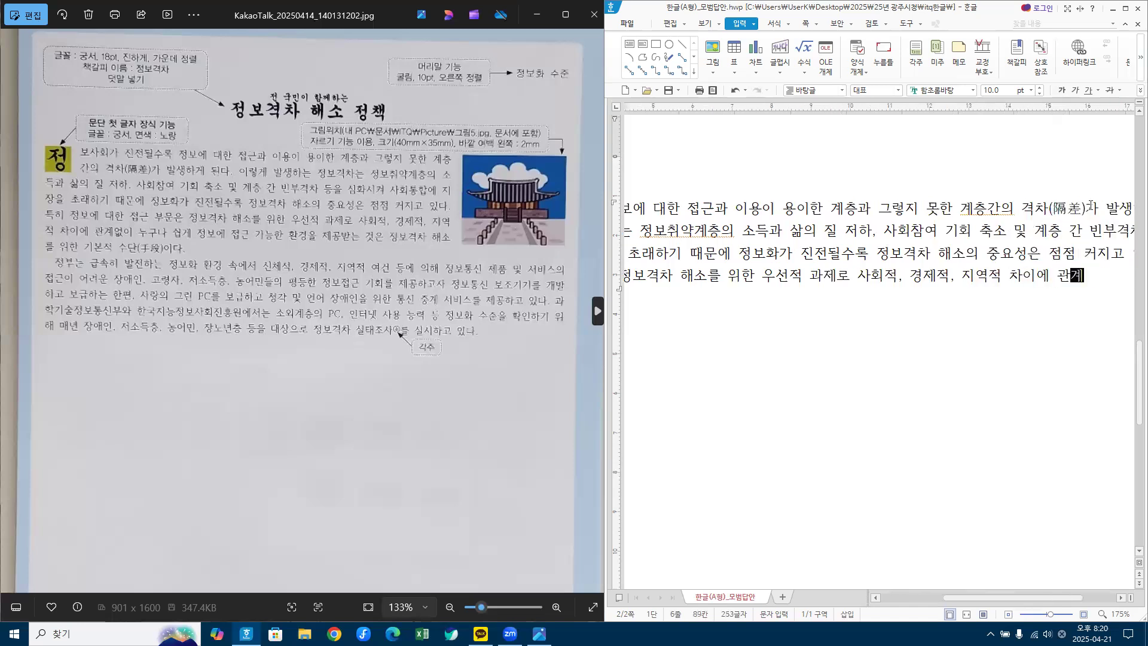
{"action": "type", "text": "ㅜㄱㅜㄴㅏ ㅅㅜㅣㅂㄱㅔ "}
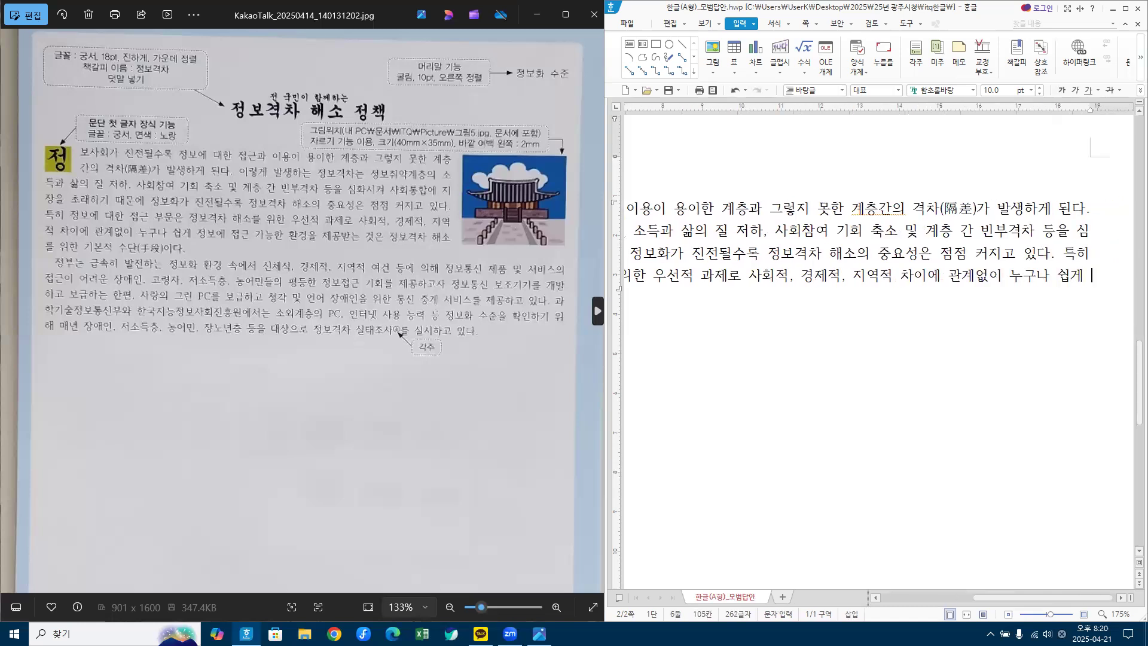
{"action": "type", "text": "ㅈㅓㅇㅂㅗㅇㅔ ㅈㅓㅂㄱㅡㄴ ㄱㅏㄴㅡㅇㅎㅏㄴ ㅎㅗㅏㄴㄱㅕㅇㅇㅡㄹ ㅈㅔㄱㅗㅇㅂㅏㄷㄴㅡㄴ ㄱㅓㅅㅇㅡㄴ ㅈㅓㅇㅂ"}
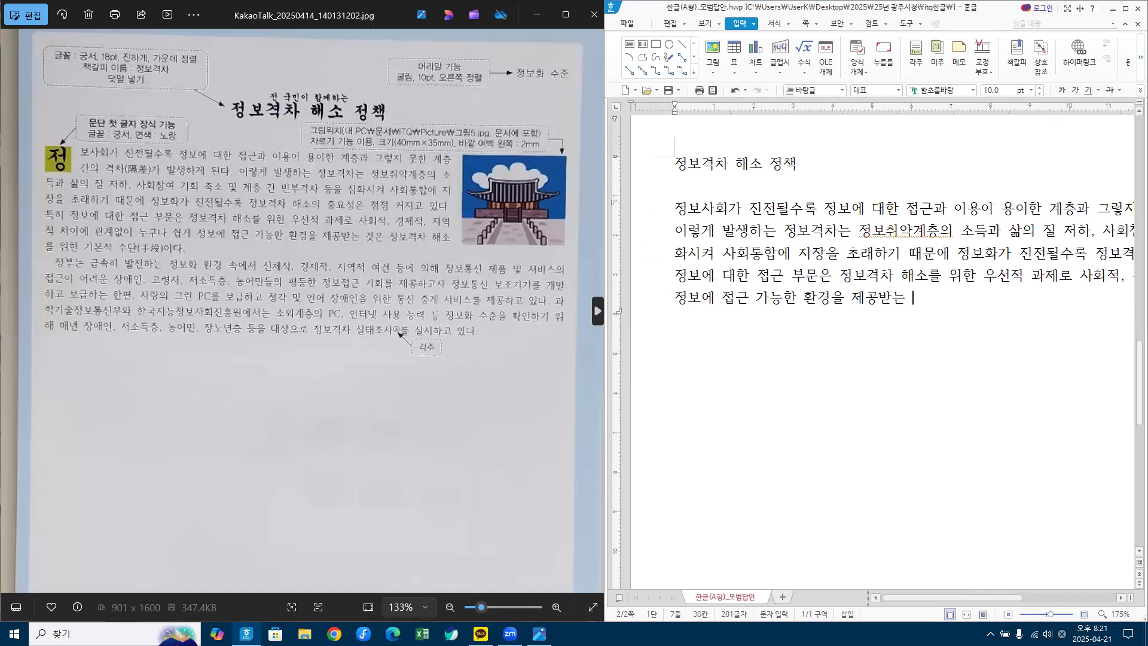
{"action": "type", "text": "ㅗㄱㅕㄱㅊㅏ ㅎㅐㅅㅗㄹㅡㄹ ㅇㅟㅎㅏㄴ ㄱㅣㅂㅗㄴㅈㅓㄱ ㅅㅜ"}
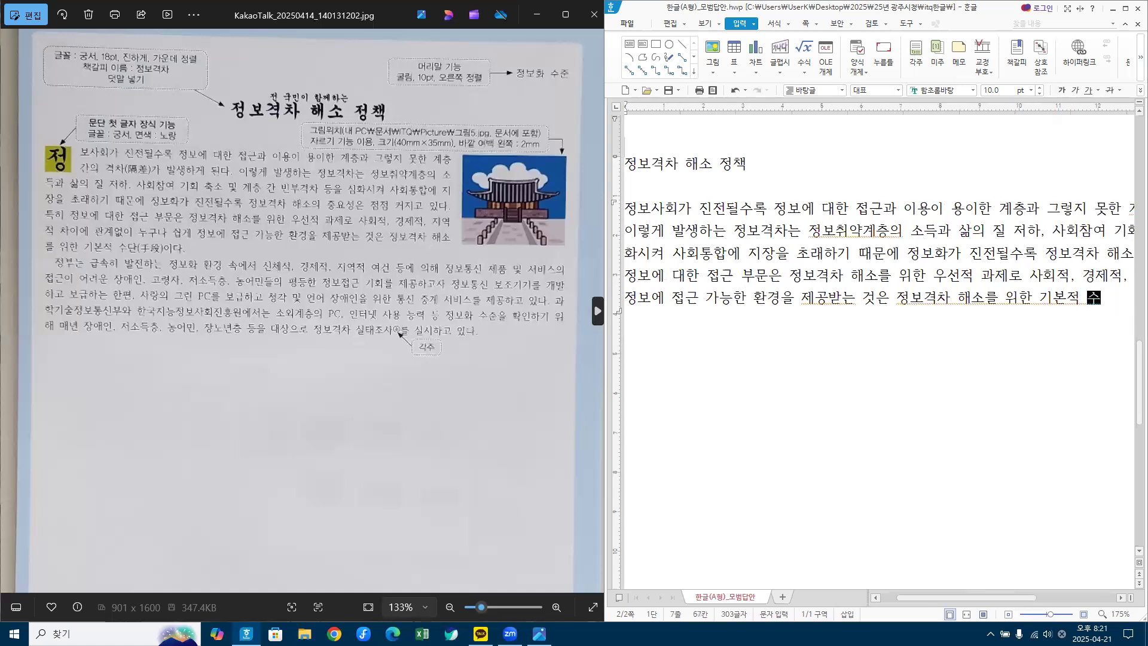
{"action": "type", "text": "ㄷㅏㄴ"}
Step: Call up the Hanja choices for 수단 with F9
{"action": "key", "text": "F9"}
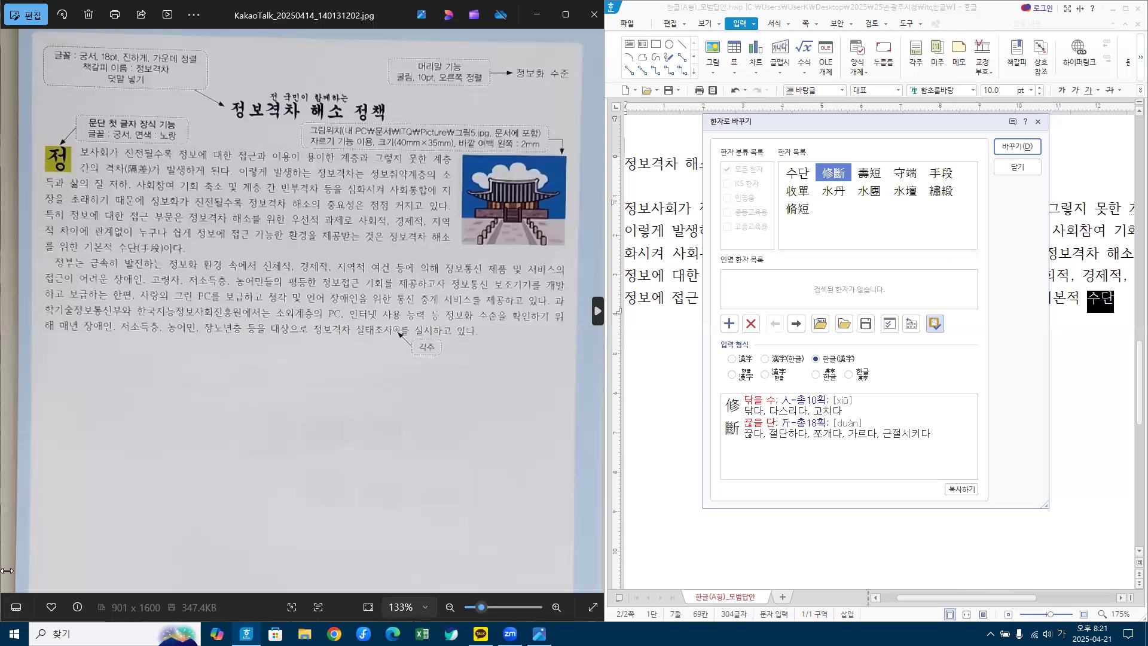
Step: Pick 手段 so the paragraph ends with 수단(手段)
{"action": "left_click", "coordinate": [946, 175]}
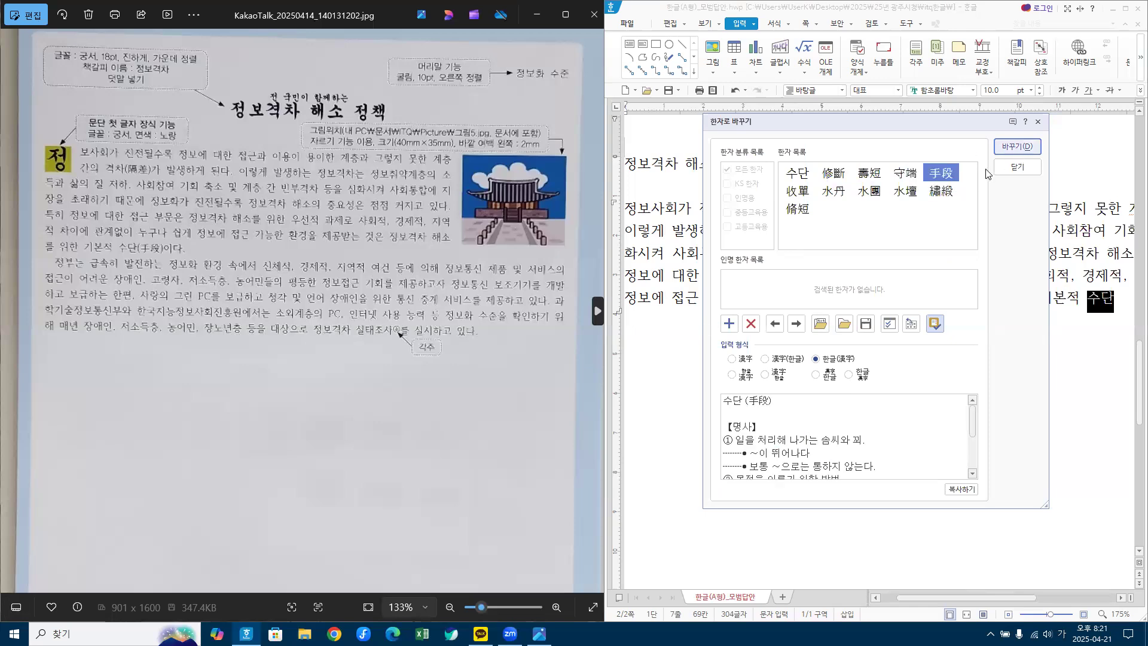
{"action": "left_click", "coordinate": [1011, 149]}
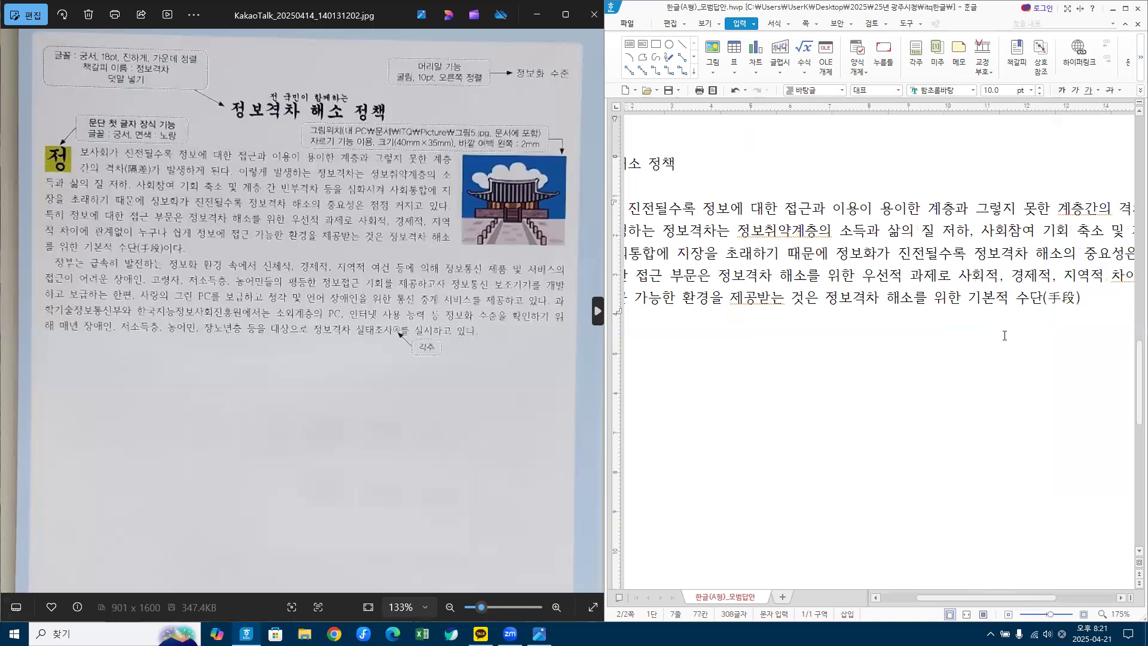
Step: End the first paragraph with 이다. and start the second paragraph '정부는 급속히 발전하는…' through 서비스의
{"action": "type", "text": "이다."}
{"action": "key", "text": "Return"}
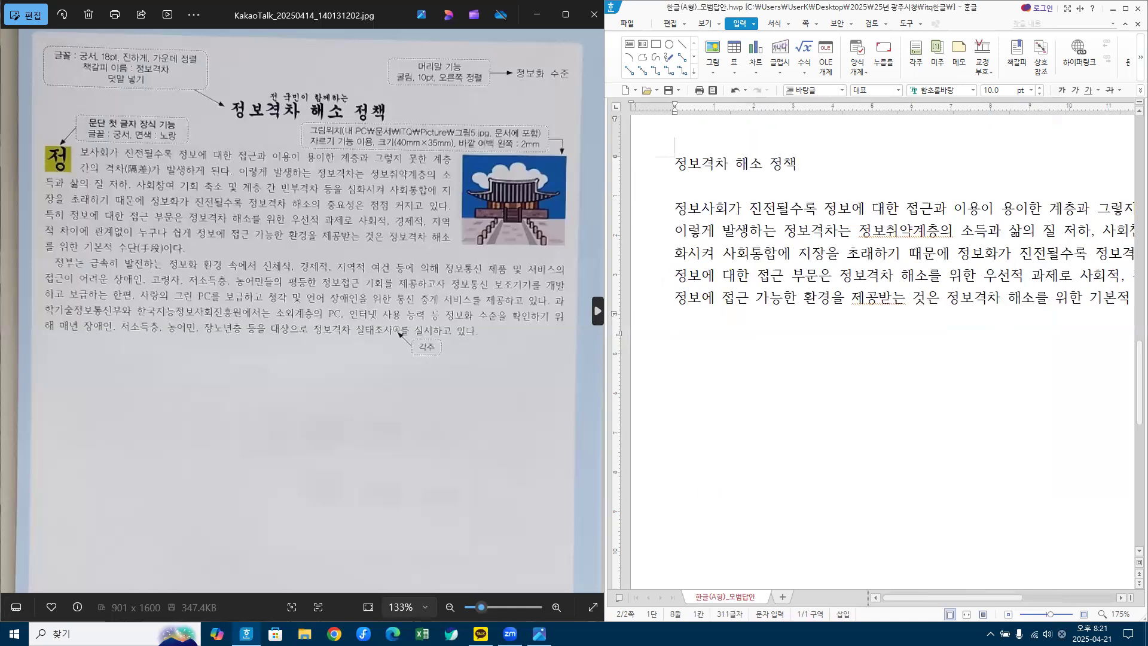
{"action": "type", "text": "정부는 ㄱ"}
{"action": "type", "text": "속ㅎ"}
{"action": "type", "text": " 발전하는"}
{"action": "type", "text": " 정보화 "}
{"action": "type", "text": "ㅎ"}
{"action": "type", "text": "겨ㅇ ㅅ"}
{"action": "type", "text": "에서 신ㅊ"}
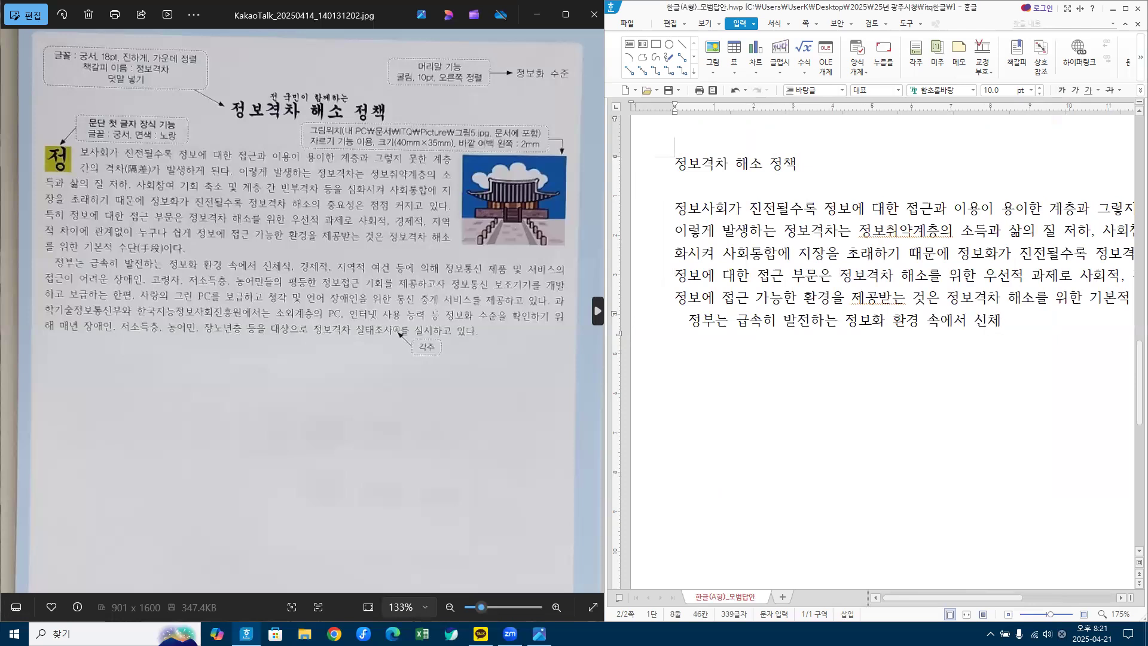
{"action": "type", "text": "적,"}
{"action": "type", "text": " 경제"}
{"action": "type", "text": "적, 지역저"}
{"action": "type", "text": " 여"}
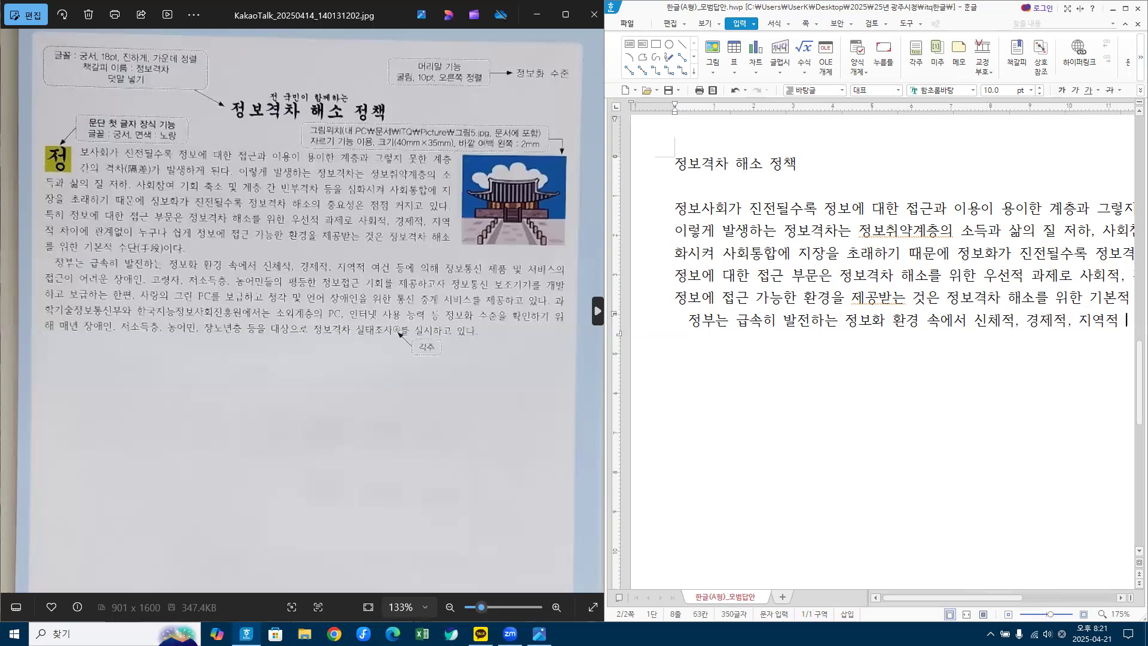
{"action": "type", "text": "건 등에 의"}
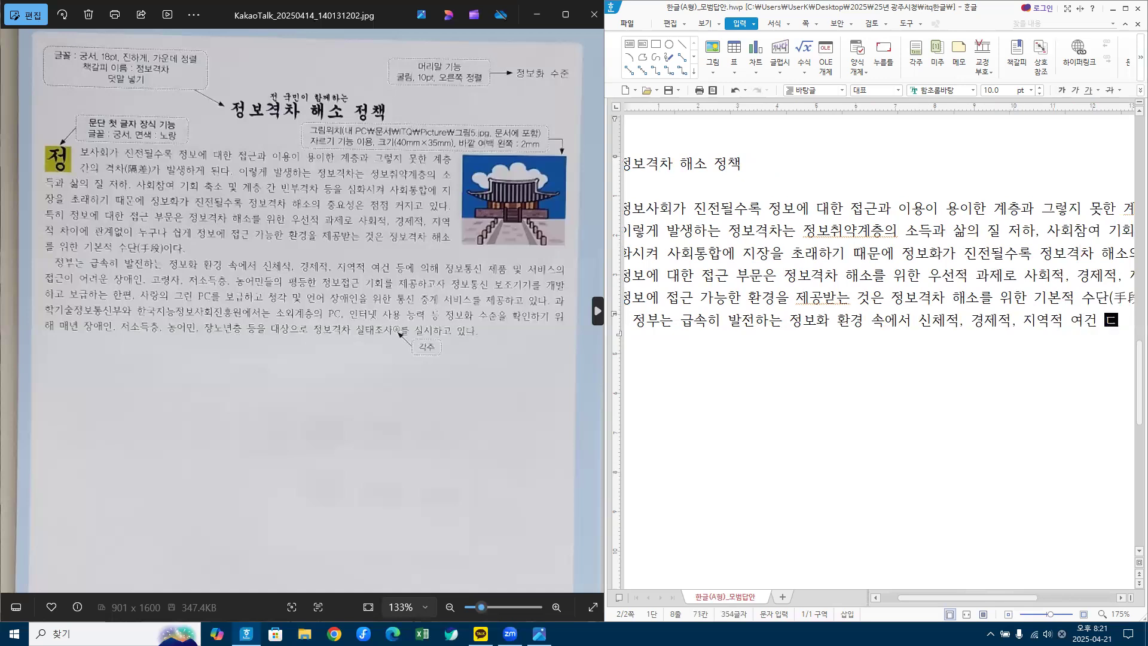
{"action": "type", "text": "ㅡ"}
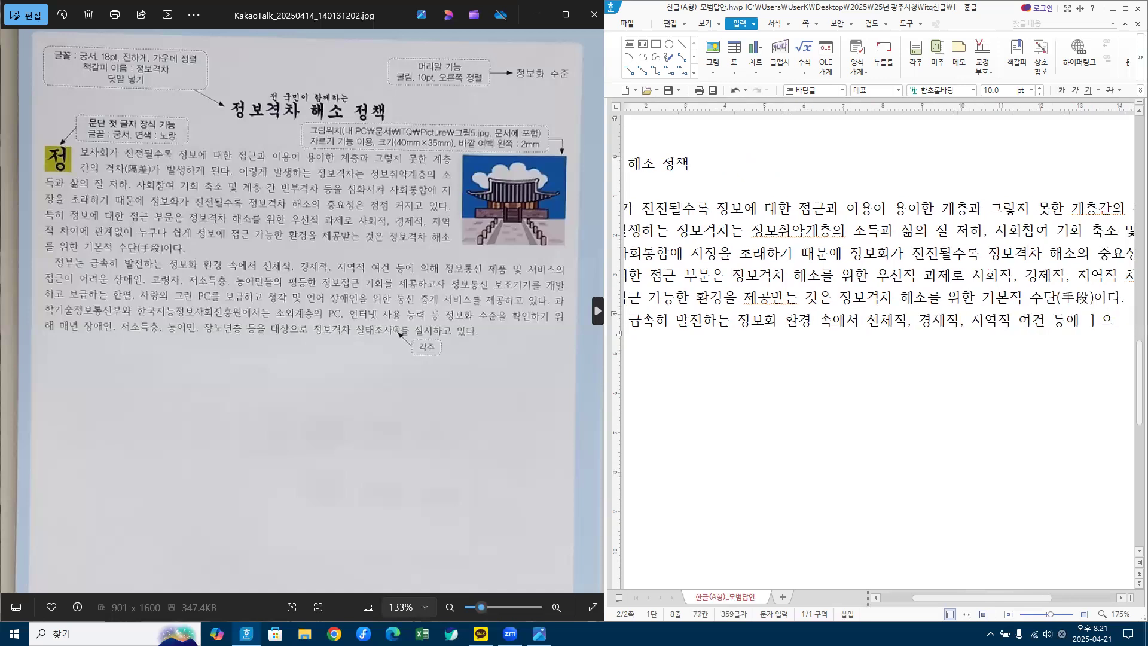
{"action": "key", "text": "BackSpace"}
{"action": "key", "text": "BackSpace"}
{"action": "type", "text": "의해 정"}
{"action": "type", "text": "보토"}
{"action": "type", "text": "ㅇㅅ"}
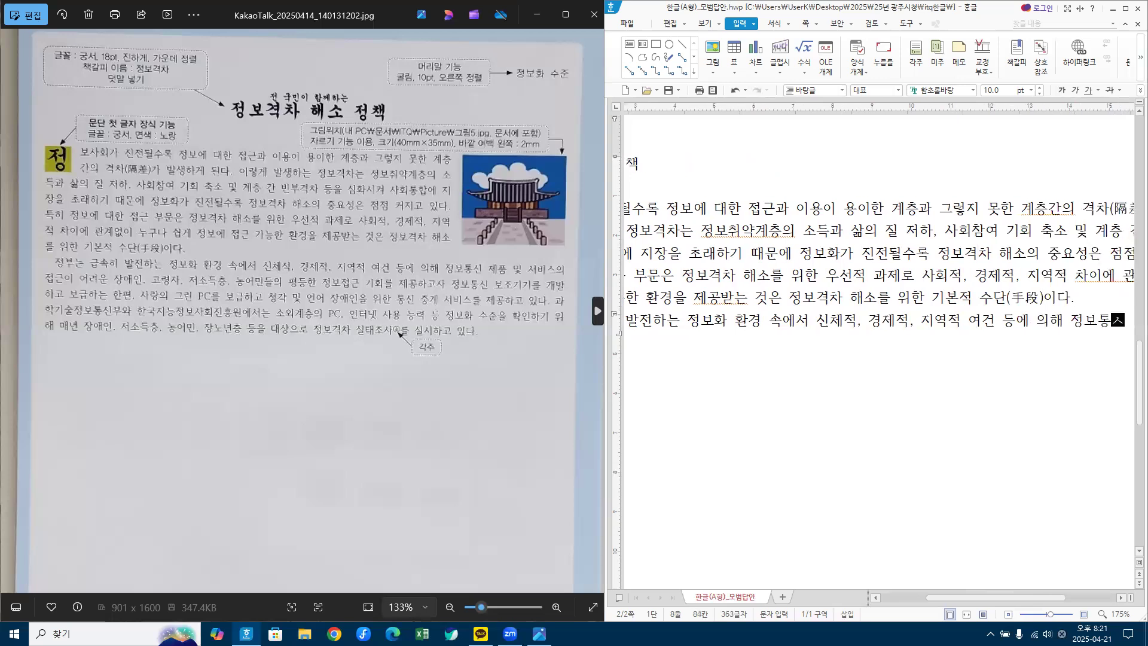
{"action": "type", "text": " ㅈ"}
{"action": "type", "text": "품 "}
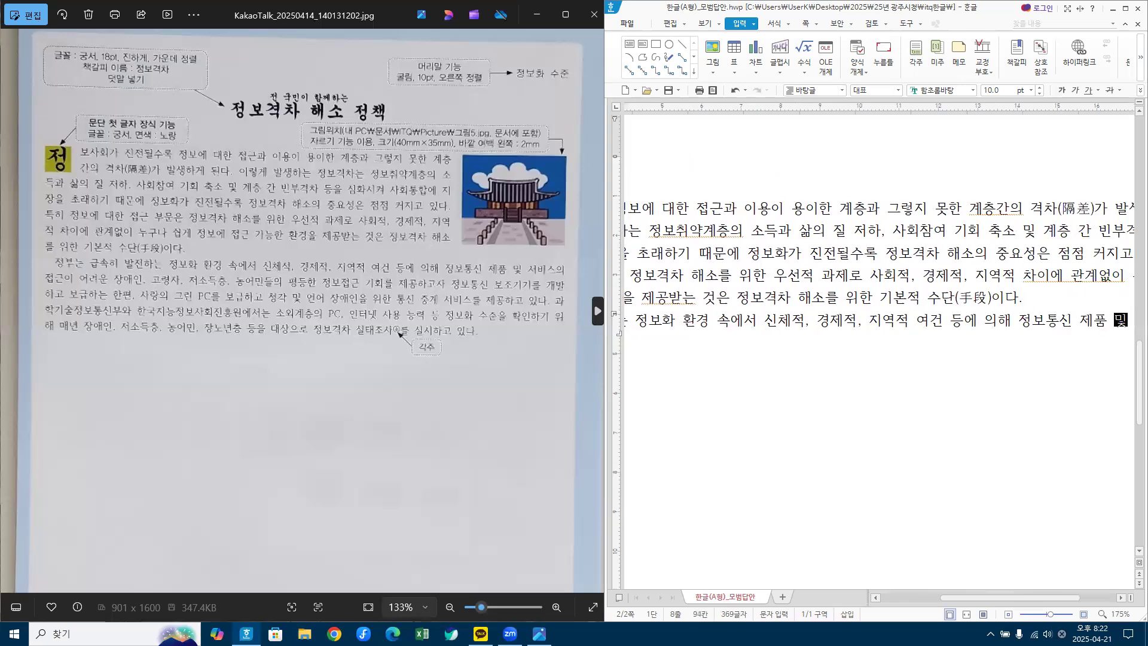
{"action": "type", "text": "및 서비승"}
{"action": "type", "text": "의"}
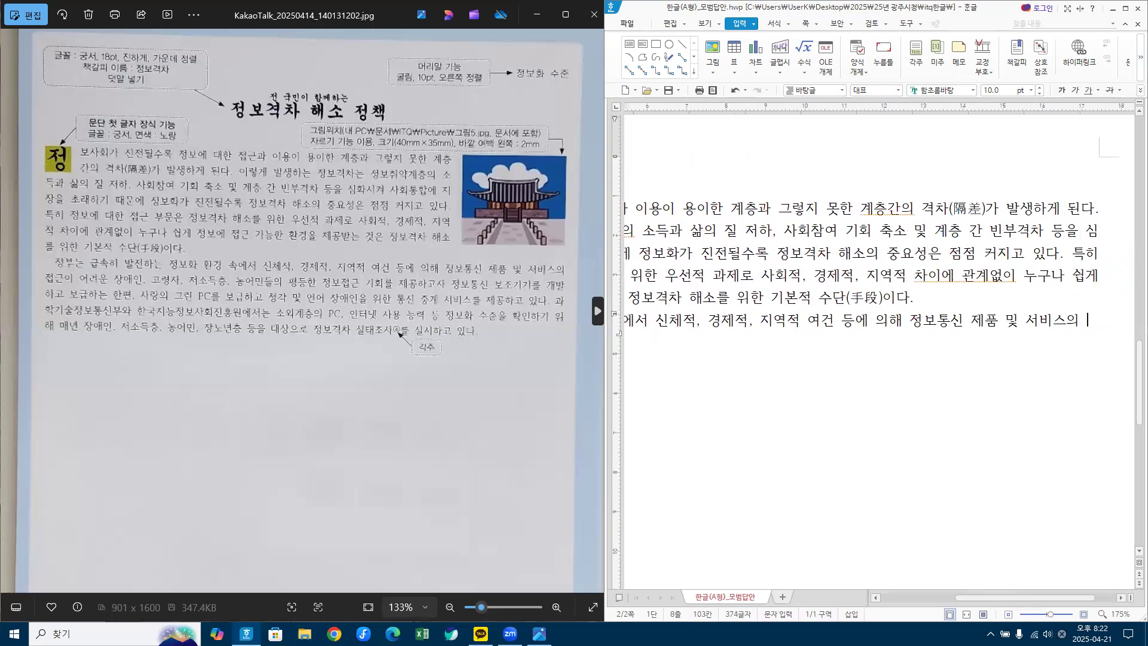
{"action": "key", "text": "Return"}
Step: Continue the second paragraph through '…통신 중계 서비스를 제공하고 있다.' and begin the next sentence
{"action": "type", "text": "접ㄱ이"}
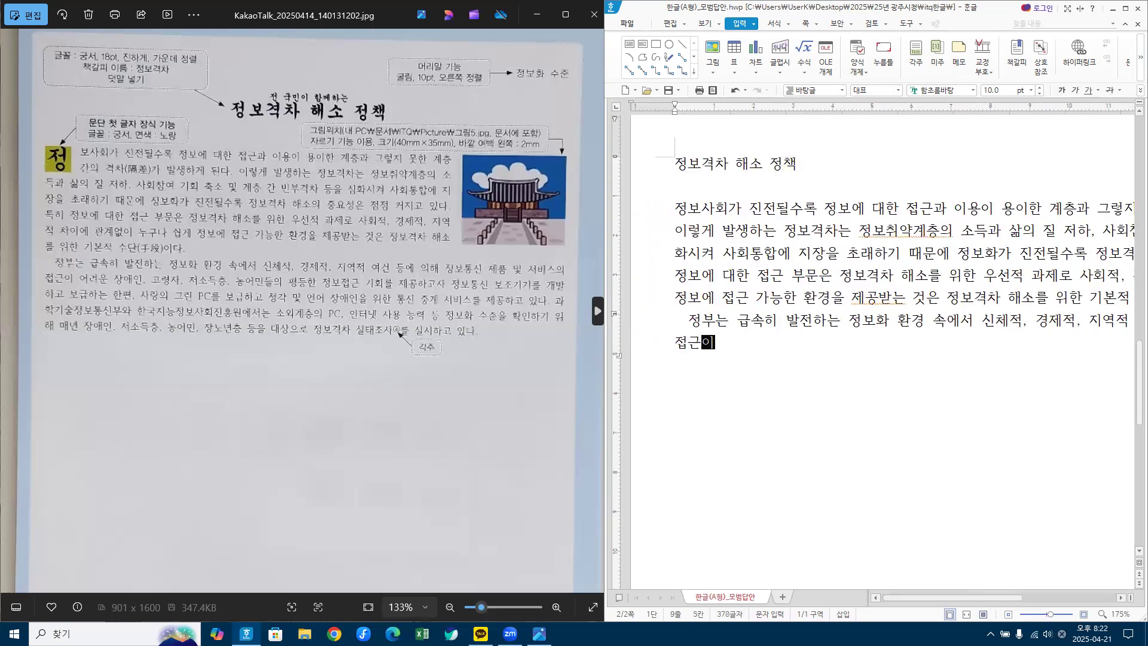
{"action": "type", "text": " 어려운 장"}
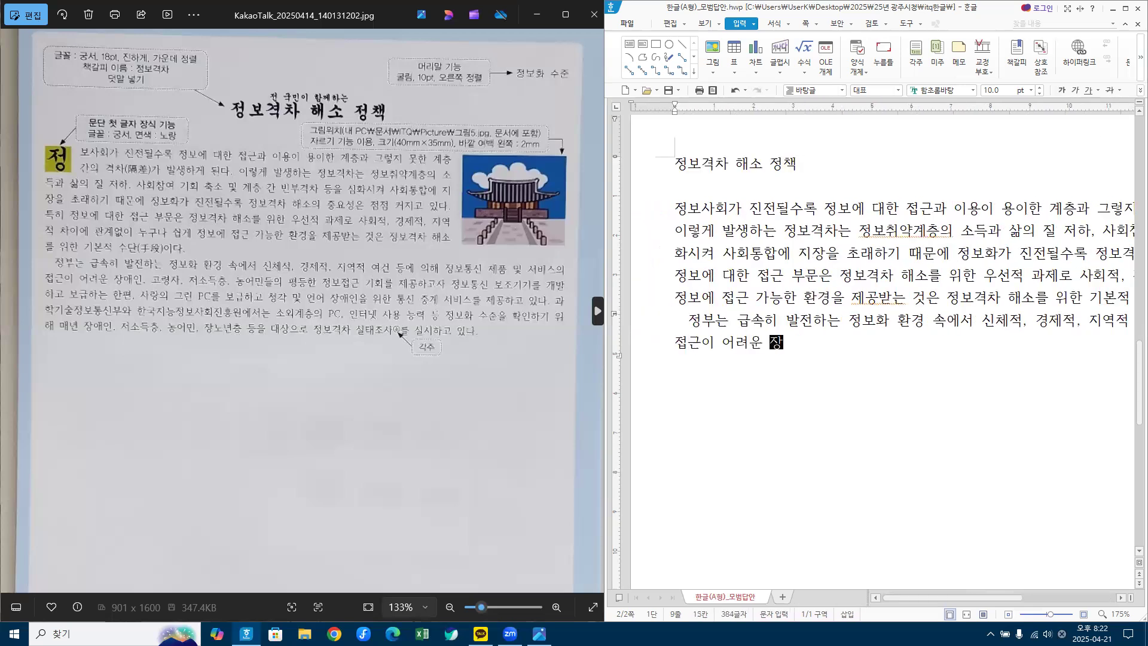
{"action": "type", "text": "애인, 고령자, 저"}
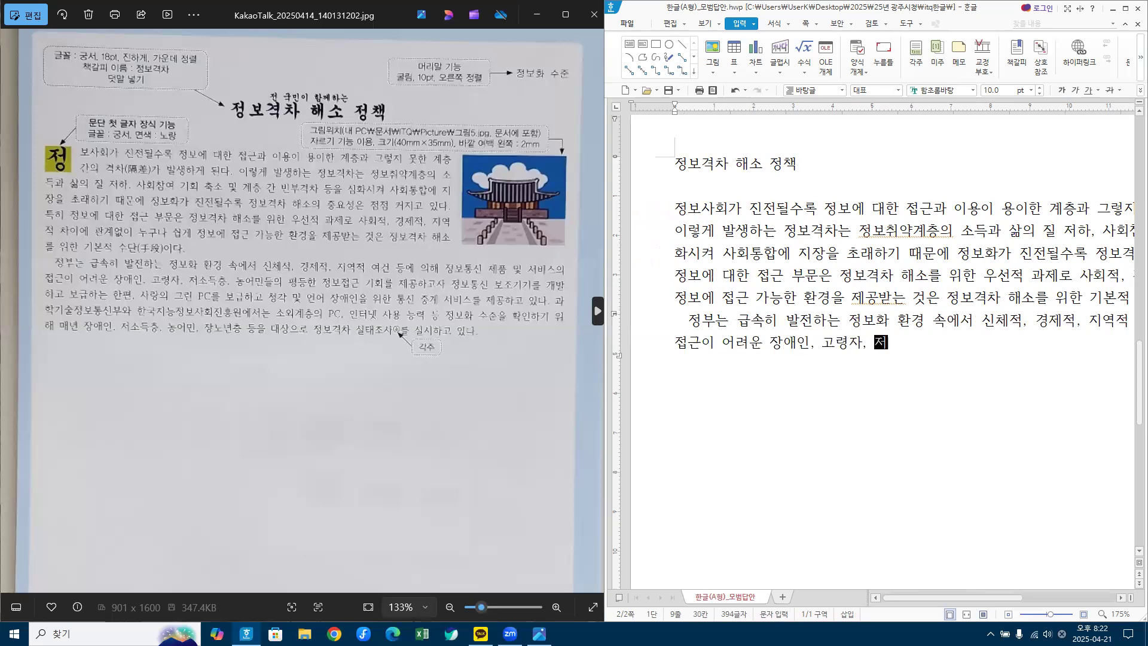
{"action": "type", "text": "소득ㅊ, 농ㅇ민"}
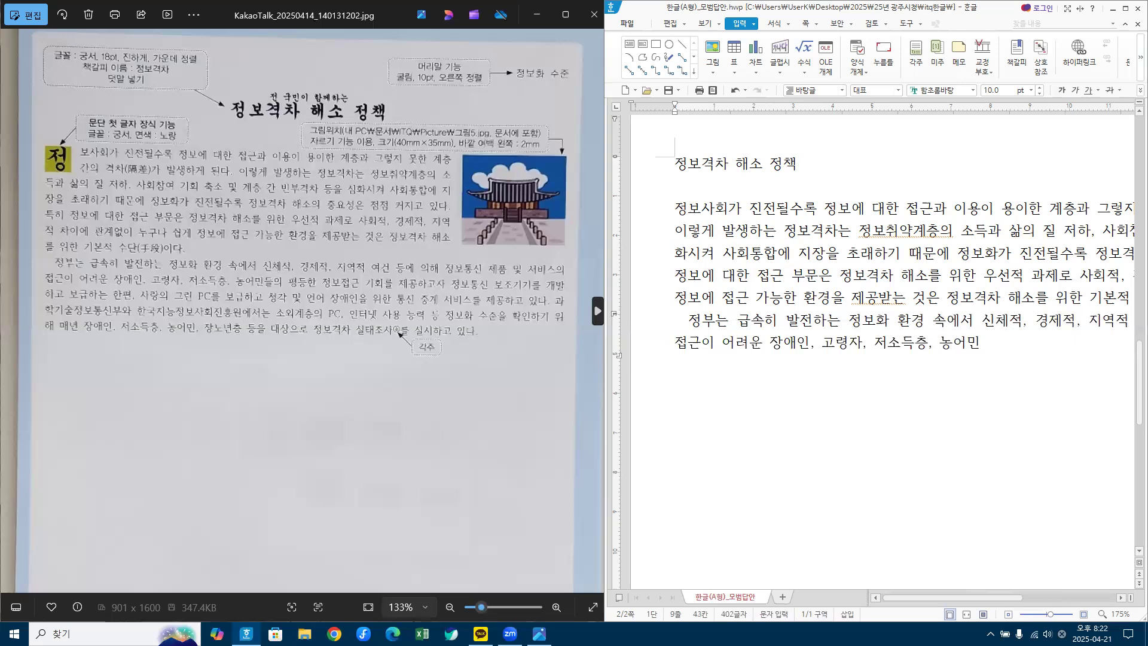
{"action": "type", "text": "들ㅇ 펴ㅇ등한 저ㅇ보접근 "}
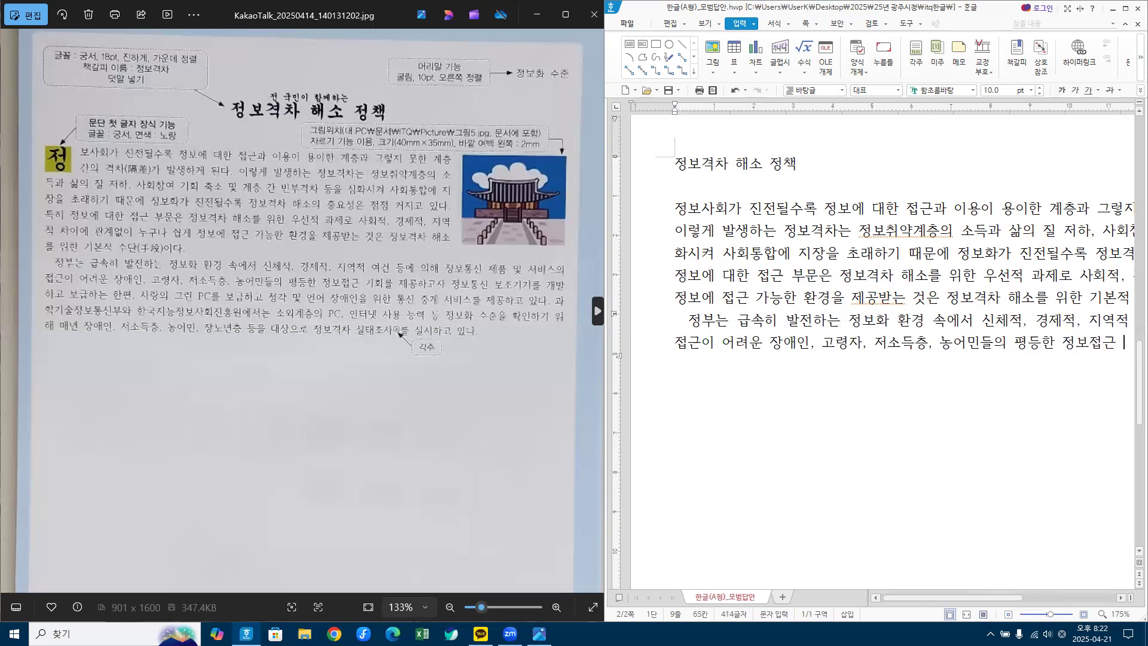
{"action": "type", "text": "기회를 제"}
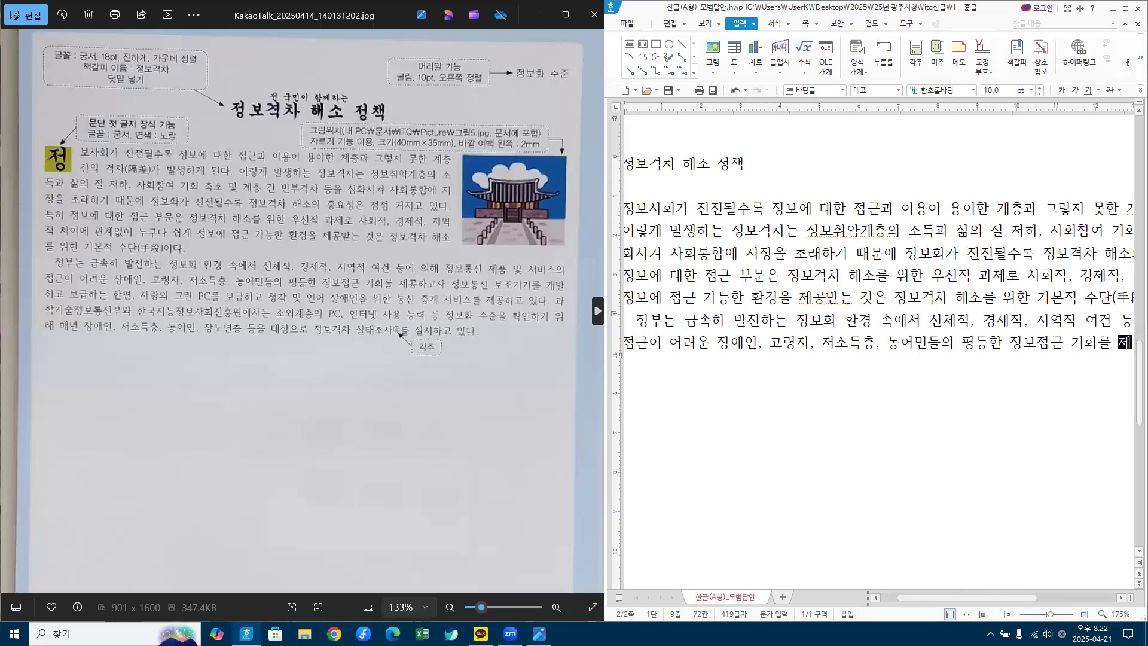
{"action": "type", "text": "공하고자 ㅈ"}
{"action": "type", "text": "ㅓㅇㅂㅗㅌㅗㅇㅅㅣㄴ ㅂㅗㅈㅗ"}
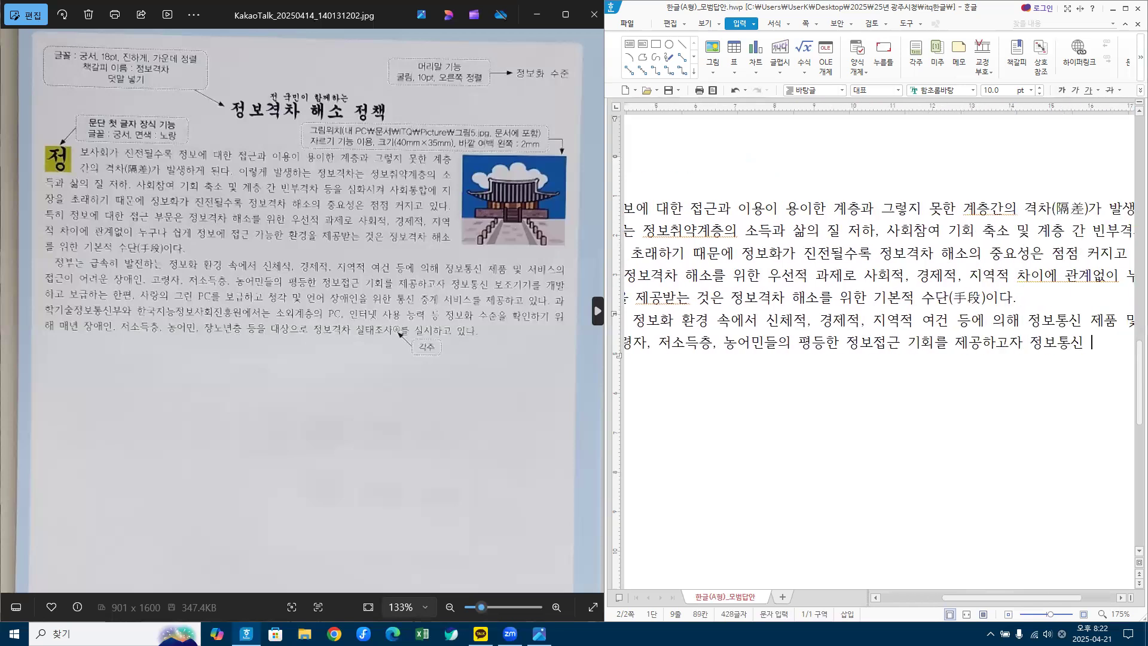
{"action": "type", "text": "ㄱㅣㄱㅣㄹㅡ"}
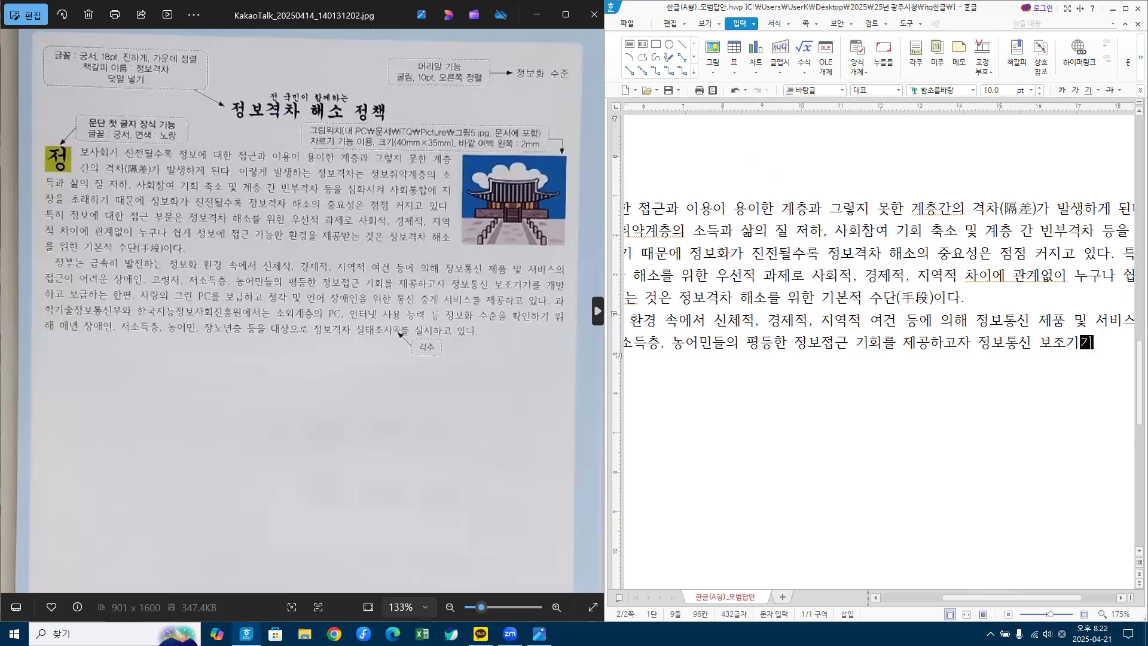
{"action": "type", "text": "ㄹ ㄱㅐㅂㅏ"}
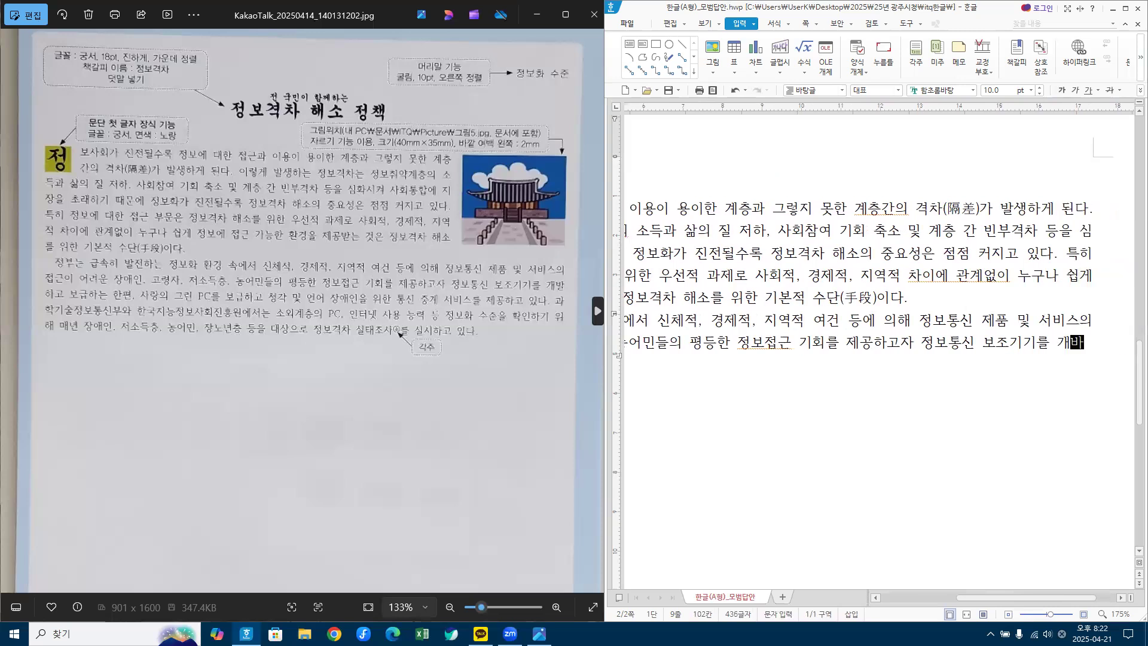
{"action": "type", "text": "ㄹㅎㅏㄱㅗ ㅂㅗㄱㅡㅂㅎㅏㄴㅡㄴ ㅎㅏㄴㅍ"}
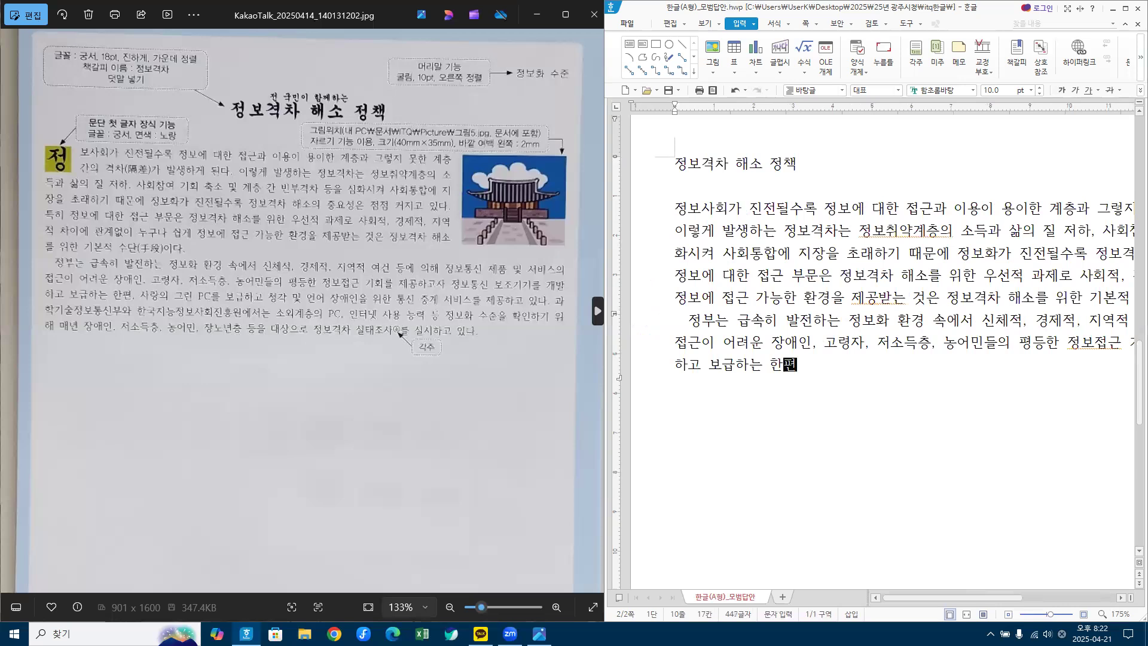
{"action": "type", "text": "ㅕㄴ, ㅅㅏㄹㅏㅇㅇㅢ ㄱㅡㄹㅣㄴ "}
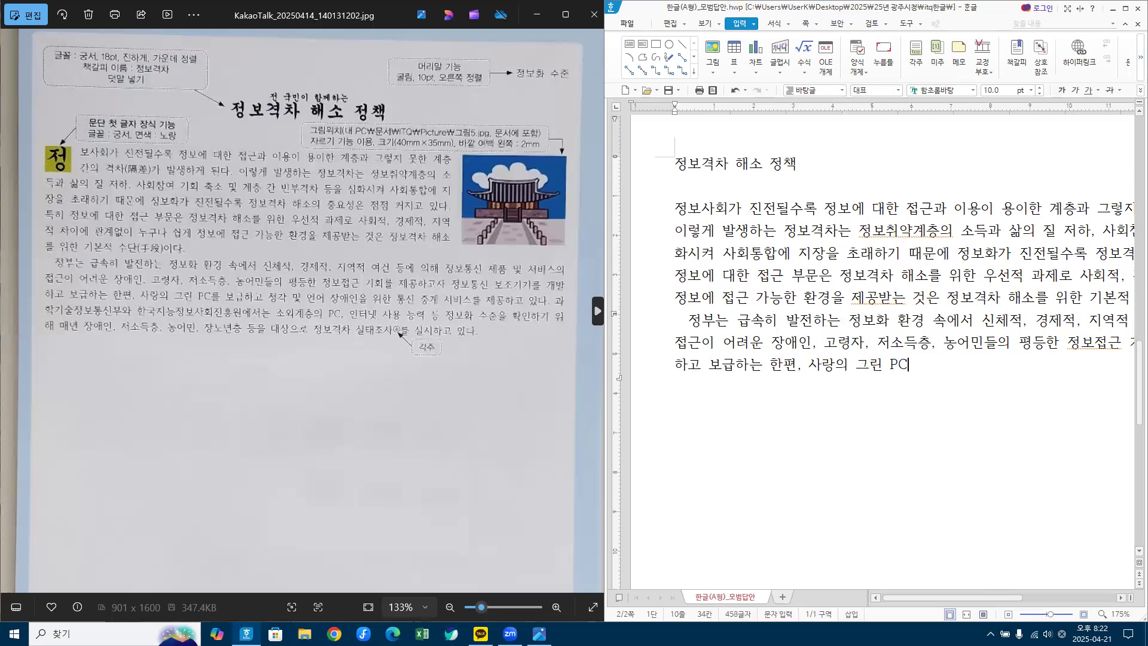
{"action": "type", "text": "PCㄹ"}
{"action": "type", "text": " ㅂ"}
{"action": "type", "text": "급하고 저"}
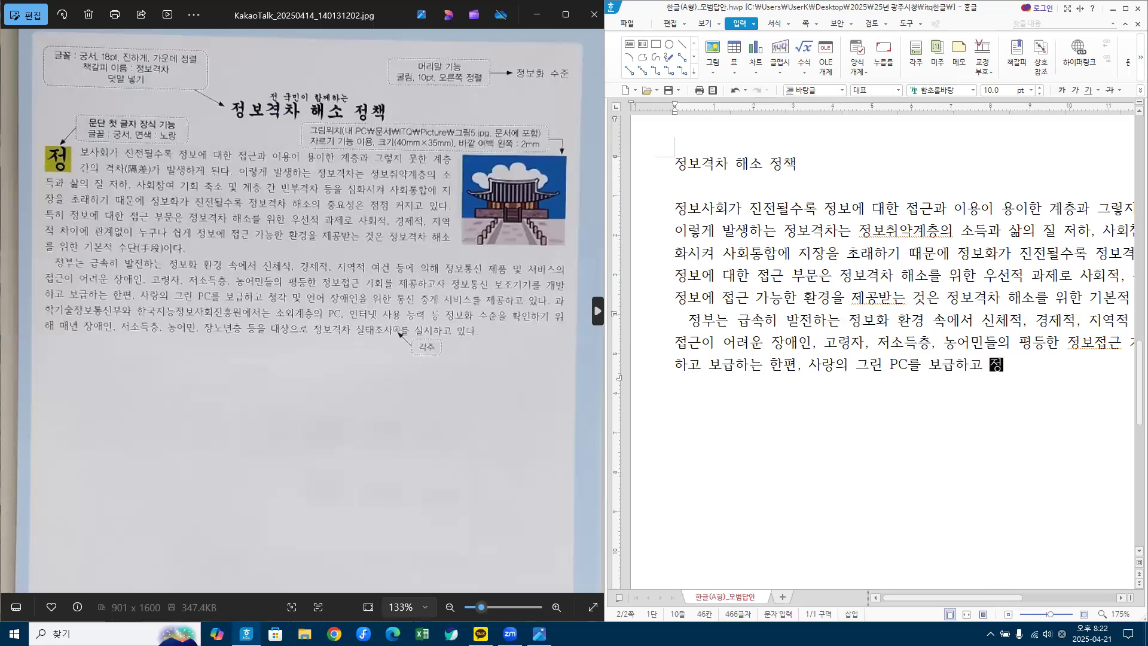
{"action": "key", "text": "BackSpace"}
{"action": "type", "text": "청각 및 언"}
{"action": "type", "text": "어 장ㅇ"}
{"action": "type", "text": "애인ㄷ"}
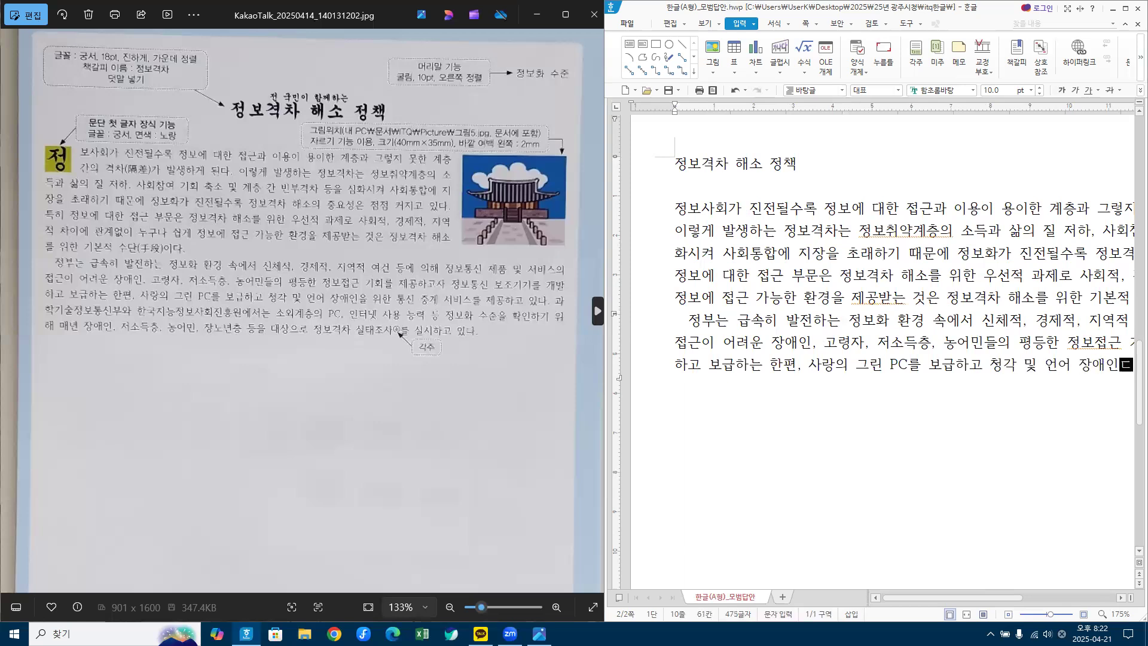
{"action": "type", "text": "들 ㅇ"}
{"action": "key", "text": "BackSpace"}
{"action": "key", "text": "BackSpace"}
{"action": "key", "text": "BackSpace"}
{"action": "type", "text": "을 "}
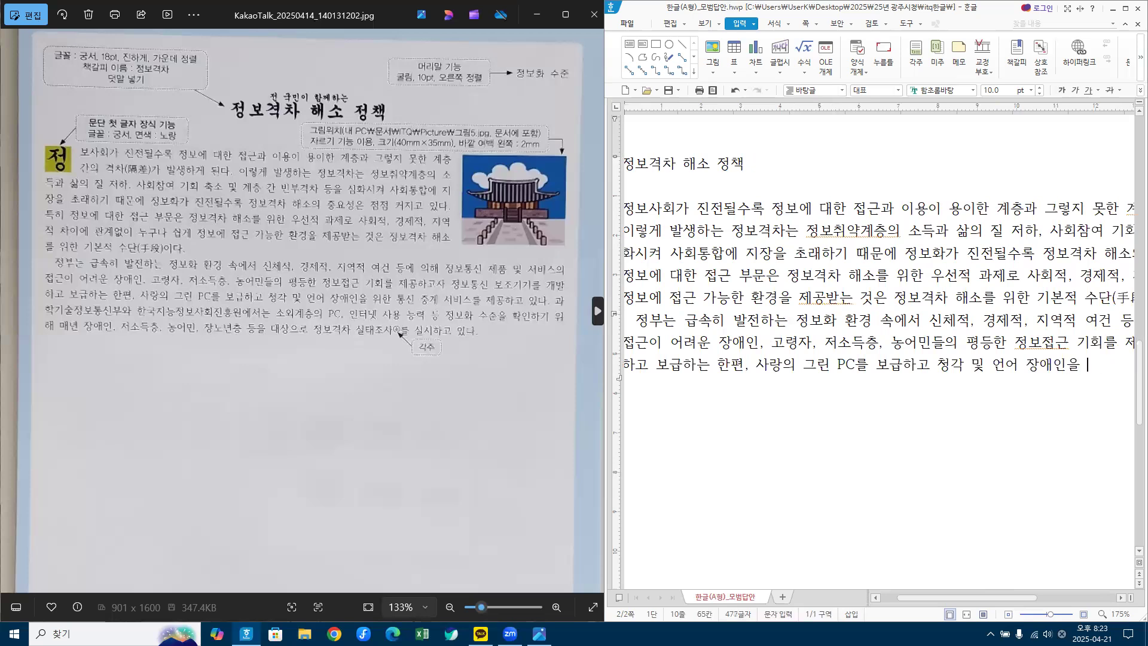
{"action": "type", "text": "위한 통신 중계 서비스"}
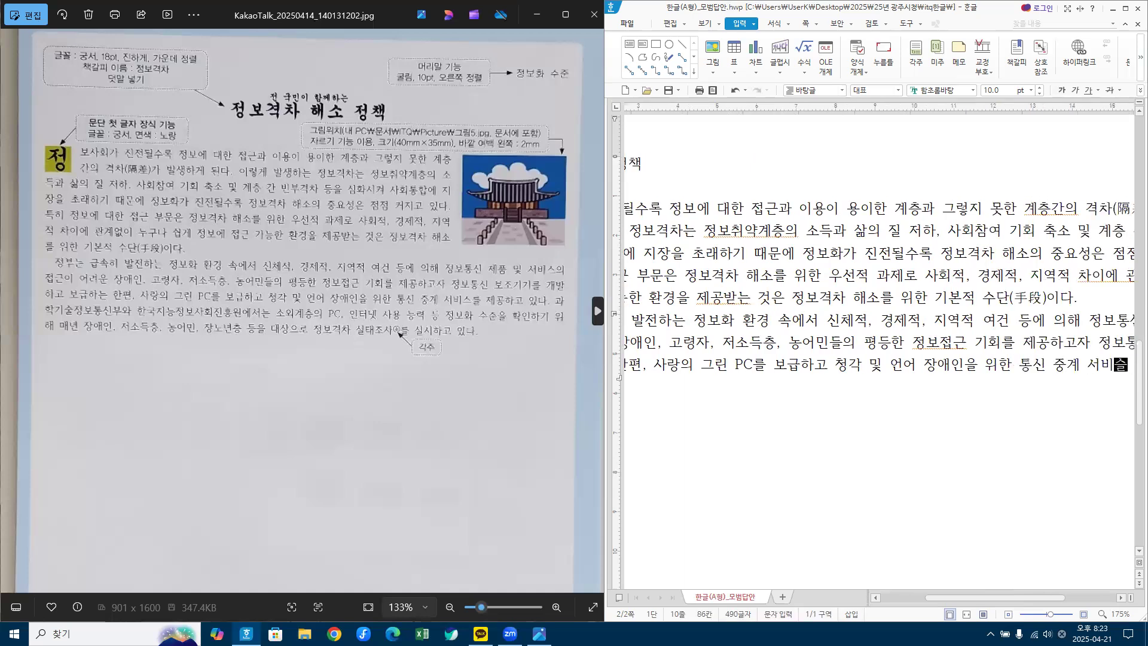
{"action": "type", "text": "를 제공하"}
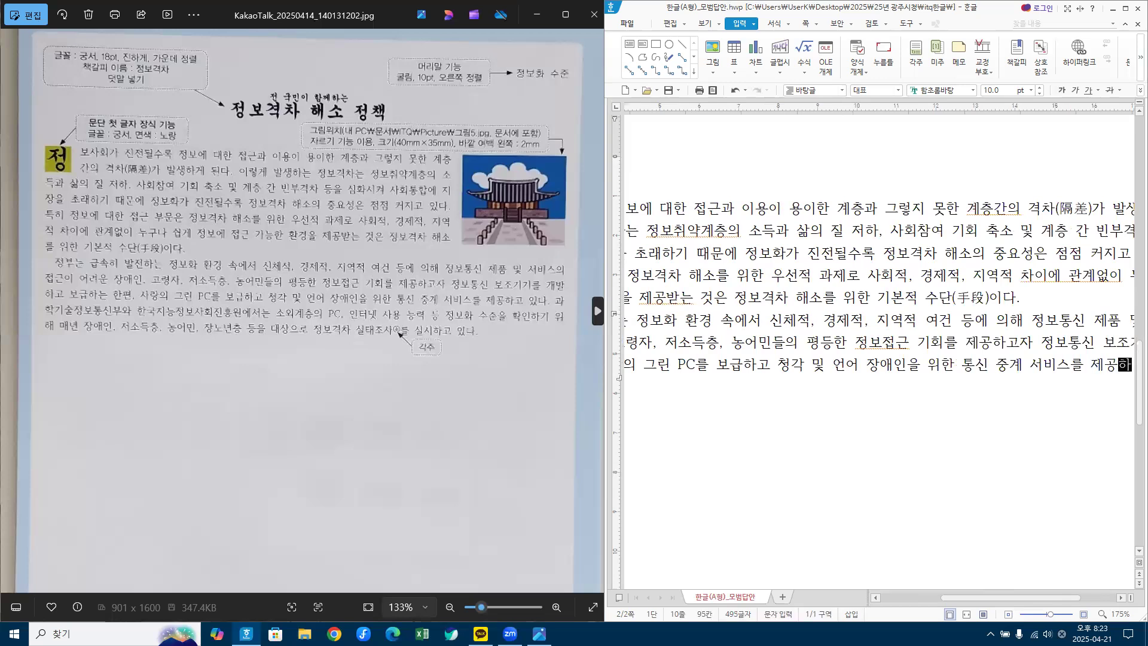
{"action": "type", "text": "고 있다"}
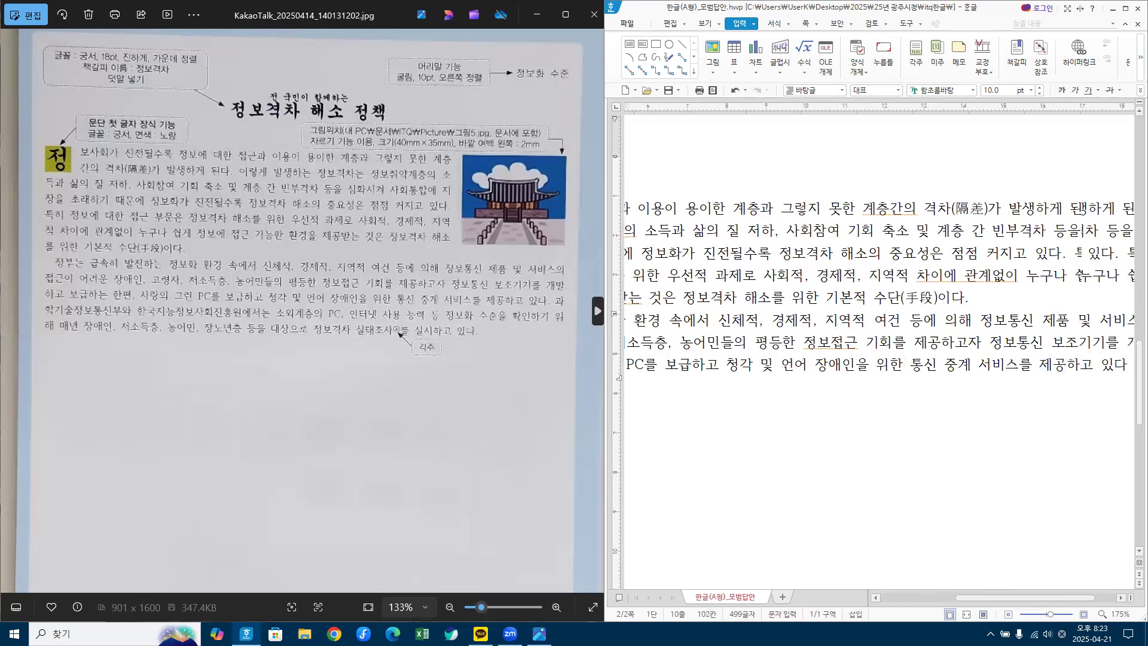
{"action": "type", "text": ". ㄱ학"}
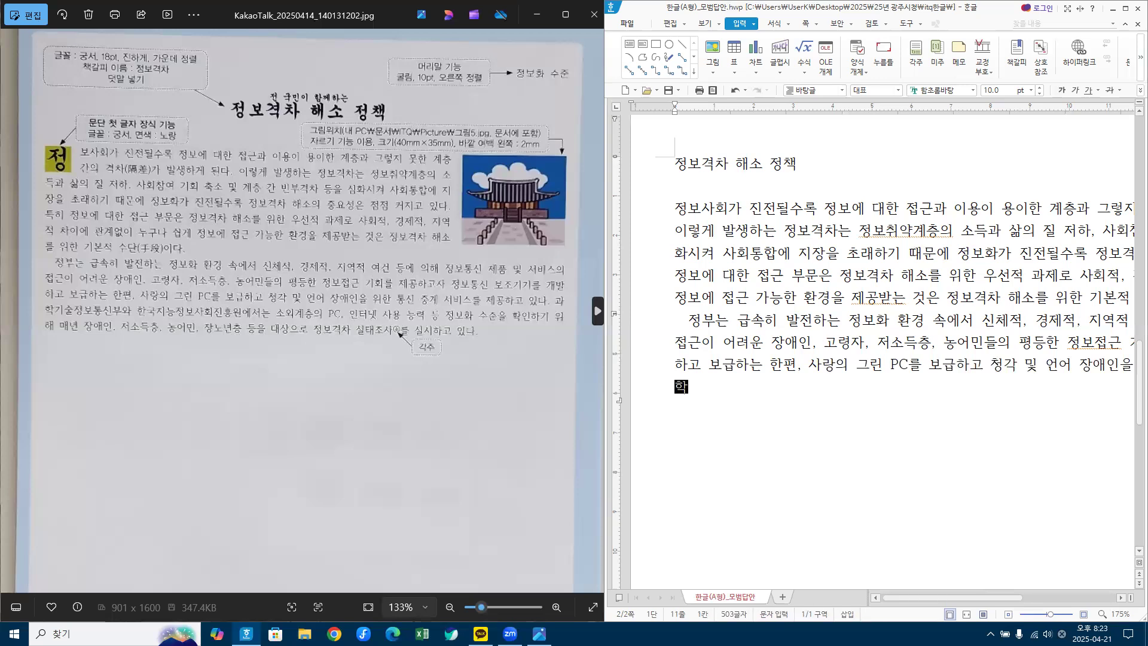
{"action": "type", "text": "기술정ㅂ"}
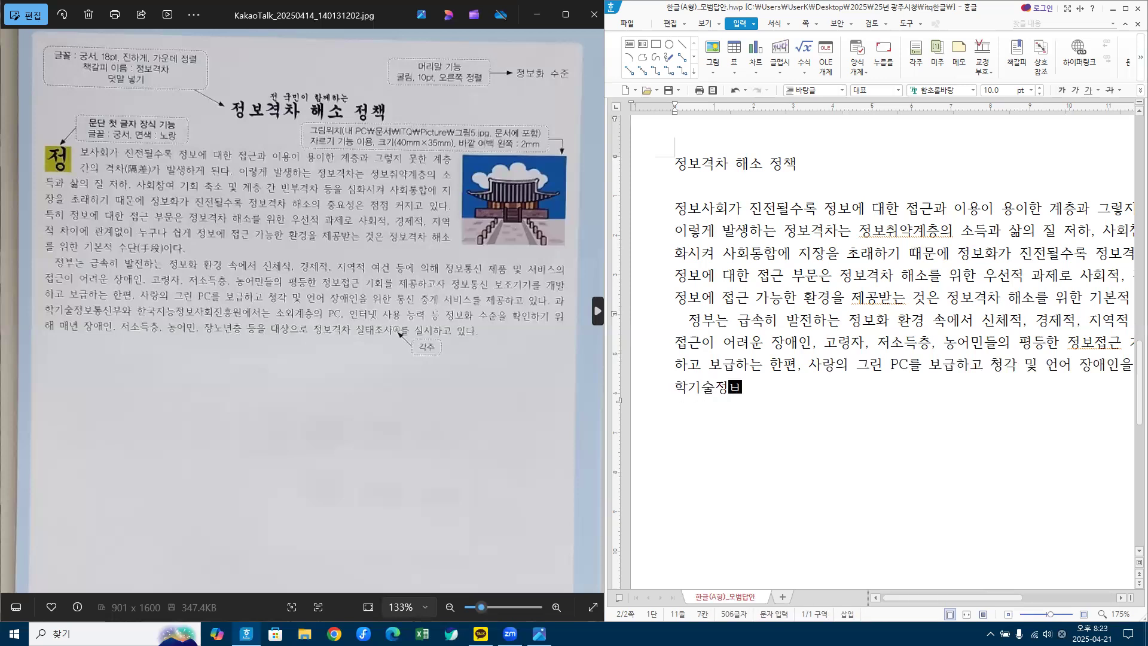
{"action": "type", "text": "보통신부와 ㅎ"}
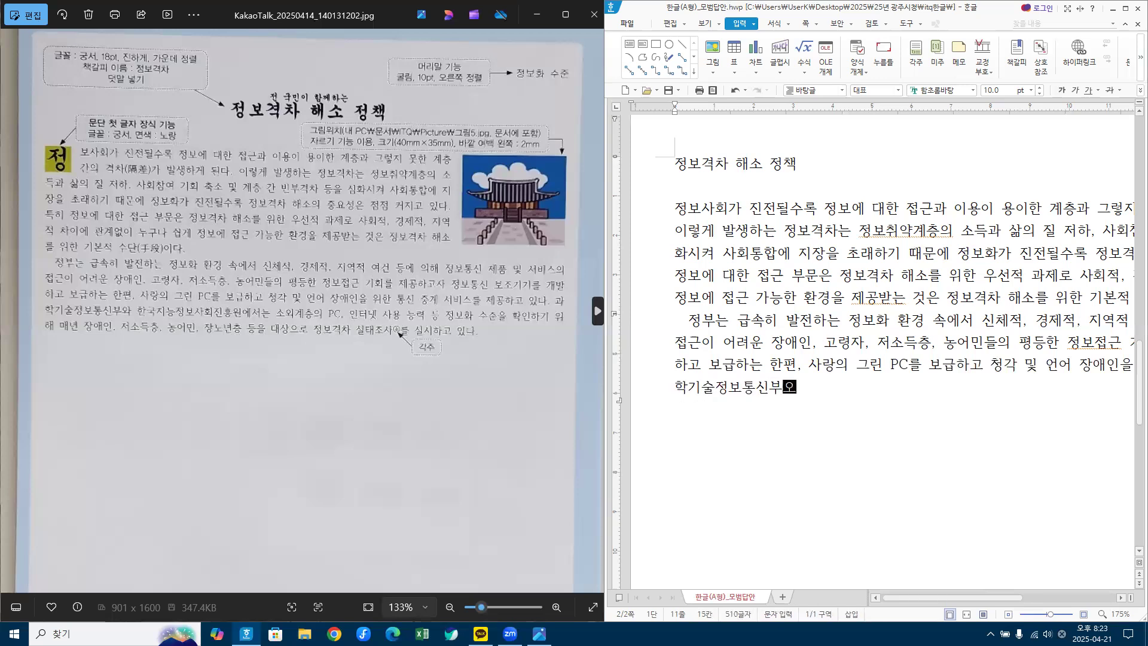
{"action": "type", "text": "한국지능ㅈ"}
{"action": "type", "text": "보사호"}
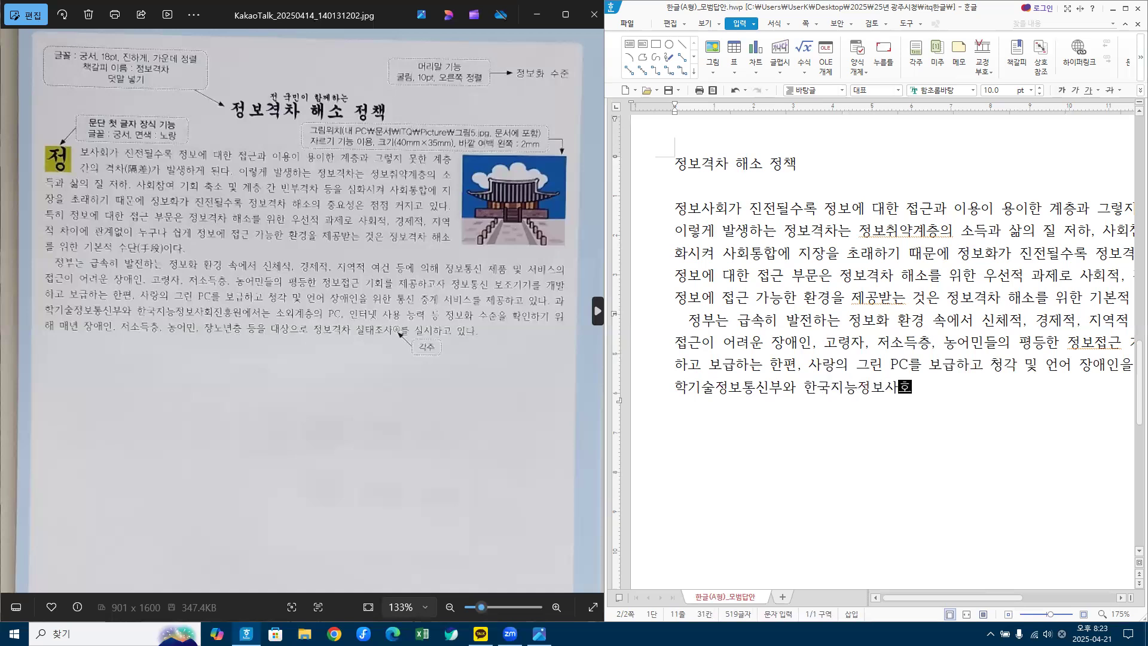
{"action": "type", "text": "회진흥원에서는 소"}
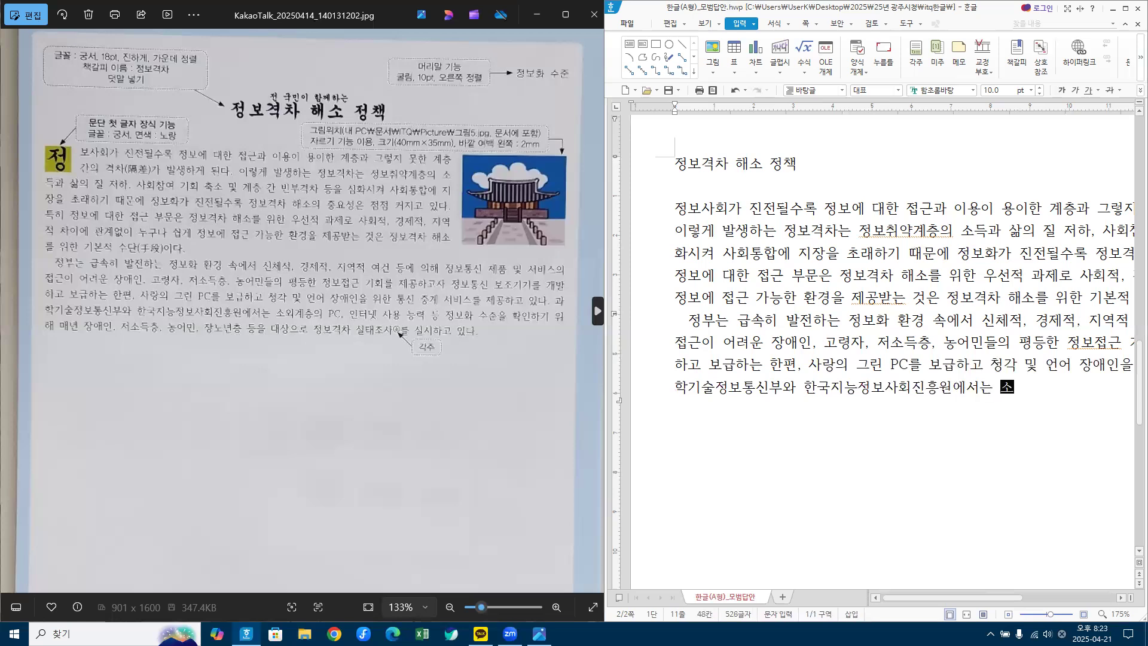
{"action": "type", "text": "외계층의 PC, dls"}
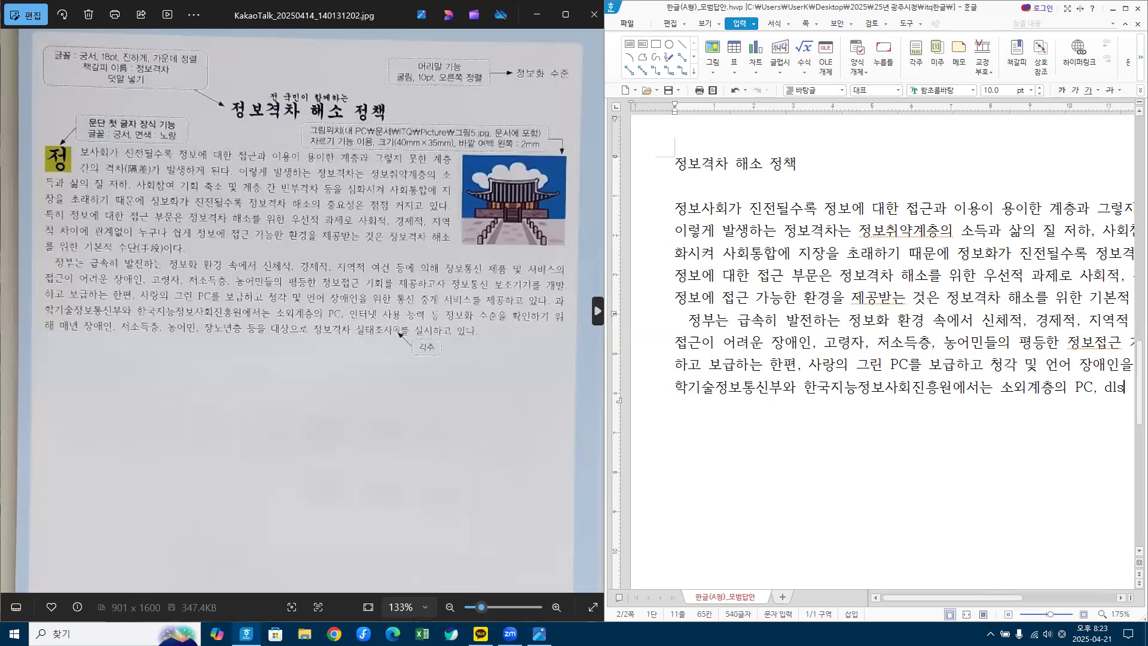
{"action": "type", "text": "xjspt 사용 능"}
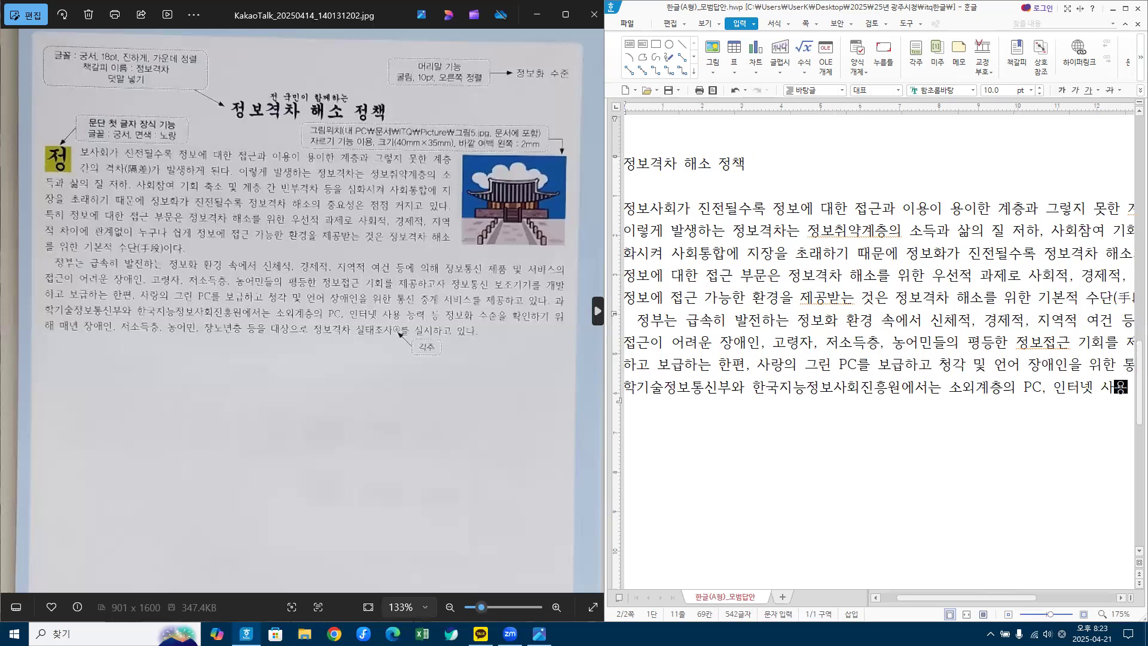
Step: Type the closing sentence about the yearly 정보격차 survey of 장애인, 저소득층, 농어민, 장노년층
{"action": "type", "text": "등 정보"}
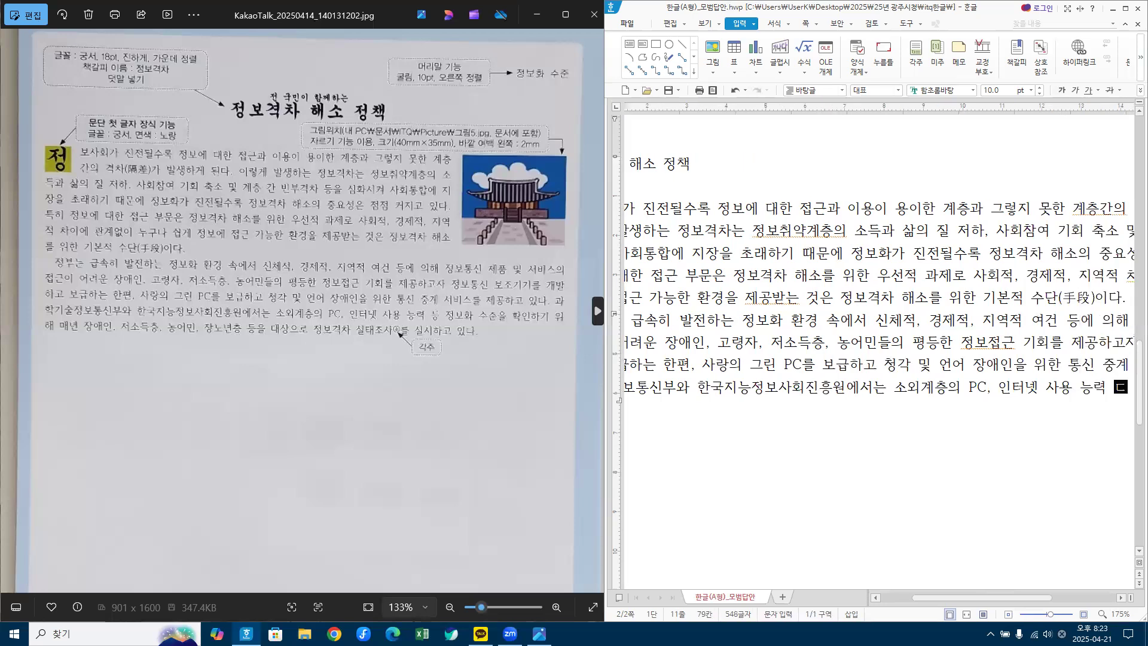
{"action": "type", "text": "화"}
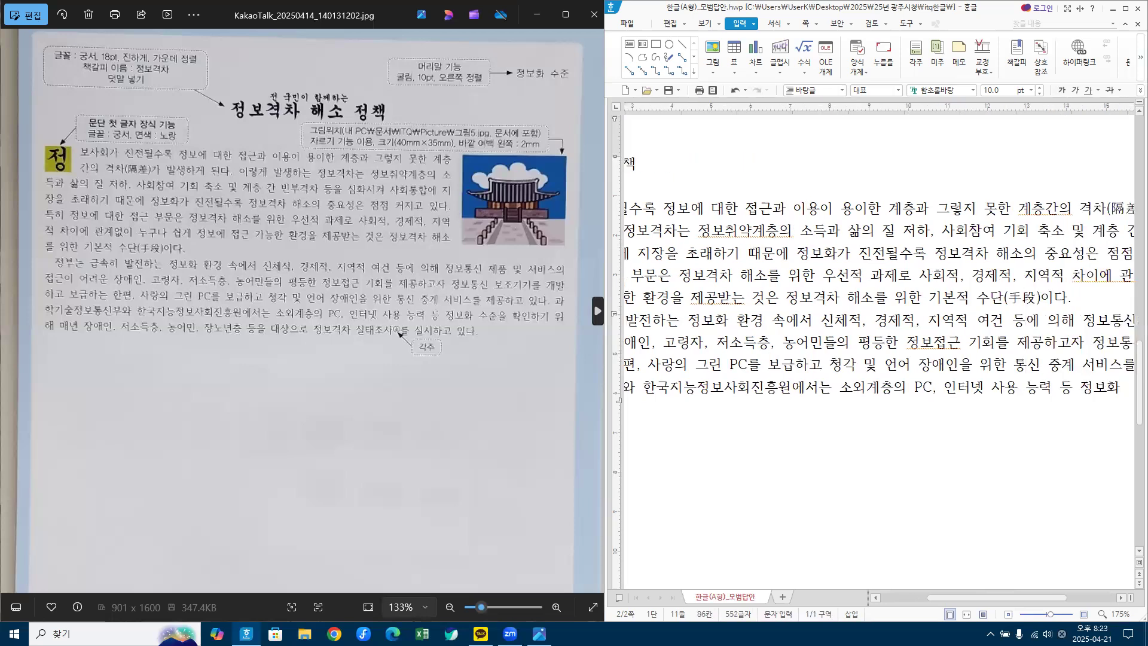
{"action": "type", "text": " 수준을 확"}
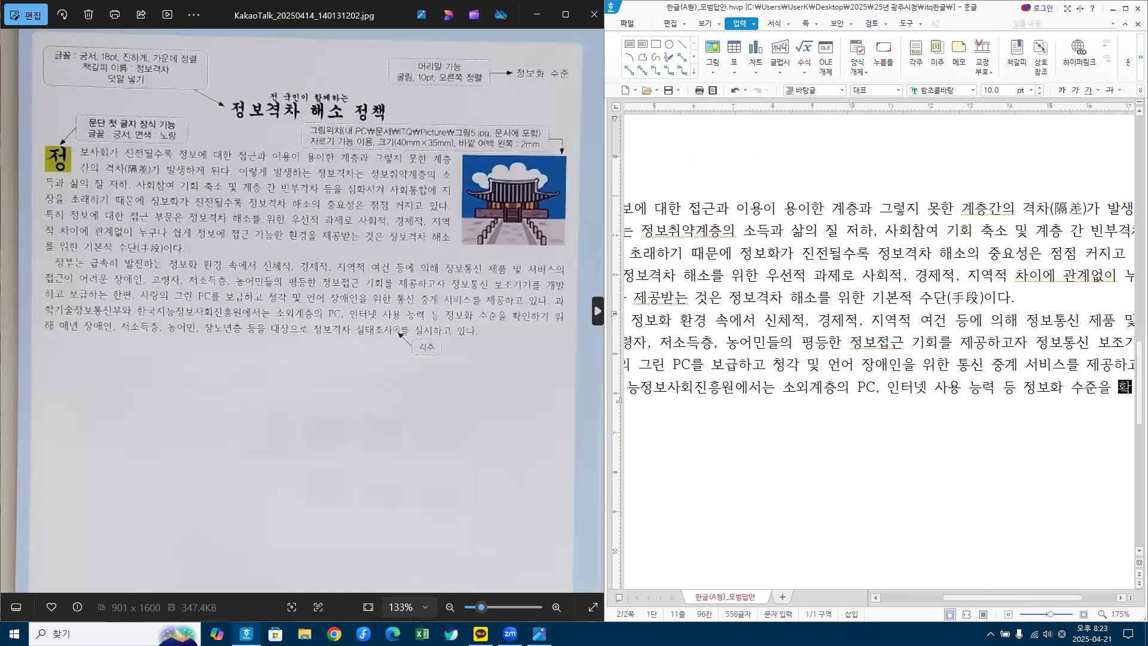
{"action": "type", "text": "인하기 ㅇ위해 매년 ㅈ"}
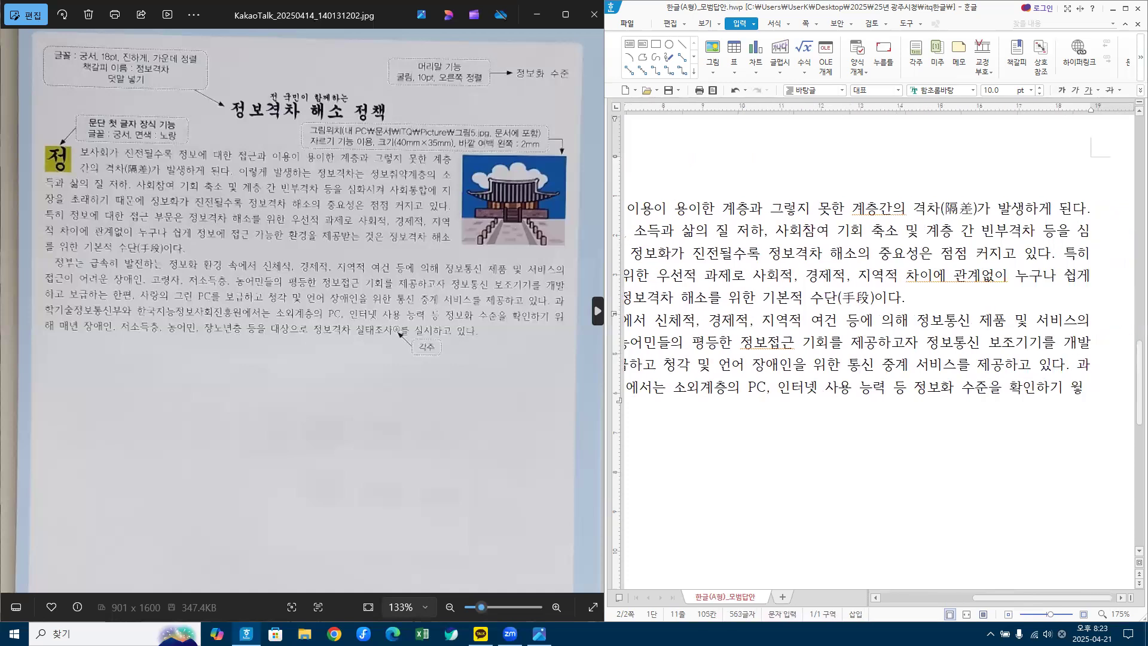
{"action": "type", "text": "장애인, ㅈ"}
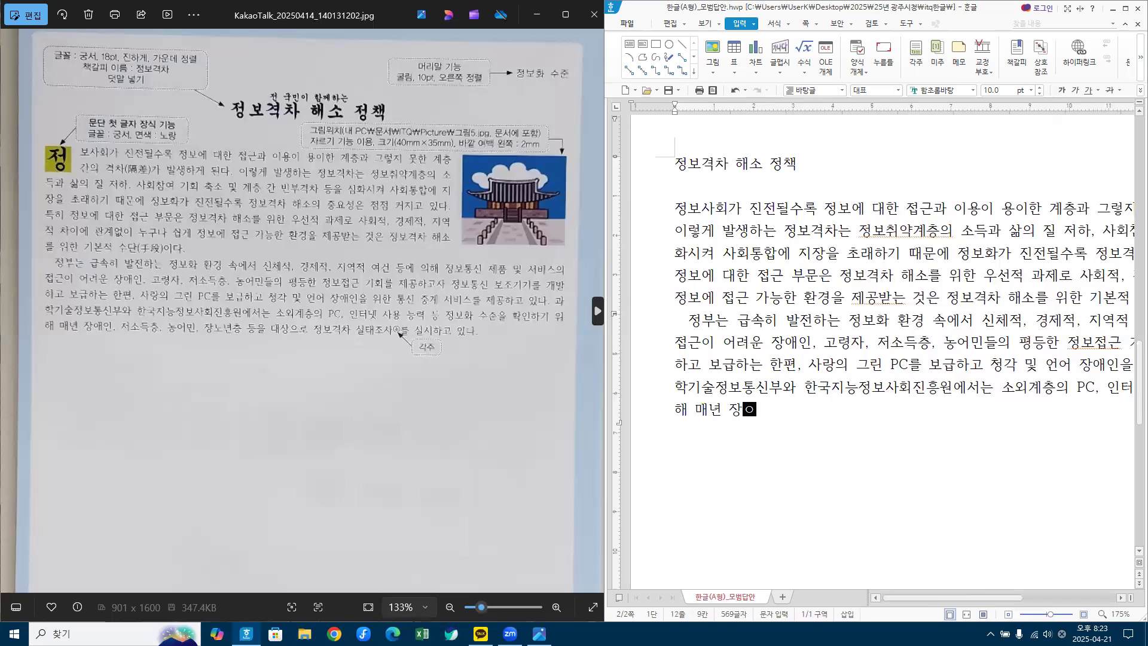
{"action": "type", "text": "저소득ㅊ"}
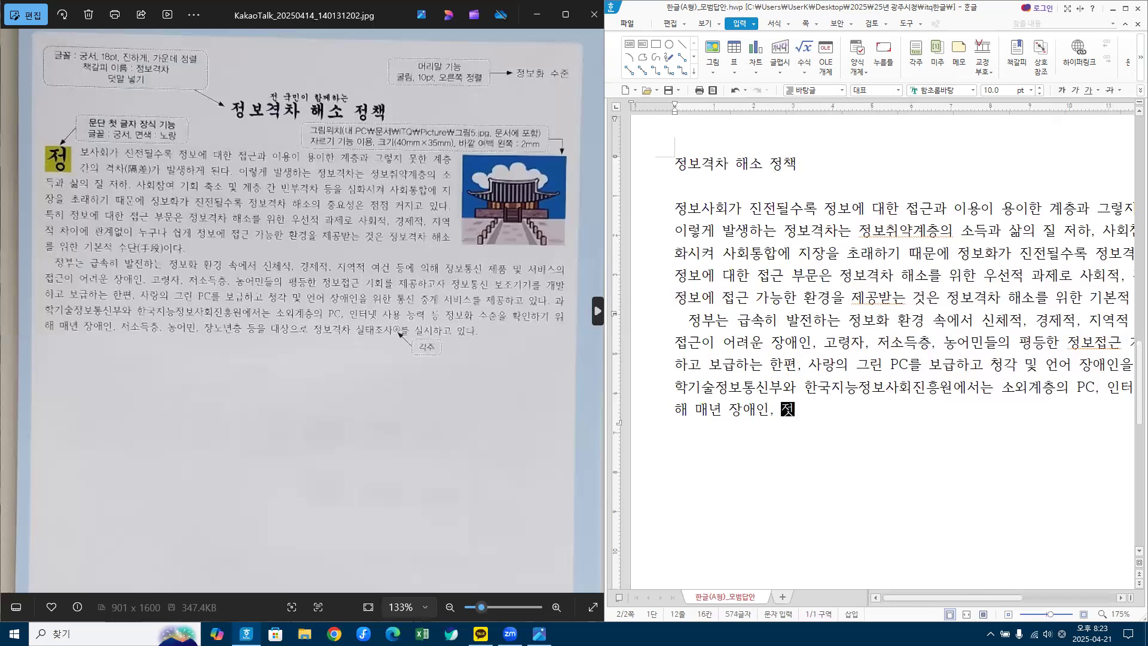
{"action": "type", "text": "층, 농ㅇ"}
{"action": "type", "text": "어민, 장"}
{"action": "type", "text": "ㄴㄴ"}
{"action": "key", "text": "BackSpace"}
{"action": "key", "text": "BackSpace"}
{"action": "type", "text": "노년층 등을 대상으로 "}
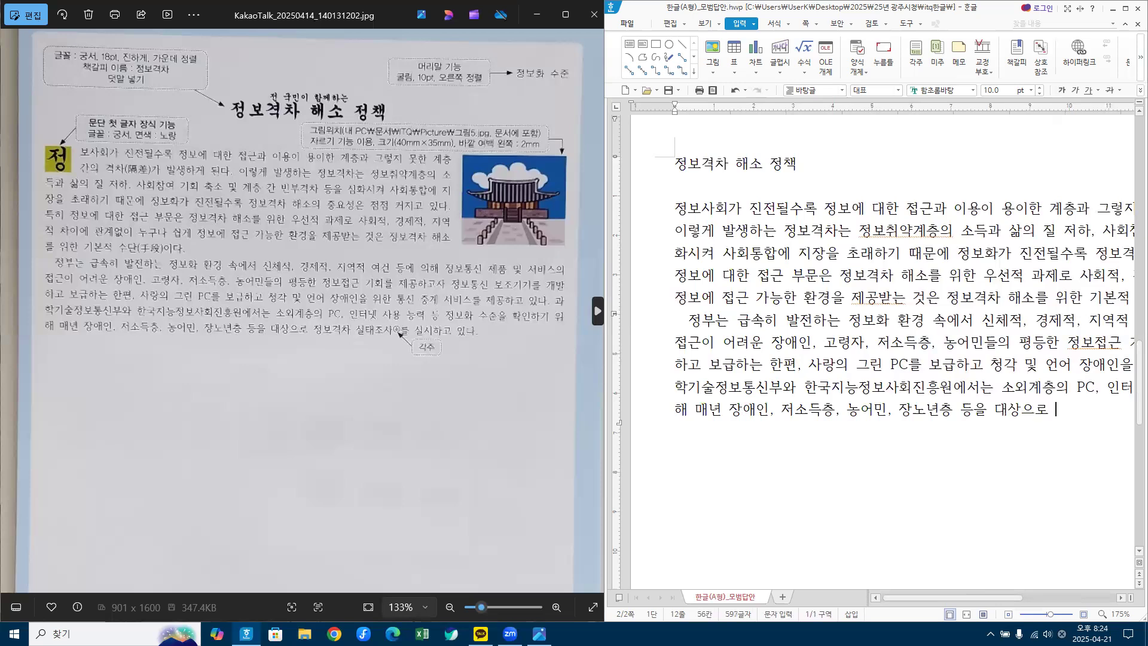
{"action": "type", "text": "정보격차 실태조"}
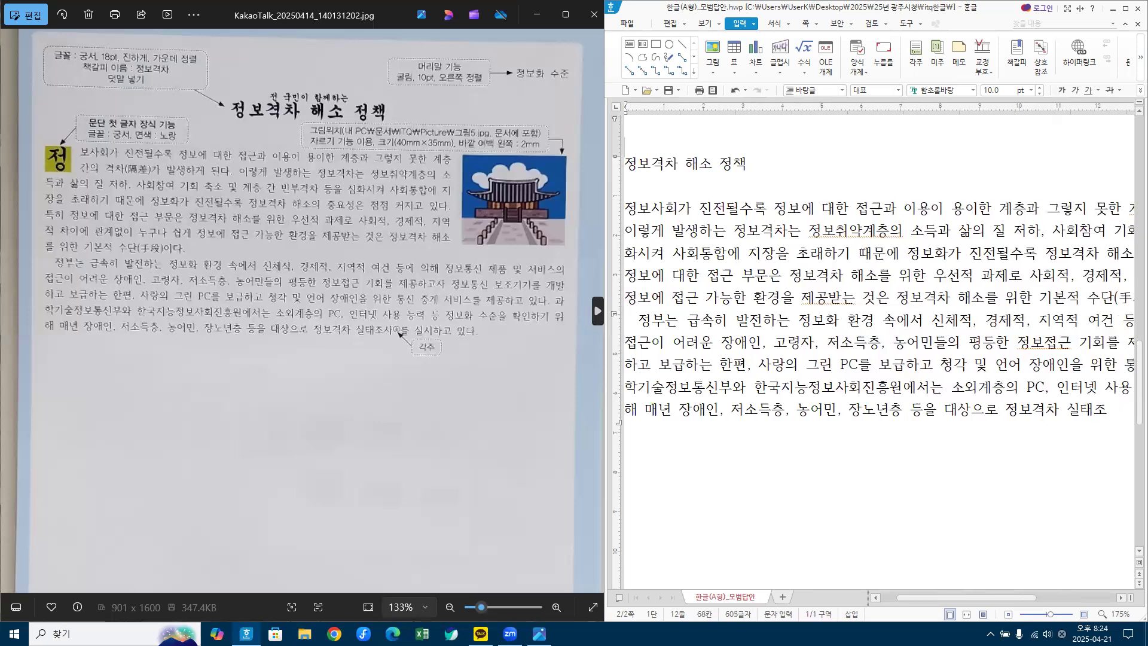
{"action": "type", "text": "를 실시하"}
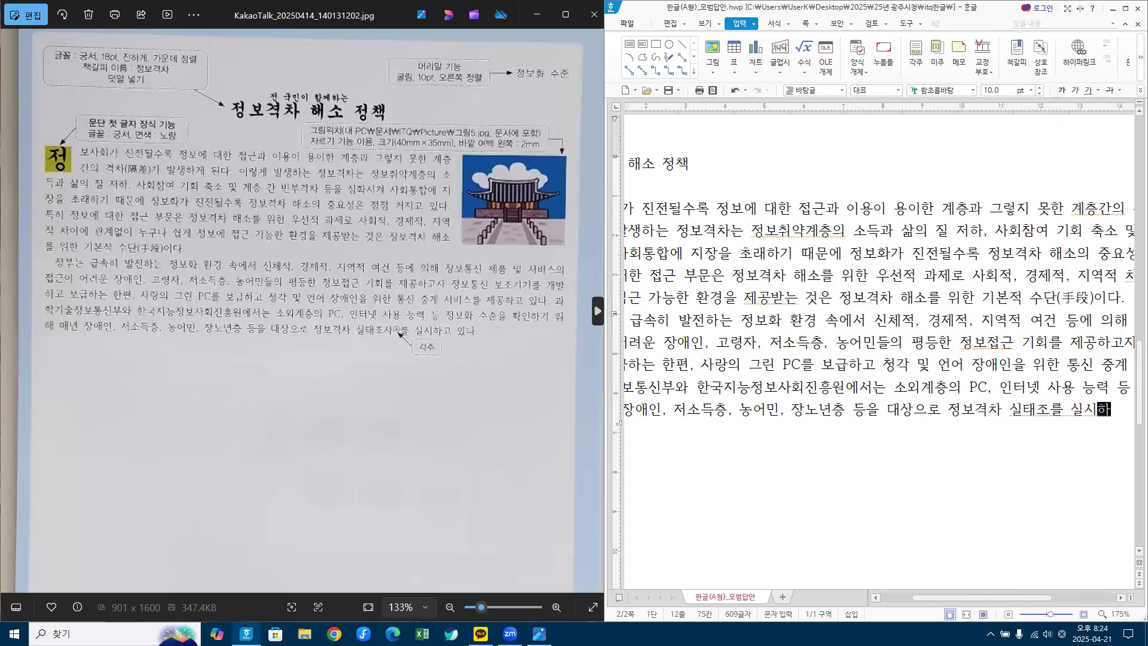
{"action": "type", "text": "고 있다."}
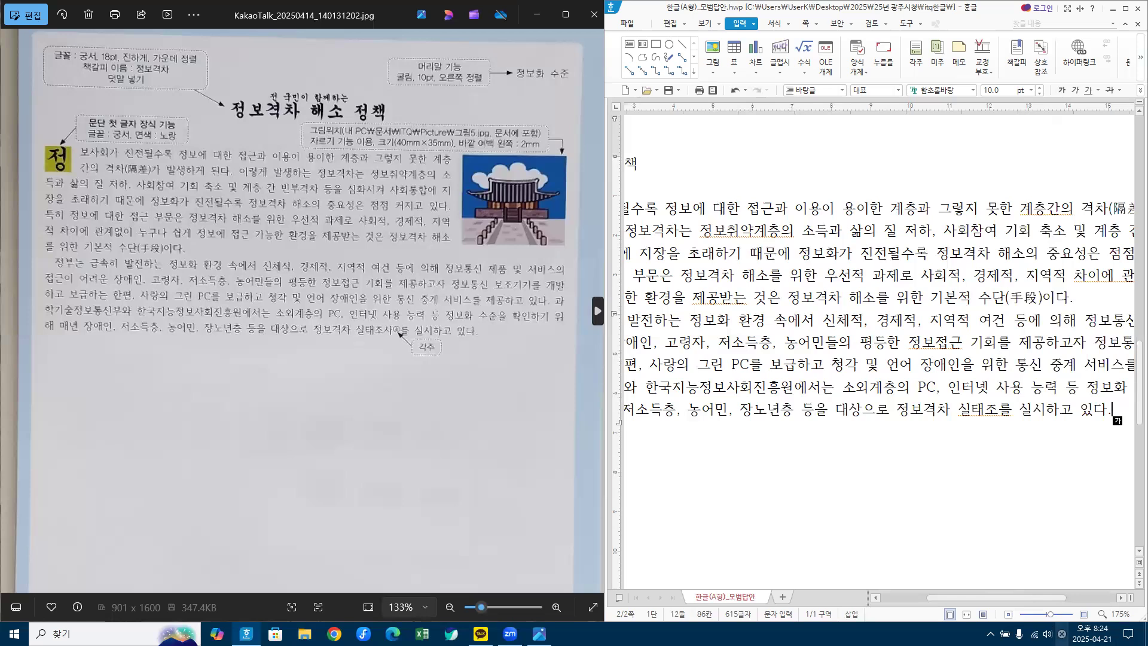
{"action": "left_click", "coordinate": [1009, 614]}
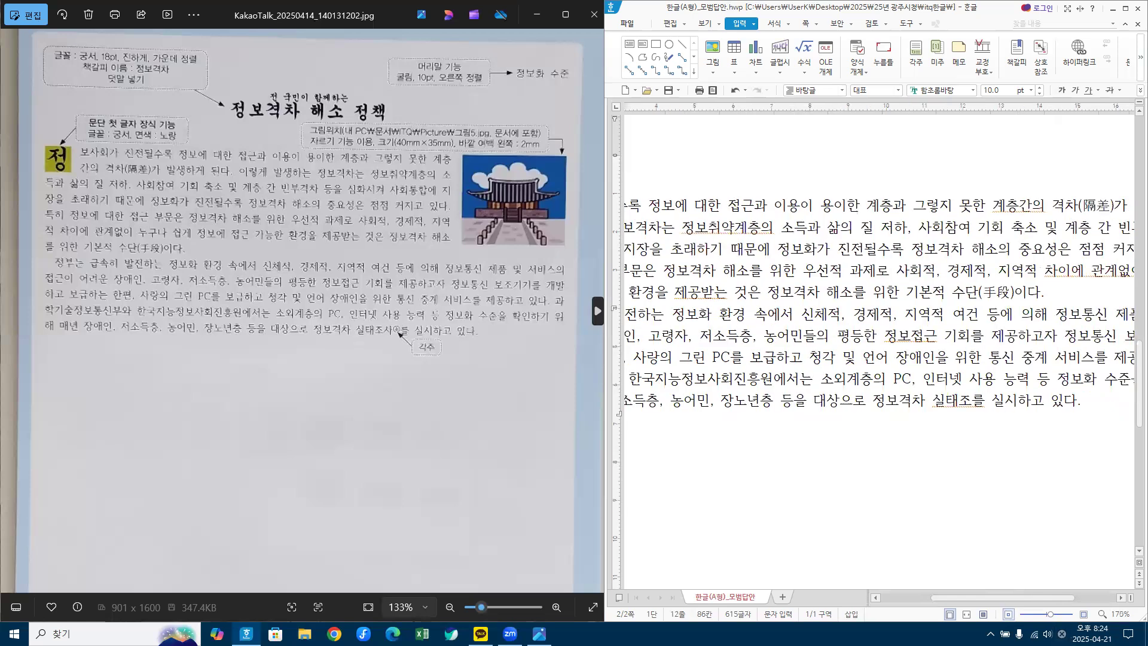
Step: Zoom out and insert 사 to correct 실태조를 to 실태조사를
{"action": "left_click", "coordinate": [1008, 614]}
{"action": "left_click", "coordinate": [1008, 614]}
{"action": "left_click", "coordinate": [1008, 613]}
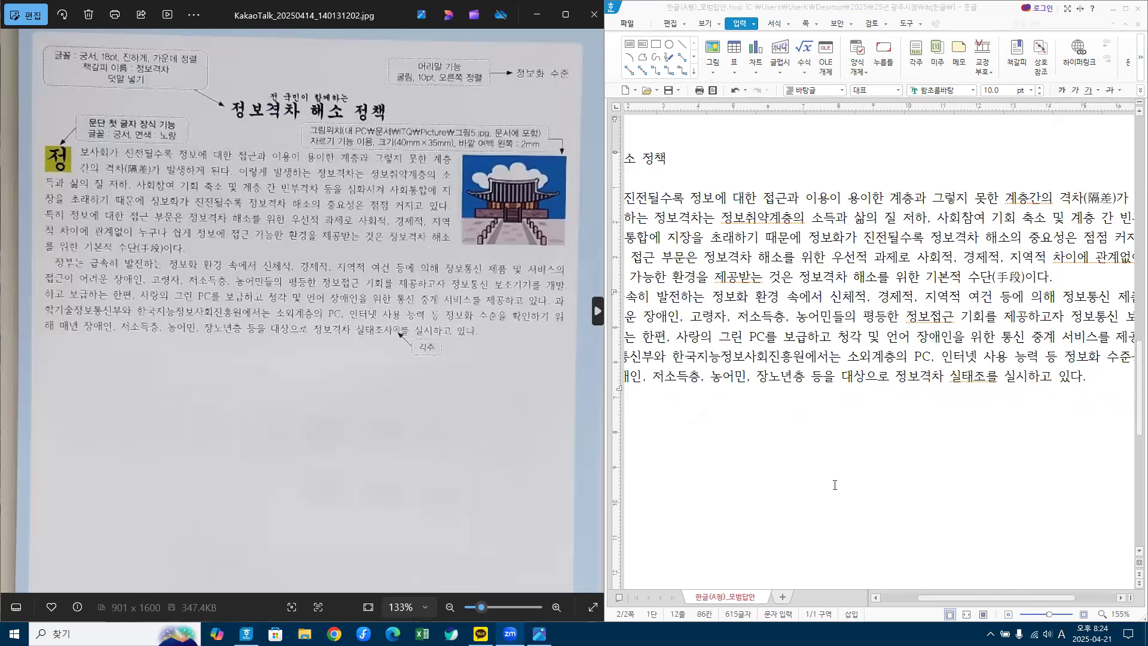
{"action": "left_click", "coordinate": [986, 376]}
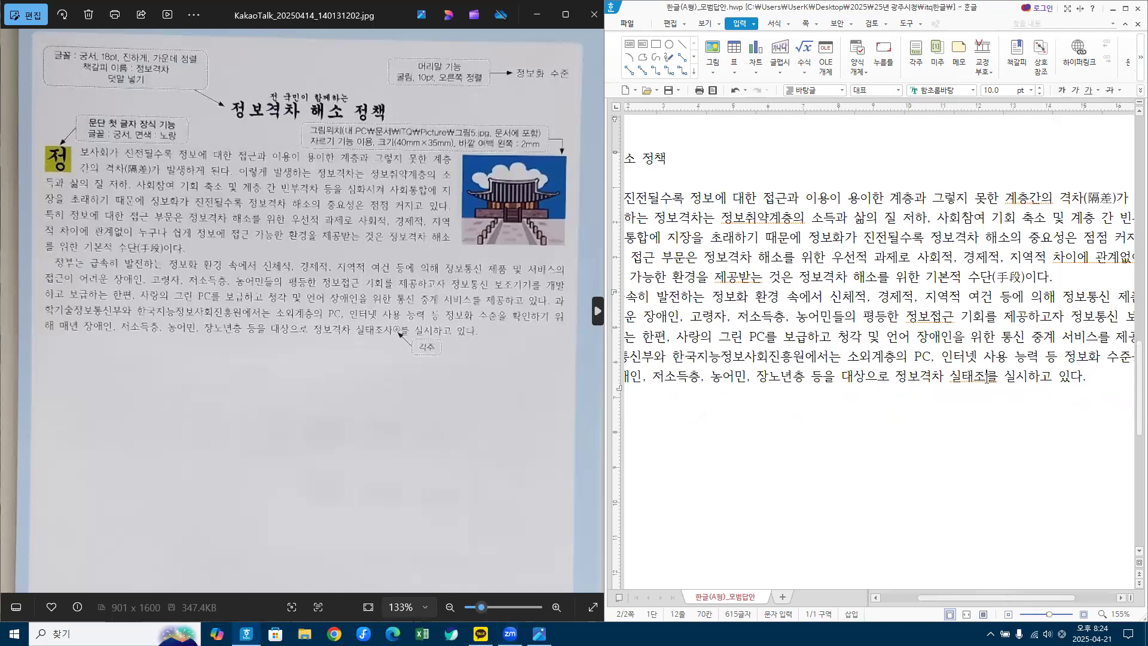
{"action": "type", "text": "사"}
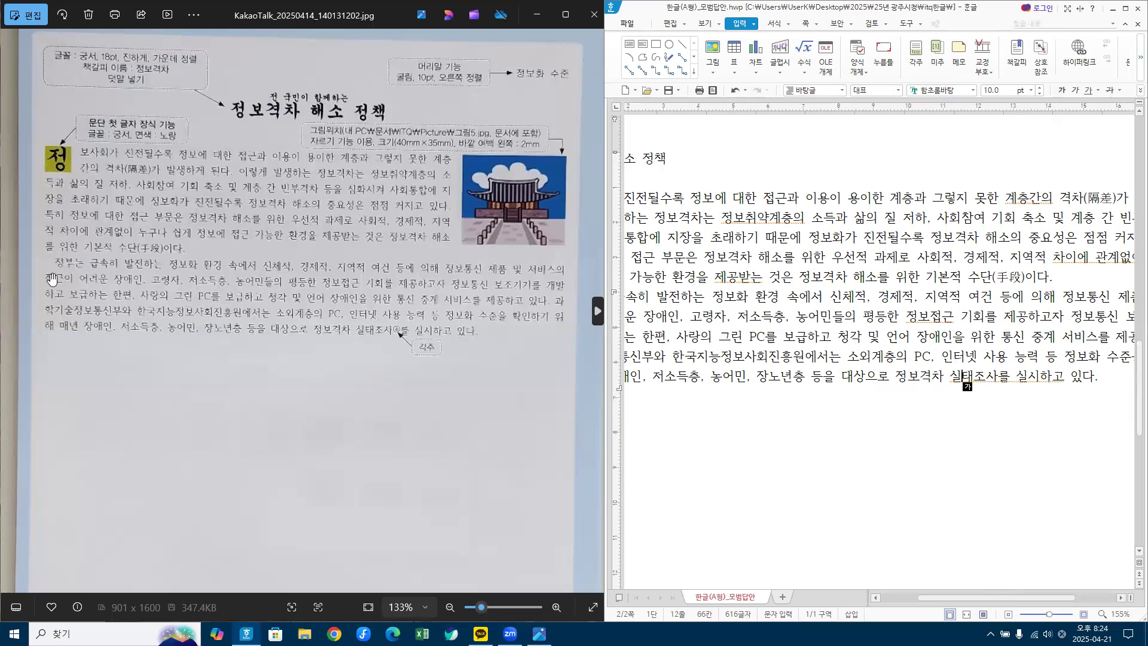
Step: Place the cursor after 장애인 in the second paragraph and scroll the view left
{"action": "left_click", "coordinate": [682, 318]}
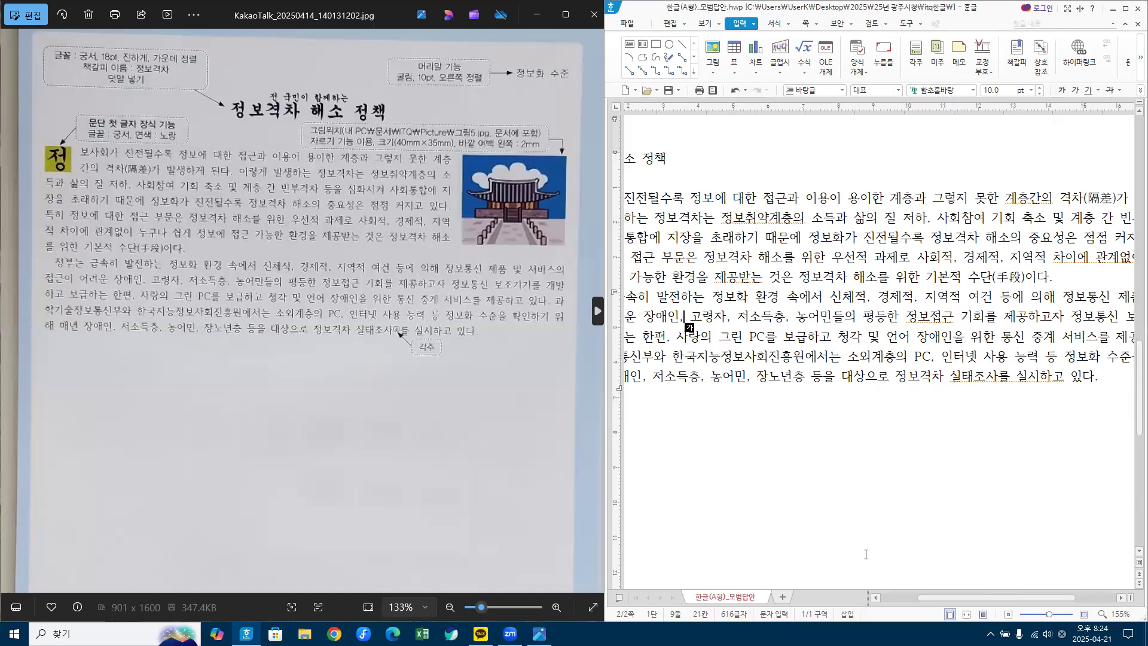
{"action": "left_click", "coordinate": [875, 597]}
{"action": "left_click", "coordinate": [875, 597]}
{"action": "left_click", "coordinate": [876, 597]}
{"action": "left_click", "coordinate": [875, 597]}
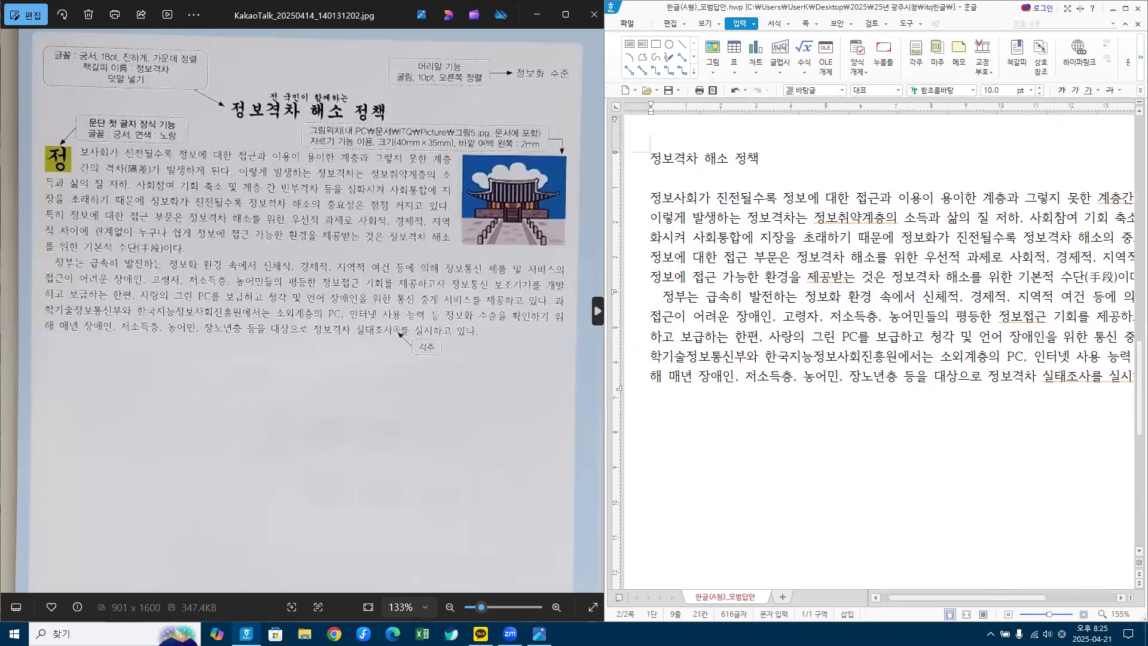
Step: Restore insert mode and undo the accidental edits at the start of the 정부는 line
{"action": "key", "text": "ctrl+1"}
{"action": "left_click", "coordinate": [848, 602]}
{"action": "mouse_move", "coordinate": [838, 589]}
{"action": "left_mouse_down"}
{"action": "mouse_move", "coordinate": [846, 606]}
{"action": "mouse_move", "coordinate": [865, 589]}
{"action": "left_mouse_up"}
{"action": "key", "text": "Escape"}
{"action": "key", "text": "Hangul"}
{"action": "left_click", "coordinate": [661, 295]}
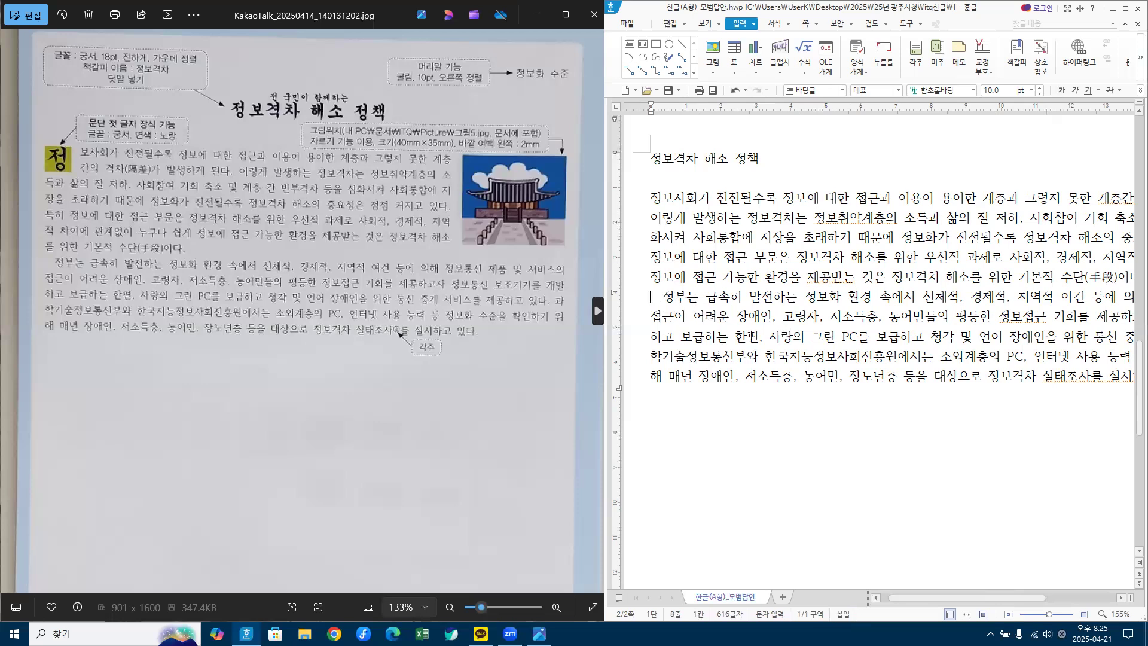
{"action": "left_click", "coordinate": [842, 614]}
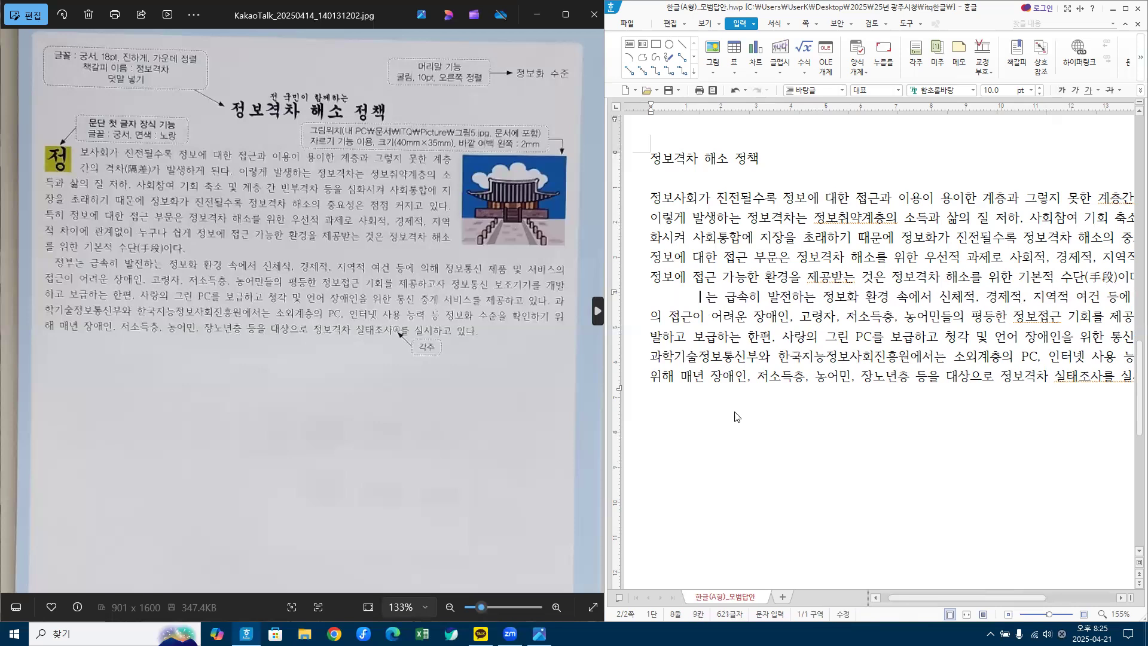
{"action": "left_click", "coordinate": [843, 614]}
{"action": "left_click", "coordinate": [735, 92]}
{"action": "left_click", "coordinate": [735, 92]}
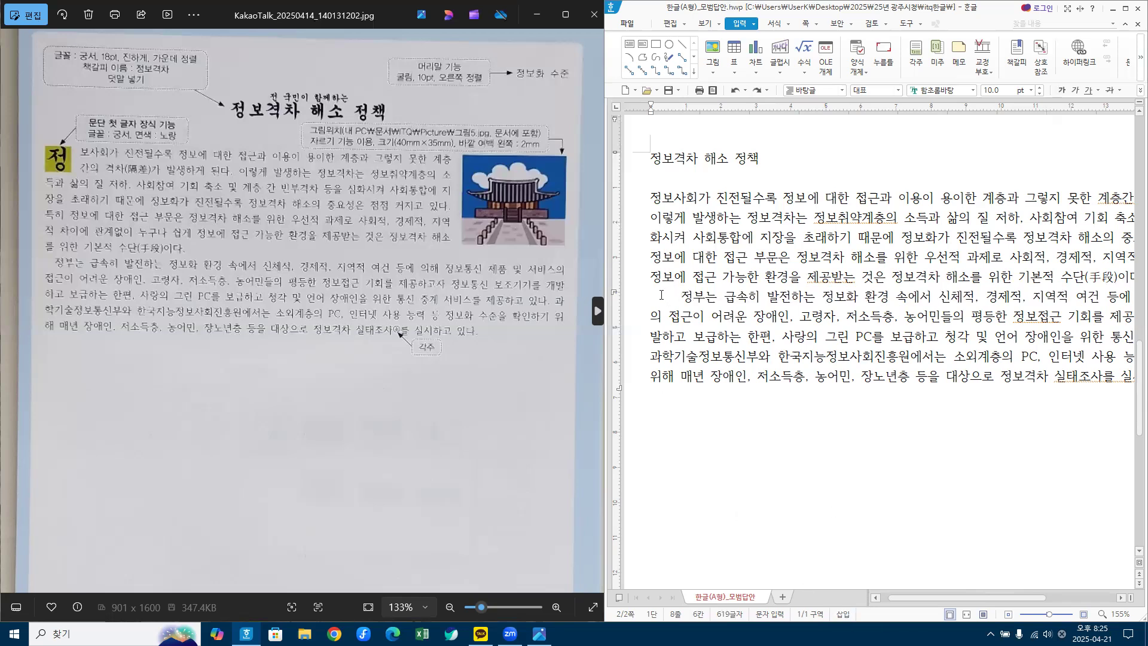
Step: Delete the extra spaces before 정부는, leaving a single-space indent
{"action": "key", "text": "BackSpace"}
{"action": "key", "text": "BackSpace"}
{"action": "key", "text": "BackSpace"}
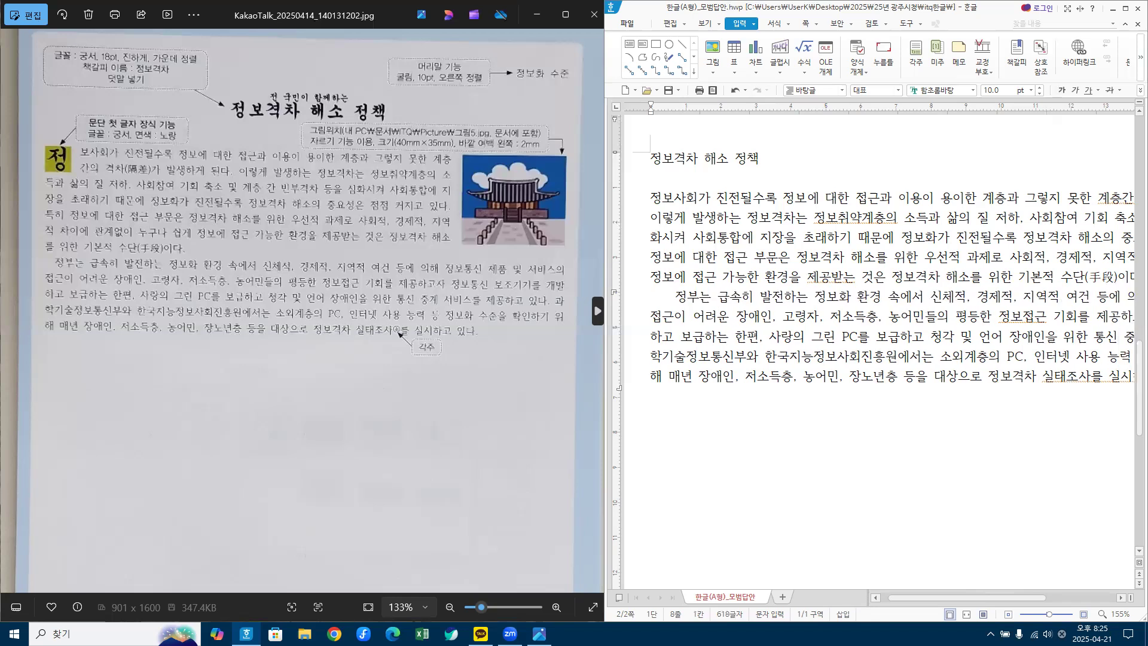
{"action": "key", "text": "BackSpace"}
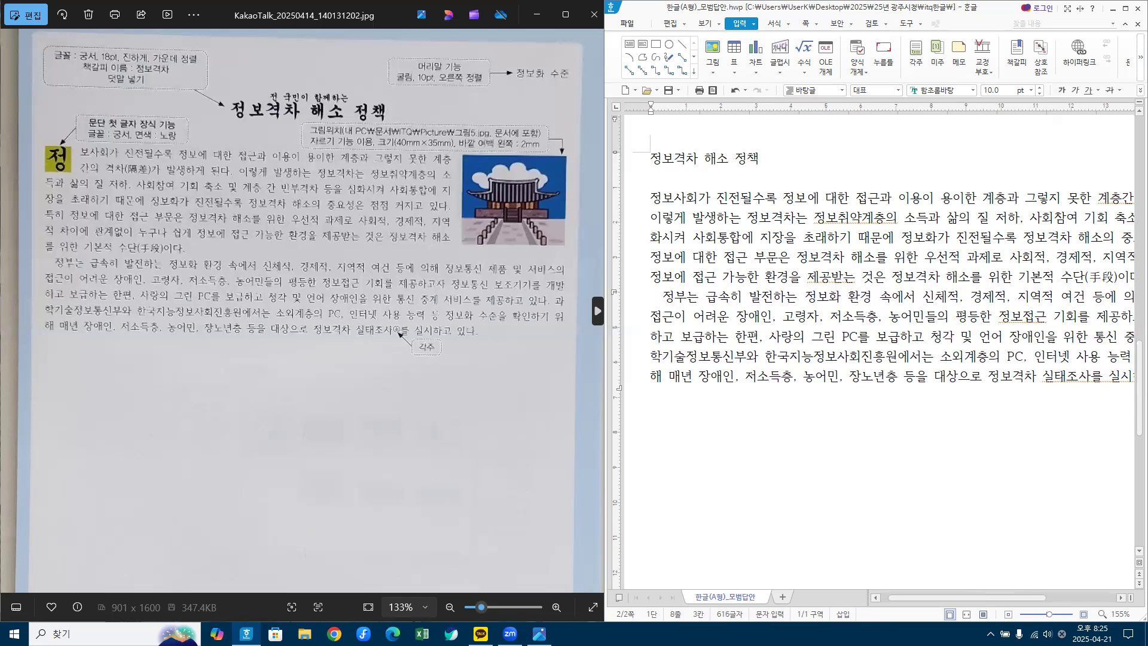
{"action": "left_click", "coordinate": [723, 459]}
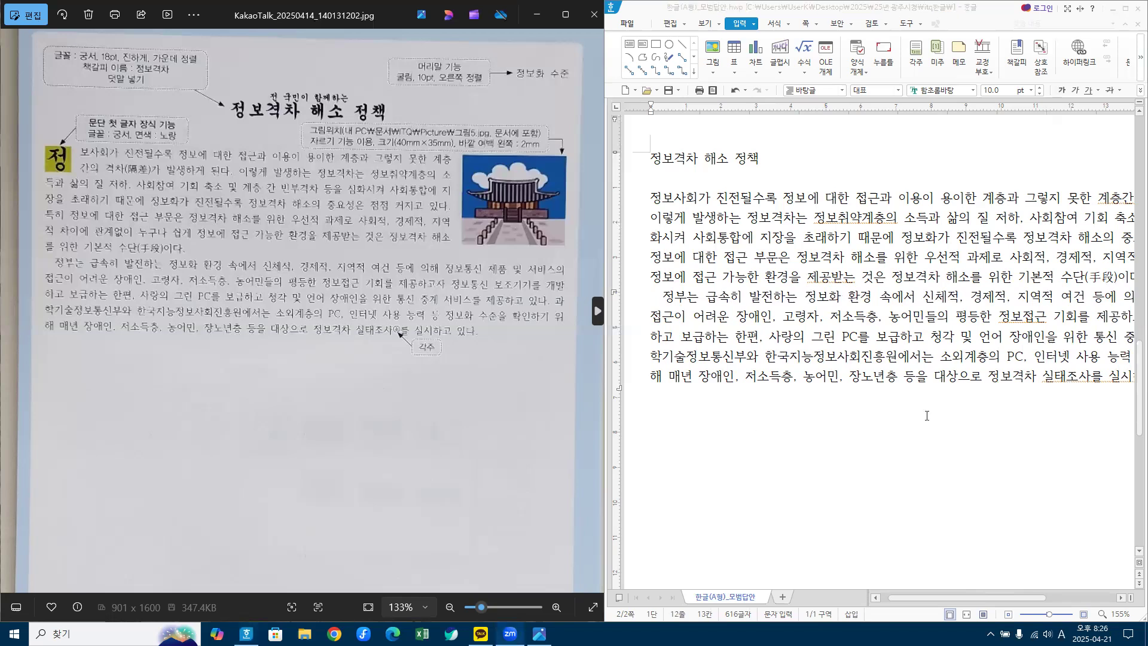
Step: Zoom the page out several steps and drag the divider to widen the Hangul window
{"action": "left_click", "coordinate": [1009, 615]}
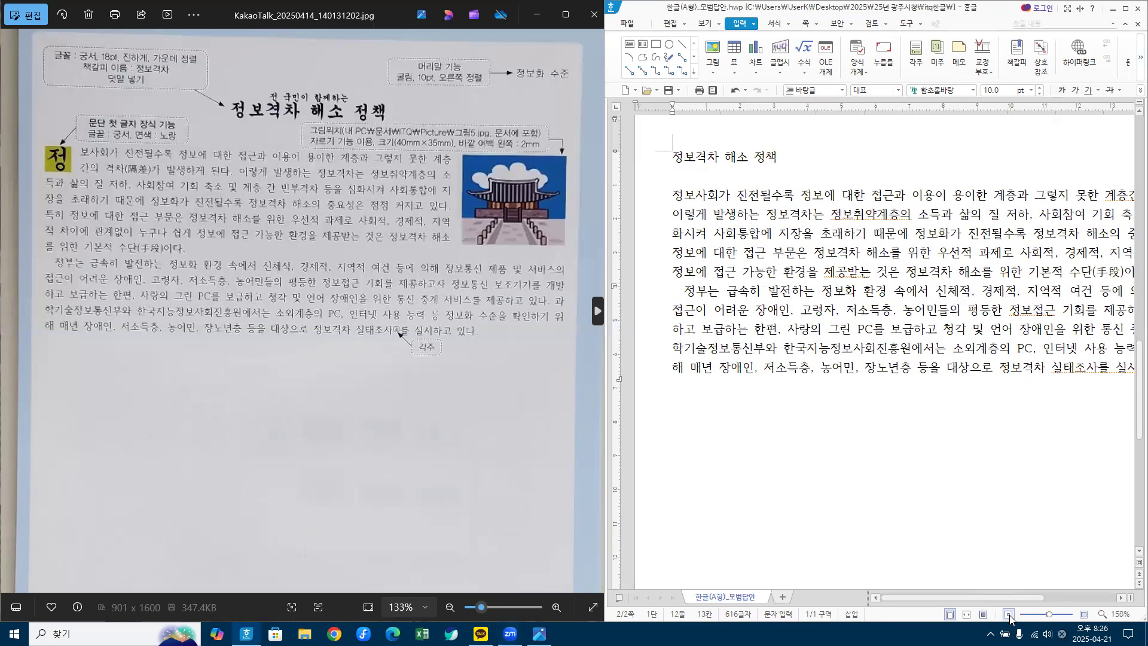
{"action": "left_click", "coordinate": [1009, 615]}
{"action": "left_click", "coordinate": [1009, 615]}
{"action": "left_click", "coordinate": [1009, 615]}
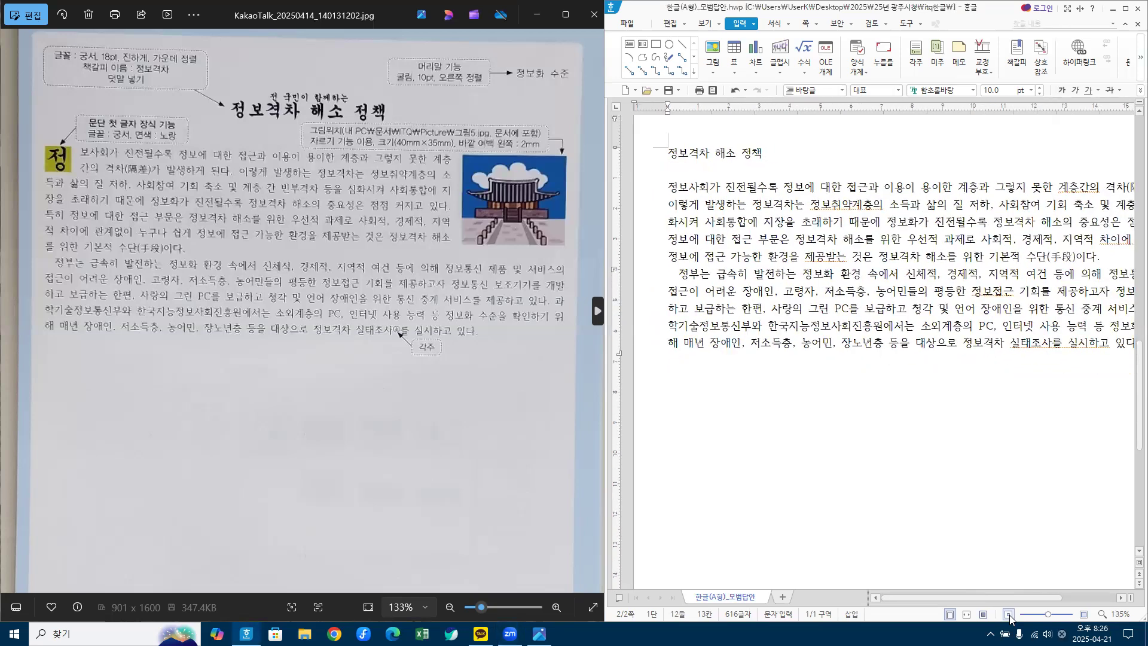
{"action": "left_click", "coordinate": [1009, 615]}
{"action": "left_click", "coordinate": [1009, 615]}
{"action": "left_click", "coordinate": [1009, 615]}
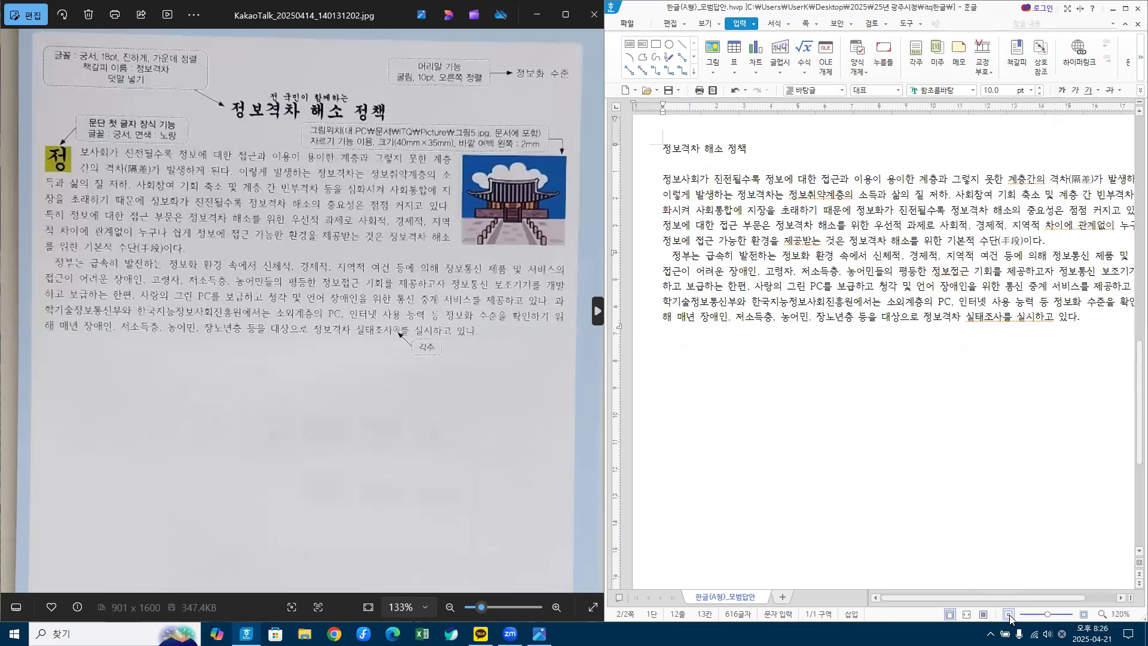
{"action": "left_click", "coordinate": [1009, 615]}
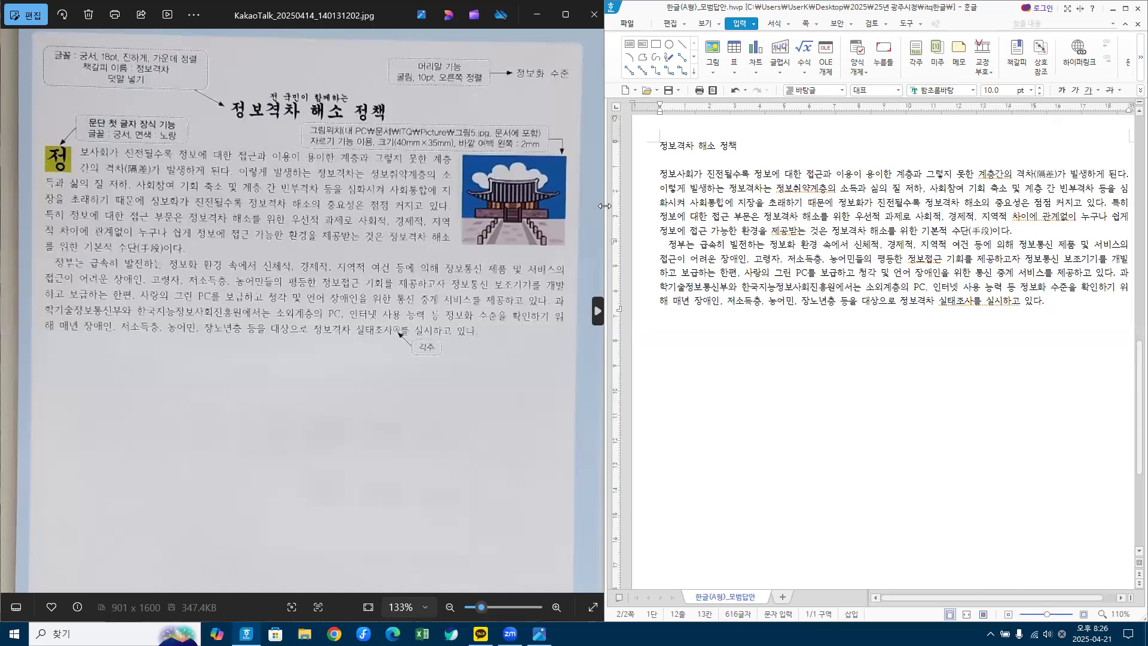
{"action": "left_click_drag", "start_coordinate": [605, 206], "coordinate": [580, 206]}
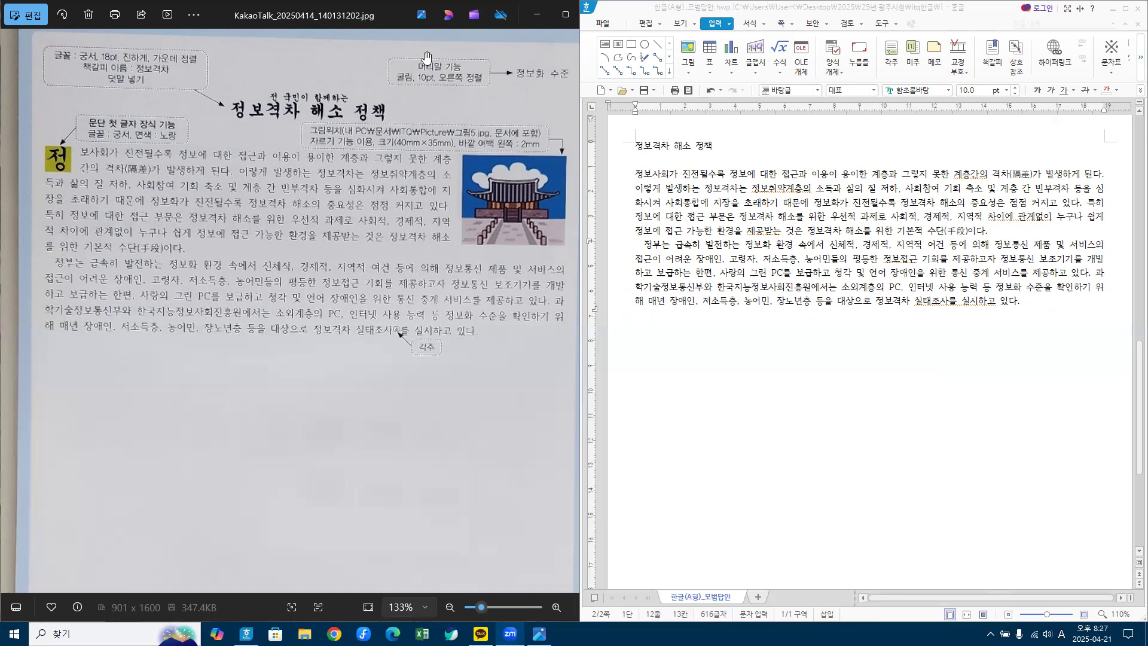
{"action": "left_click", "coordinate": [782, 184]}
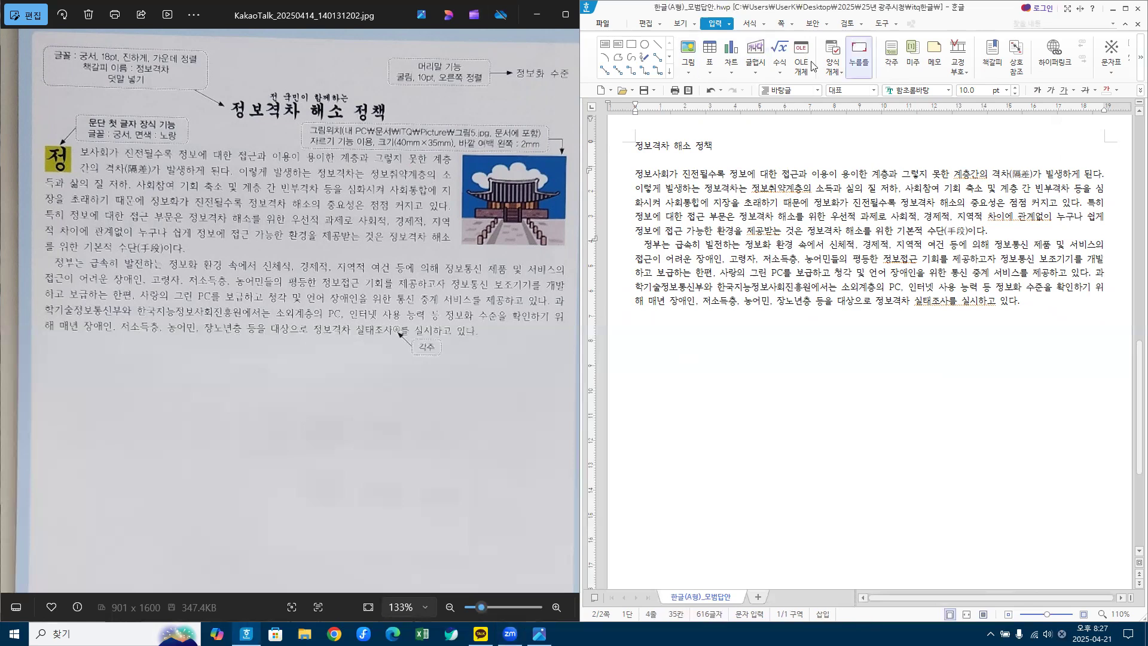
Step: Create a page header from the 쪽 menu containing the text 정보화 수준
{"action": "left_click", "coordinate": [793, 25]}
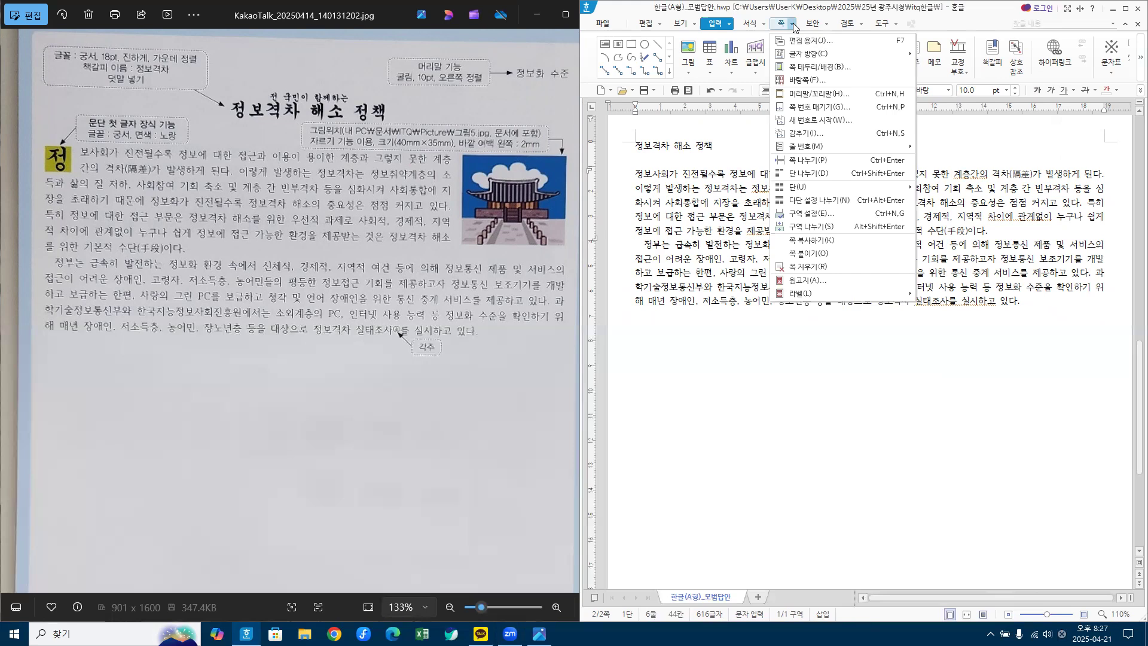
{"action": "left_click", "coordinate": [830, 95]}
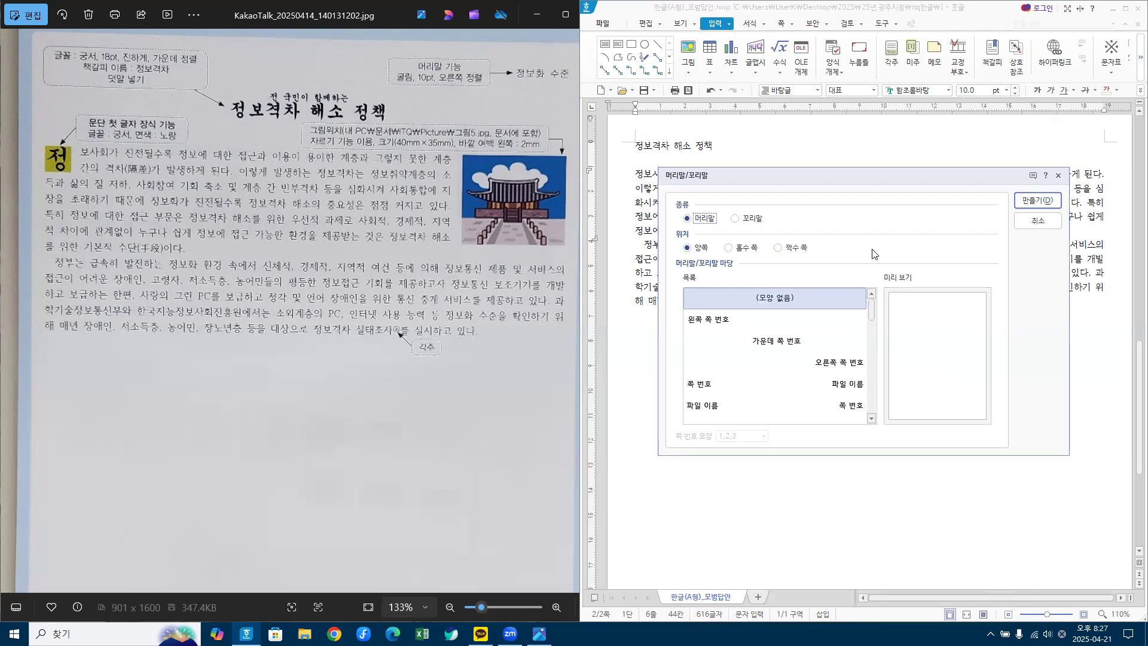
{"action": "left_click", "coordinate": [1045, 203]}
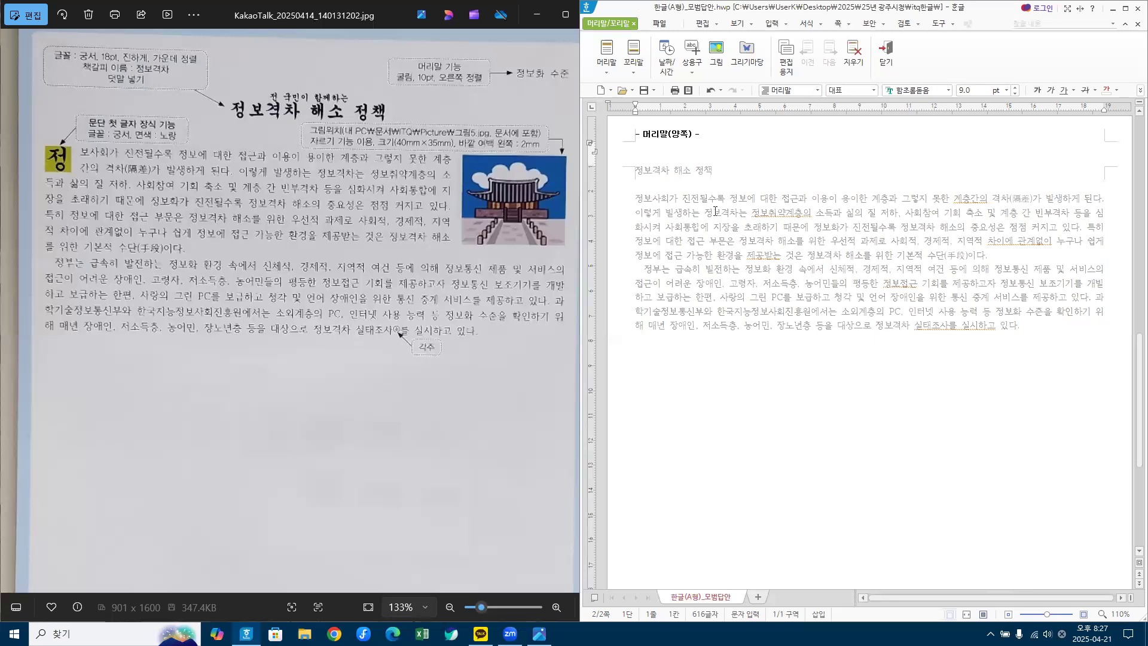
{"action": "type", "text": "정보화 수준"}
Step: Format the header as 굴림 10 pt, right-aligned, and close header editing
{"action": "left_click", "coordinate": [624, 152]}
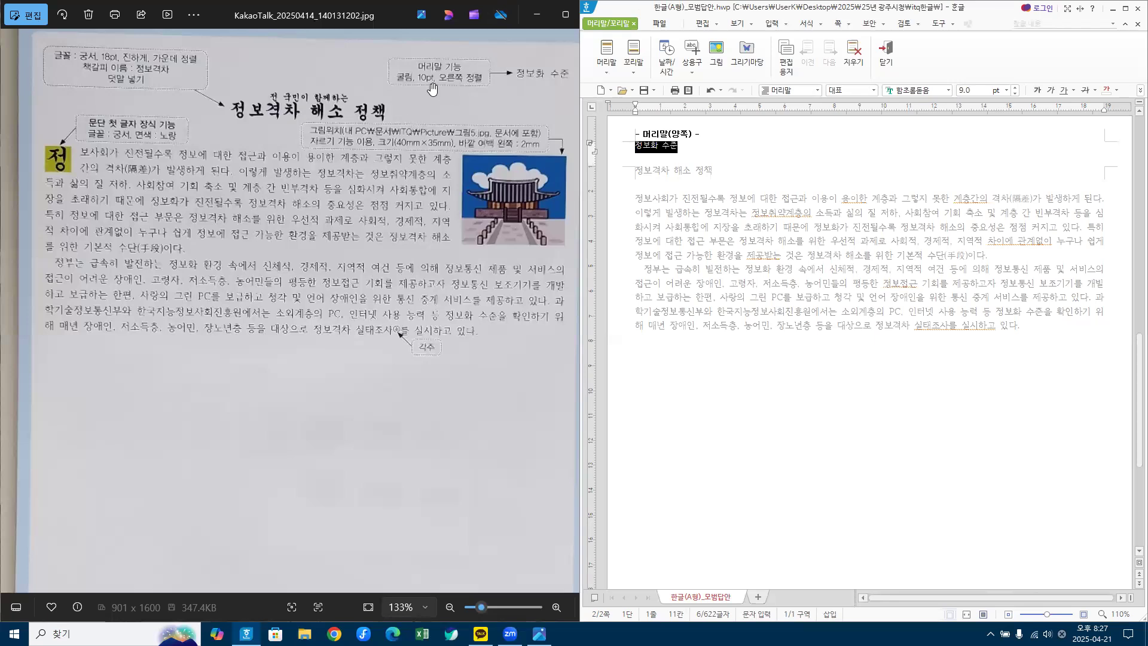
{"action": "left_click", "coordinate": [921, 93]}
{"action": "type", "text": "굴"}
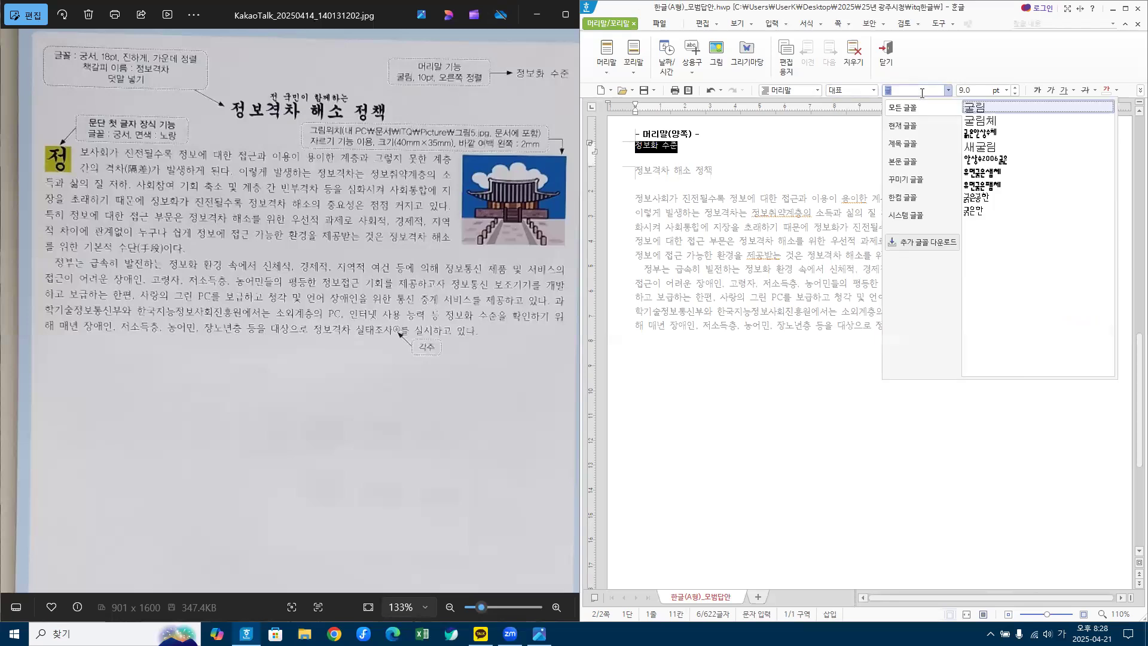
{"action": "key", "text": "Return"}
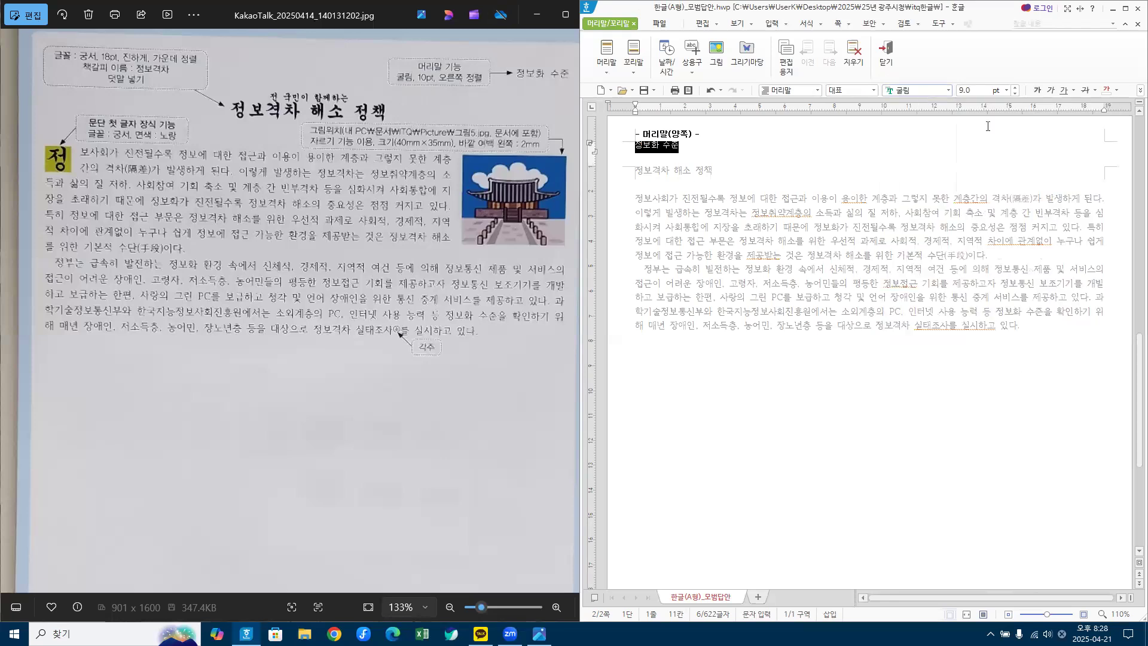
{"action": "left_click", "coordinate": [981, 94]}
{"action": "type", "text": "10"}
{"action": "key", "text": "Return"}
{"action": "left_click", "coordinate": [1125, 9]}
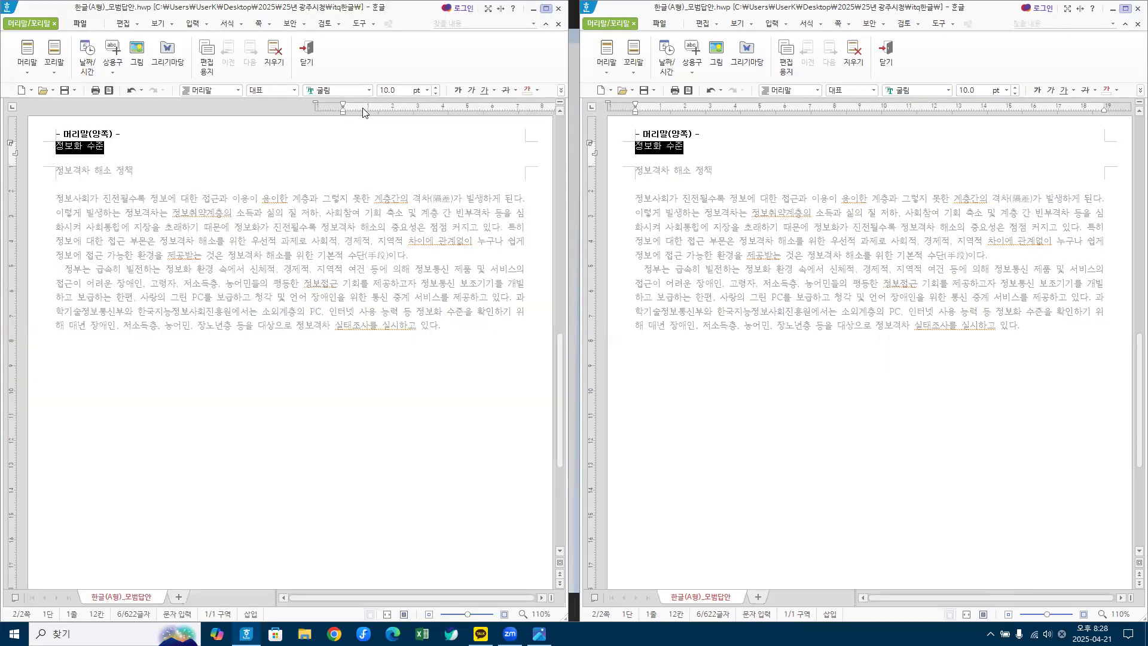
{"action": "left_click", "coordinate": [598, 91]}
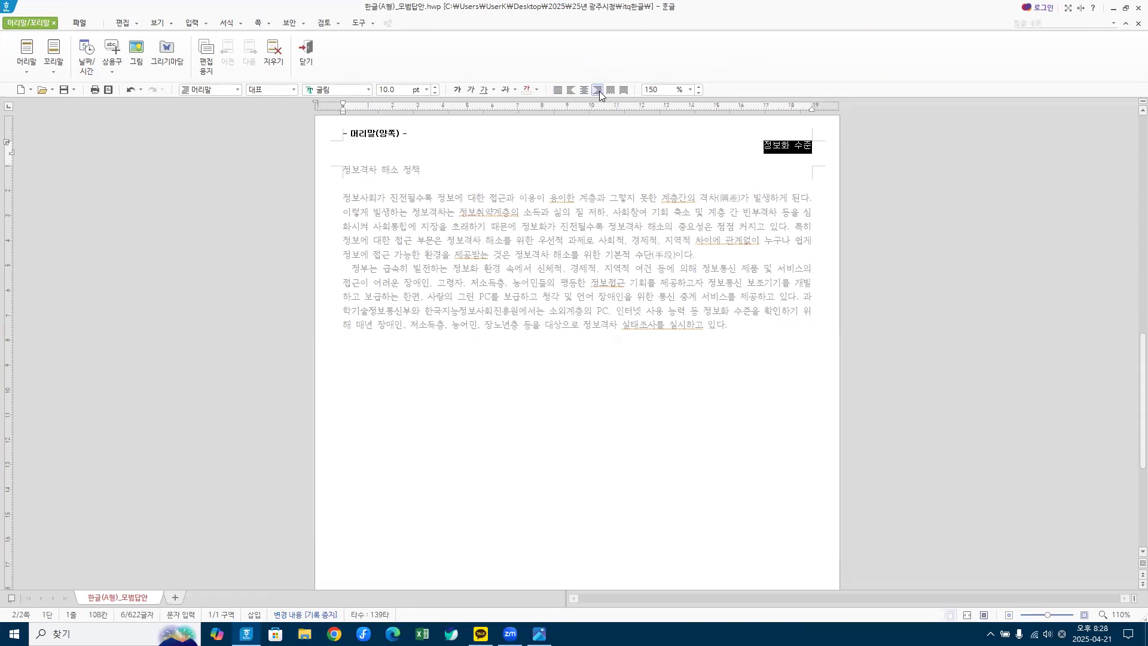
{"action": "left_click", "coordinate": [518, 149]}
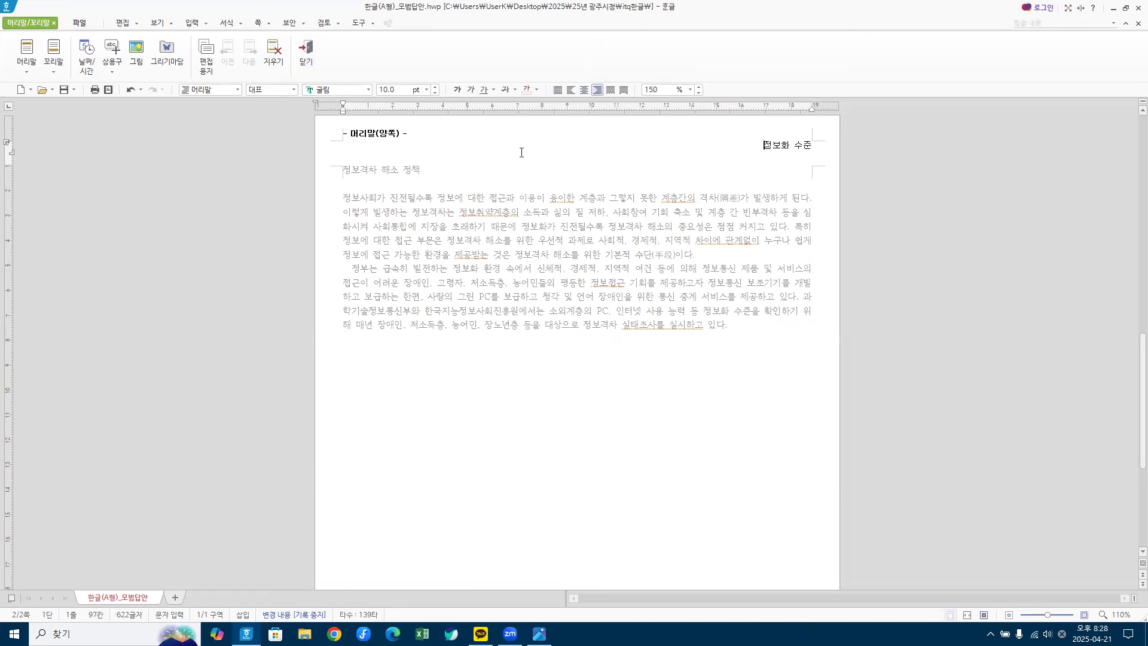
{"action": "left_click", "coordinate": [306, 61]}
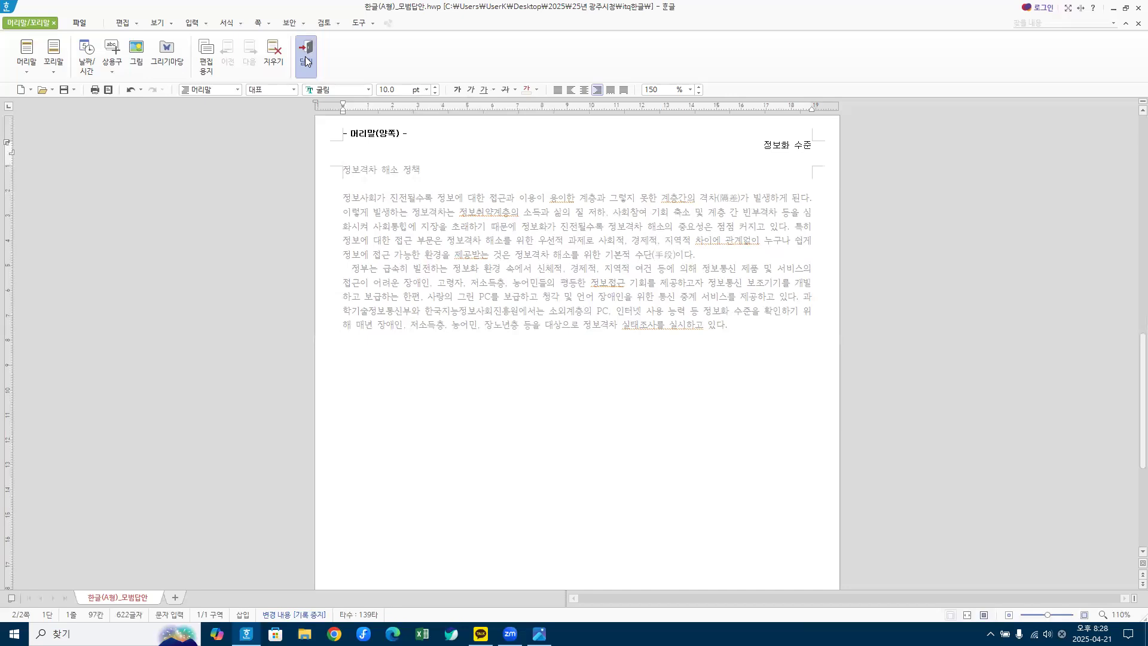
Step: Set the title line 정보격차 해소 정책 to the 궁서 font at 18 pt
{"action": "double_click", "coordinate": [321, 7]}
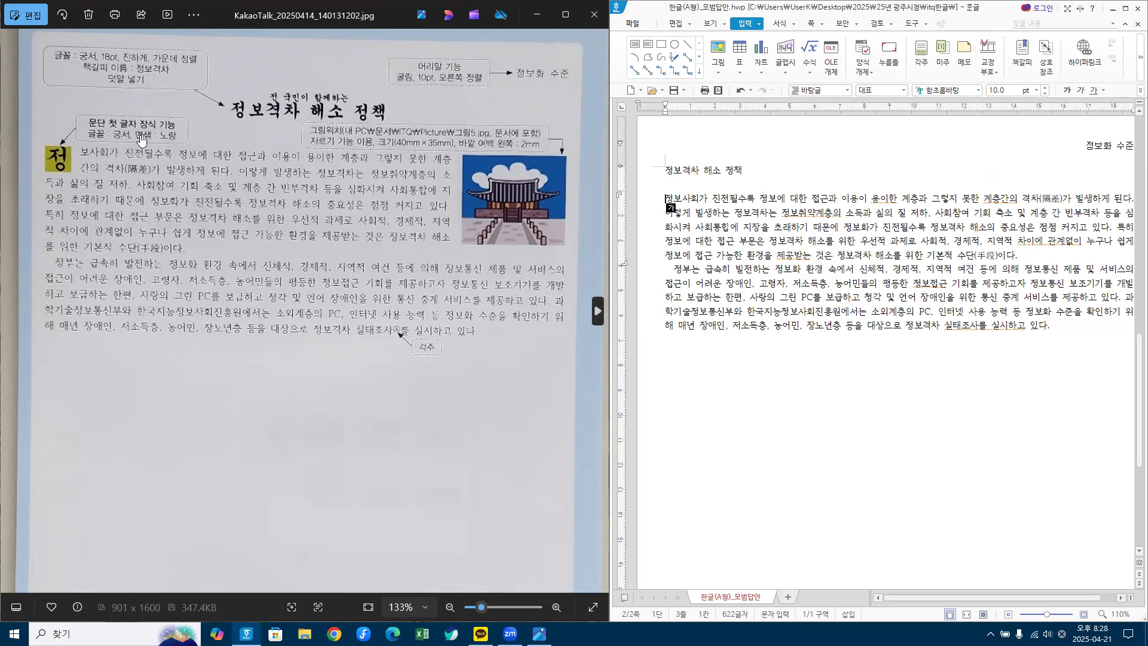
{"action": "left_click", "coordinate": [649, 174]}
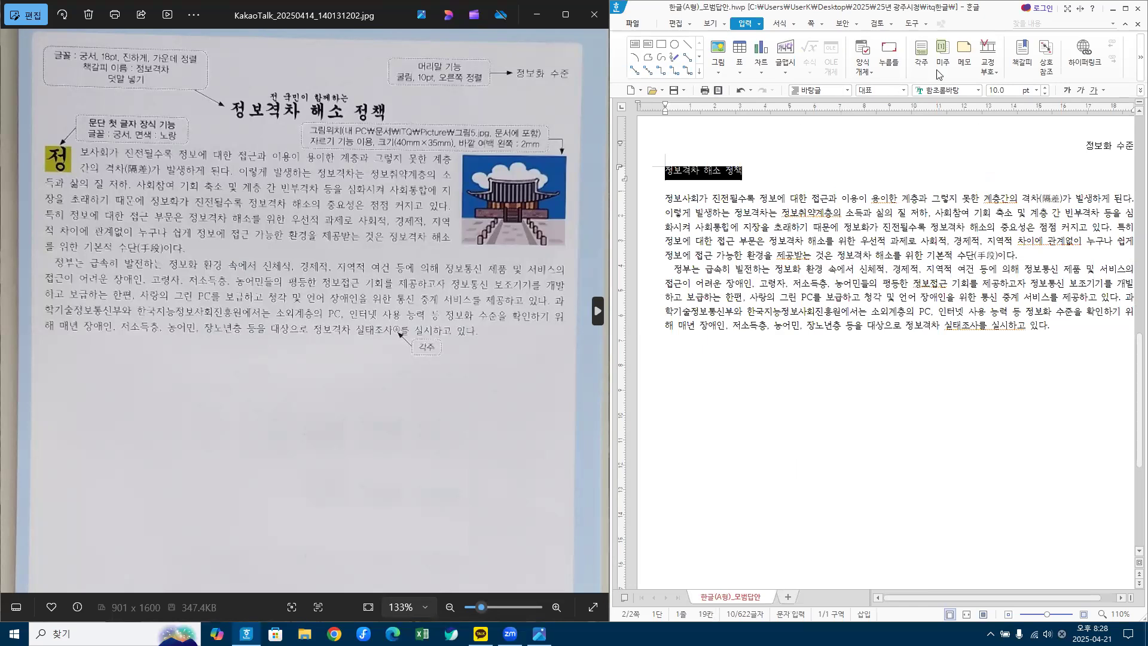
{"action": "left_click", "coordinate": [959, 93]}
{"action": "type", "text": "궁서"}
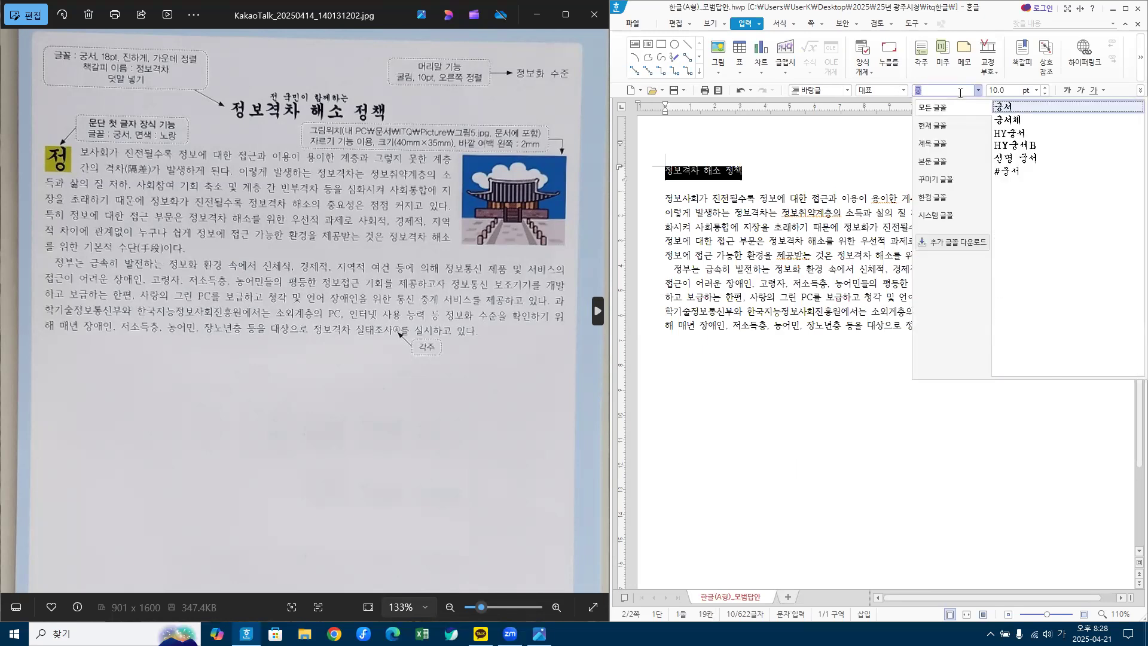
{"action": "key", "text": "Return"}
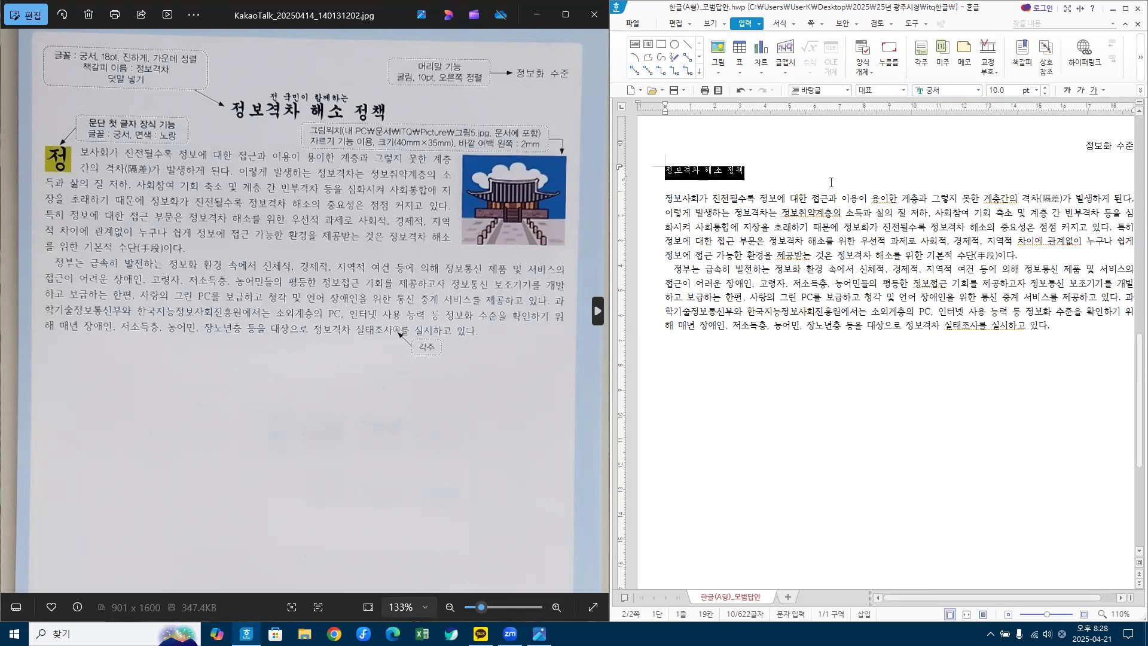
{"action": "left_click", "coordinate": [1008, 94]}
{"action": "type", "text": "18"}
{"action": "key", "text": "Return"}
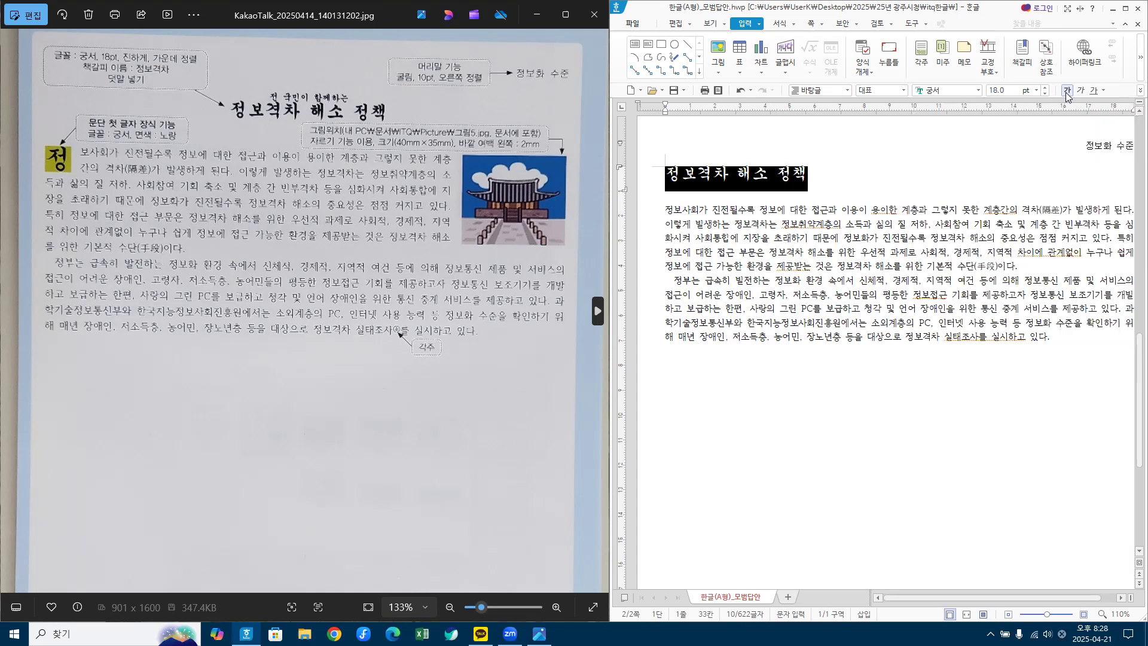
Step: Centre the title 정보격차 해소 정책 on the page
{"action": "left_click", "coordinate": [1126, 9]}
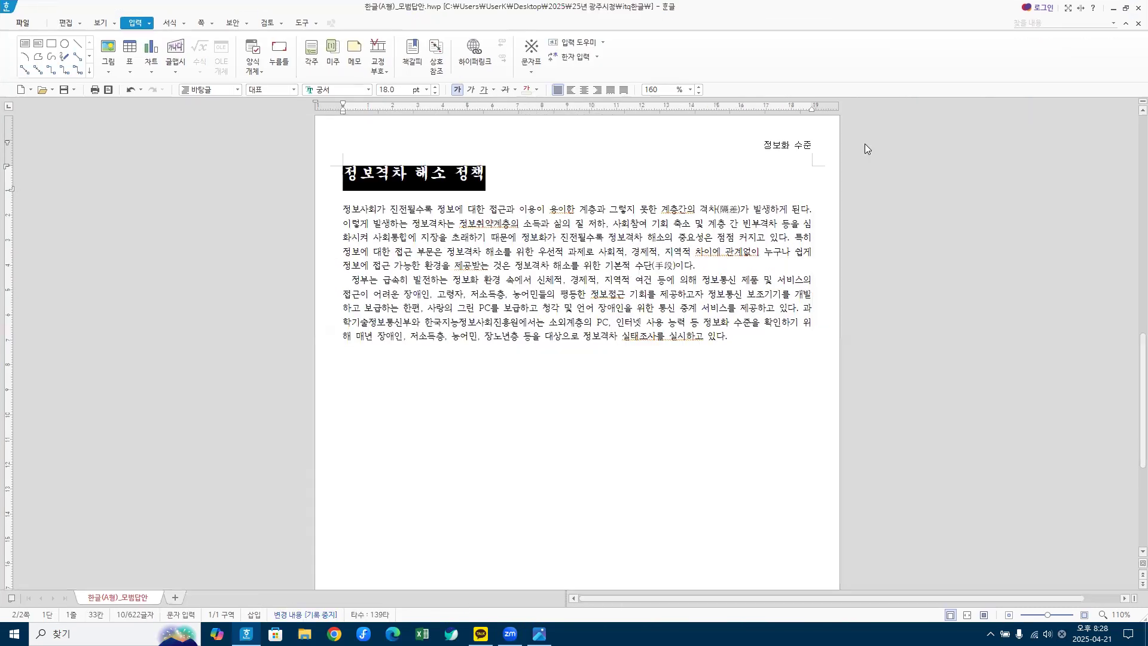
{"action": "left_click", "coordinate": [584, 90]}
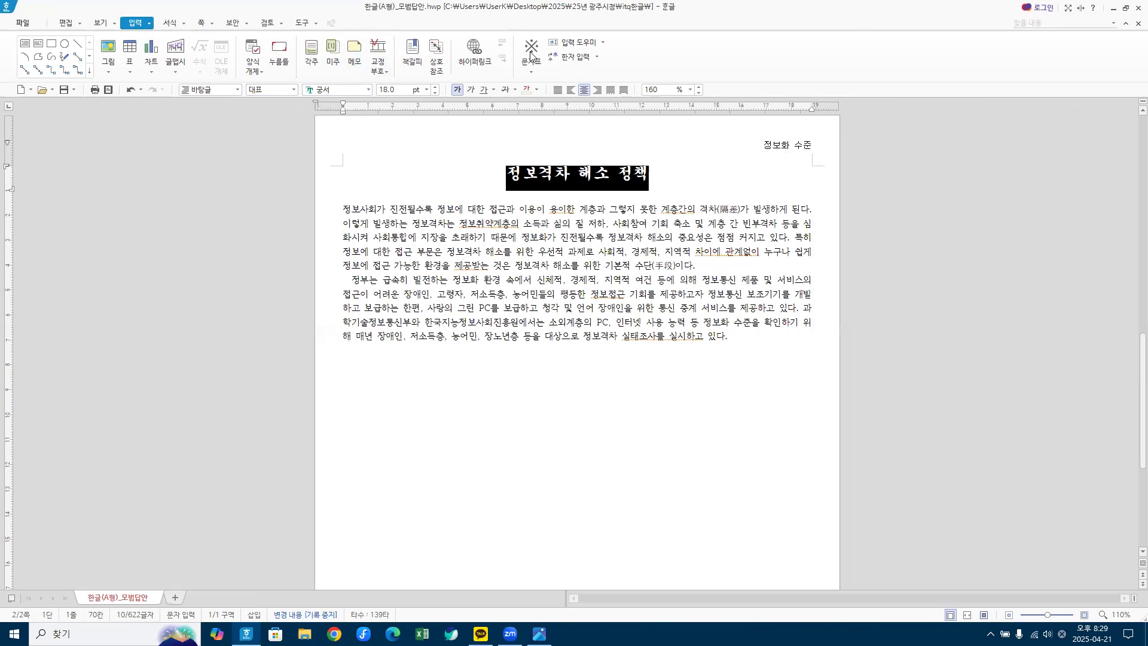
{"action": "double_click", "coordinate": [364, 9]}
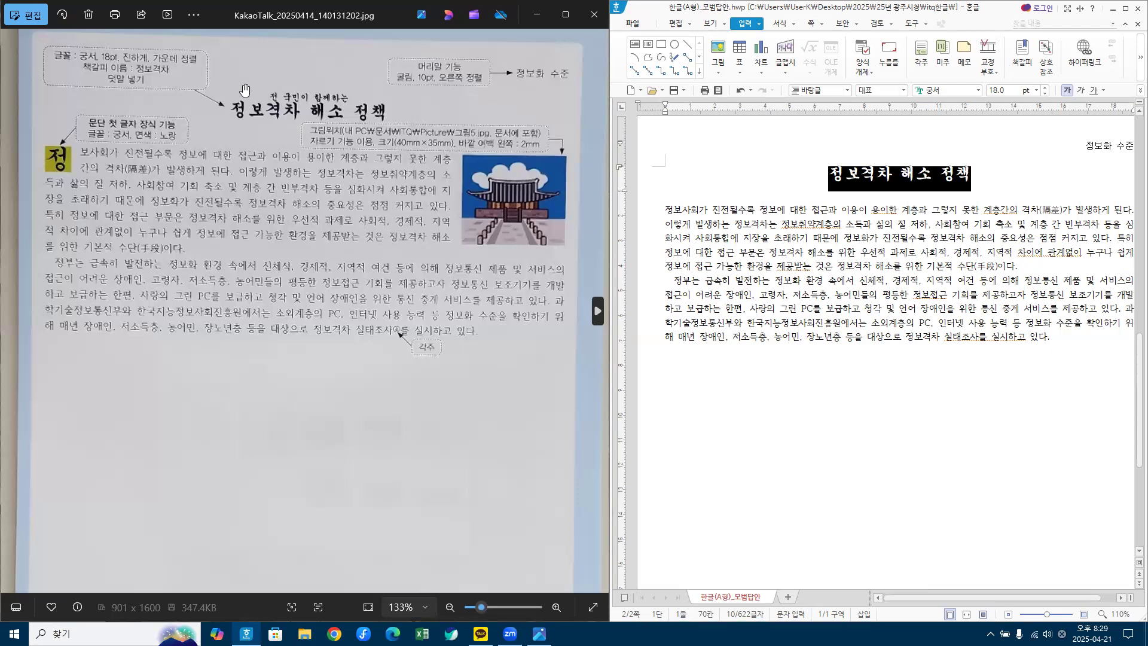
Step: Insert the 덧말 '전 국민이 함께하는' in the 위 position over the heading
{"action": "left_click", "coordinate": [760, 25]}
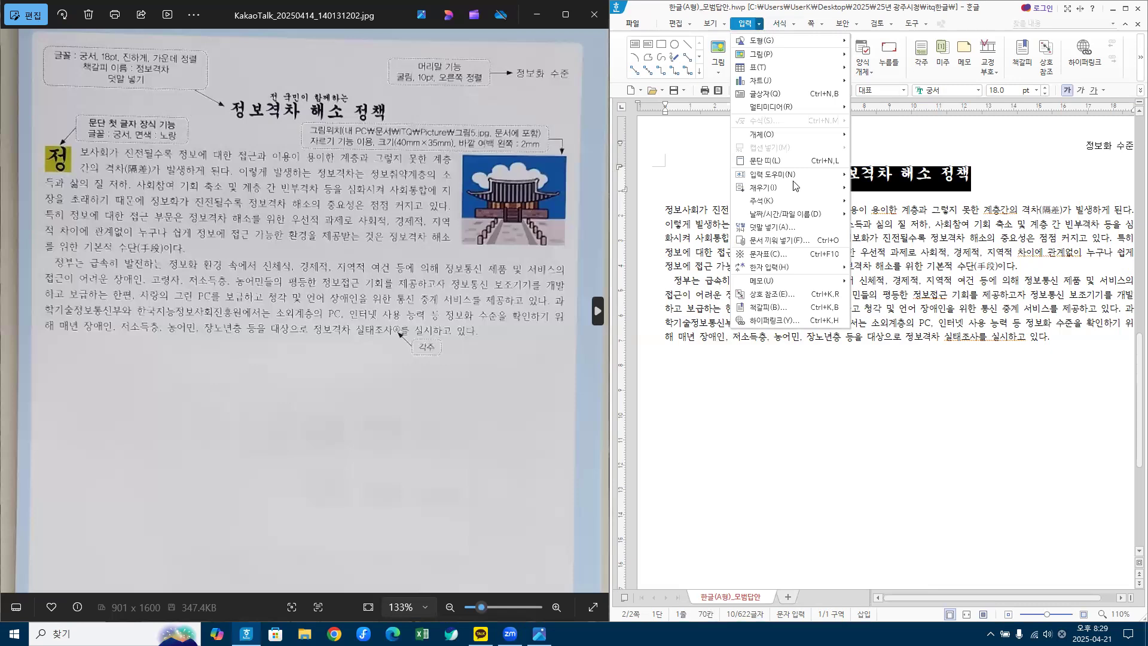
{"action": "left_click", "coordinate": [772, 231]}
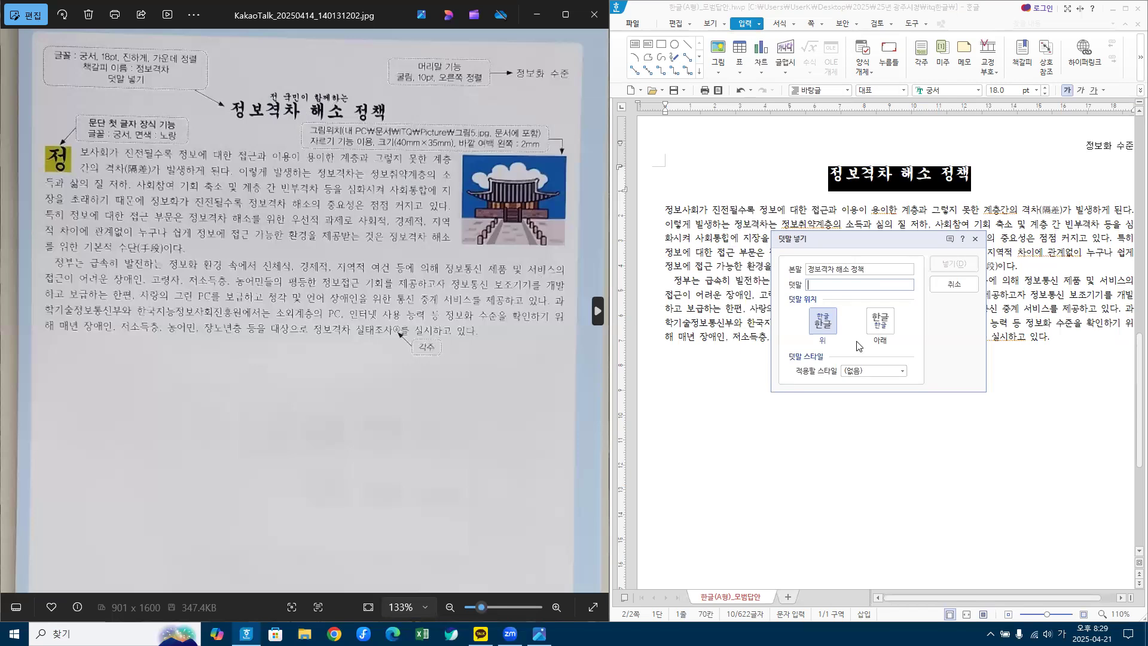
{"action": "type", "text": "전 국민이 함께하는"}
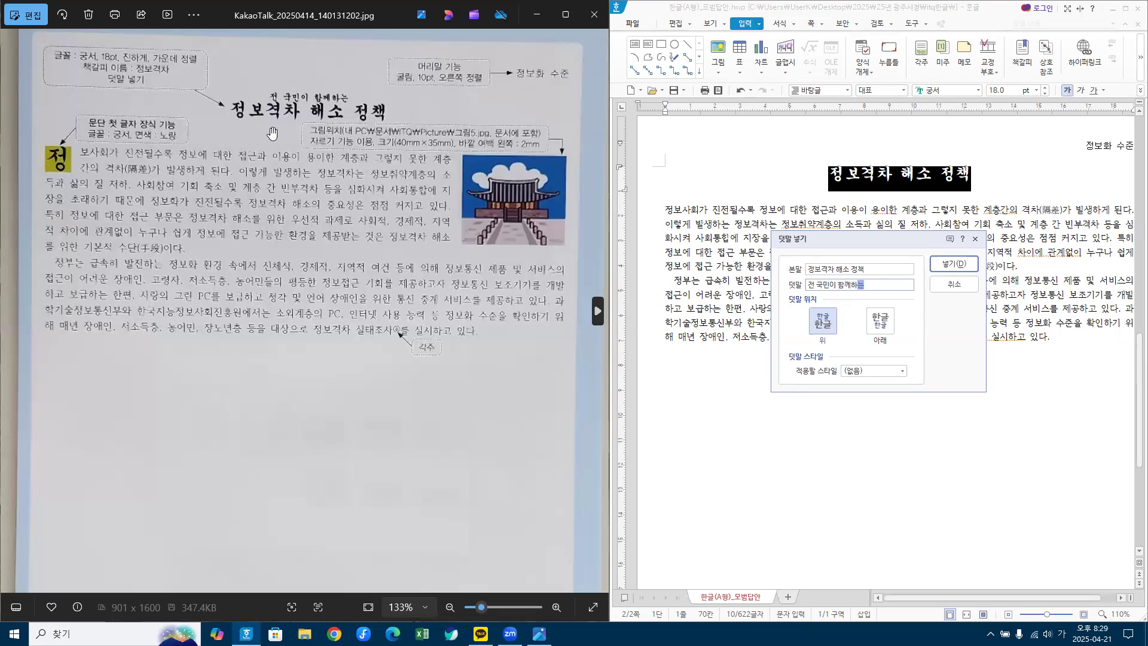
{"action": "left_click", "coordinate": [823, 325]}
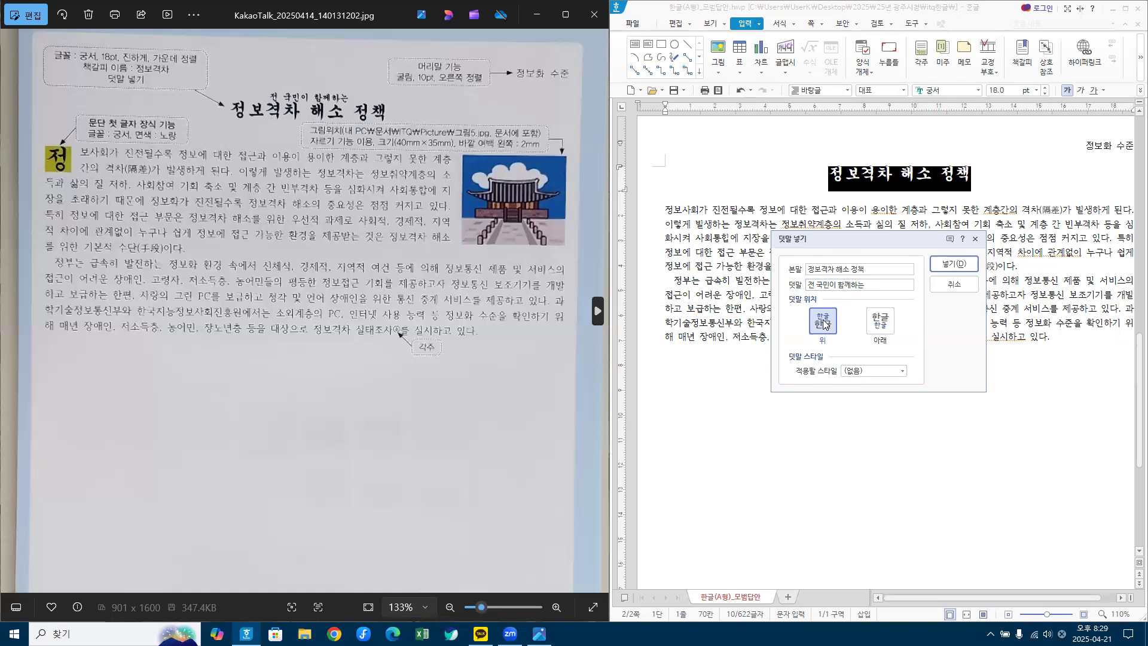
{"action": "left_click", "coordinate": [951, 263]}
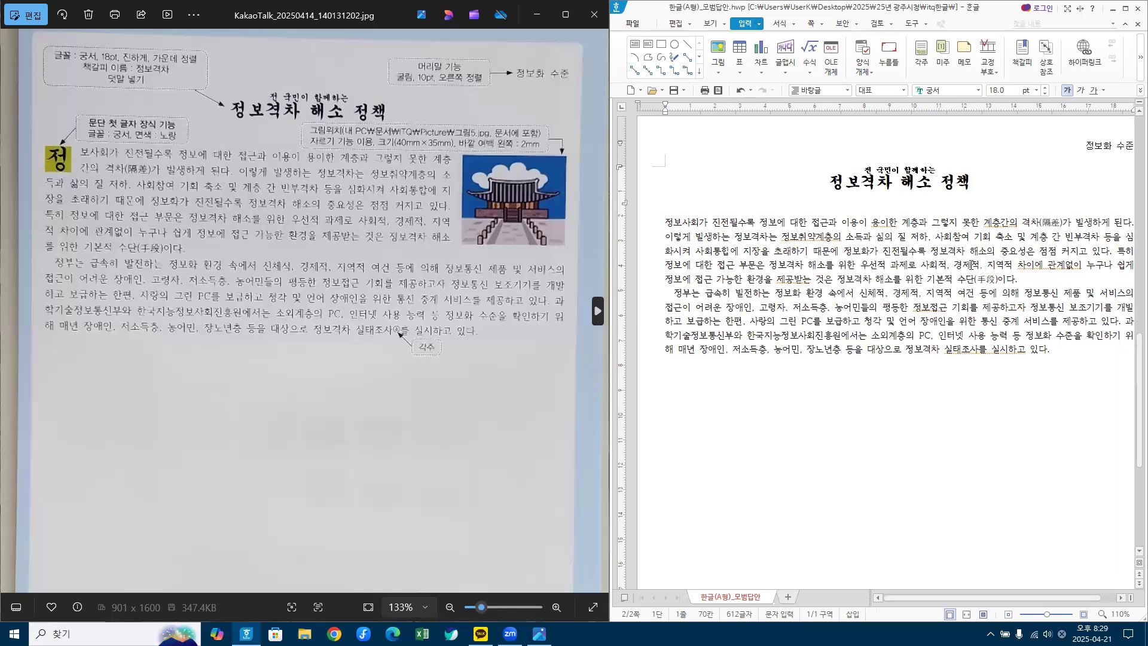
{"action": "left_click", "coordinate": [884, 279]}
Step: Give the first paragraph a 2-line 궁서 drop cap '정' with a yellow 면색
{"action": "left_click", "coordinate": [858, 226]}
{"action": "key", "text": "Hangul"}
{"action": "left_click", "coordinate": [793, 26]}
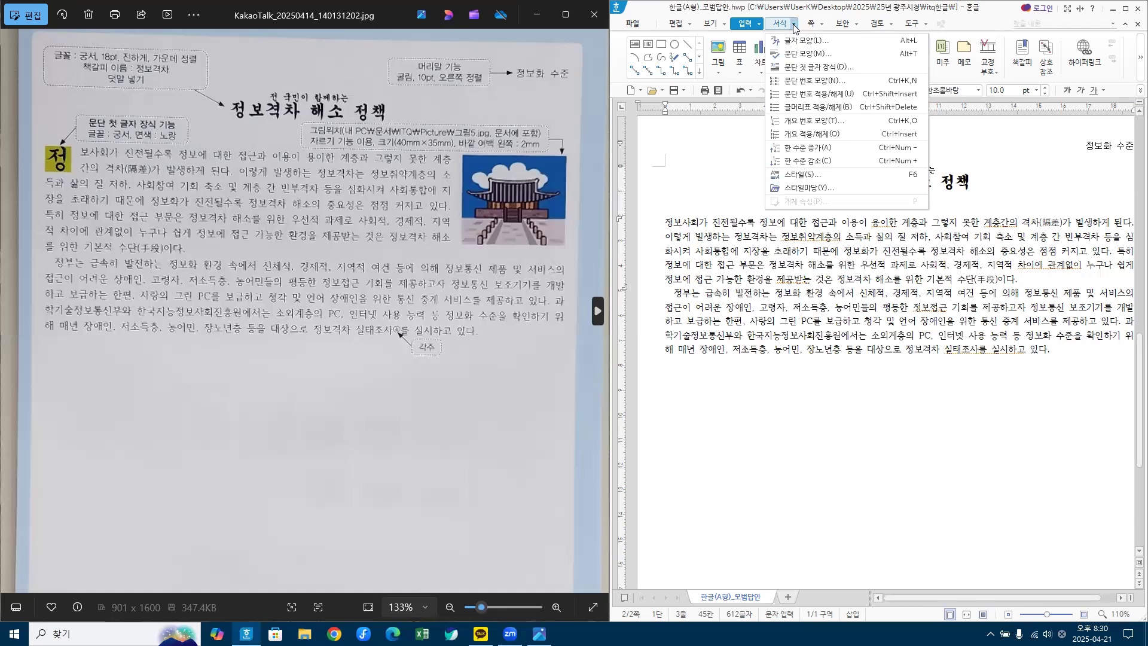
{"action": "left_click", "coordinate": [824, 67]}
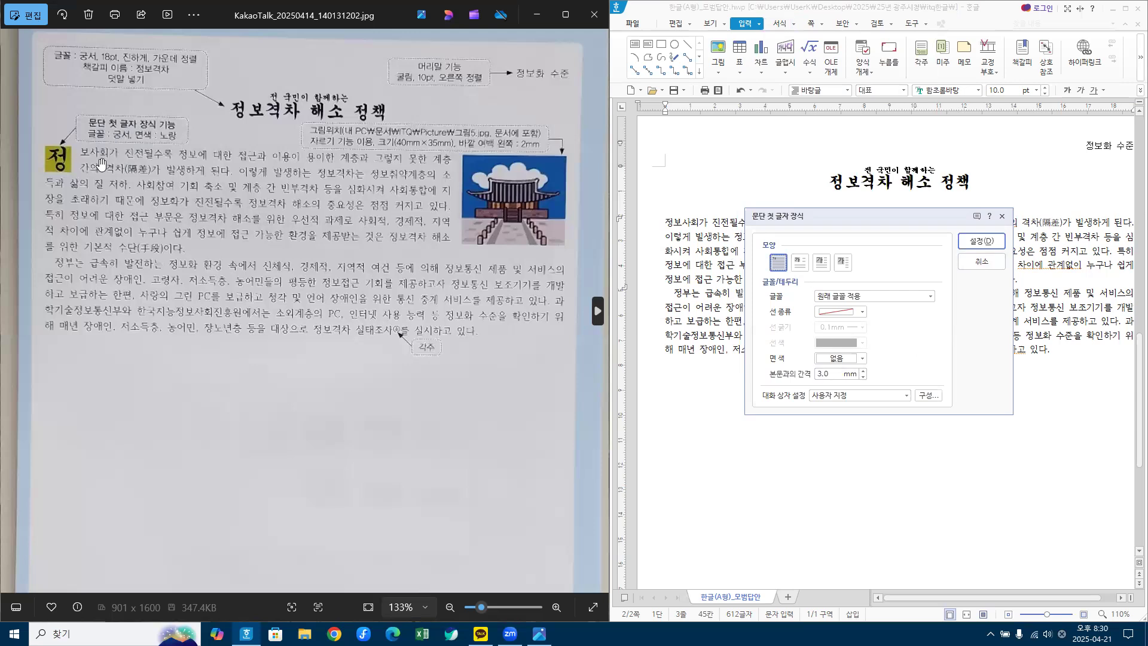
{"action": "left_click", "coordinate": [803, 268]}
{"action": "left_click", "coordinate": [863, 298]}
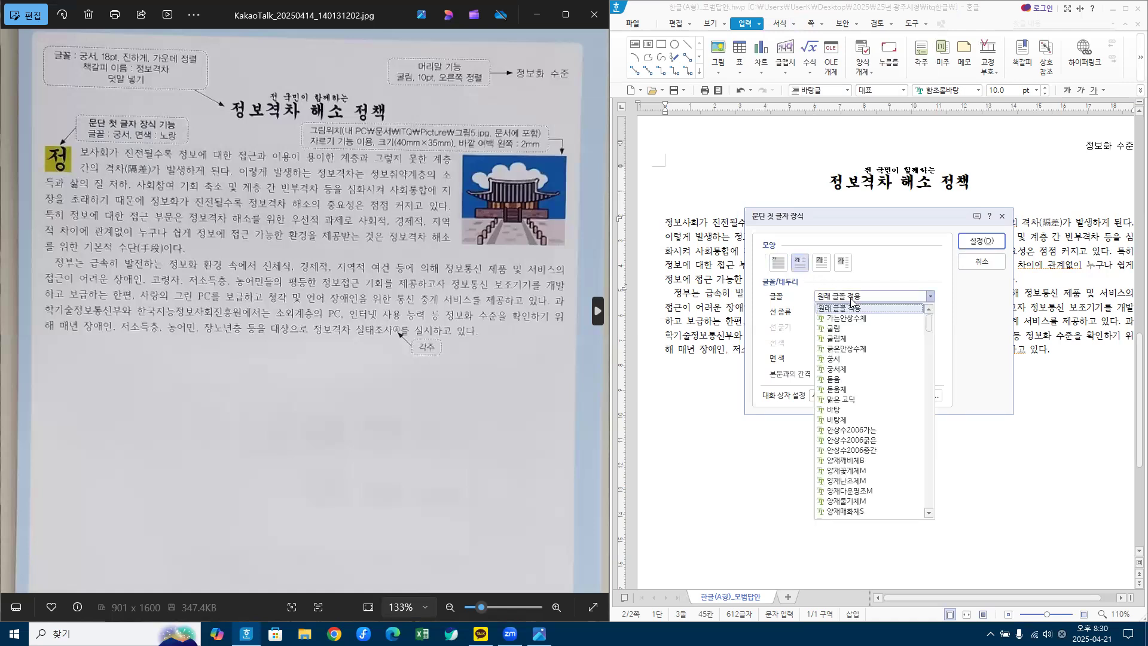
{"action": "left_click", "coordinate": [836, 359]}
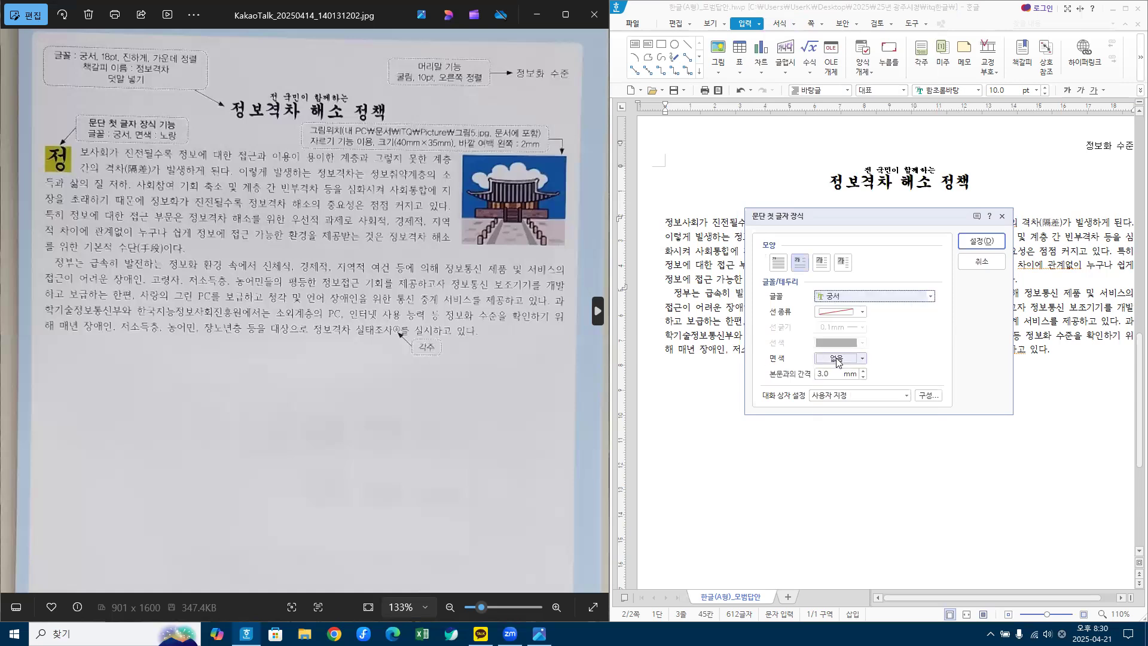
{"action": "left_click", "coordinate": [836, 359]}
{"action": "left_click", "coordinate": [858, 477]}
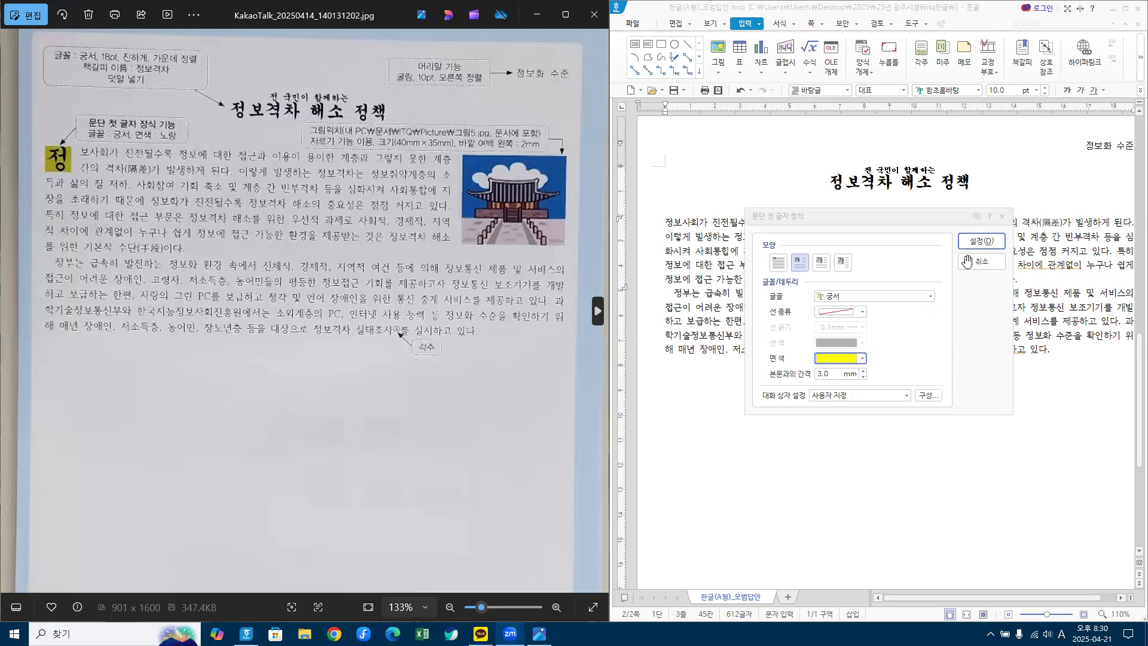
{"action": "left_click", "coordinate": [981, 241]}
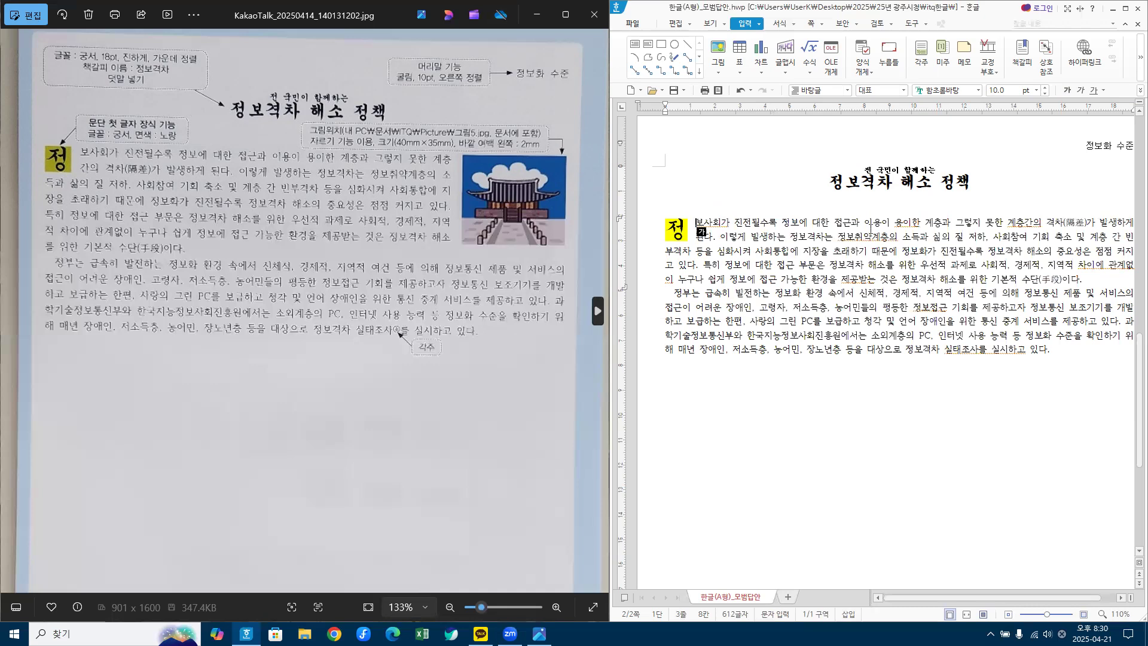
{"action": "left_click", "coordinate": [789, 240]}
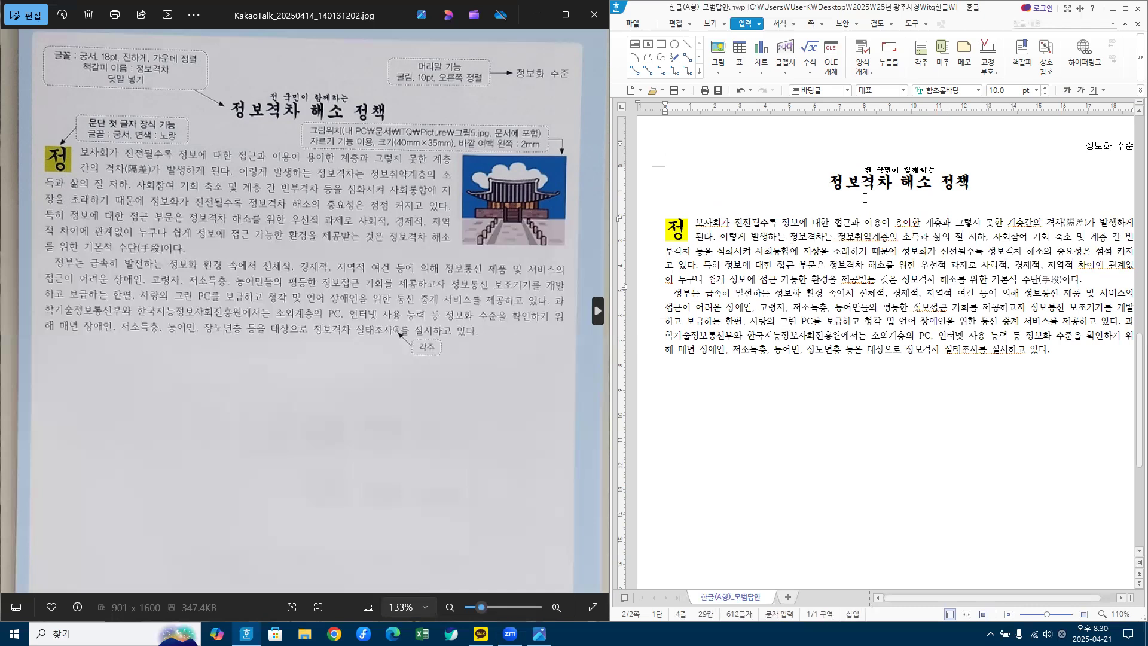
Step: Insert 그림4.jpg and drag its frame into the first body paragraph
{"action": "left_click", "coordinate": [718, 52]}
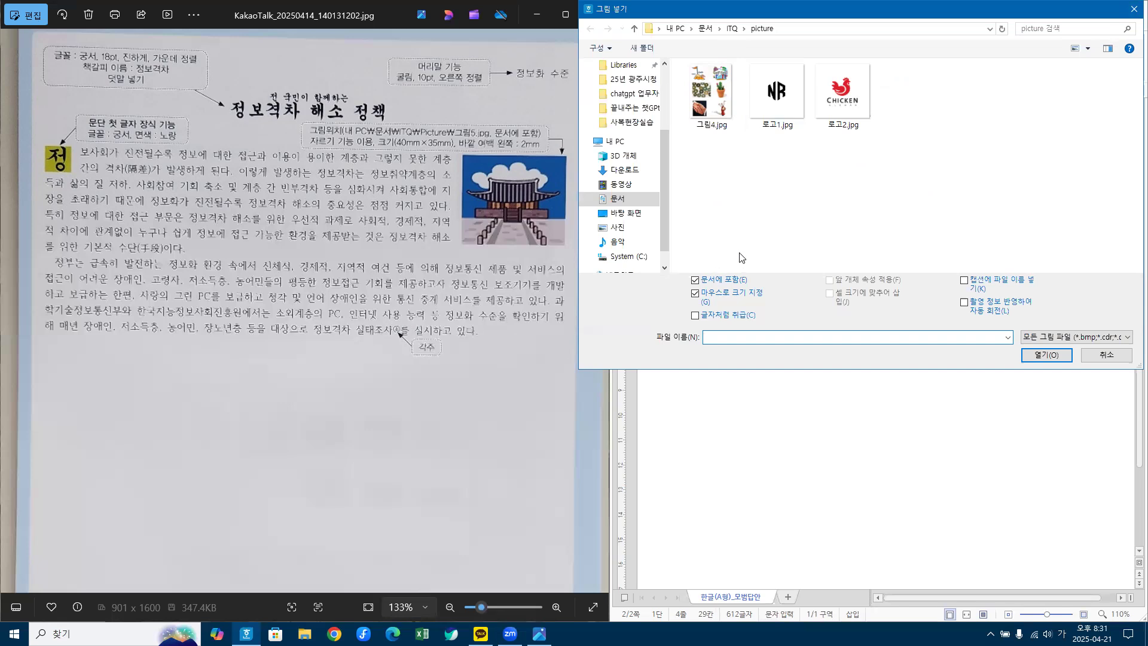
{"action": "left_click", "coordinate": [715, 86]}
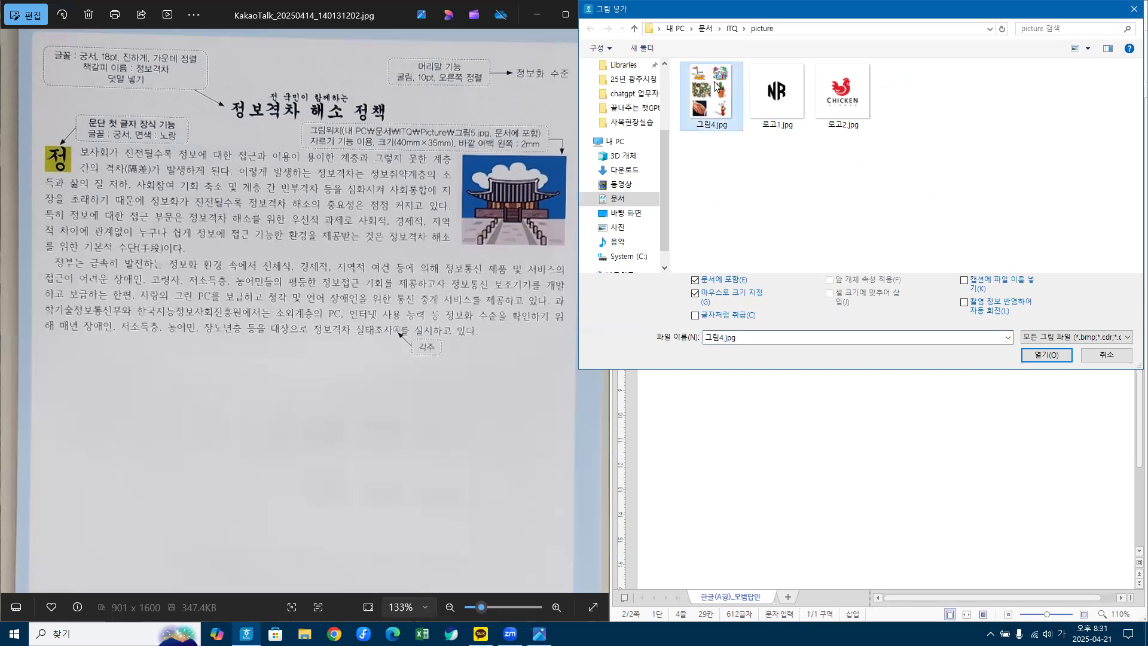
{"action": "left_click", "coordinate": [1045, 354]}
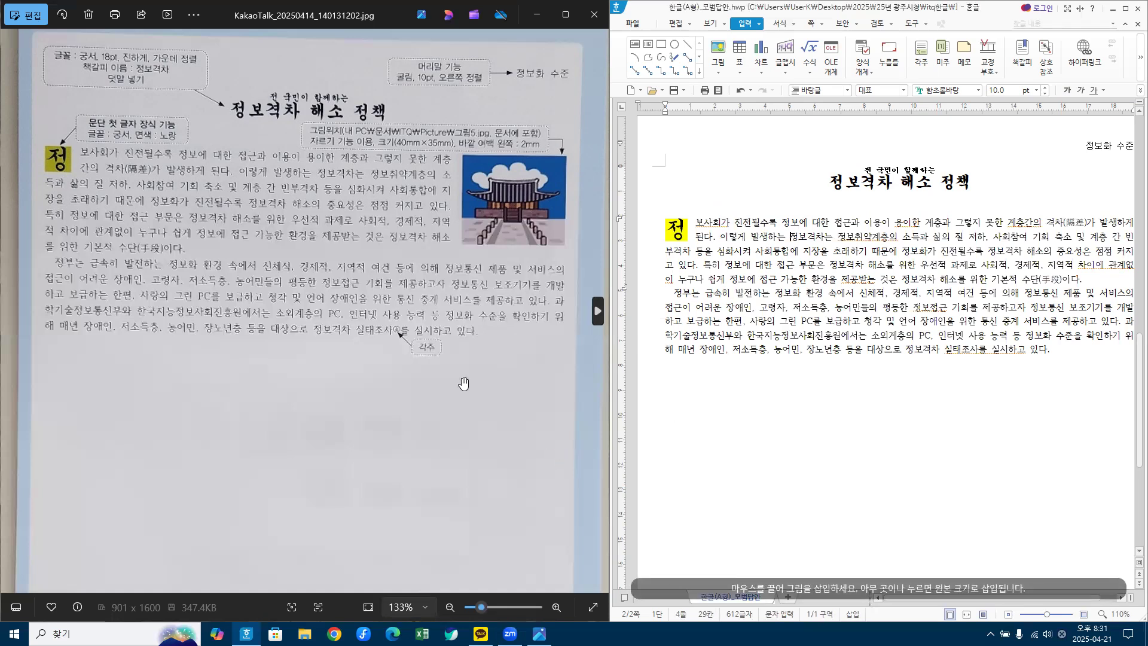
{"action": "left_click_drag", "start_coordinate": [763, 235], "coordinate": [849, 348]}
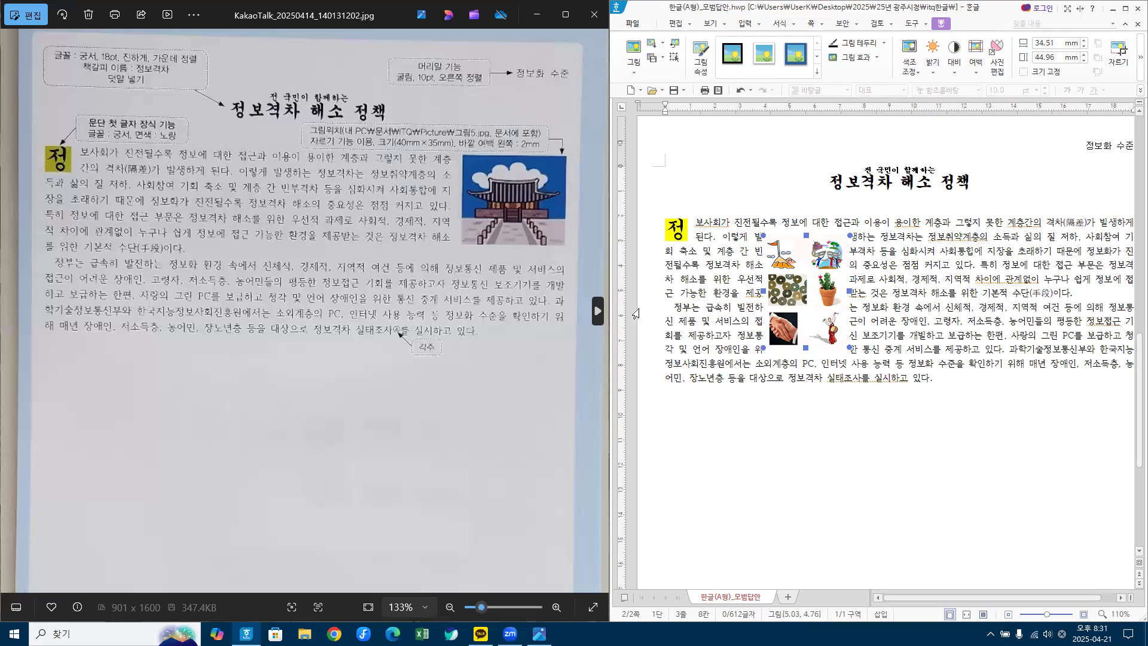
Step: Crop the picture with 자르기 to its top-left item, about 14.14 × 14.86 mm
{"action": "key", "text": "ctrl+1"}
{"action": "left_click", "coordinate": [789, 264]}
{"action": "mouse_move", "coordinate": [794, 272]}
{"action": "left_mouse_down"}
{"action": "mouse_move", "coordinate": [749, 263]}
{"action": "mouse_move", "coordinate": [806, 248]}
{"action": "mouse_move", "coordinate": [795, 274]}
{"action": "left_mouse_up"}
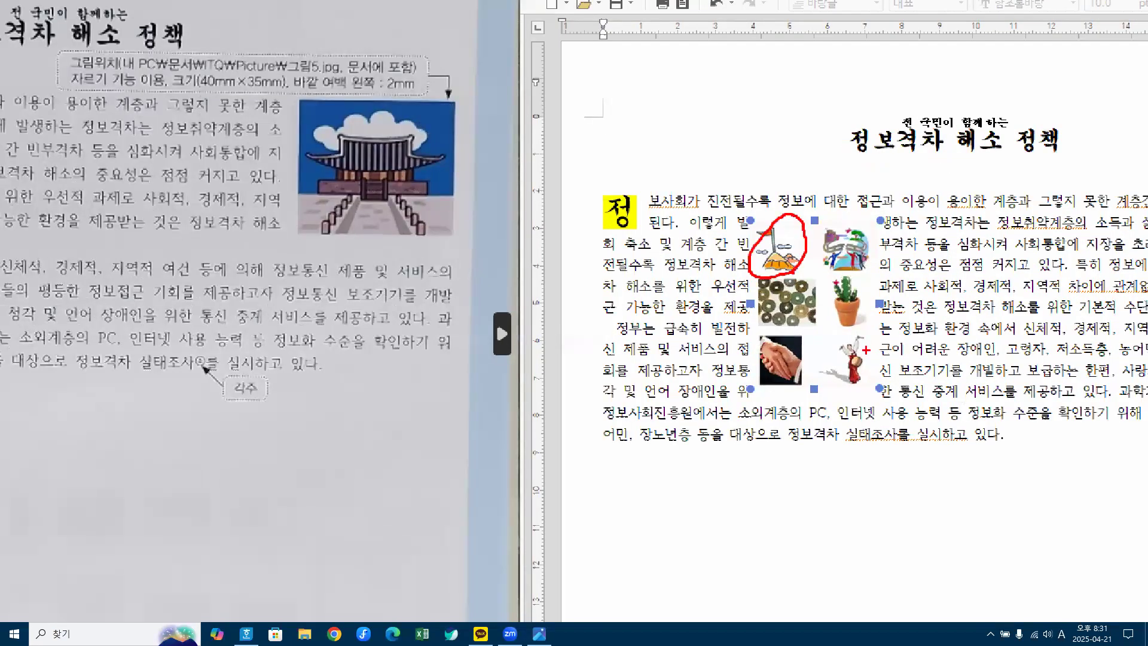
{"action": "key", "text": "Escape"}
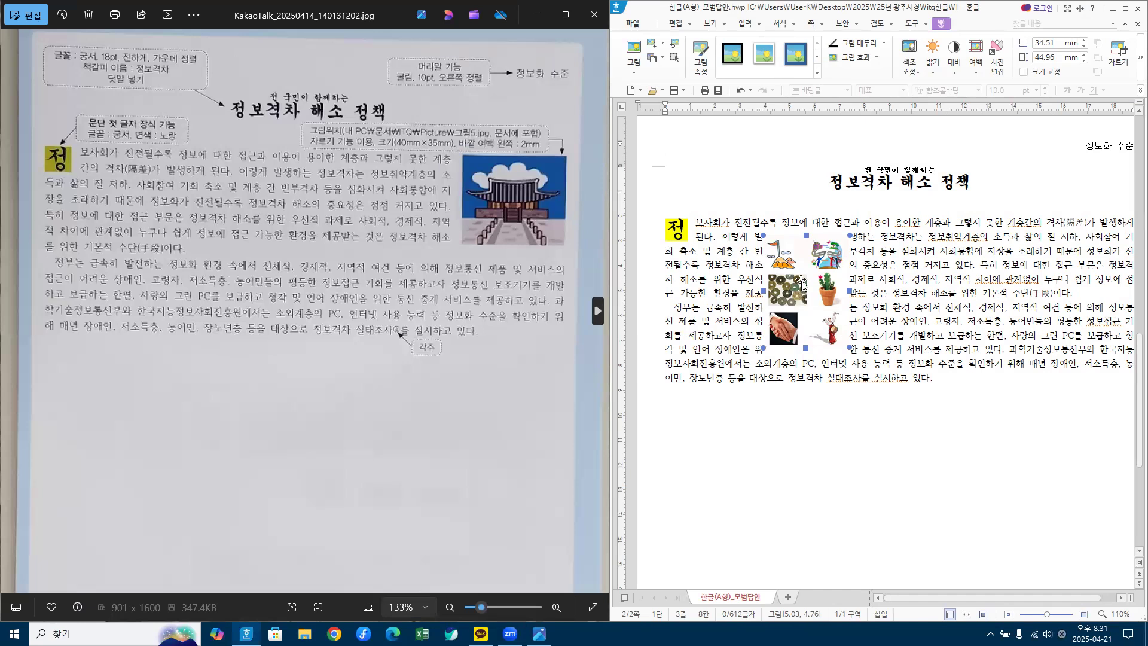
{"action": "left_click", "coordinate": [1119, 51]}
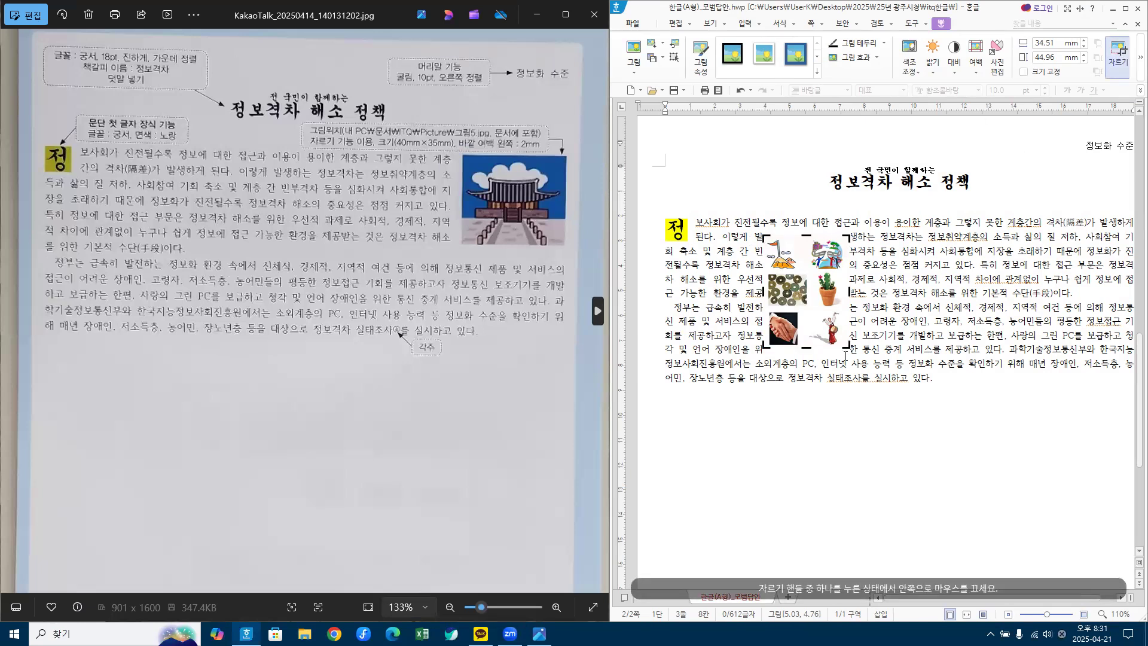
{"action": "left_click_drag", "start_coordinate": [847, 345], "coordinate": [798, 272]}
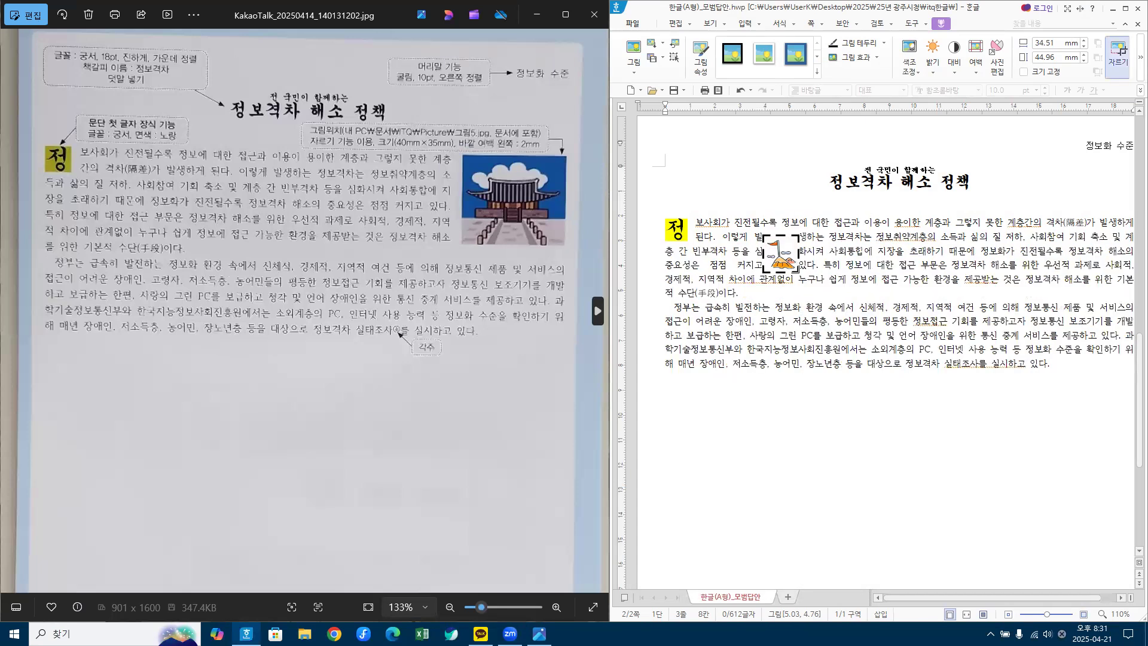
{"action": "left_click", "coordinate": [820, 419]}
{"action": "left_click", "coordinate": [789, 251]}
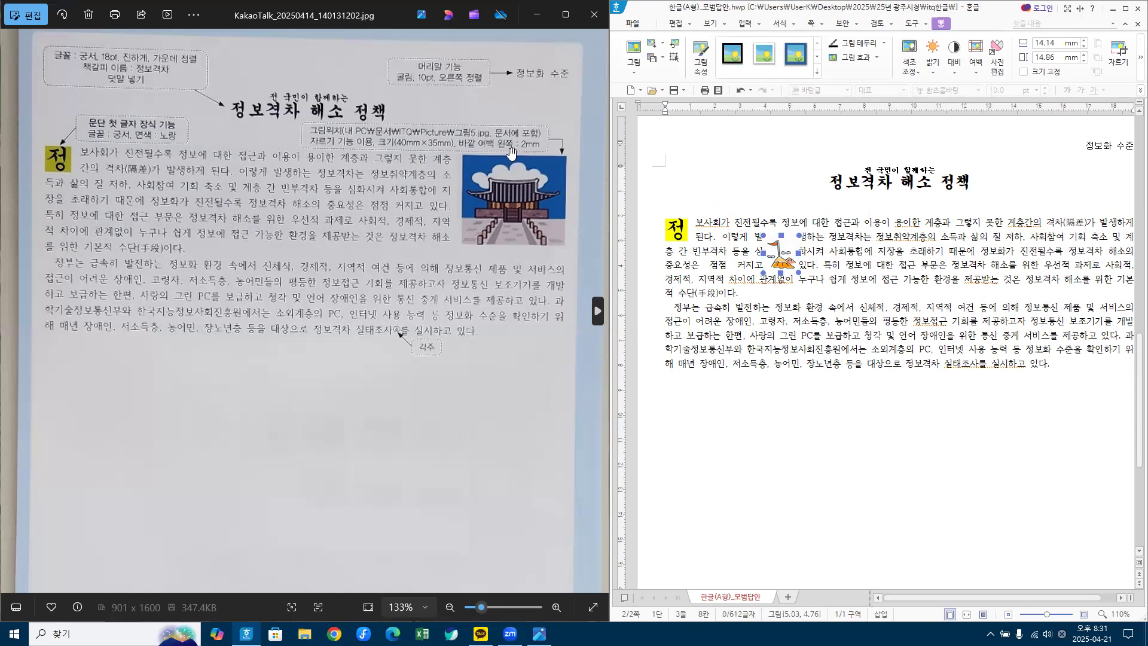
Step: Resize the picture to 40 × 35 mm with body text wrapping around it
{"action": "double_click", "coordinate": [783, 255]}
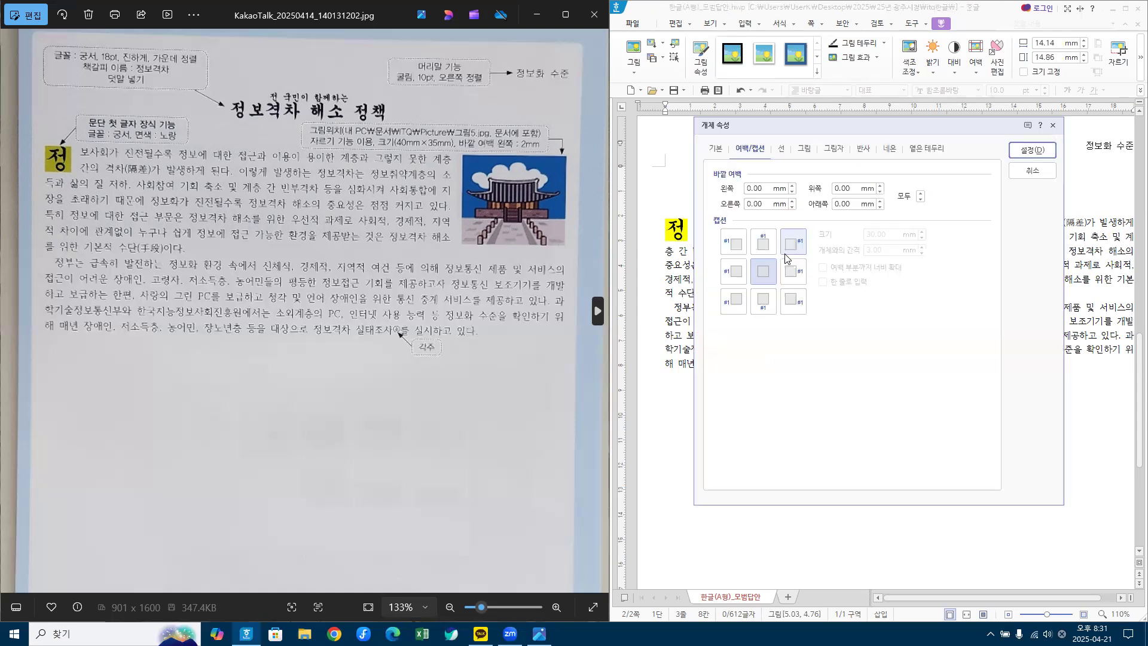
{"action": "left_click", "coordinate": [715, 149]}
{"action": "double_click", "coordinate": [857, 189]}
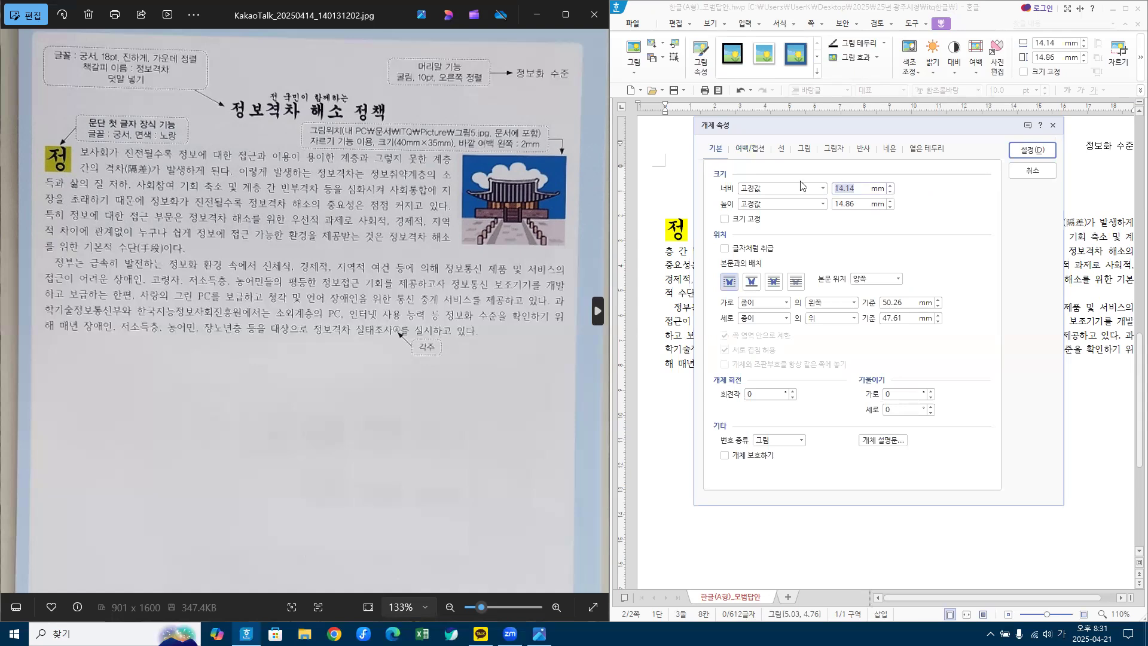
{"action": "type", "text": "40"}
{"action": "left_click", "coordinate": [868, 204]}
{"action": "key", "text": "Tab"}
{"action": "type", "text": "3"}
{"action": "left_click", "coordinate": [729, 289]}
Step: Give the picture a 2 mm left outer margin in the 여백/캡션 settings
{"action": "key", "text": "ctrl+1"}
{"action": "left_click", "coordinate": [730, 280]}
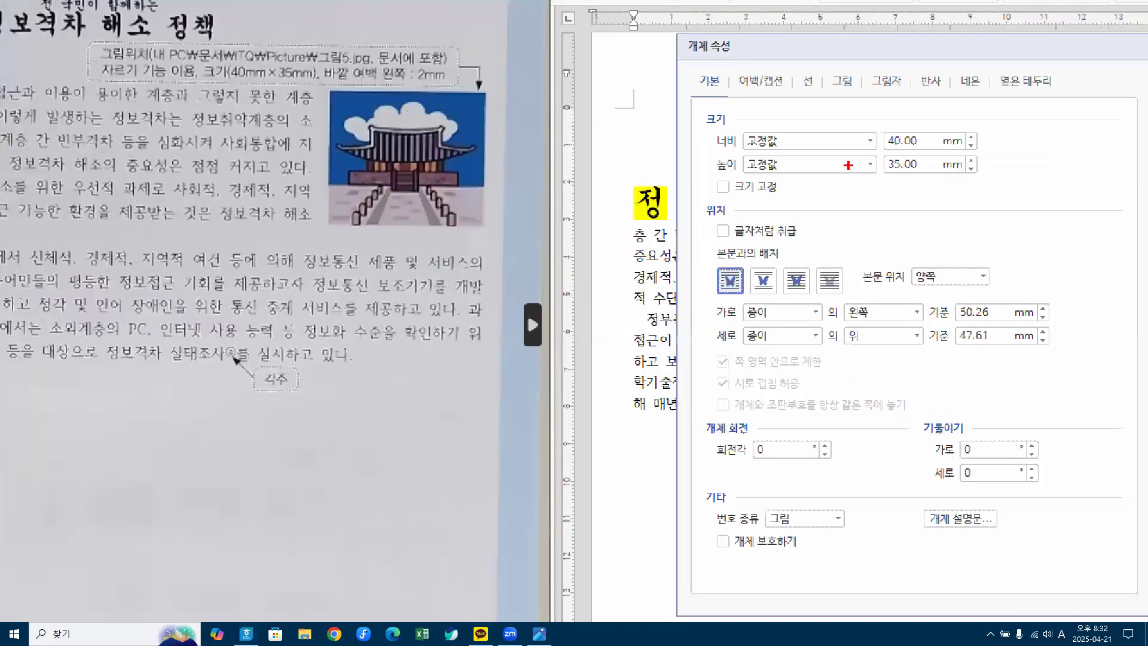
{"action": "mouse_move", "coordinate": [934, 169]}
{"action": "left_mouse_down"}
{"action": "mouse_move", "coordinate": [896, 113]}
{"action": "mouse_move", "coordinate": [930, 185]}
{"action": "left_mouse_up"}
{"action": "mouse_move", "coordinate": [709, 258]}
{"action": "left_mouse_down"}
{"action": "mouse_move", "coordinate": [720, 289]}
{"action": "mouse_move", "coordinate": [751, 243]}
{"action": "left_mouse_up"}
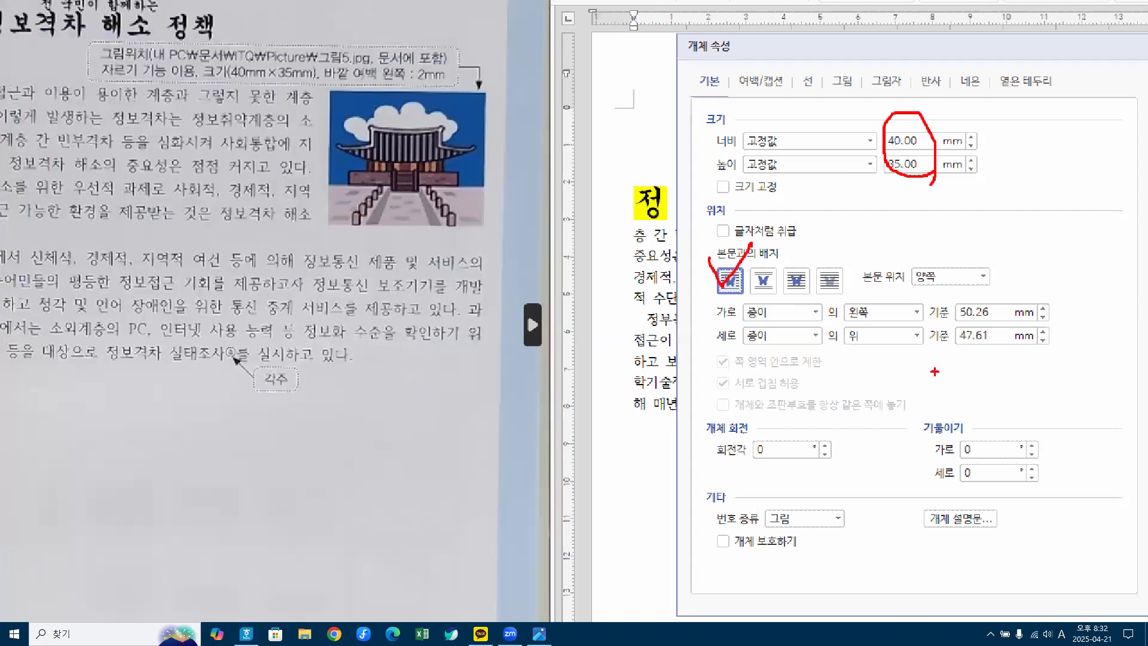
{"action": "mouse_move", "coordinate": [741, 67]}
{"action": "left_mouse_down"}
{"action": "mouse_move", "coordinate": [750, 79]}
{"action": "mouse_move", "coordinate": [775, 51]}
{"action": "left_mouse_up"}
{"action": "mouse_move", "coordinate": [307, 142]}
{"action": "left_mouse_down"}
{"action": "mouse_move", "coordinate": [326, 132]}
{"action": "mouse_move", "coordinate": [311, 144]}
{"action": "left_mouse_up"}
{"action": "key", "text": "Escape"}
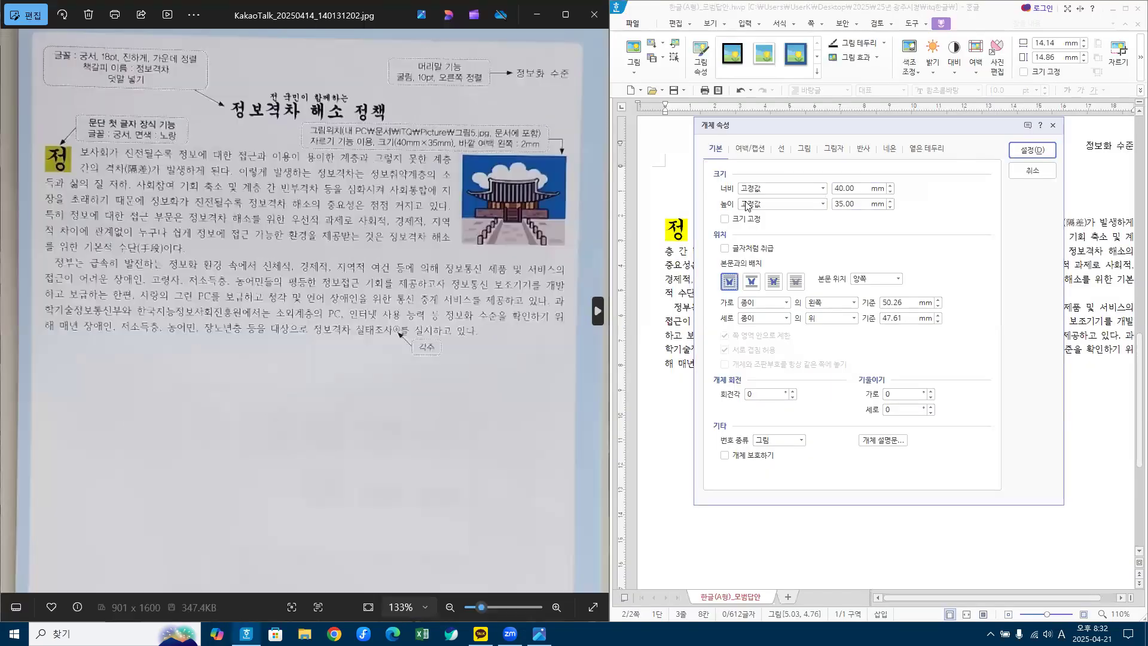
{"action": "left_click", "coordinate": [757, 153]}
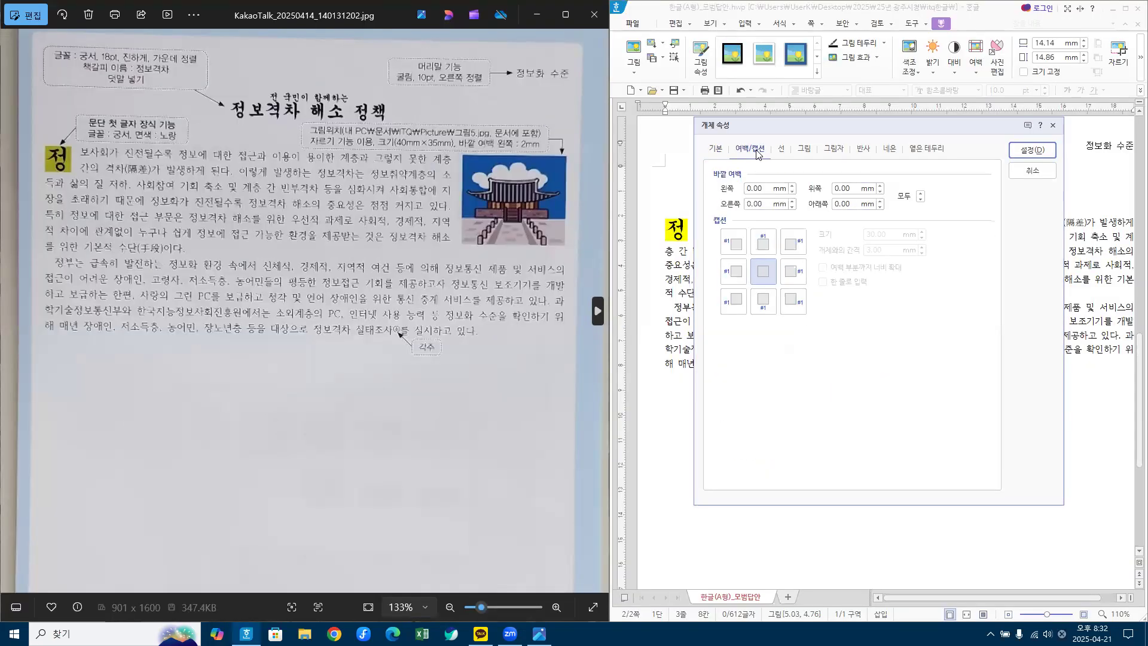
{"action": "left_click_drag", "start_coordinate": [765, 190], "coordinate": [691, 190]}
{"action": "type", "text": "2"}
{"action": "left_click", "coordinate": [1025, 151]}
Step: Move the picture into the body text and recheck its margin settings
{"action": "left_click_drag", "start_coordinate": [797, 272], "coordinate": [828, 272]}
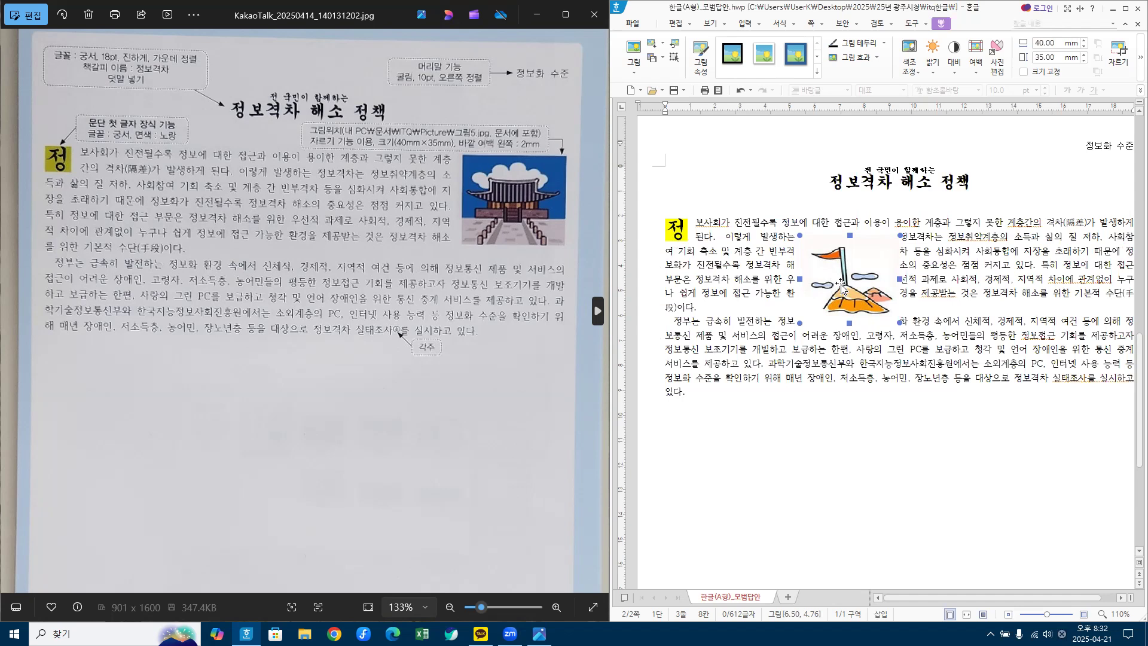
{"action": "double_click", "coordinate": [841, 288]}
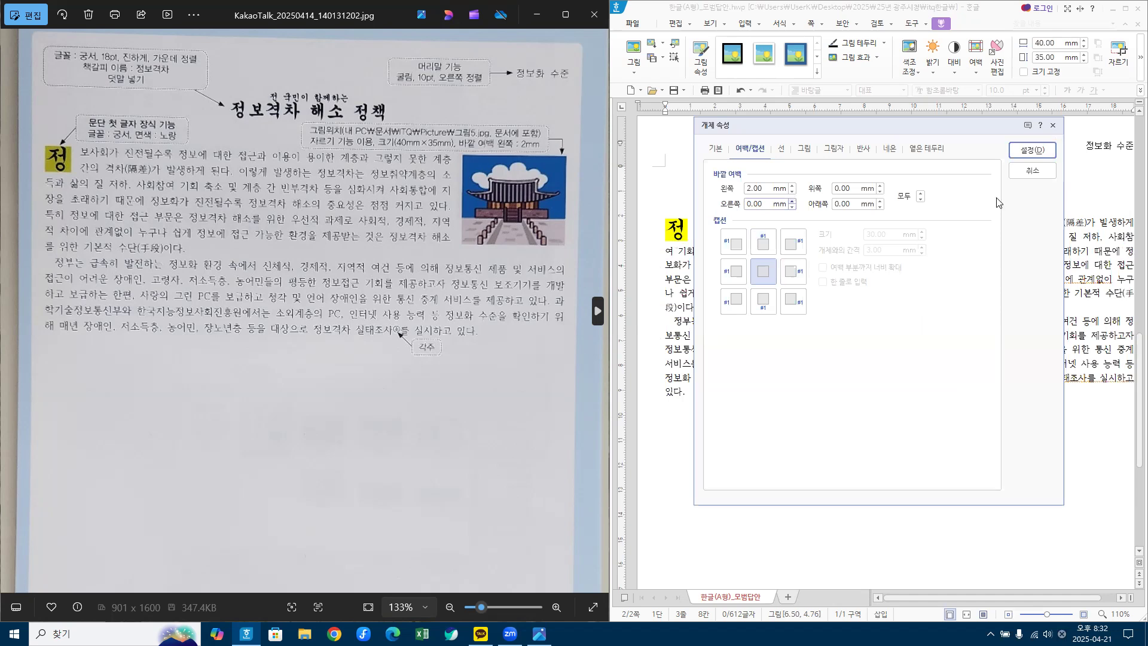
{"action": "left_click", "coordinate": [1031, 150]}
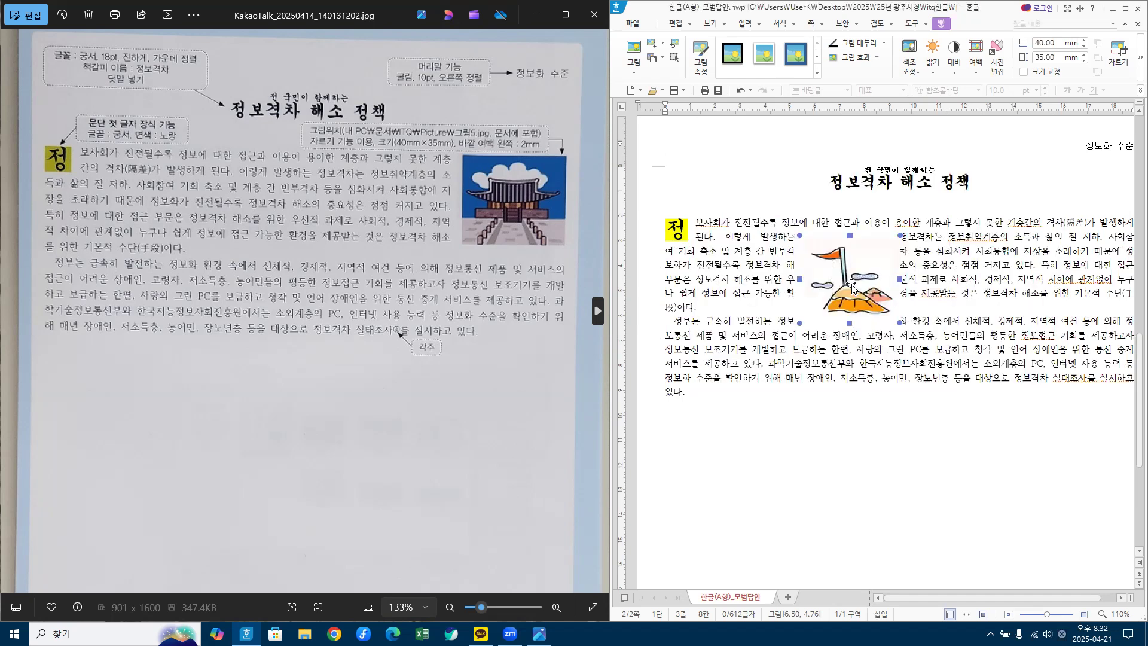
{"action": "left_click_drag", "start_coordinate": [1027, 595], "coordinate": [1038, 595]}
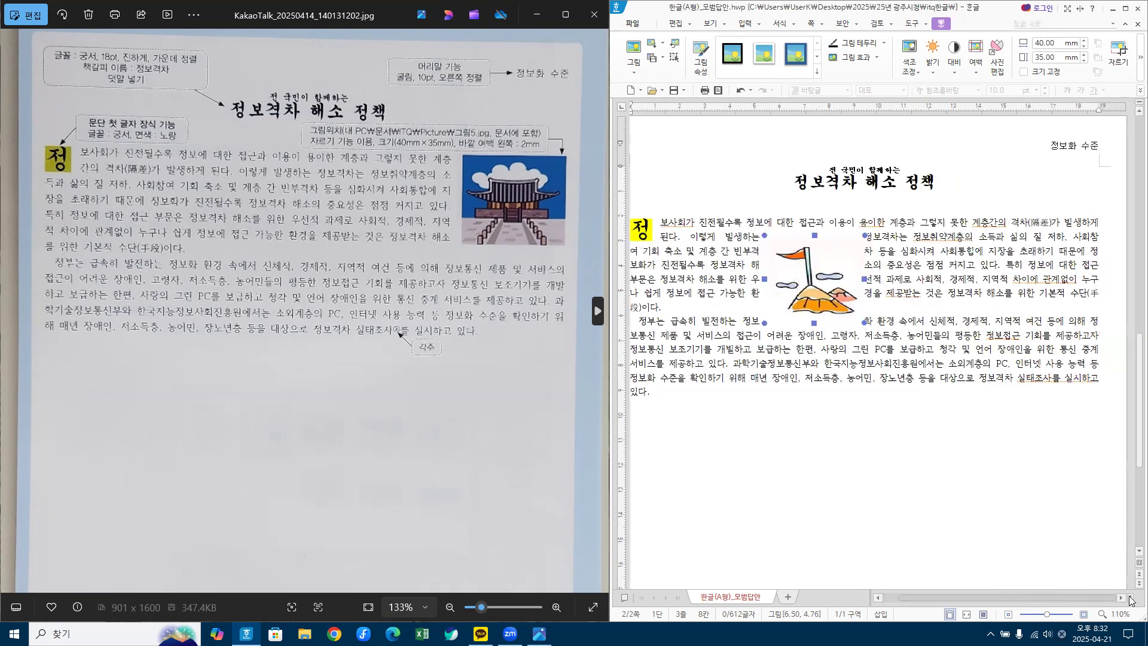
Step: Drag the picture to the first paragraph's right edge, then return to the body text
{"action": "left_click_drag", "start_coordinate": [825, 277], "coordinate": [1060, 264]}
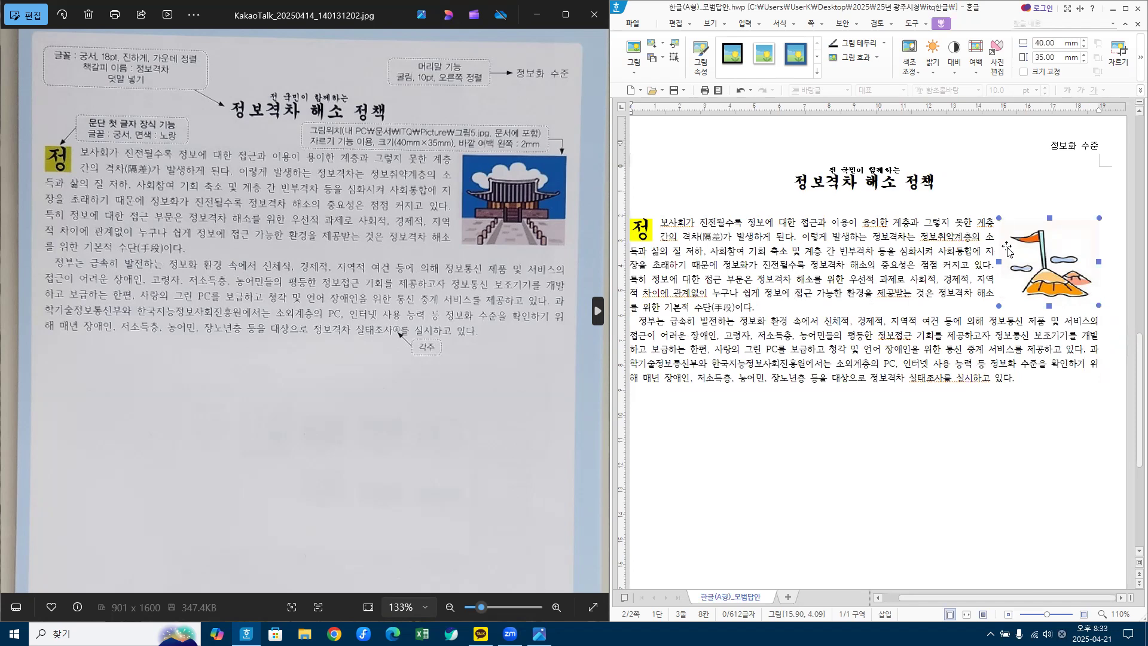
{"action": "left_click_drag", "start_coordinate": [1040, 256], "coordinate": [1041, 255]}
{"action": "left_click", "coordinate": [980, 355]}
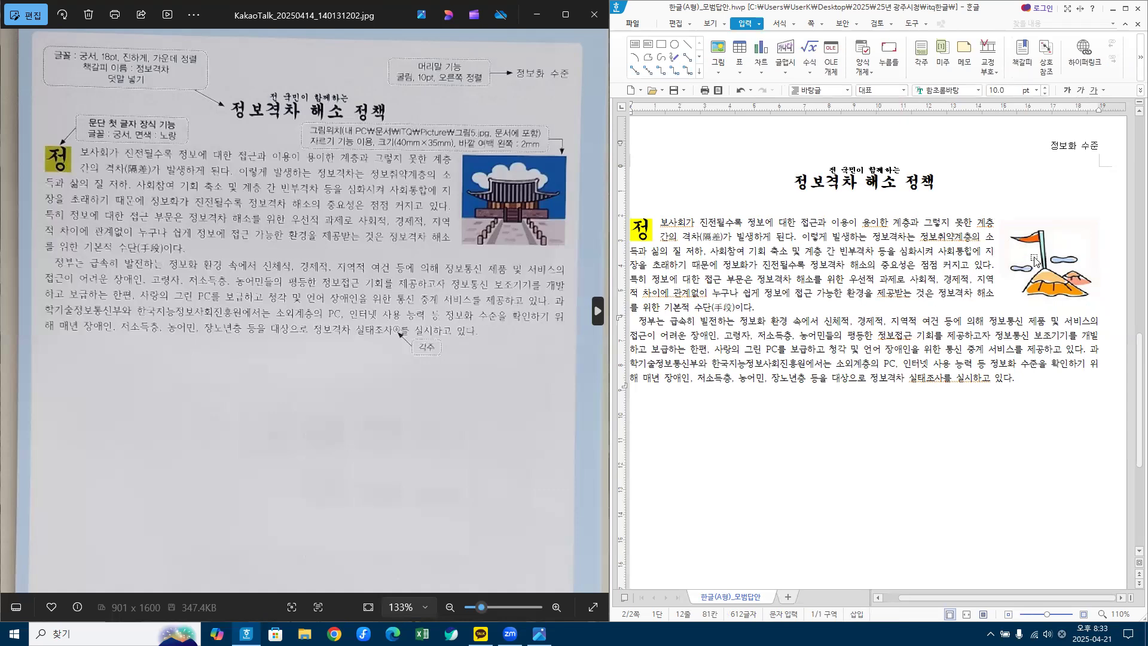
{"action": "key", "text": "Hangul"}
{"action": "left_click", "coordinate": [943, 376]}
{"action": "key", "text": "Hangul"}
Step: Insert a footnote right after the word 실태조사
{"action": "left_click", "coordinate": [939, 378]}
{"action": "left_click", "coordinate": [759, 25]}
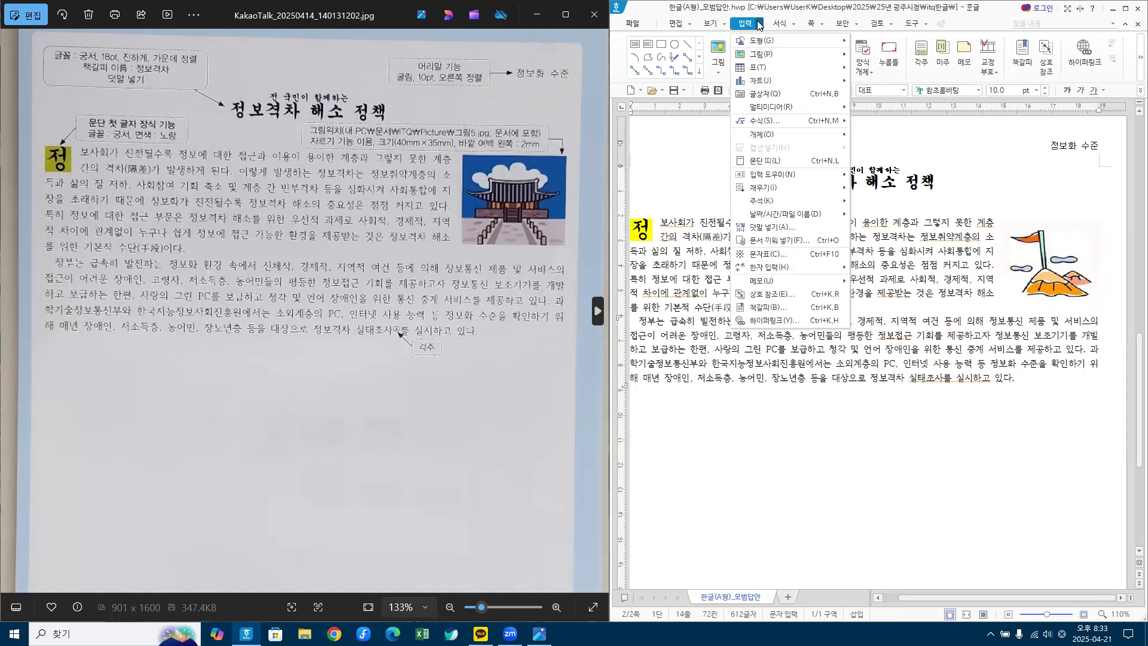
{"action": "mouse_move", "coordinate": [775, 204]}
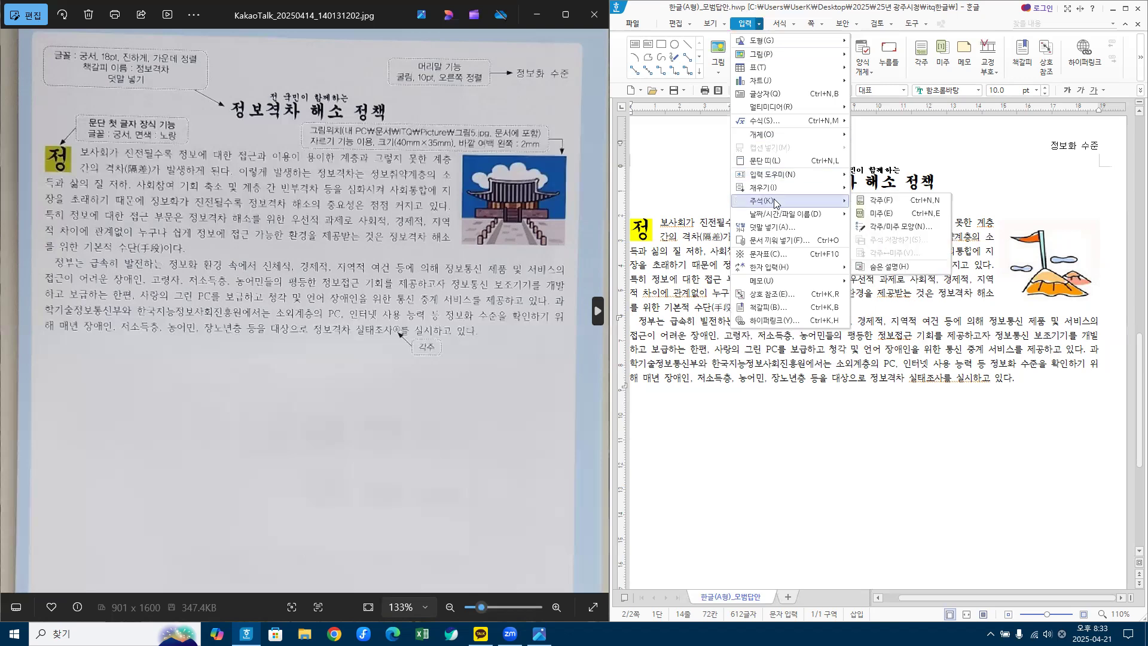
{"action": "key", "text": "ctrl+n"}
{"action": "key", "text": "n"}
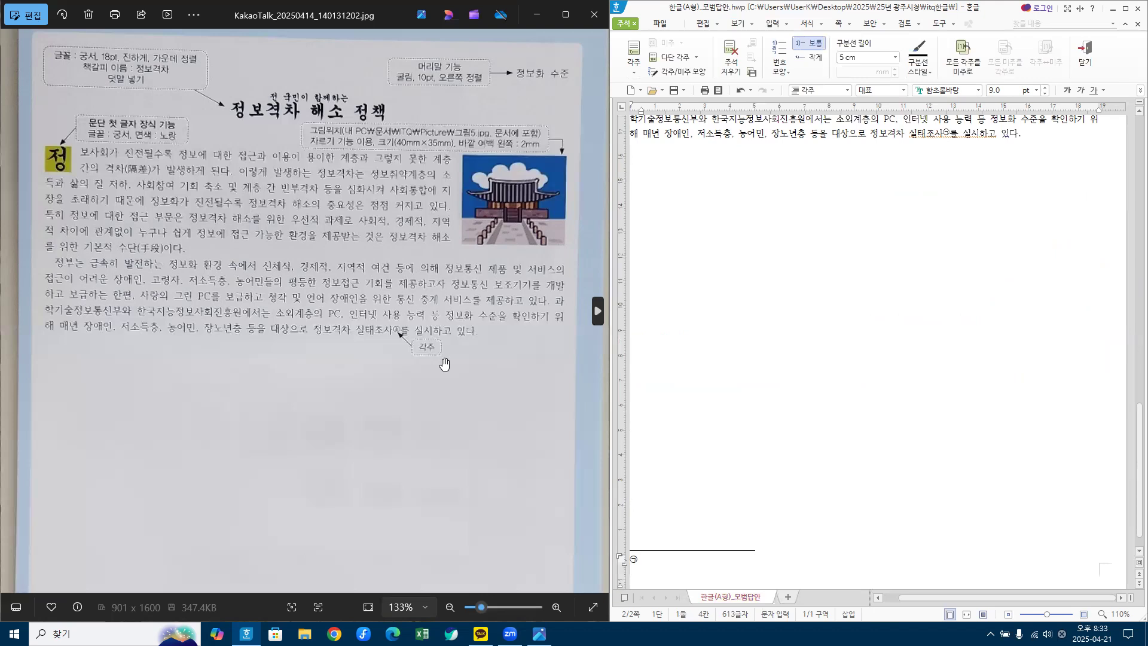
{"action": "scroll", "coordinate": [444, 364], "scroll_direction": "down", "scroll_amount": 3}
{"action": "scroll", "coordinate": [350, 418], "scroll_direction": "down", "scroll_amount": 1}
{"action": "scroll", "coordinate": [366, 403], "scroll_direction": "up", "scroll_amount": 4}
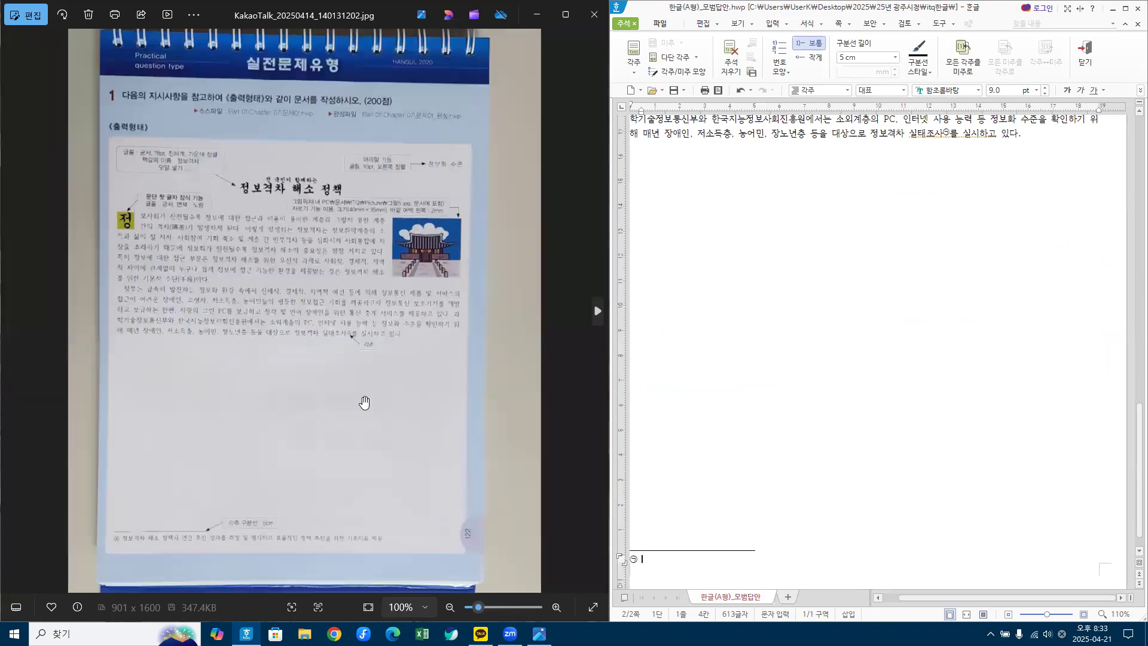
{"action": "scroll", "coordinate": [364, 402], "scroll_direction": "up", "scroll_amount": 1}
{"action": "left_click_drag", "start_coordinate": [376, 397], "coordinate": [546, 90]}
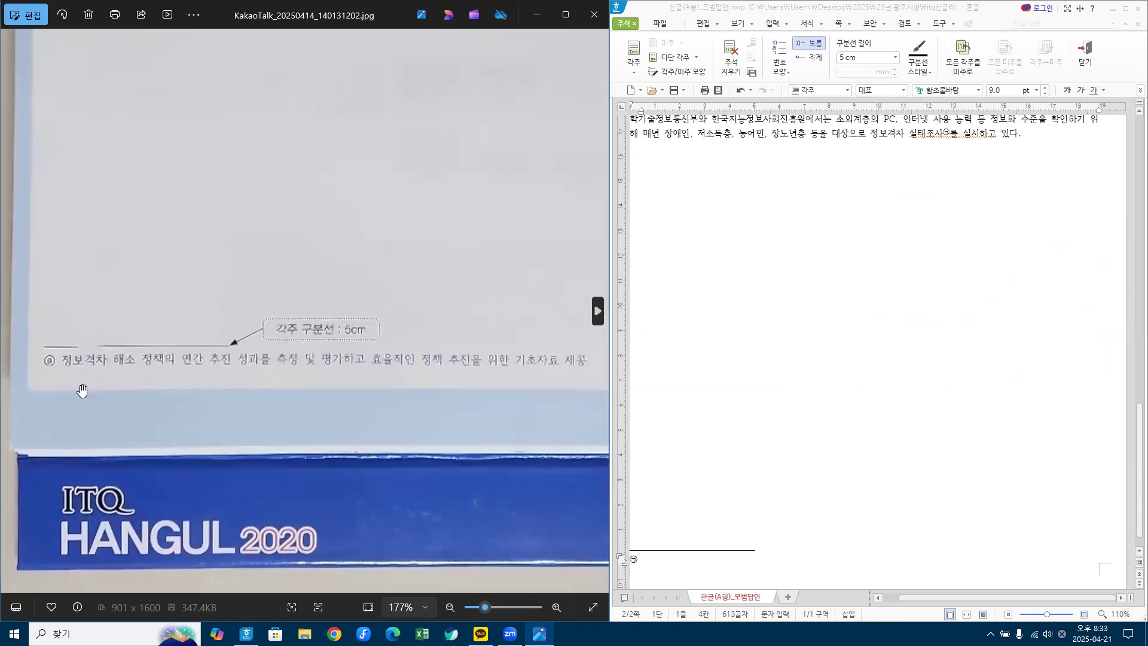
Step: Type '정보격차 해소' as the footnote text and number it ⓐ, ⓑ, ⓒ
{"action": "left_click", "coordinate": [722, 566]}
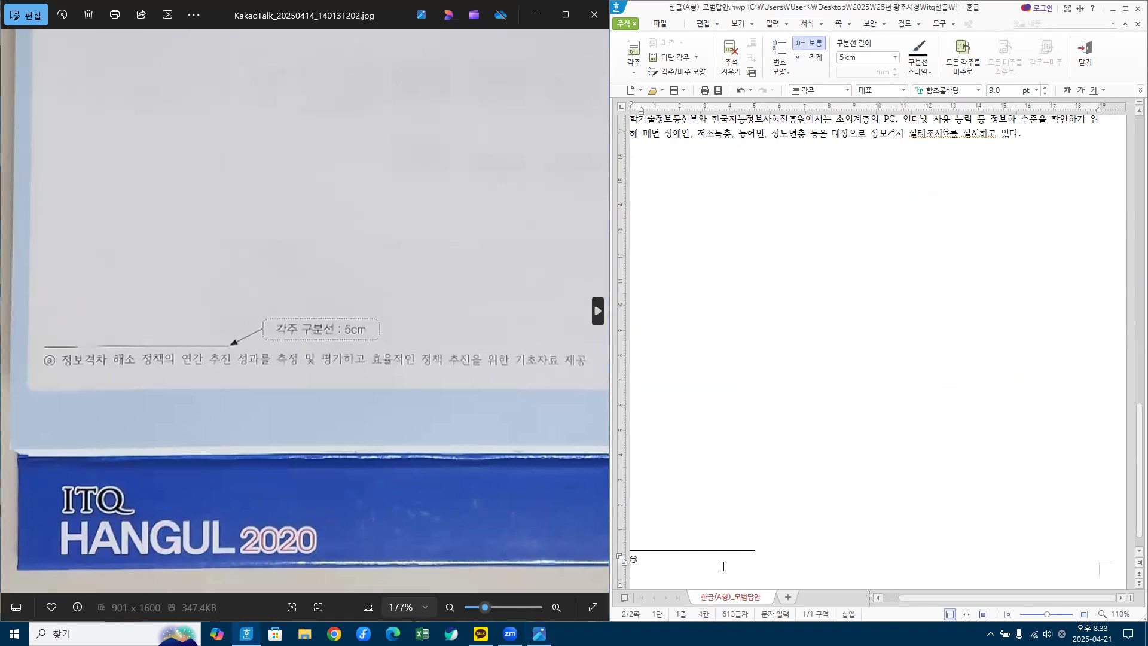
{"action": "type", "text": "정보격차 해소"}
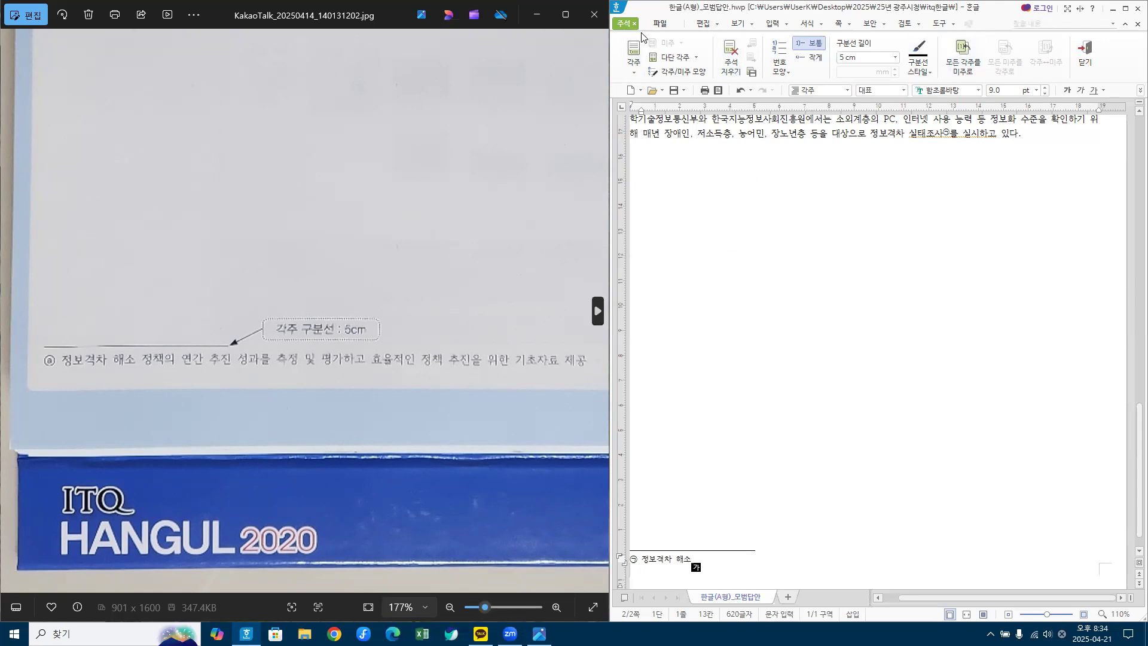
{"action": "left_click", "coordinate": [787, 72]}
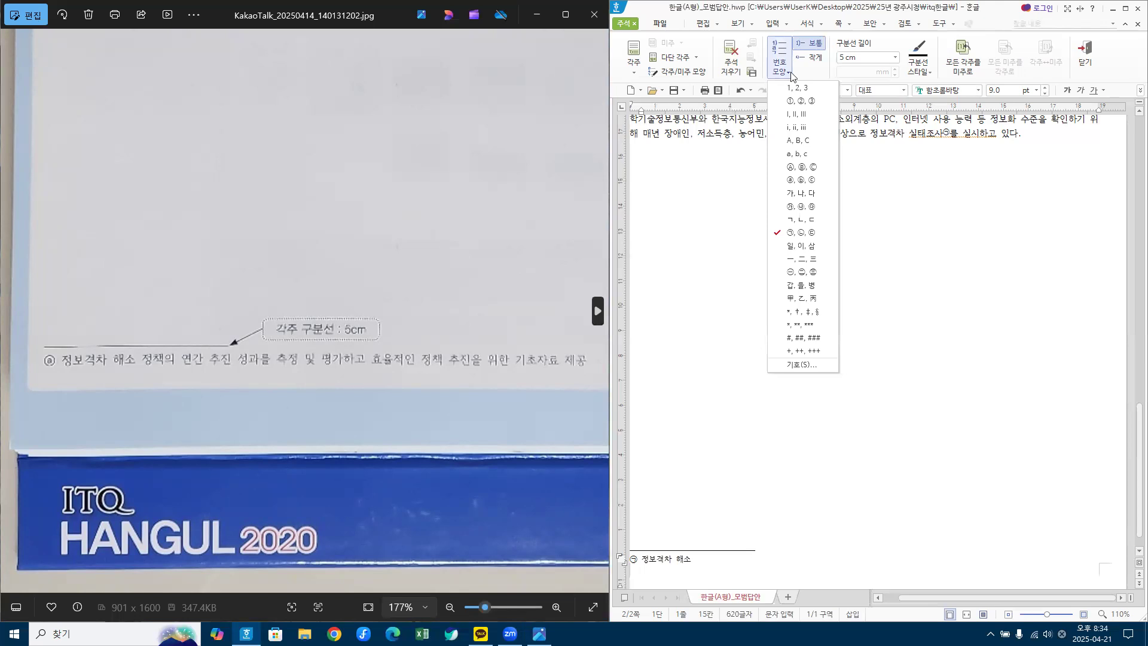
{"action": "left_click", "coordinate": [805, 180]}
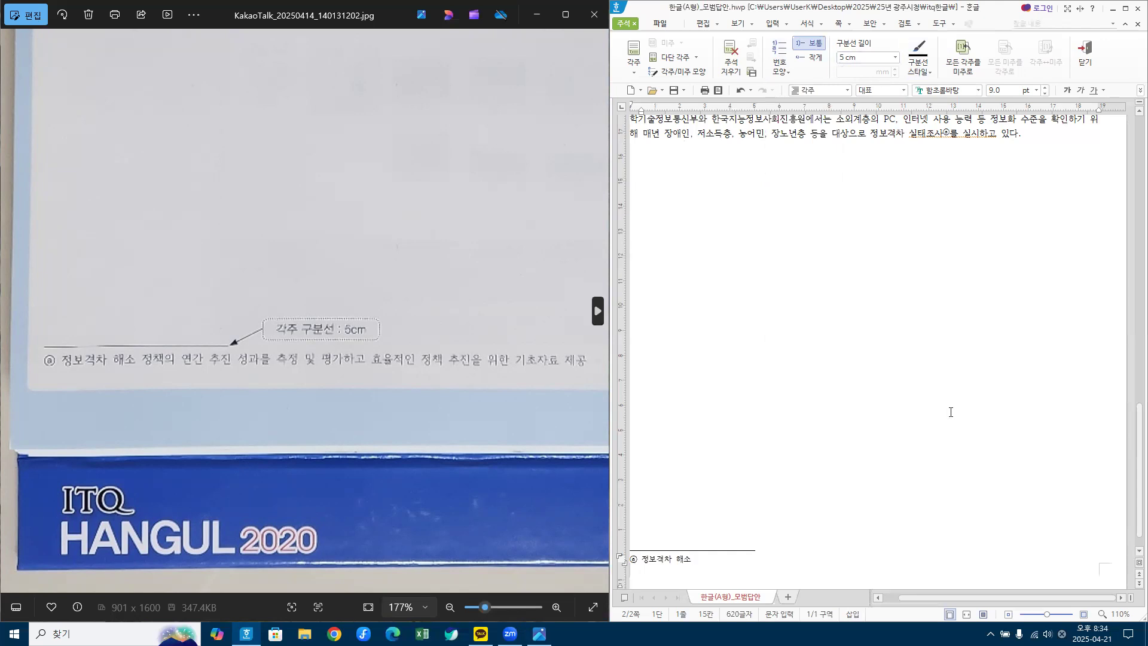
{"action": "key", "text": "shift+Escape"}
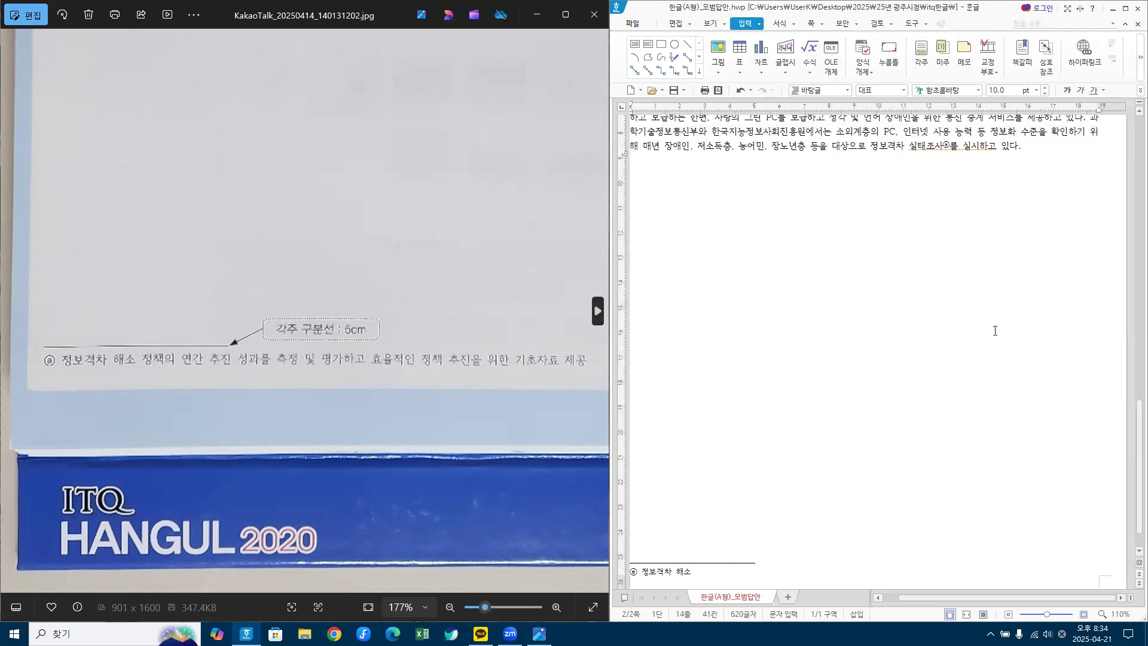
Step: Maximize the document window and scroll through the page to review the finished layout
{"action": "key", "text": "Right"}
{"action": "key", "text": "Right"}
{"action": "key", "text": "Right"}
{"action": "scroll", "coordinate": [449, 166], "scroll_direction": "up", "scroll_amount": 1}
{"action": "scroll", "coordinate": [451, 169], "scroll_direction": "down", "scroll_amount": 3}
{"action": "scroll", "coordinate": [454, 173], "scroll_direction": "down", "scroll_amount": 3}
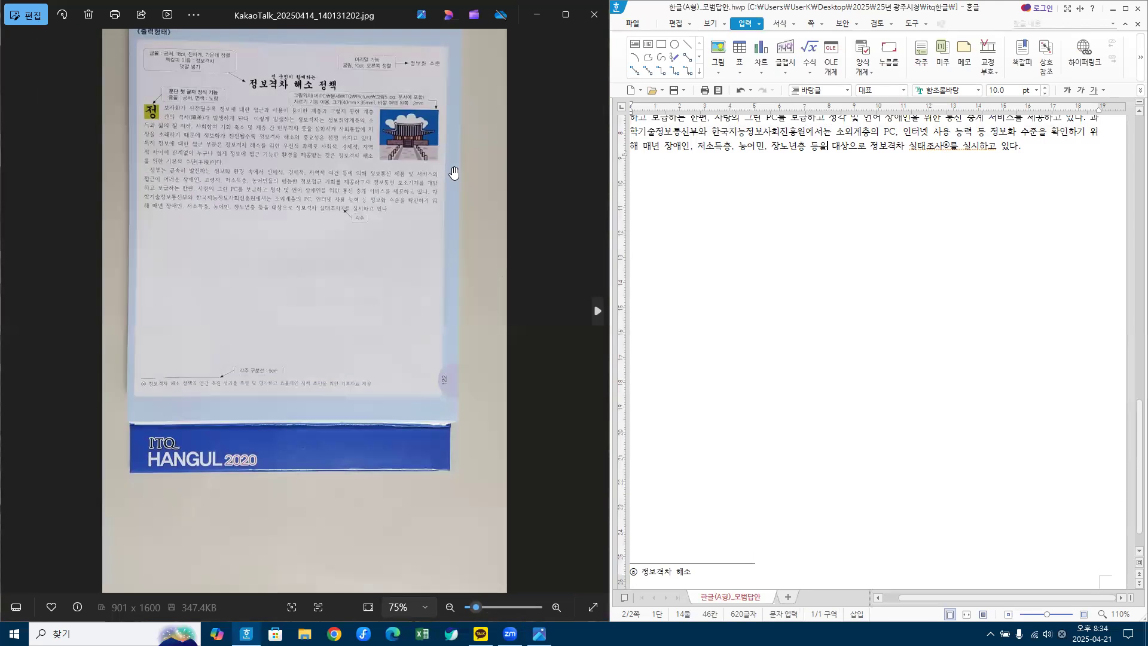
{"action": "left_click", "coordinate": [1125, 8]}
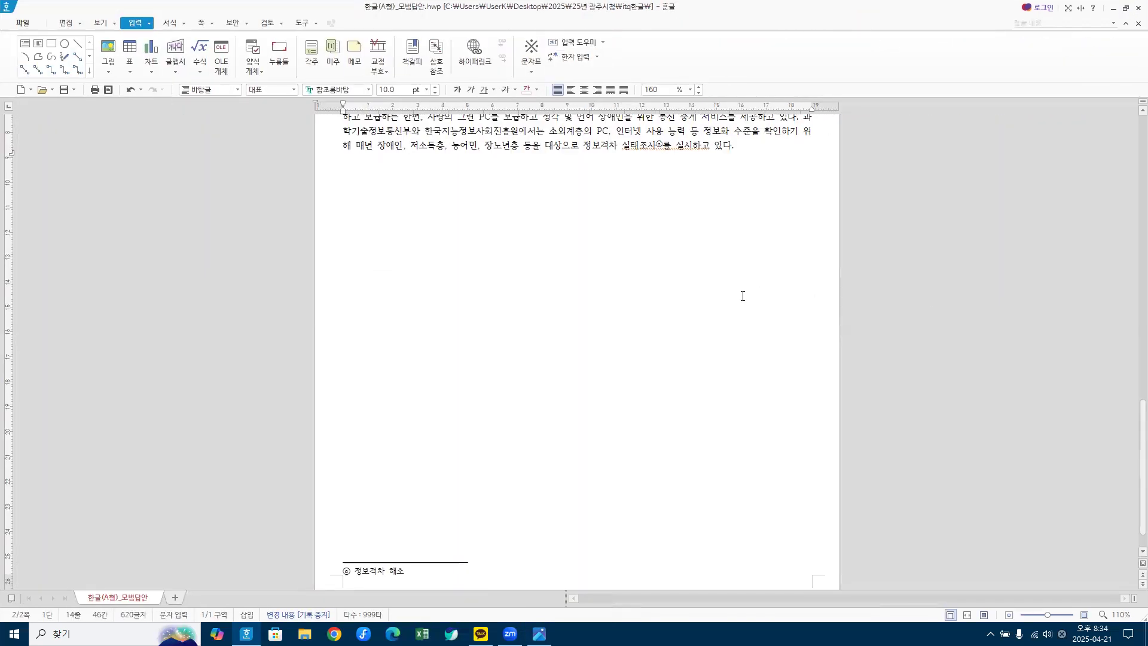
{"action": "scroll", "coordinate": [742, 296], "scroll_direction": "up", "scroll_amount": 5}
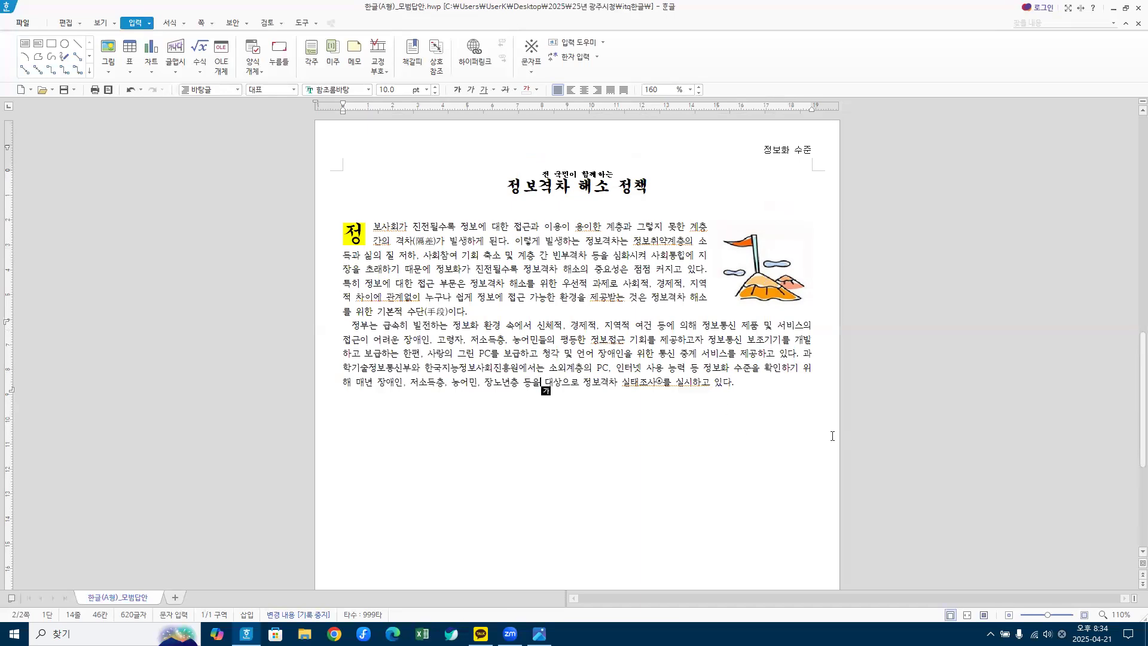
{"action": "scroll", "coordinate": [579, 435], "scroll_direction": "down", "scroll_amount": 3}
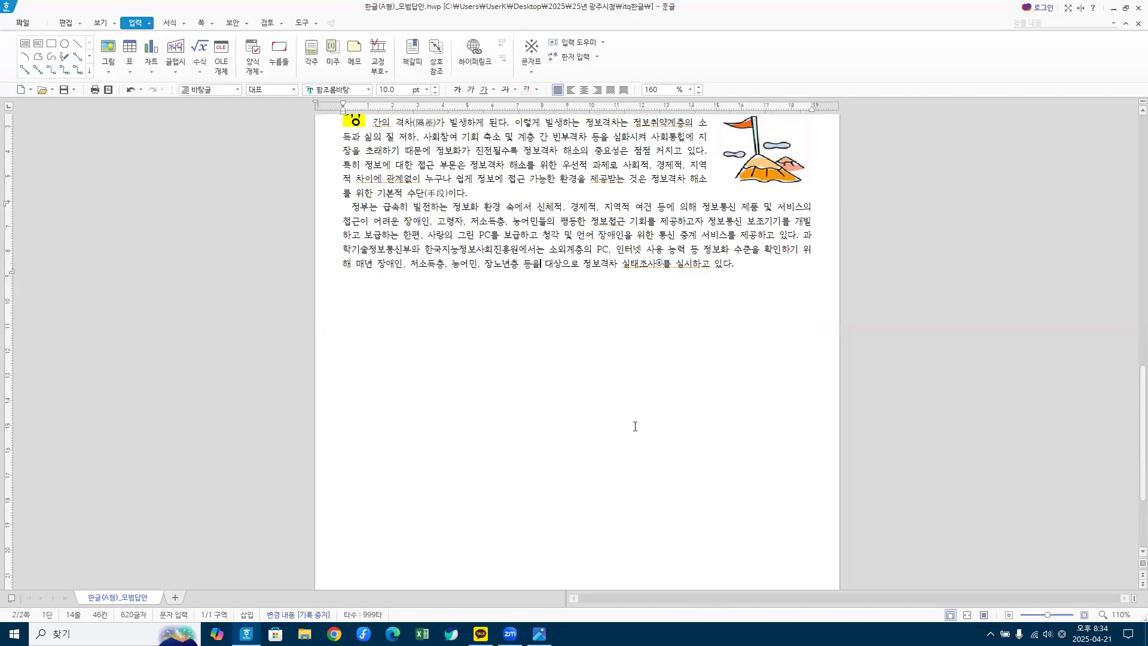
{"action": "key", "text": "Hangul"}
{"action": "left_click", "coordinate": [564, 426]}
{"action": "left_click", "coordinate": [458, 621]}
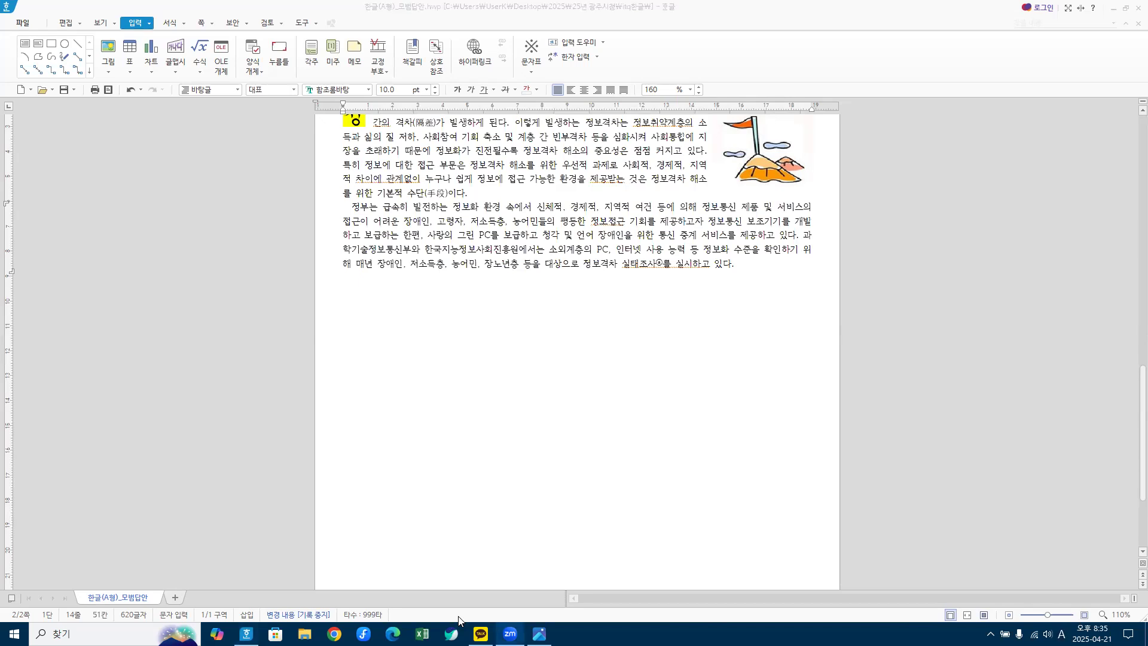